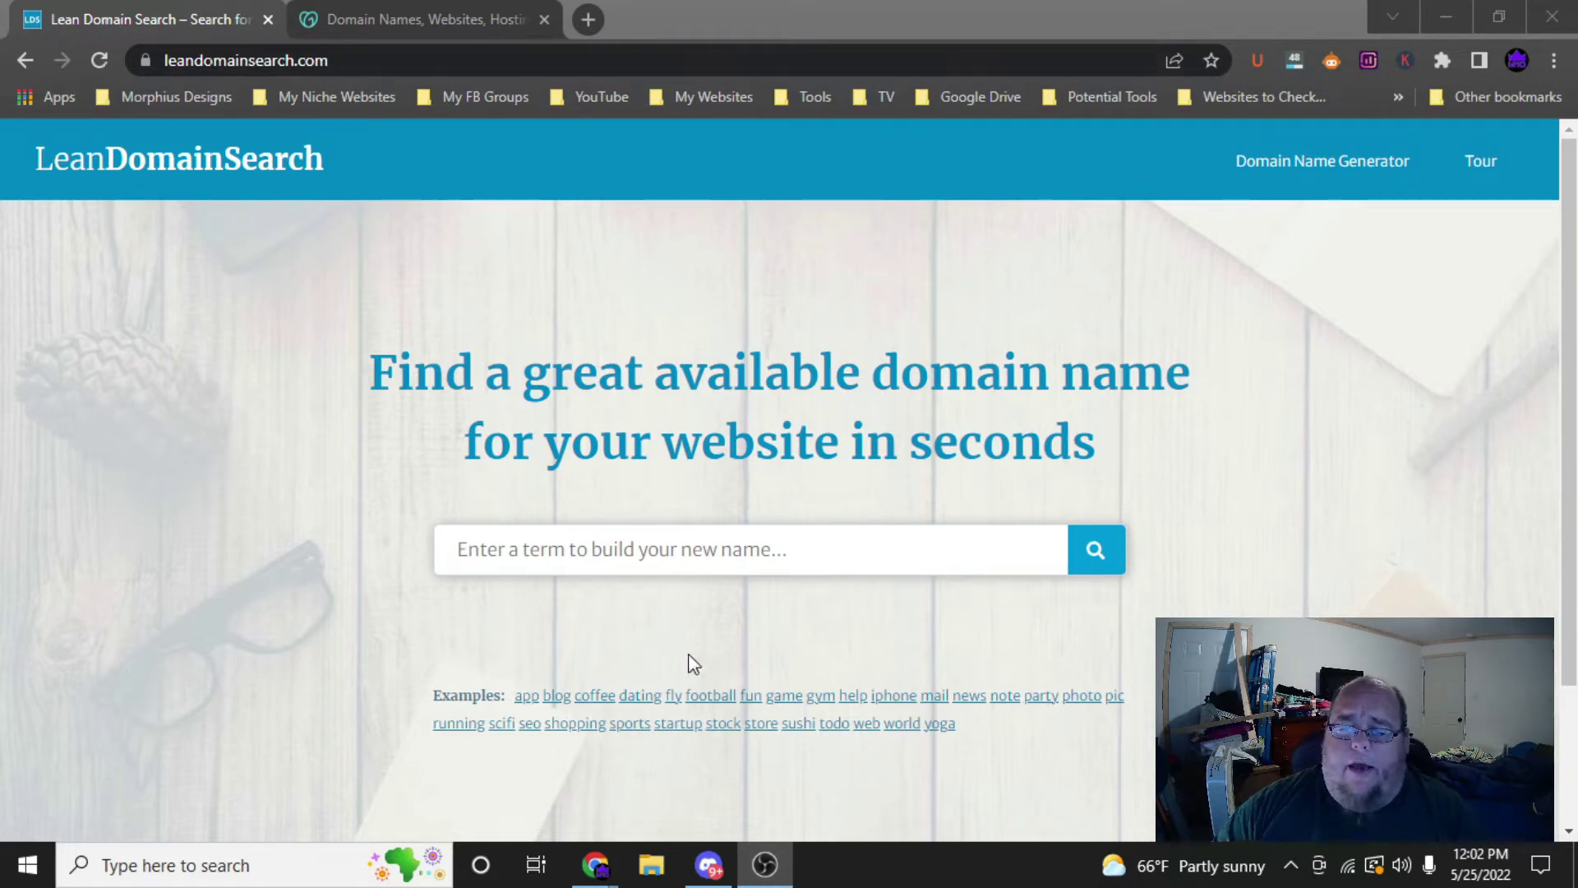
Run a LeanDomainSearch for 'travel', which finds CommunicationsTravel available as a .com.
click(725, 546)
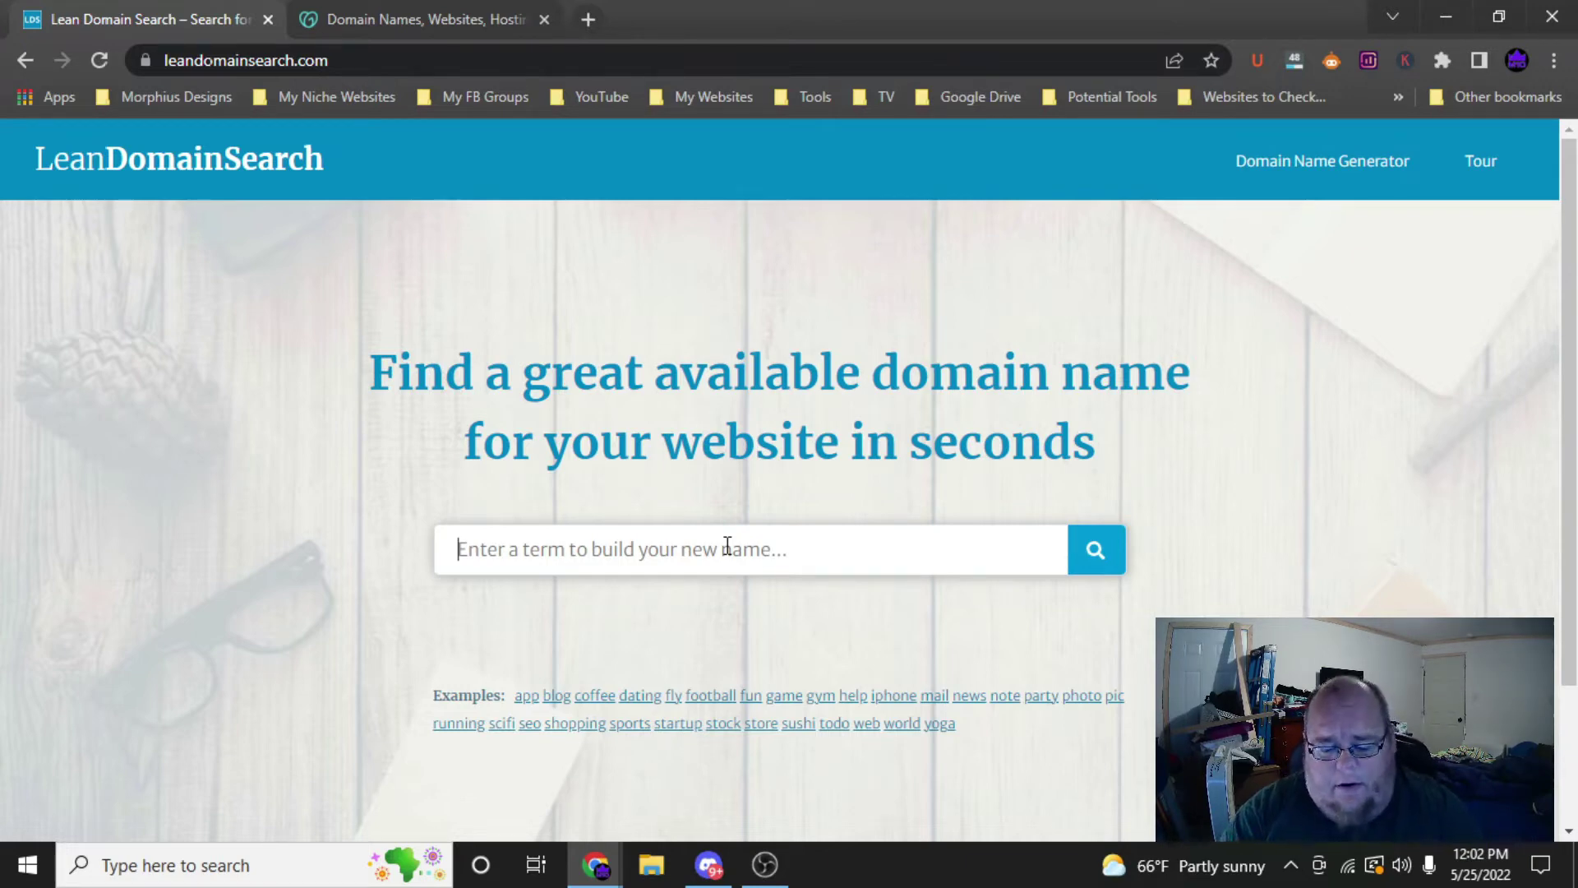
text(travel)
key(Return)
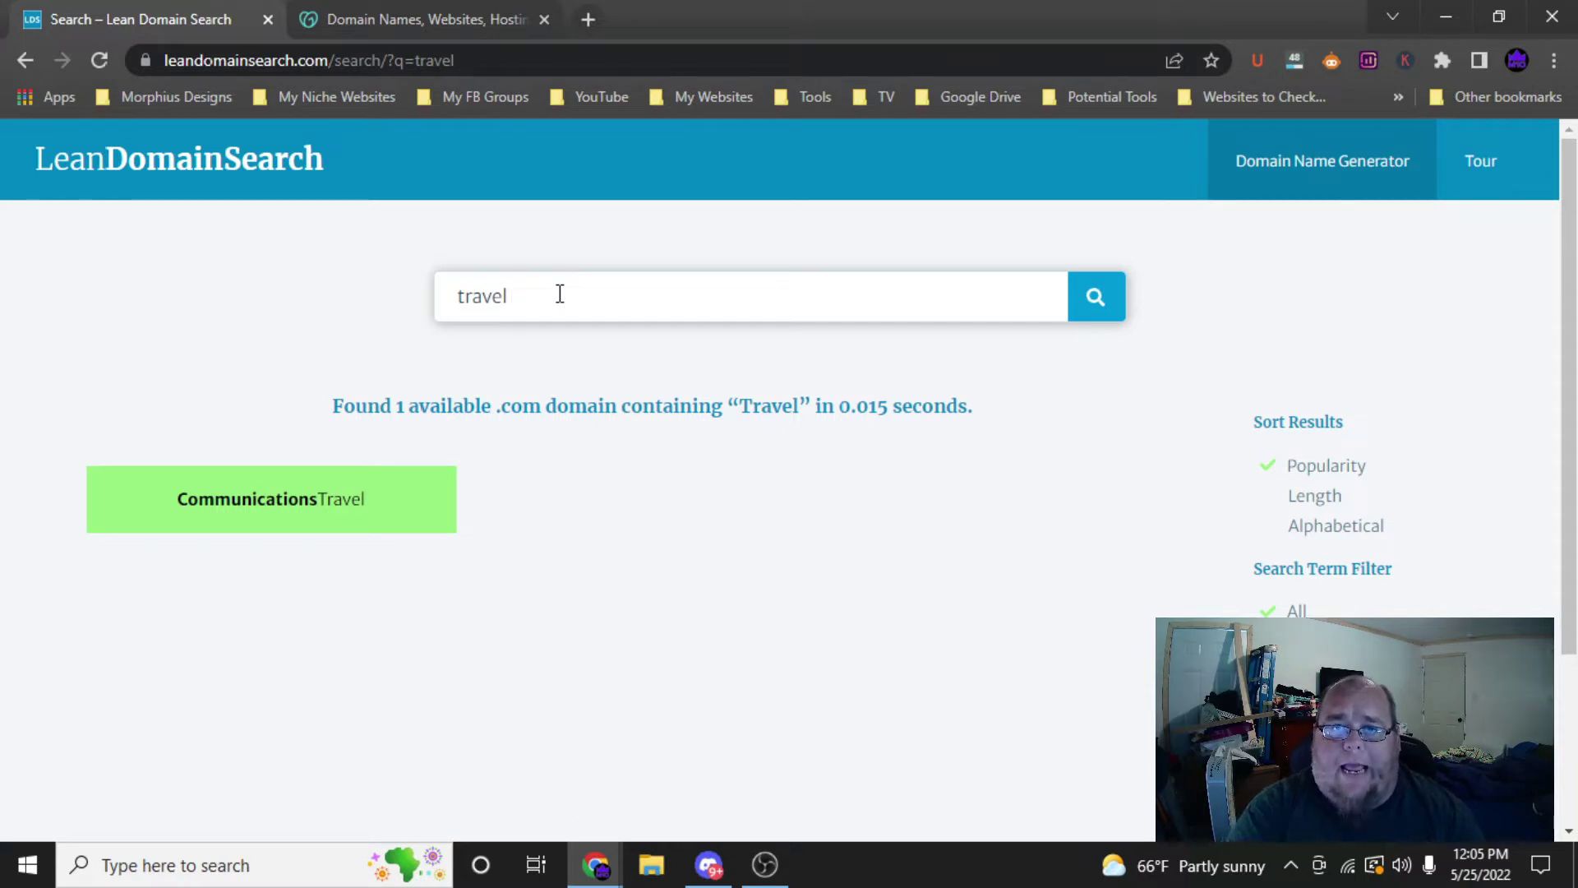
Refine the search to 'travel and' and browse the 4716 available .com names.
text(nd)
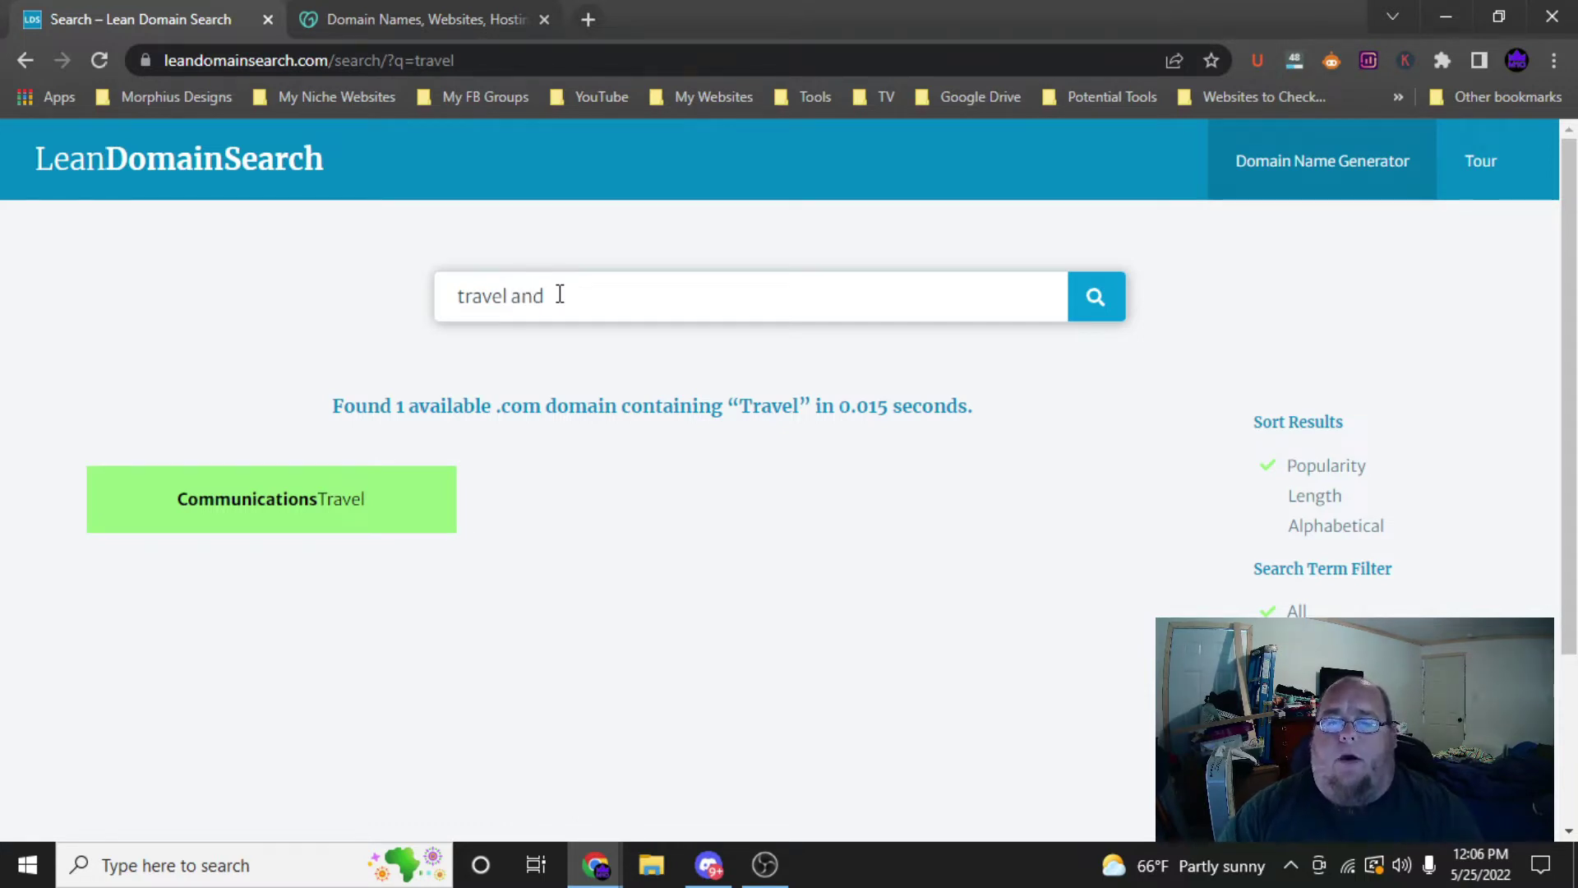
key(Return)
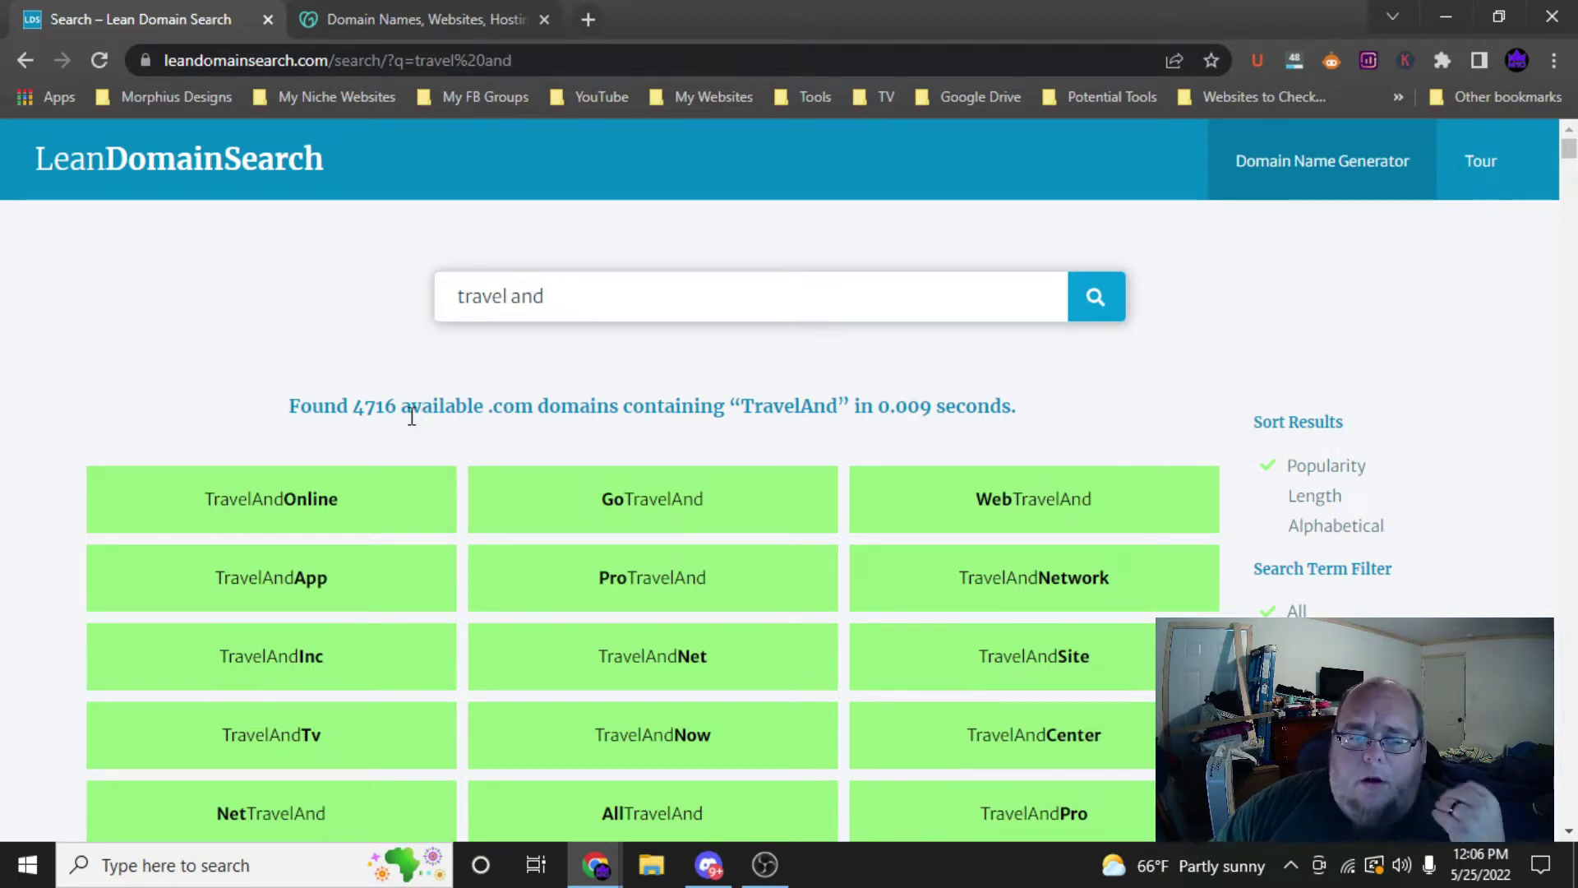
scroll(410, 442, down, 1)
scroll(410, 443, down, 2)
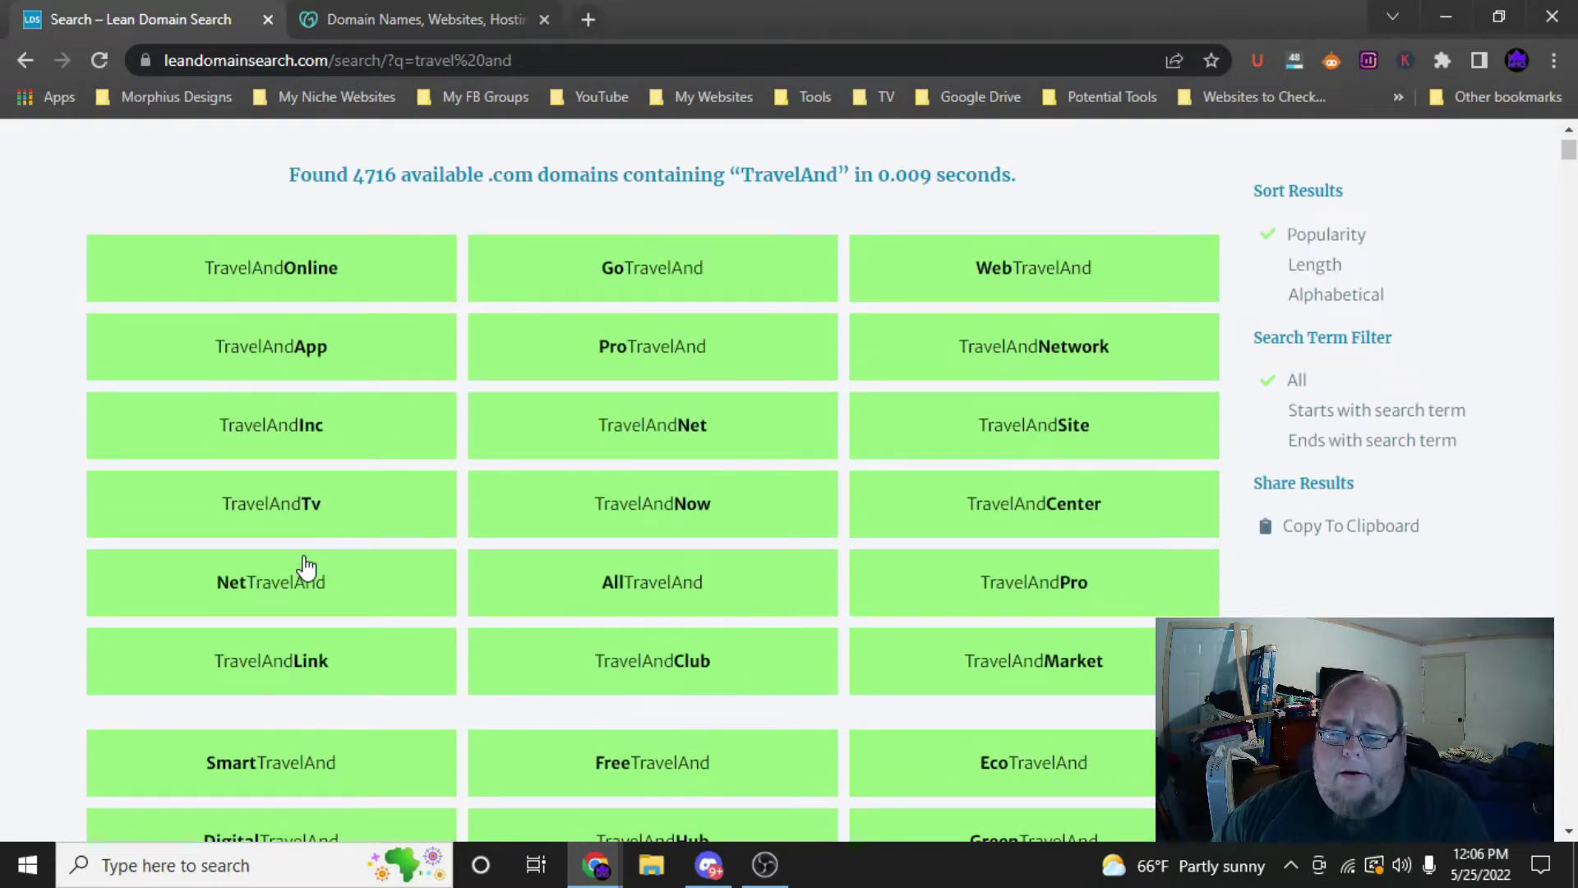
scroll(304, 568, down, 2)
scroll(312, 547, down, 1)
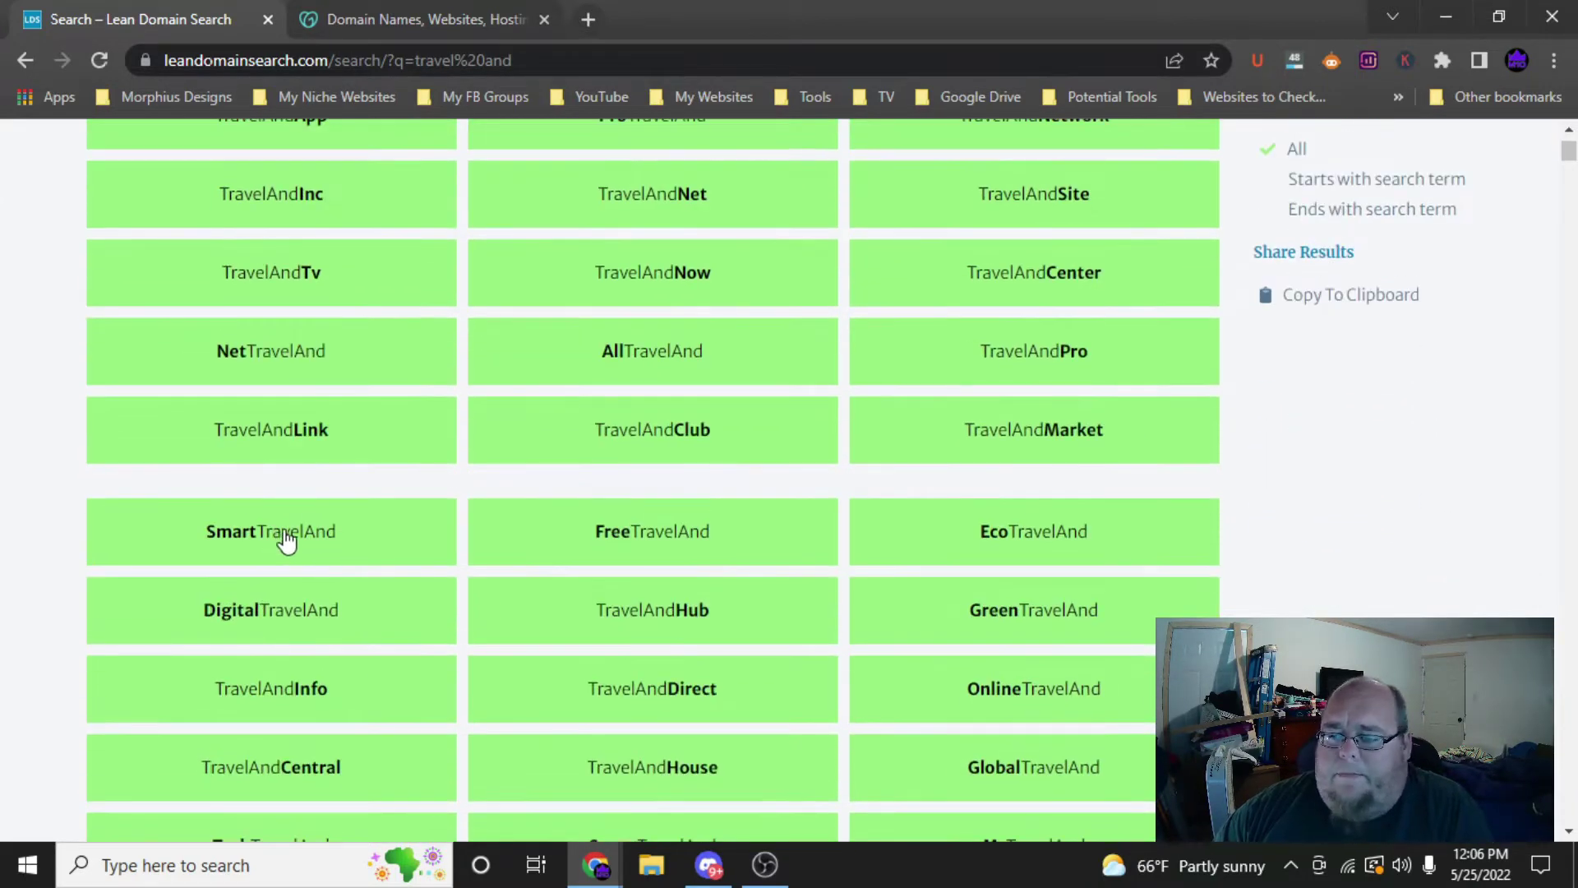
scroll(289, 538, down, 1)
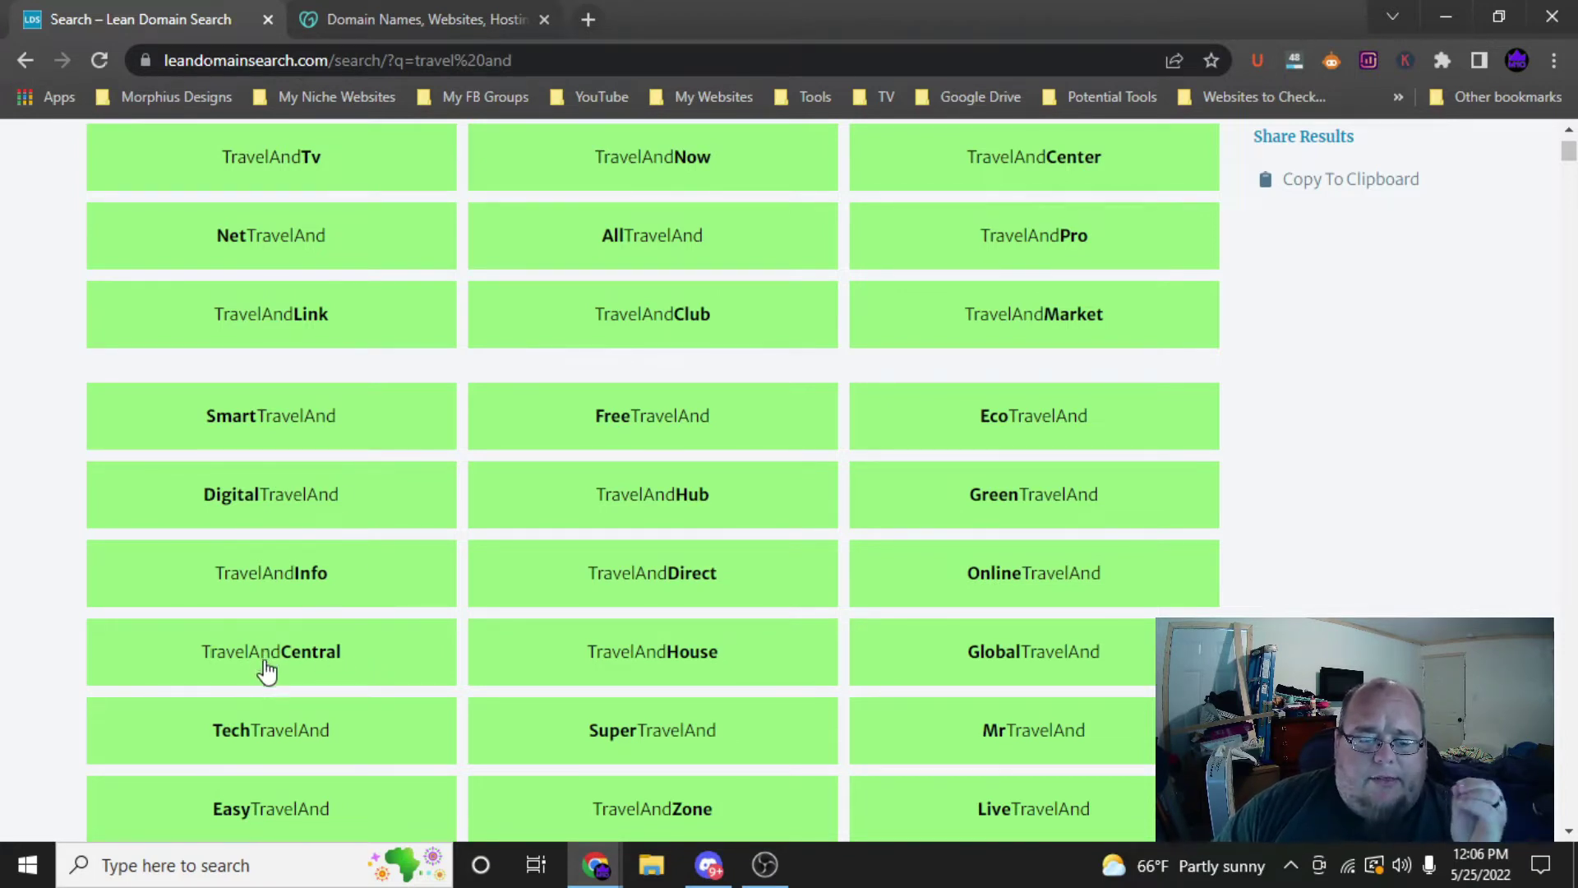
click(602, 655)
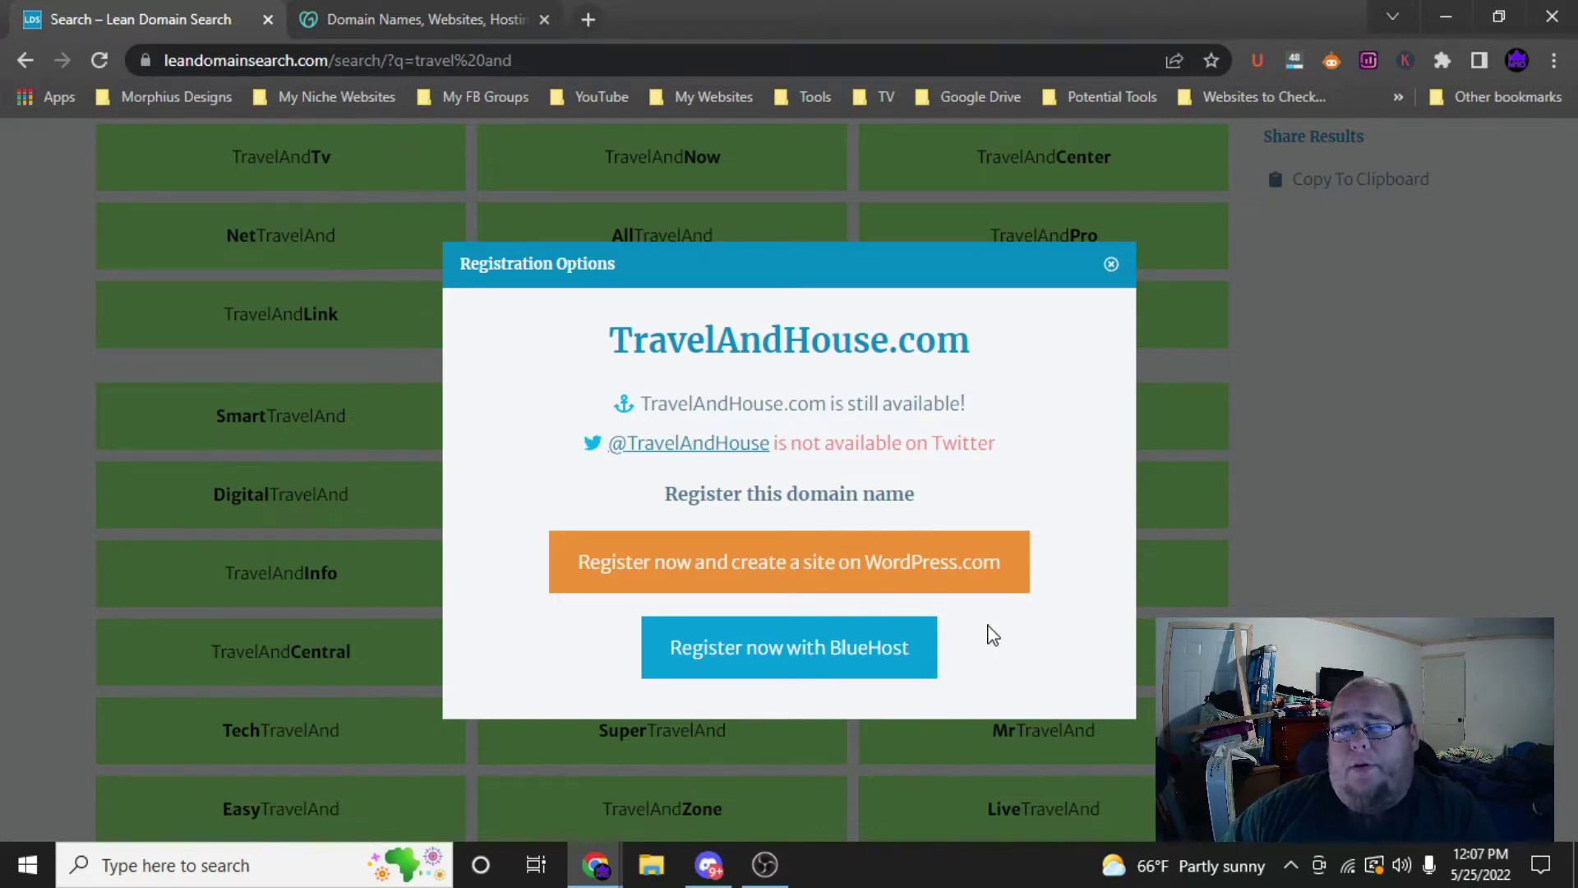
click(1111, 263)
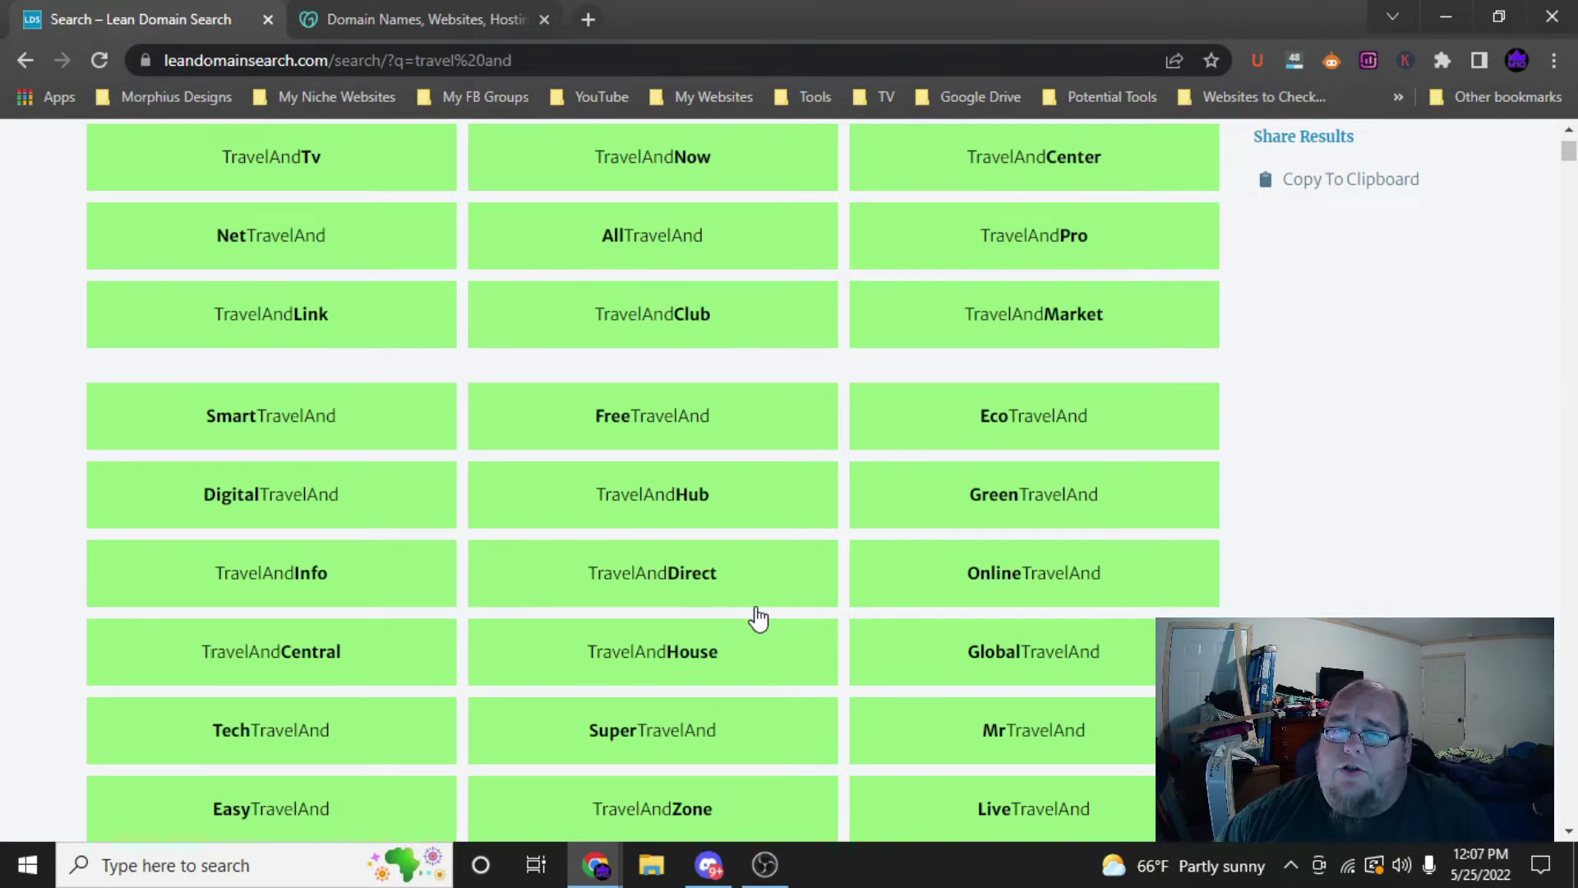
scroll(756, 618, down, 3)
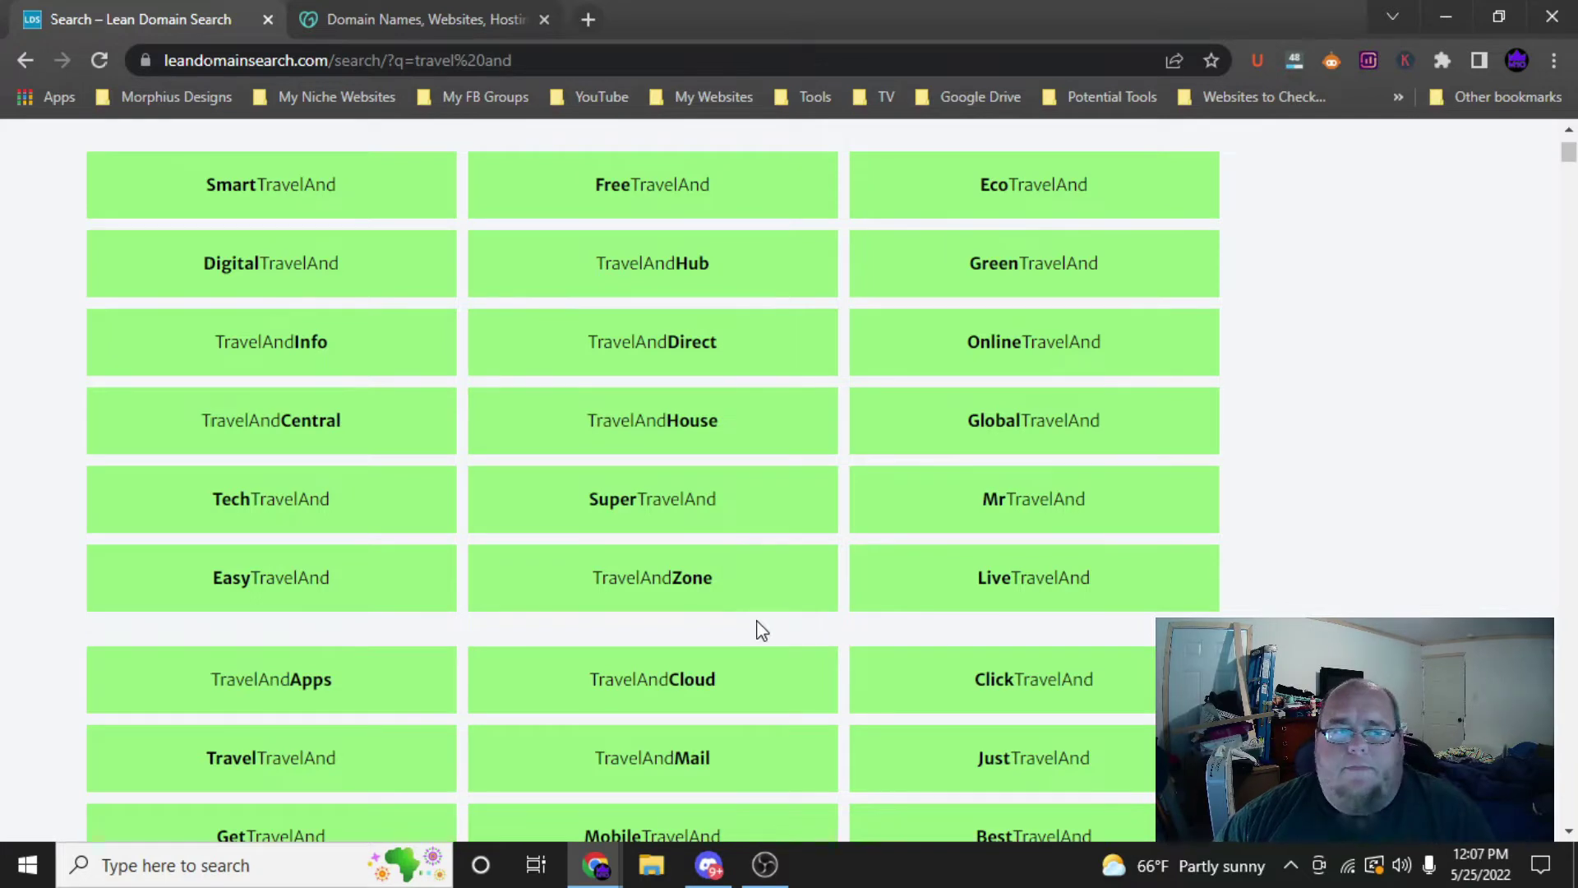
scroll(739, 636, down, 4)
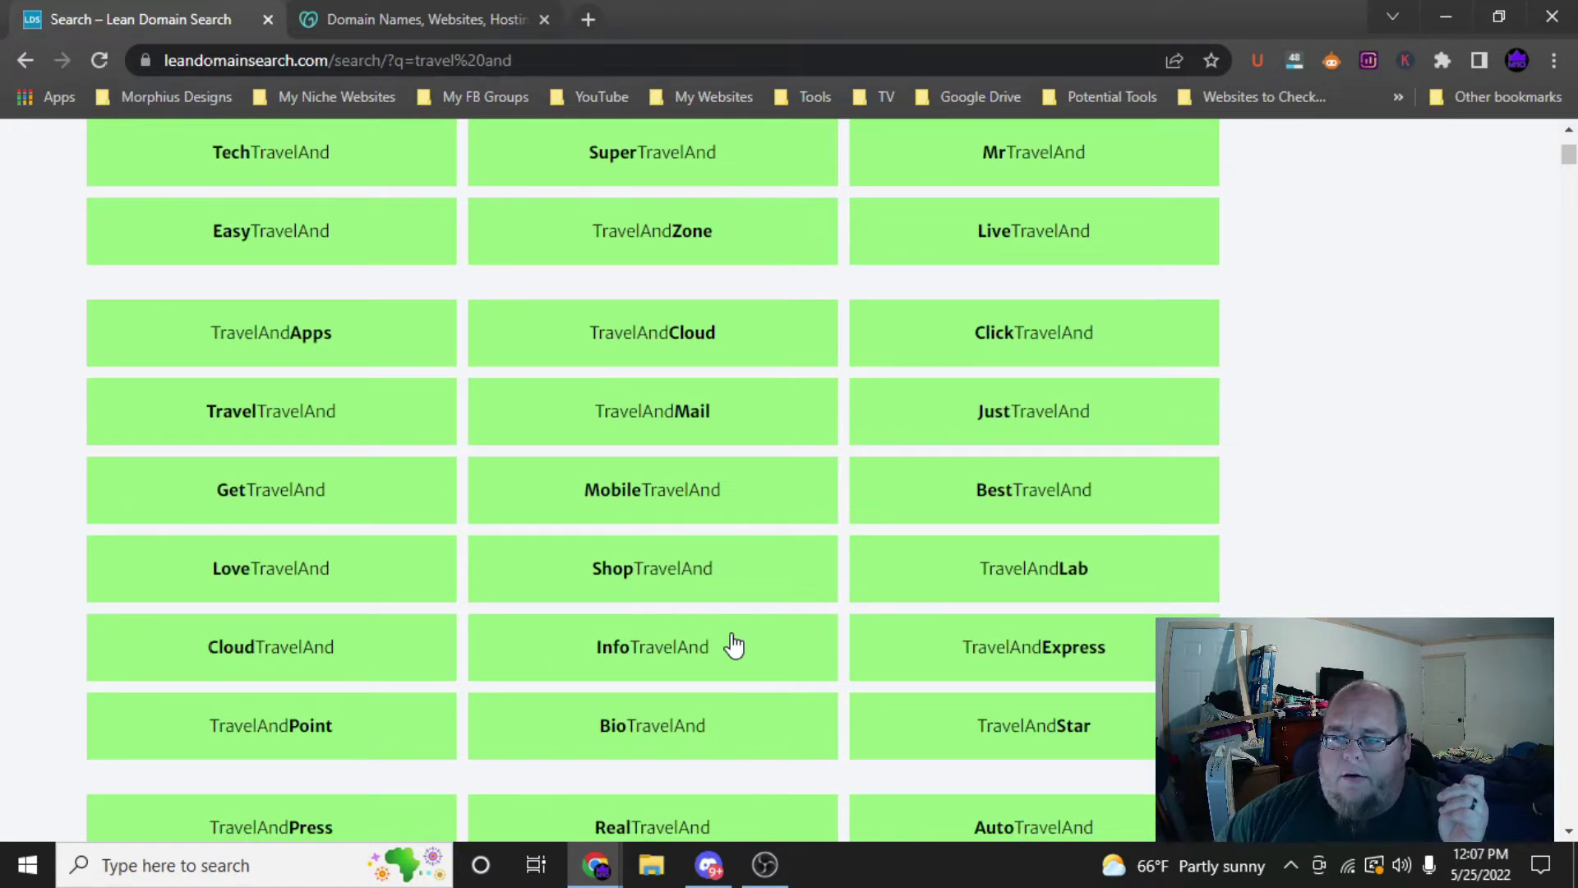
scroll(734, 645, down, 3)
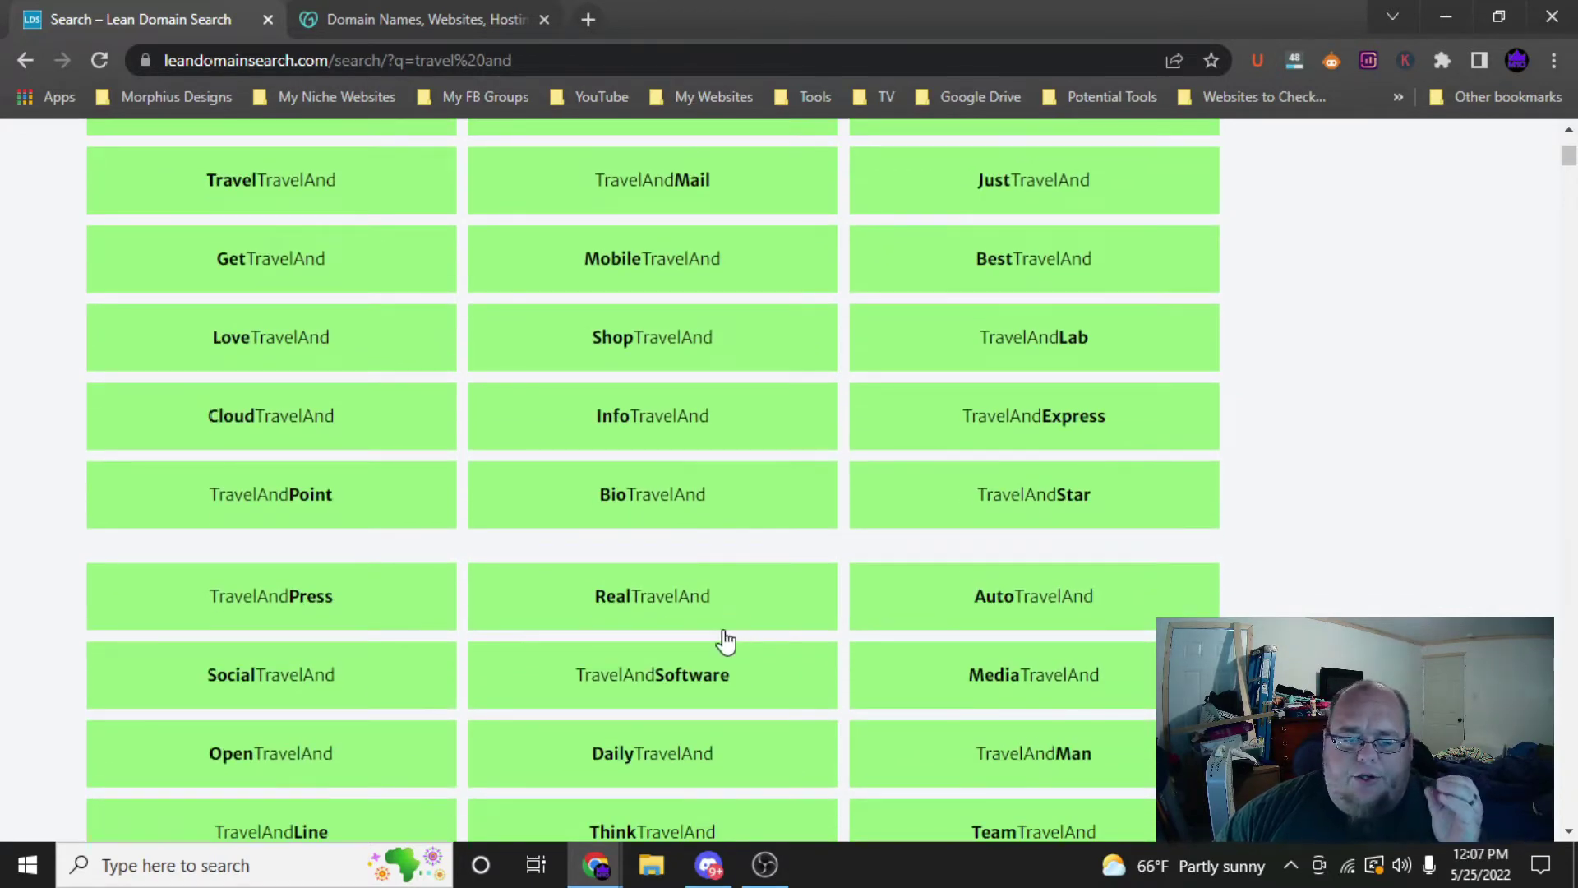
scroll(743, 596, up, 6)
scroll(749, 593, up, 6)
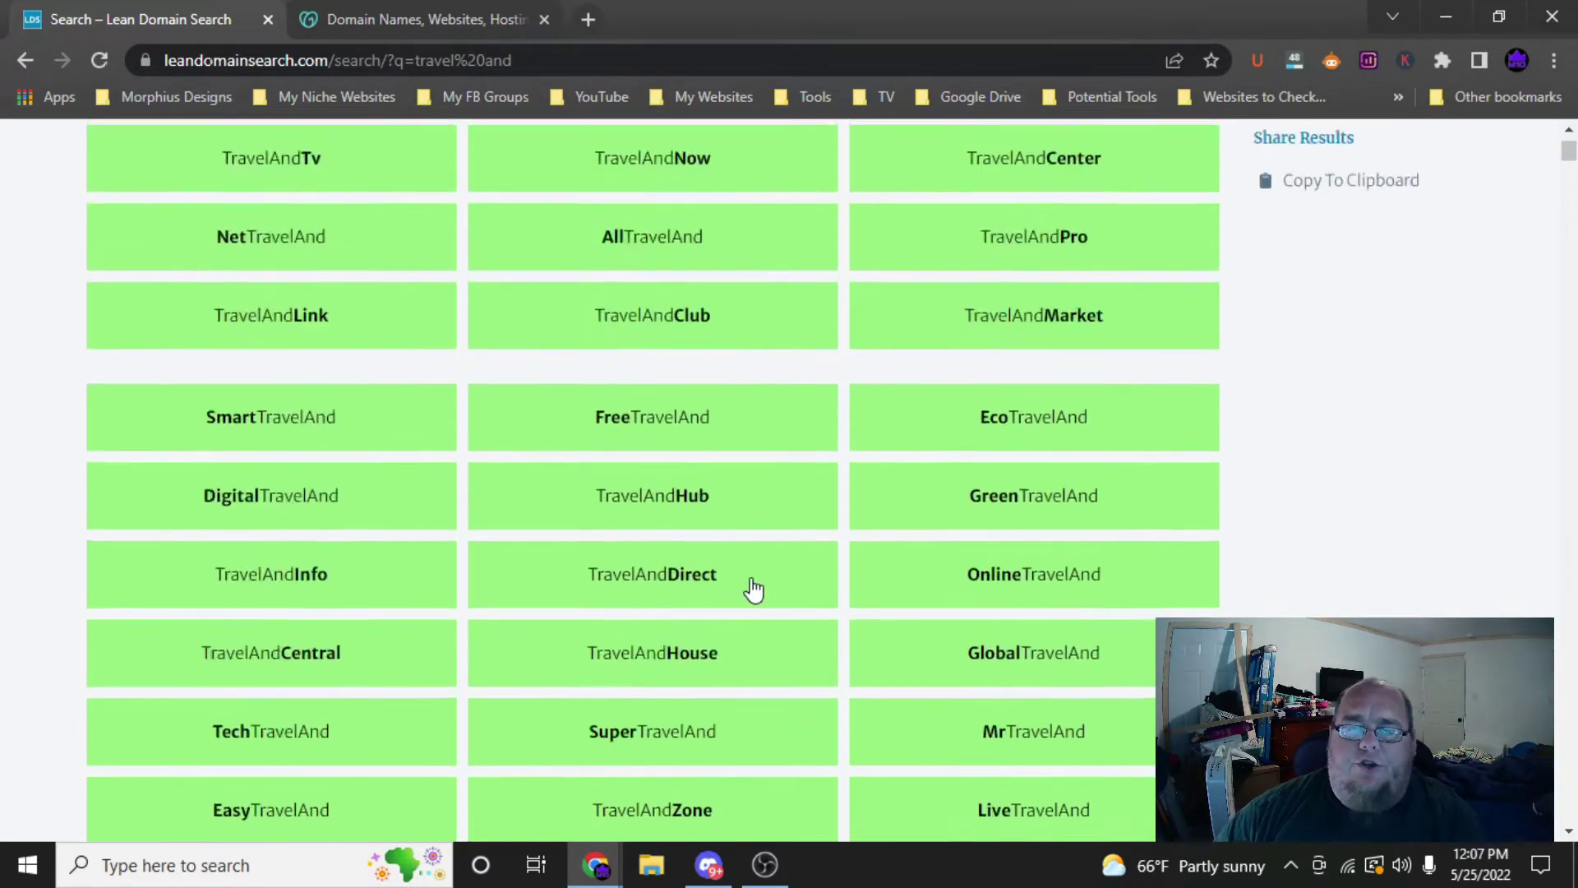
scroll(753, 590, down, 2)
scroll(1345, 392, up, 1)
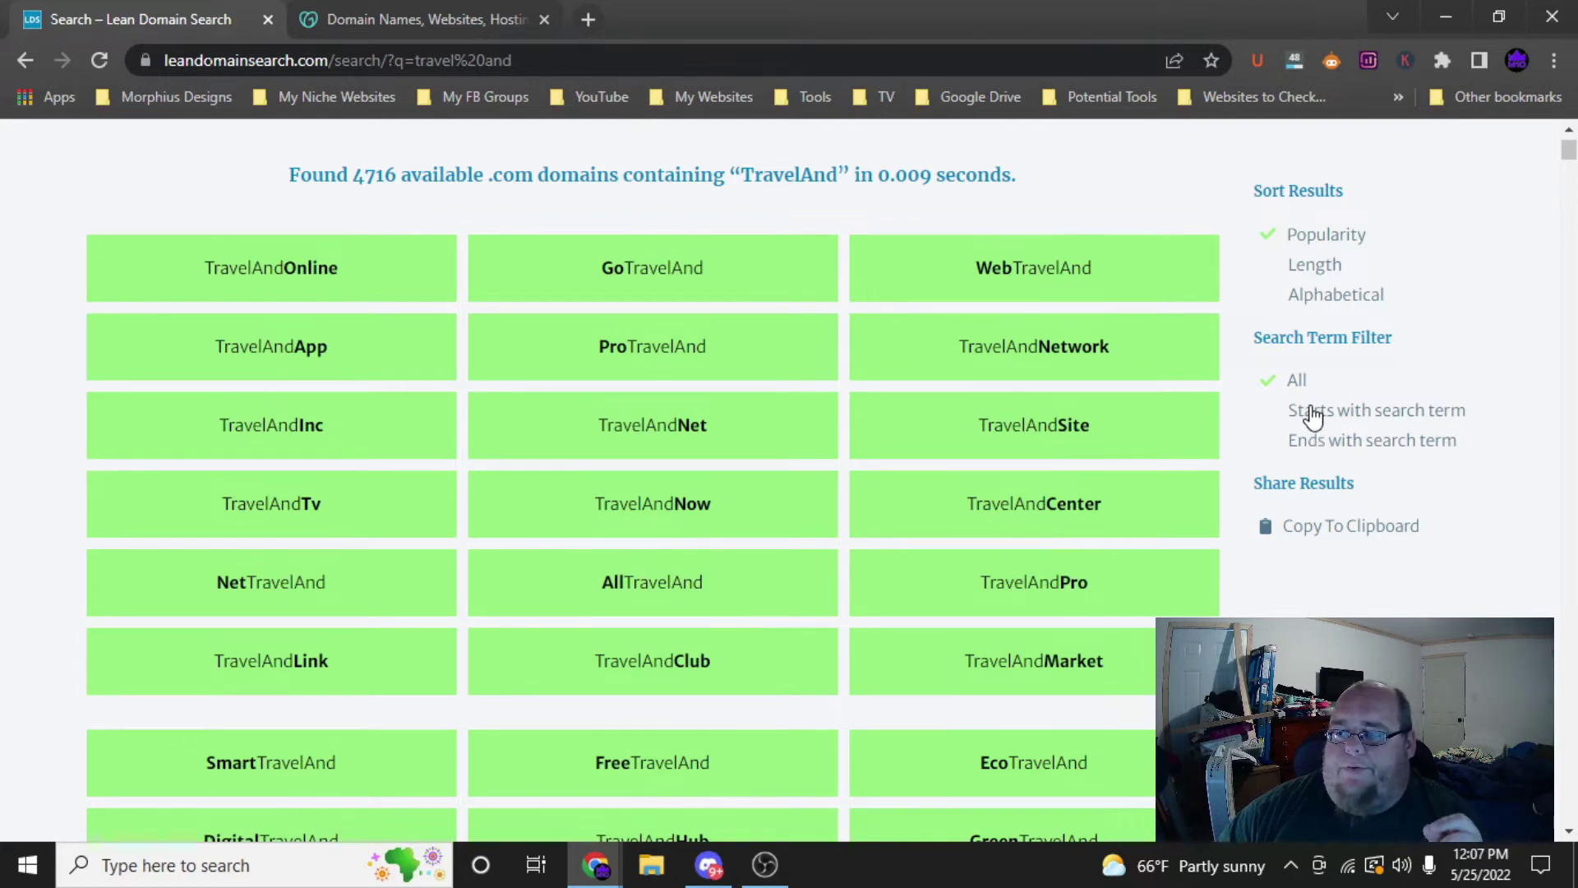
Filter to names starting with TravelAnd and open TravelAndReport.com's registration options.
click(1313, 417)
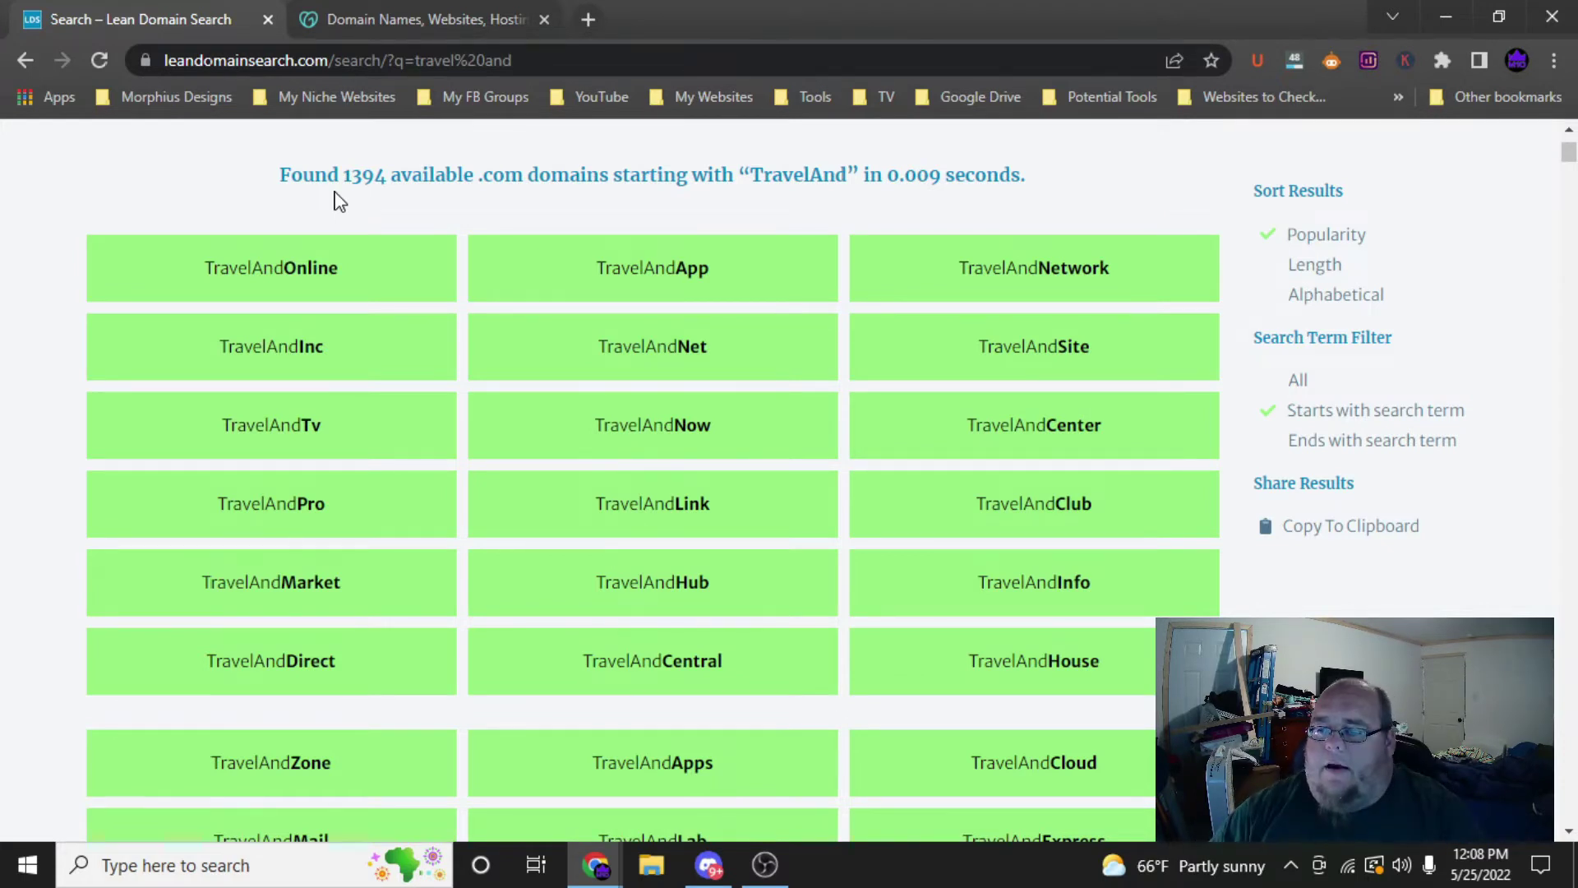
scroll(535, 362, down, 3)
scroll(546, 369, down, 1)
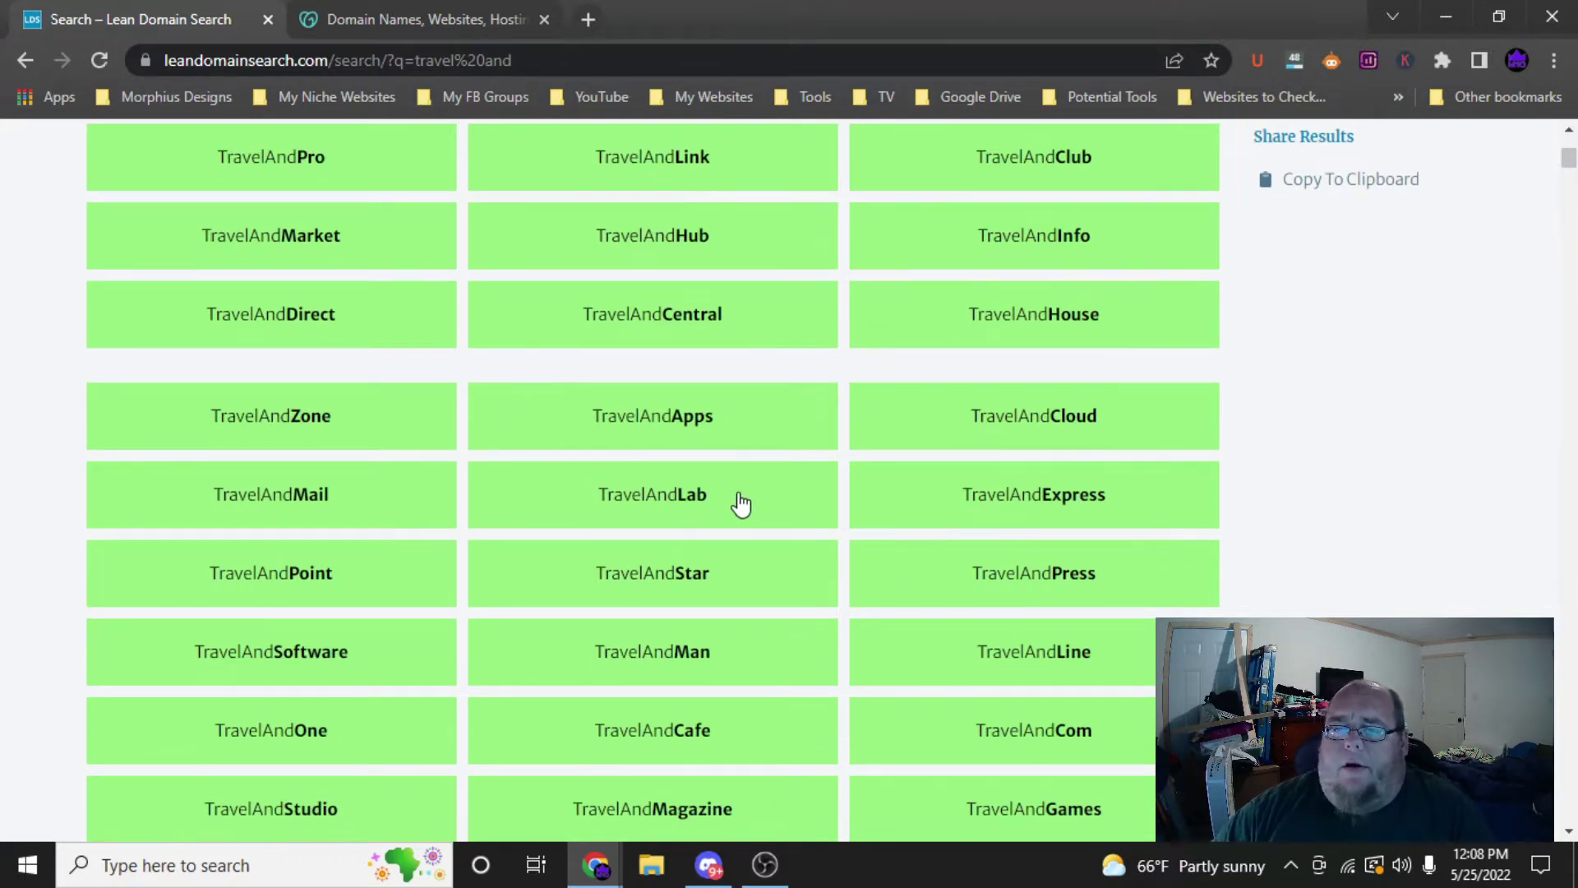
scroll(739, 501, down, 1)
scroll(741, 515, down, 1)
scroll(740, 516, down, 2)
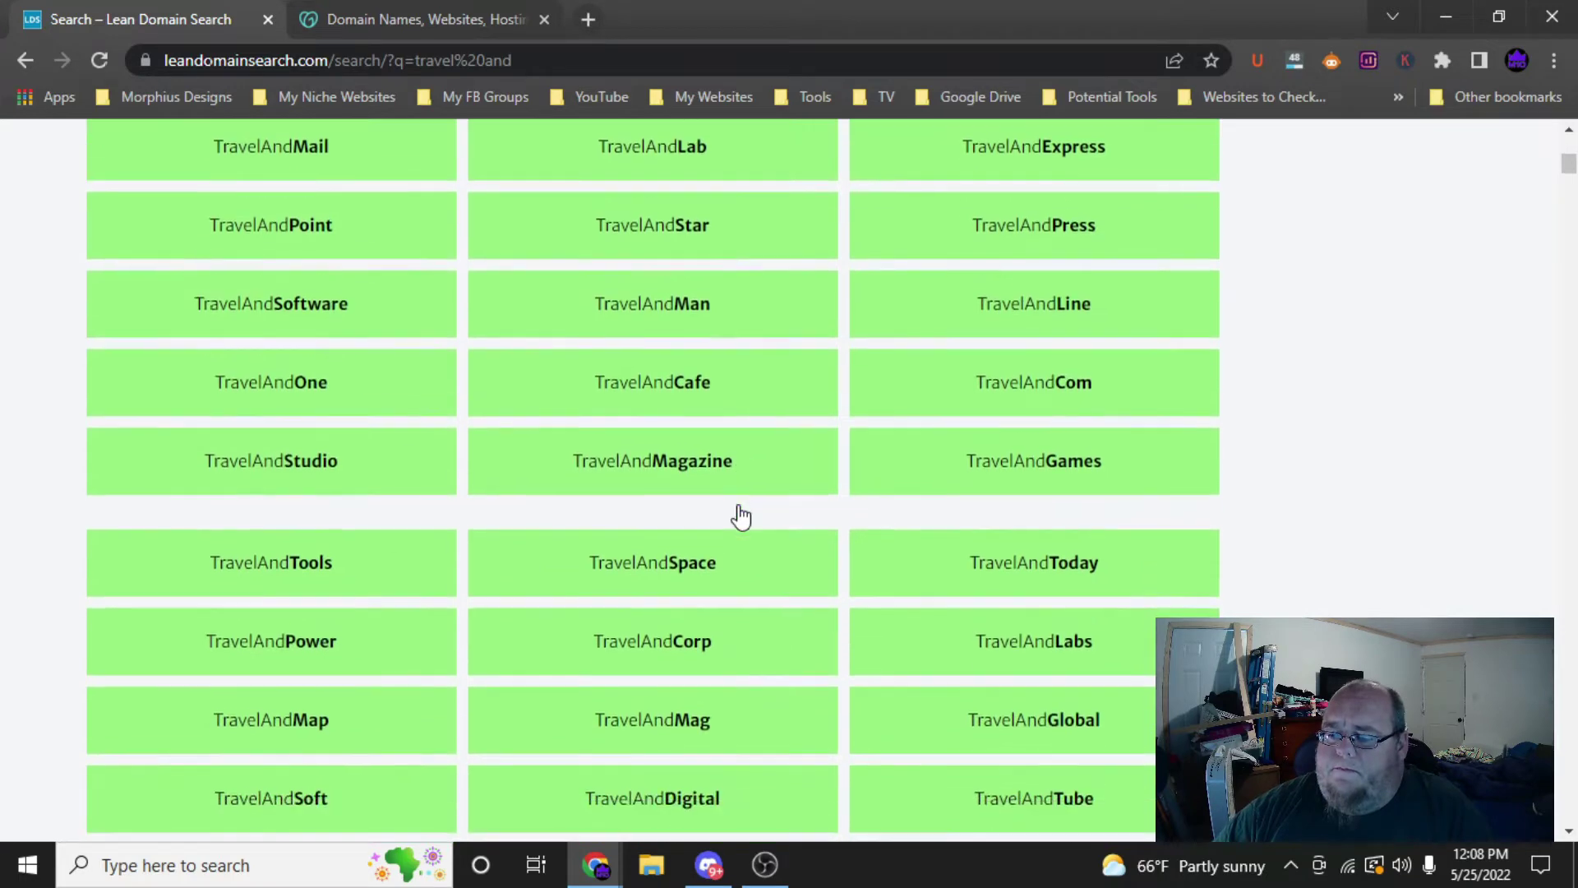
scroll(741, 516, down, 4)
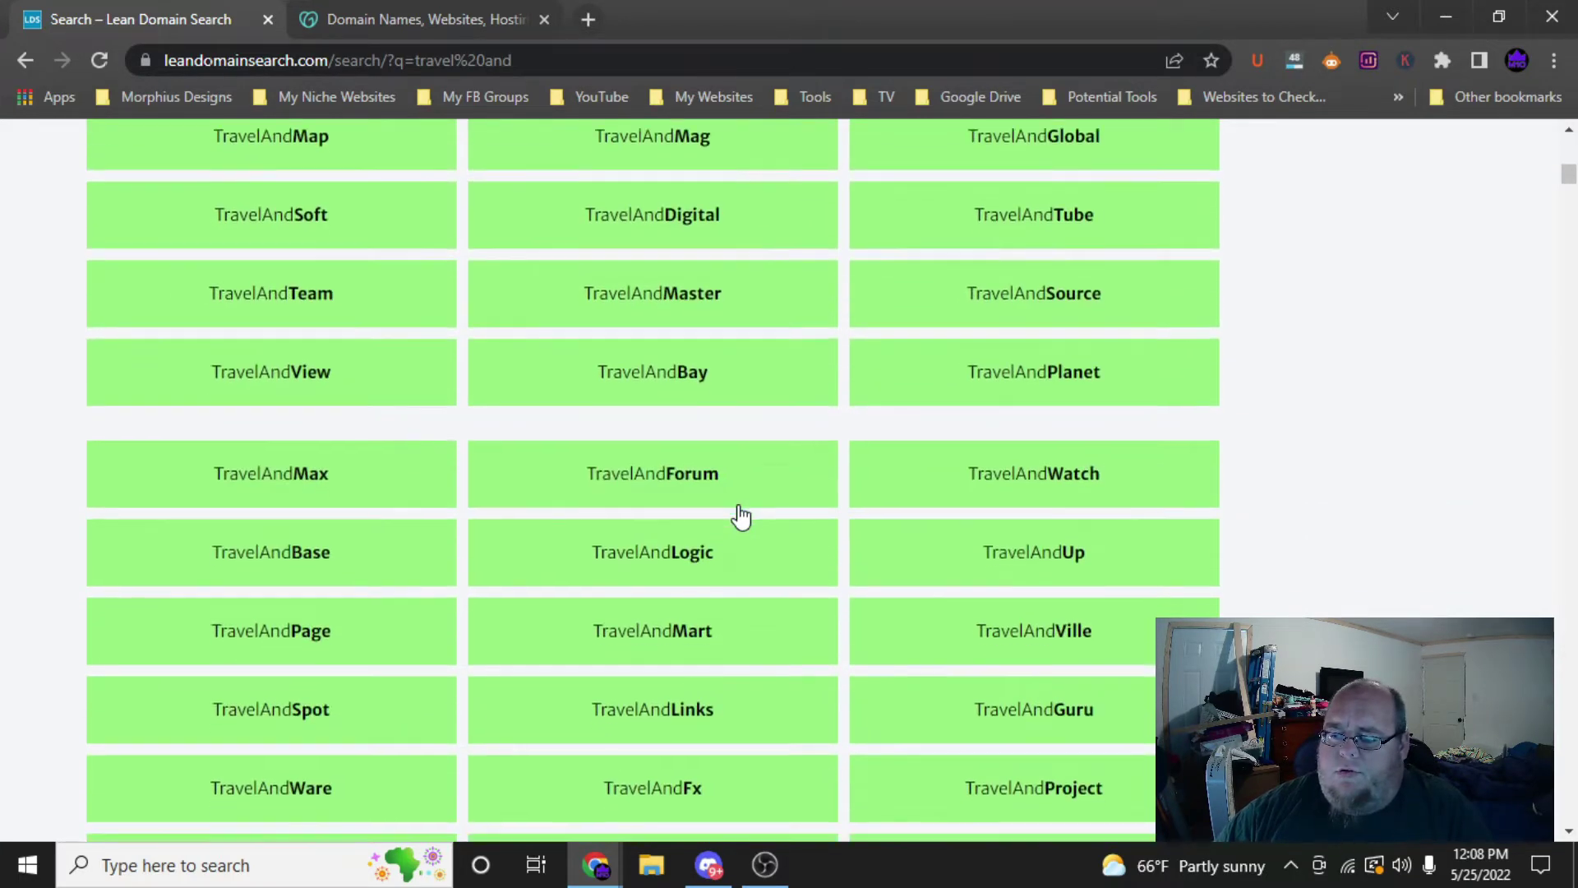
scroll(741, 516, down, 1)
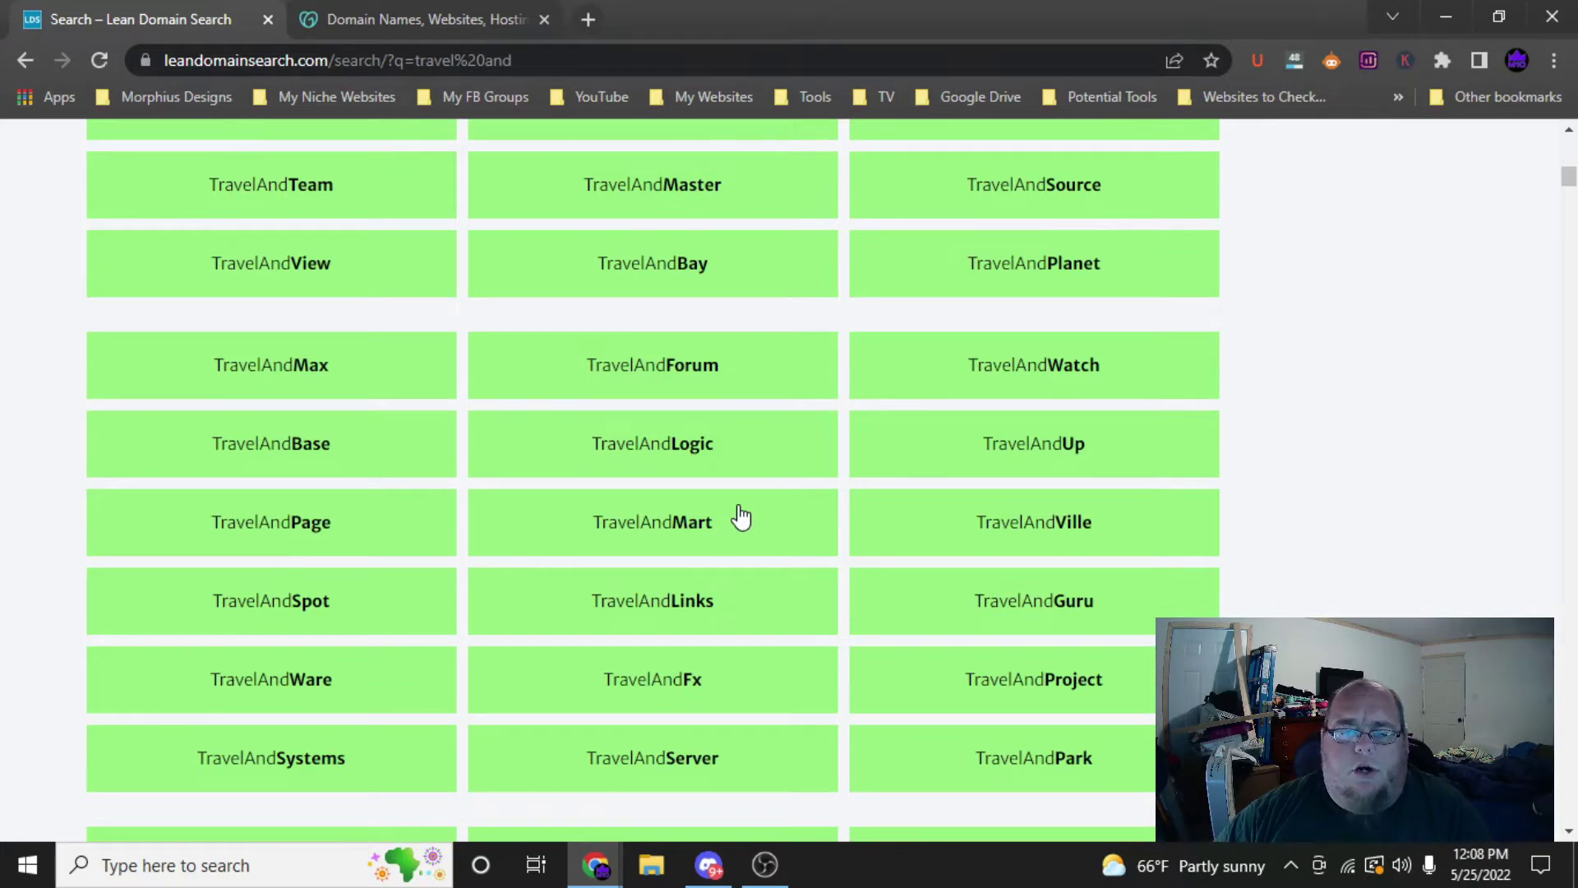
scroll(741, 516, down, 2)
scroll(734, 520, down, 2)
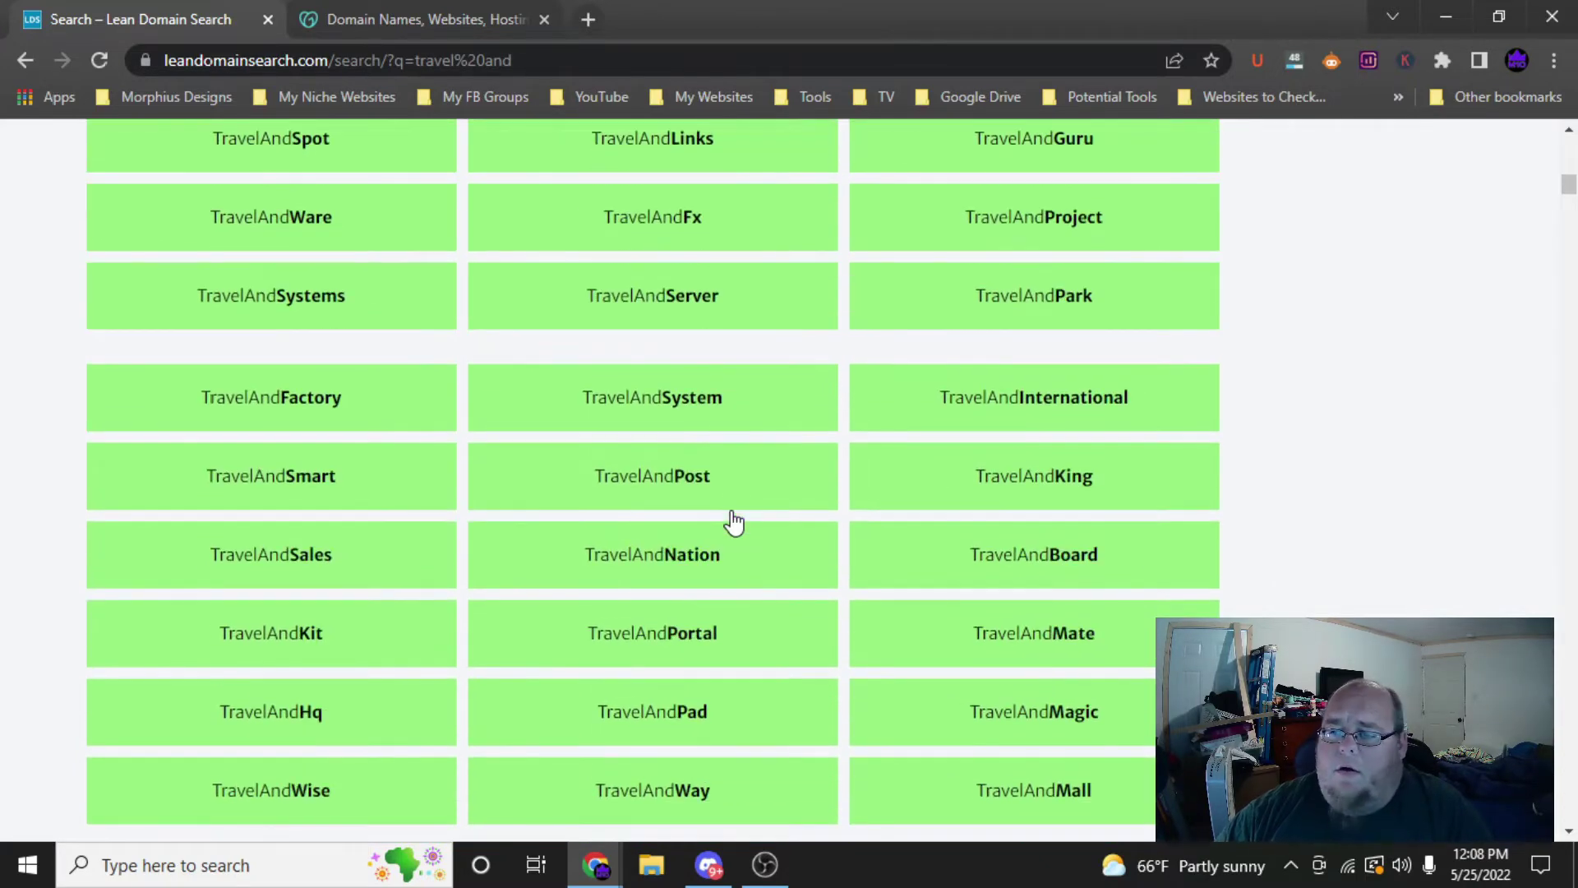
scroll(735, 522, down, 4)
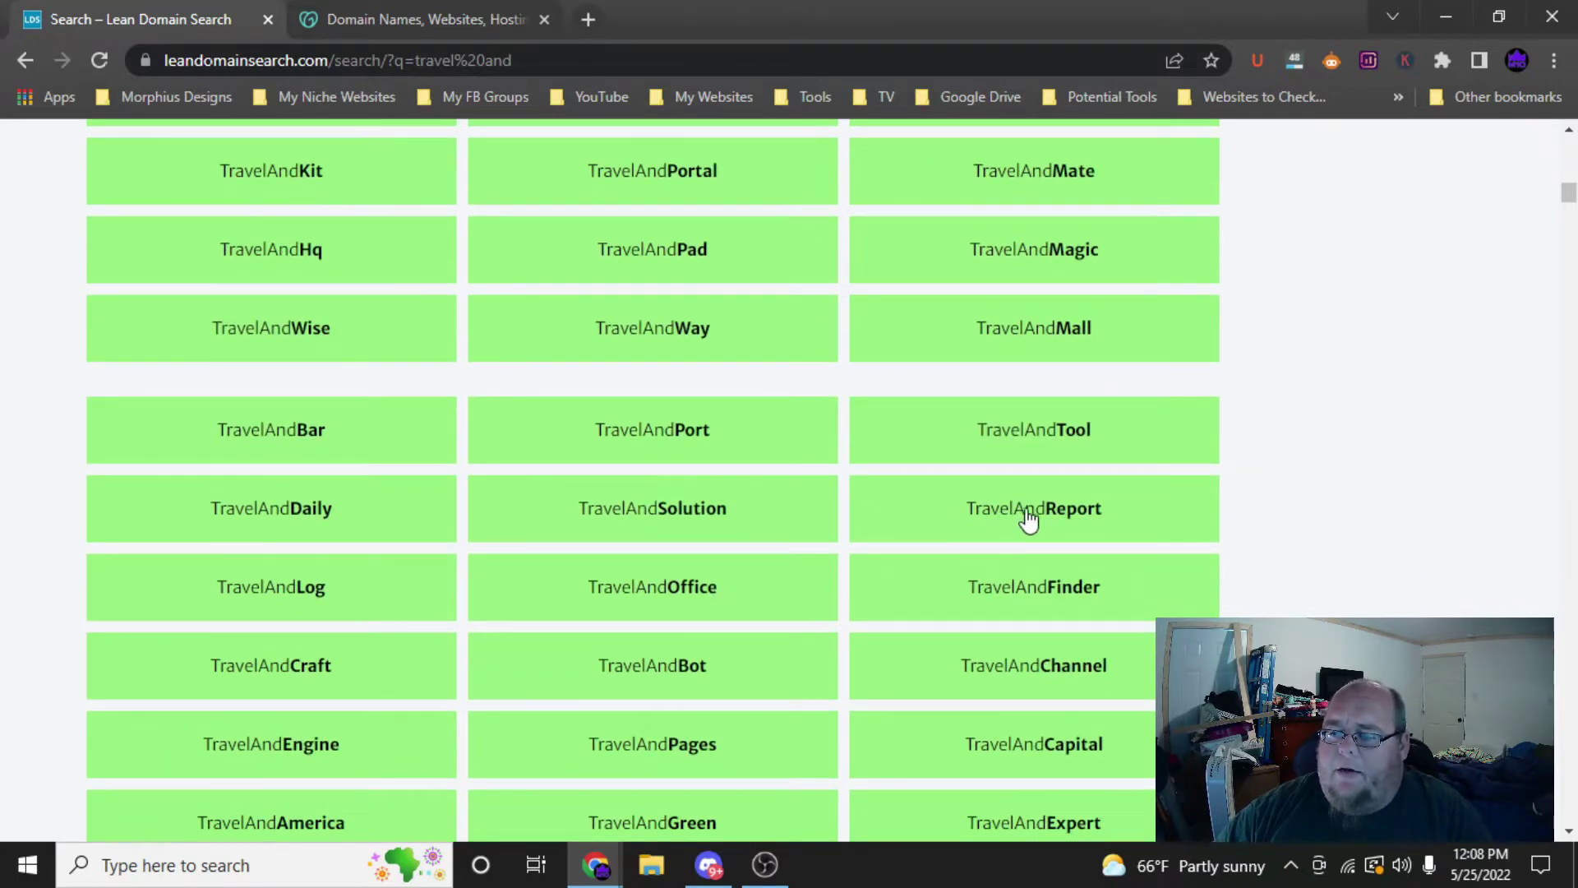
click(1111, 499)
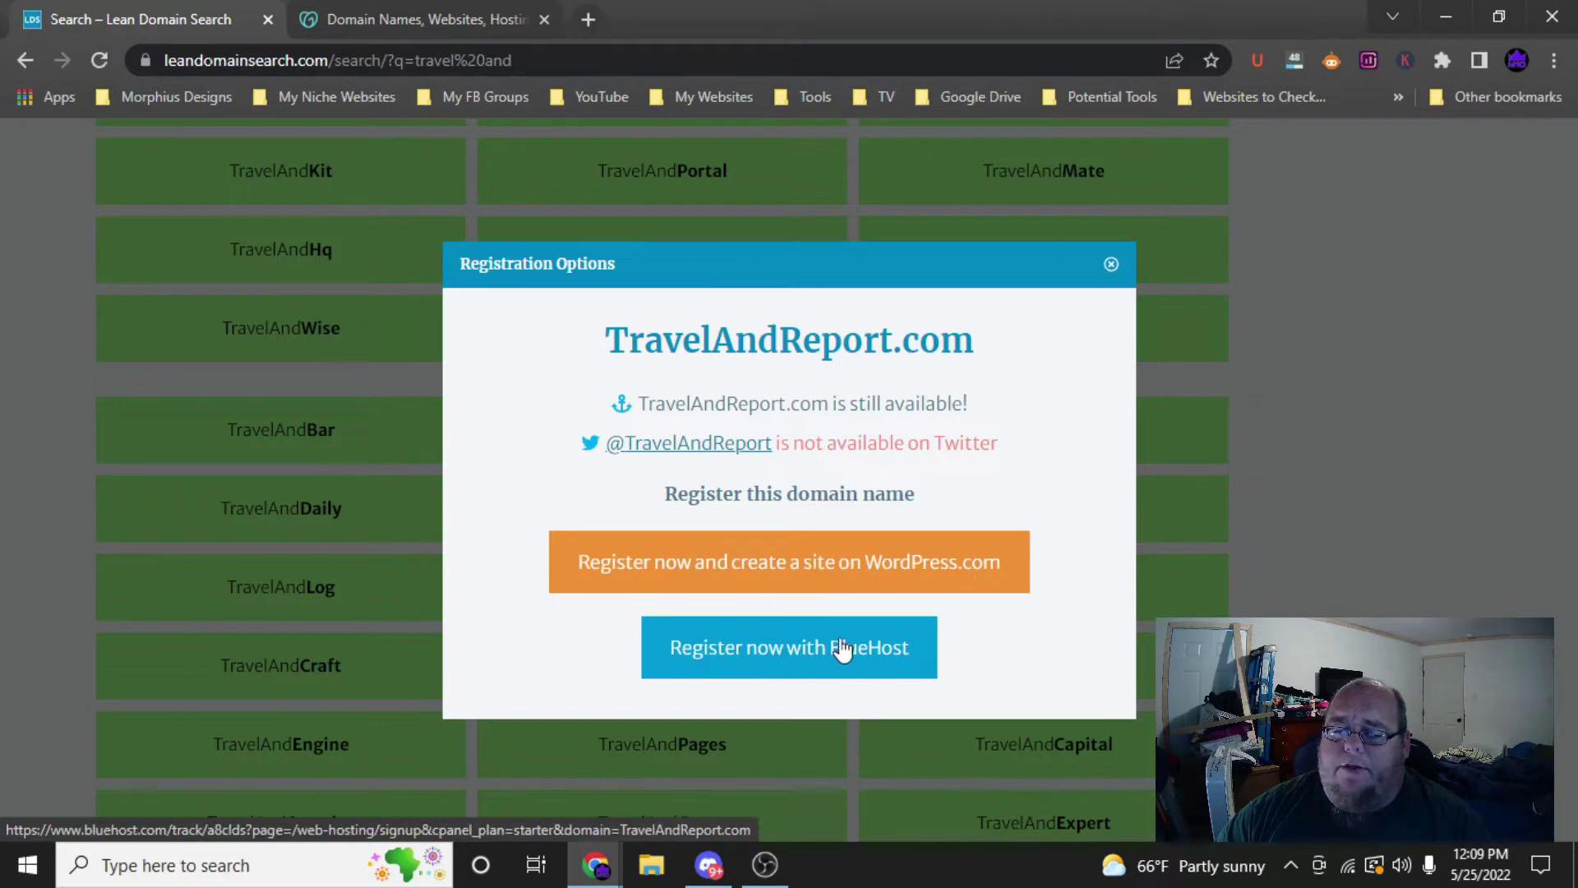
Close the TravelAndReport.com registration options and switch to the GoDaddy tab.
click(1112, 264)
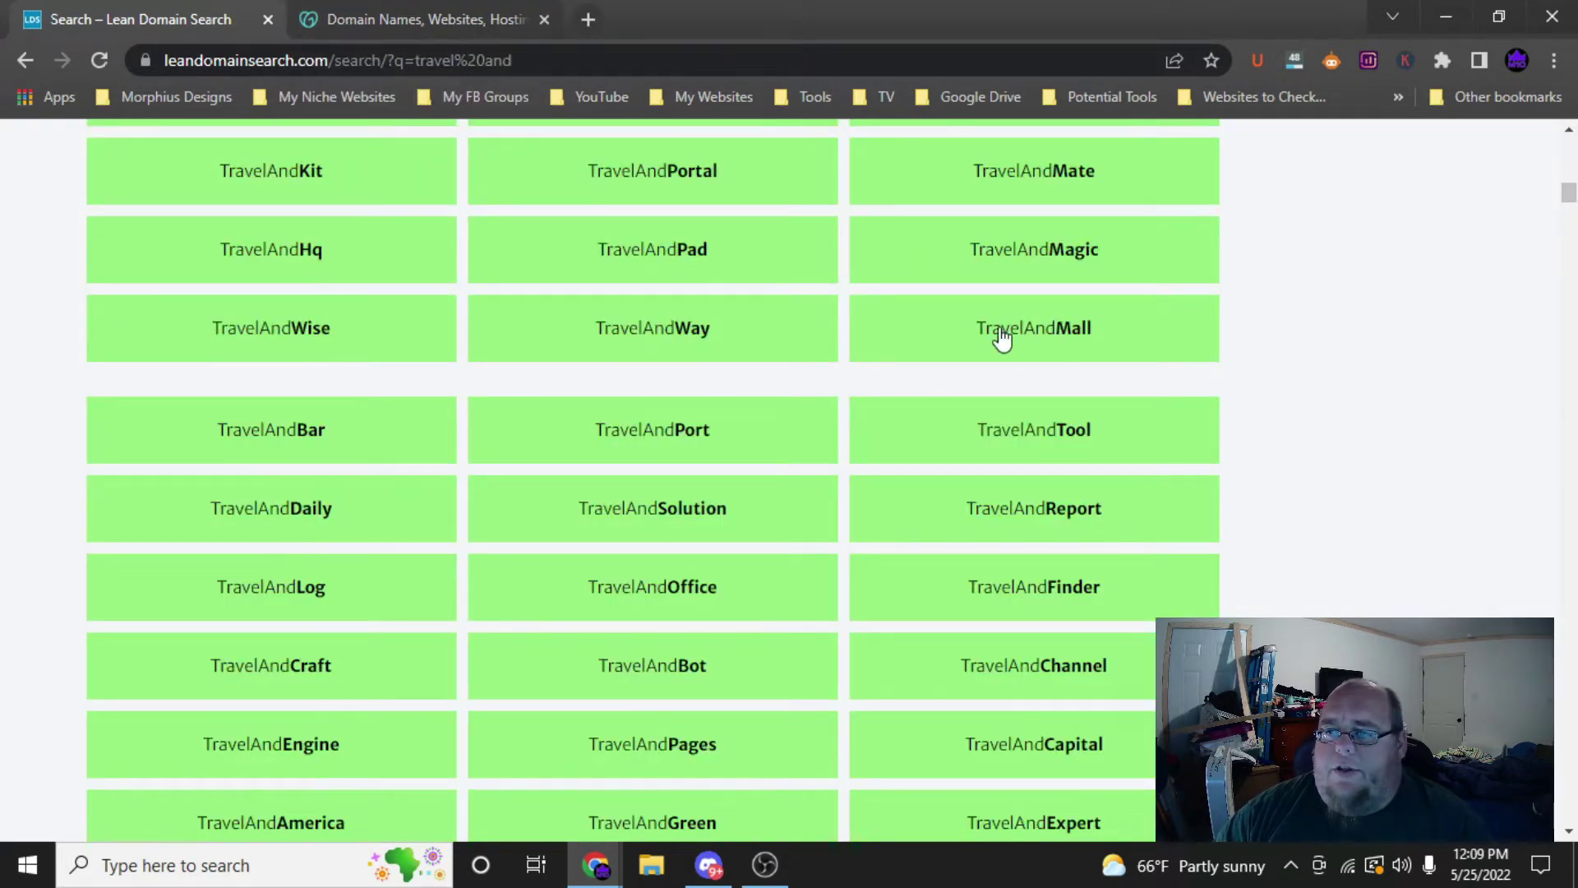
click(393, 11)
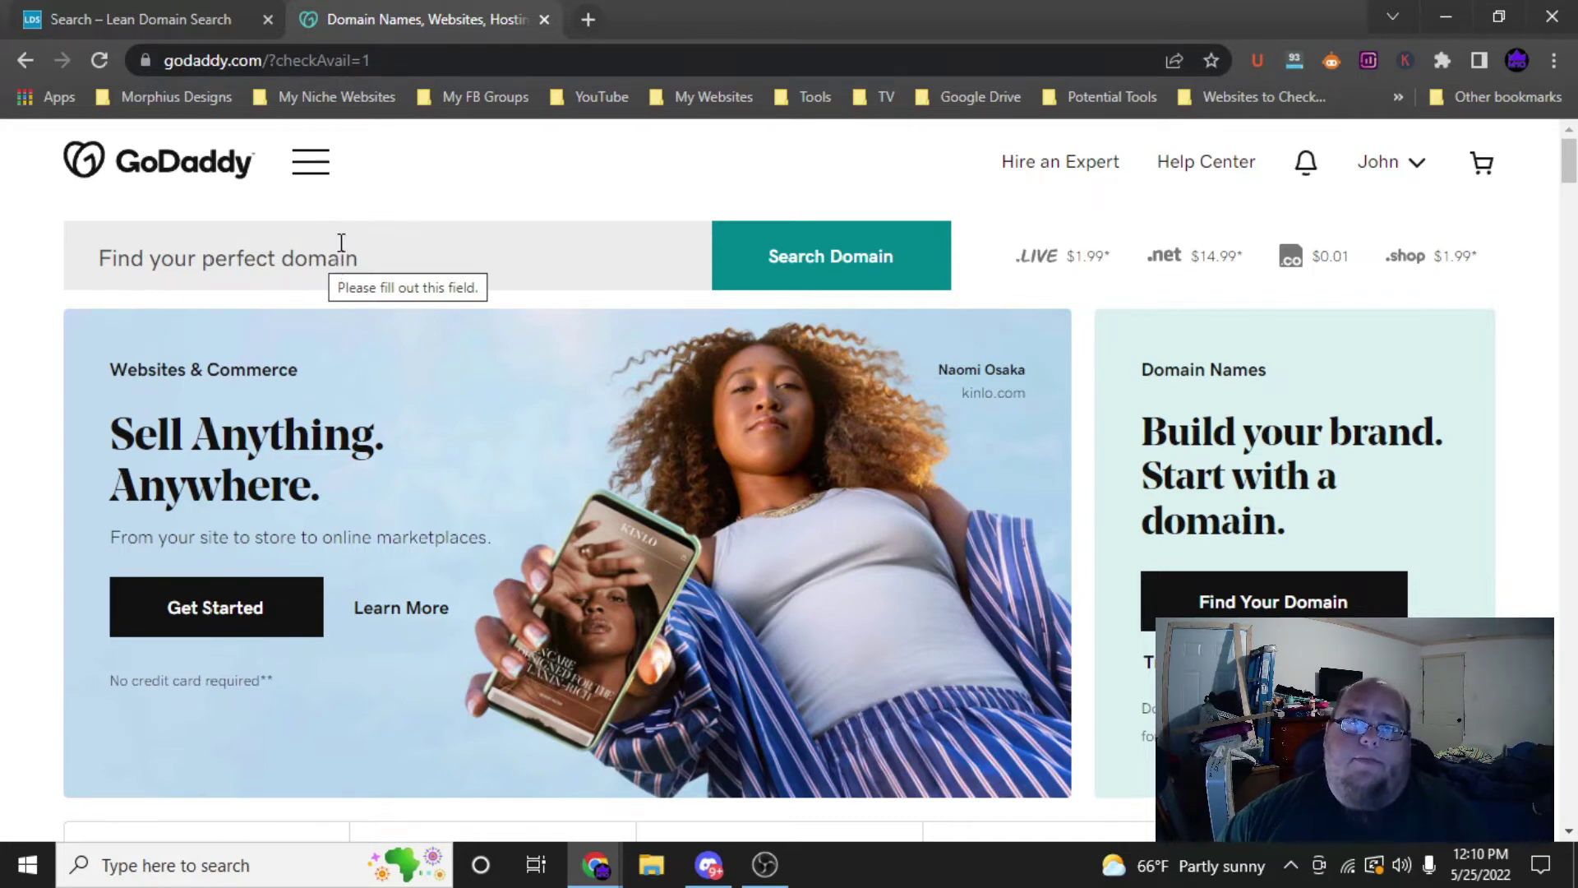
Search GoDaddy for 'travelandreport' and add the exact-match travelandreport.com to the cart.
click(303, 256)
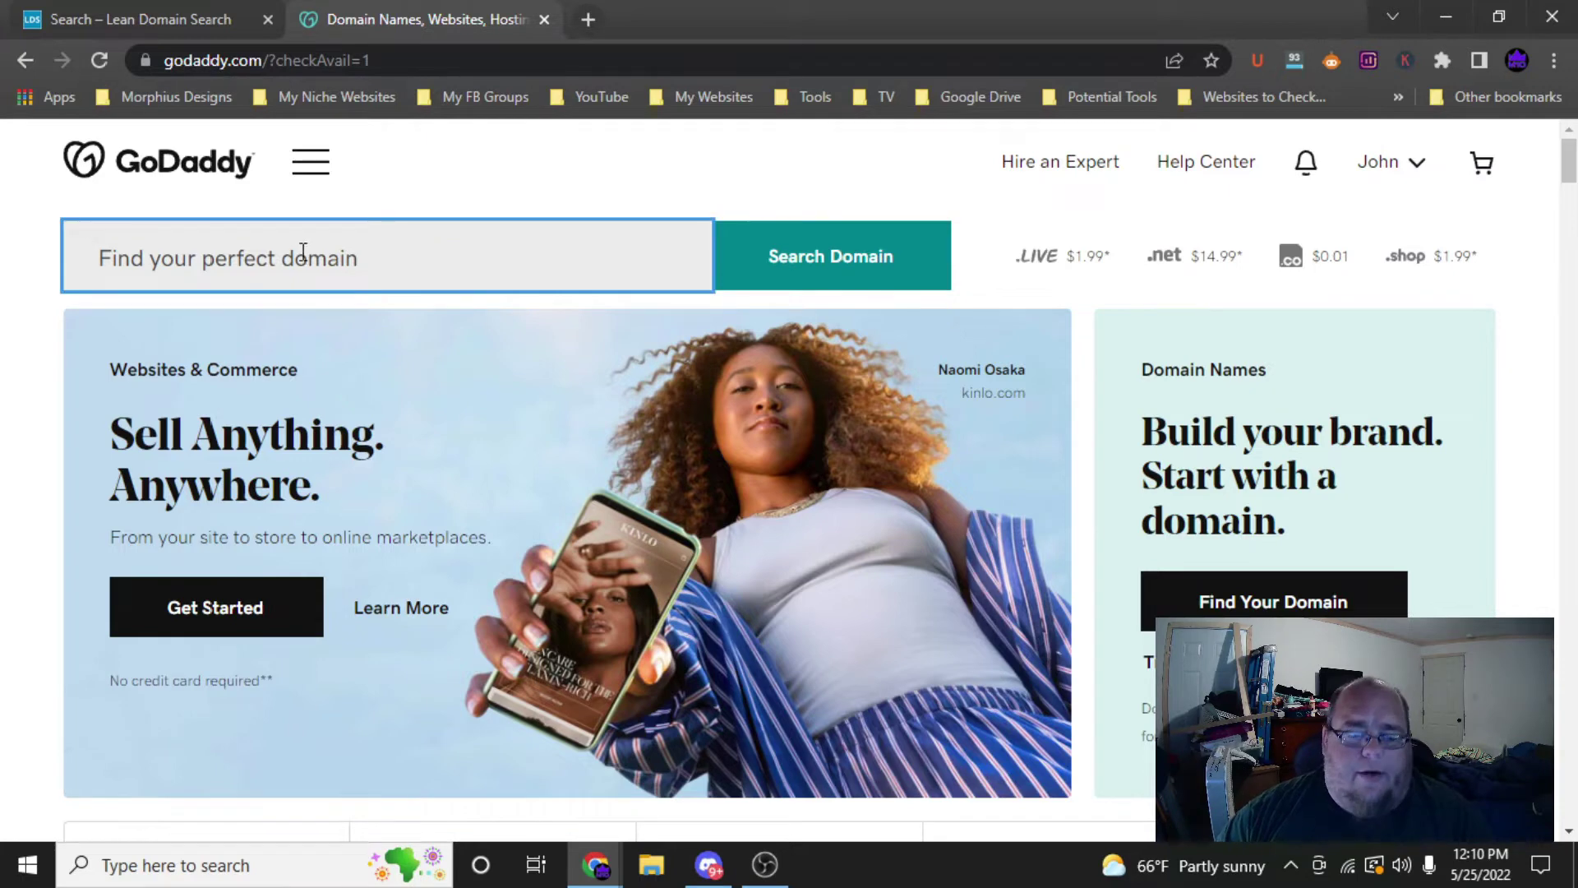
text(travel)
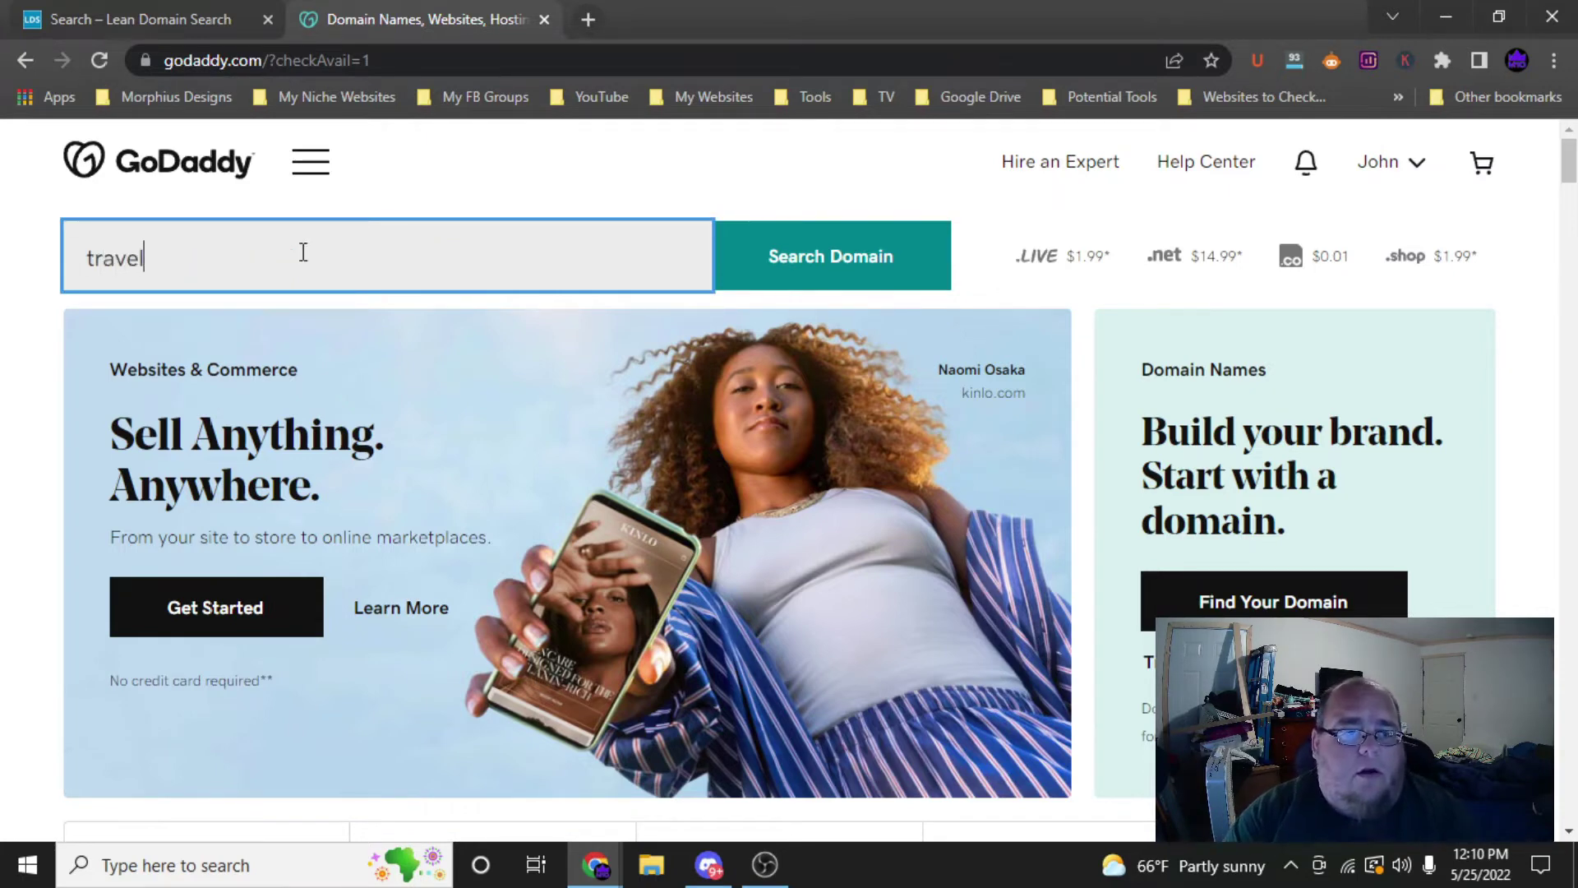
text(andre)
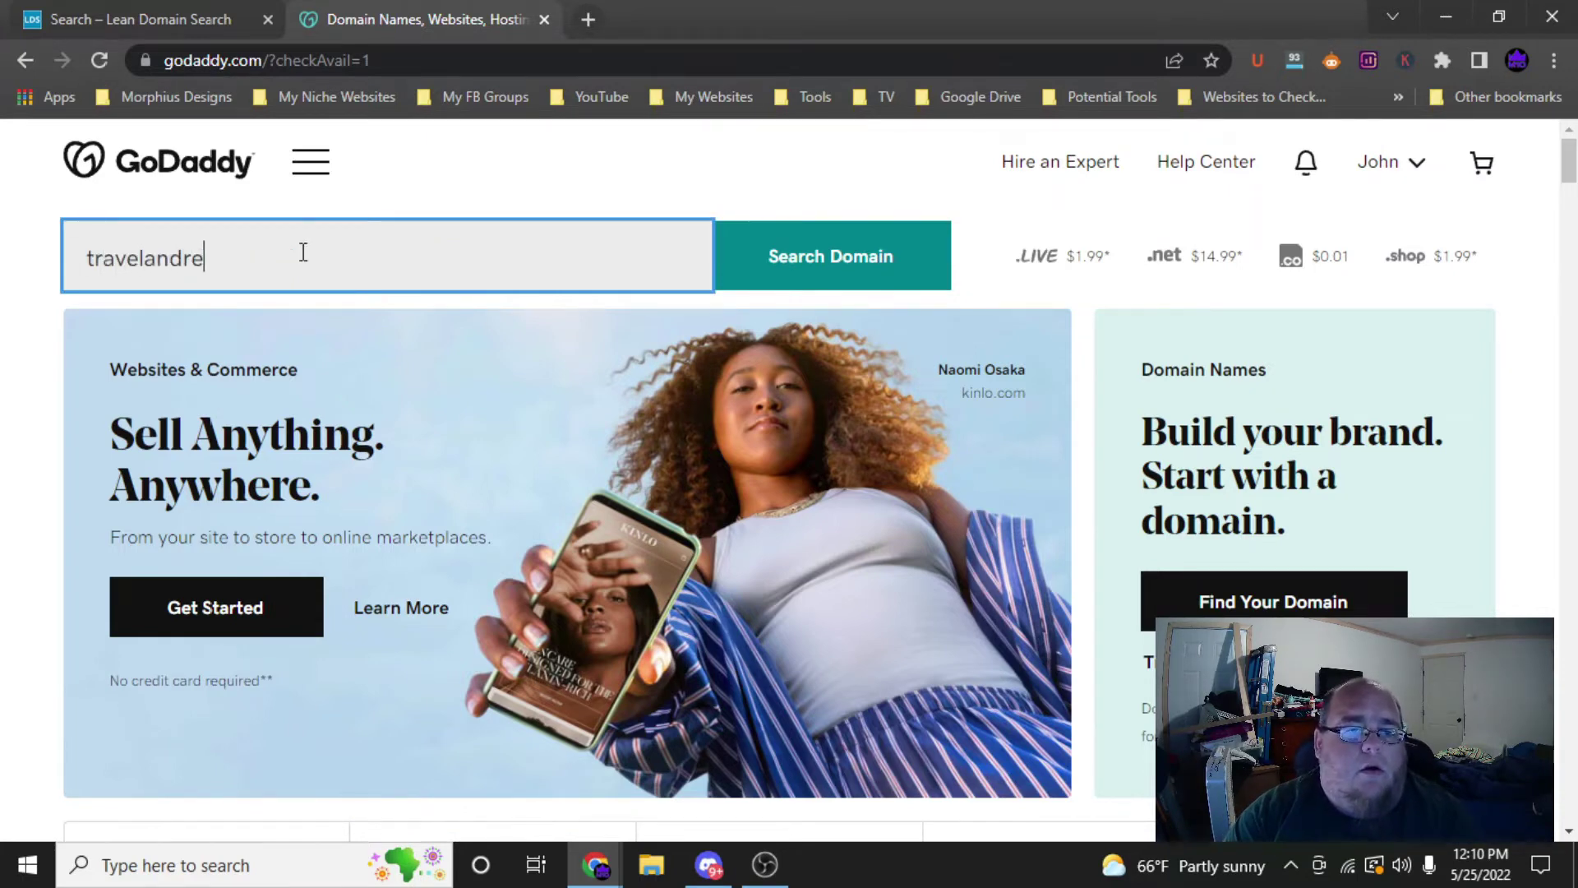
text(port)
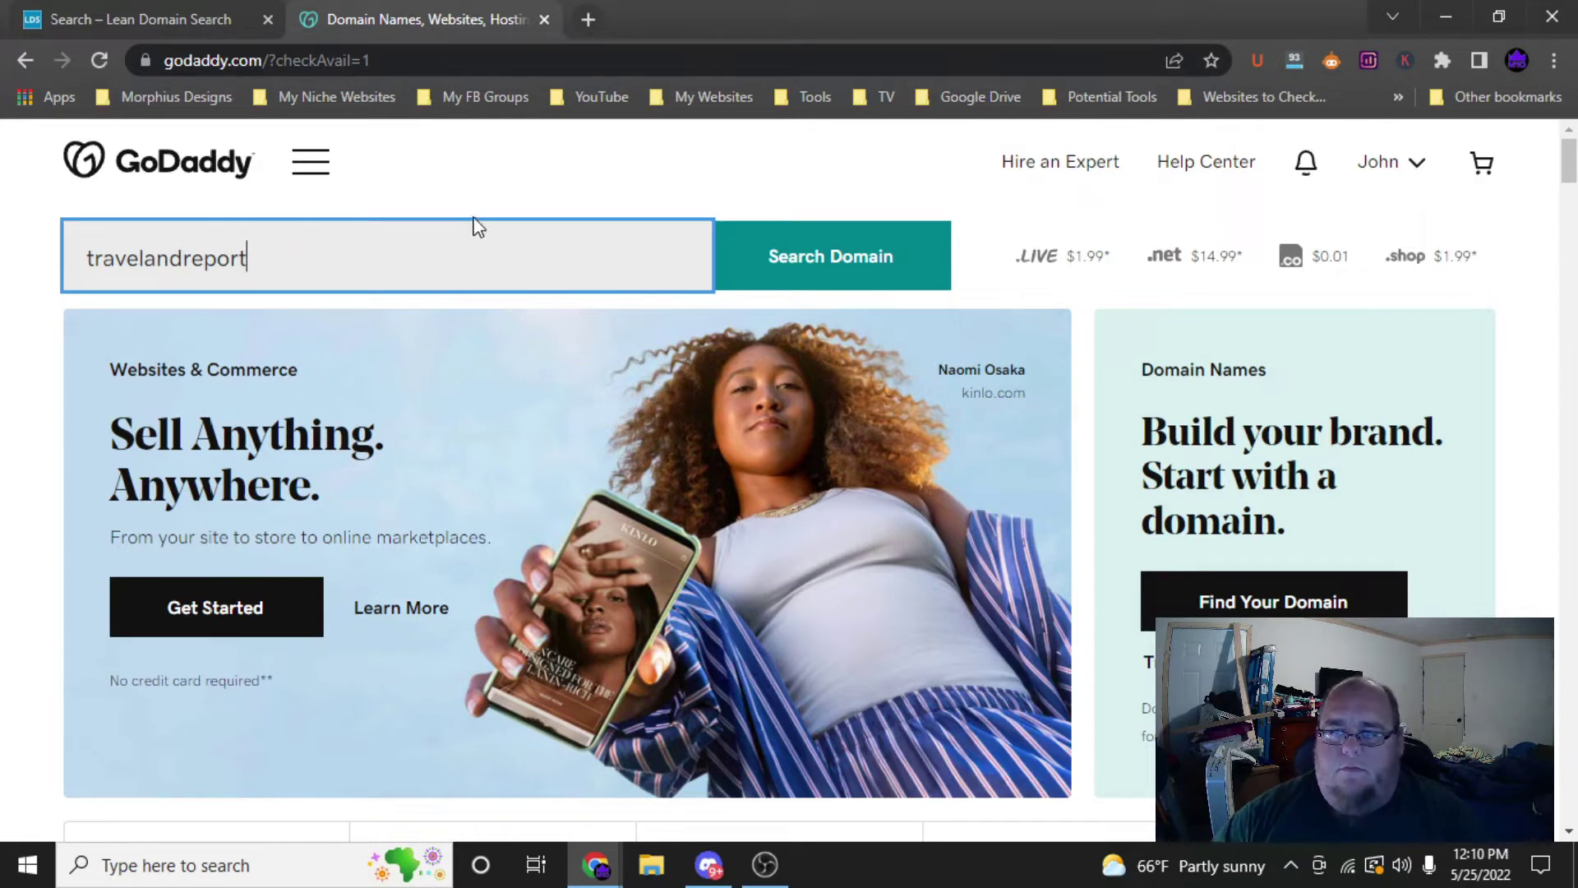
click(792, 265)
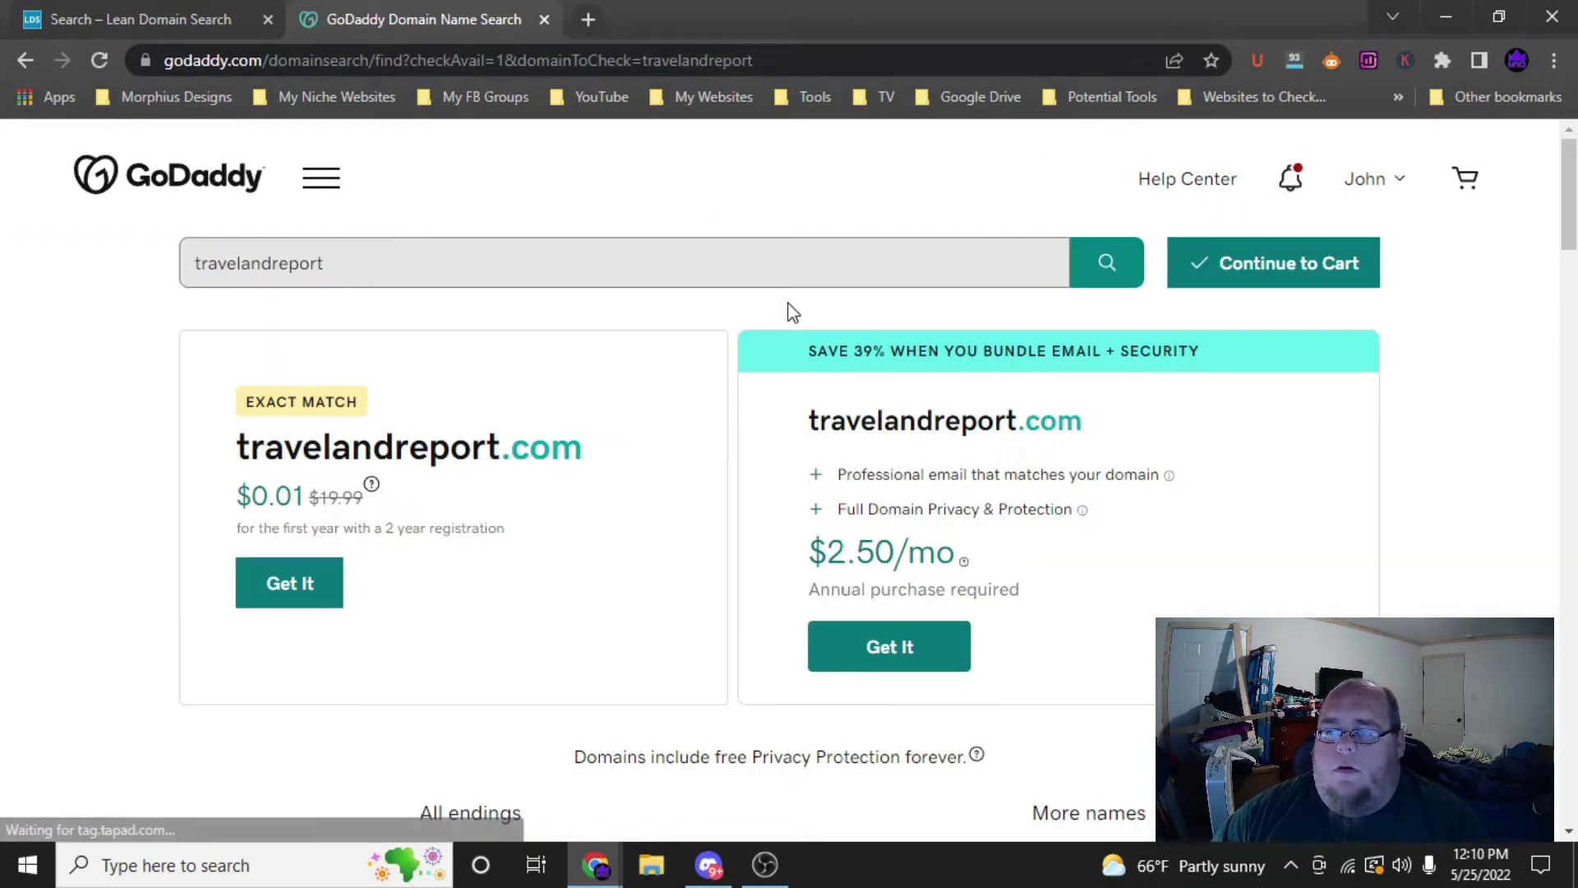
drag(230, 452, 573, 433)
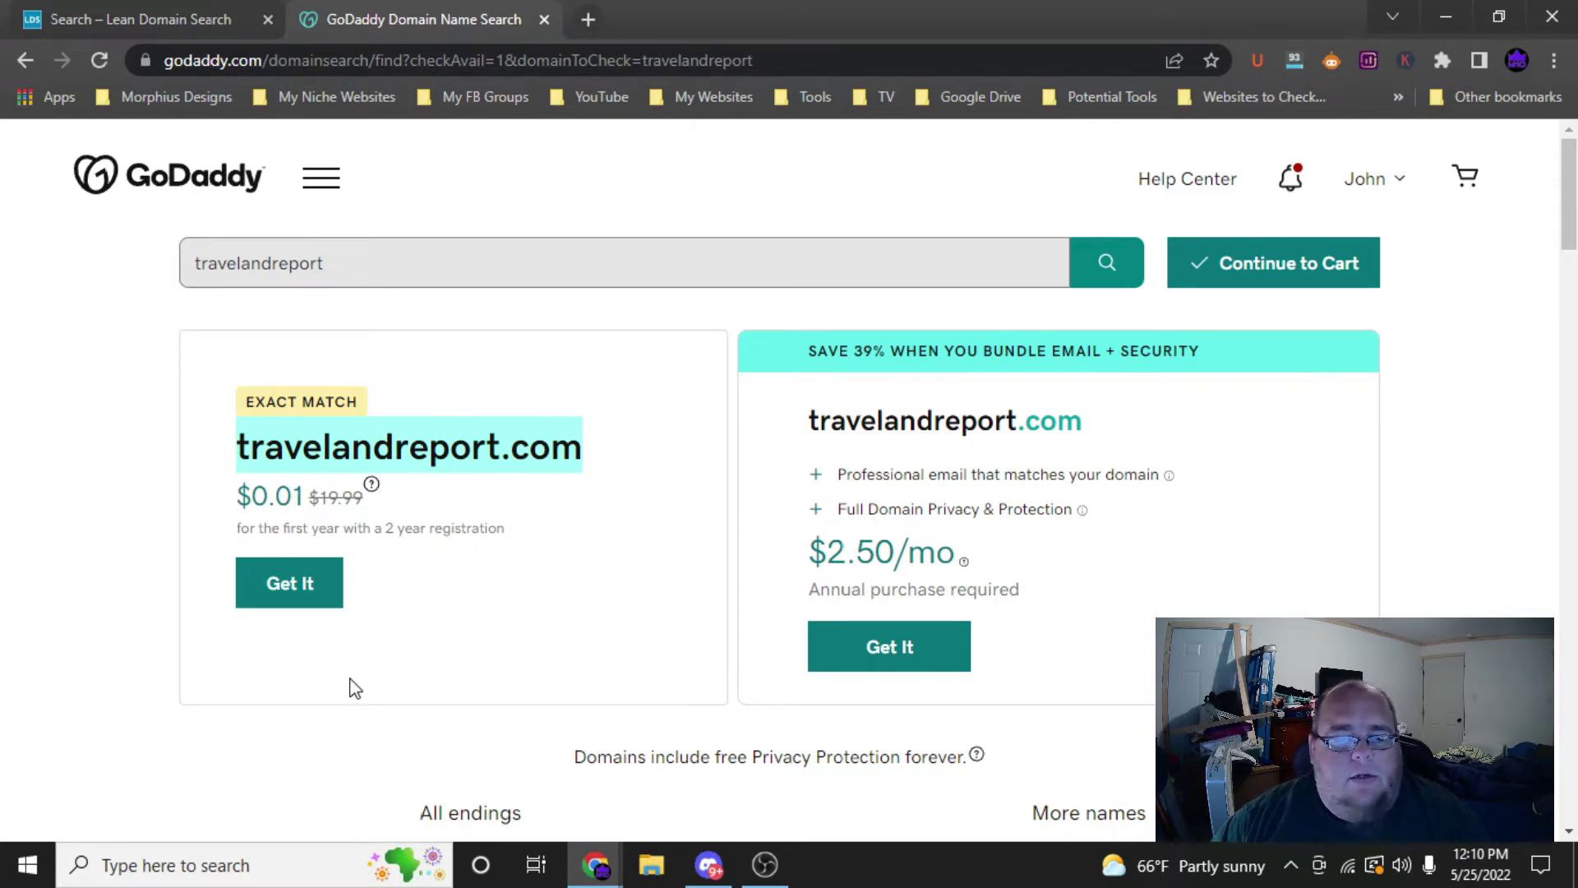
click(316, 576)
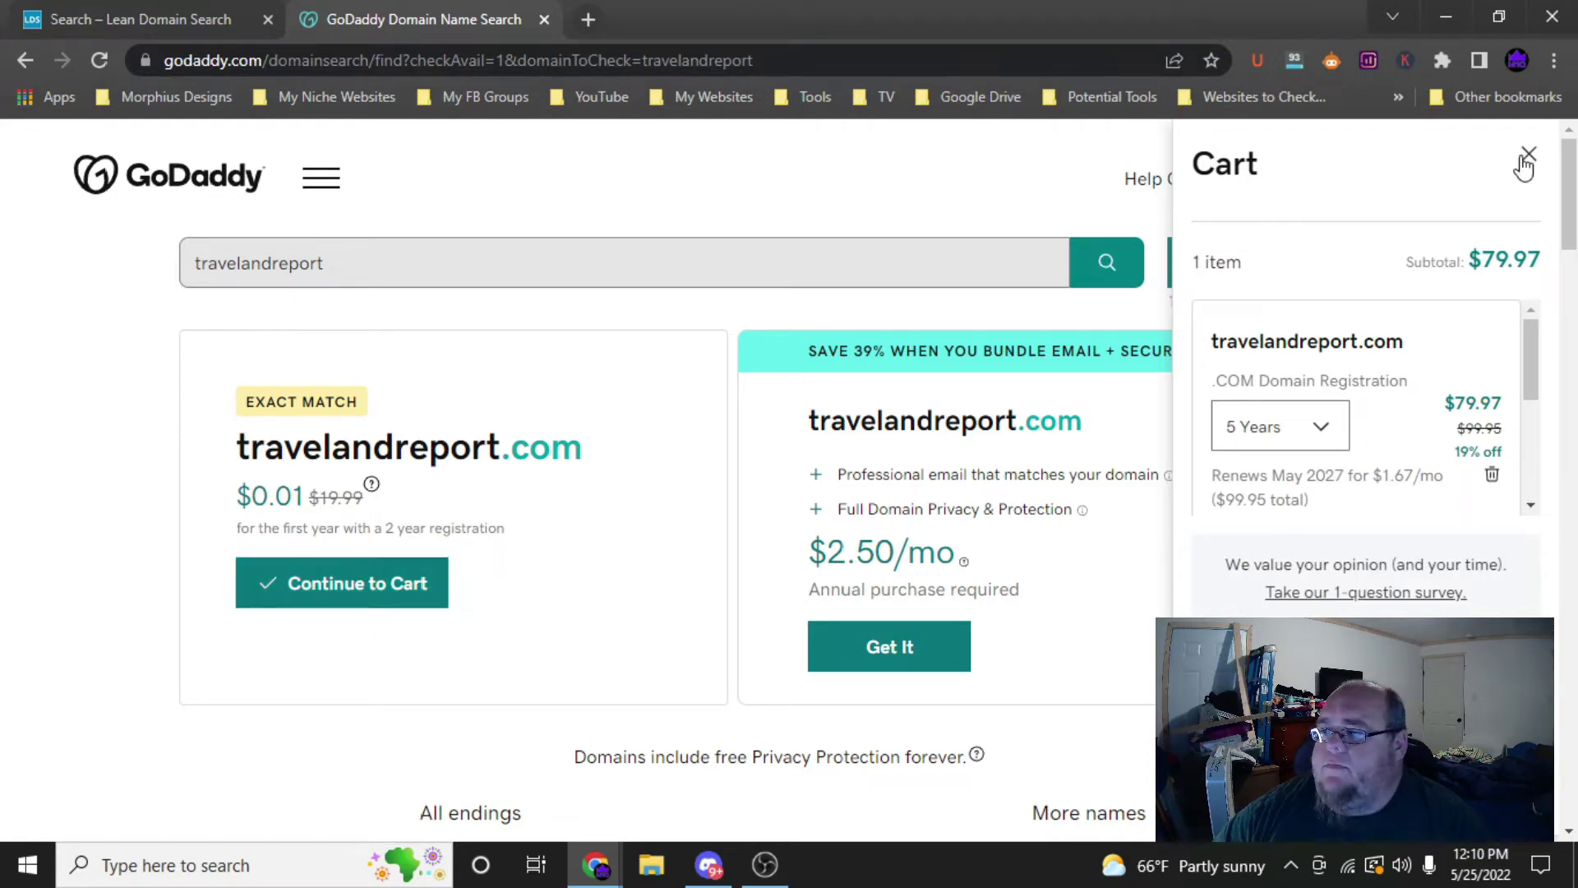
Review the cart's 5-year travelandreport.com item at $79.97 and continue to registration options.
scroll(1074, 616, down, 4)
scroll(1077, 580, up, 4)
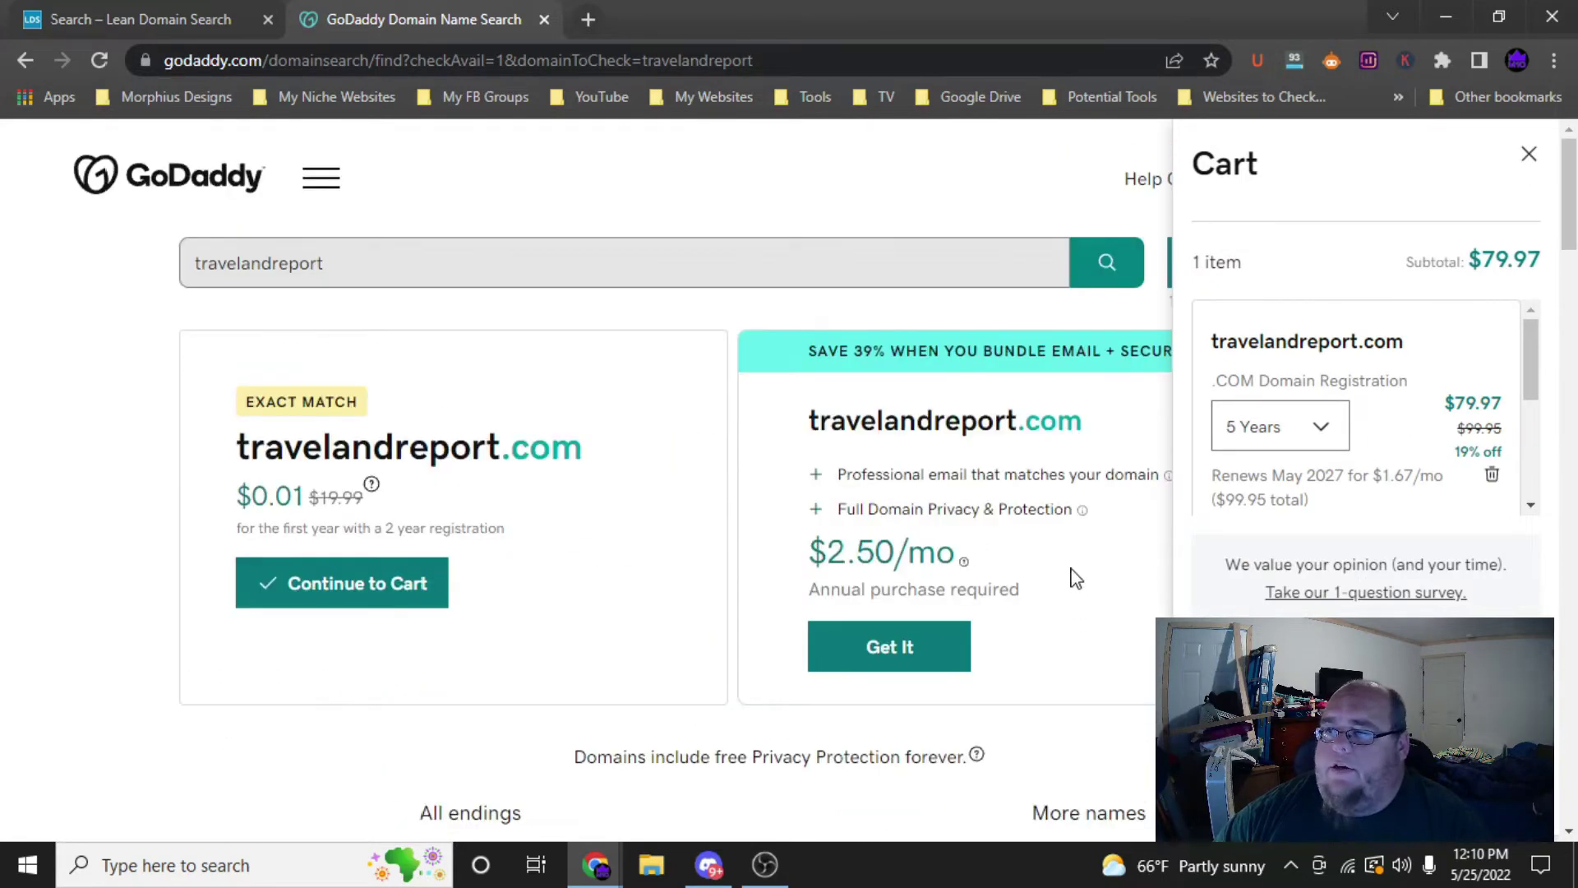
click(1529, 153)
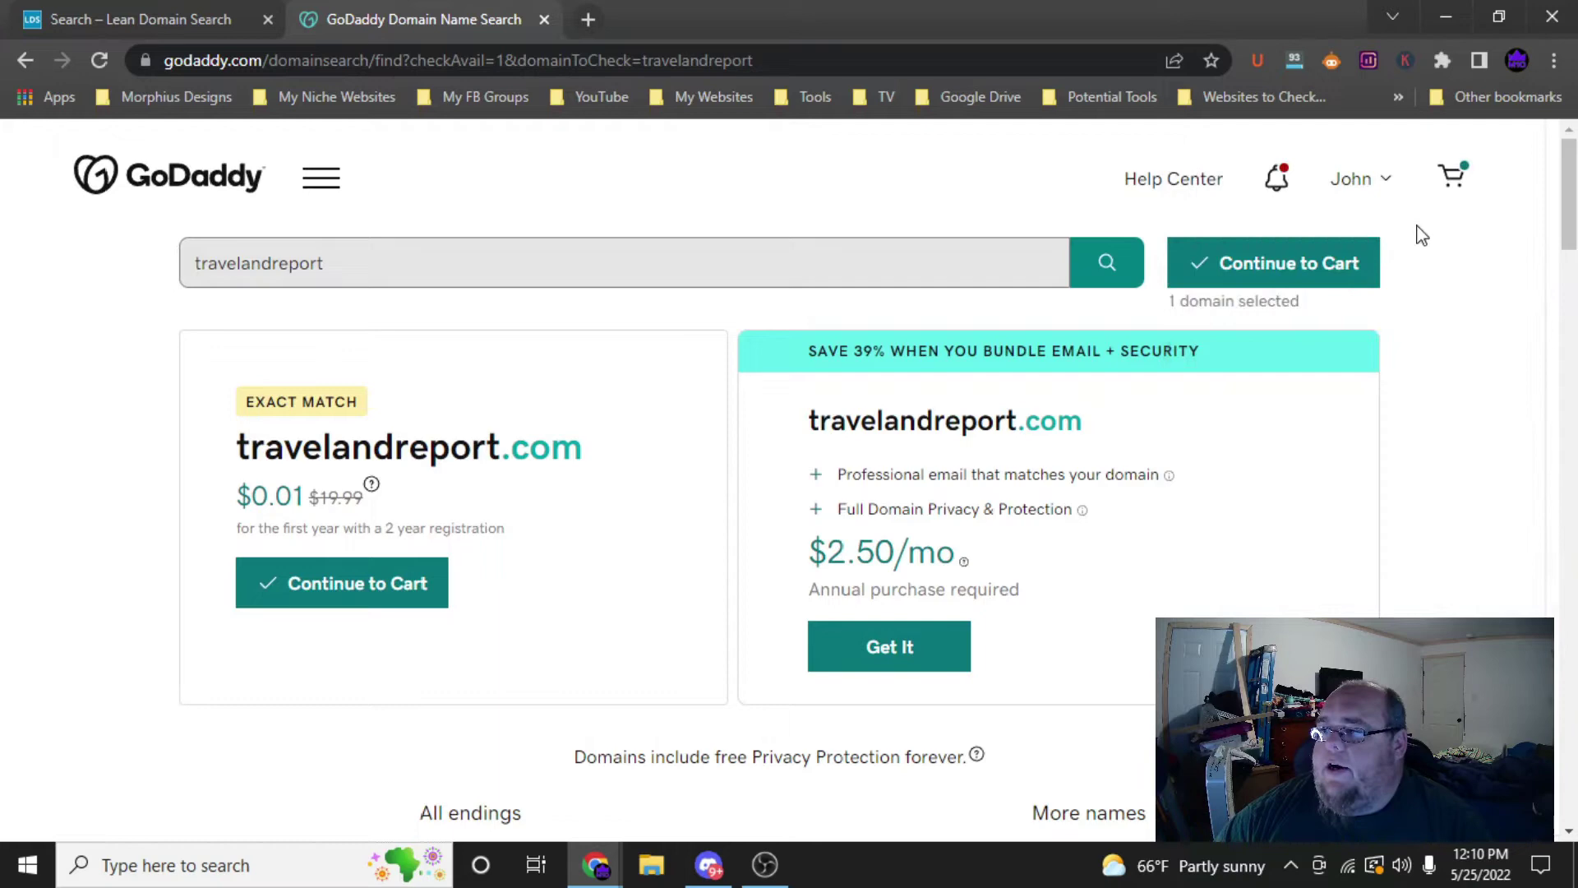
click(1450, 179)
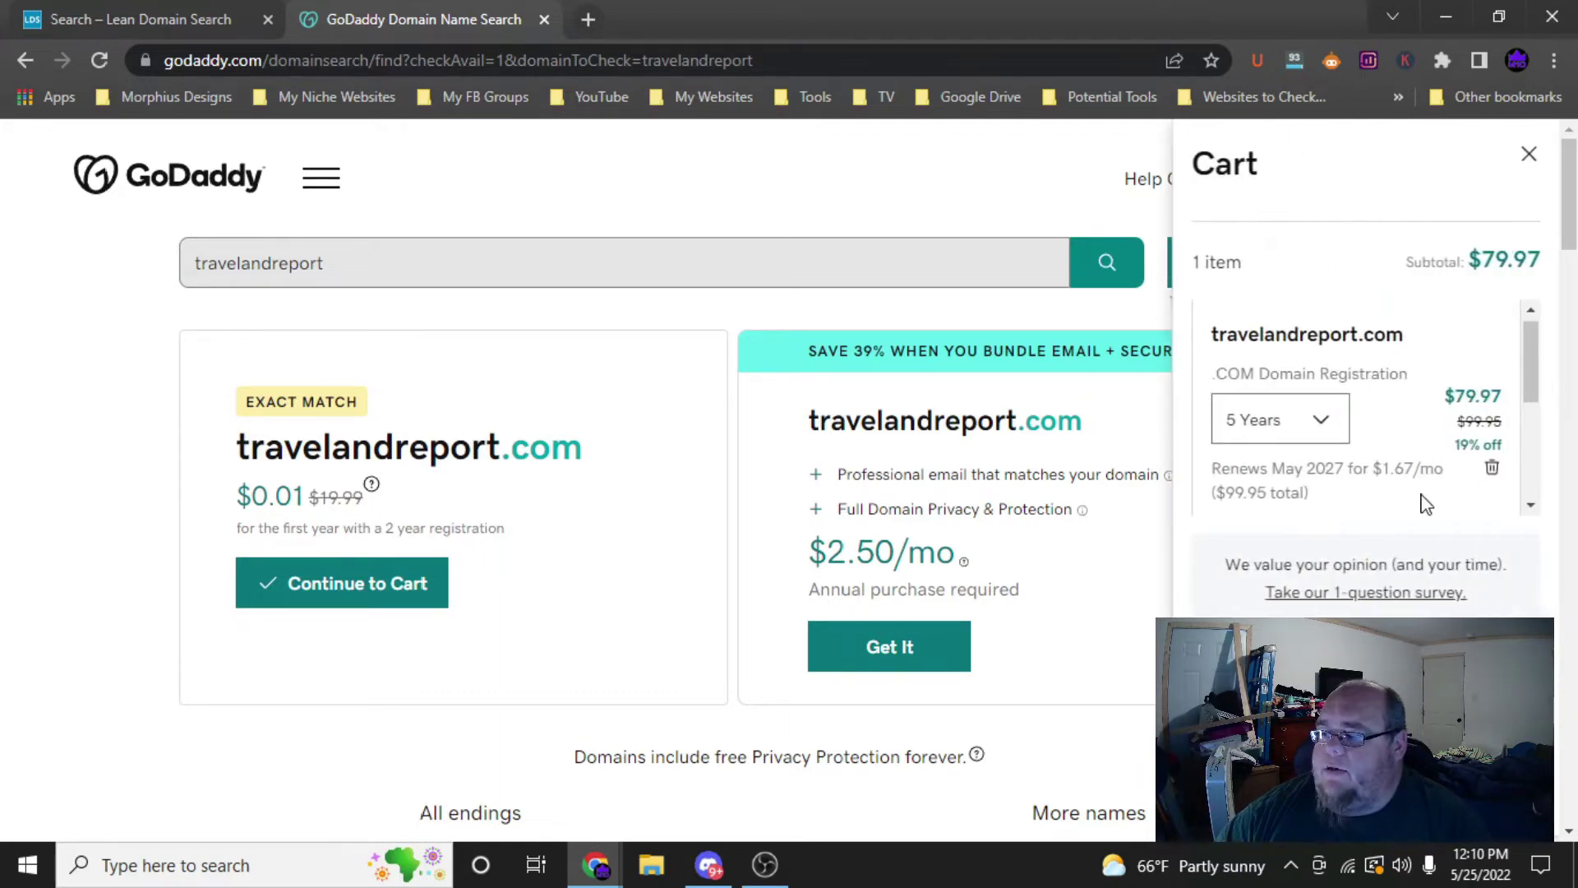
scroll(1426, 503, down, 6)
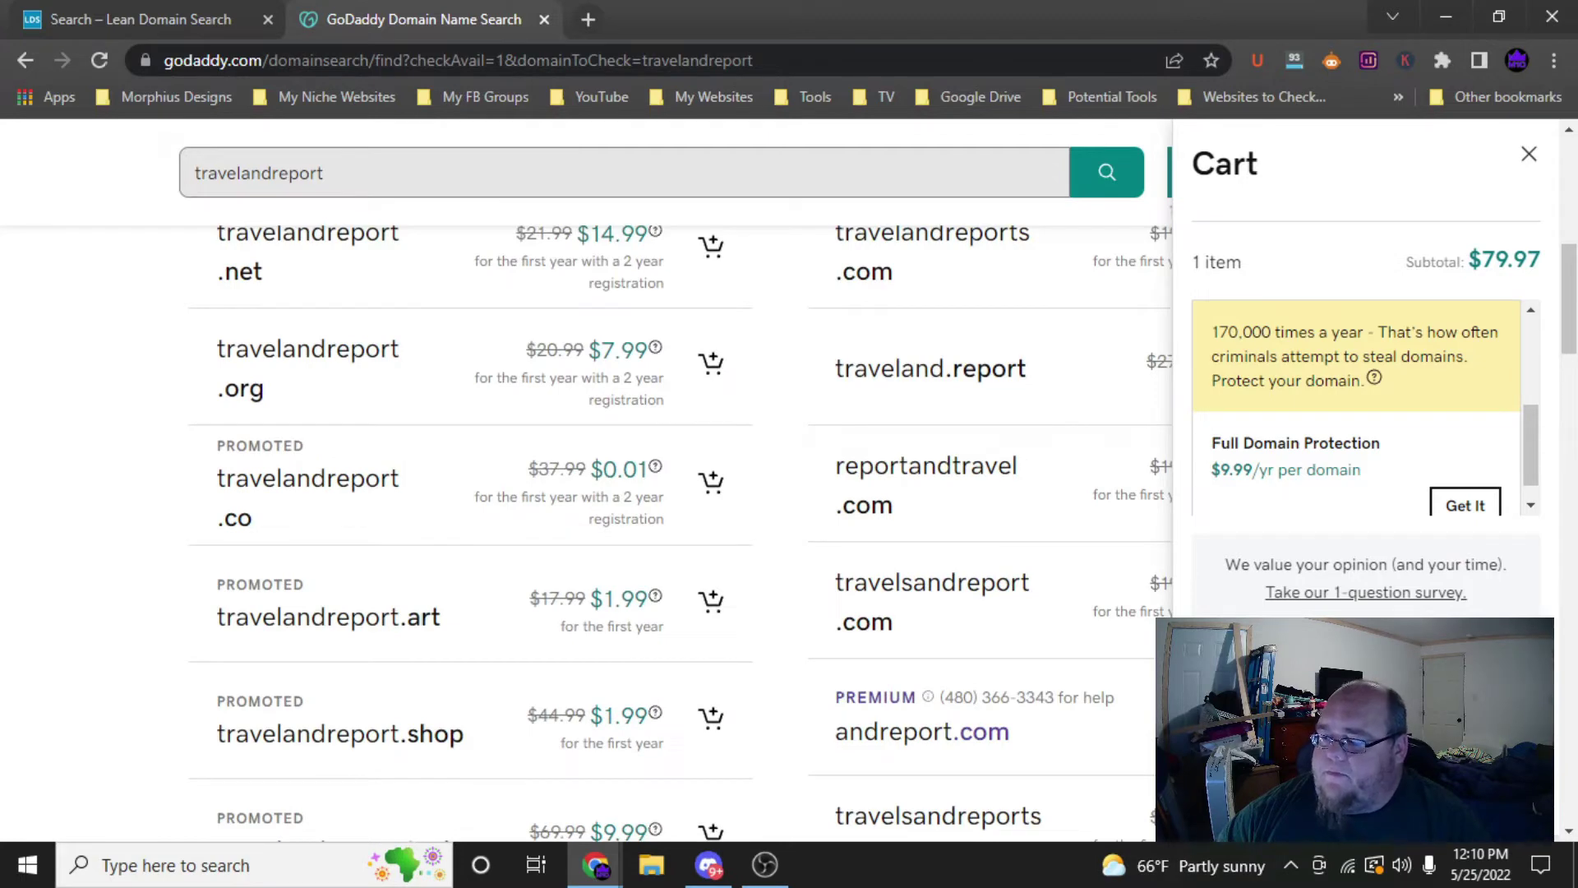
click(1366, 691)
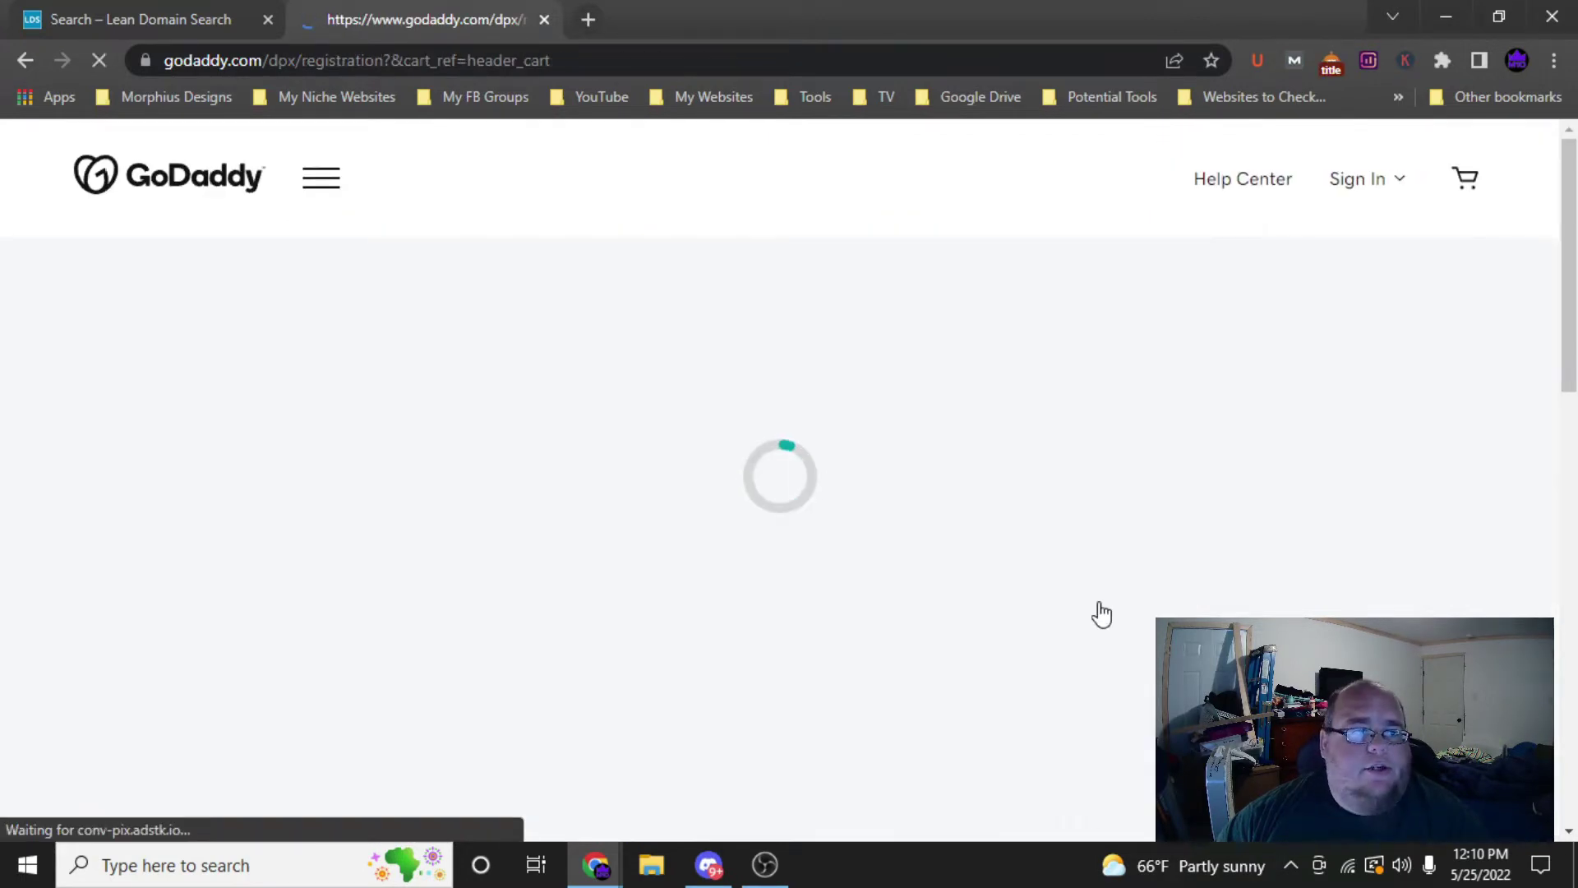
Keep Full Domain Protection and uncheck the 'Start your website for FREE' offer.
scroll(491, 623, down, 2)
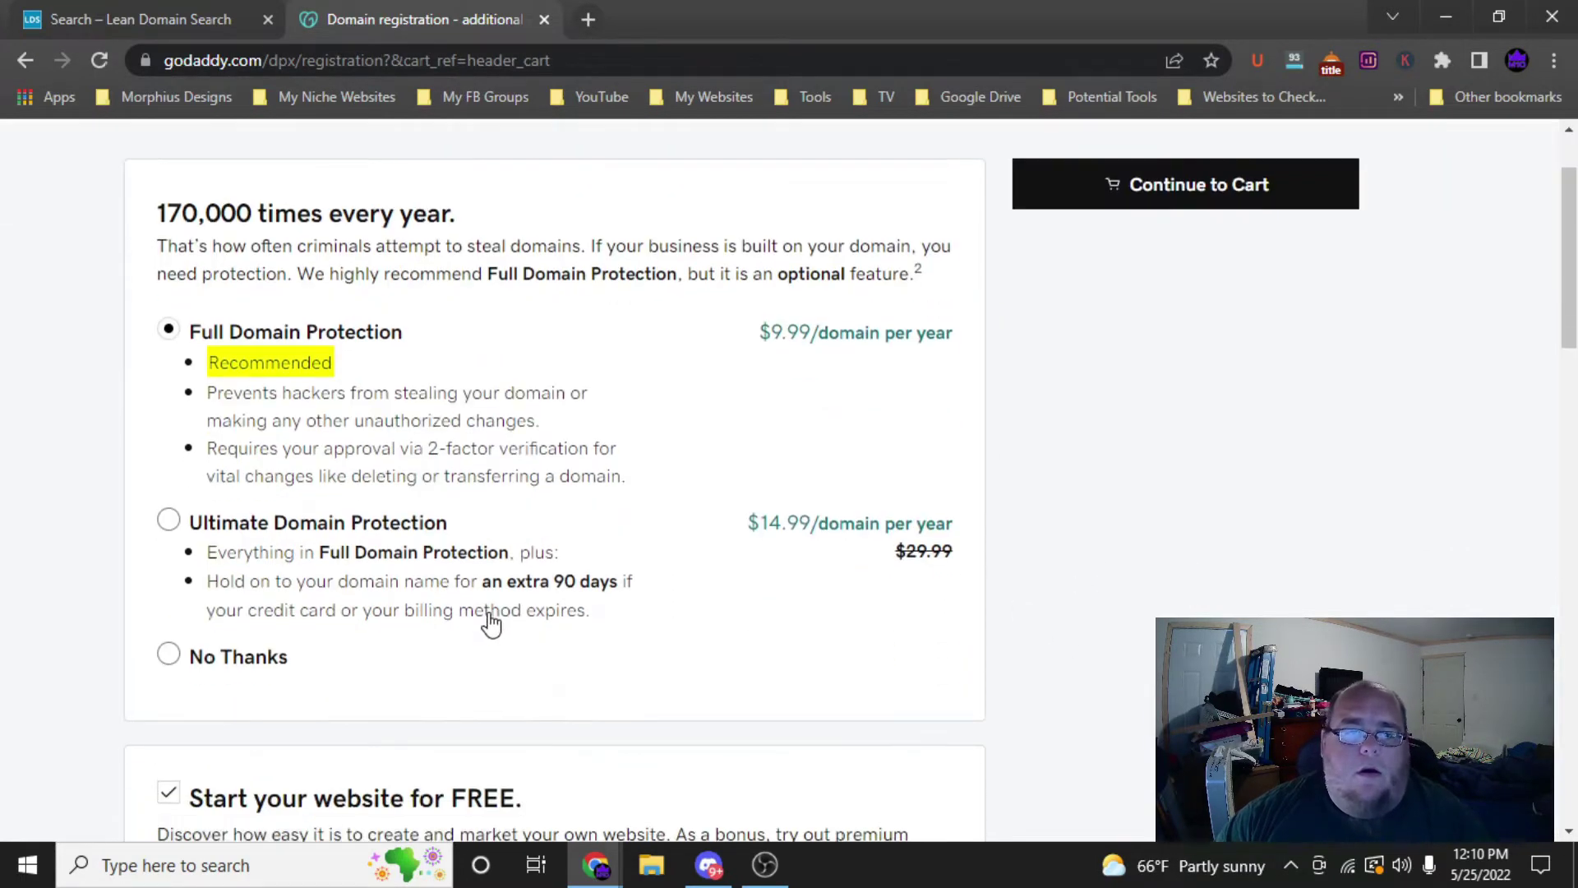
scroll(491, 623, up, 2)
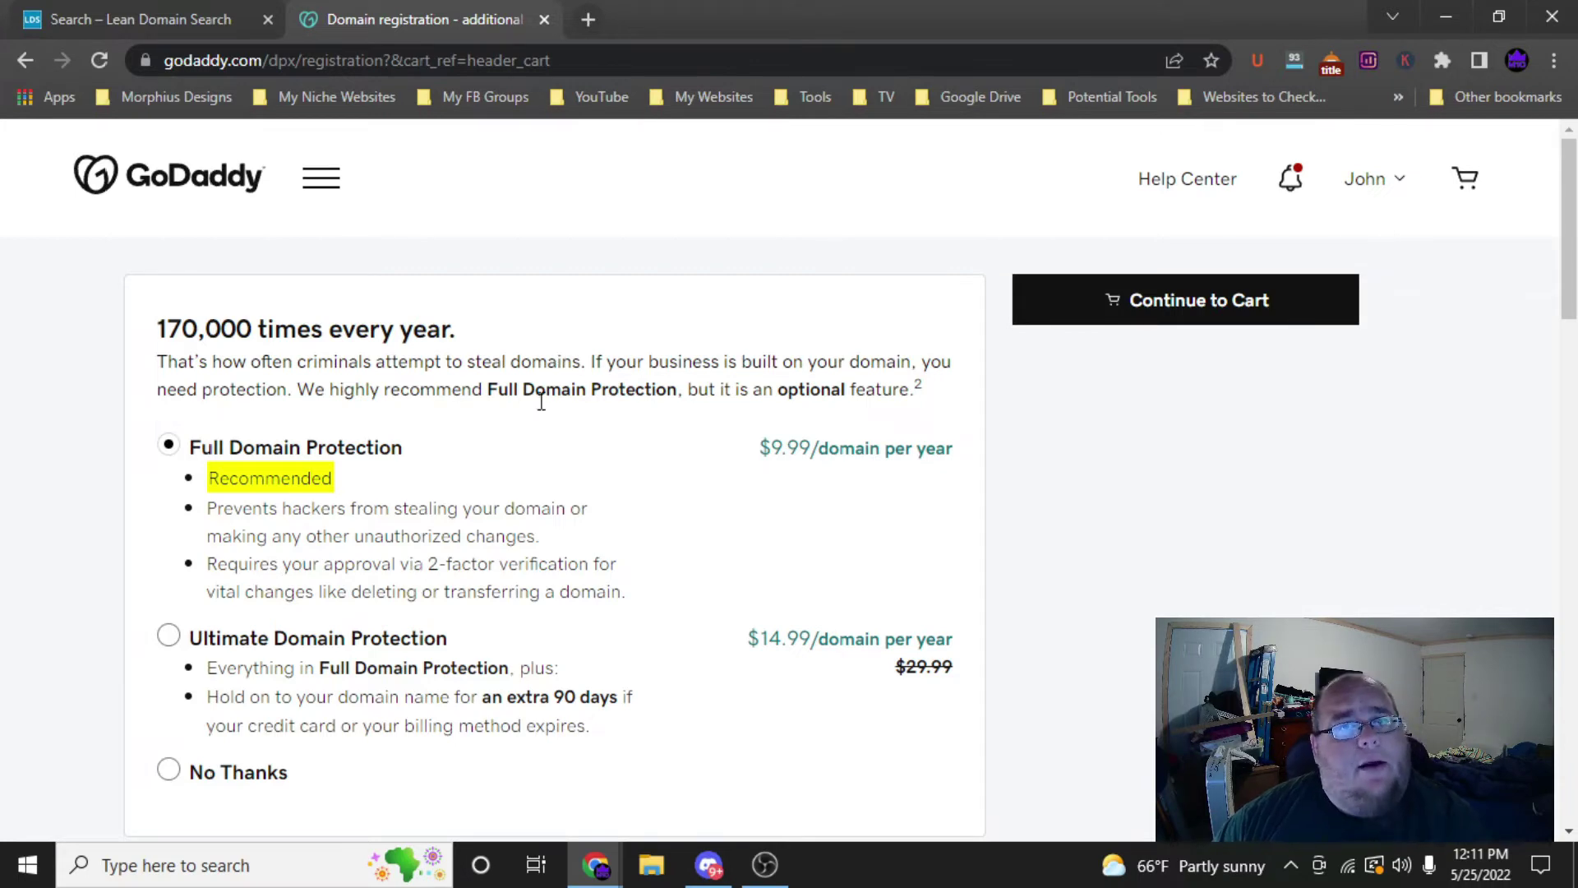
scroll(532, 432, down, 1)
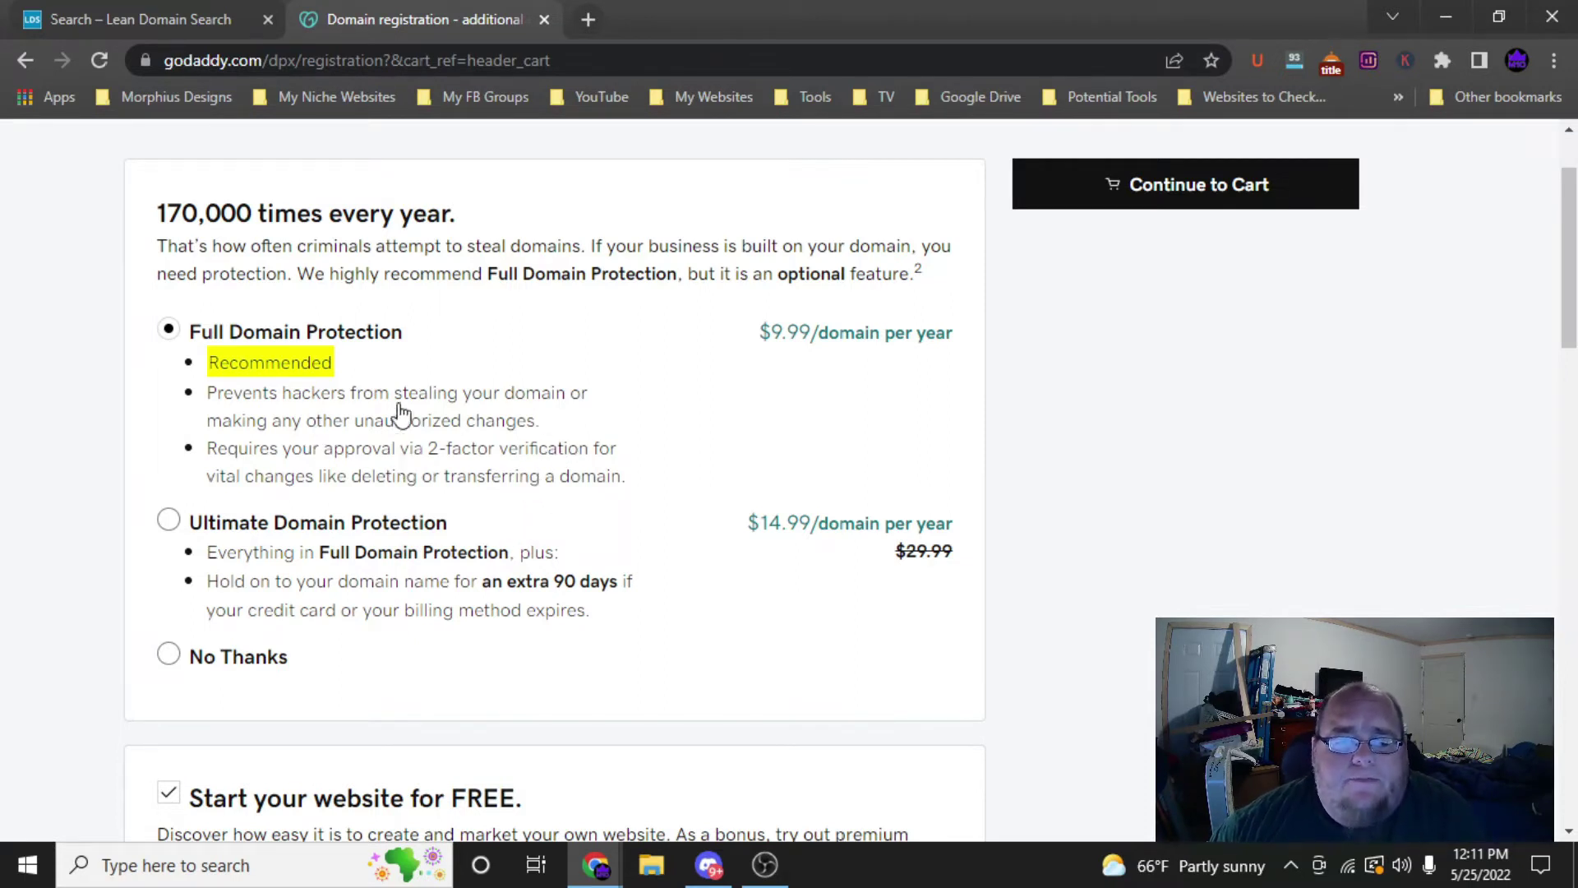
scroll(436, 420, down, 1)
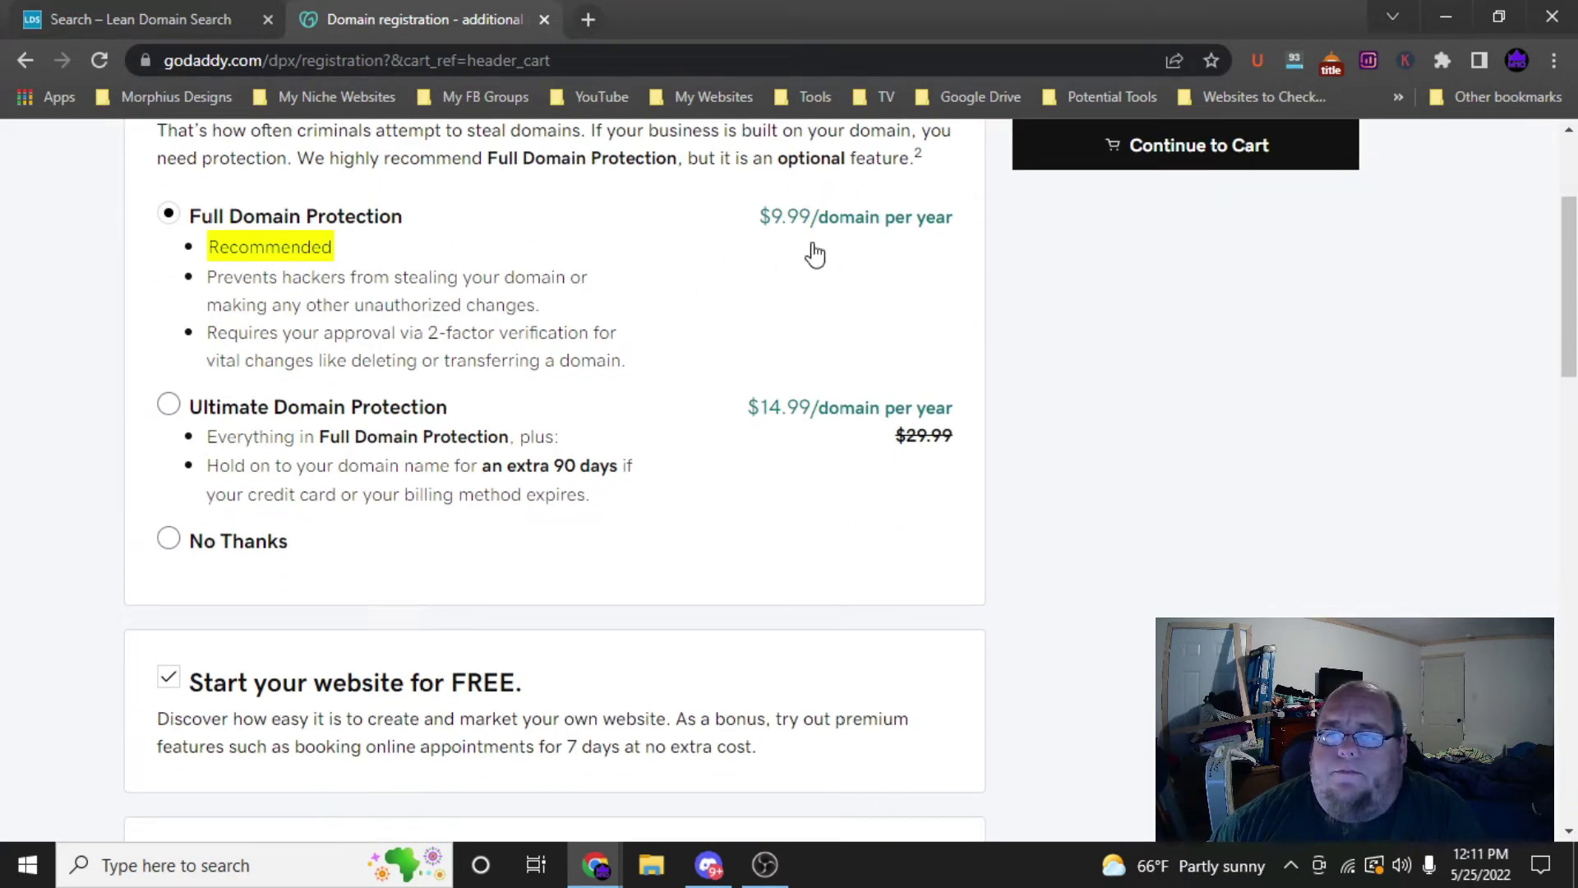
scroll(264, 483, down, 1)
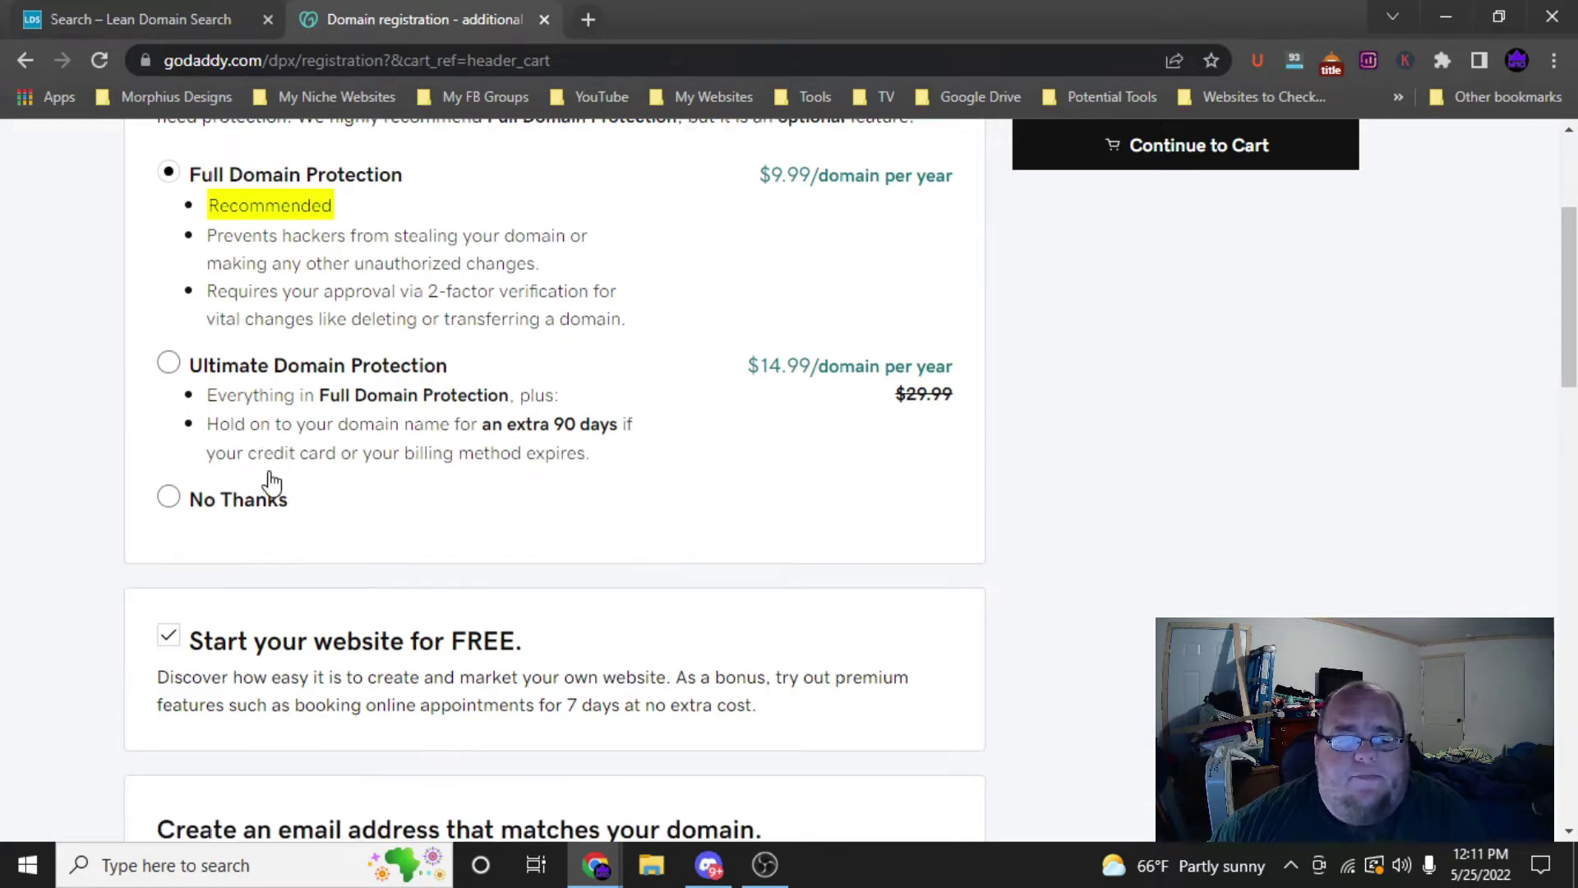
scroll(251, 191, up, 2)
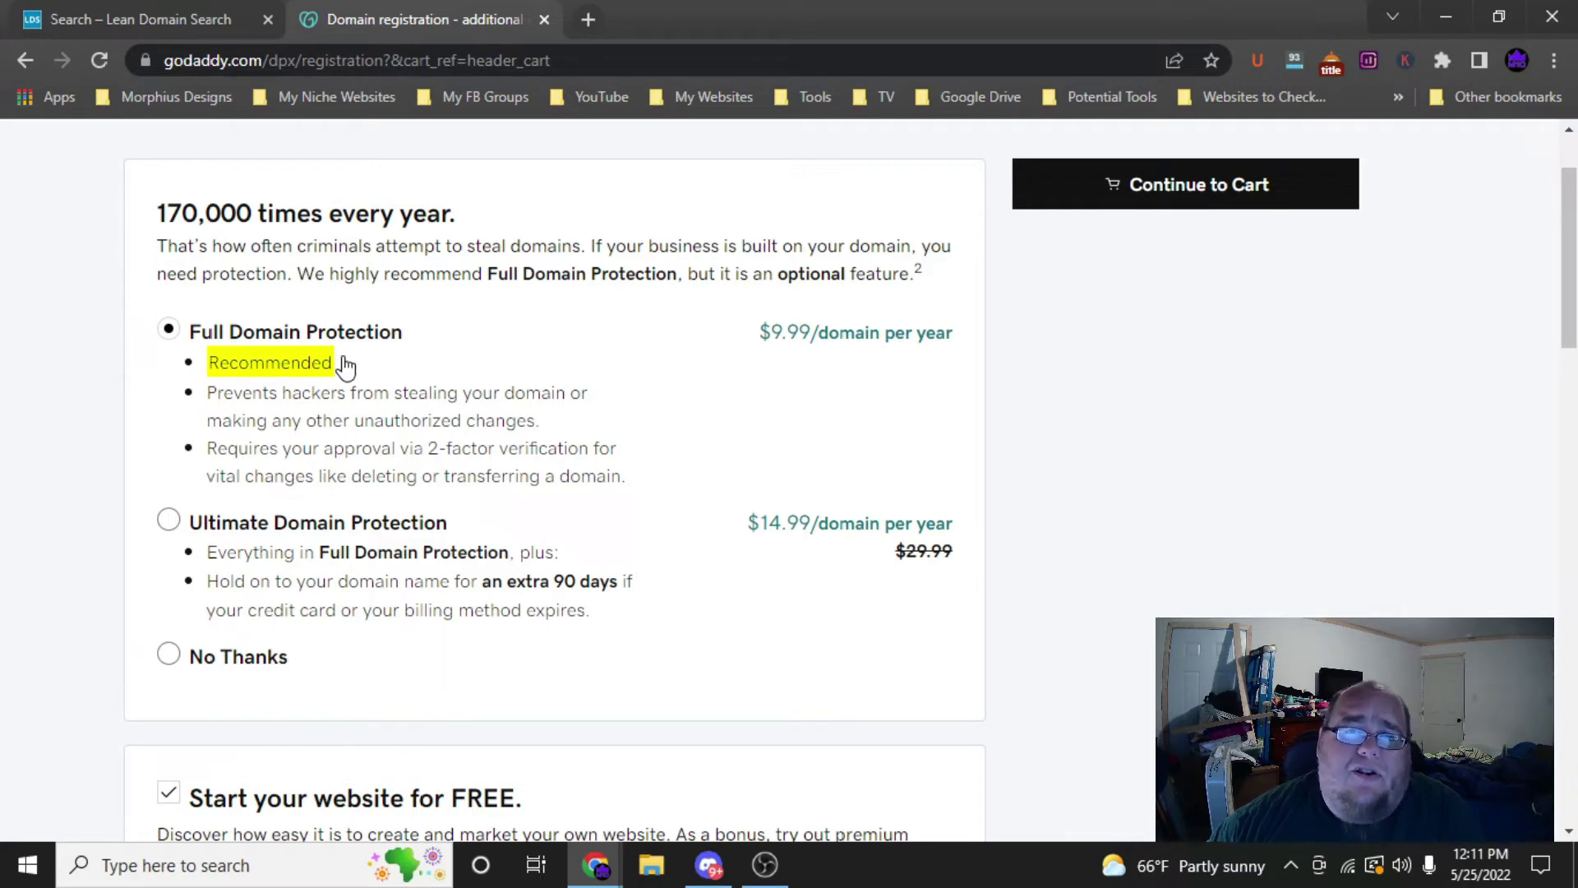
scroll(344, 366, down, 2)
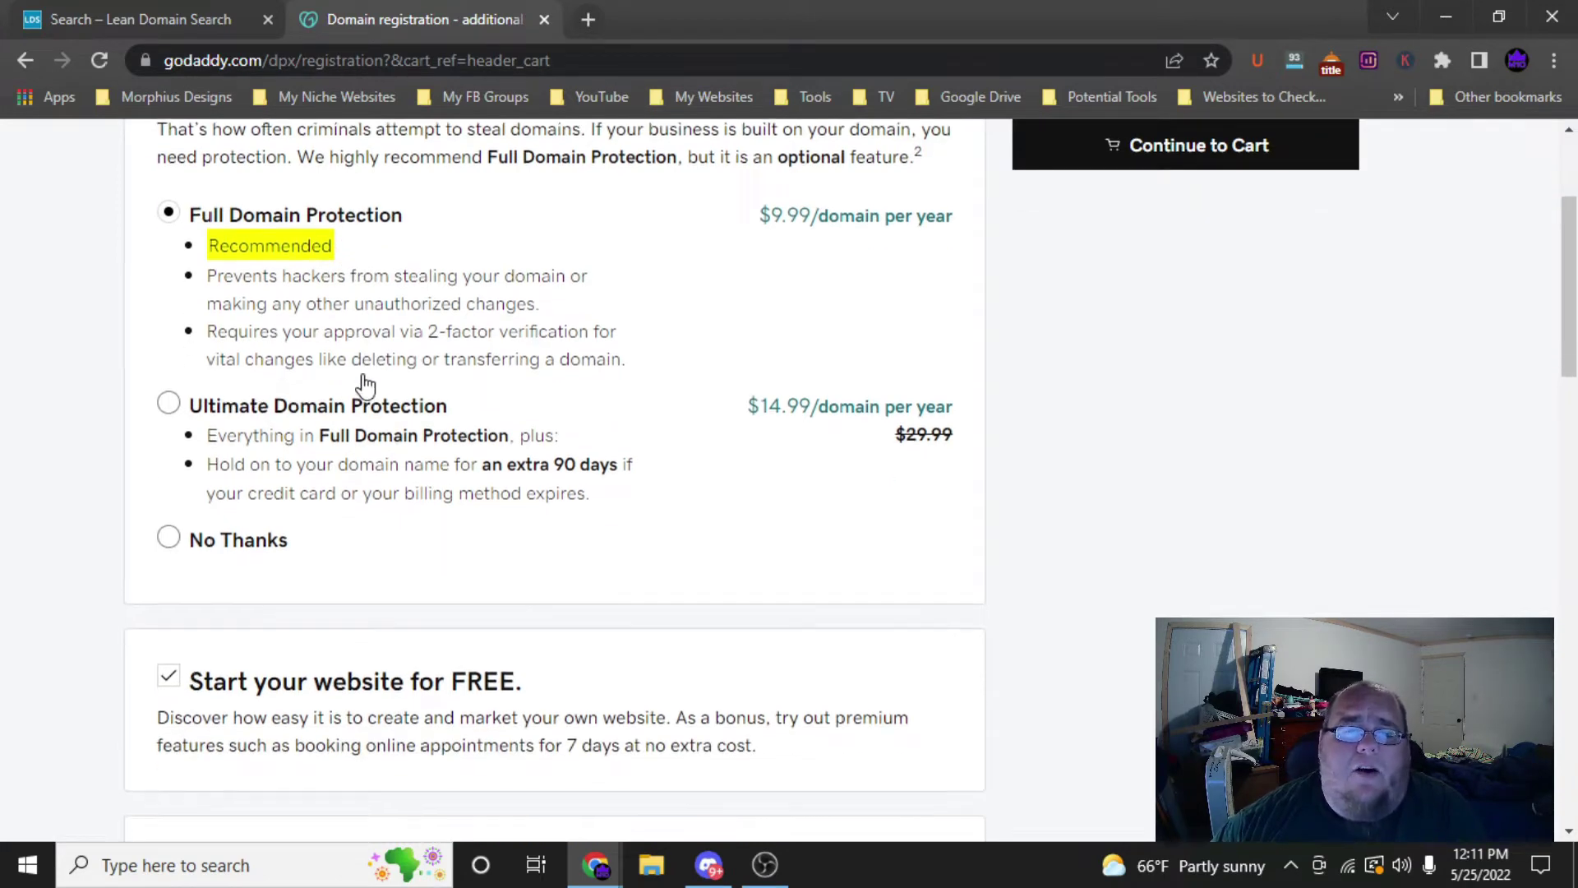
scroll(366, 385, down, 2)
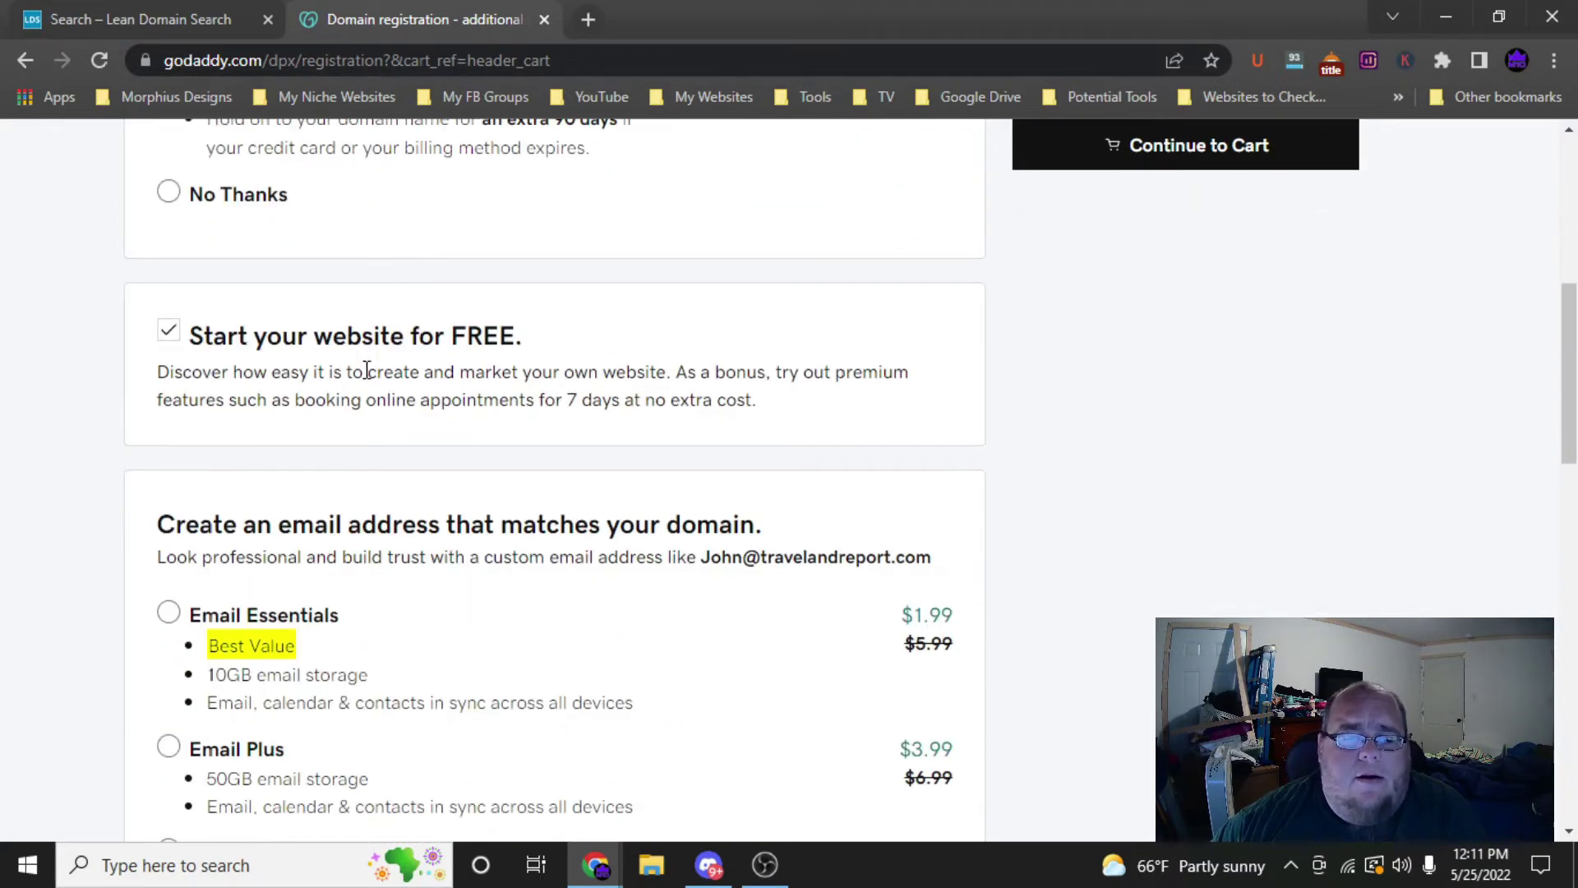
click(169, 337)
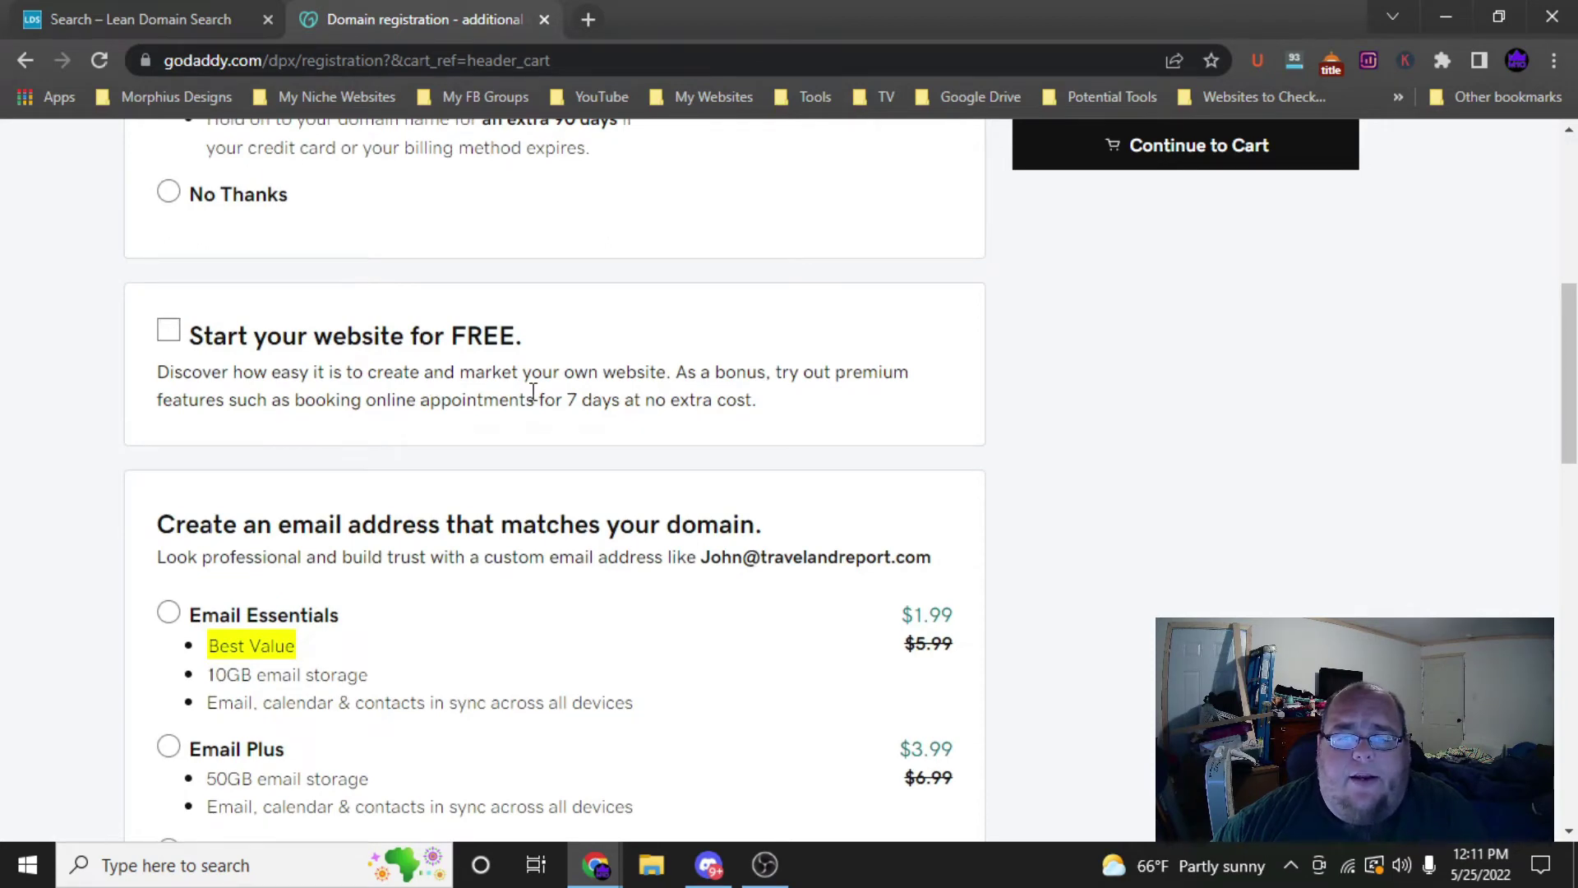
Leave every email plan on No Thanks and continue to the shopping cart.
scroll(535, 396, down, 2)
scroll(599, 303, down, 1)
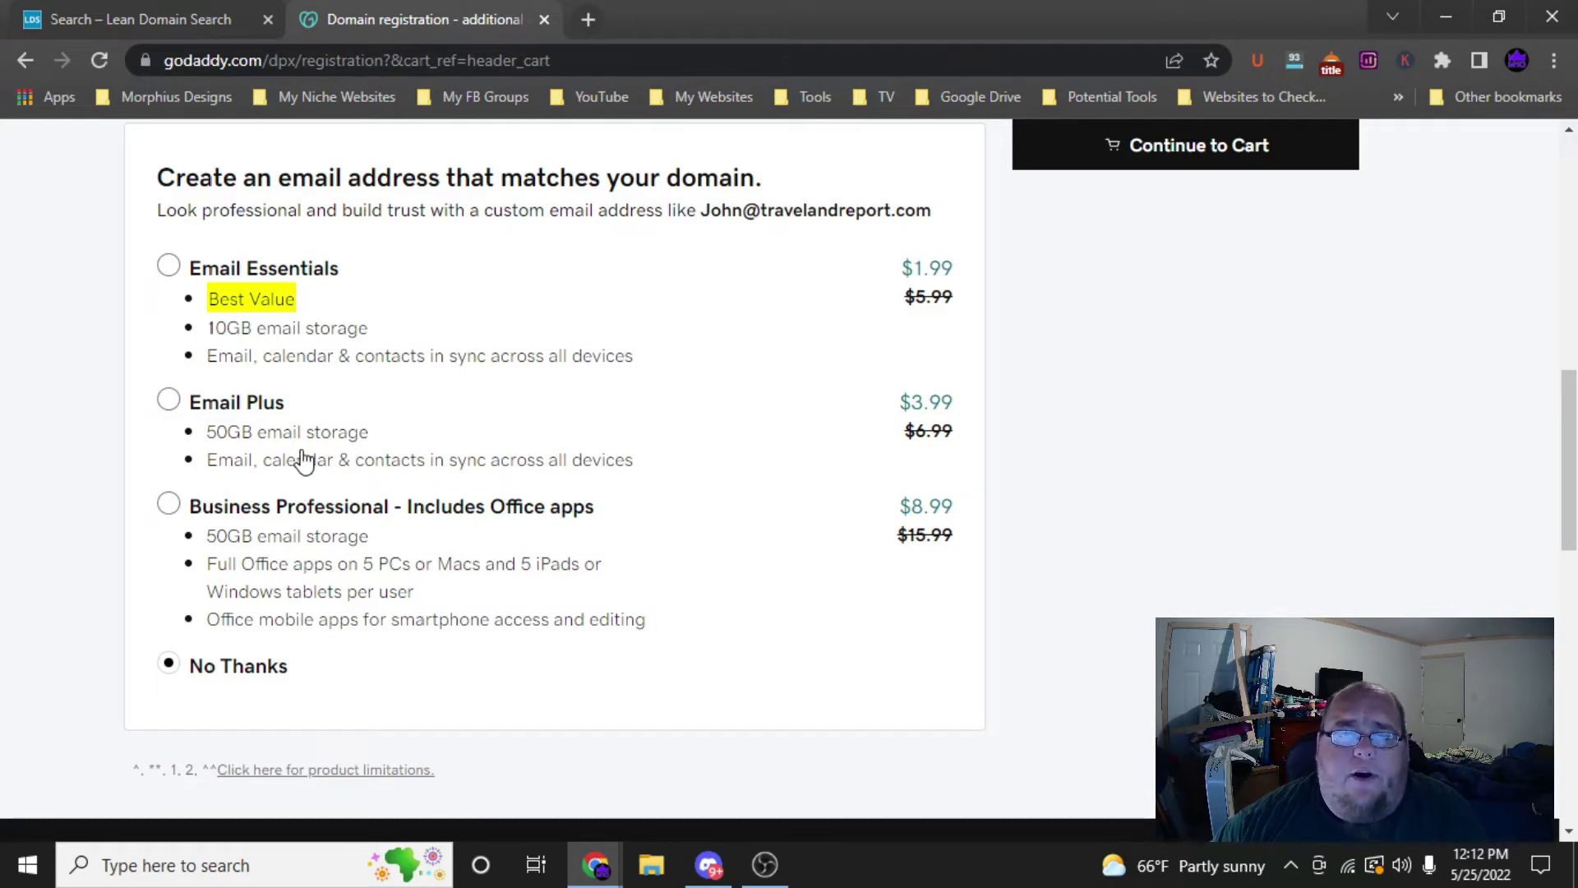
scroll(304, 462, down, 2)
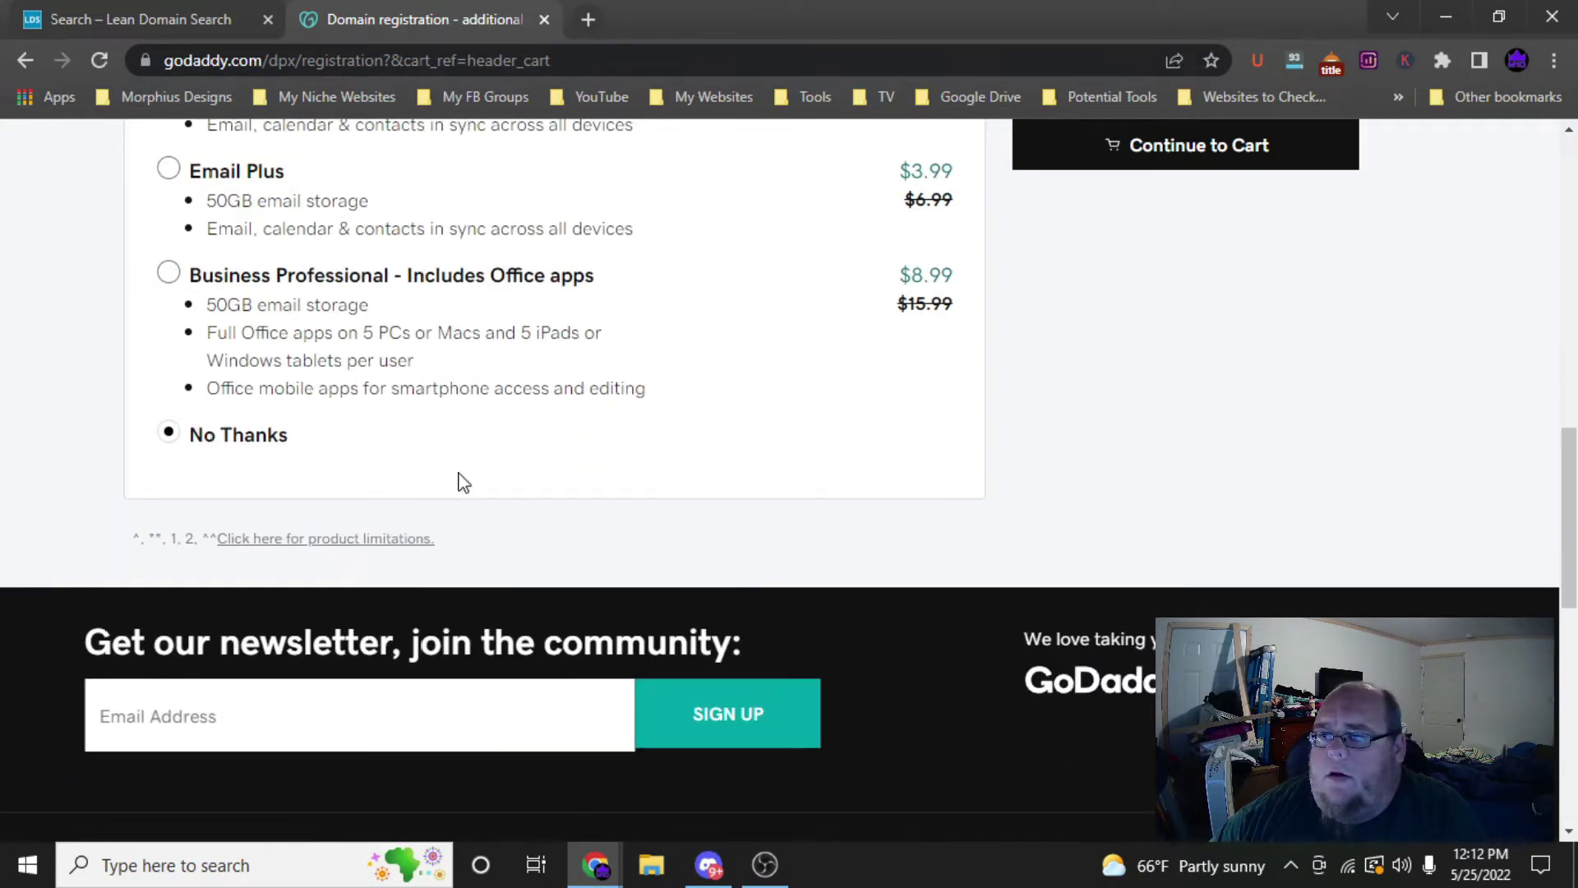
scroll(1132, 346, up, 8)
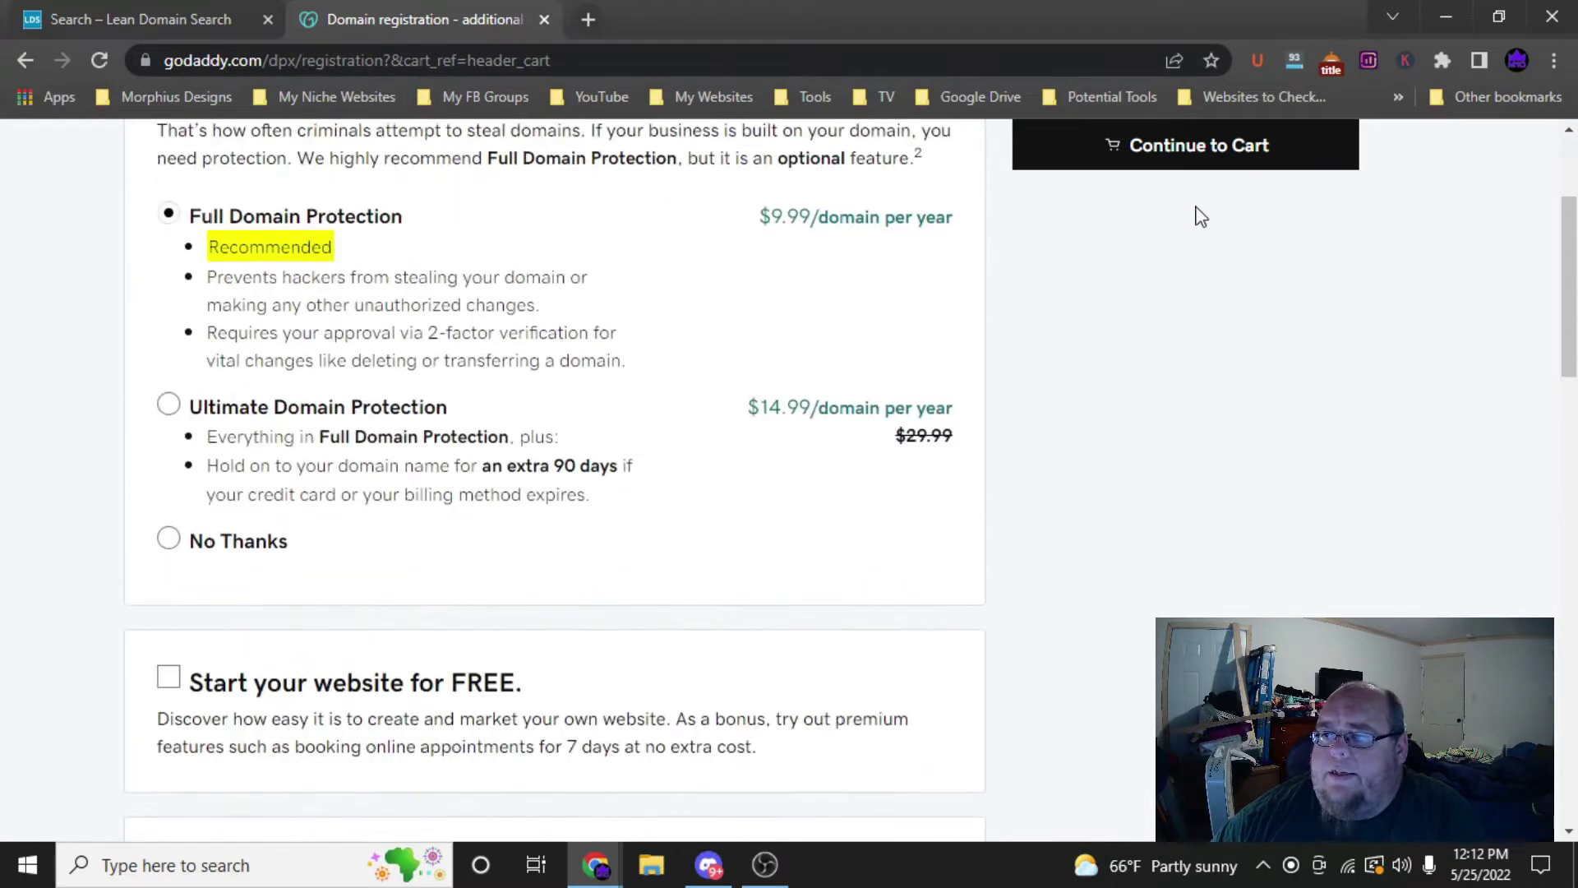
scroll(1198, 231, up, 2)
click(1259, 308)
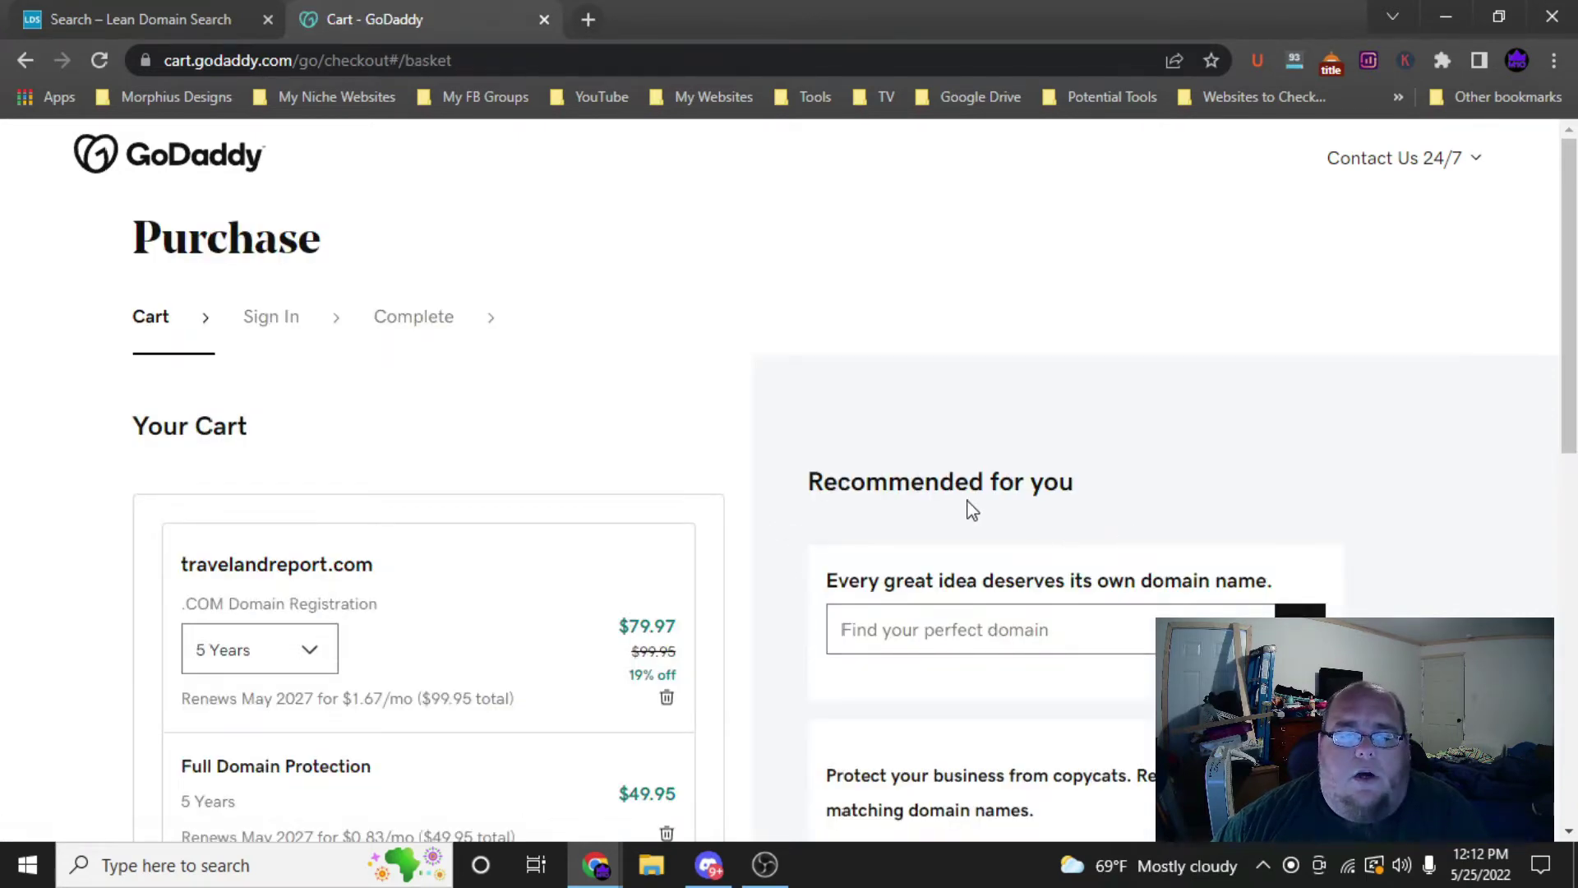
Change the travelandreport.com registration length to 1 Year.
scroll(792, 473, down, 4)
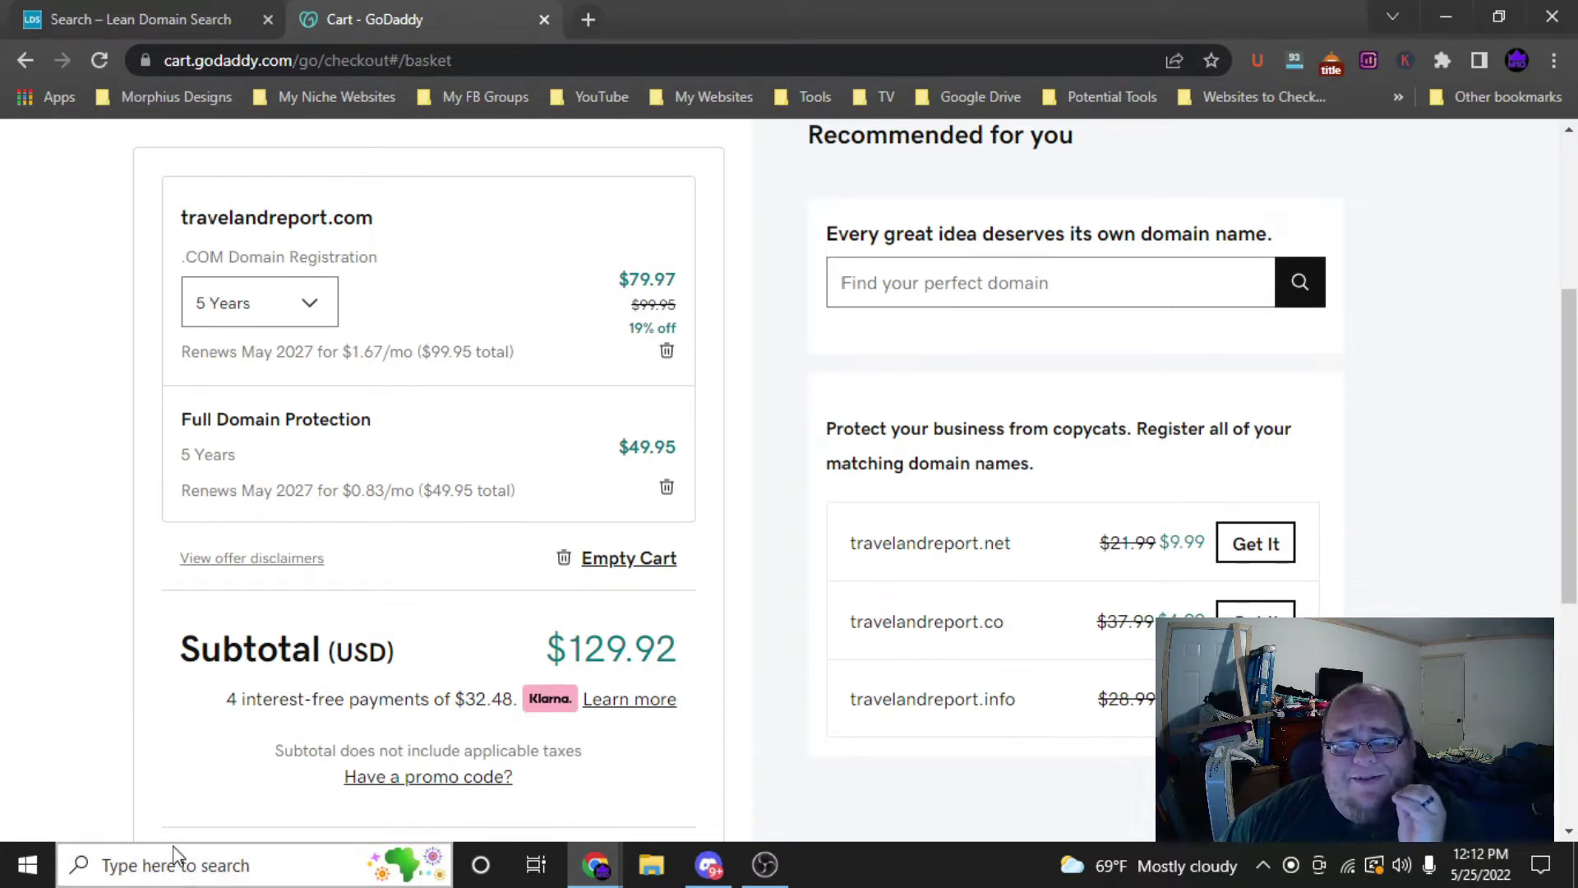
click(272, 309)
click(240, 356)
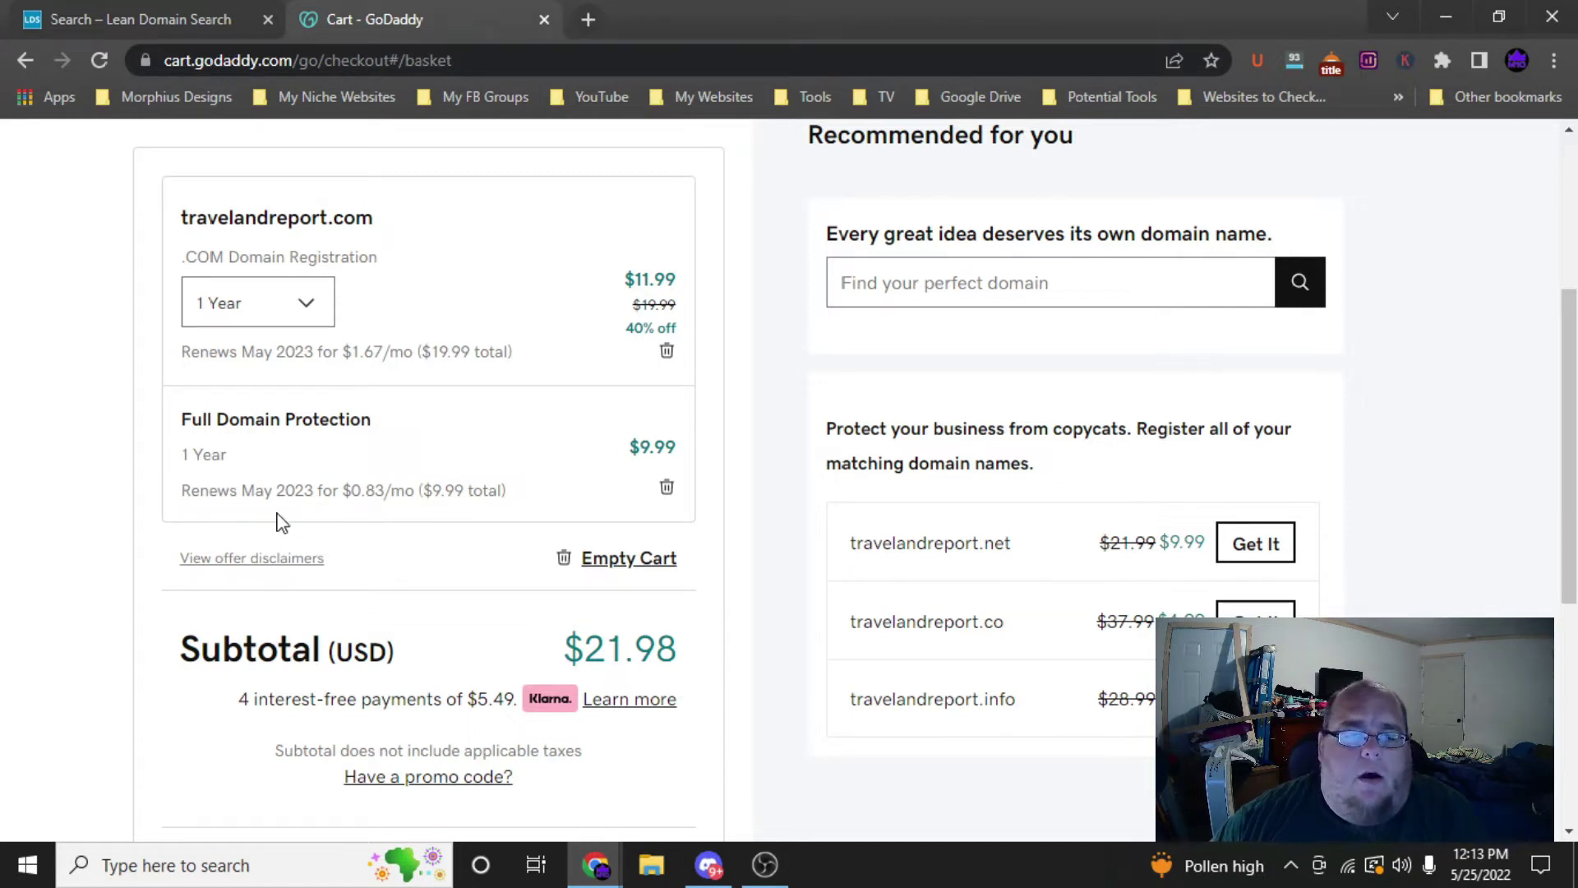
Review the 1-year Full Domain Protection and the $21.98 subtotal.
drag(176, 428, 367, 395)
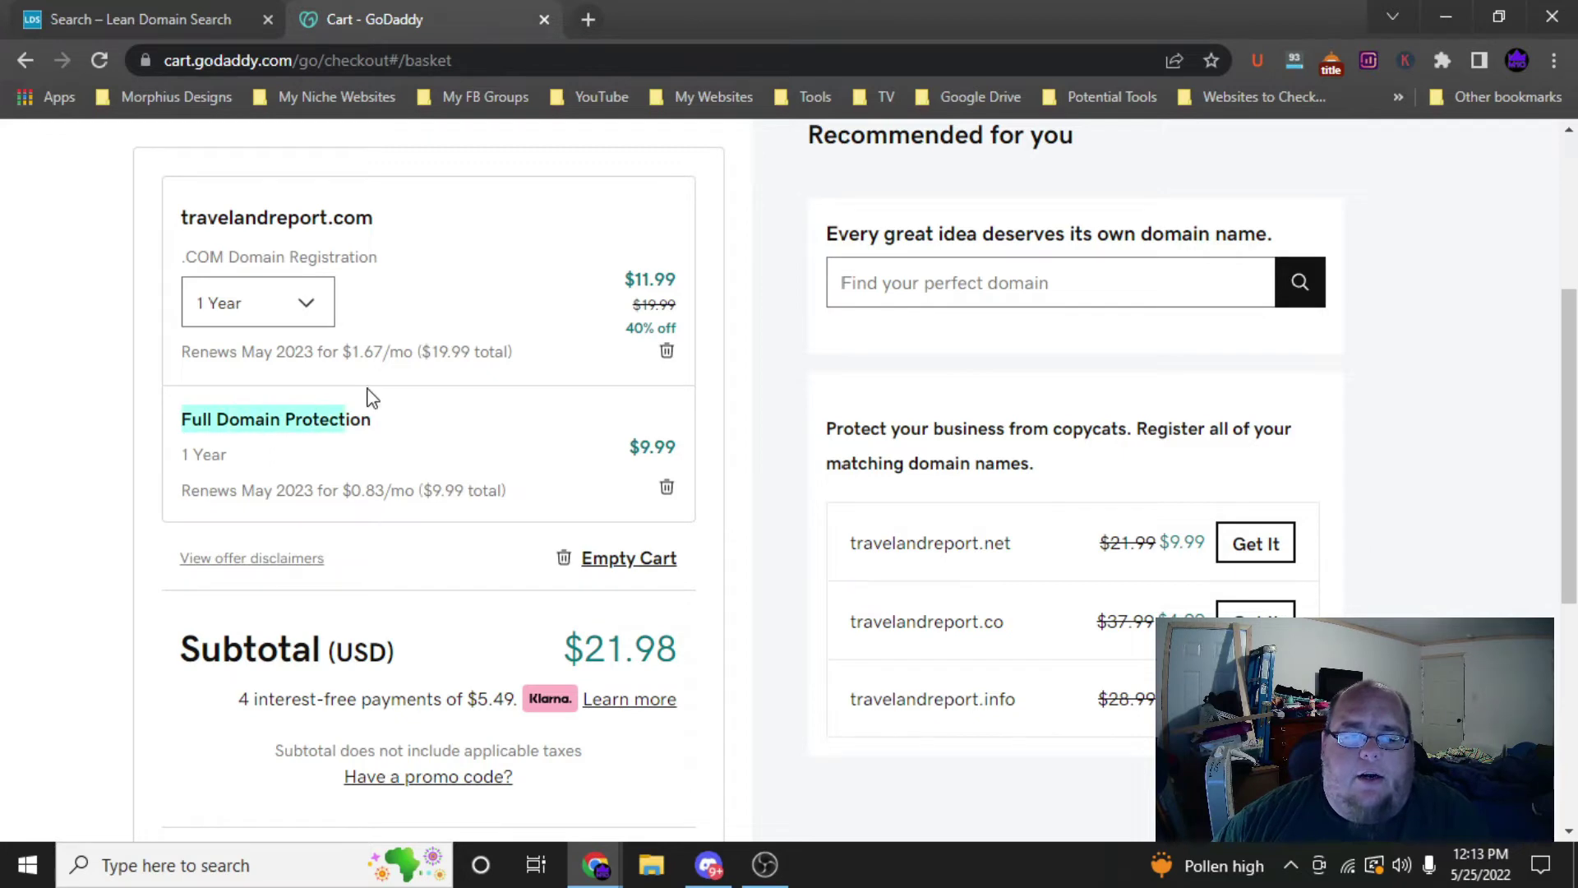
click(251, 475)
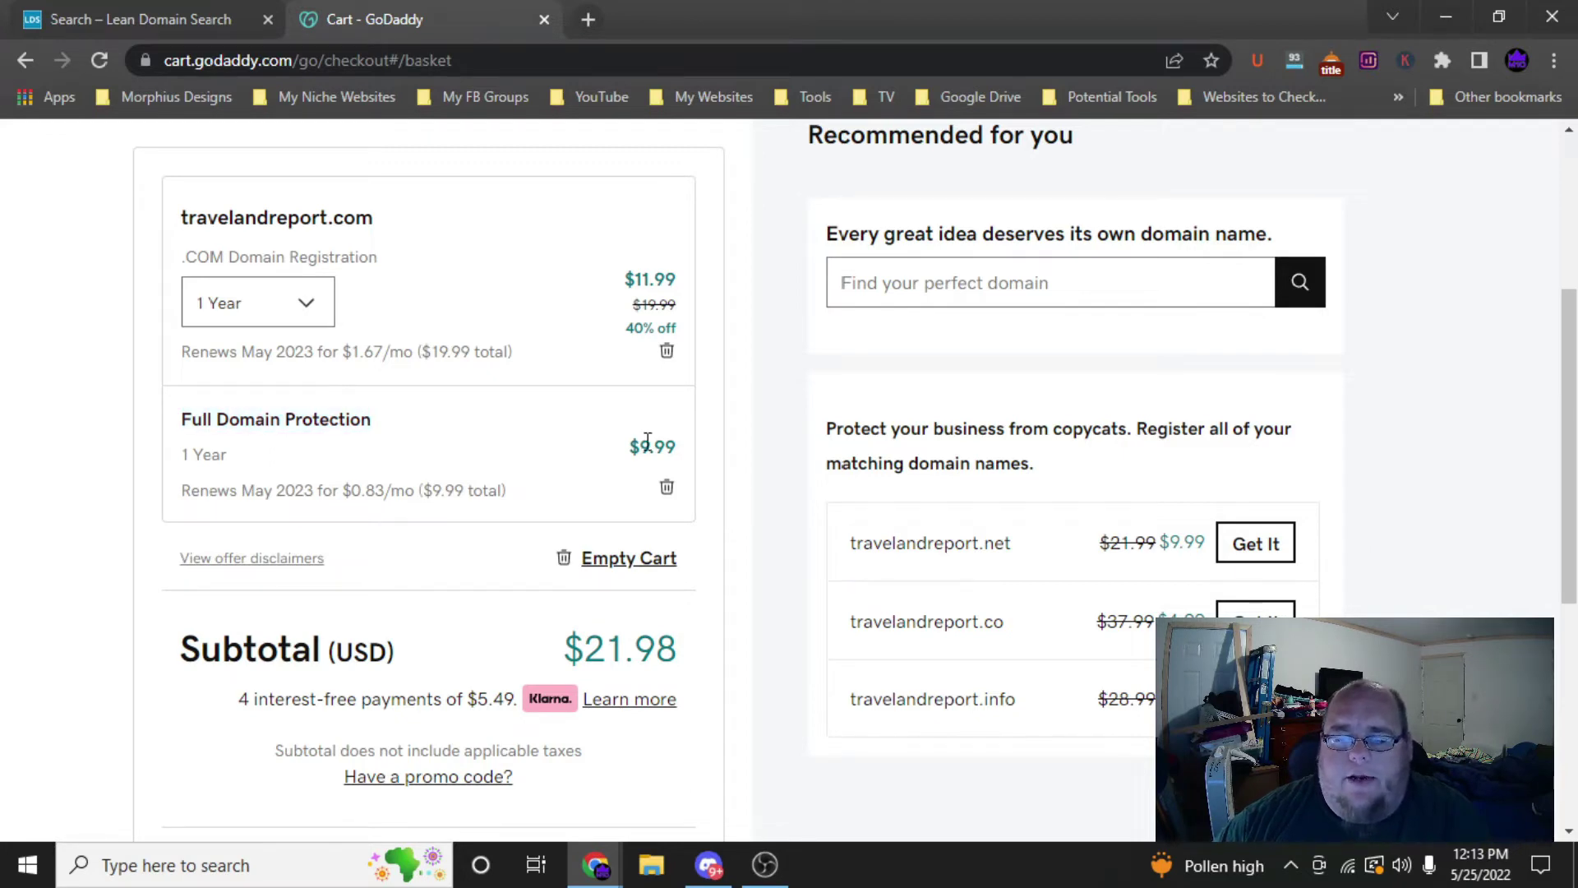
scroll(711, 481, down, 2)
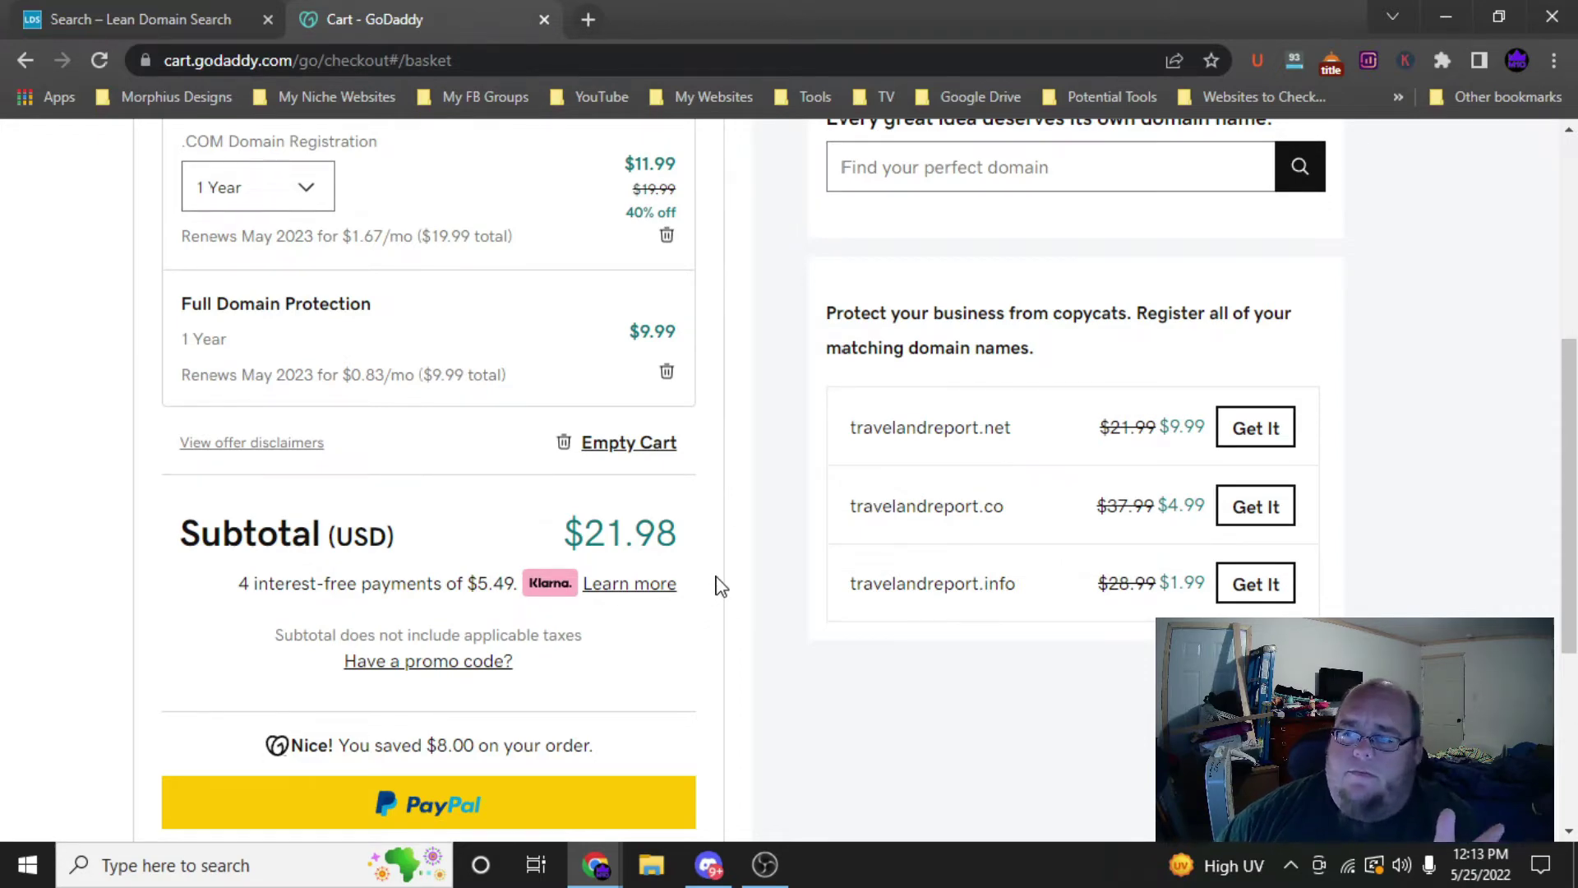
scroll(718, 587, down, 3)
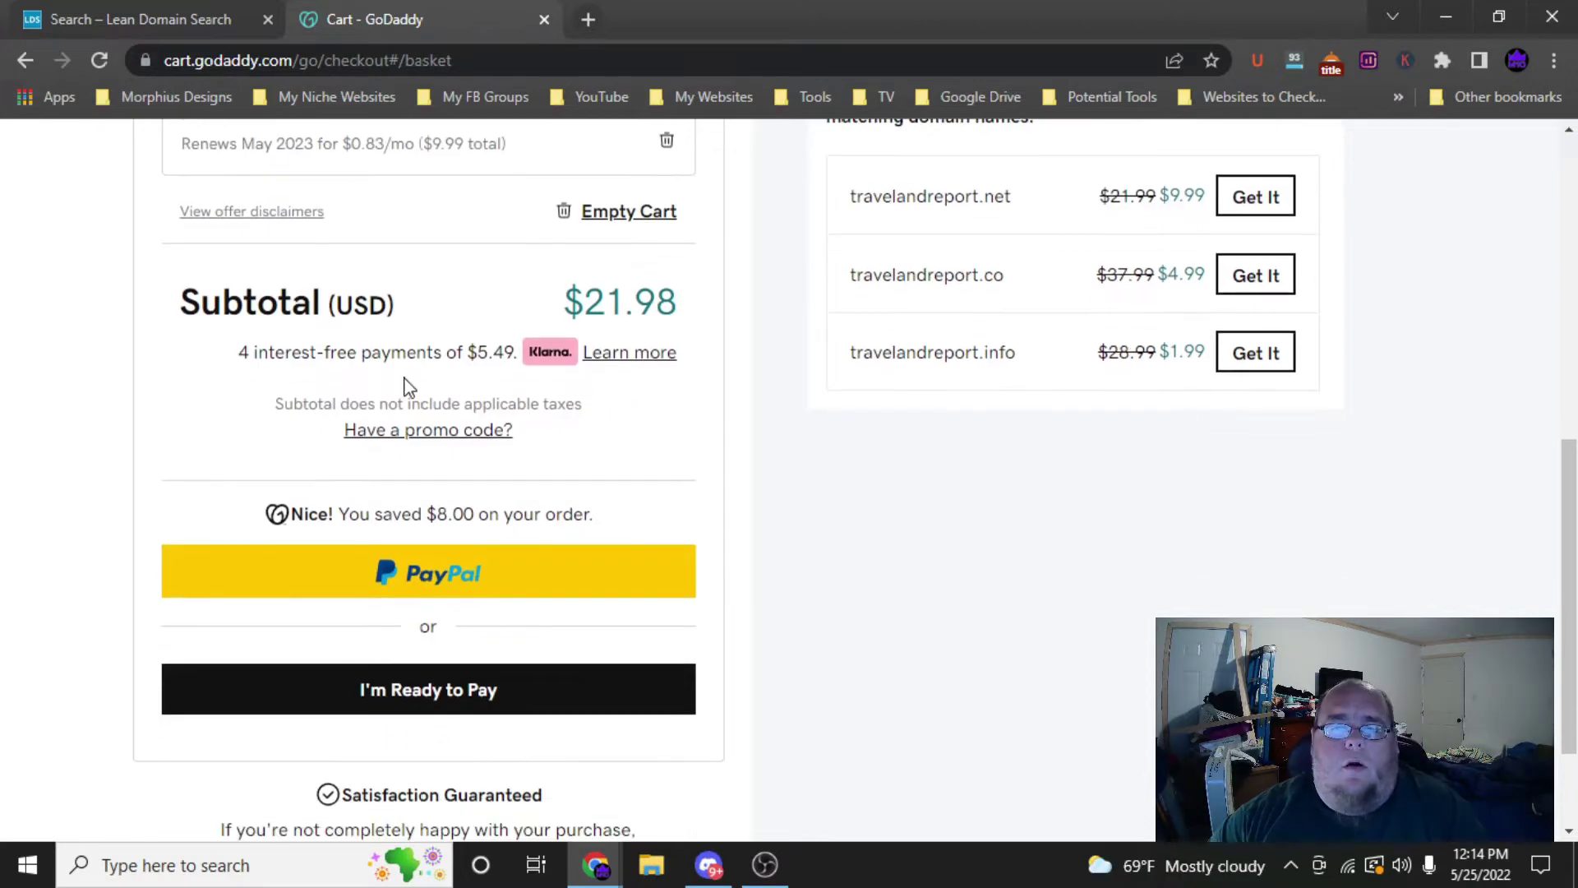
scroll(469, 407, up, 3)
scroll(436, 423, down, 3)
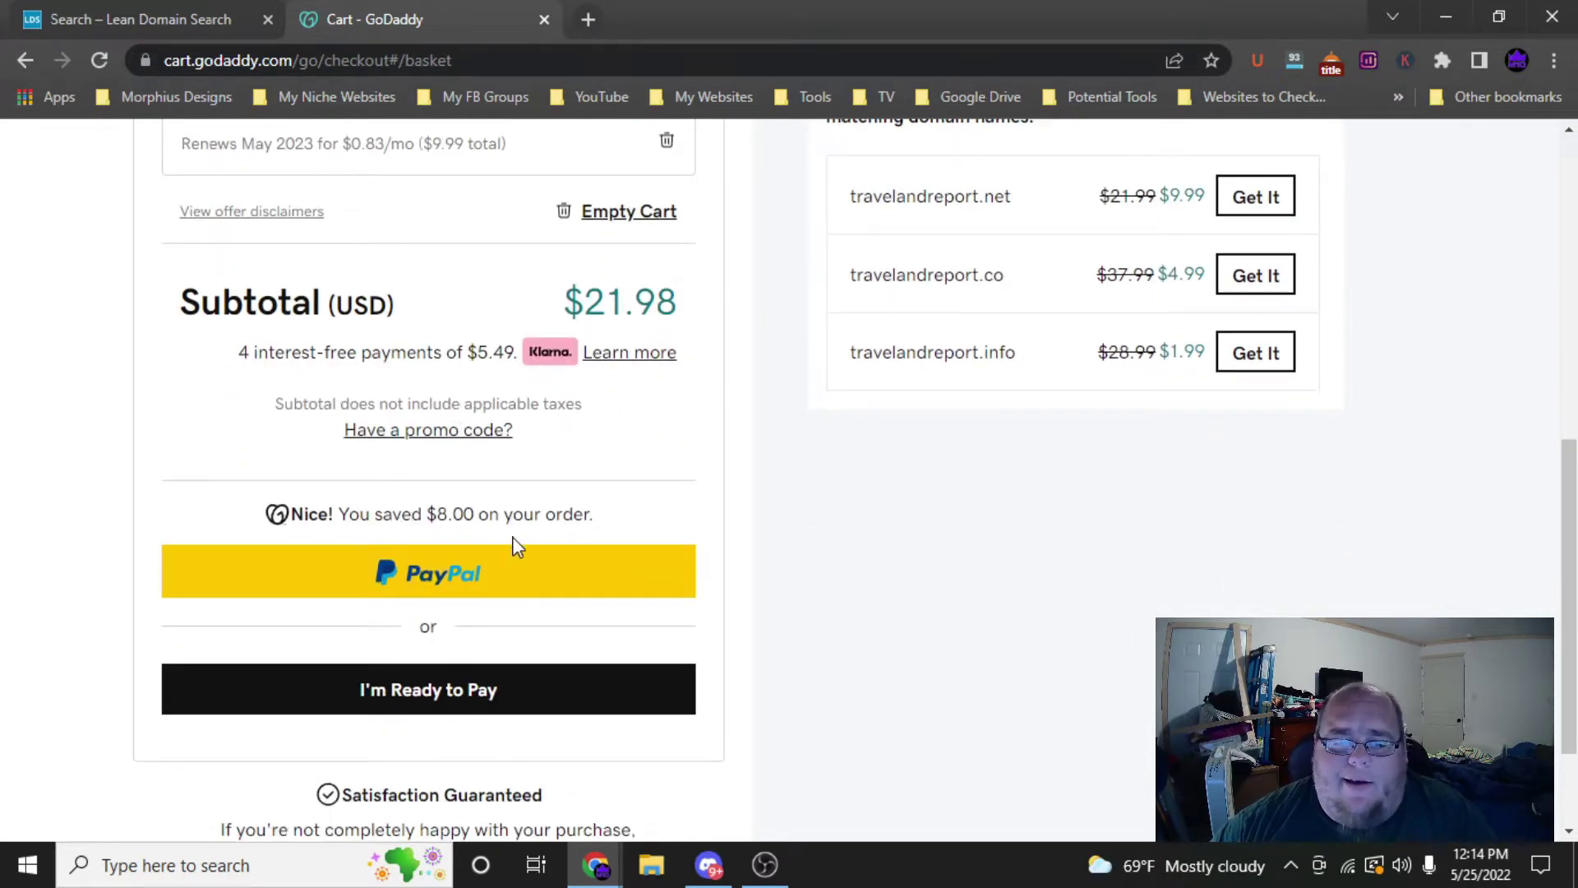
Pay with PayPal and complete the $22.16 travelandreport.com purchase.
click(496, 581)
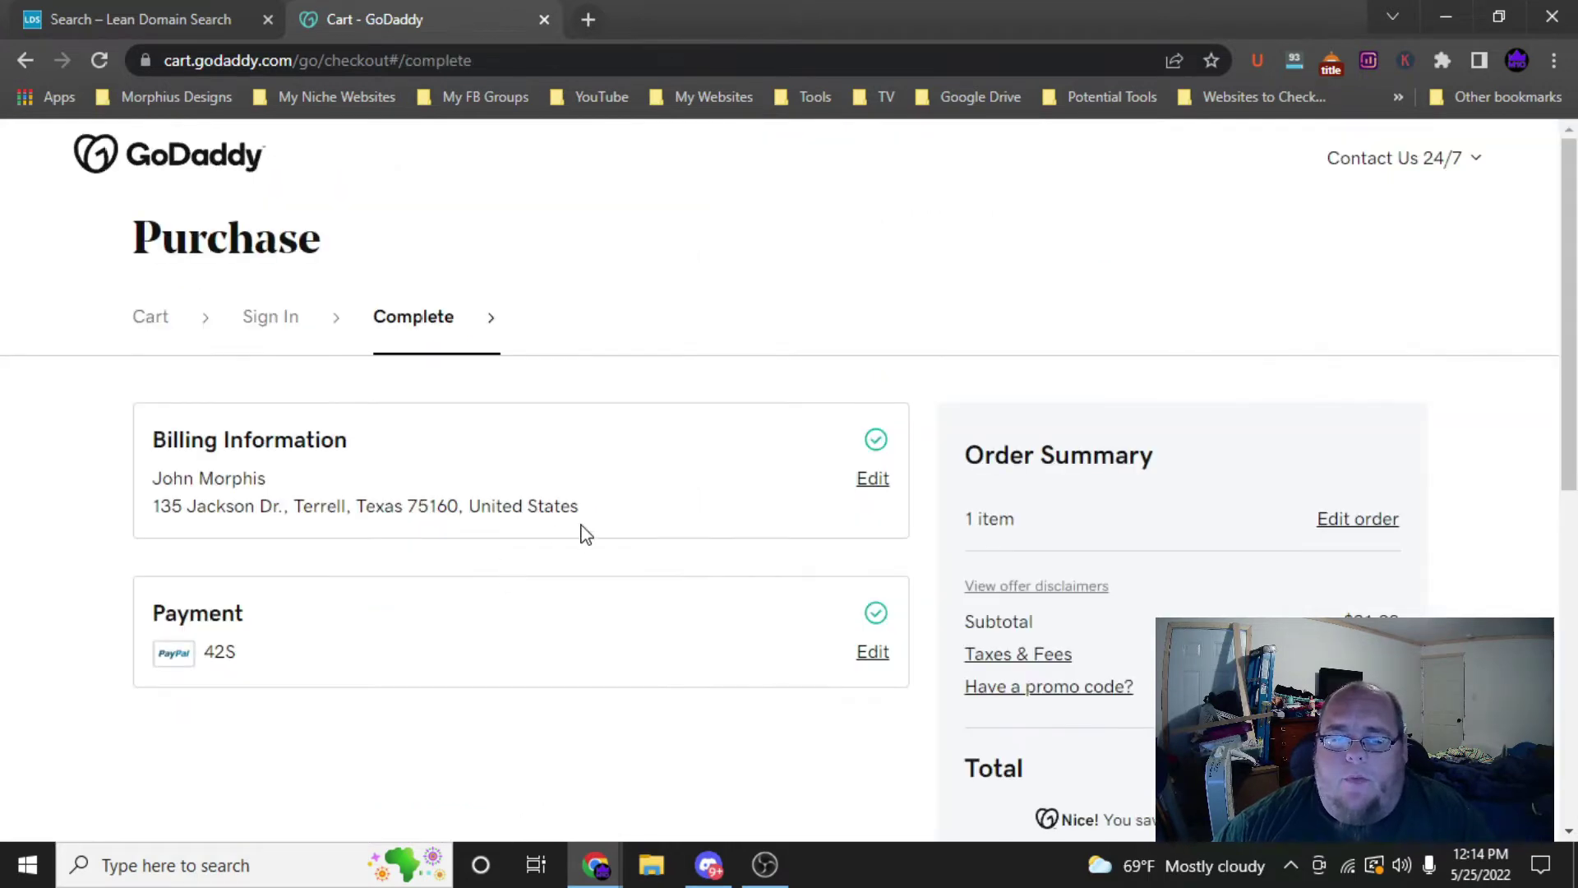
scroll(586, 534, down, 5)
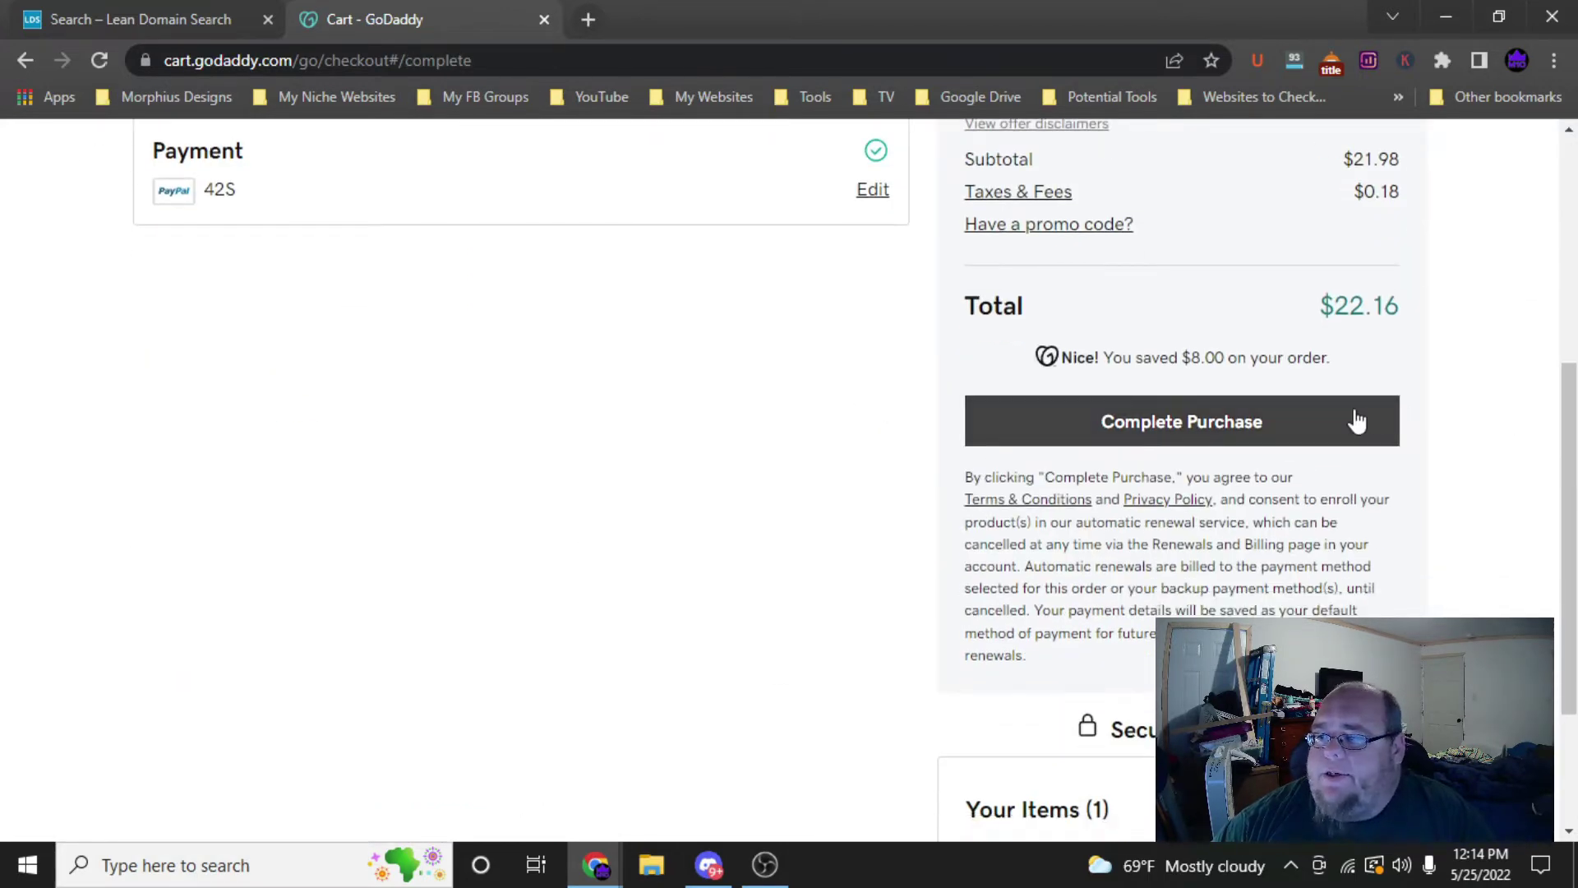
click(1355, 419)
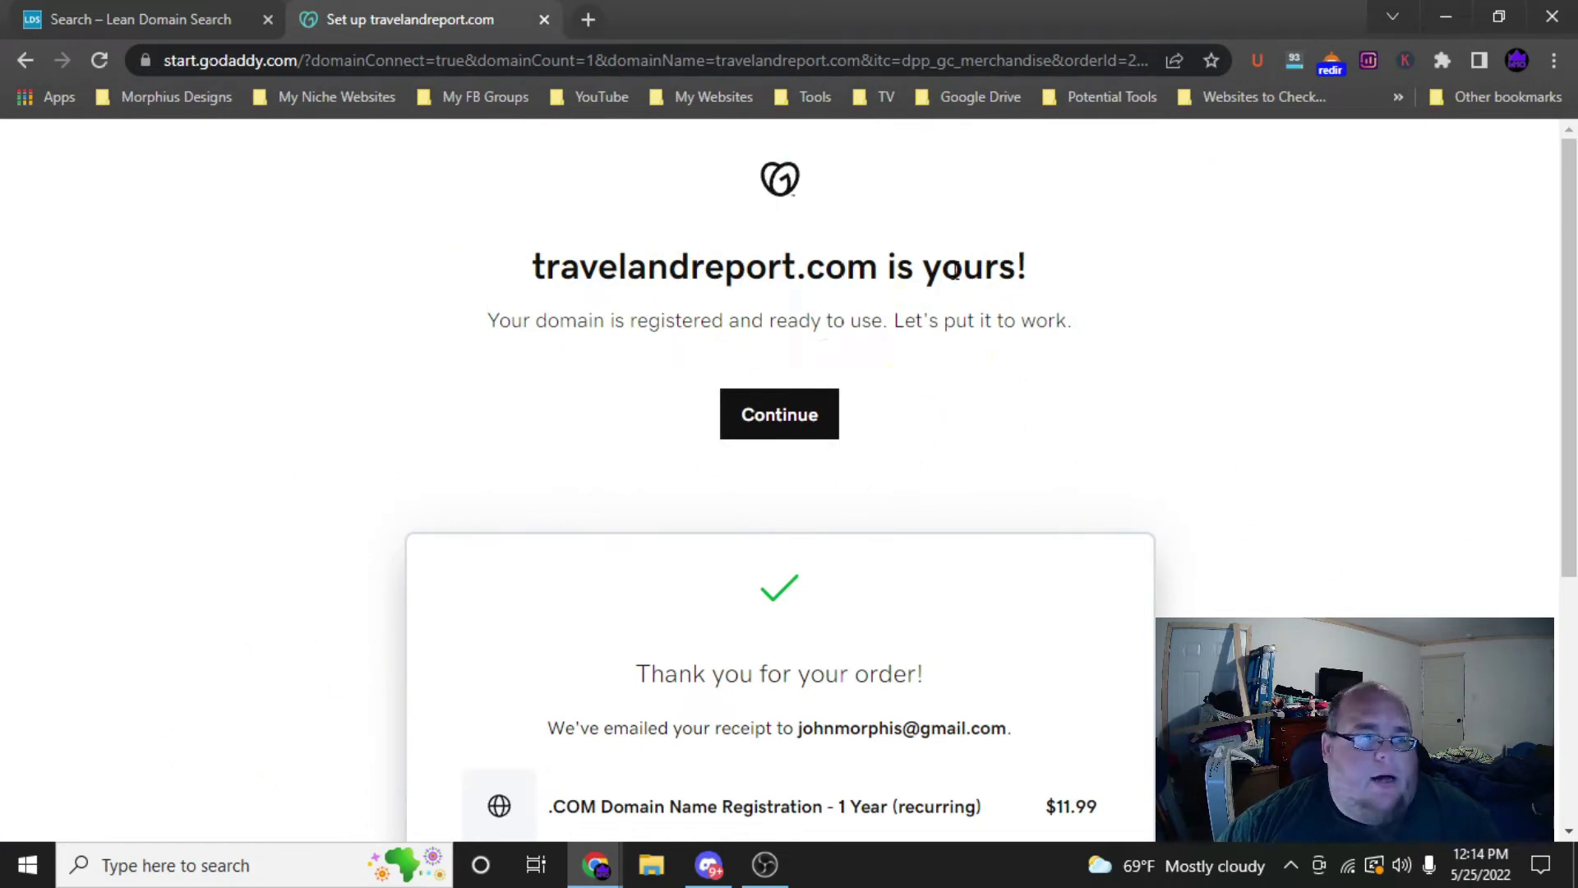
Move past the order confirmation, defer domain setup with 'I'll do this later', and open a new tab.
scroll(956, 274, down, 4)
scroll(962, 322, down, 1)
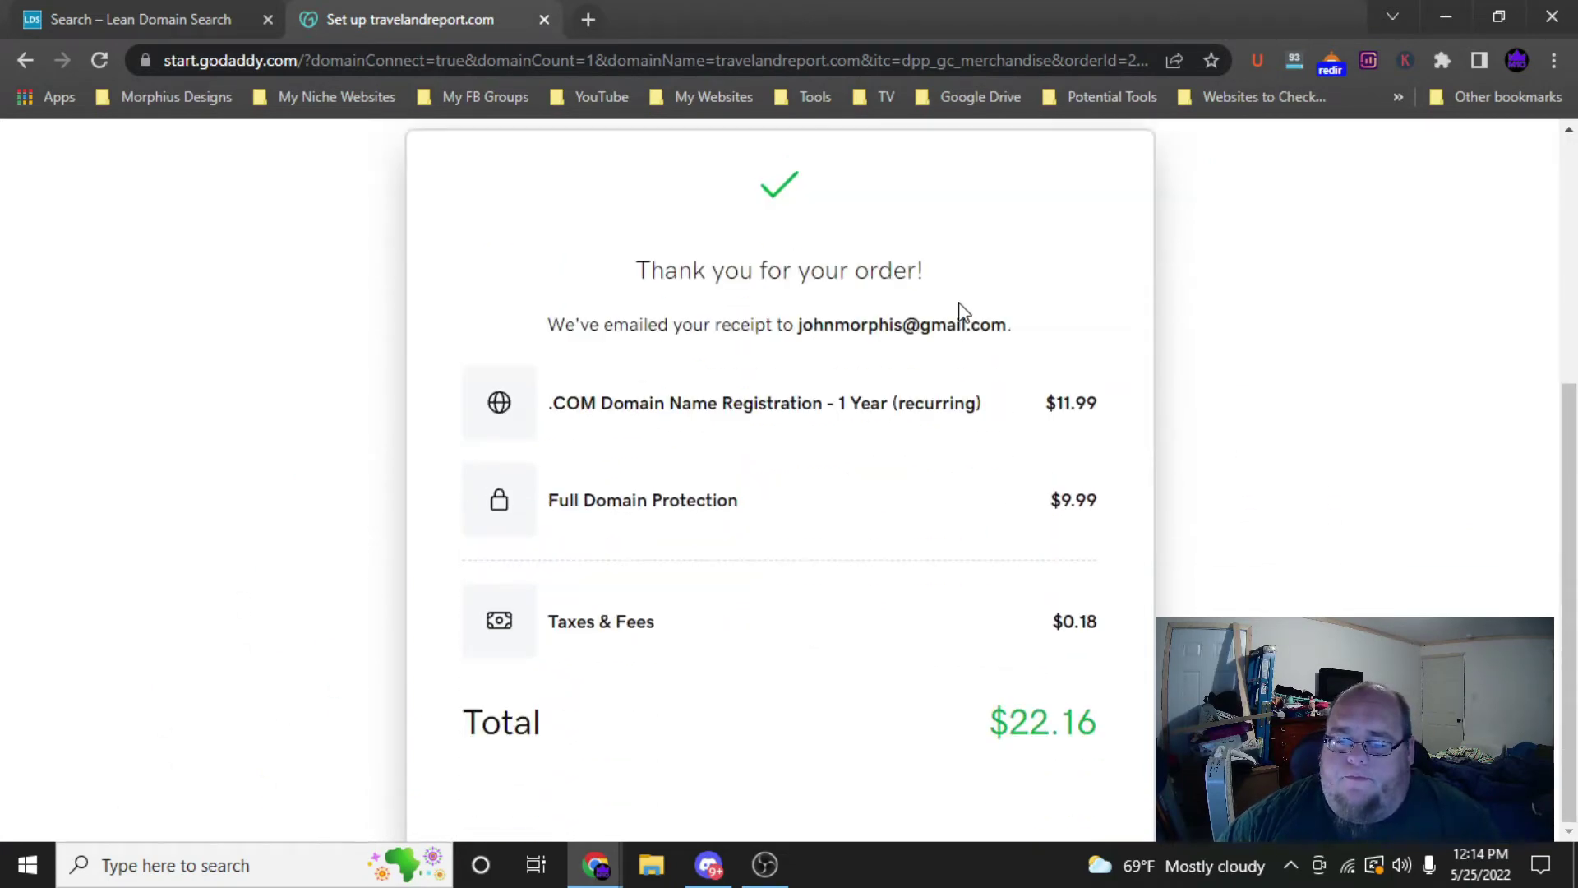
scroll(971, 303, up, 5)
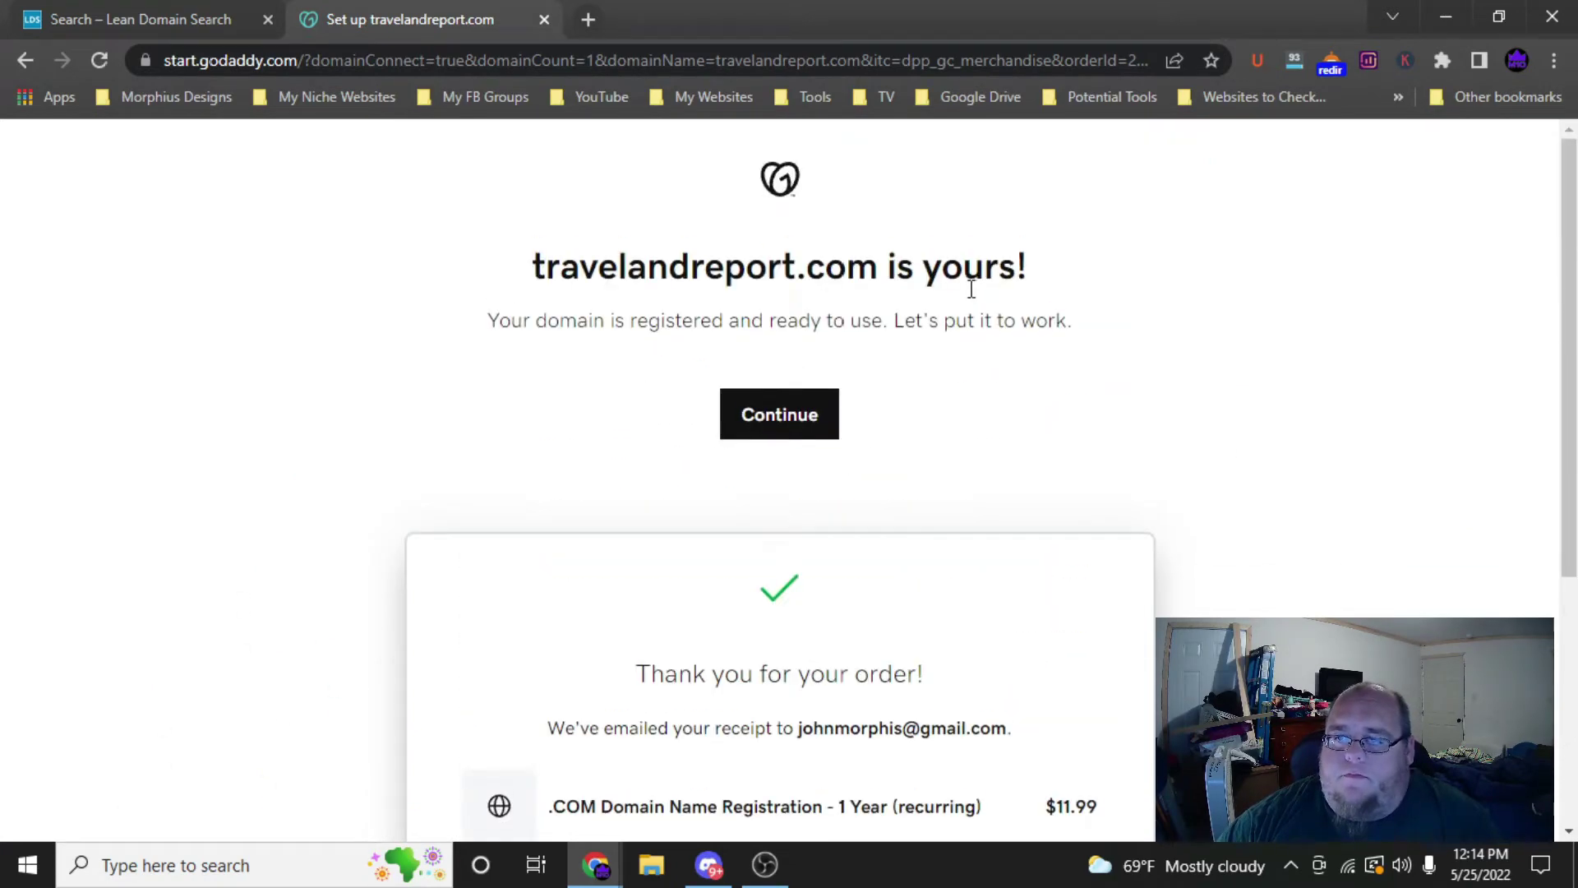
click(755, 427)
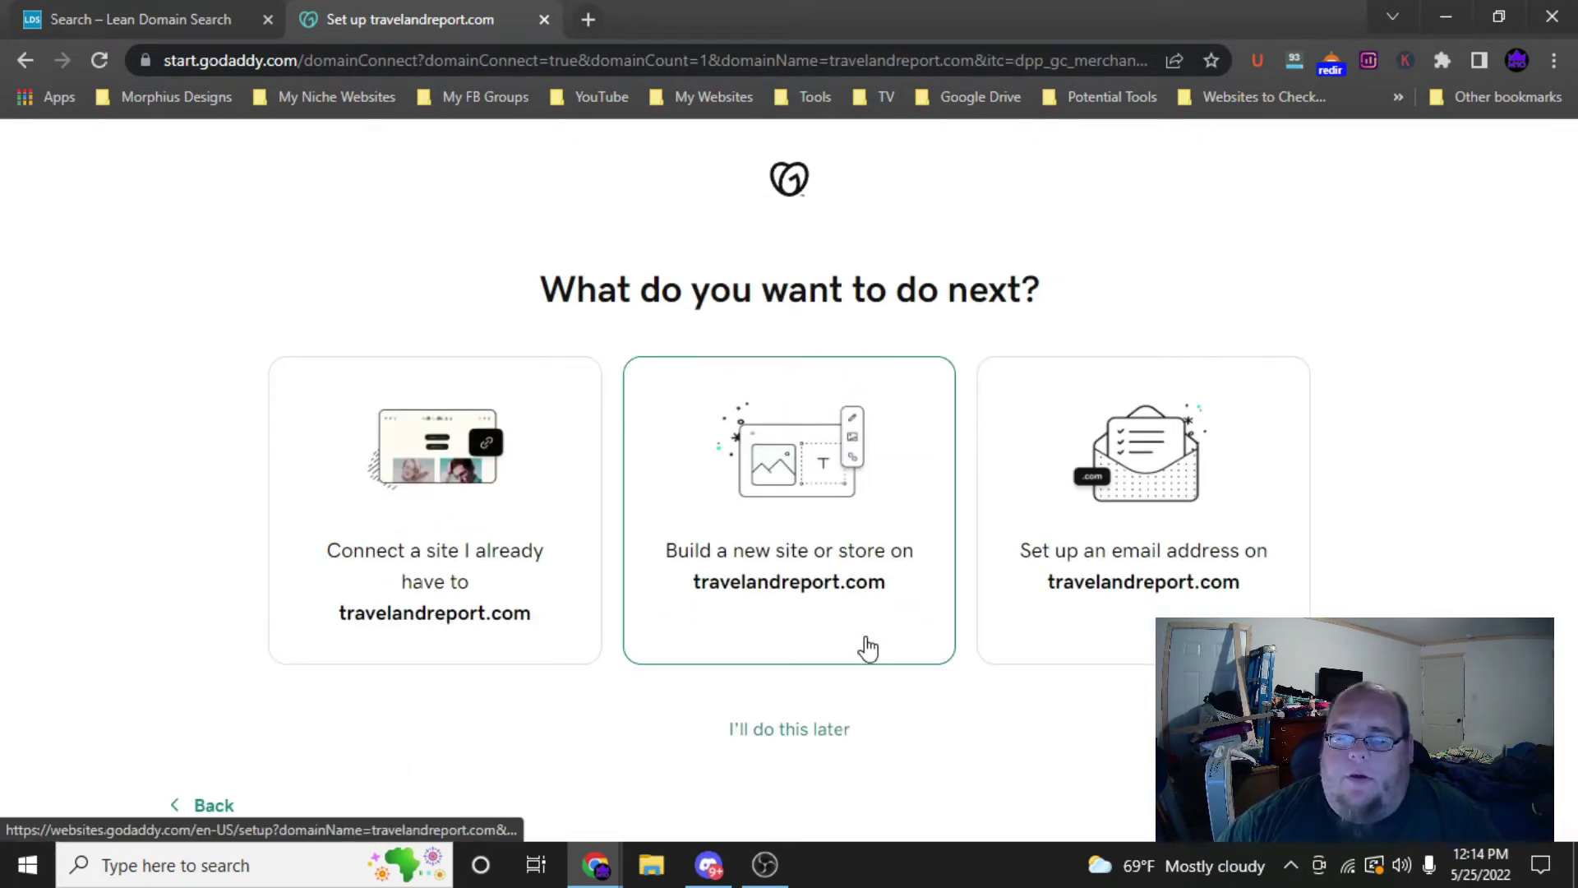
click(789, 741)
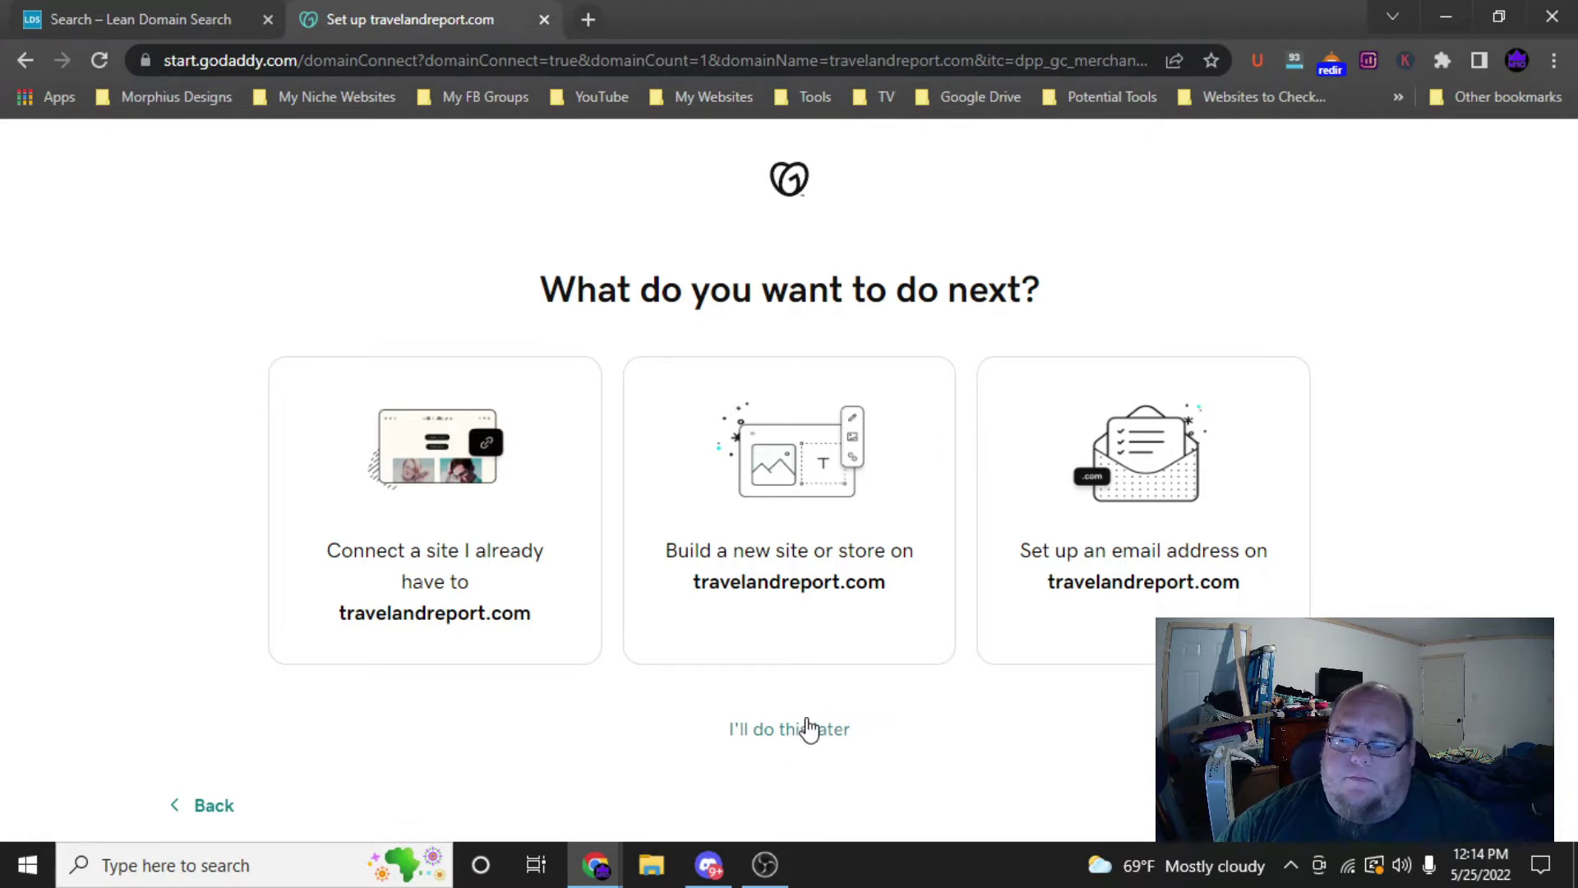
click(587, 19)
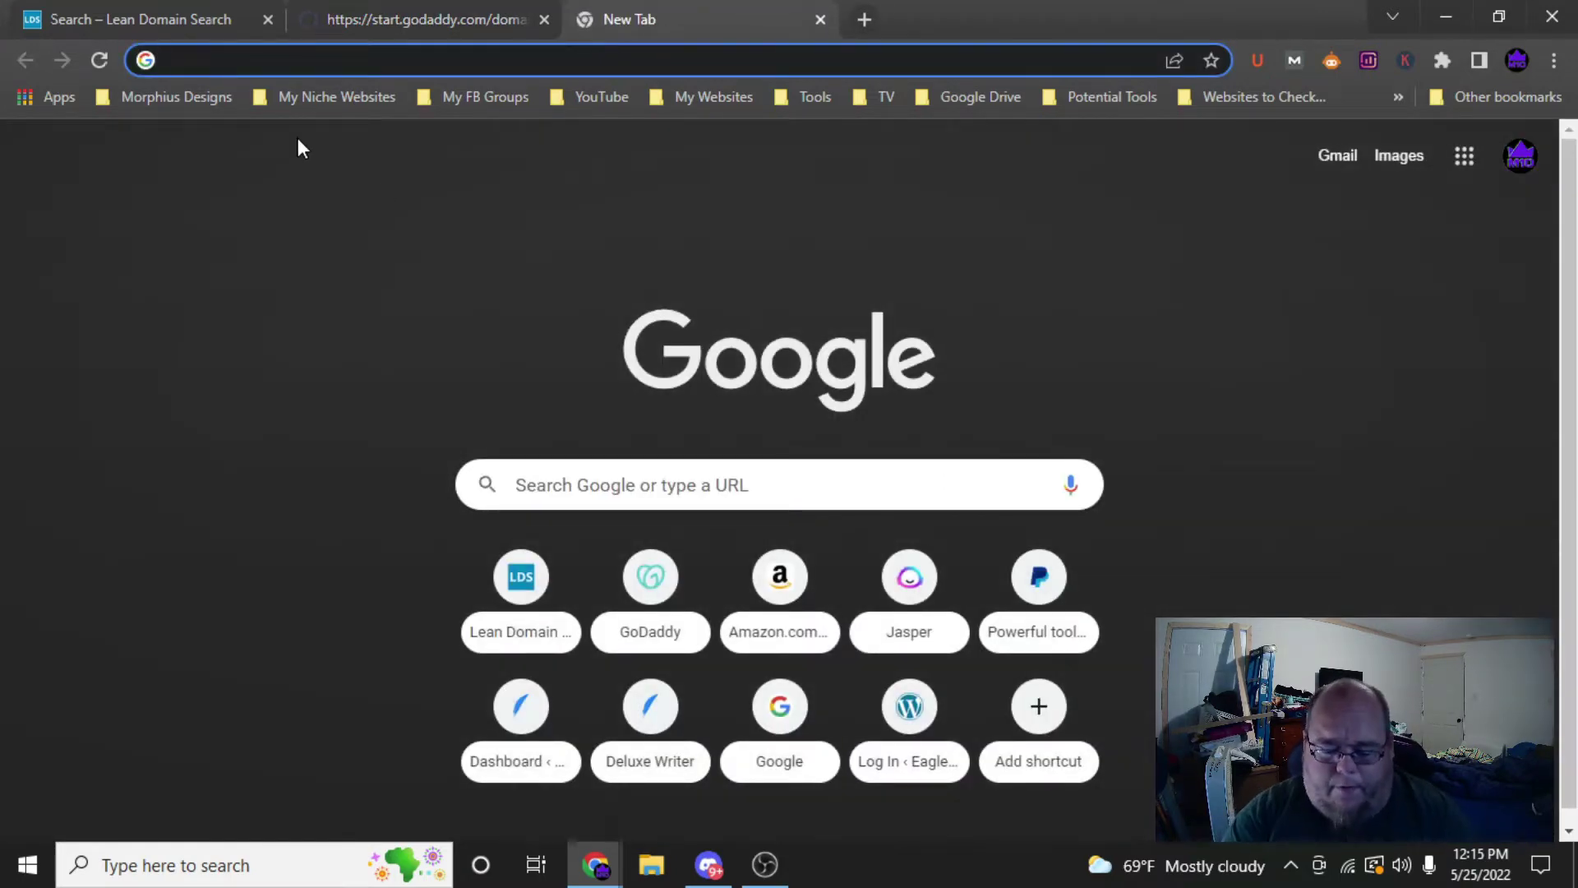
Load hostarmada.com and close its live-chat panel.
text(host)
key(Return)
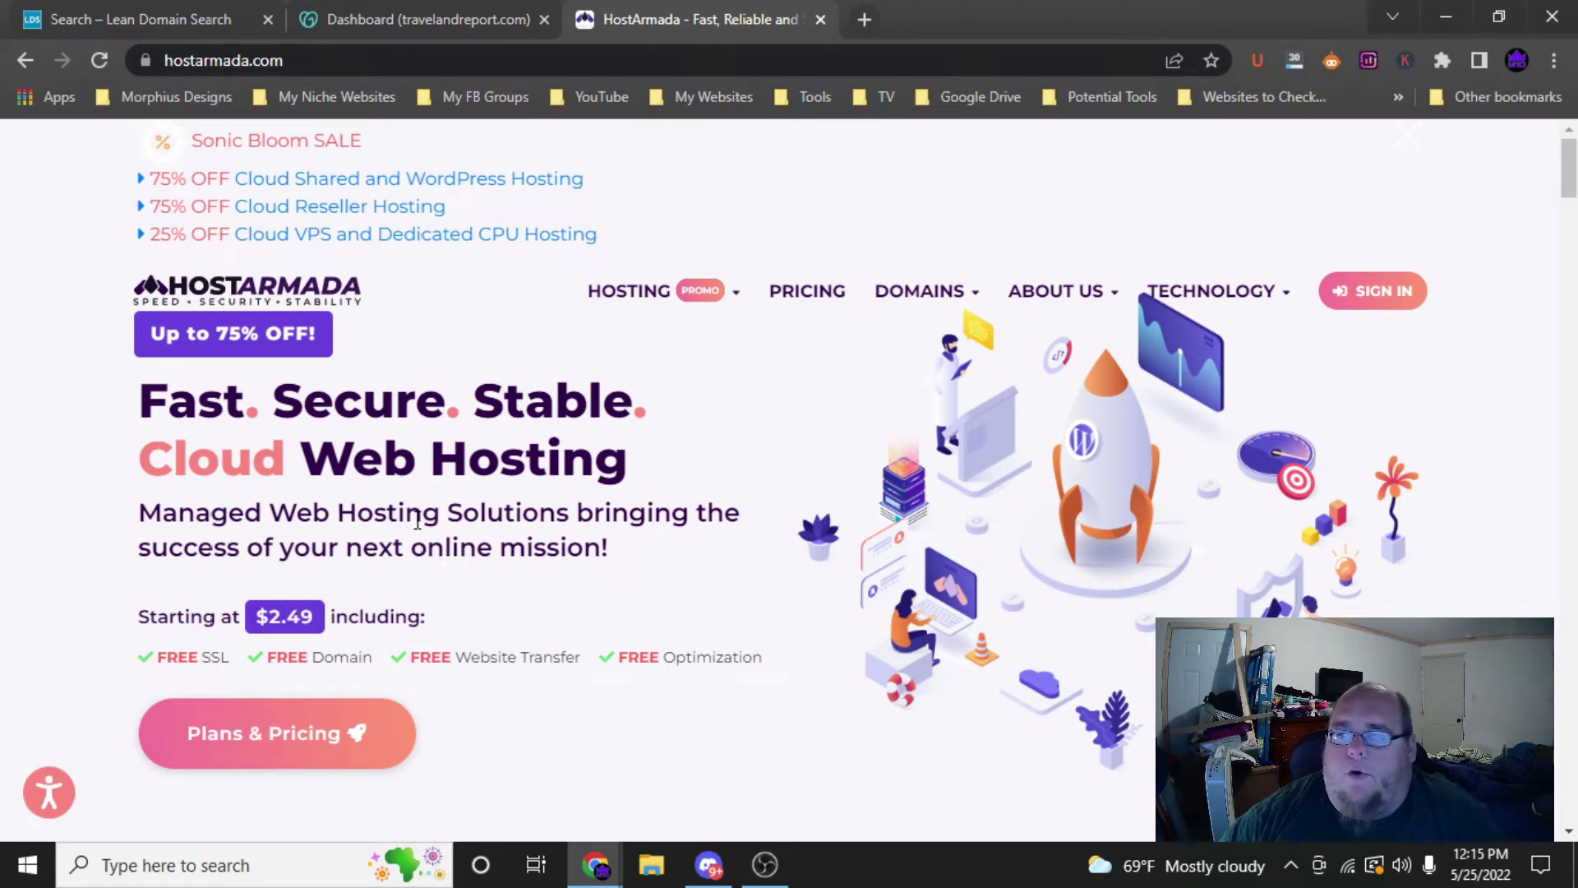
scroll(418, 522, down, 7)
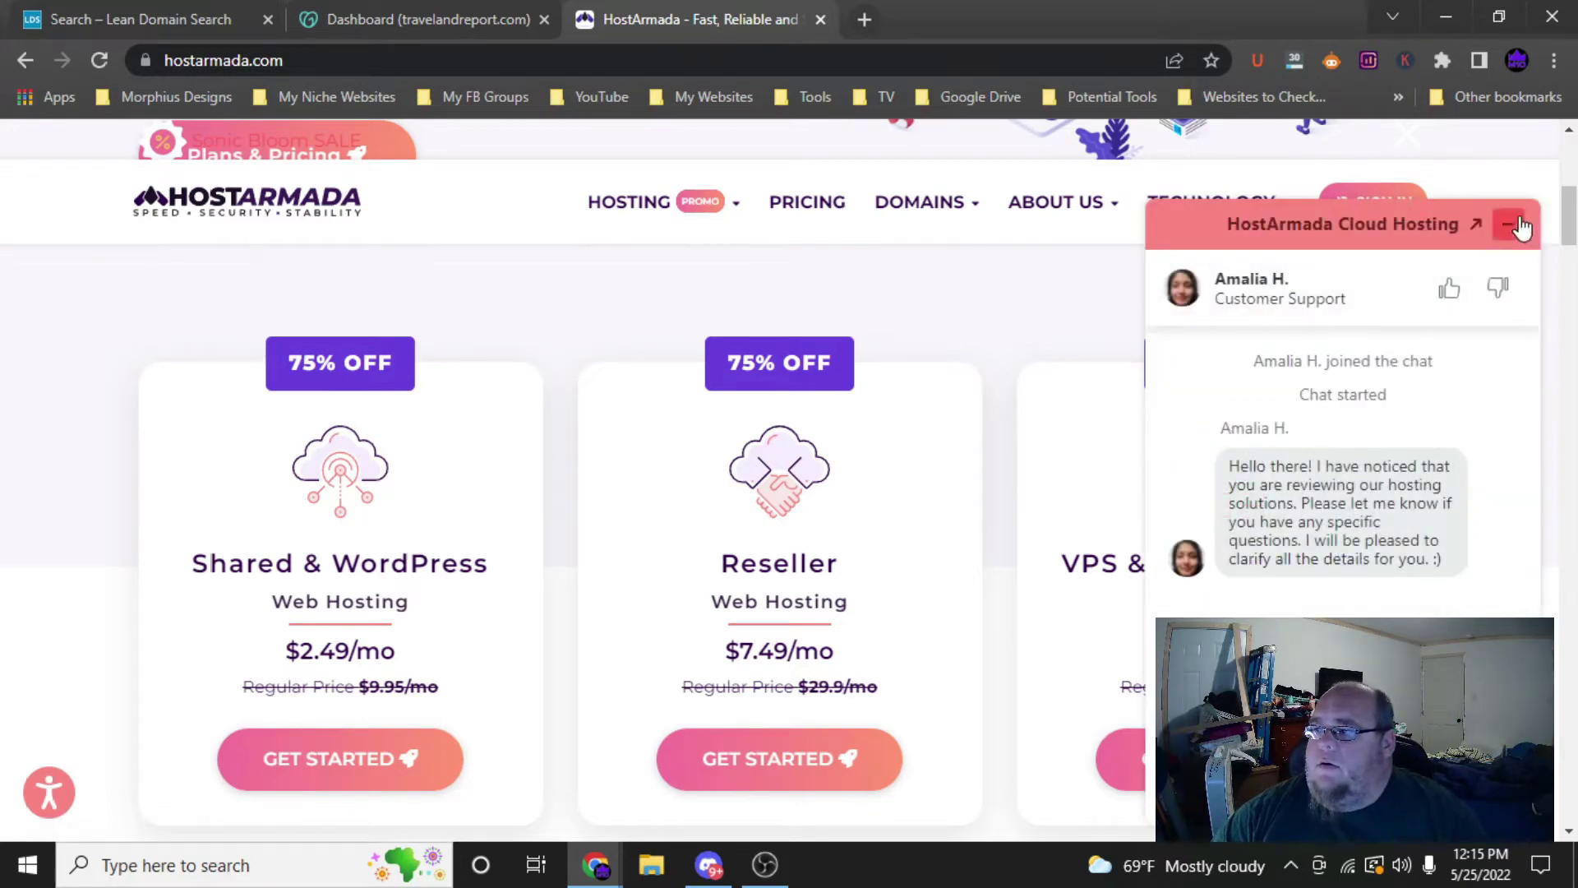
click(1509, 223)
Go to the Cloud WordPress Hosting page from the Hosting menu.
scroll(607, 592, down, 3)
scroll(607, 592, up, 3)
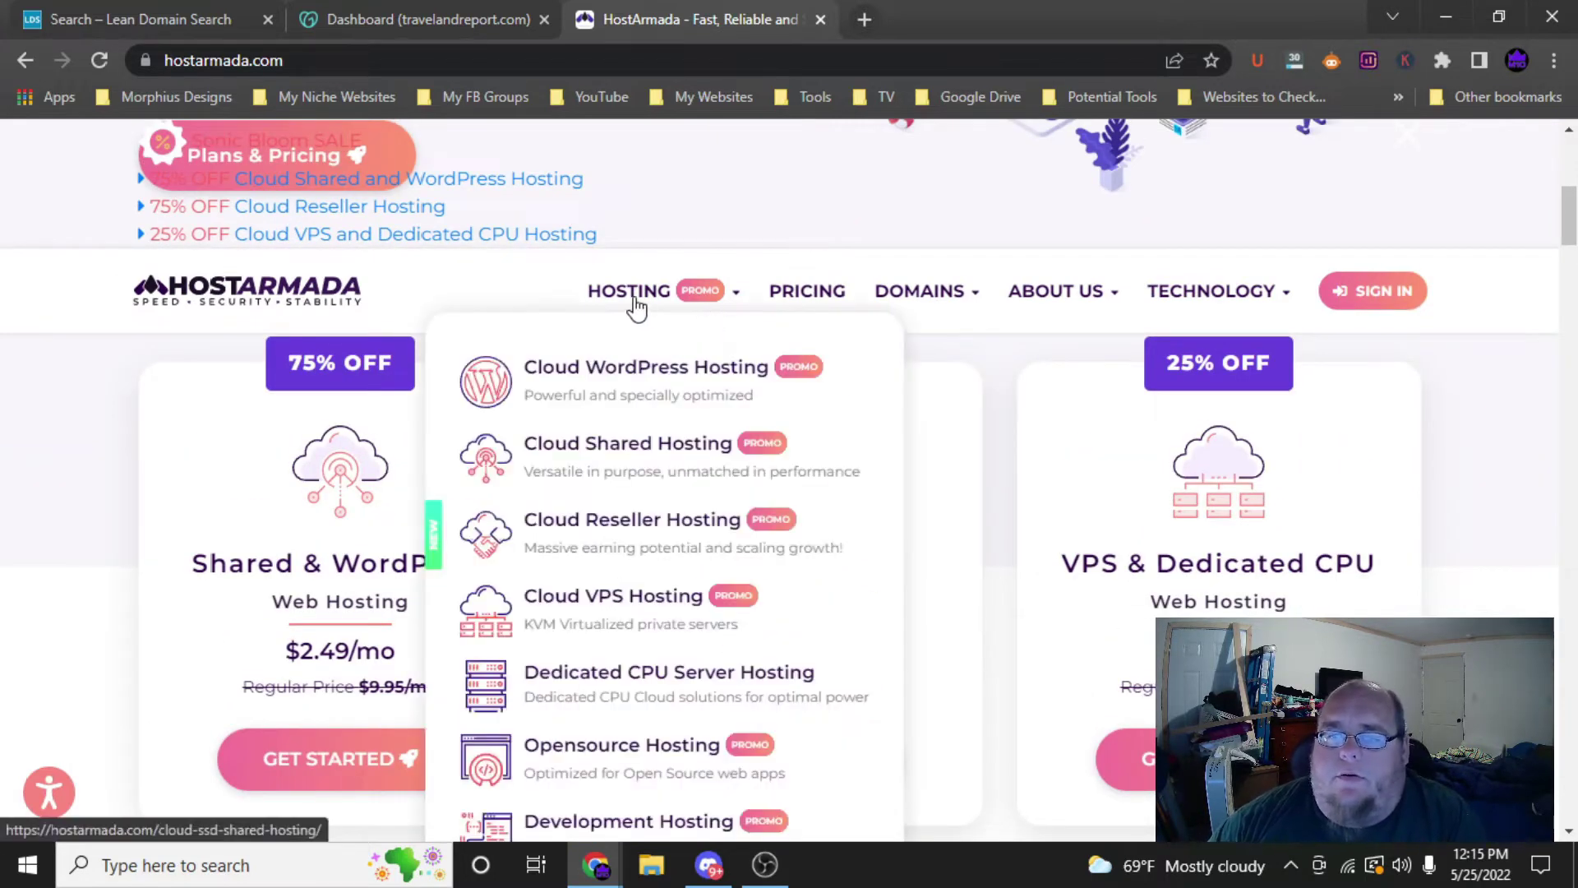
scroll(86, 587, down, 3)
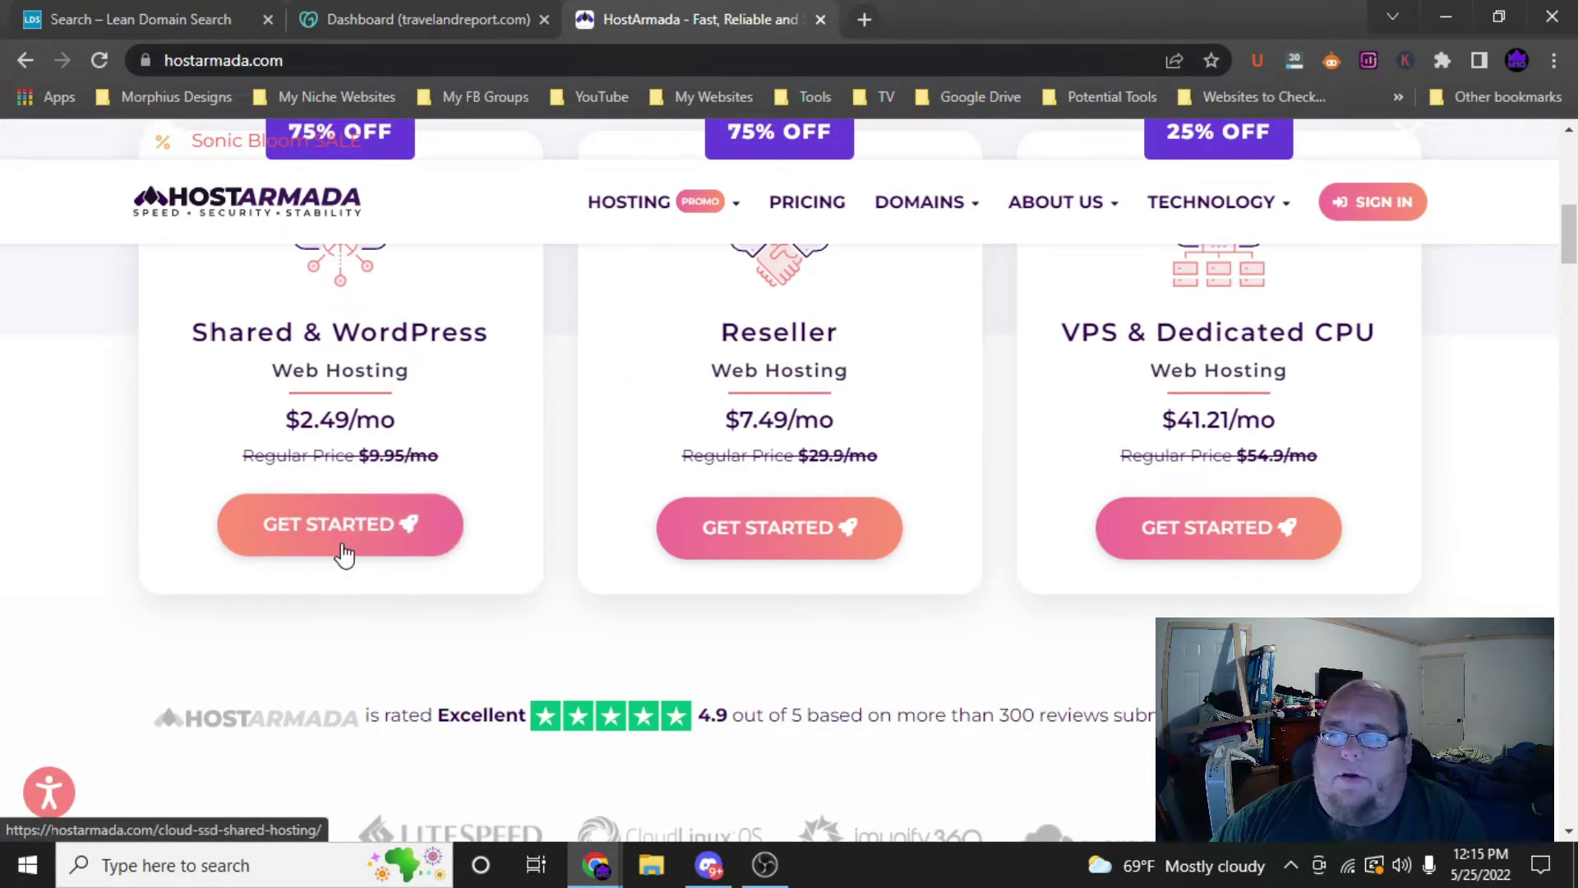
scroll(342, 551, up, 4)
mouse_move(628, 309)
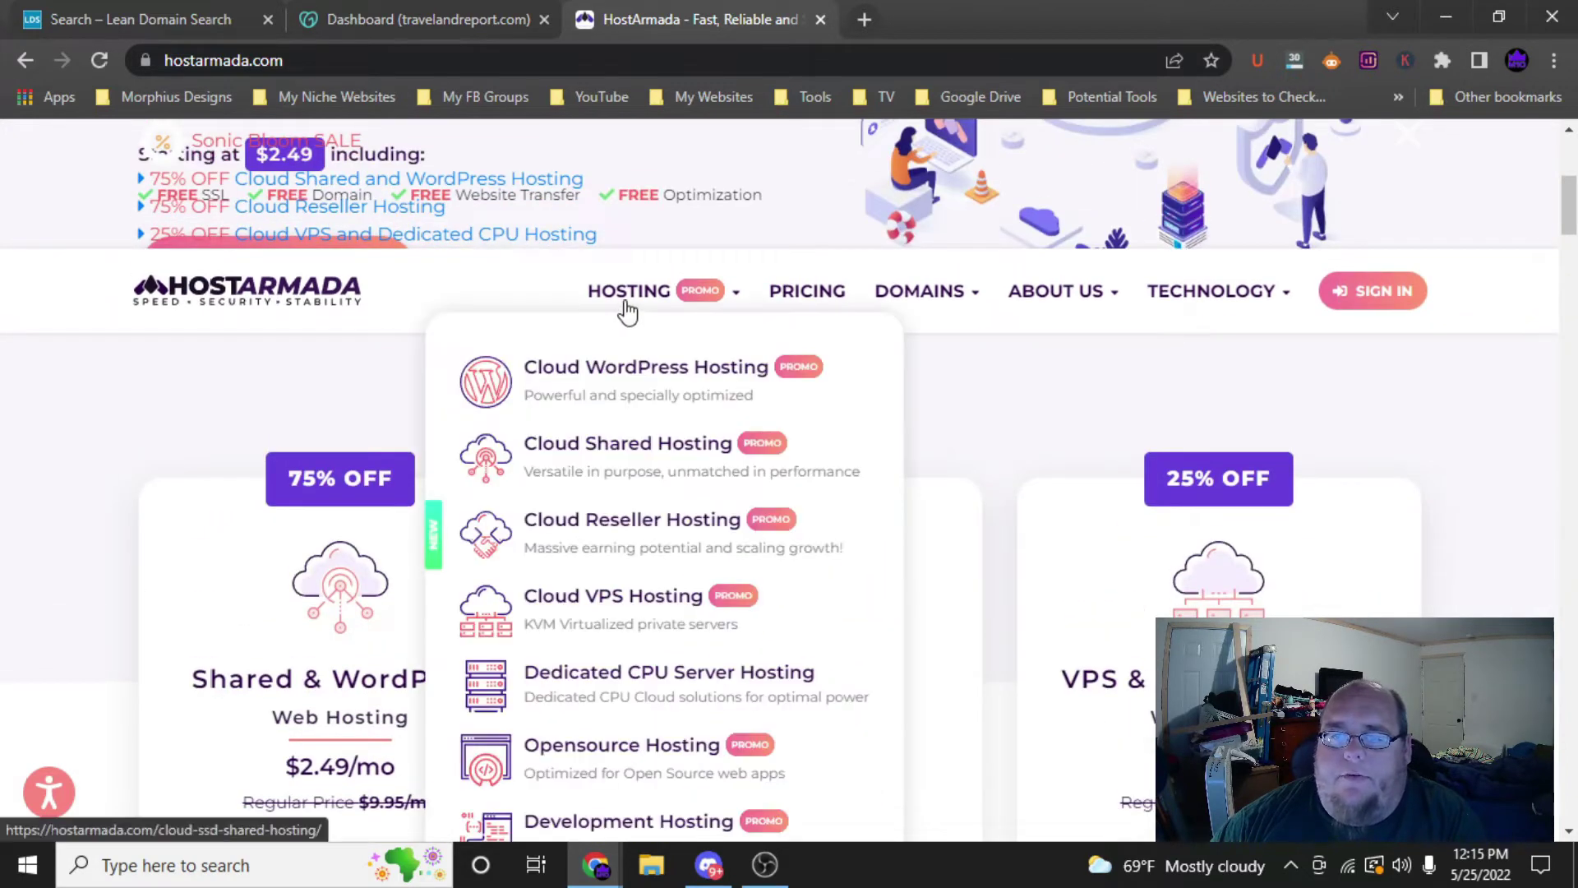
click(613, 384)
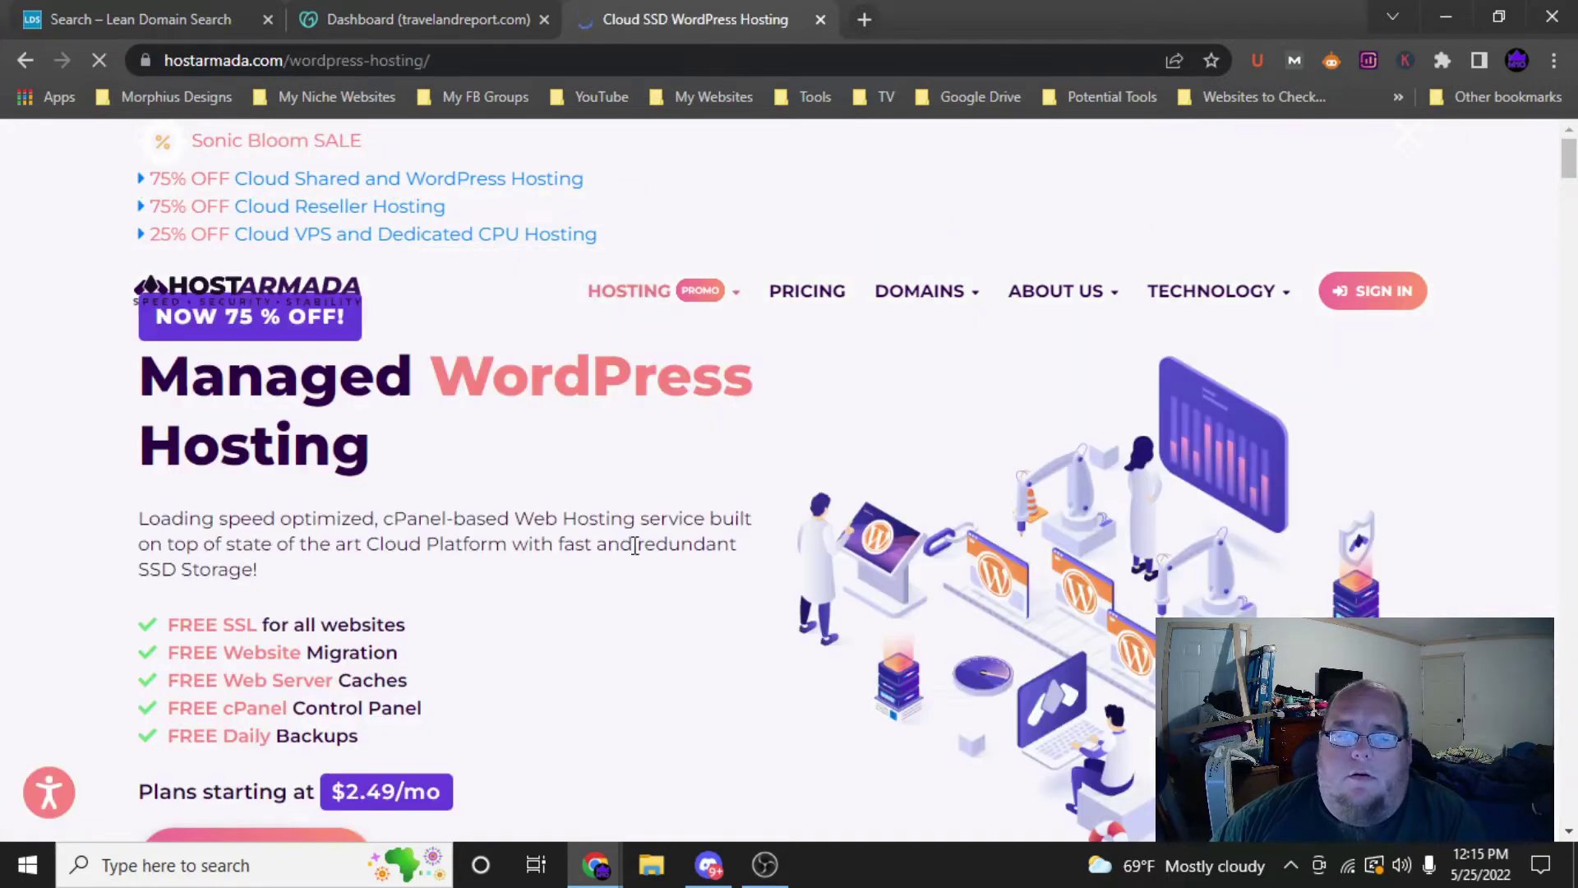
scroll(654, 562, down, 15)
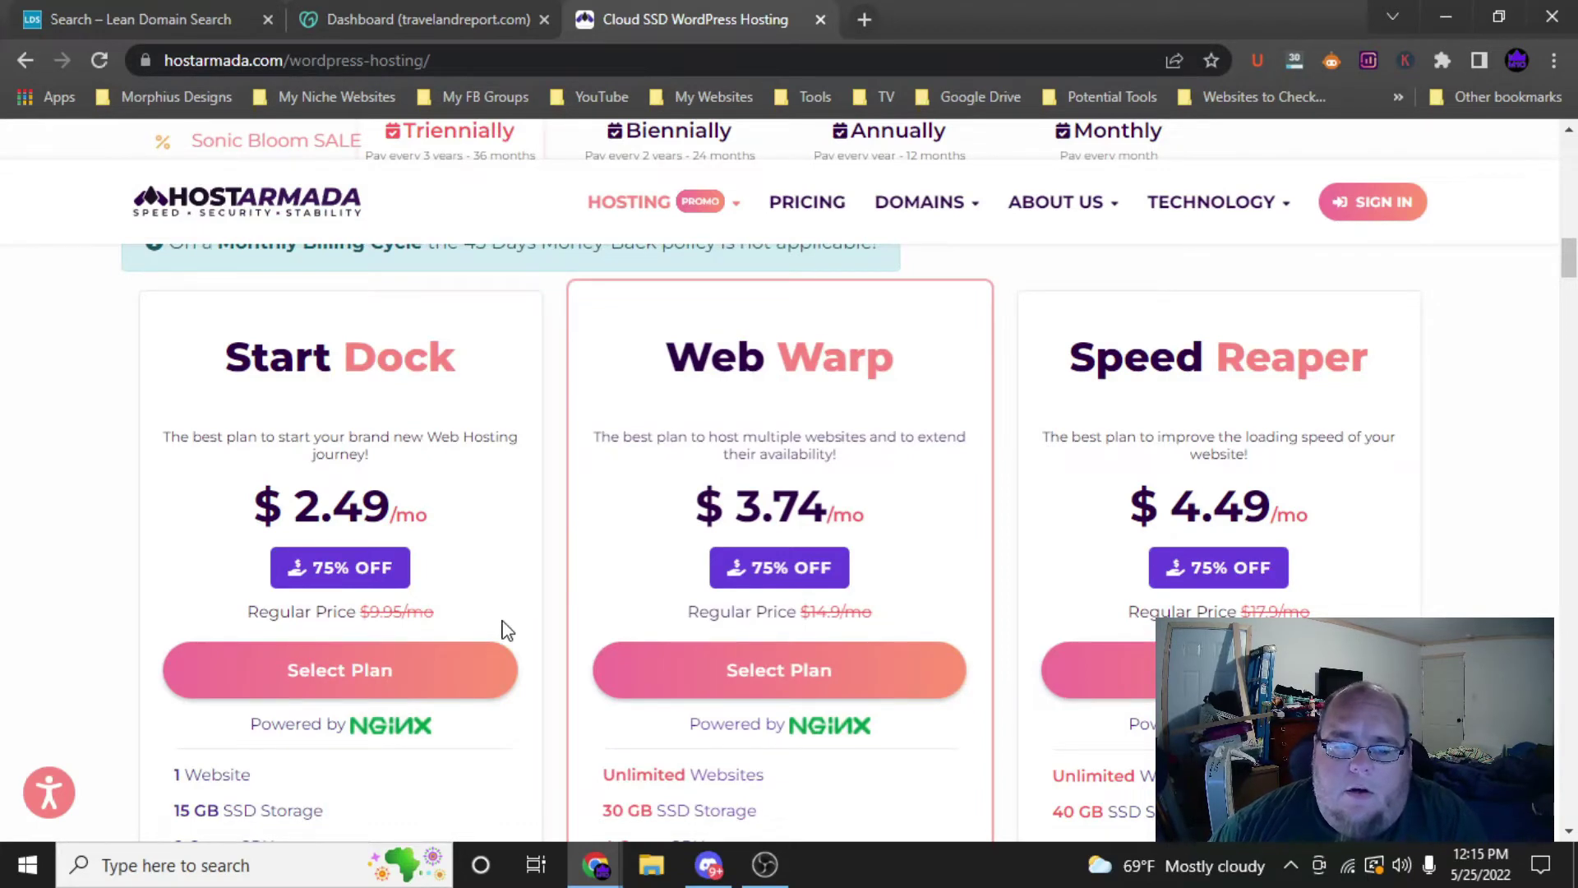
scroll(507, 630, up, 3)
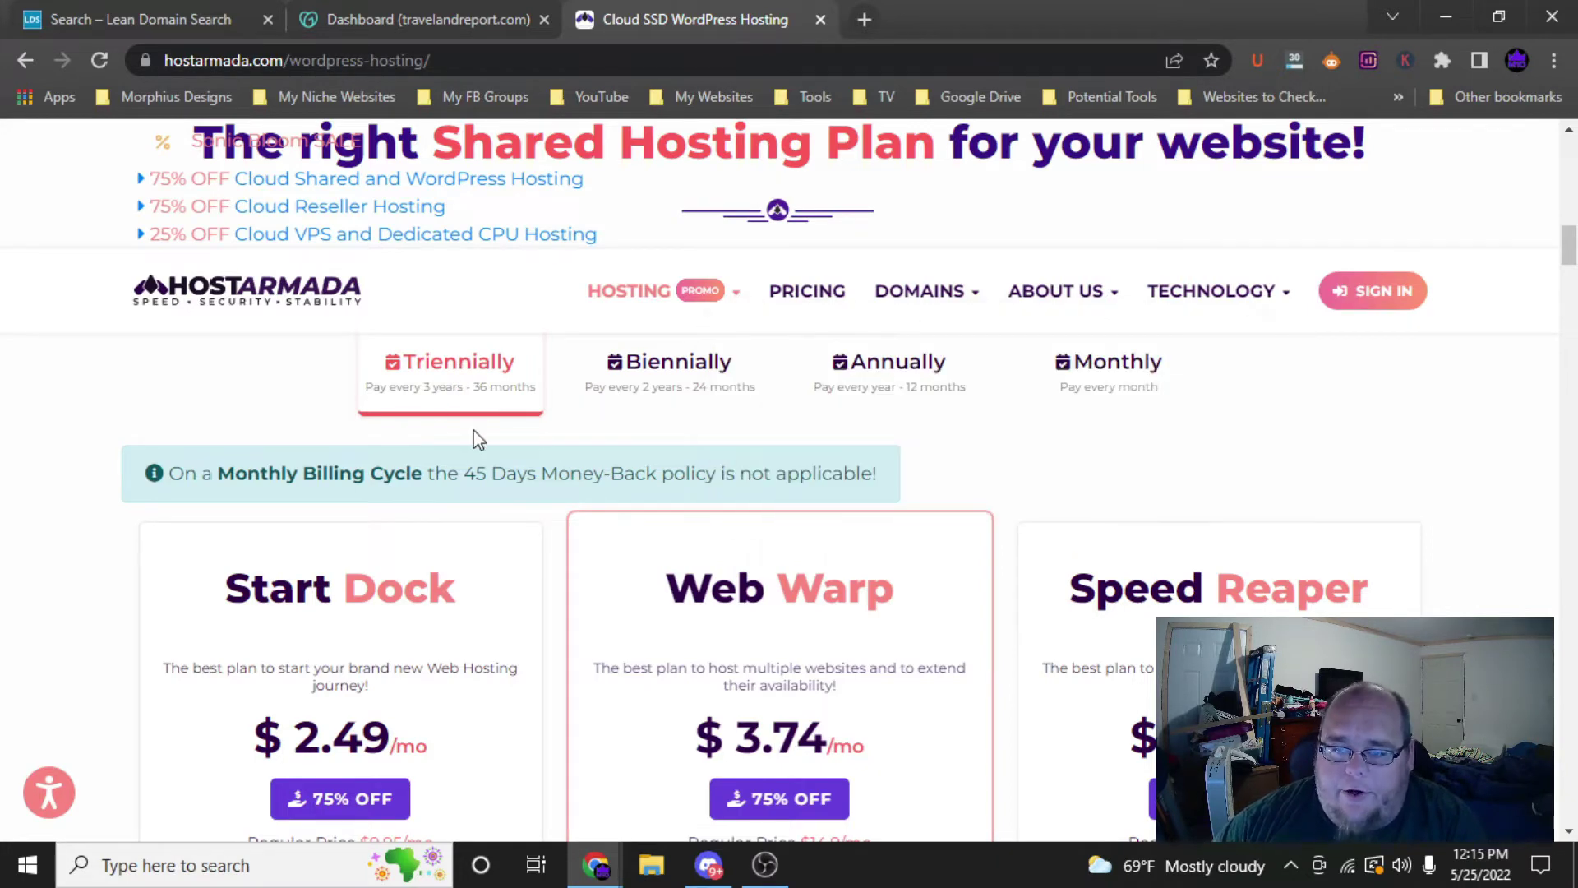
scroll(452, 447, down, 4)
scroll(429, 494, up, 2)
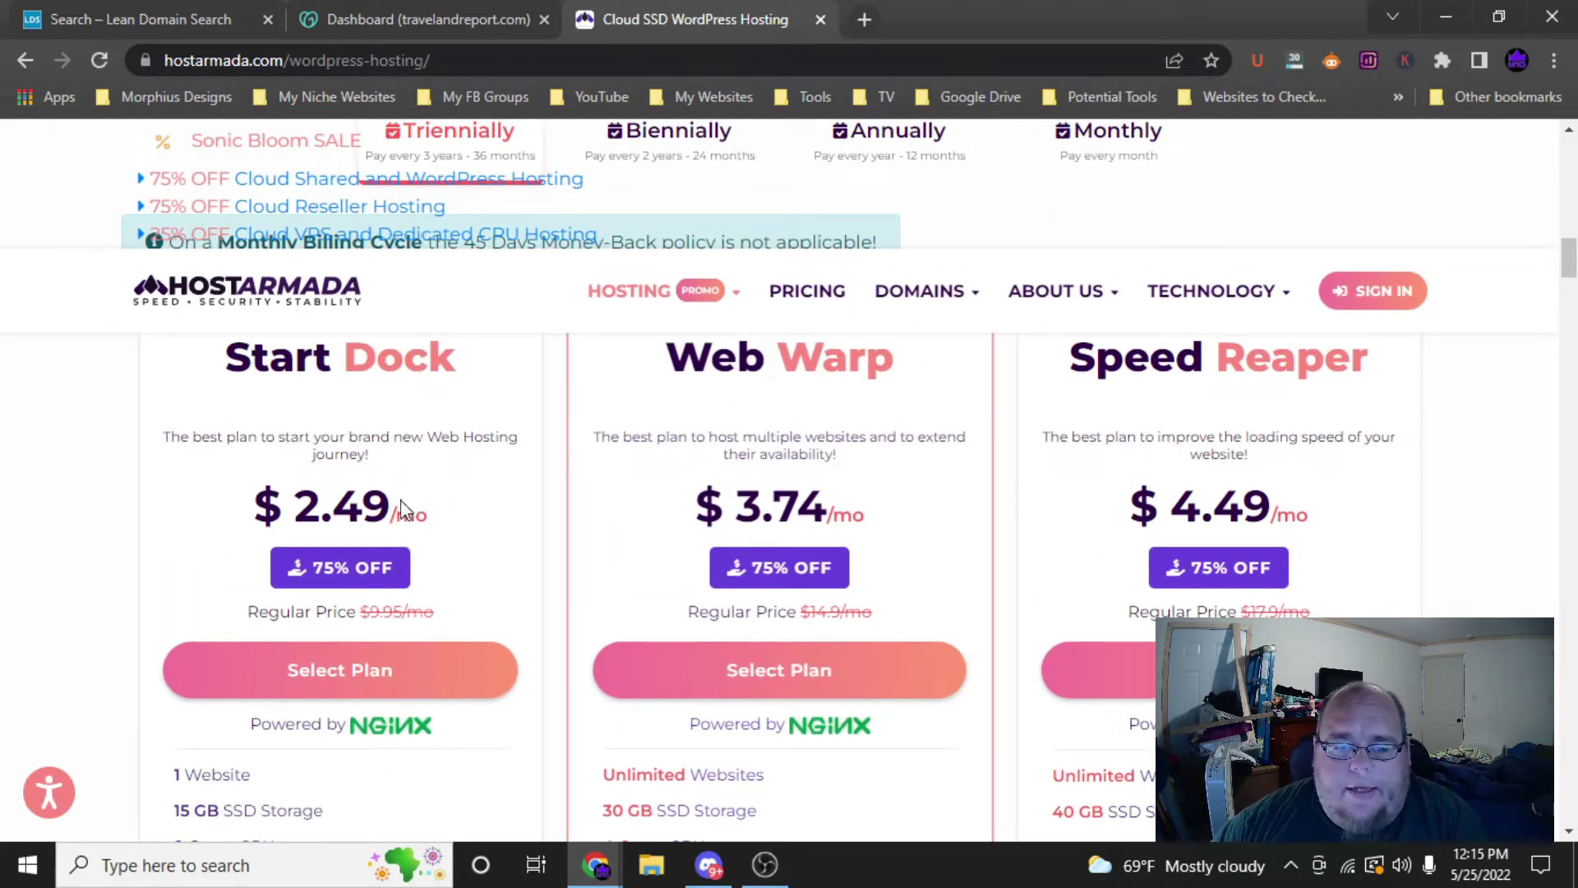
drag(388, 516, 281, 516)
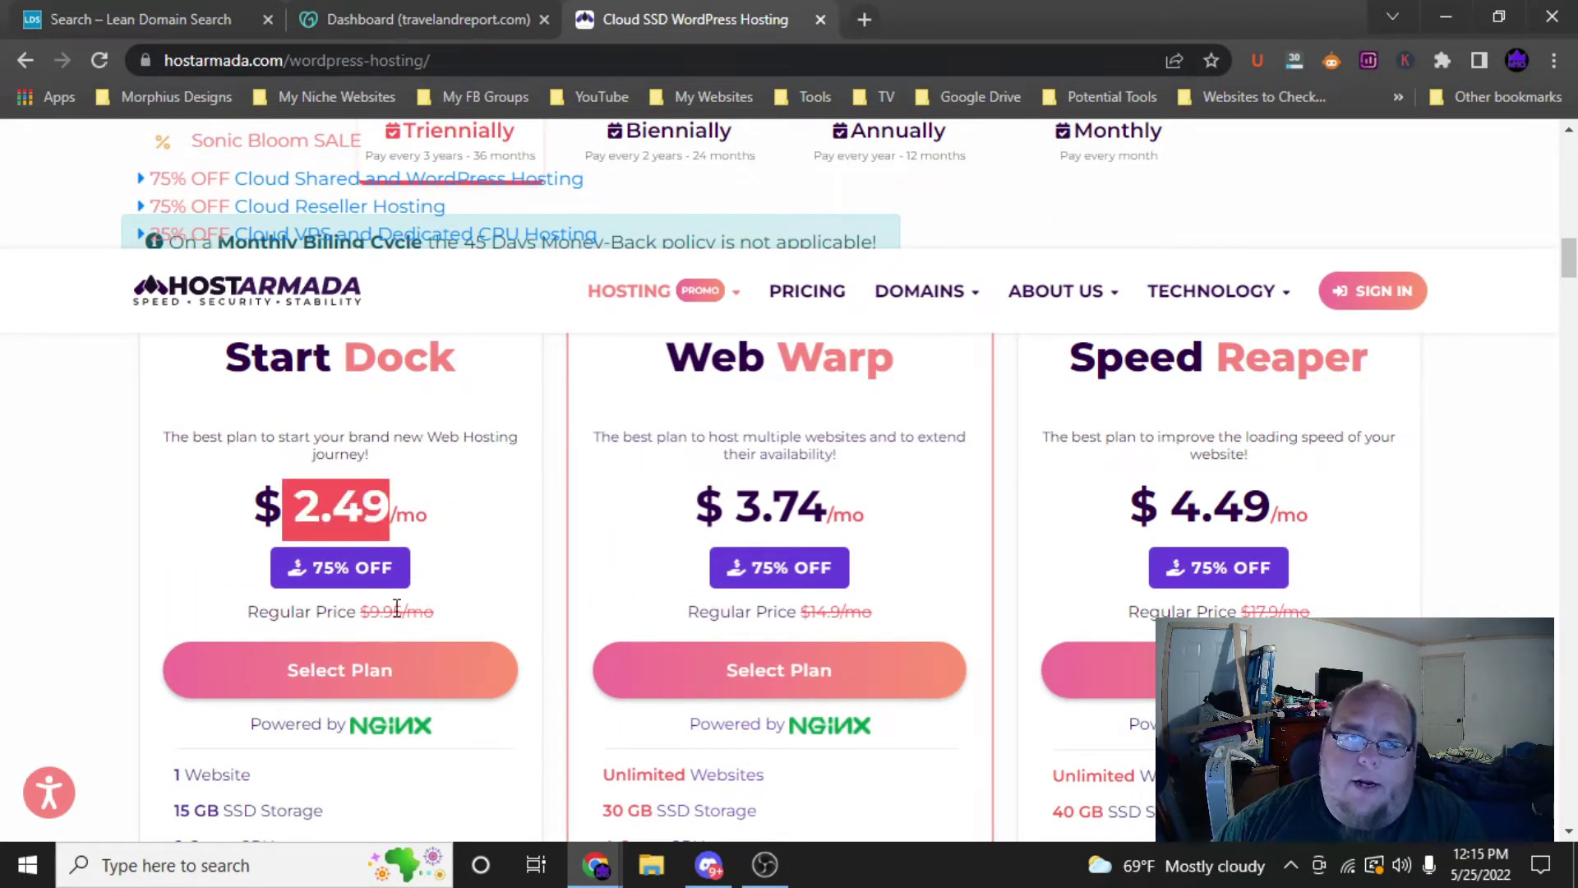
scroll(440, 572, down, 2)
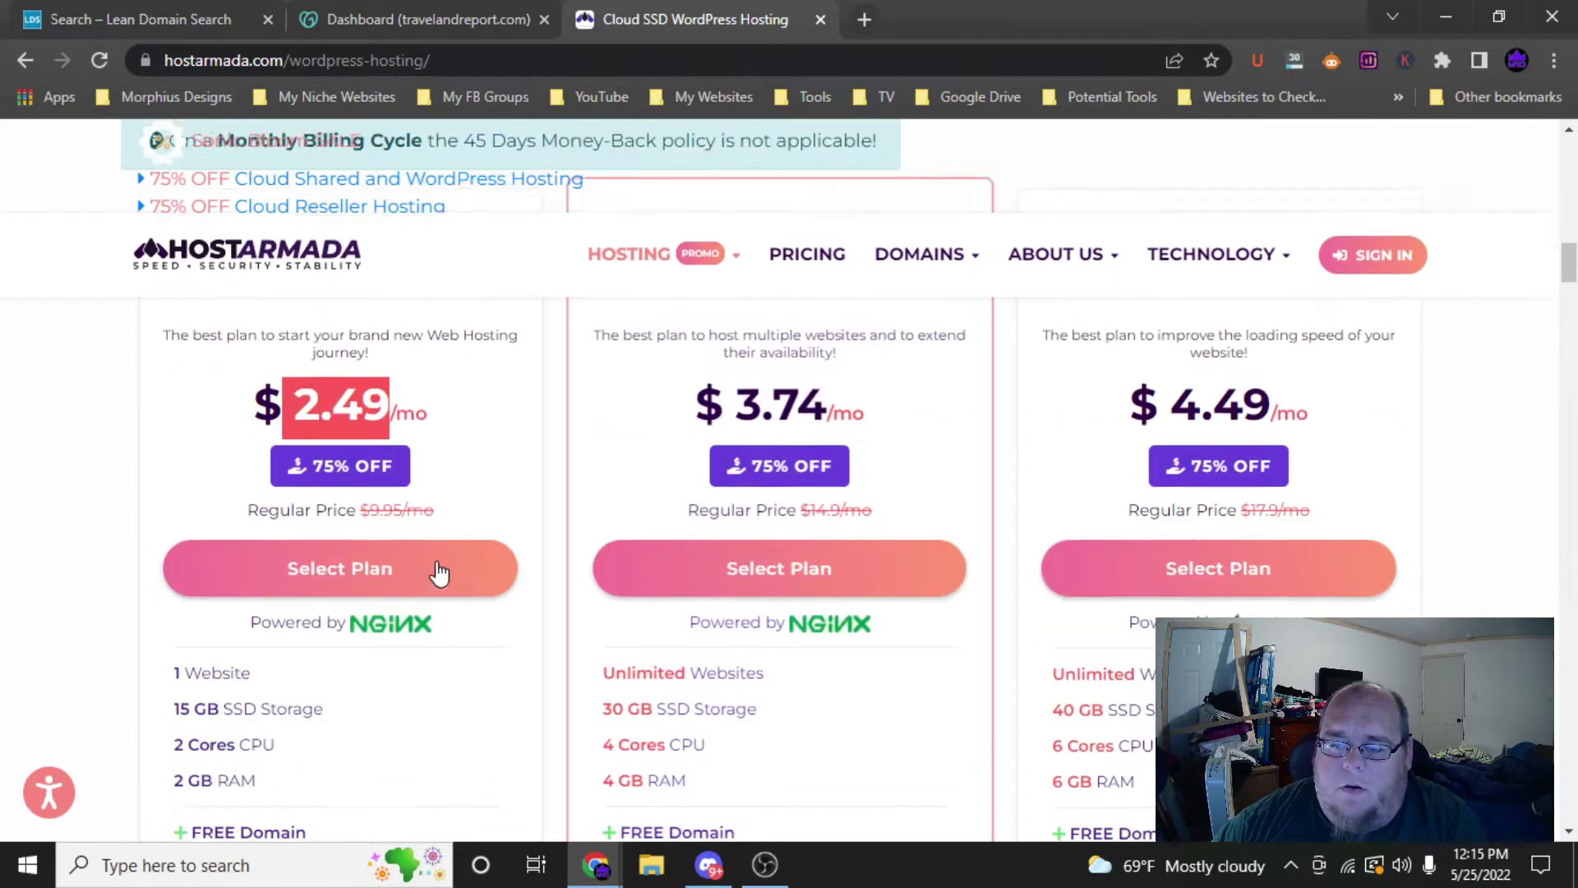
scroll(620, 504, up, 8)
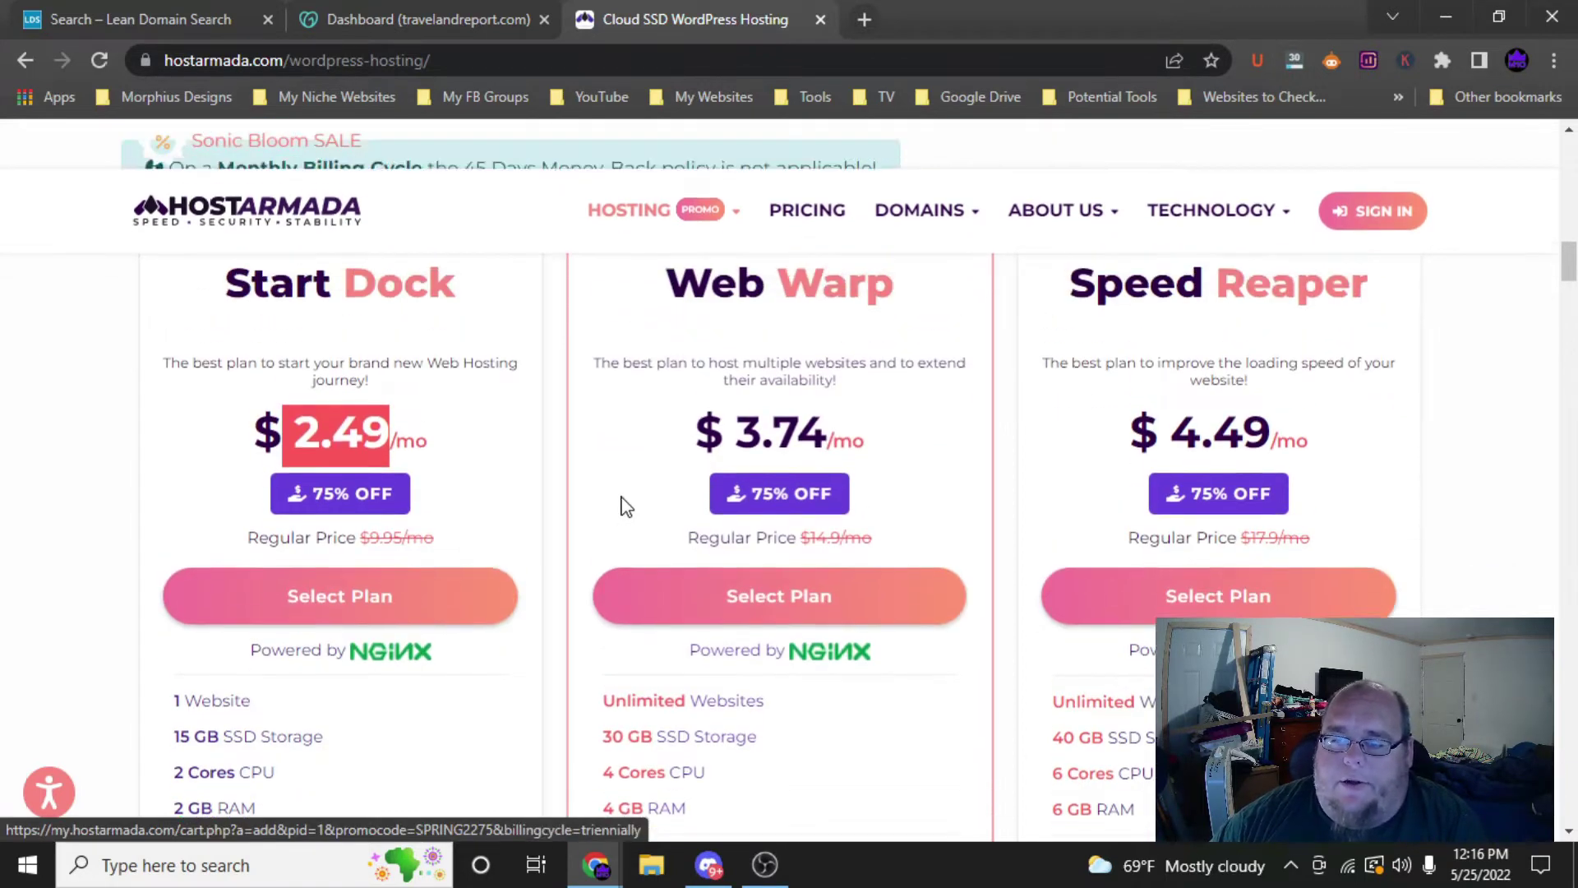
Switch the HostArmada plans to monthly prices and highlight Start Dock's FREE SSL.
click(1194, 501)
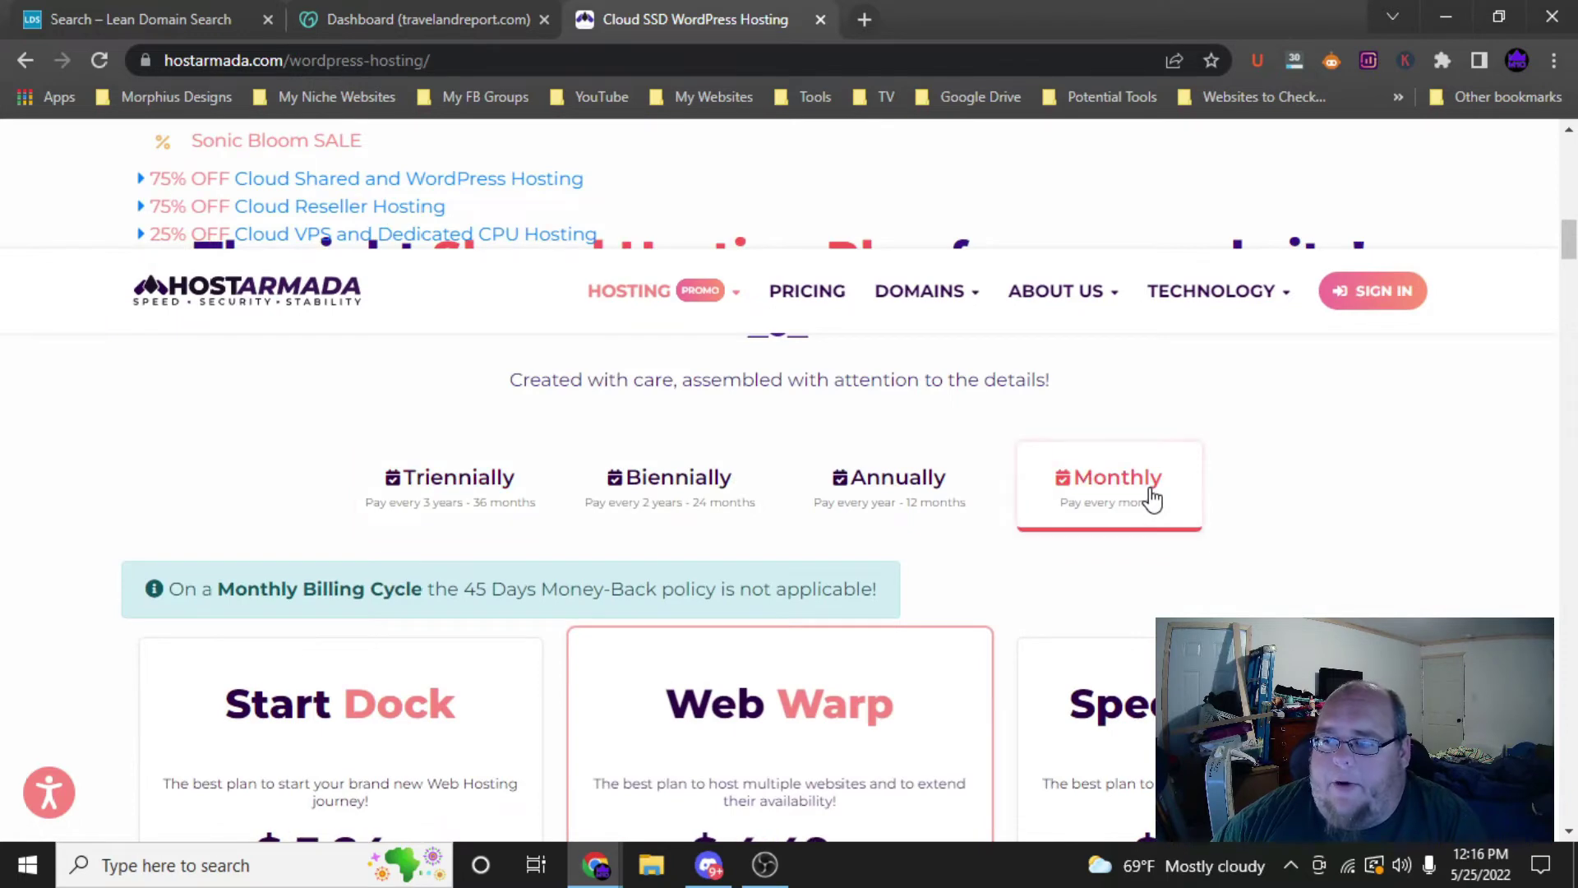
scroll(887, 564, down, 6)
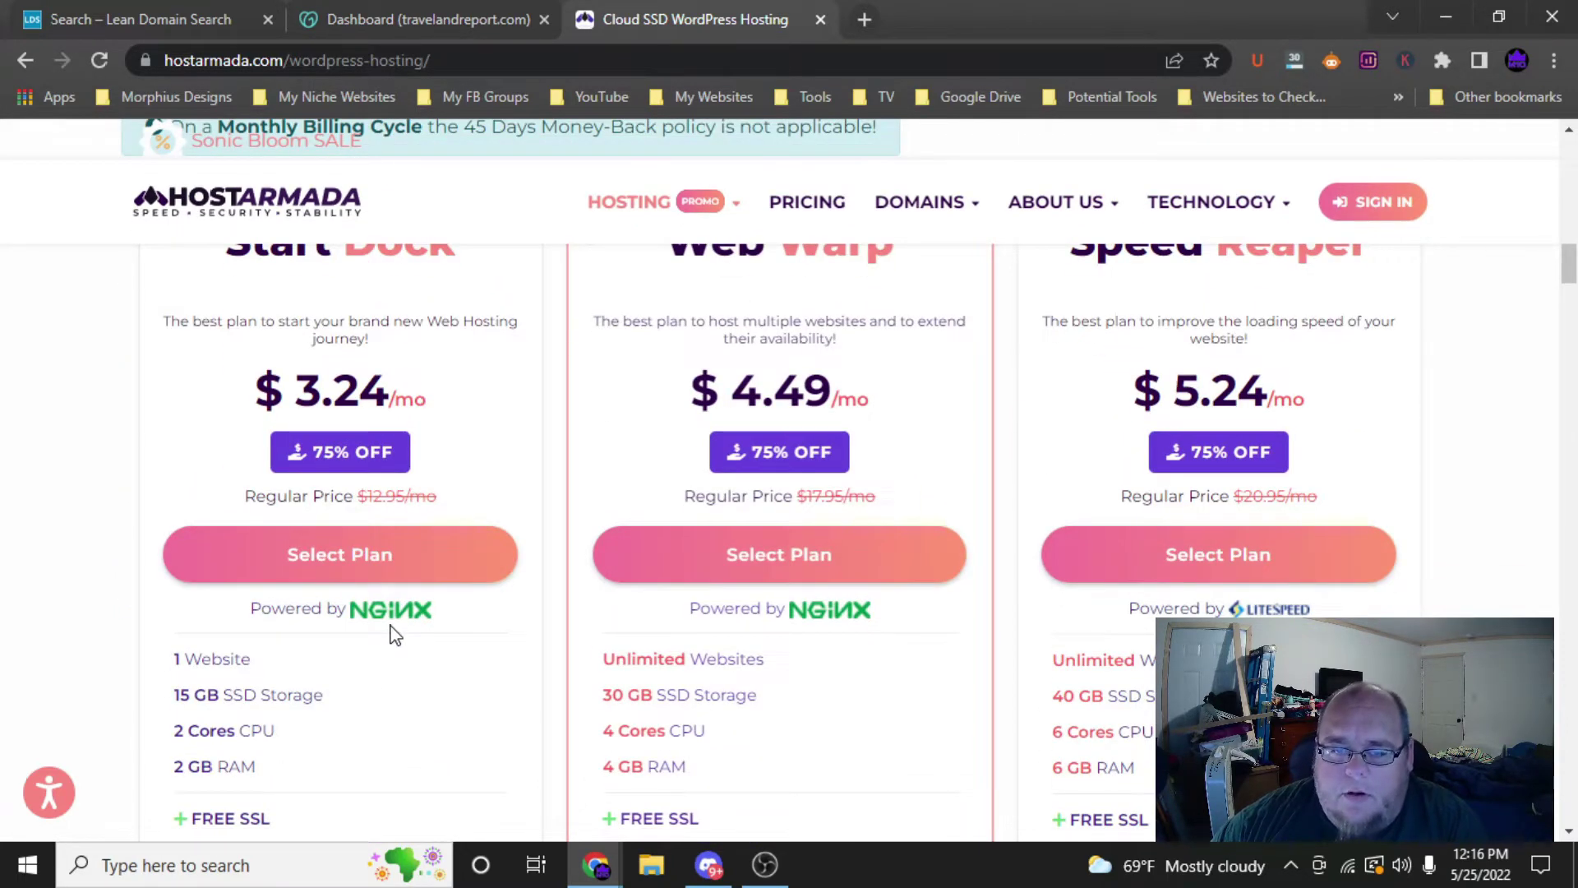
scroll(393, 633, up, 1)
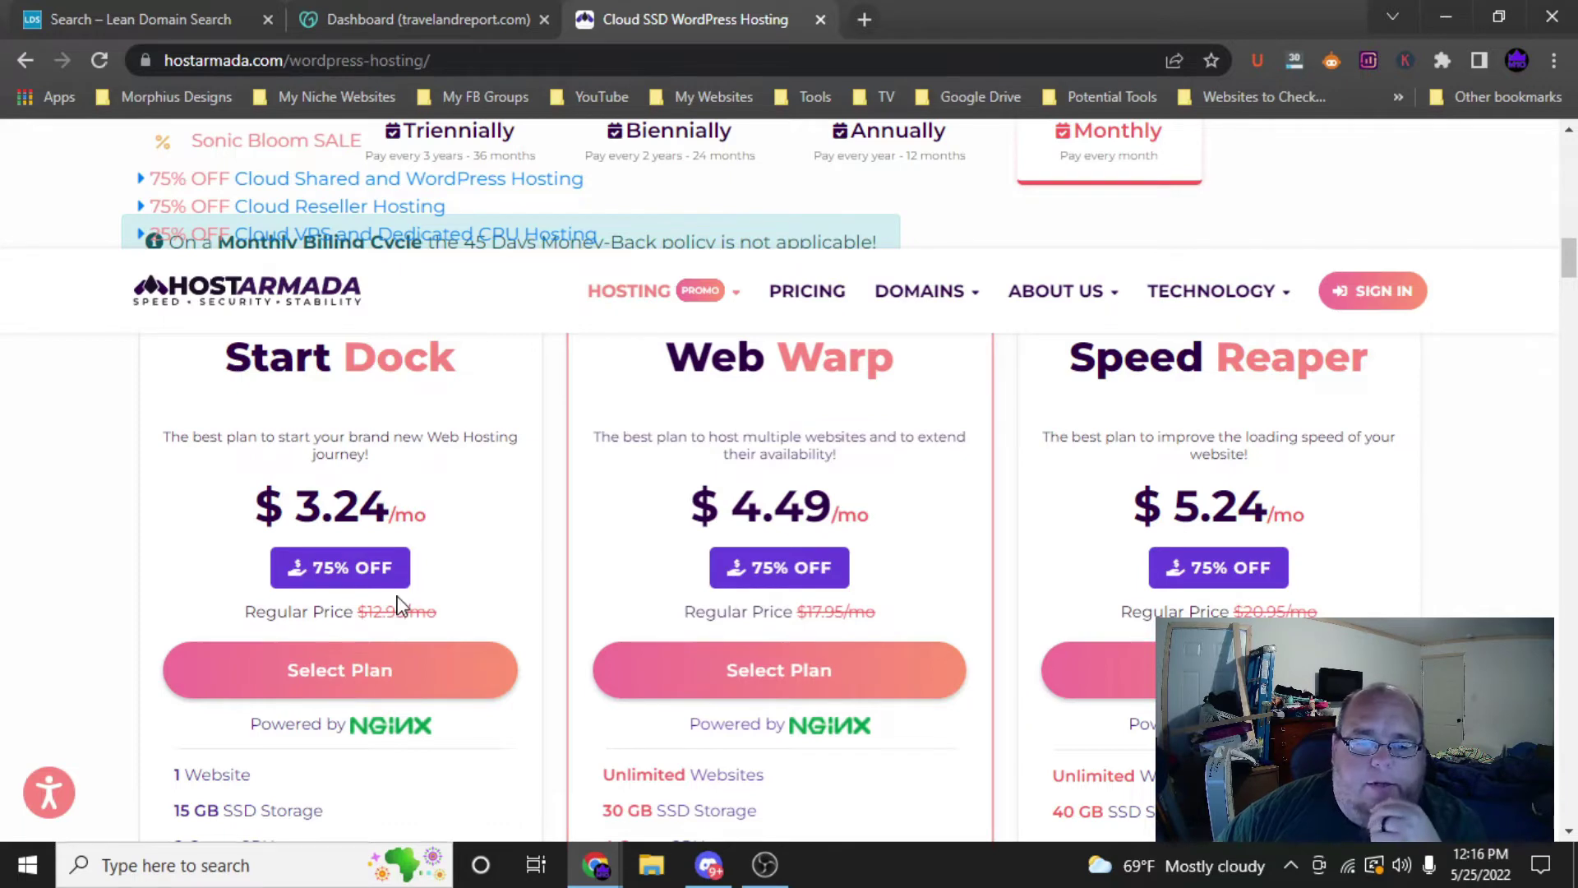
scroll(415, 587, down, 4)
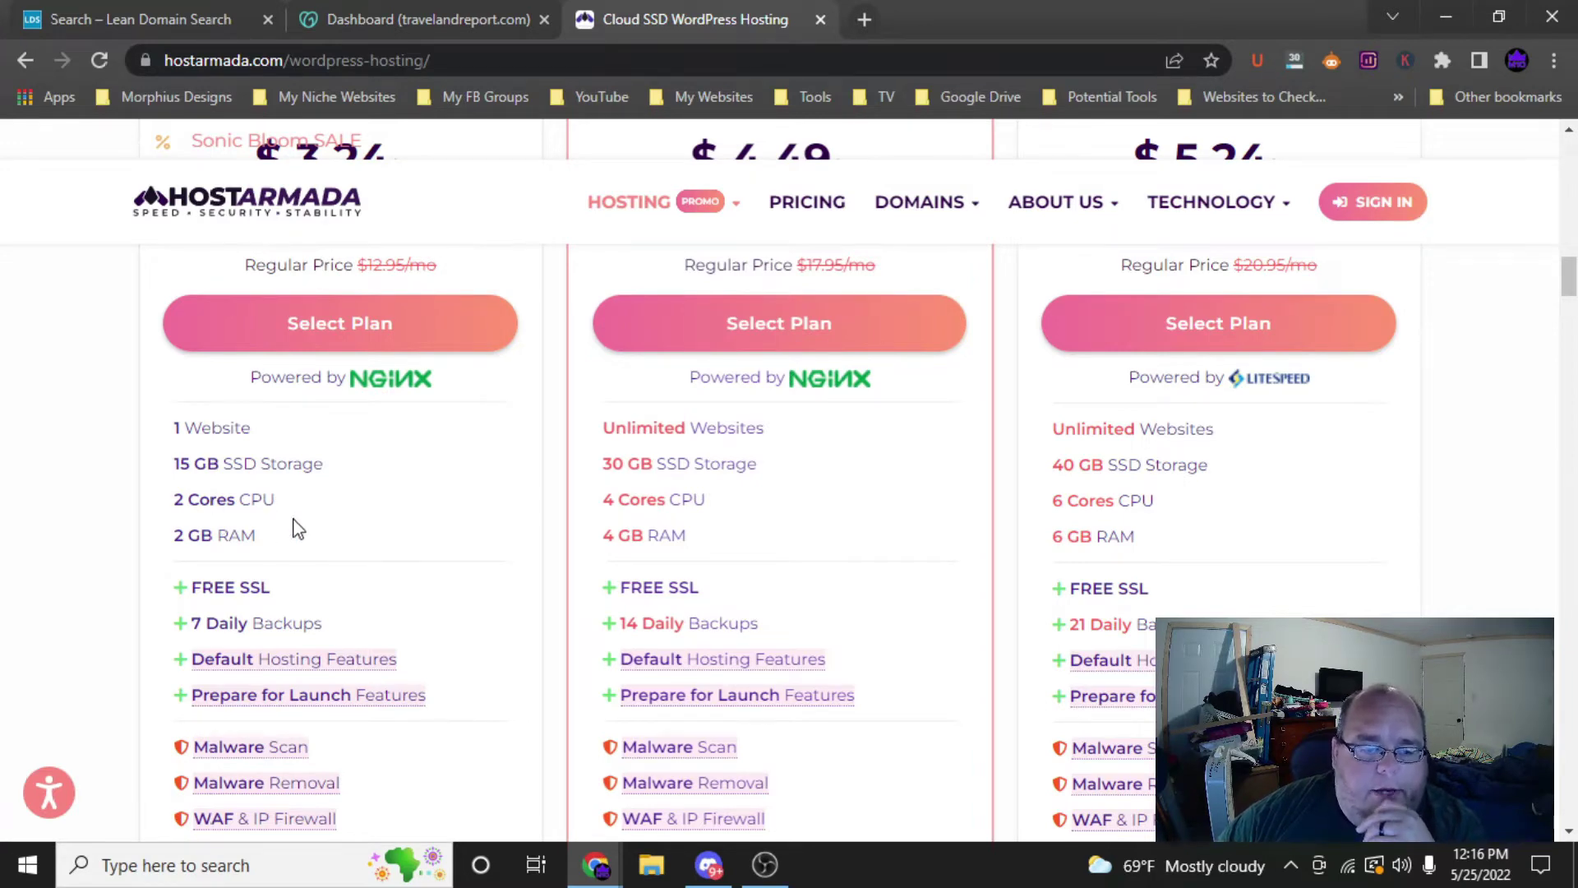
drag(293, 589, 168, 597)
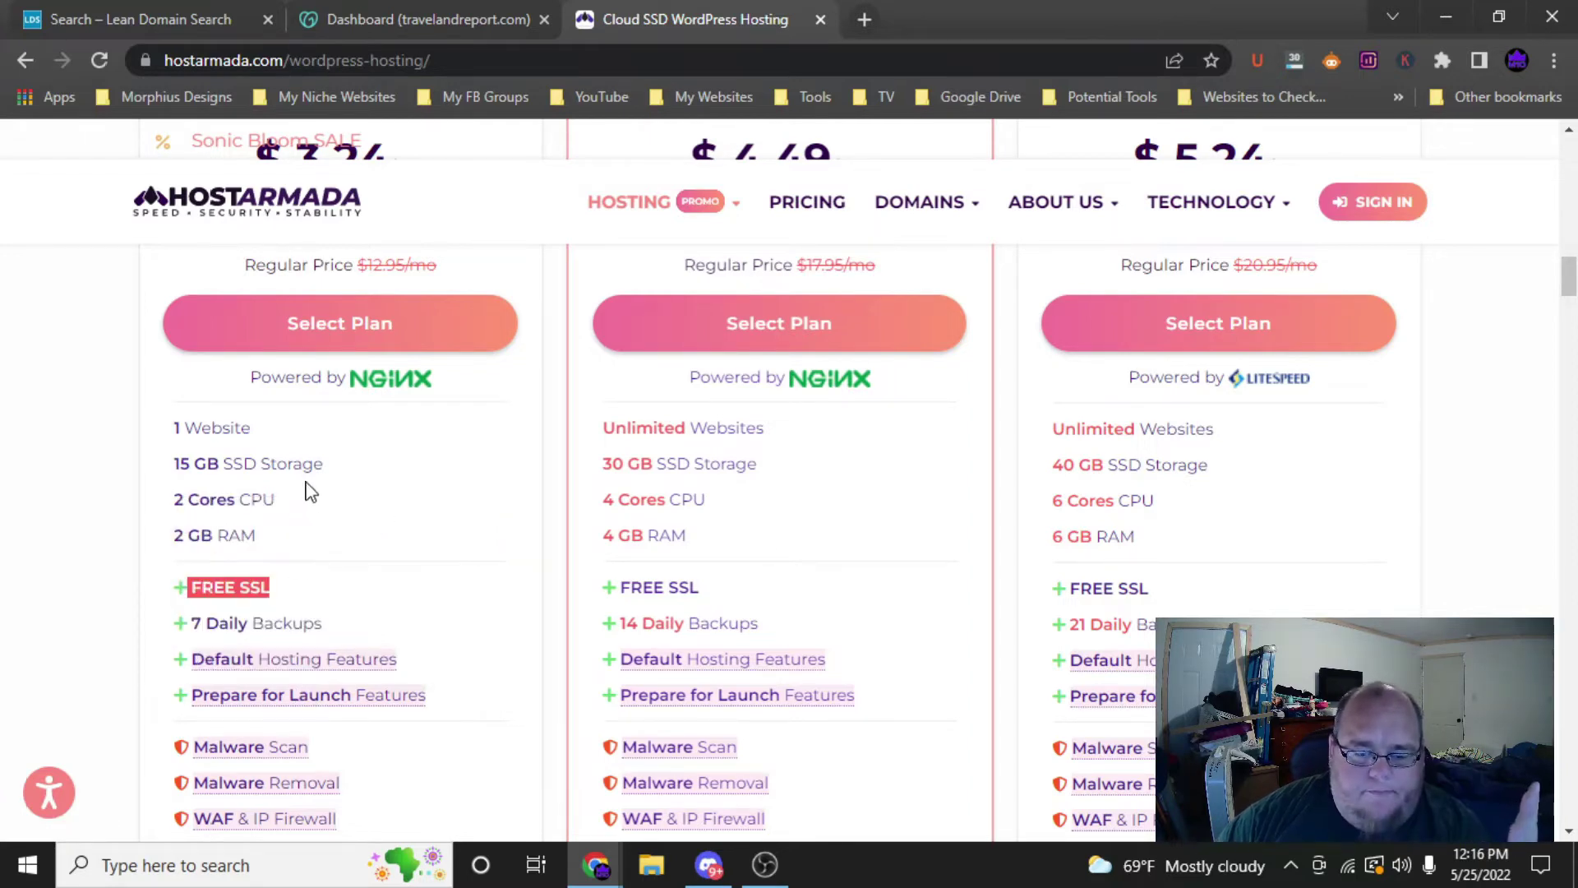
Highlight the Web Warp plan's 30 GB storage and 4 Cores CPU.
scroll(308, 493, down, 2)
scroll(308, 492, up, 2)
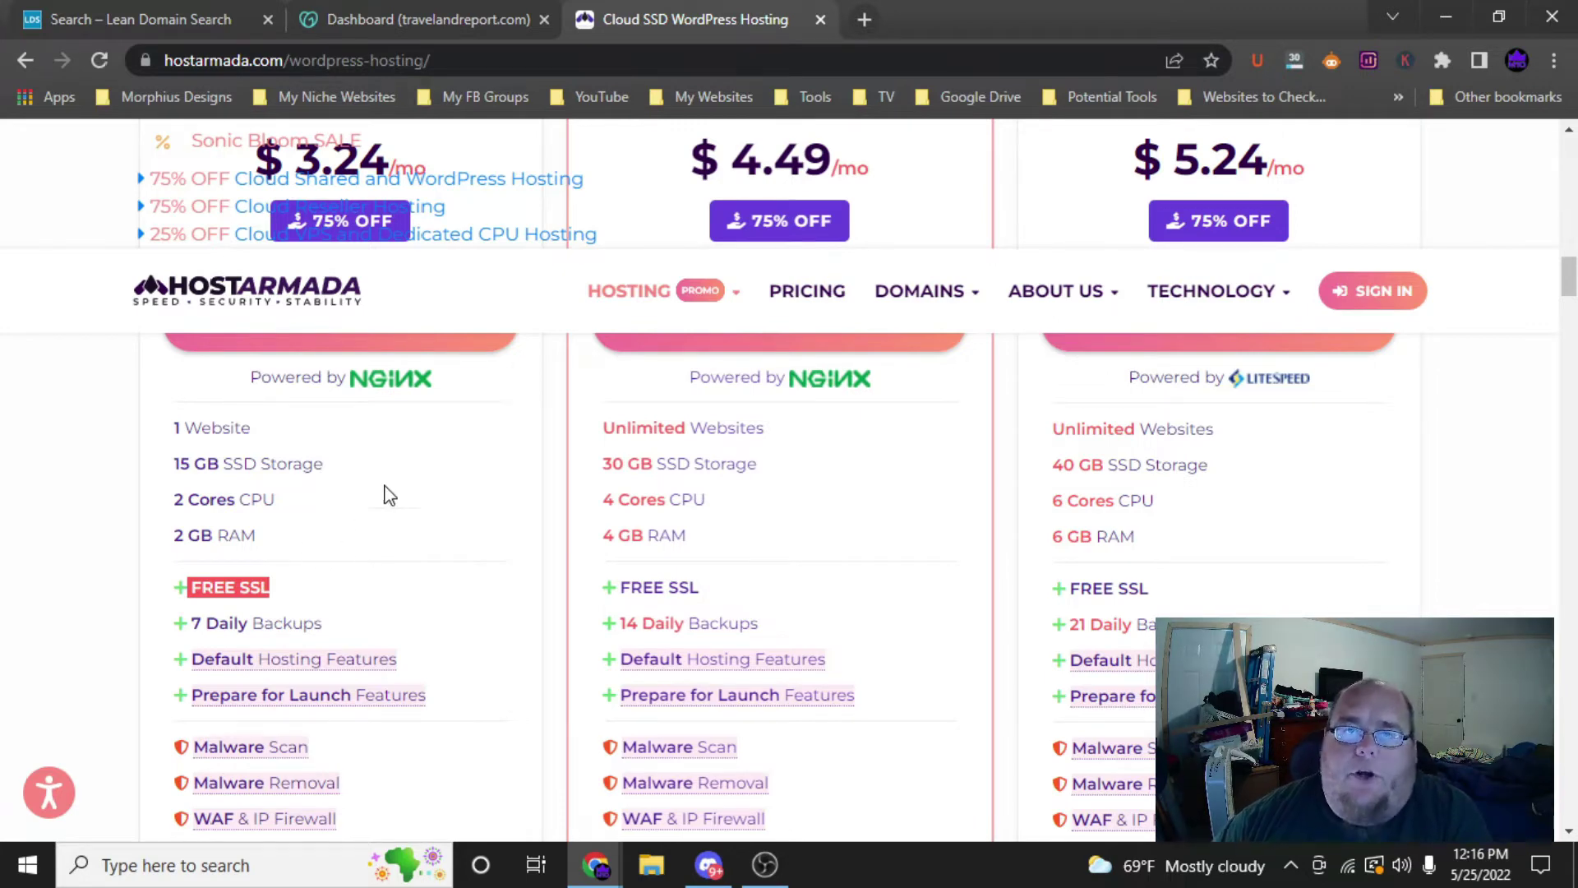
scroll(822, 542, up, 4)
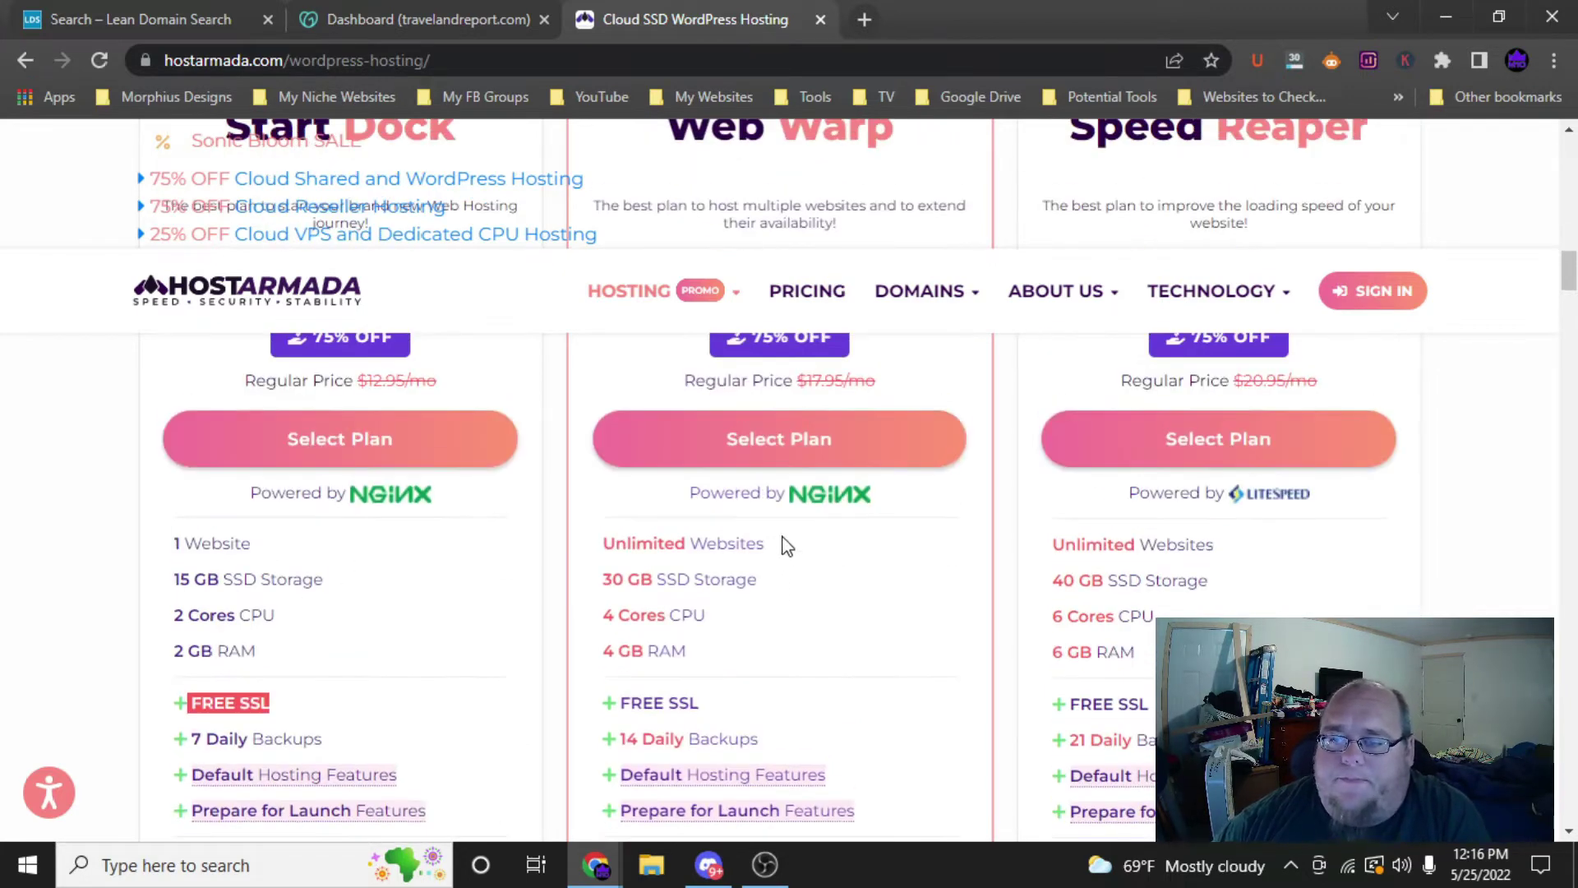
scroll(779, 539, down, 1)
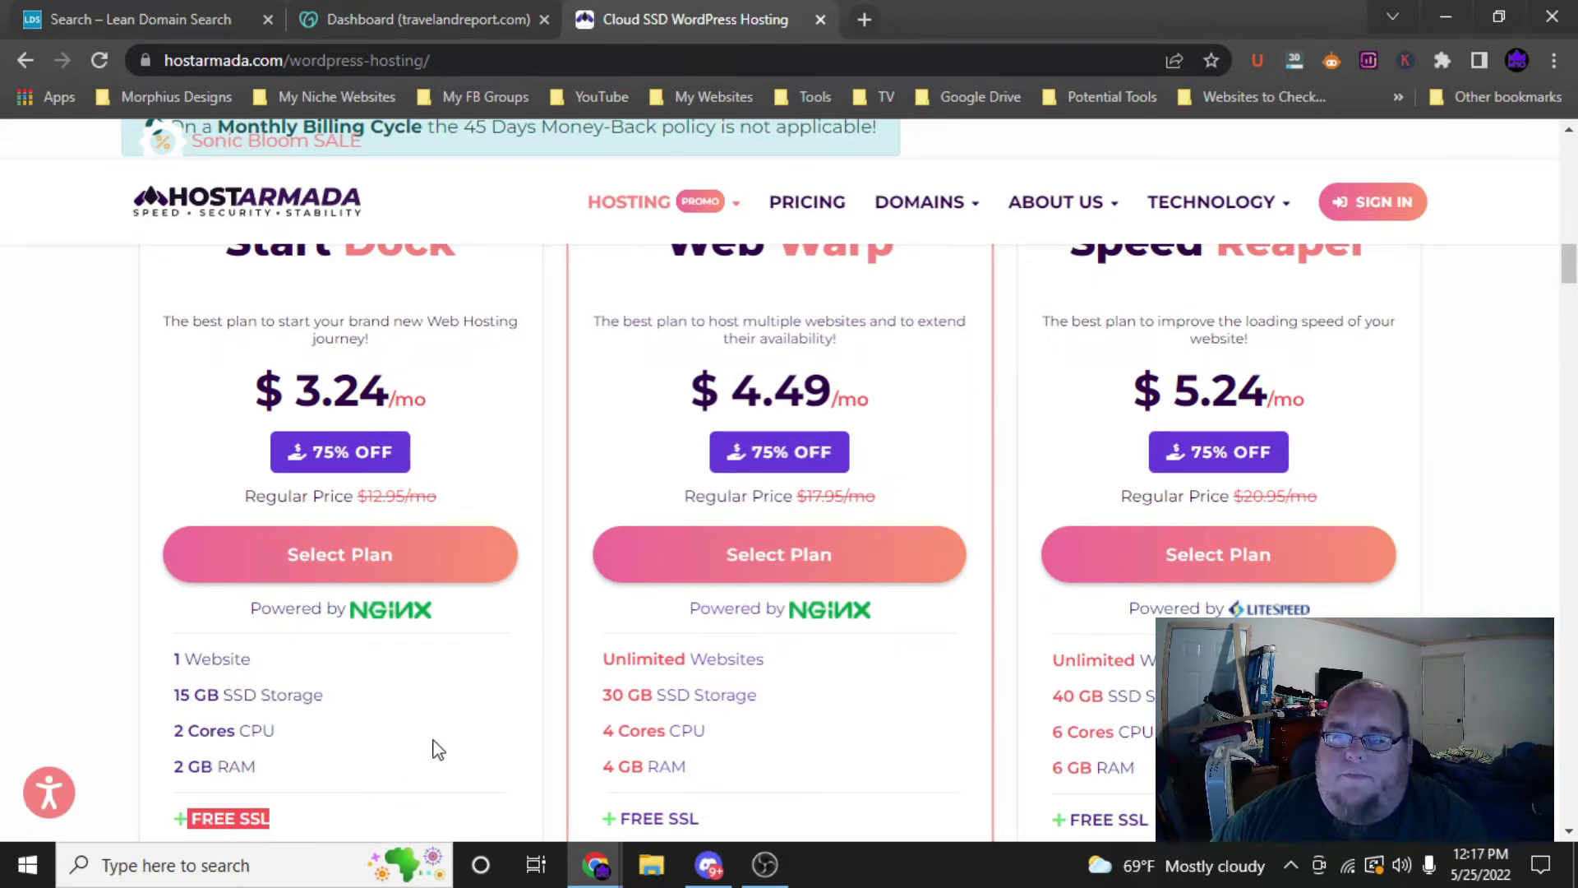
scroll(896, 626, up, 2)
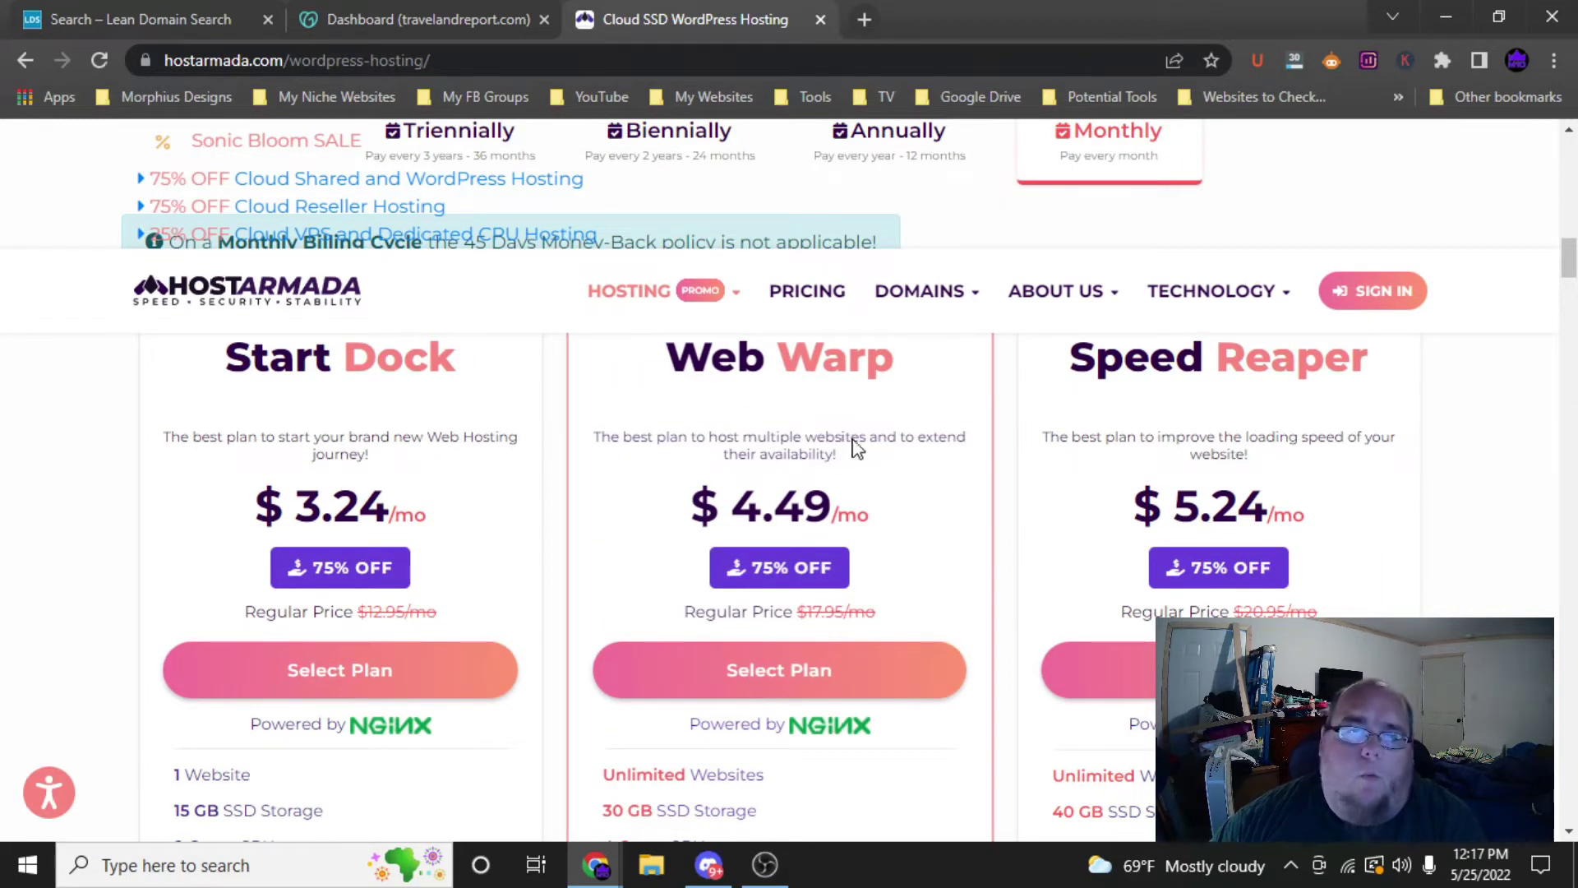
scroll(761, 602, down, 4)
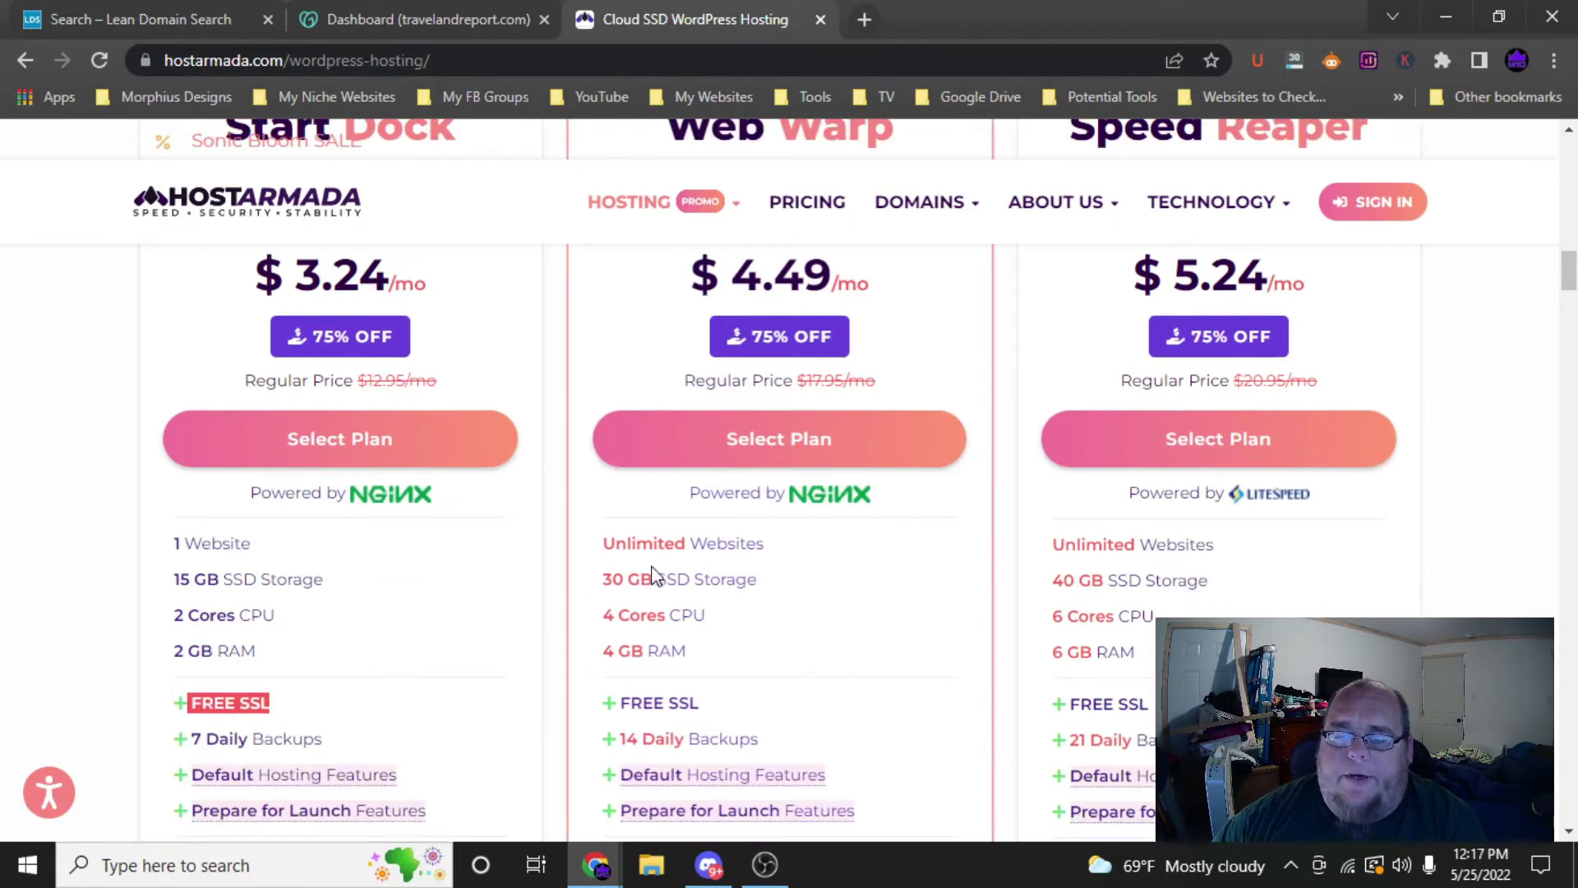
drag(605, 582, 769, 580)
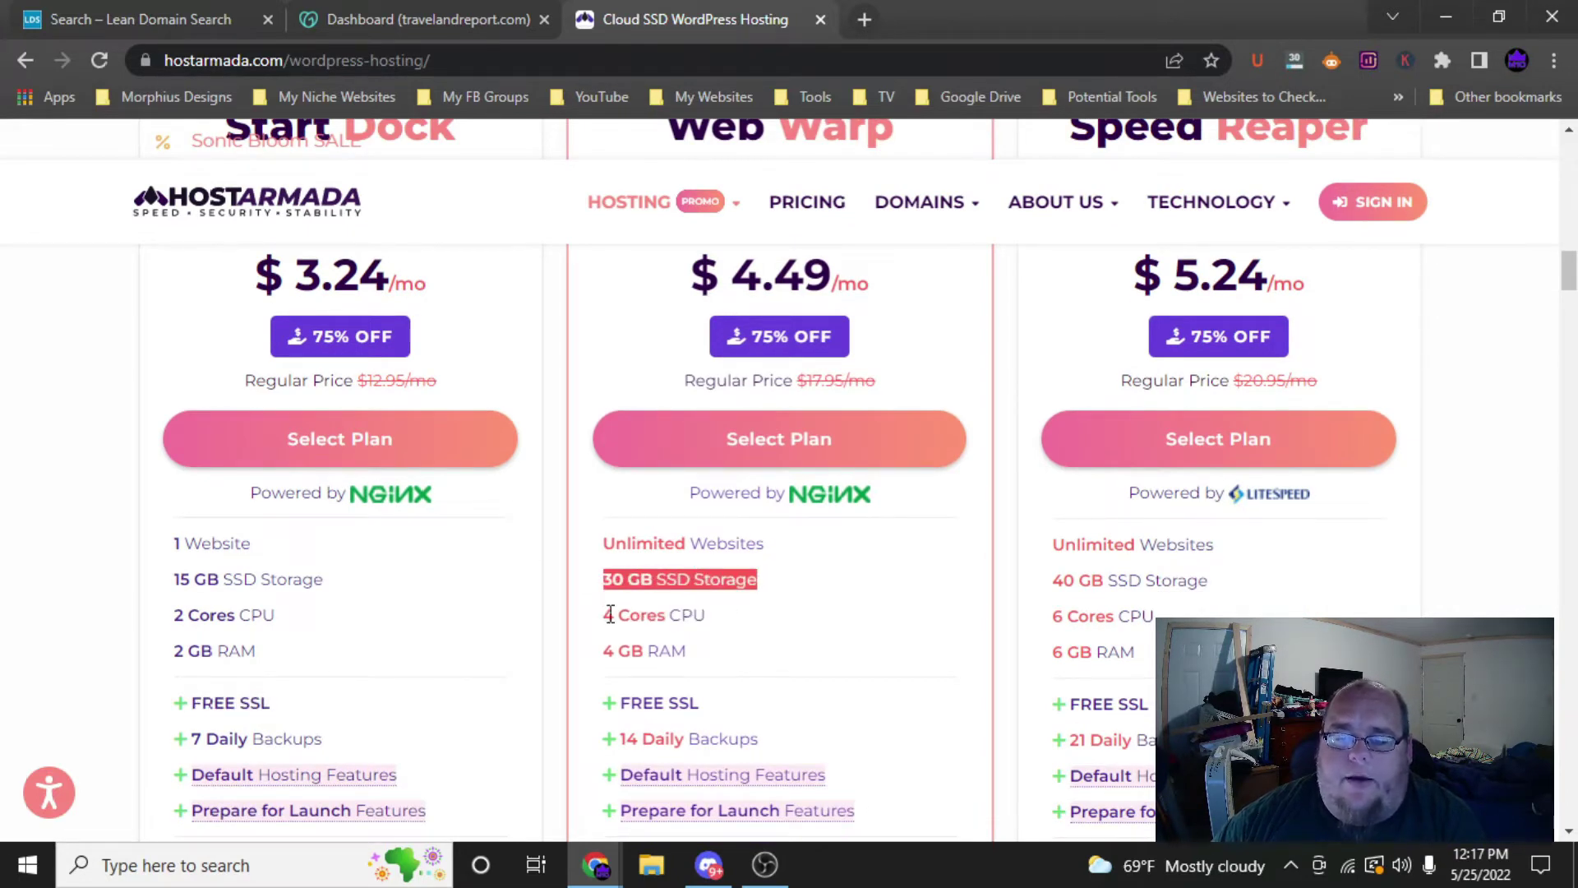
drag(609, 614, 709, 615)
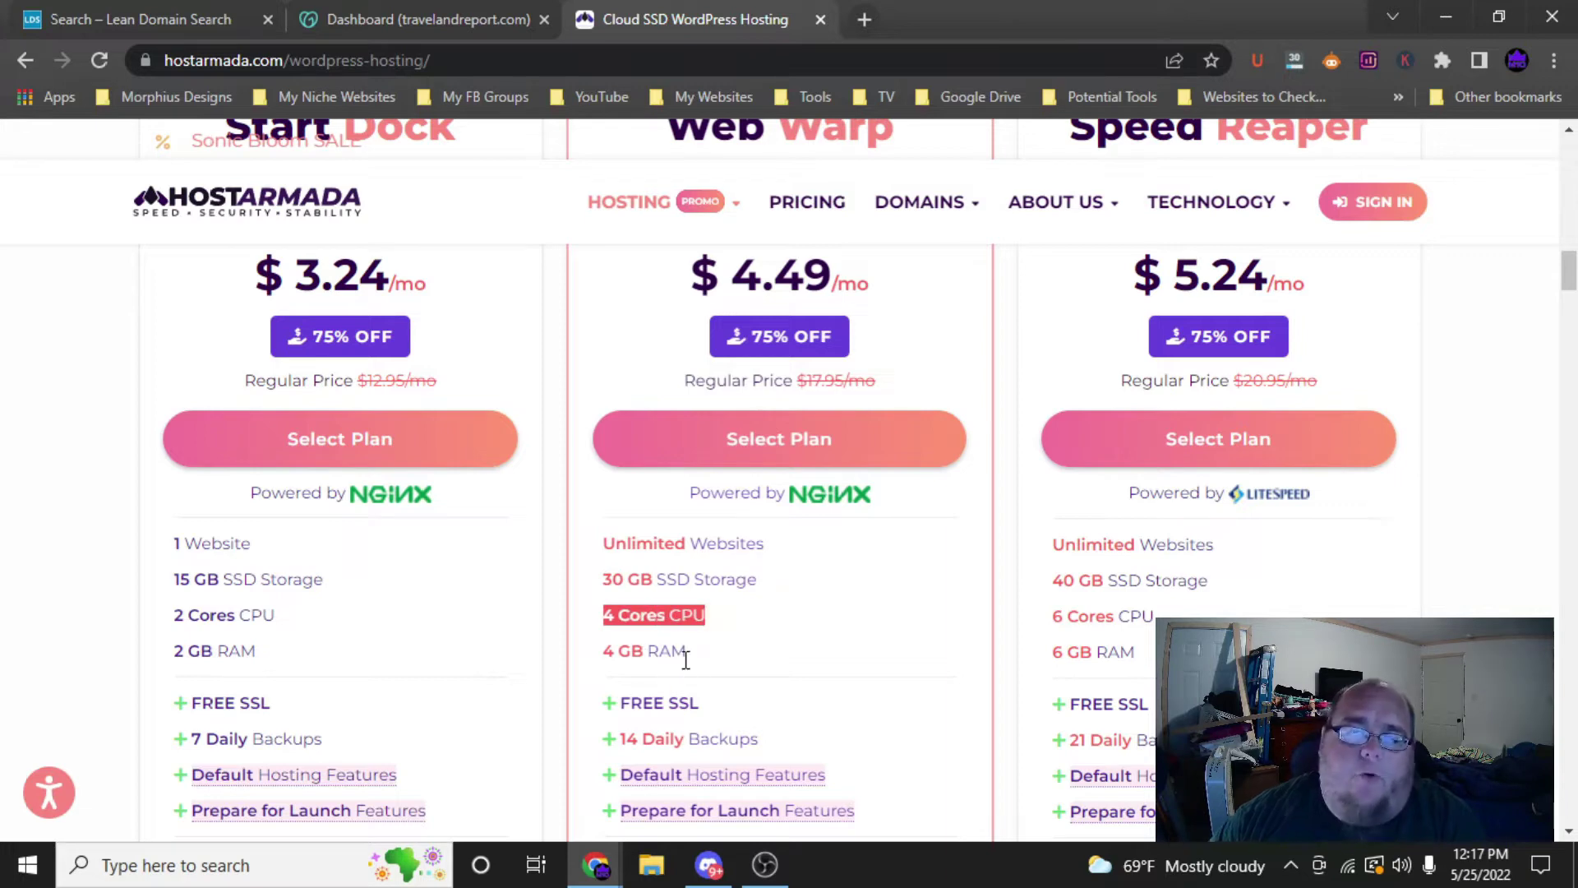
scroll(686, 658, down, 3)
scroll(772, 633, up, 1)
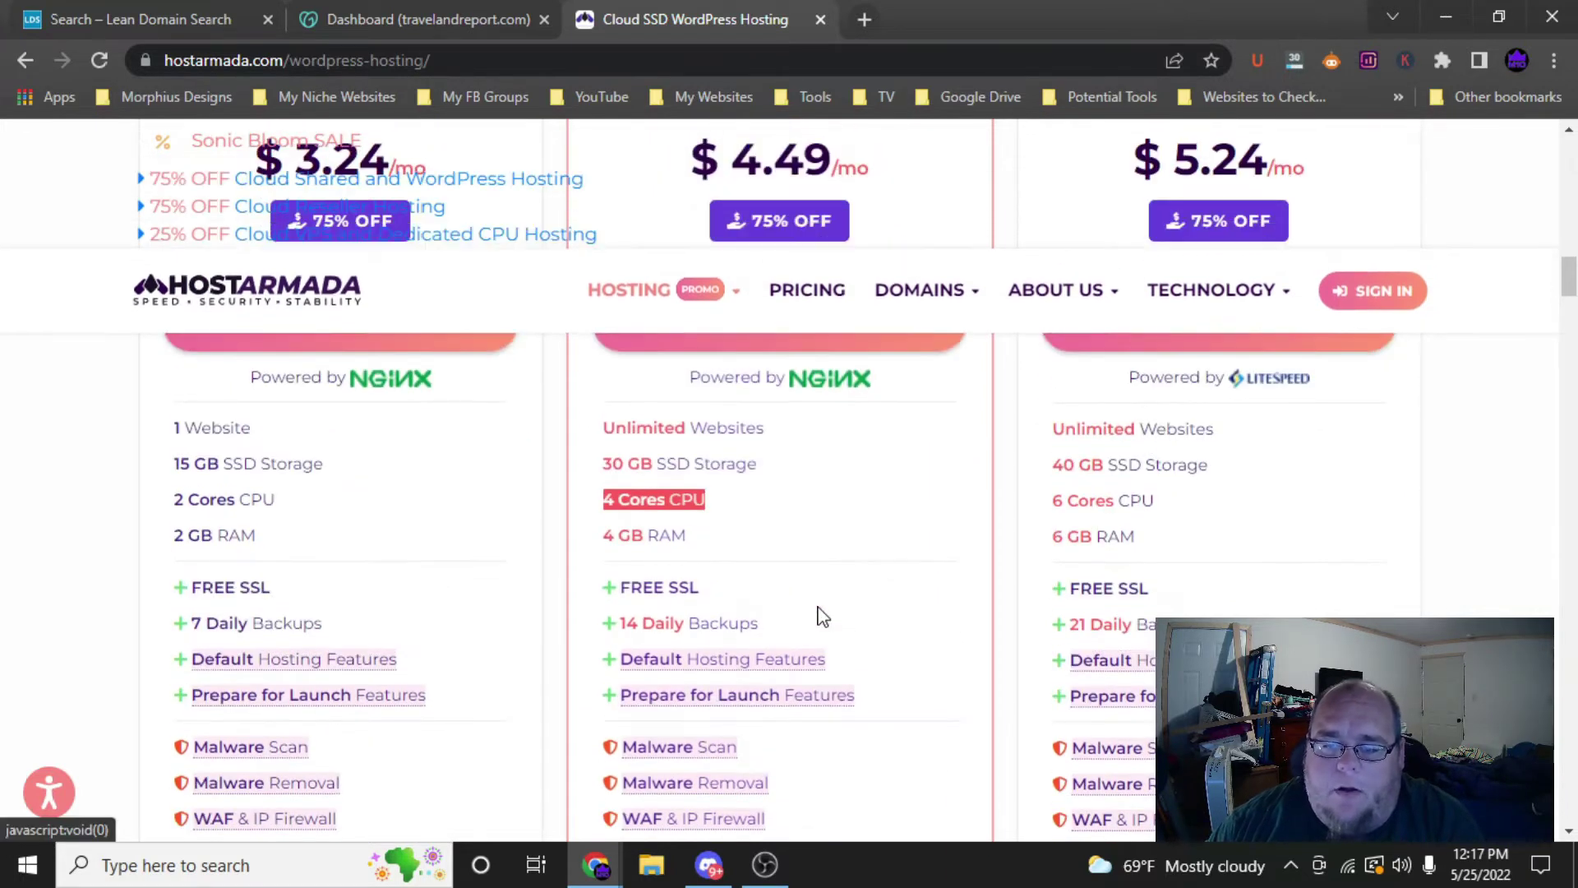
scroll(814, 609, up, 3)
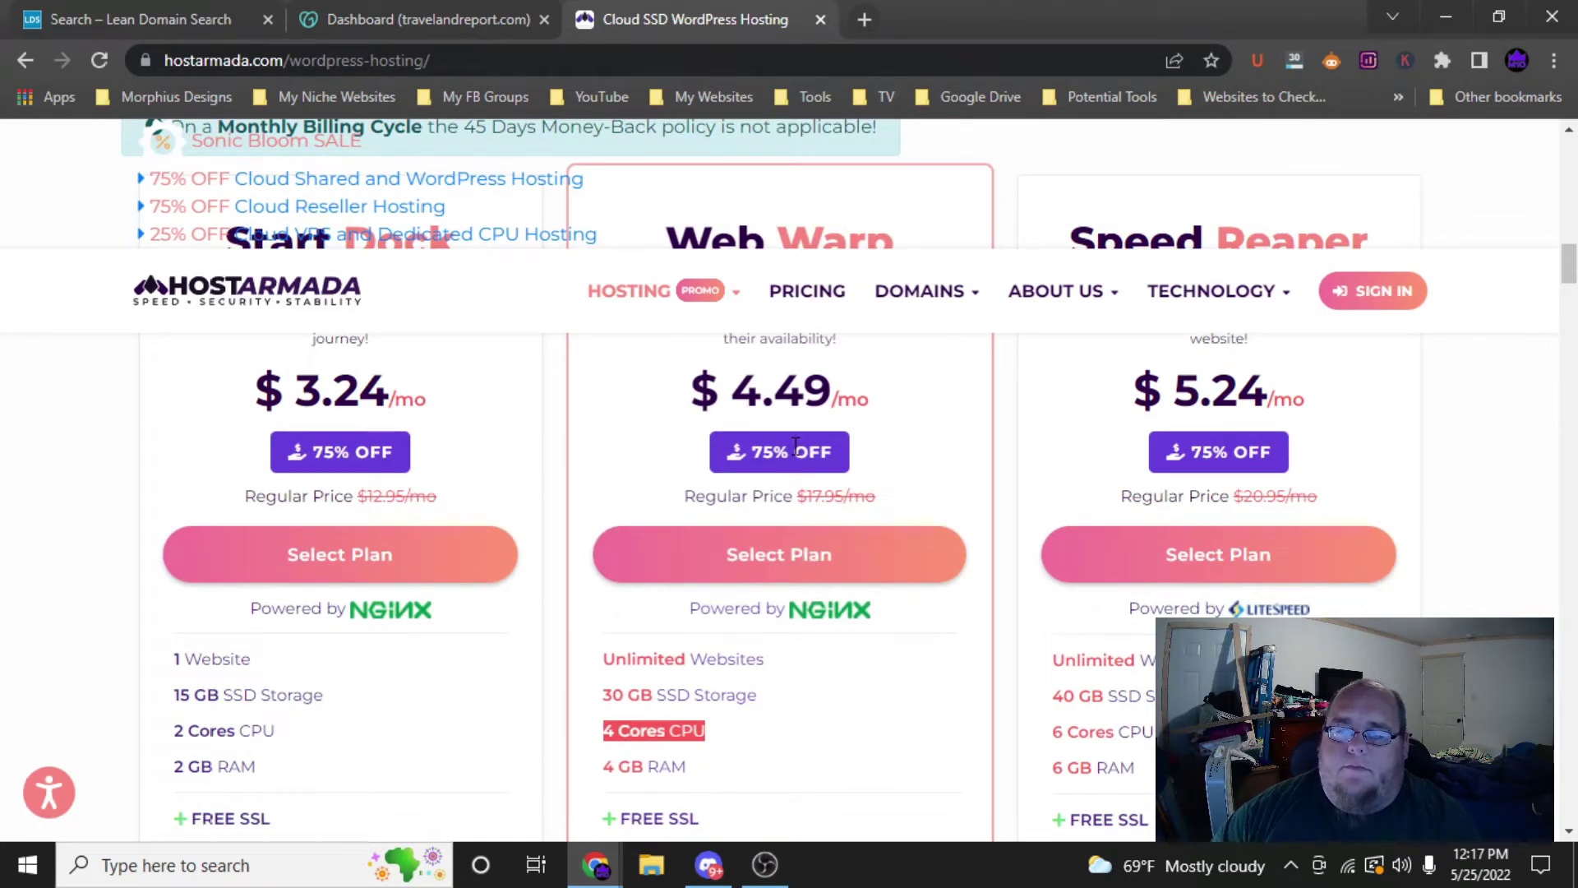
Select the Web Warp hosting plan.
click(805, 554)
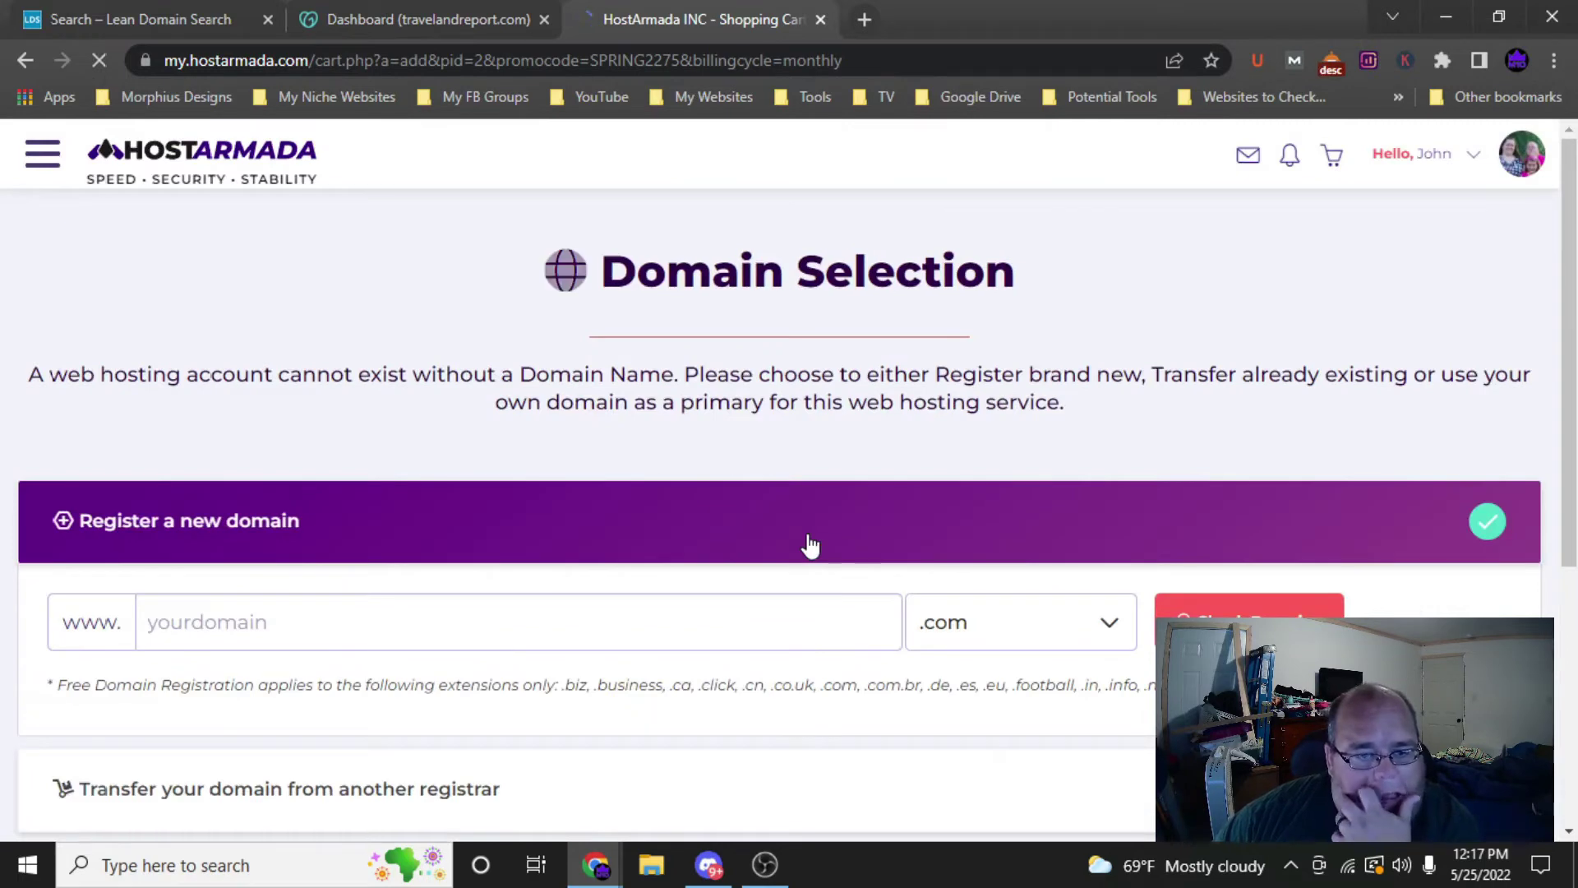
scroll(695, 577, down, 1)
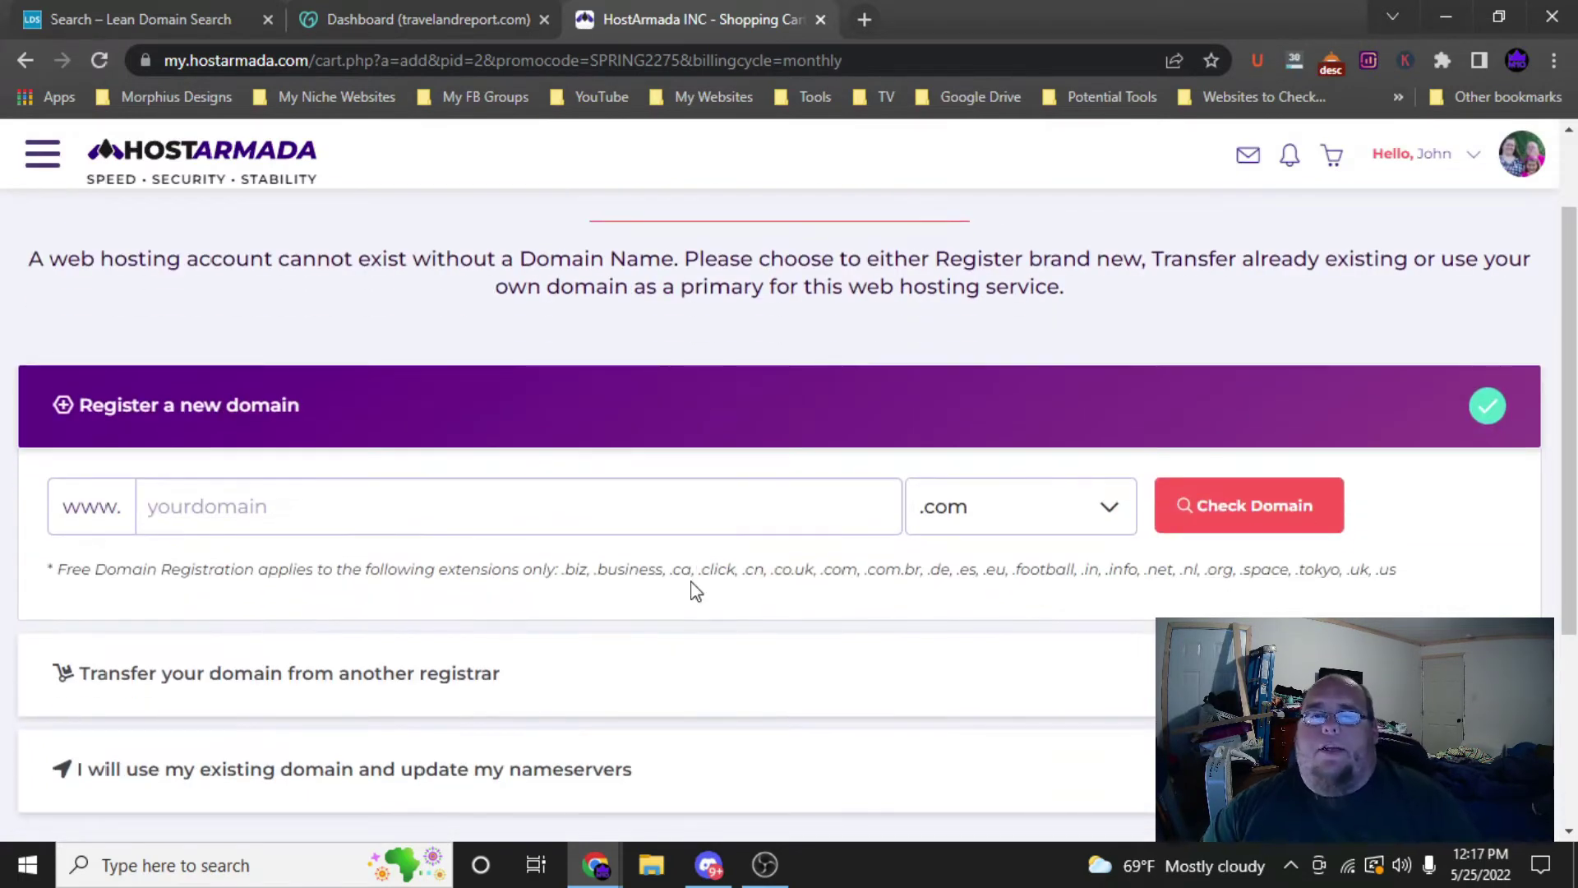
scroll(695, 579, up, 1)
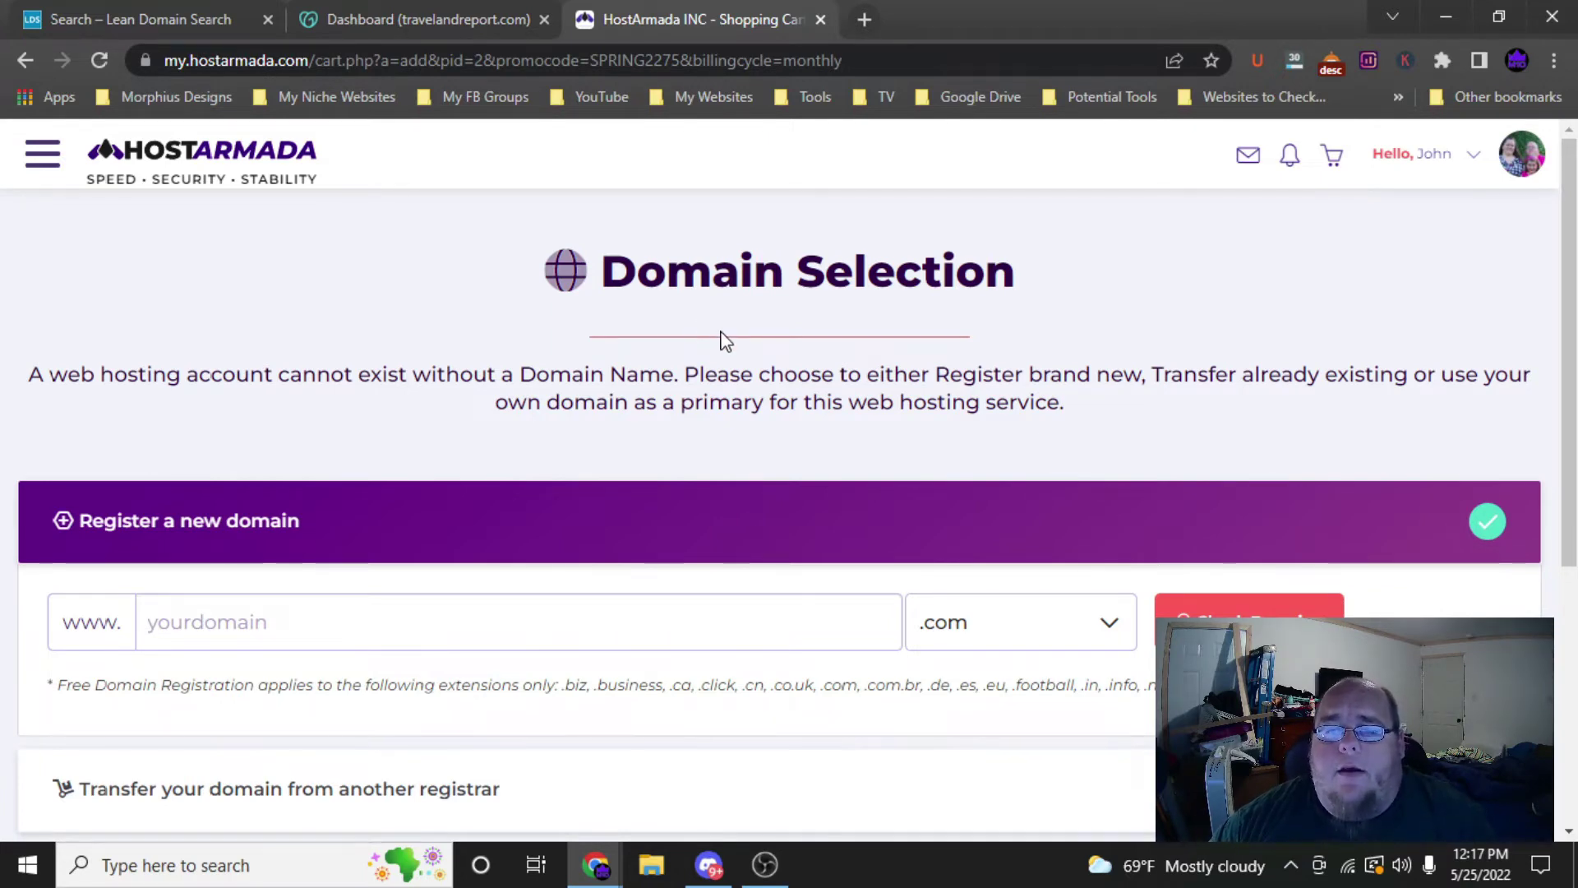
scroll(715, 349, down, 1)
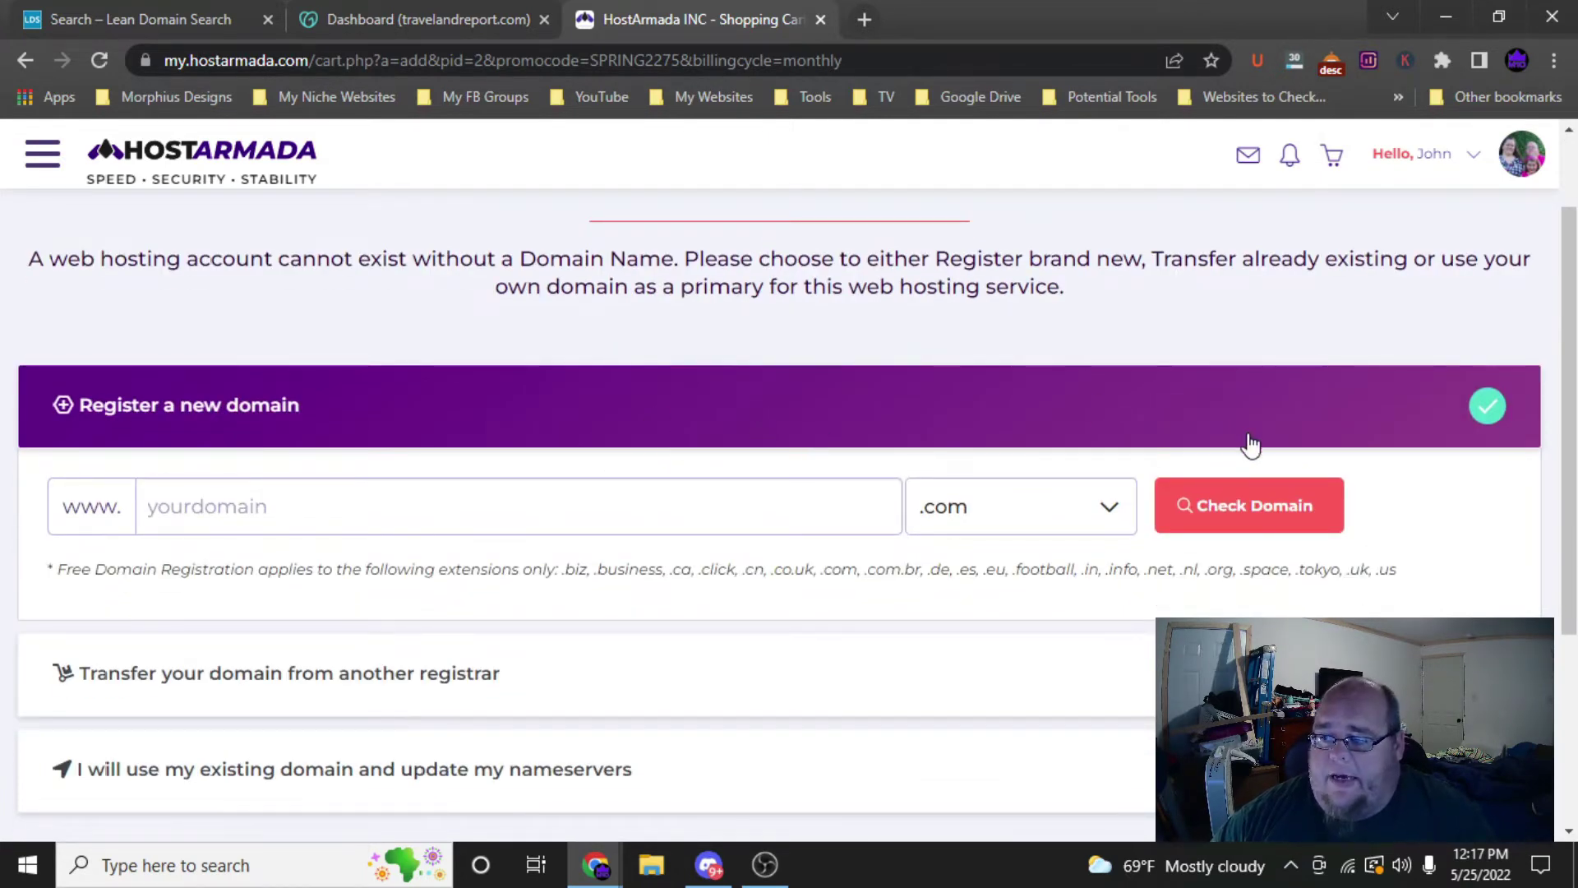
scroll(329, 738, down, 2)
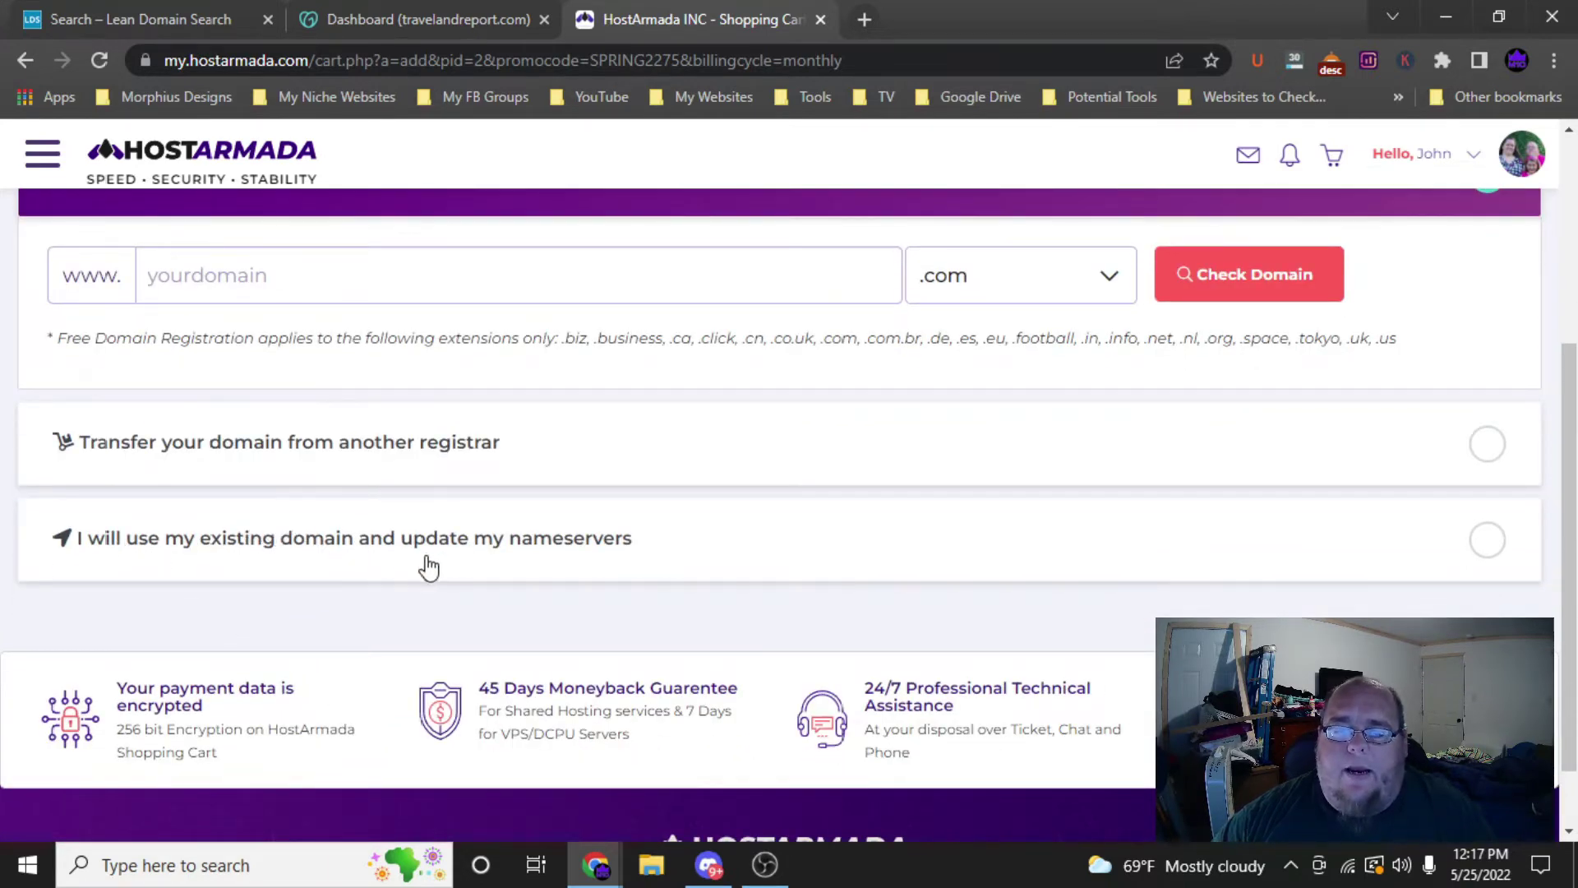
Choose an existing domain, enter travelandreport with the com extension, and check it.
click(538, 561)
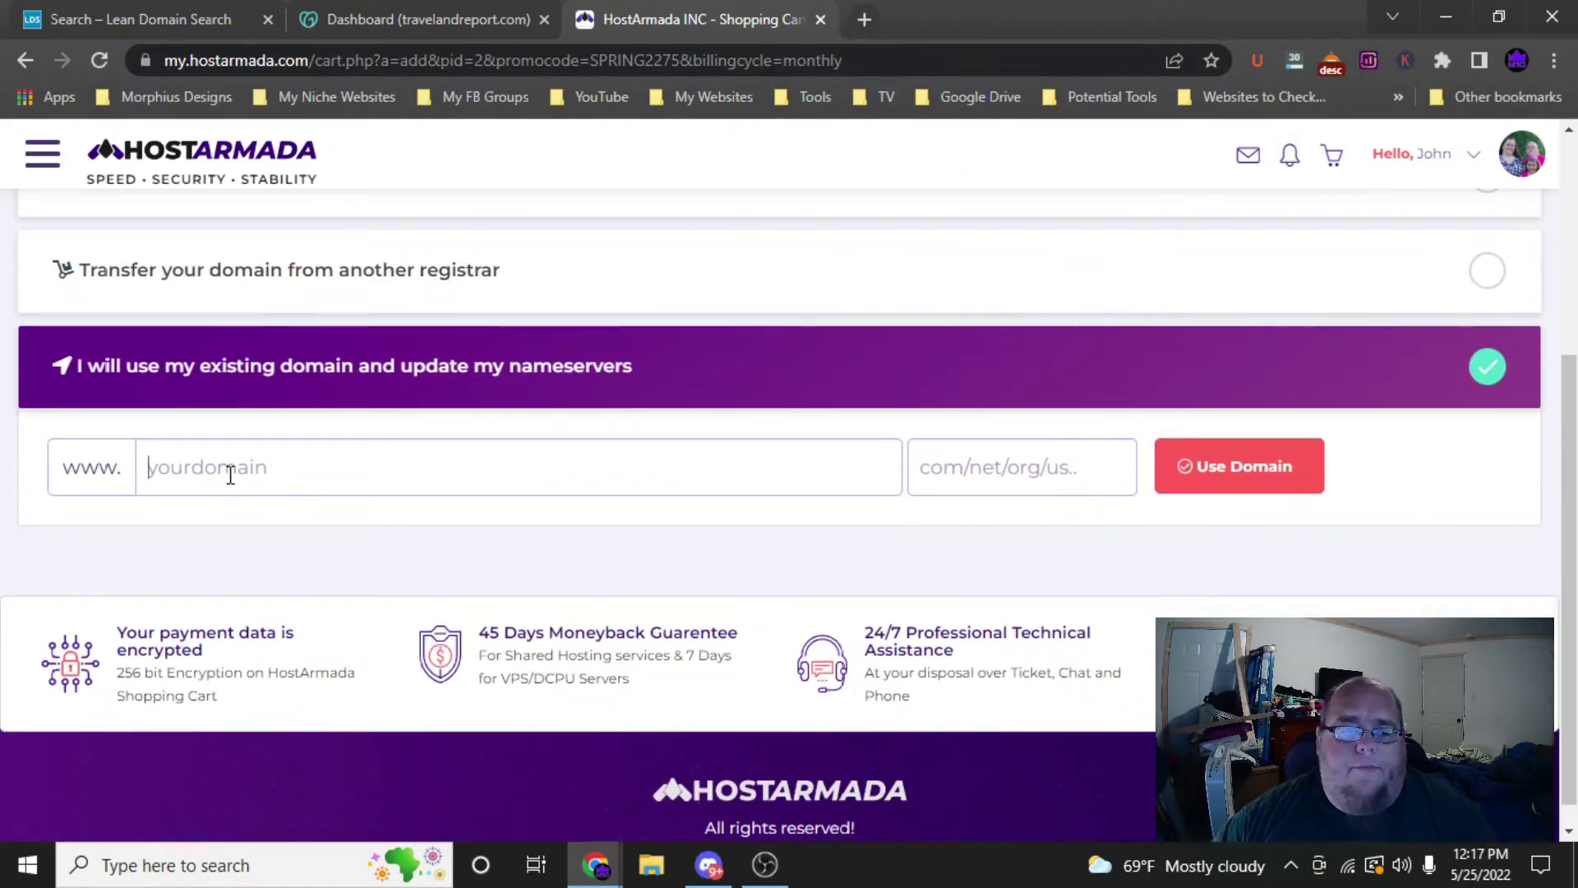
click(230, 476)
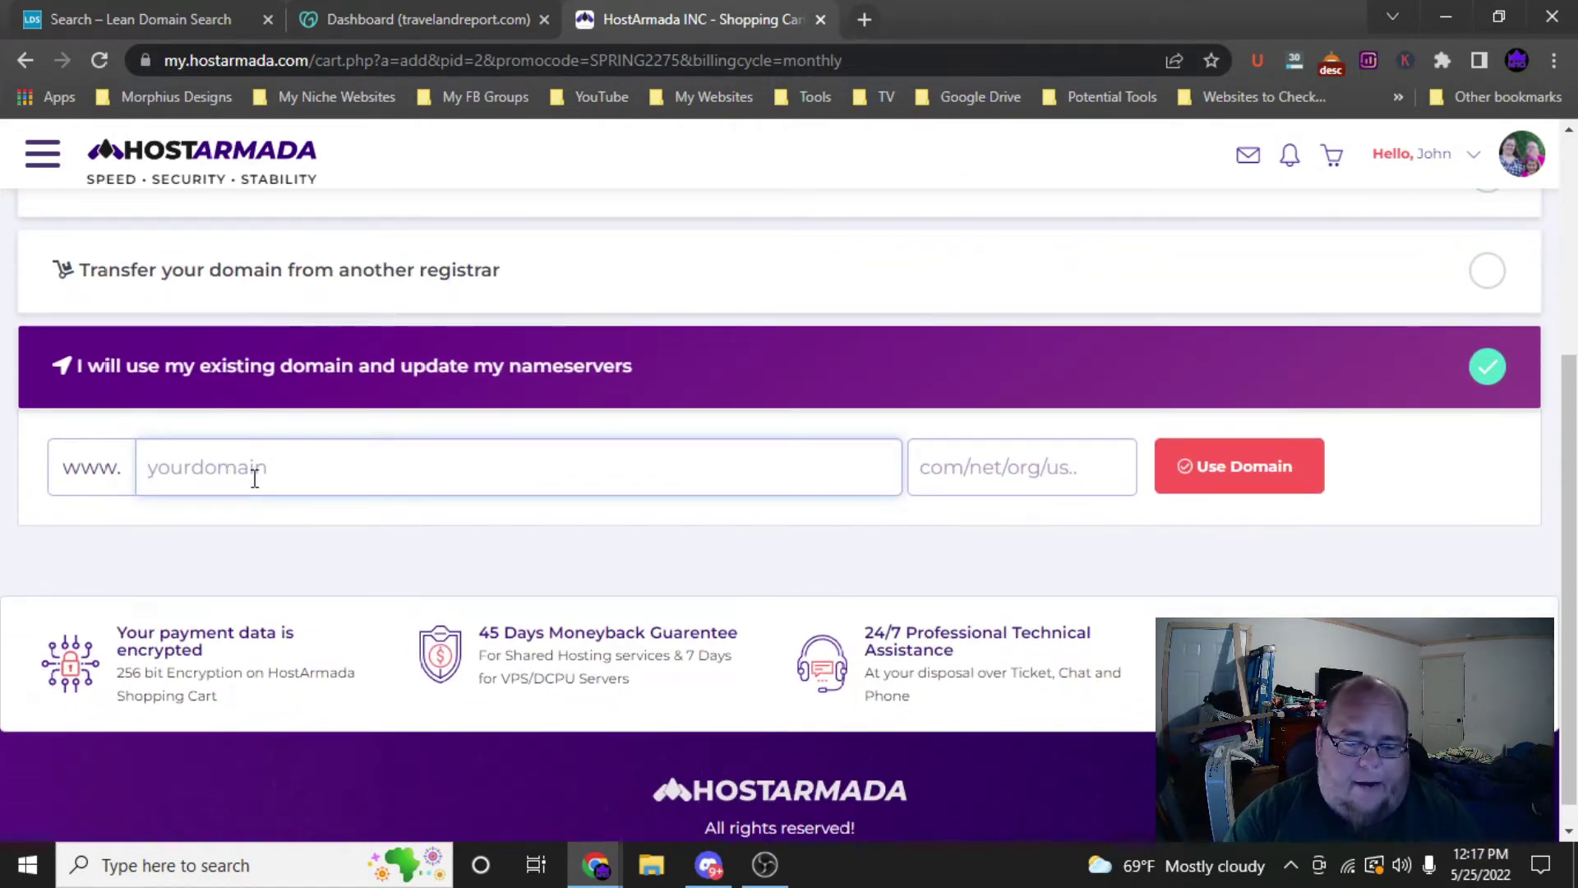
text(travelandreport)
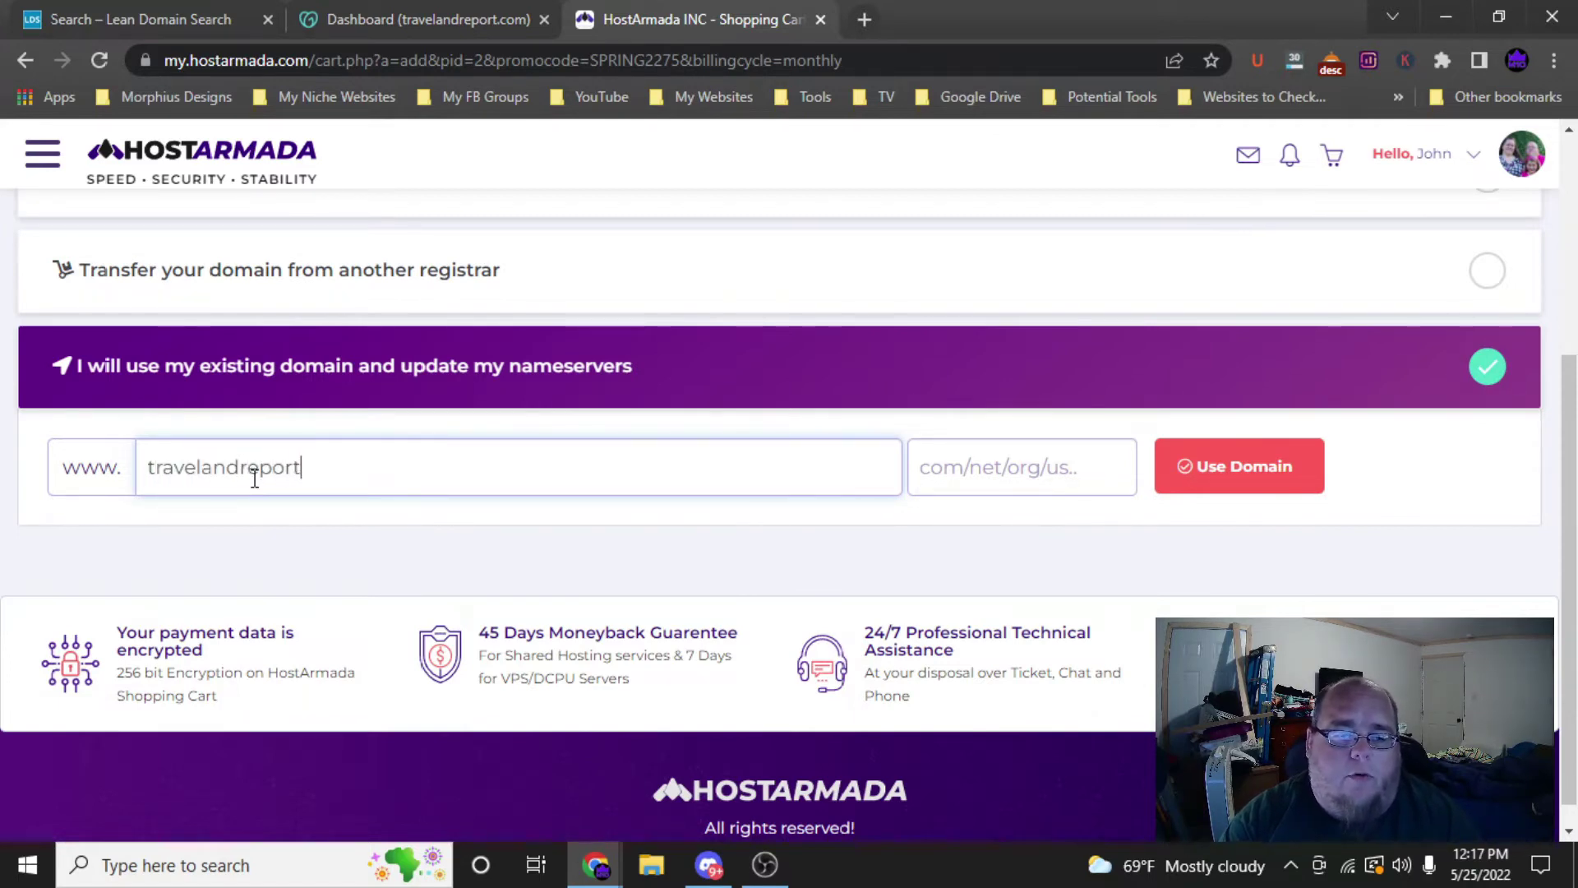
text(.com)
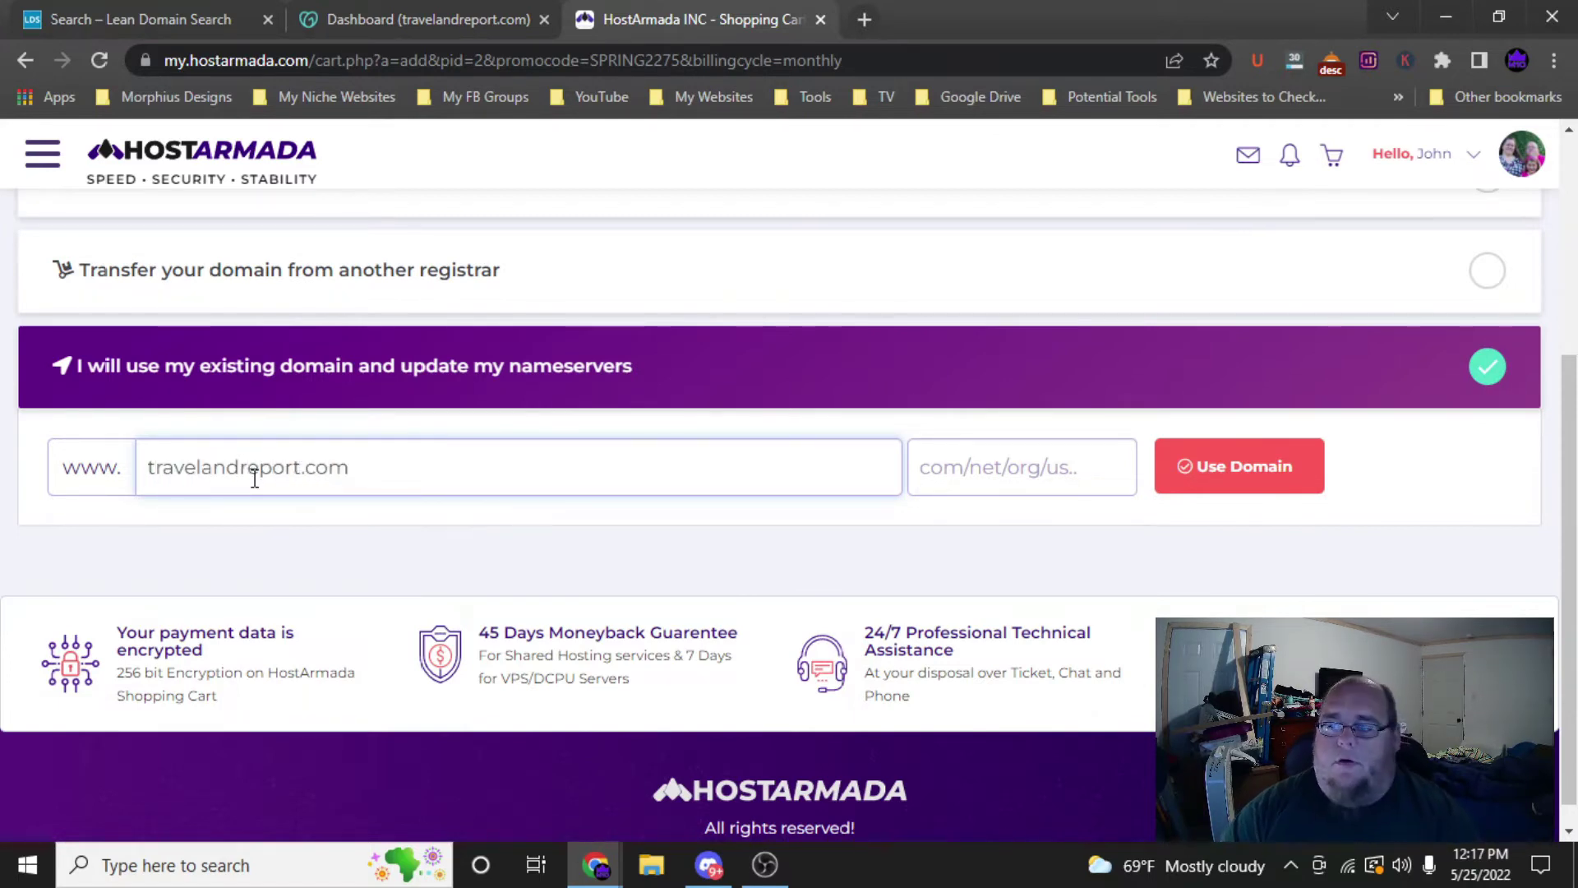
key(BackSpace)
key(BackSpace)
key(BackSpace)
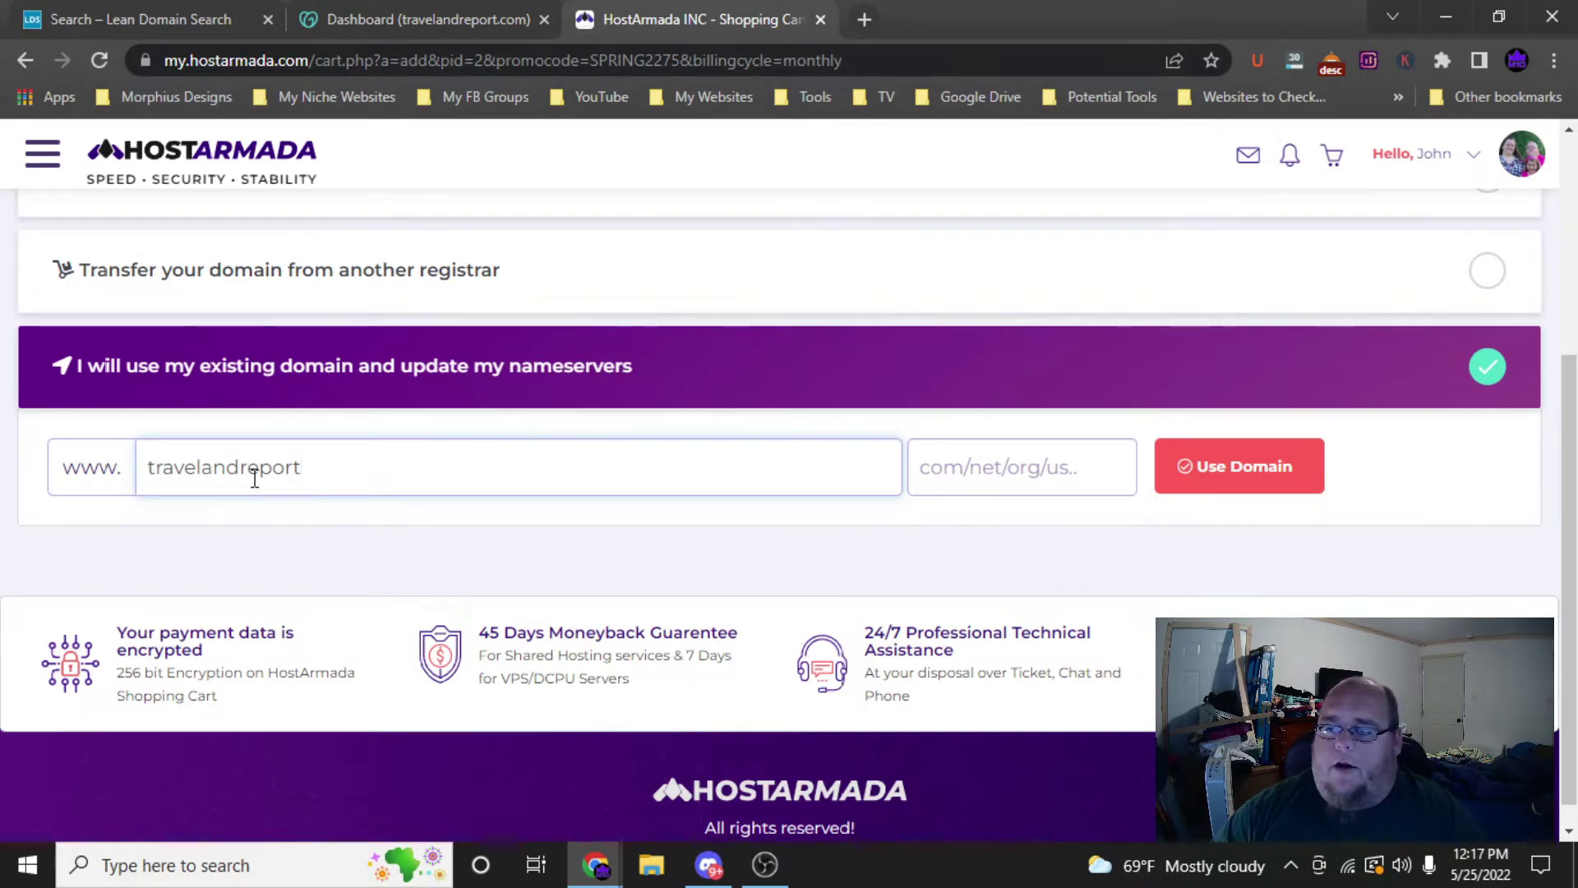
click(958, 453)
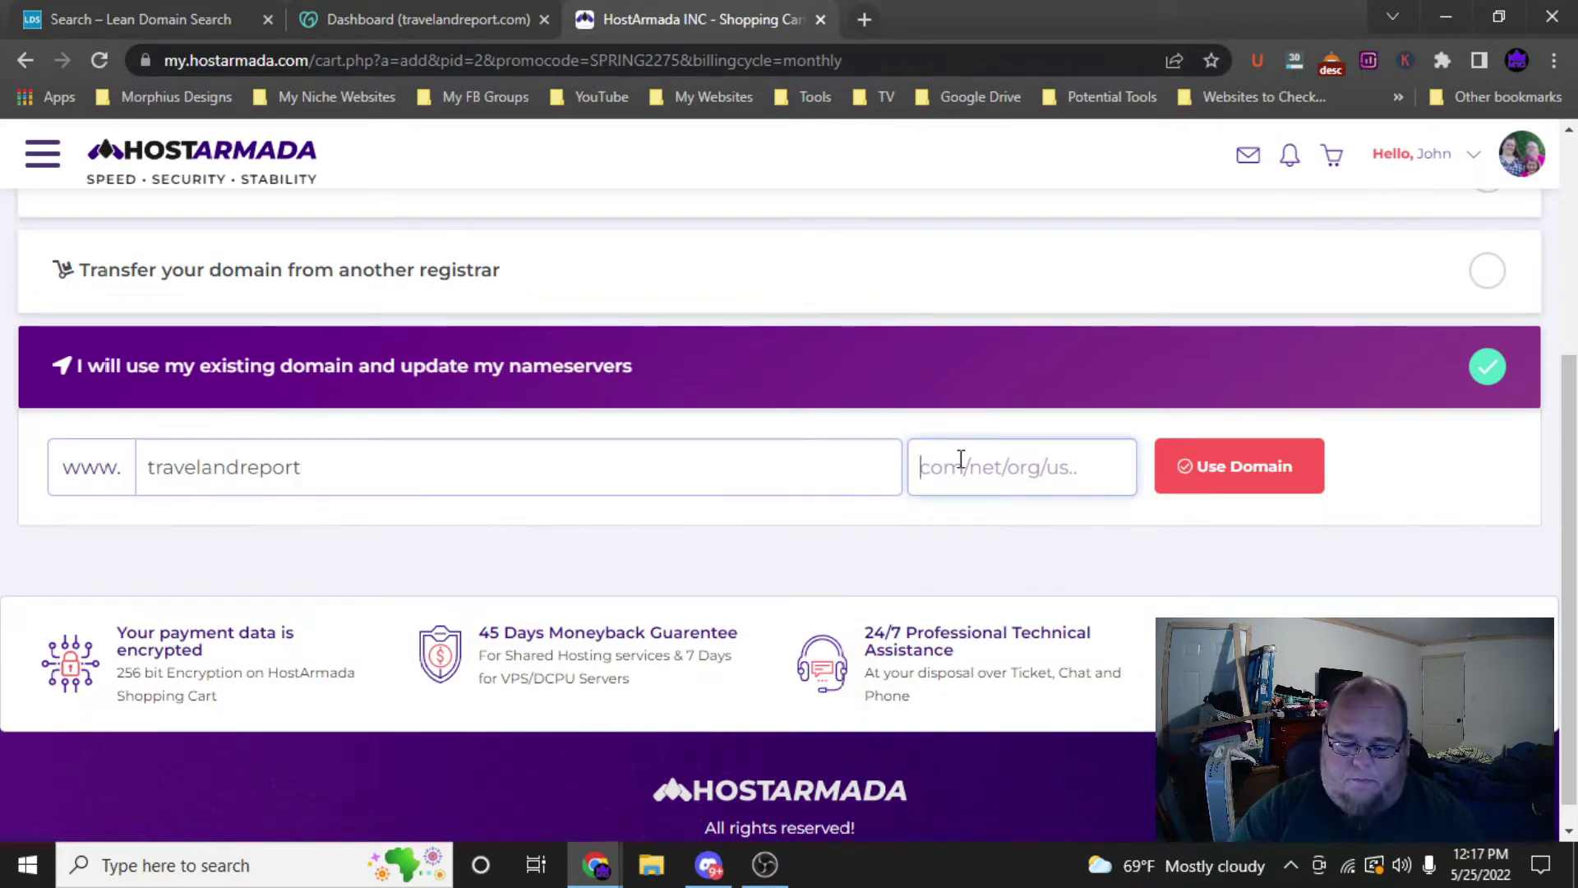
text(com)
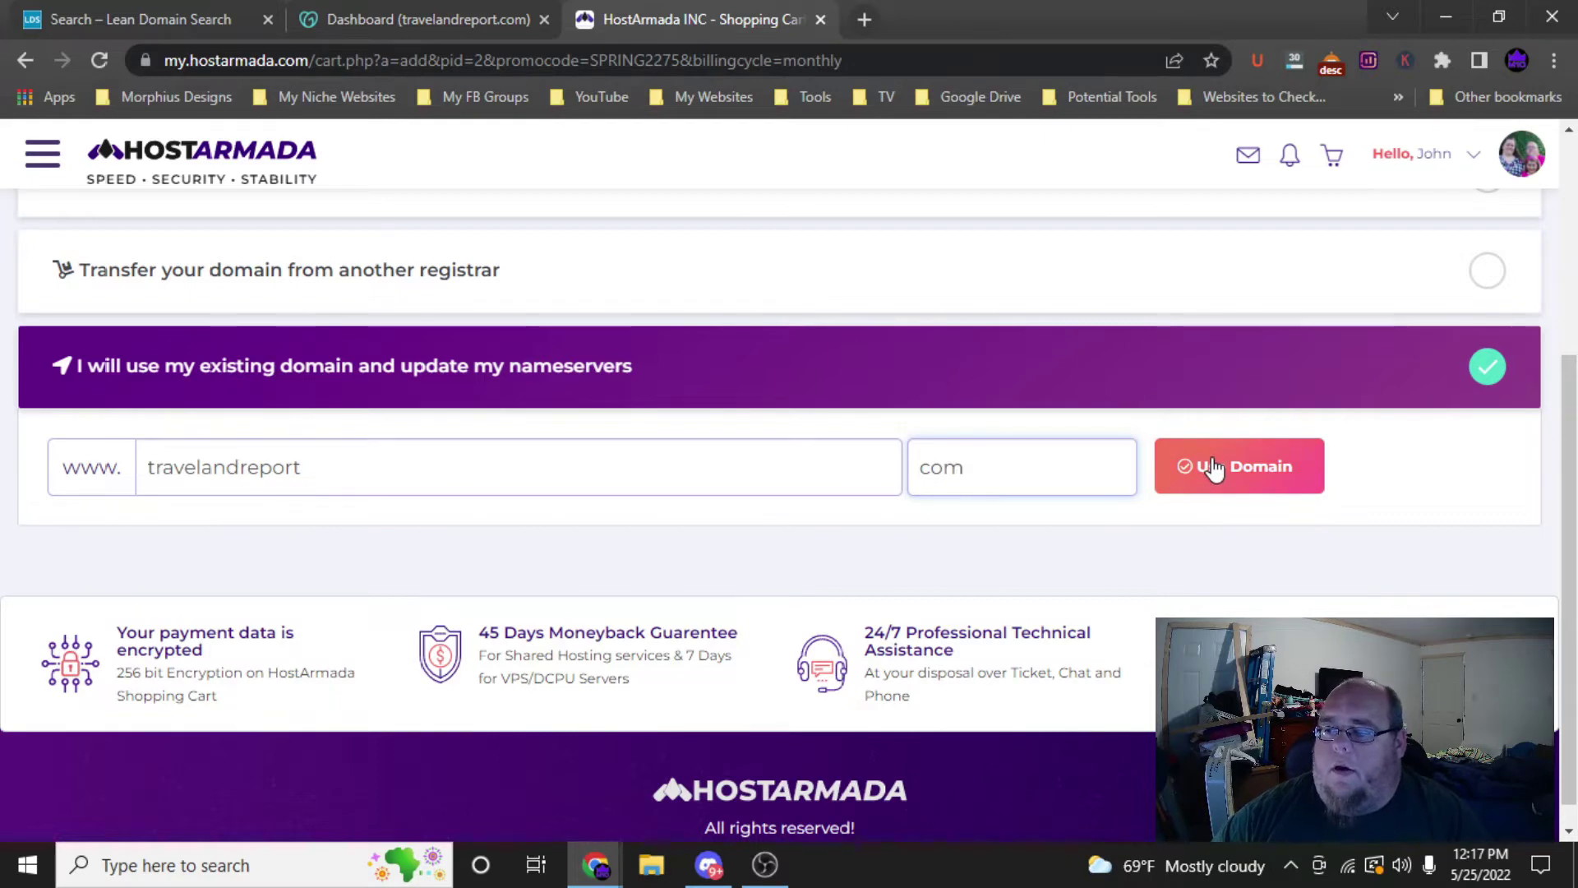
click(1212, 462)
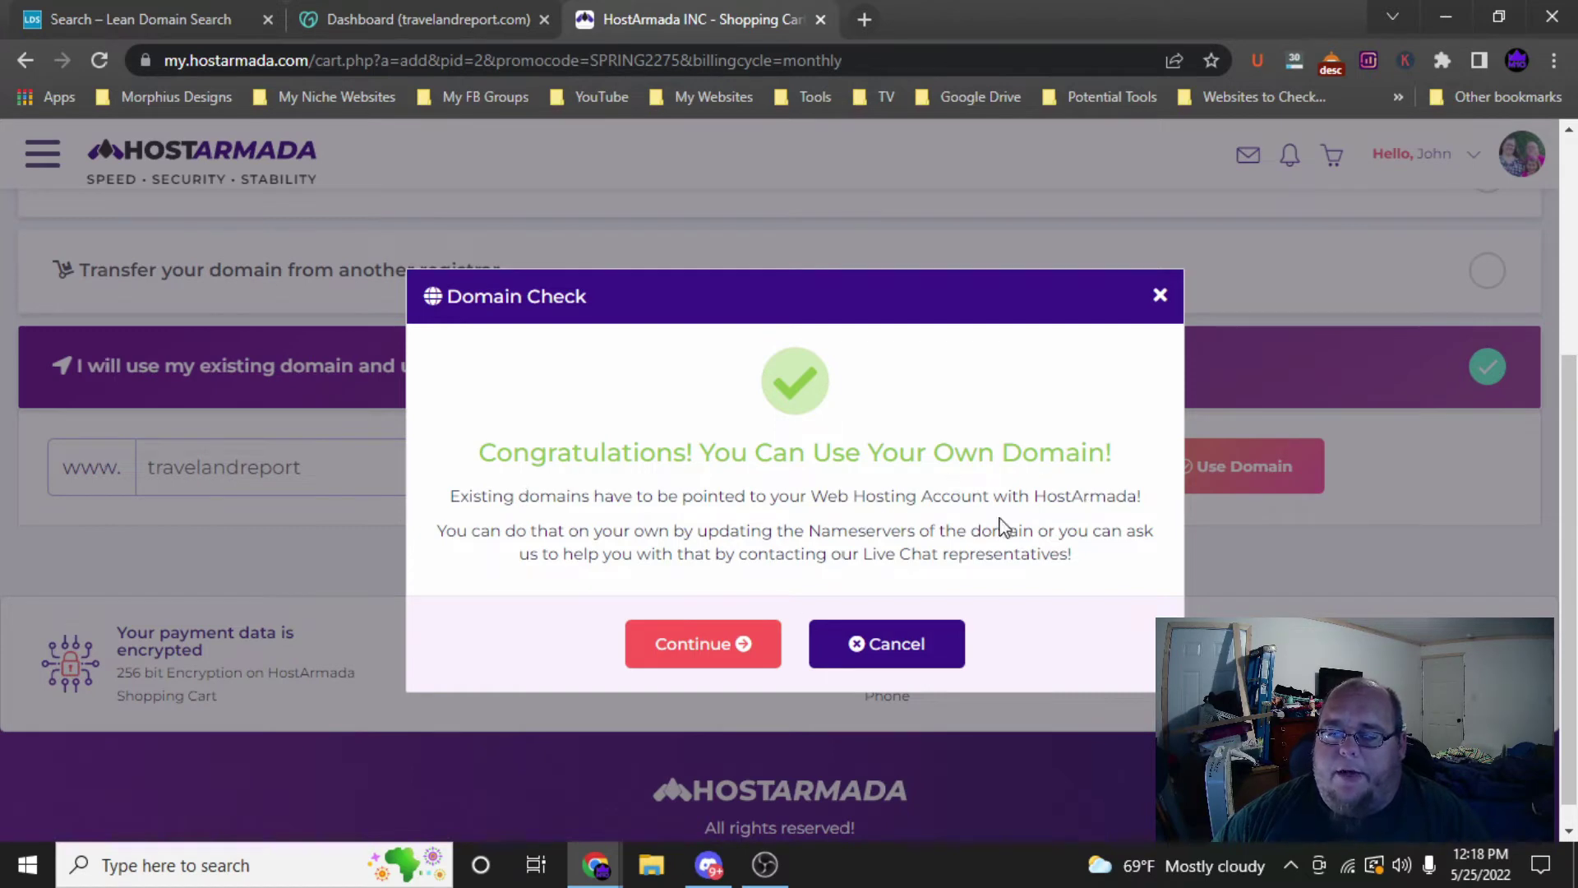
Continue with the existing domain and note the annual plan's $16.95 renewal price.
click(709, 638)
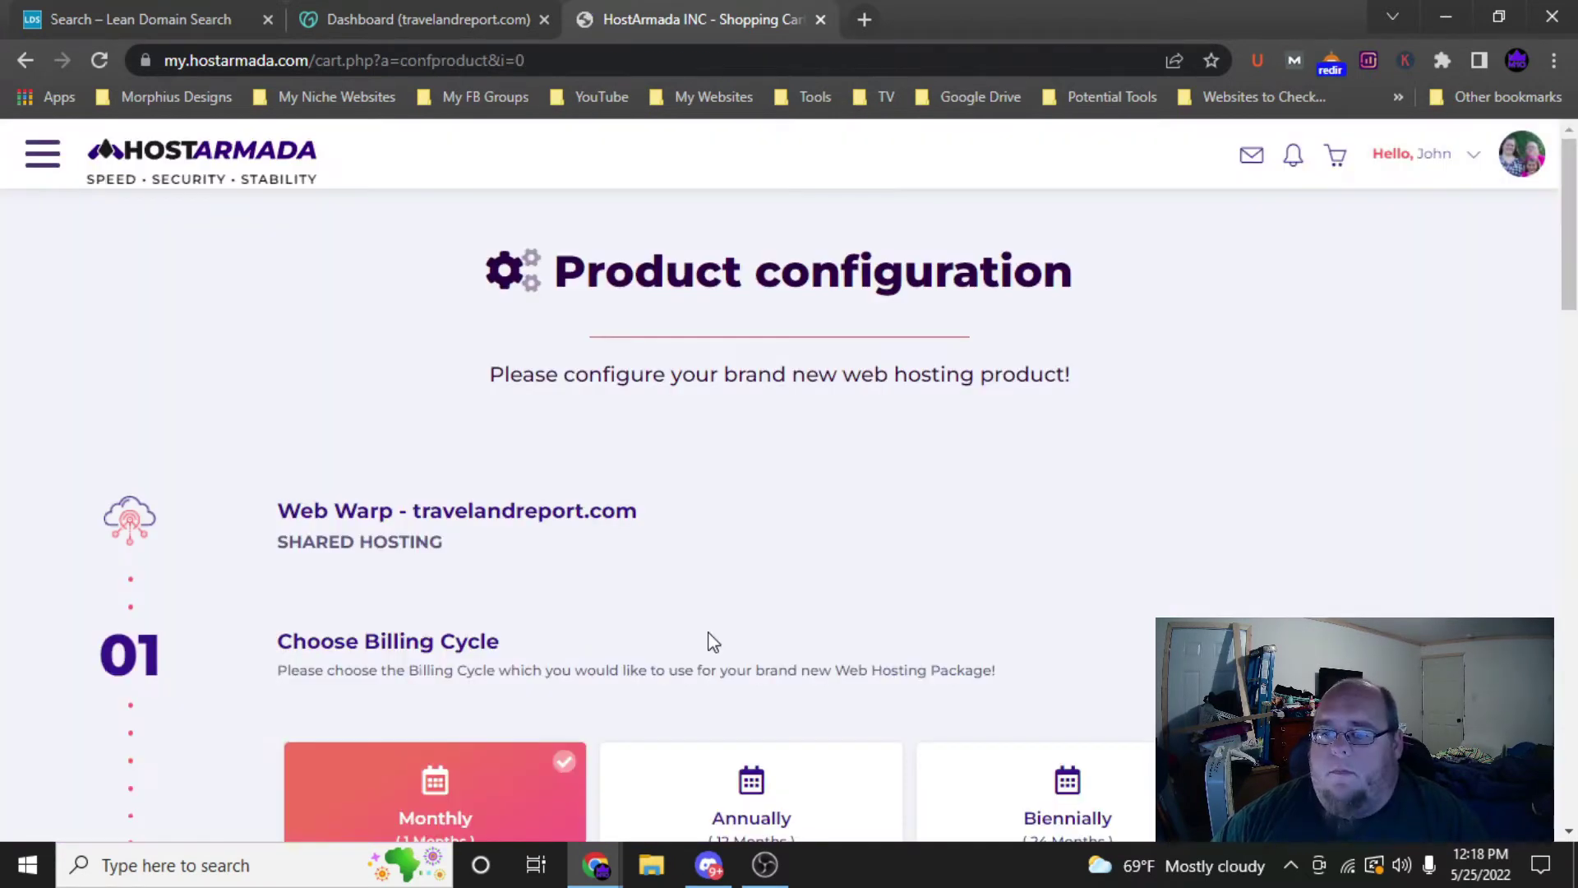
scroll(502, 485, down, 5)
scroll(504, 486, up, 2)
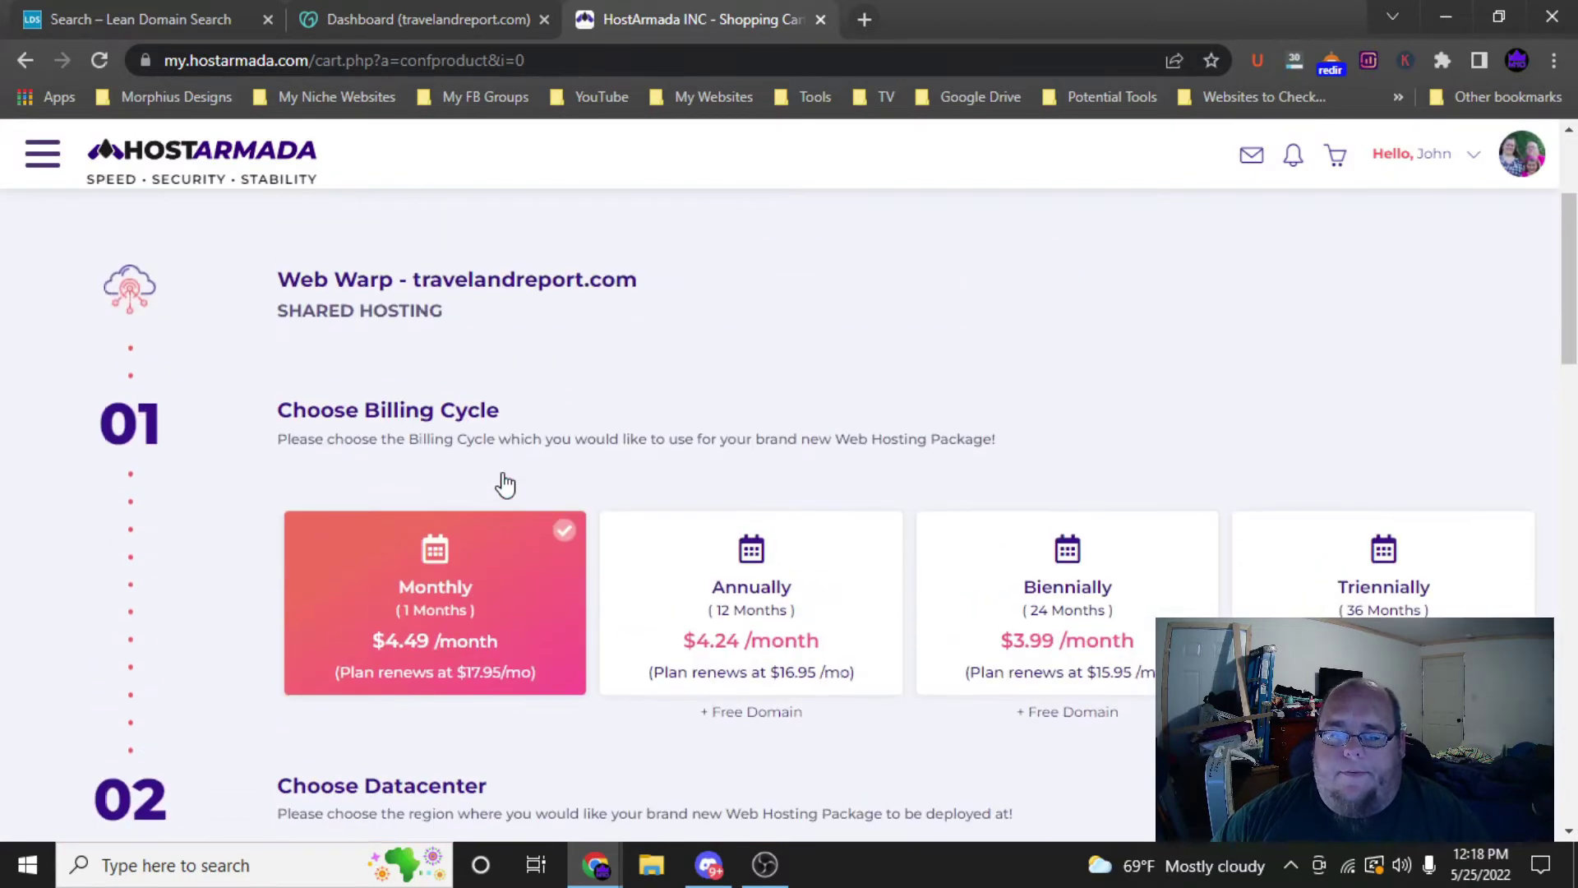
scroll(506, 483, down, 3)
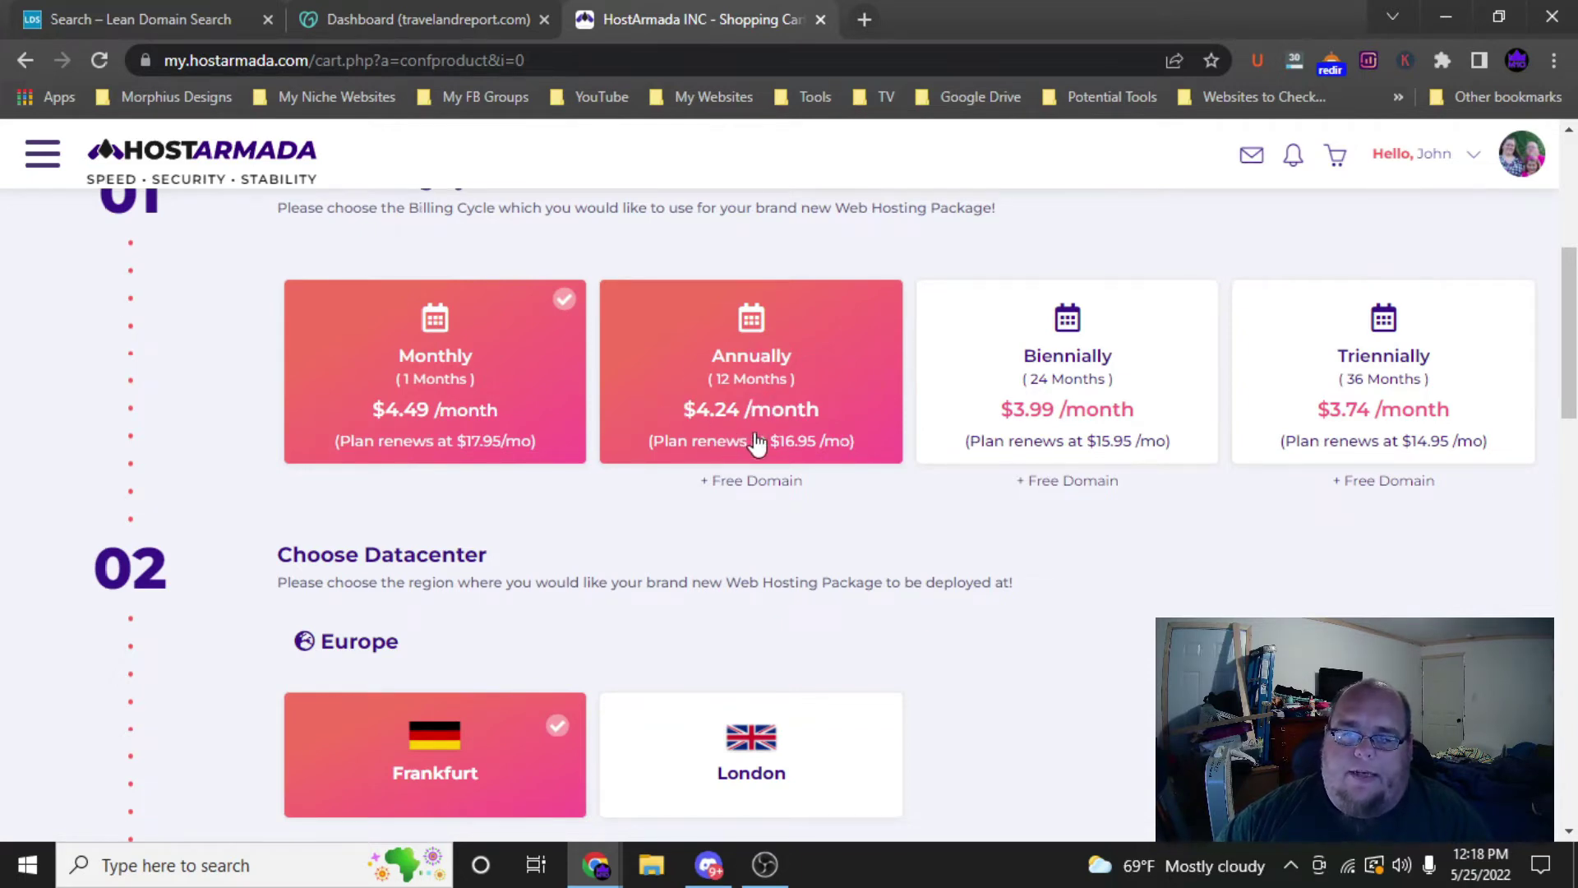
drag(777, 444, 795, 450)
drag(814, 451, 820, 451)
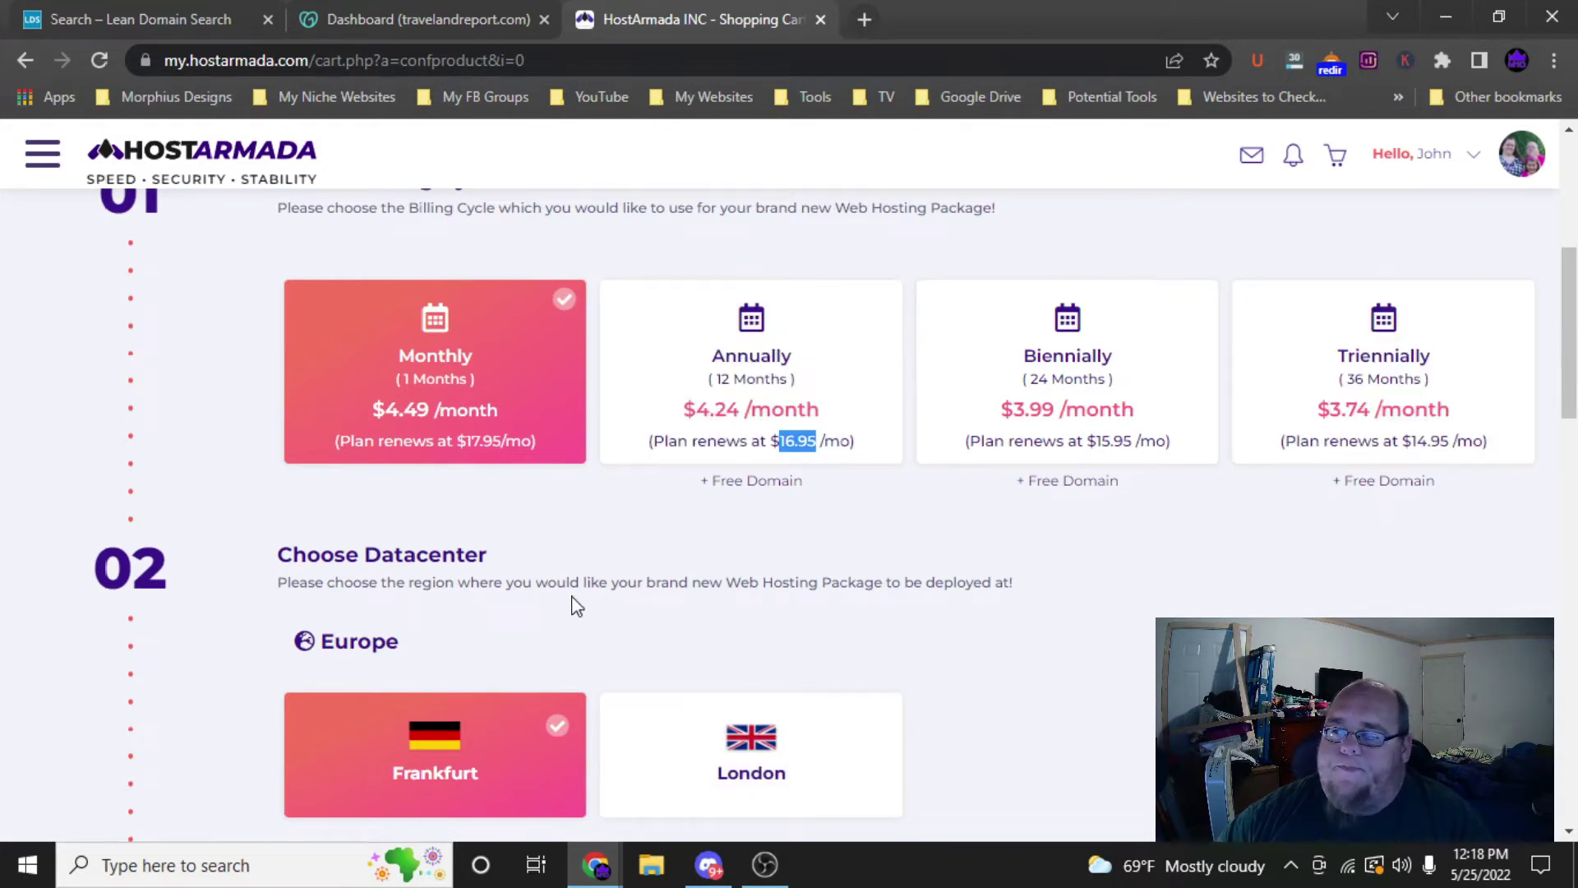
Review the annual plan's free domain while keeping Monthly billing selected.
scroll(578, 596, down, 1)
scroll(582, 572, down, 1)
scroll(582, 567, up, 4)
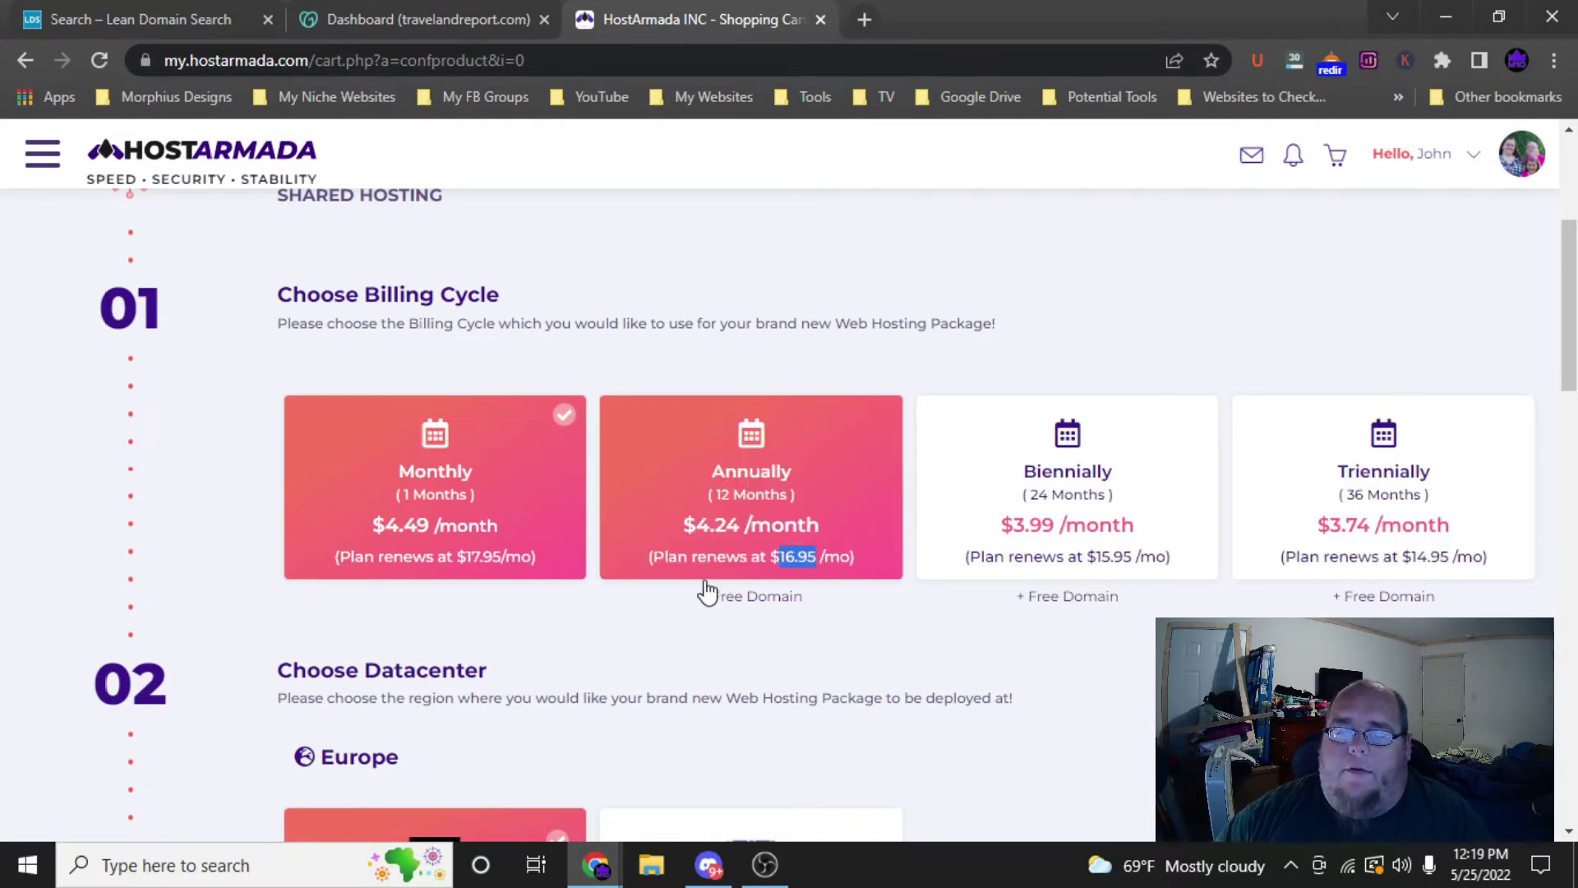
drag(701, 597, 803, 612)
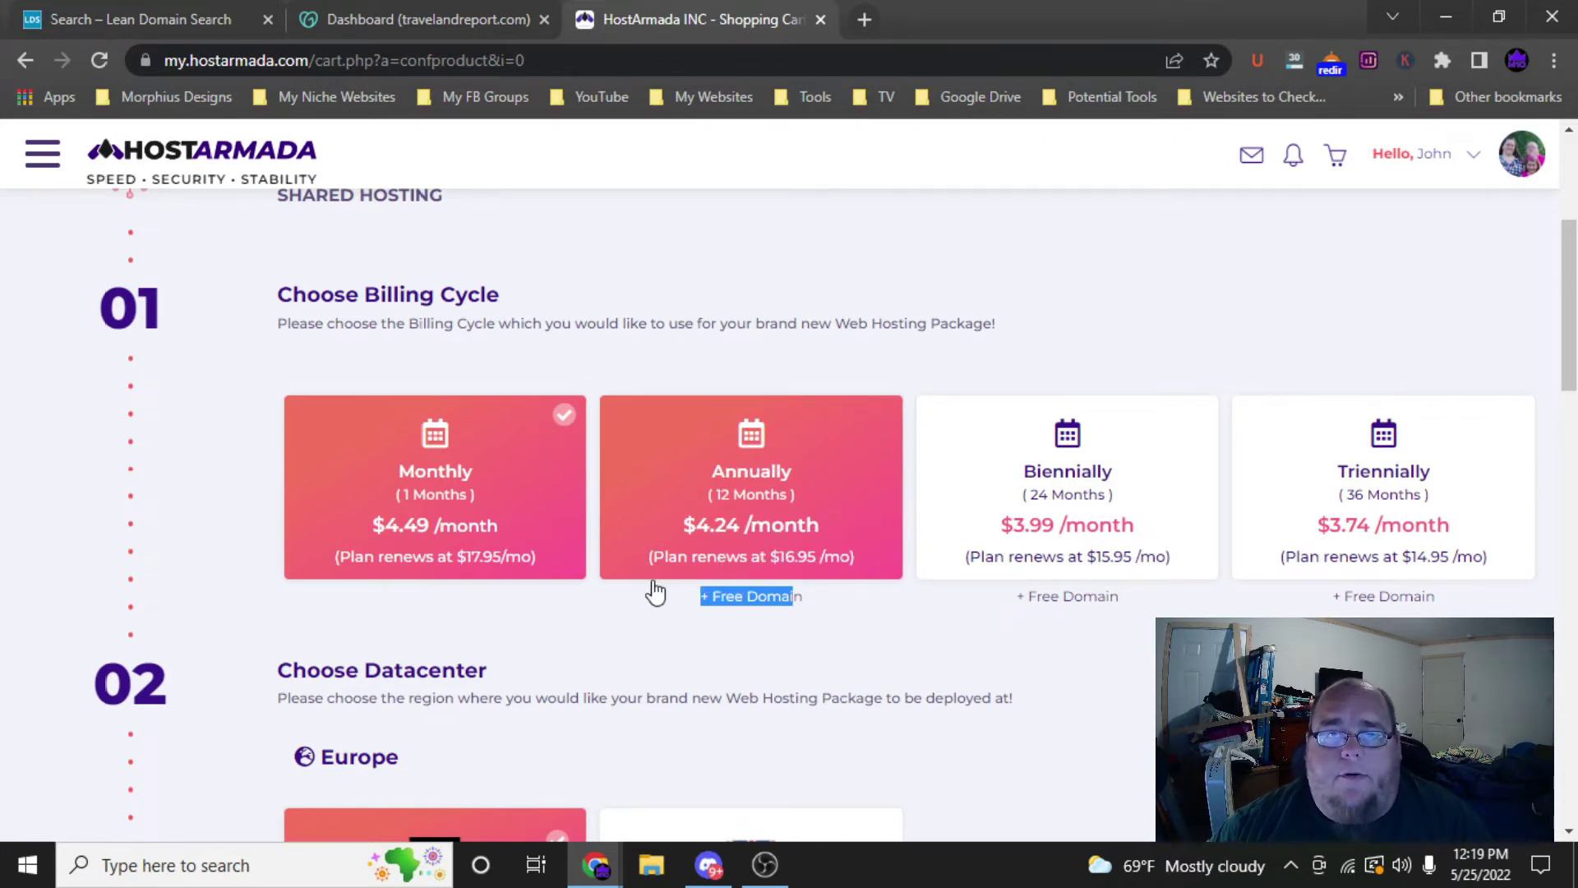
scroll(644, 613, down, 1)
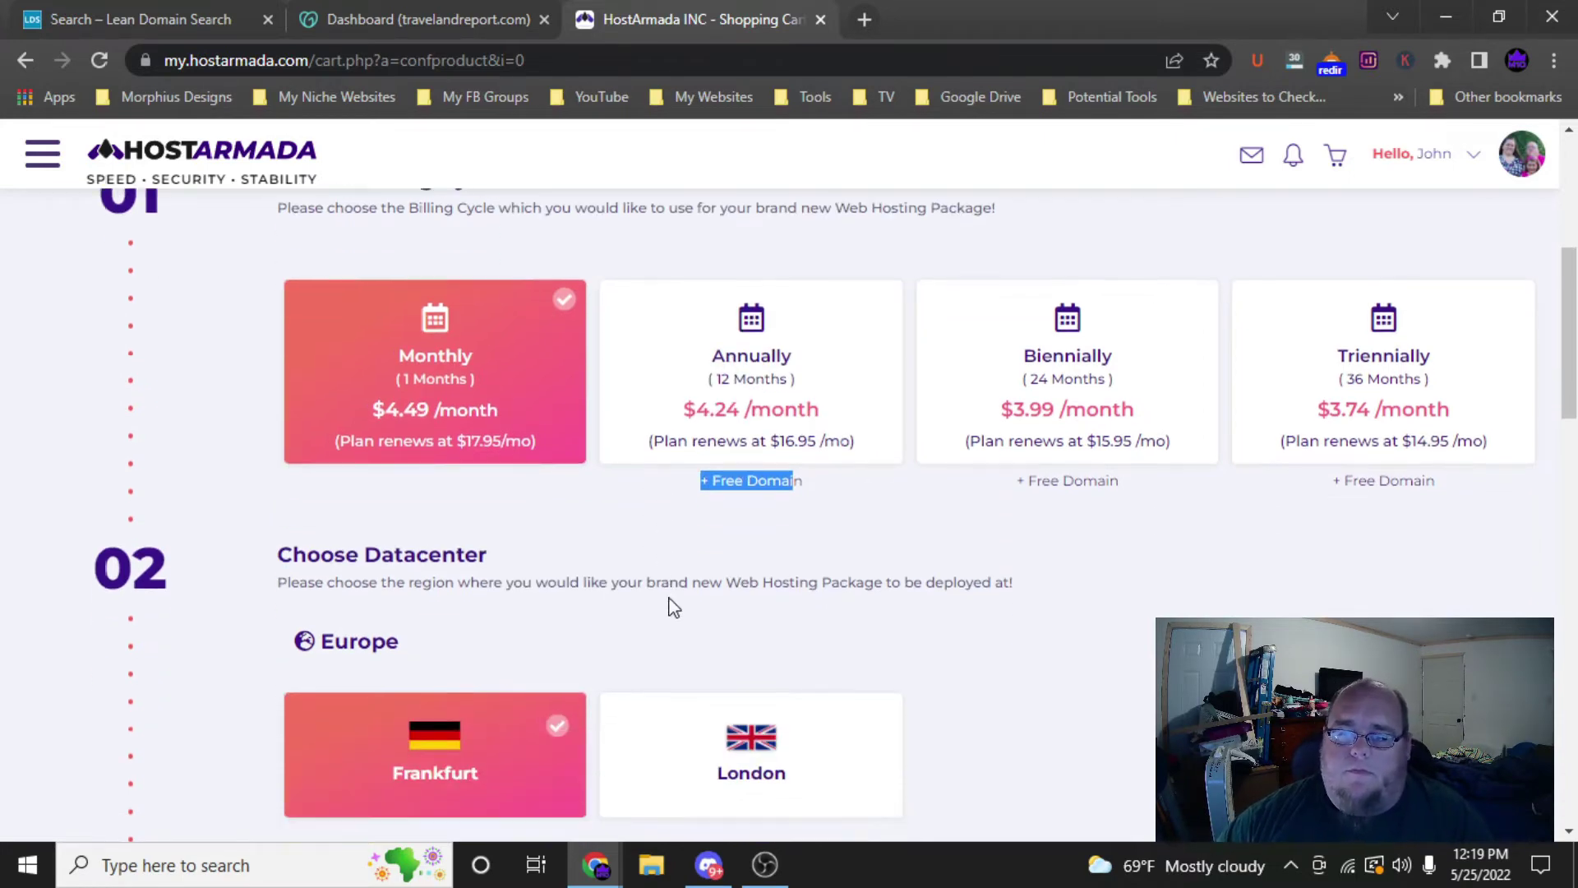
click(644, 547)
scroll(638, 552, down, 1)
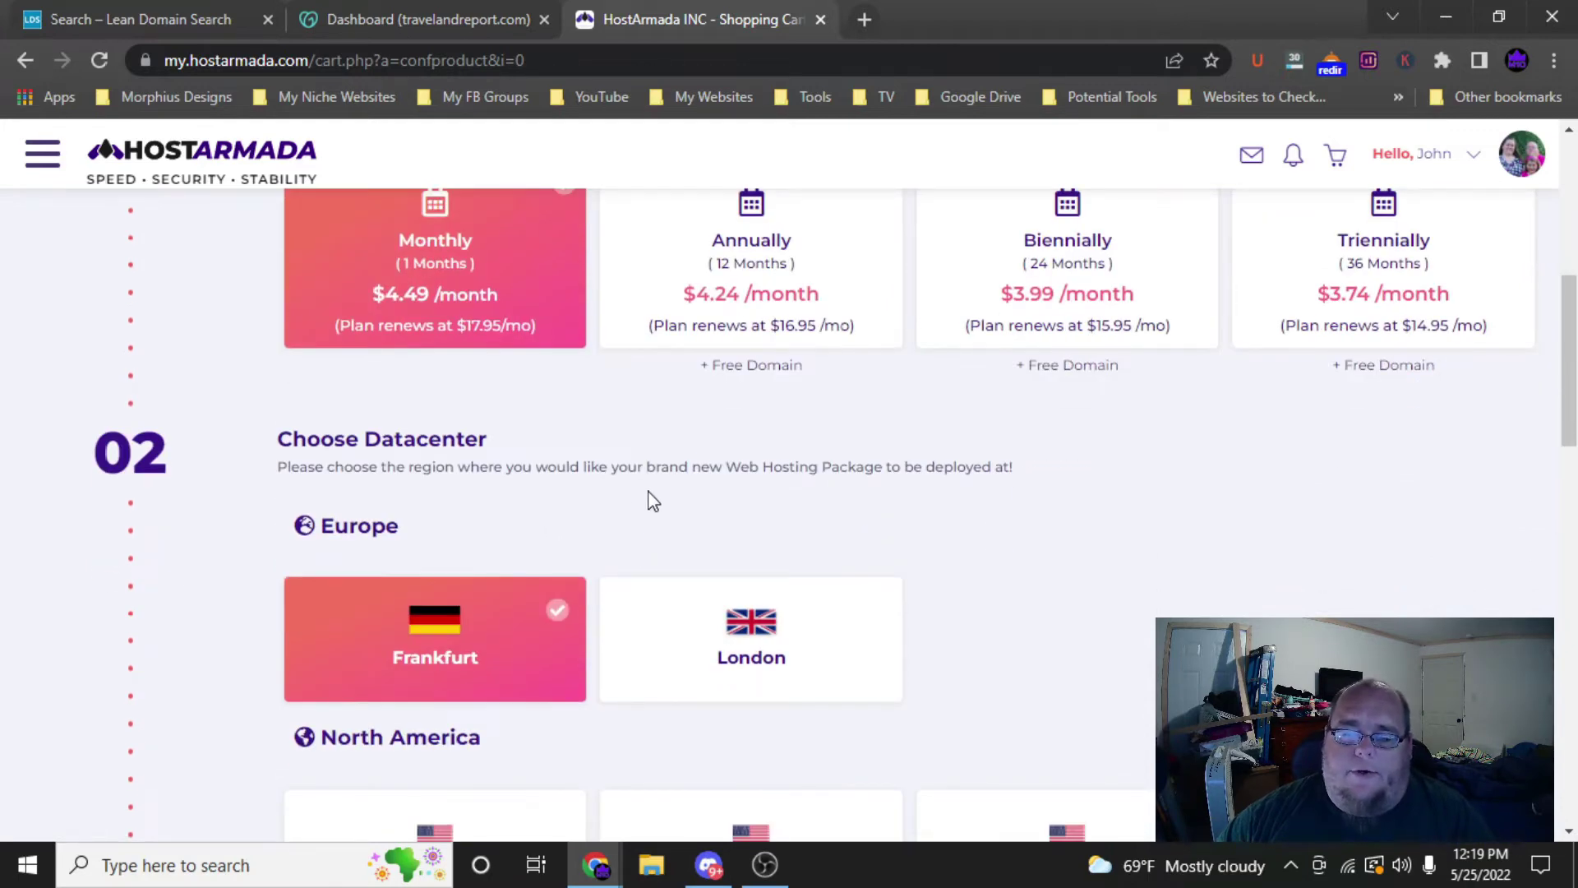
scroll(653, 500, up, 2)
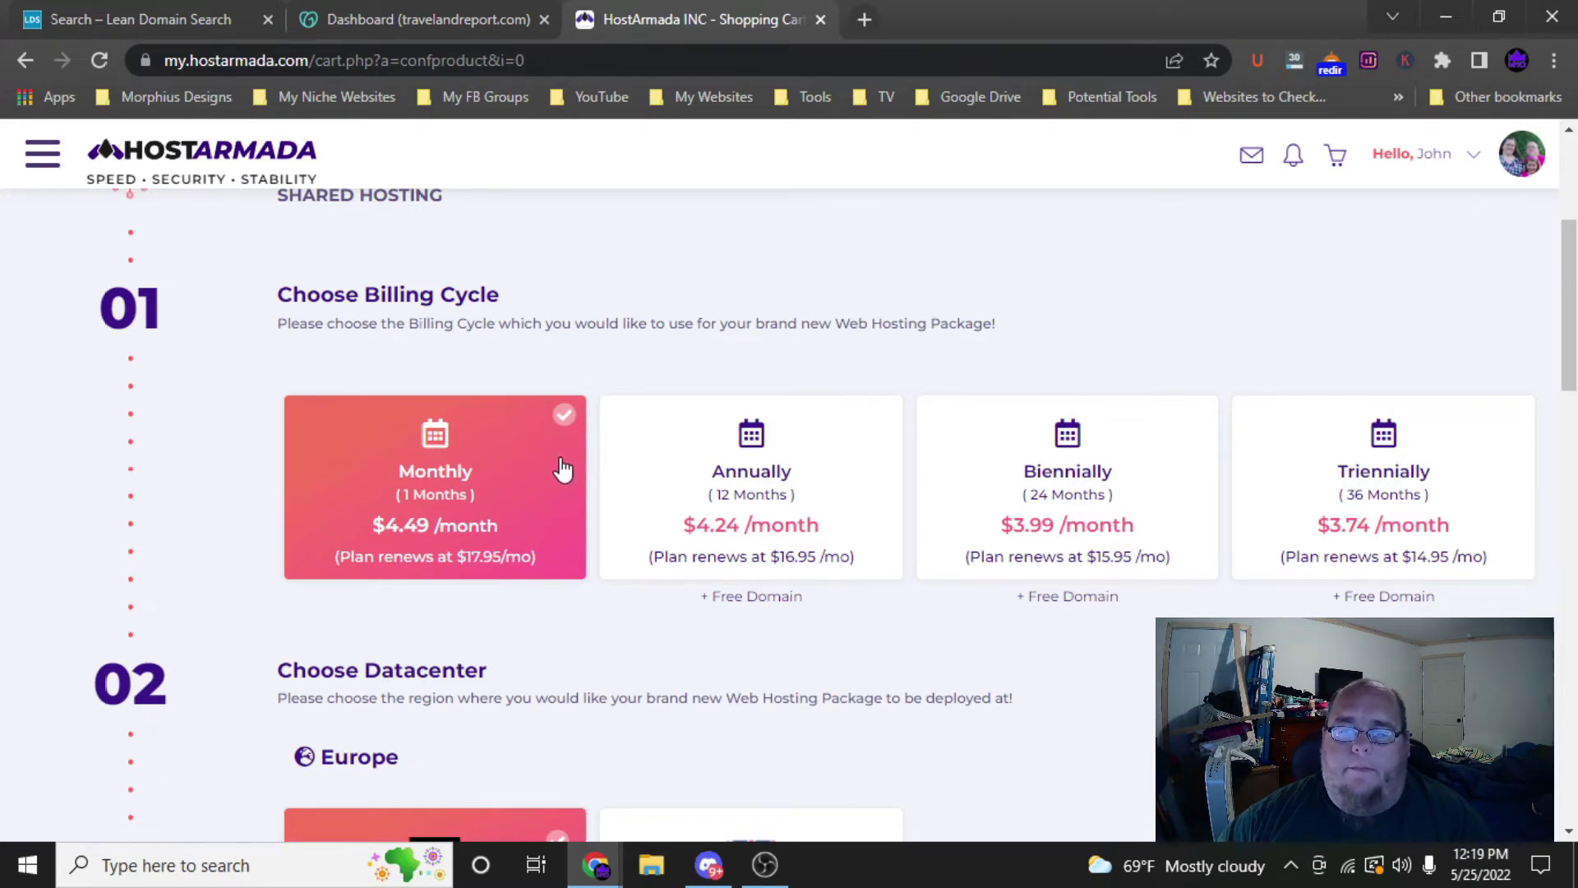
Pick the Dallas datacenter in North America in place of Frankfurt.
scroll(673, 595, down, 5)
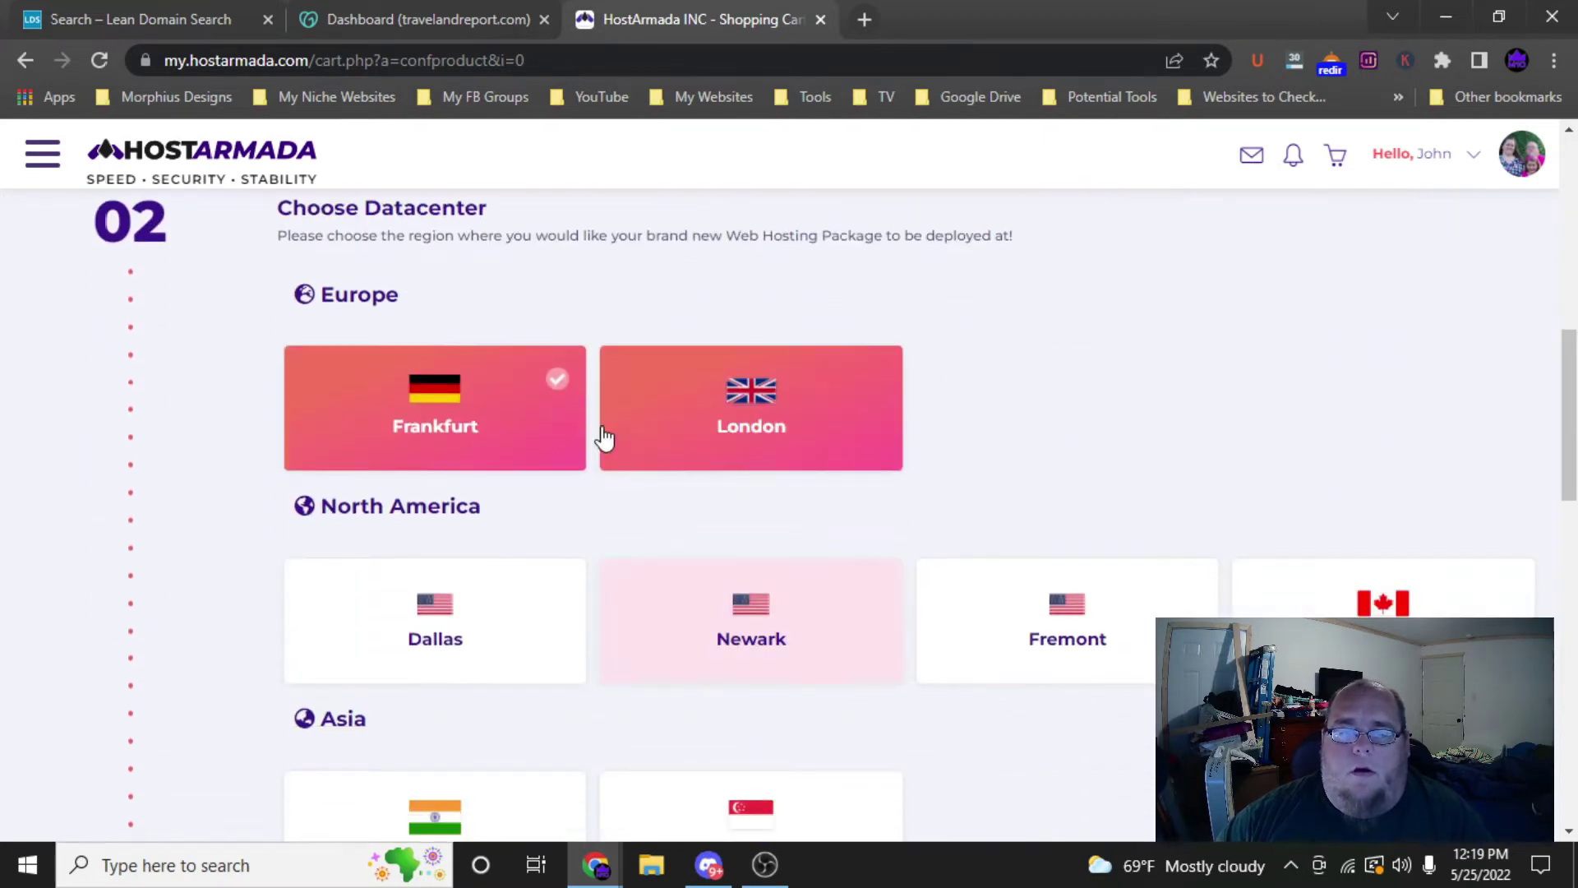
scroll(538, 420, up, 1)
drag(271, 337, 510, 333)
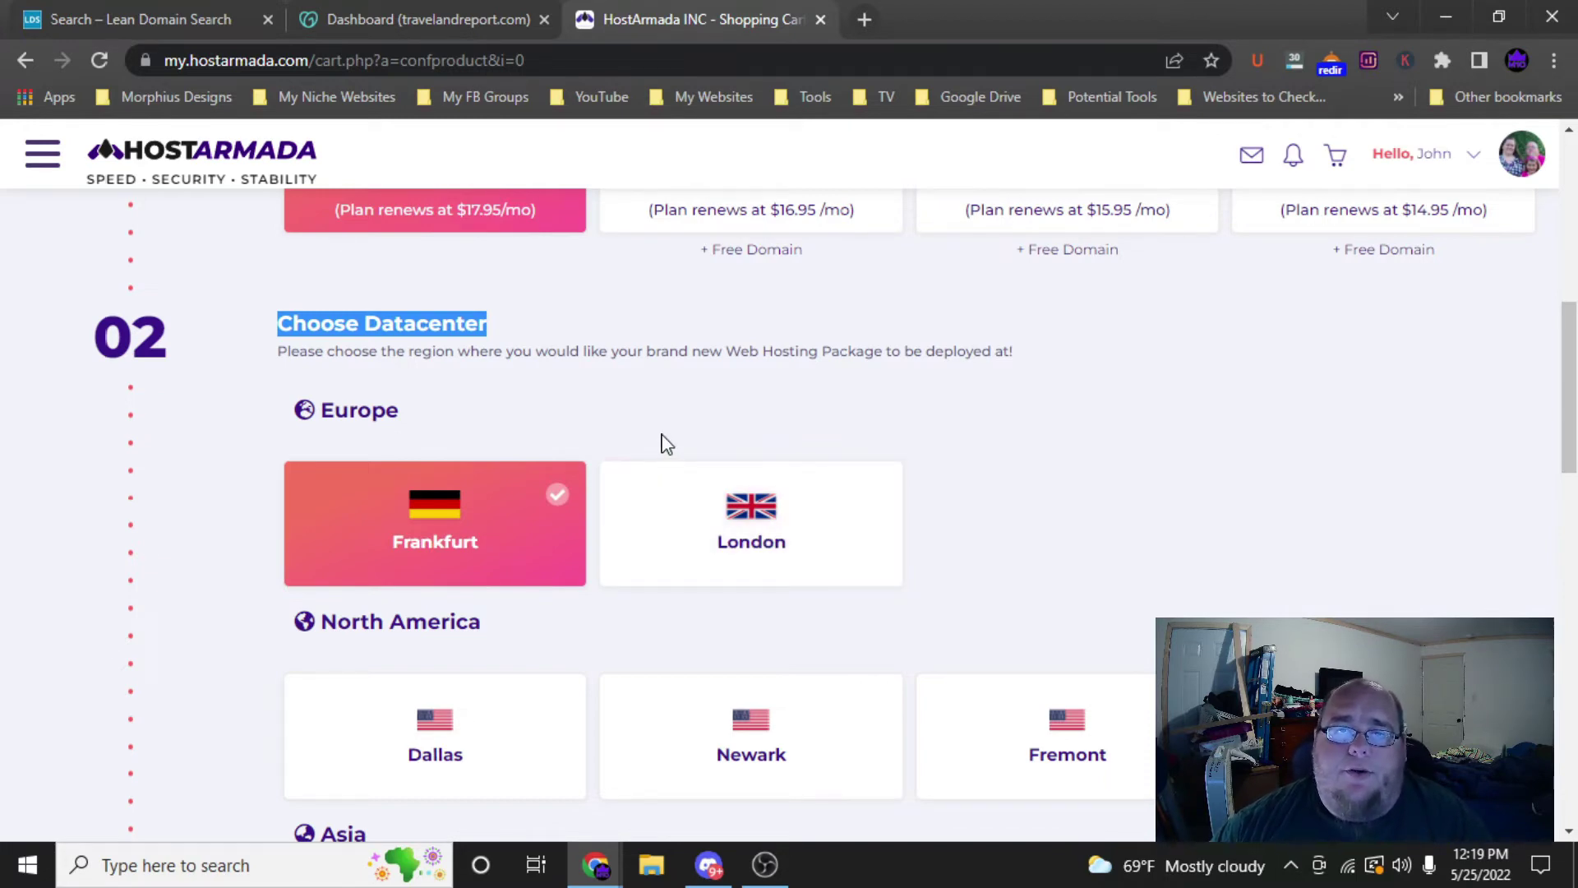
scroll(680, 437, down, 3)
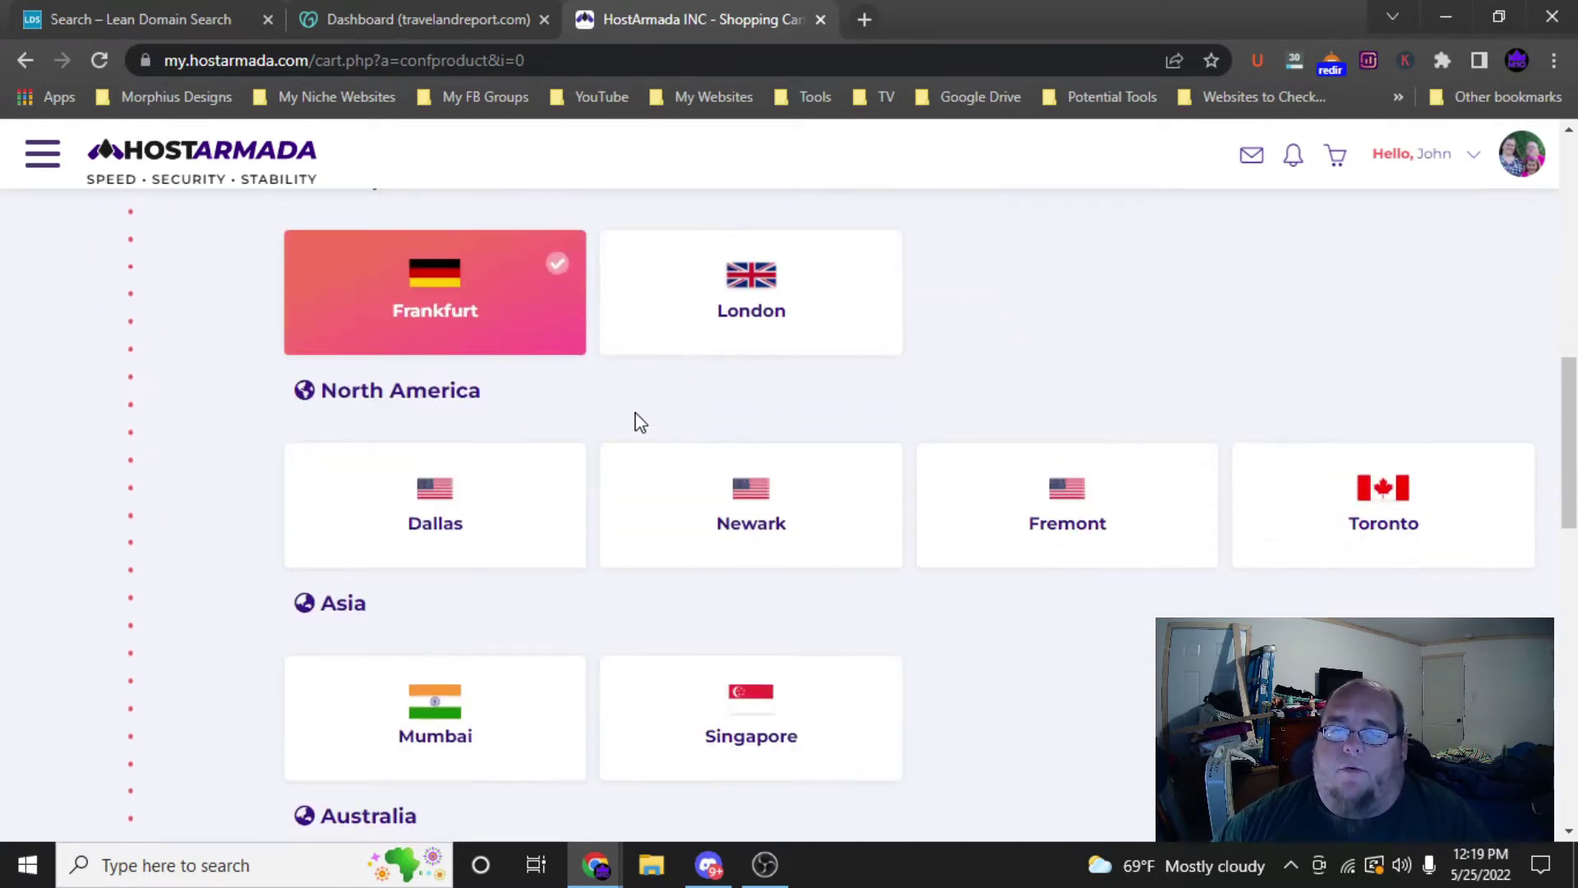
scroll(614, 413, up, 1)
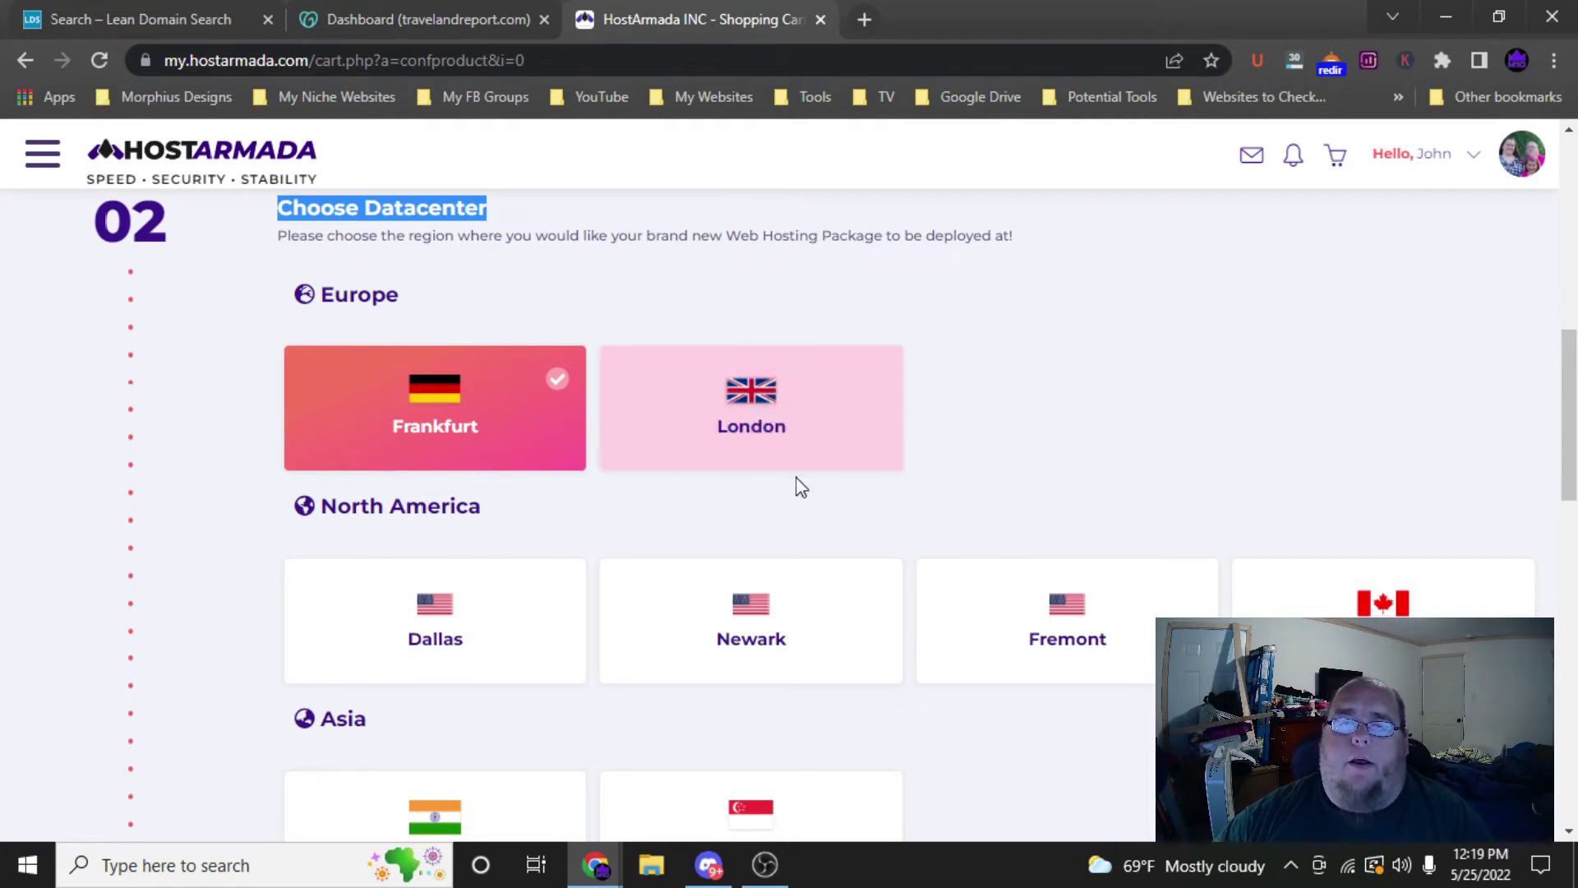
scroll(817, 448, down, 3)
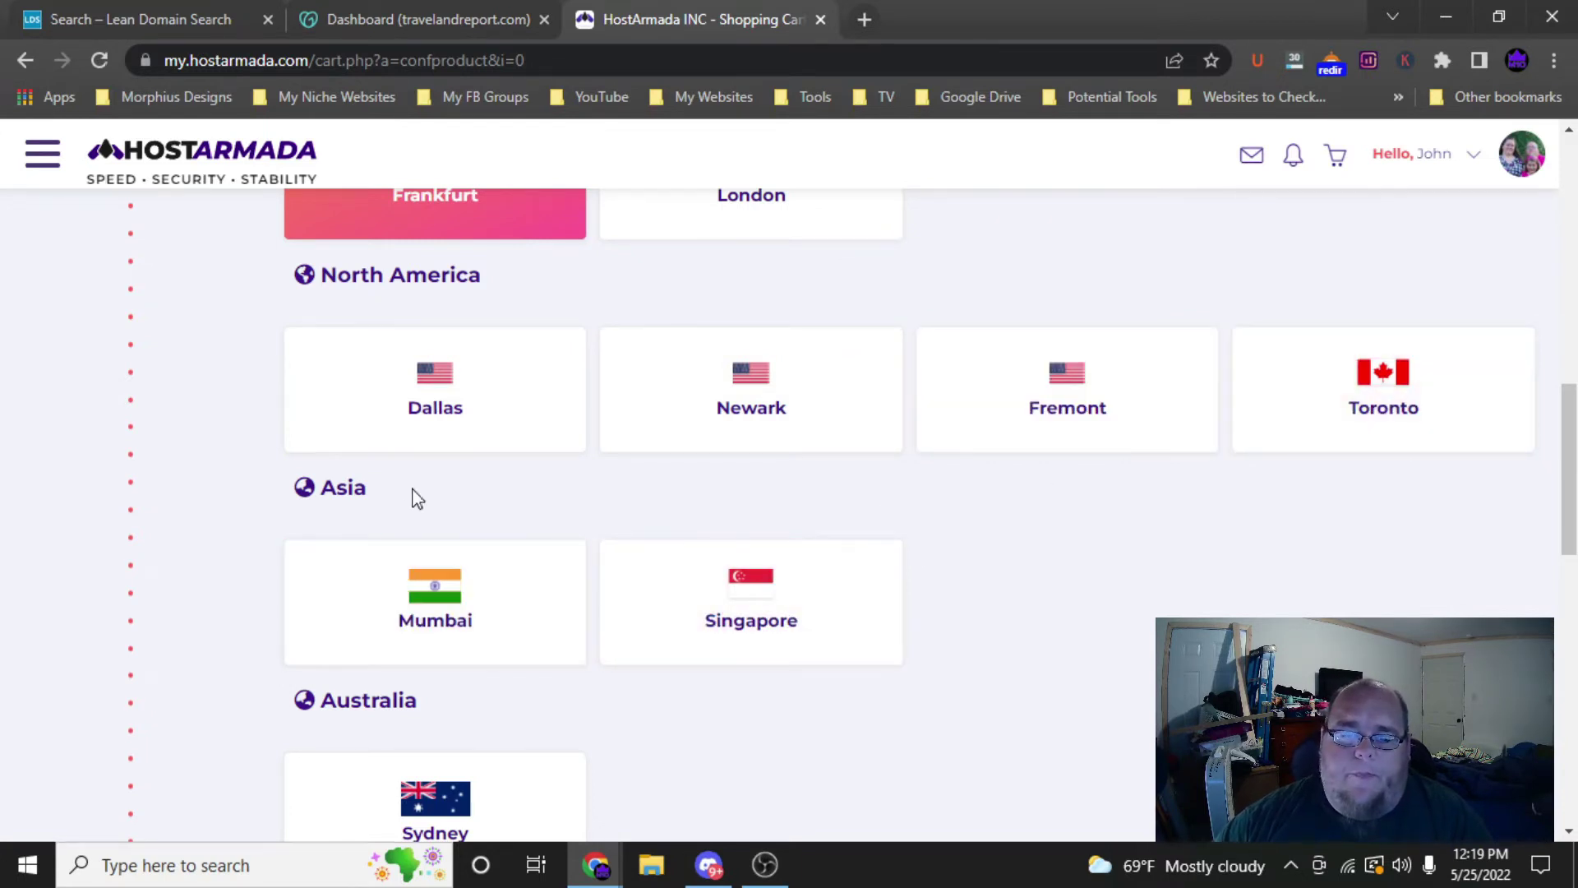
scroll(416, 498, down, 2)
scroll(421, 498, up, 3)
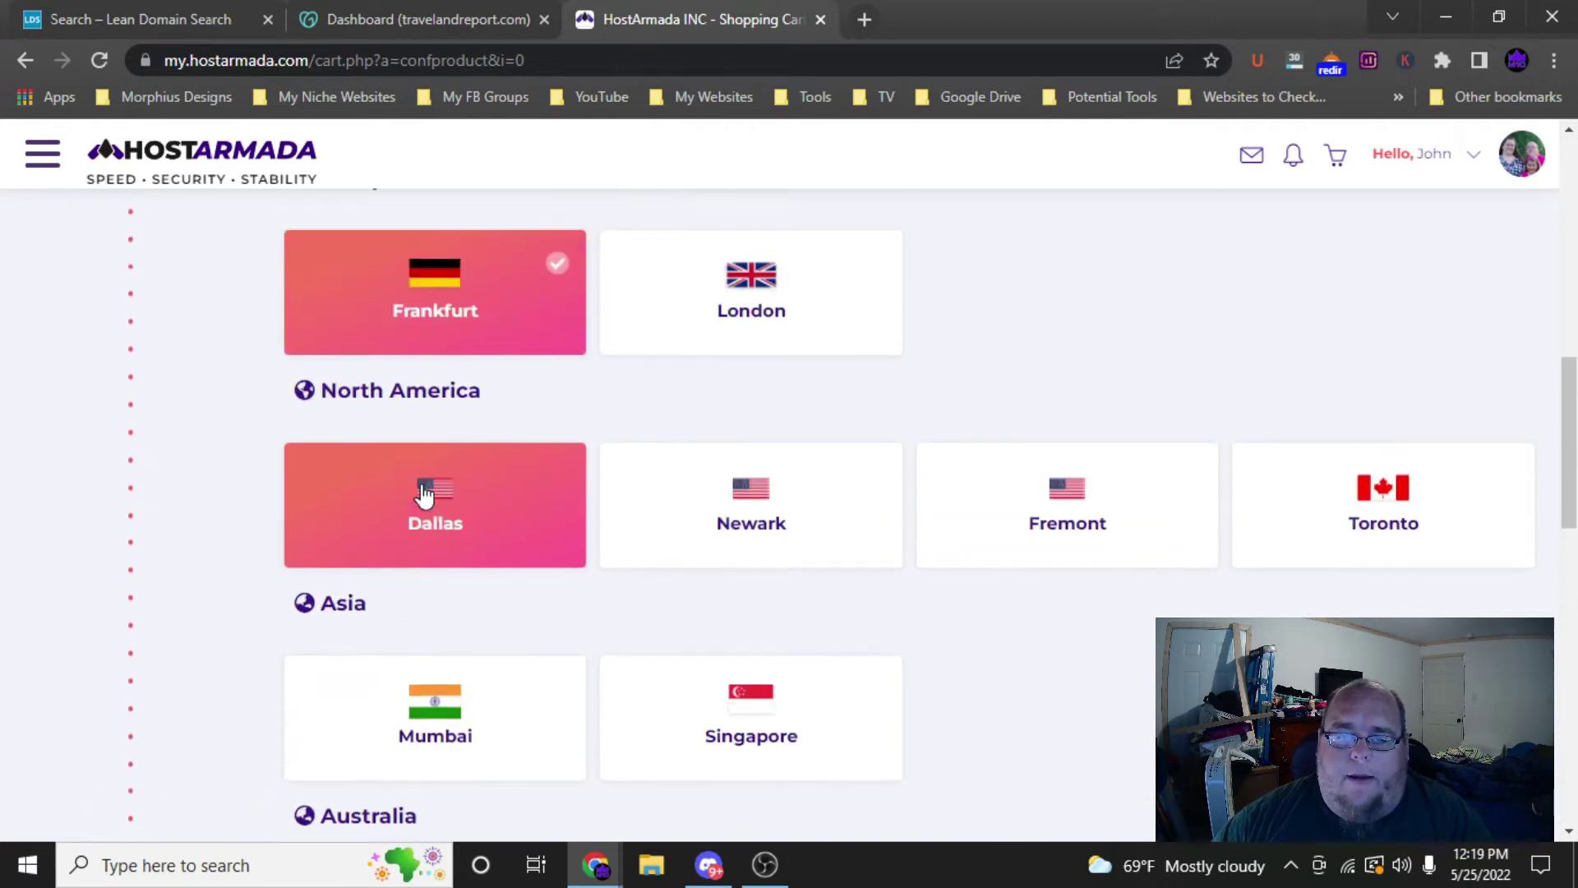
click(450, 530)
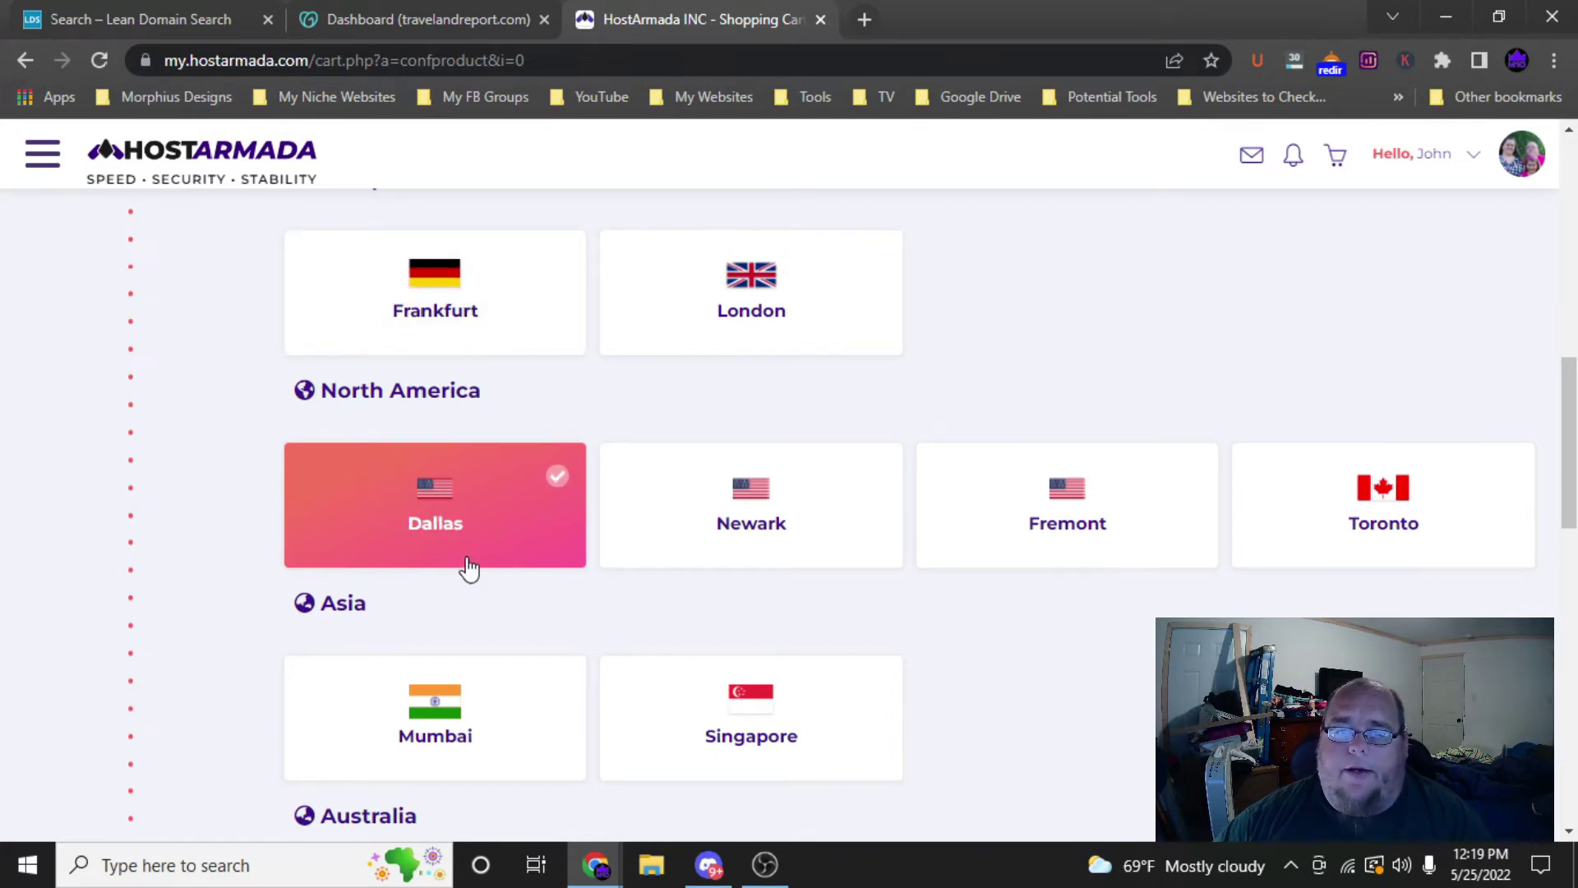
scroll(504, 591, down, 2)
Skip the Addon Boosters and preview the order.
scroll(513, 592, down, 3)
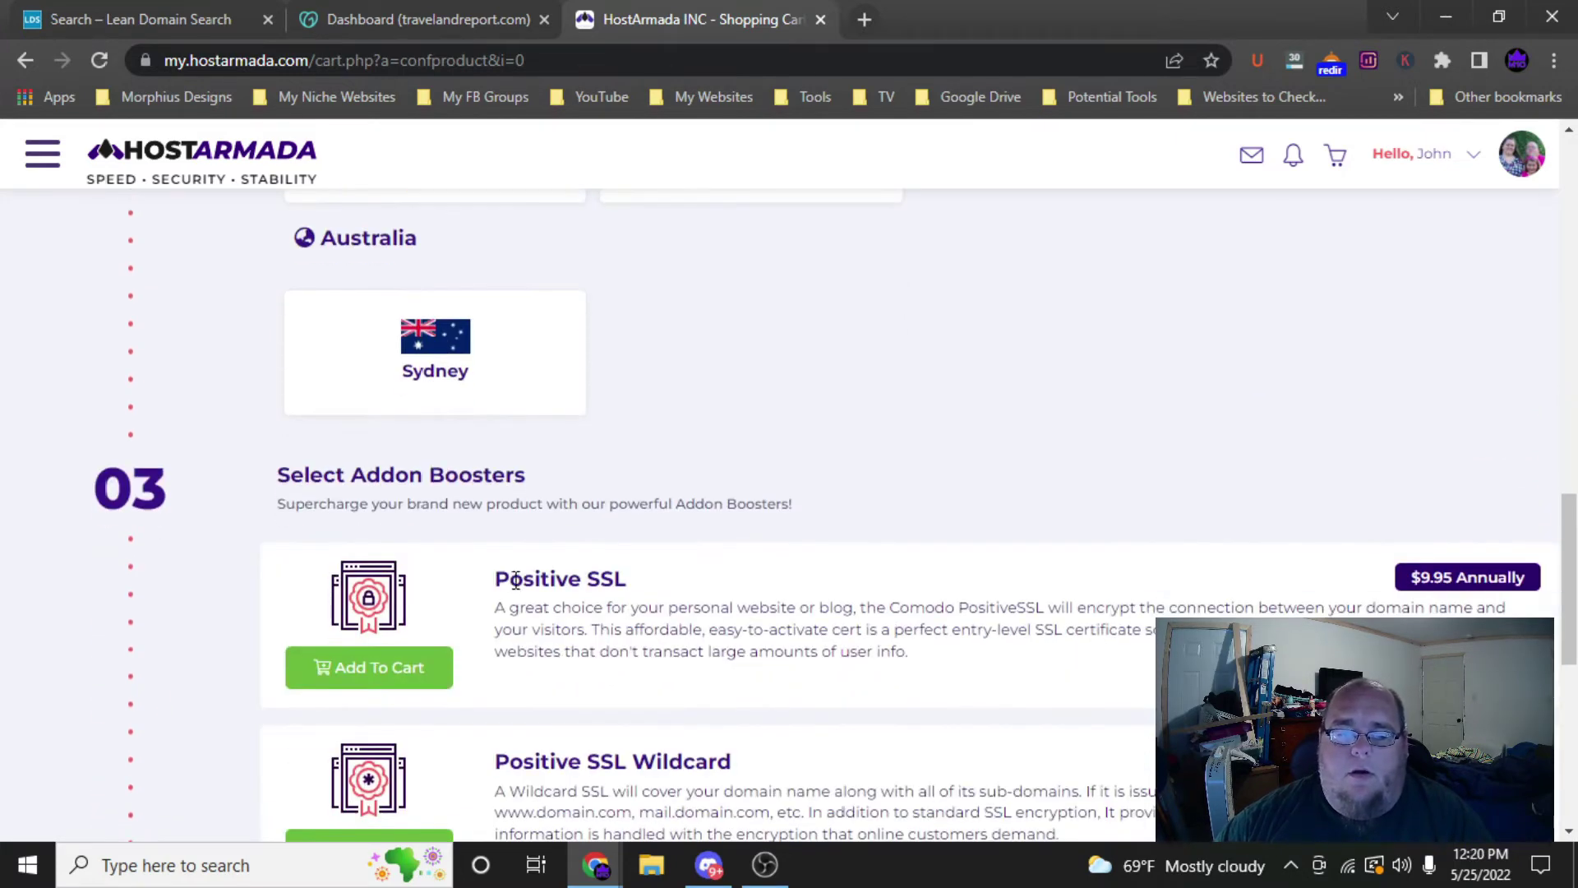
scroll(622, 400, up, 1)
scroll(622, 400, up, 2)
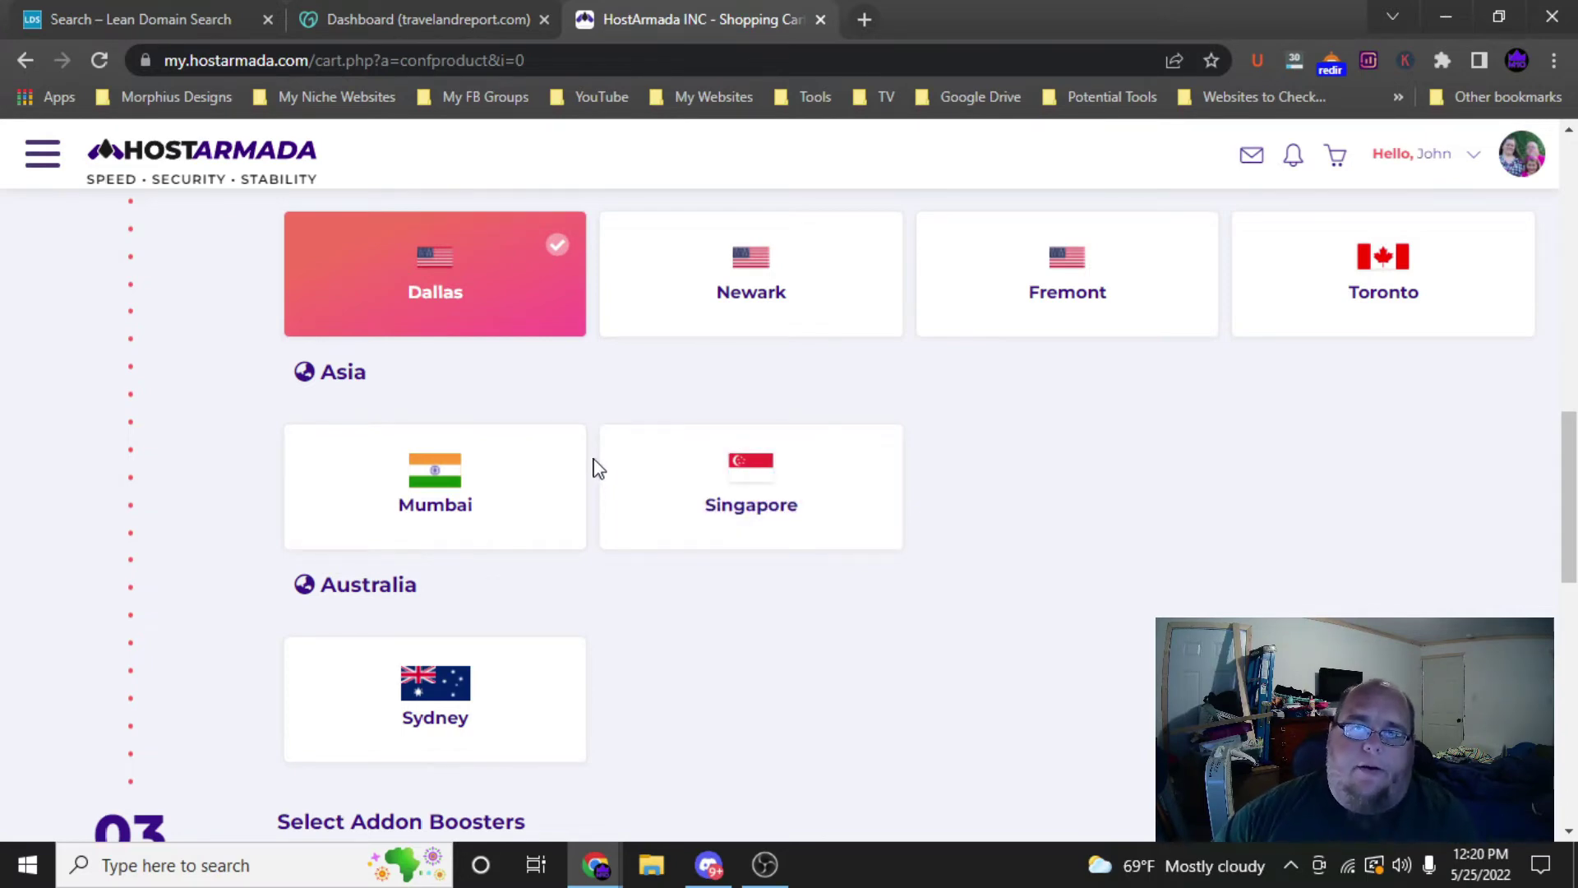
scroll(599, 472, down, 5)
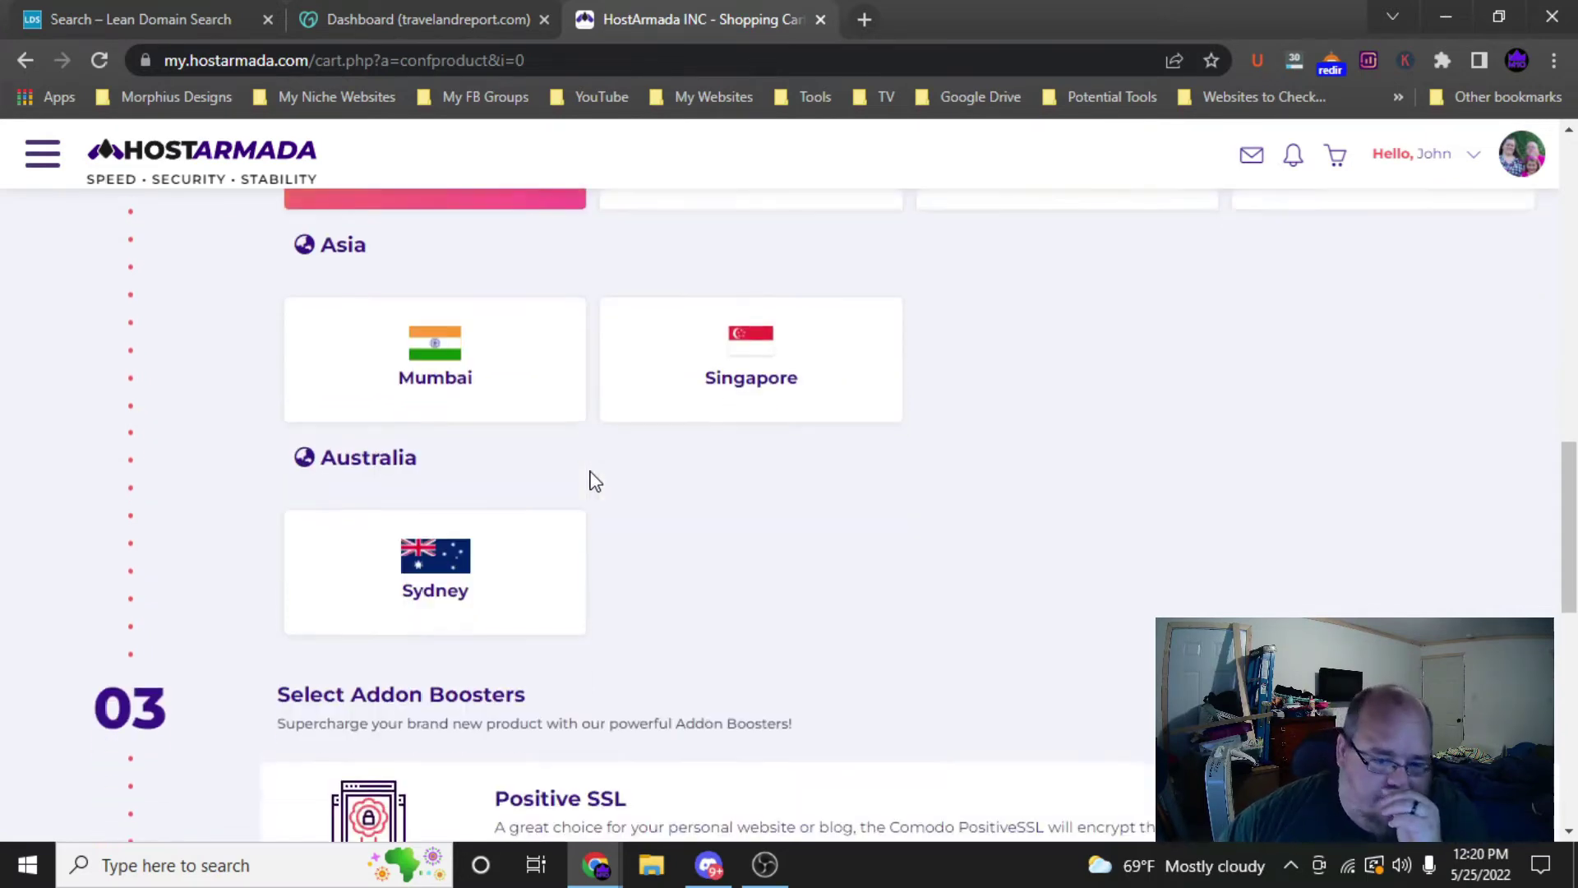
scroll(604, 460, down, 1)
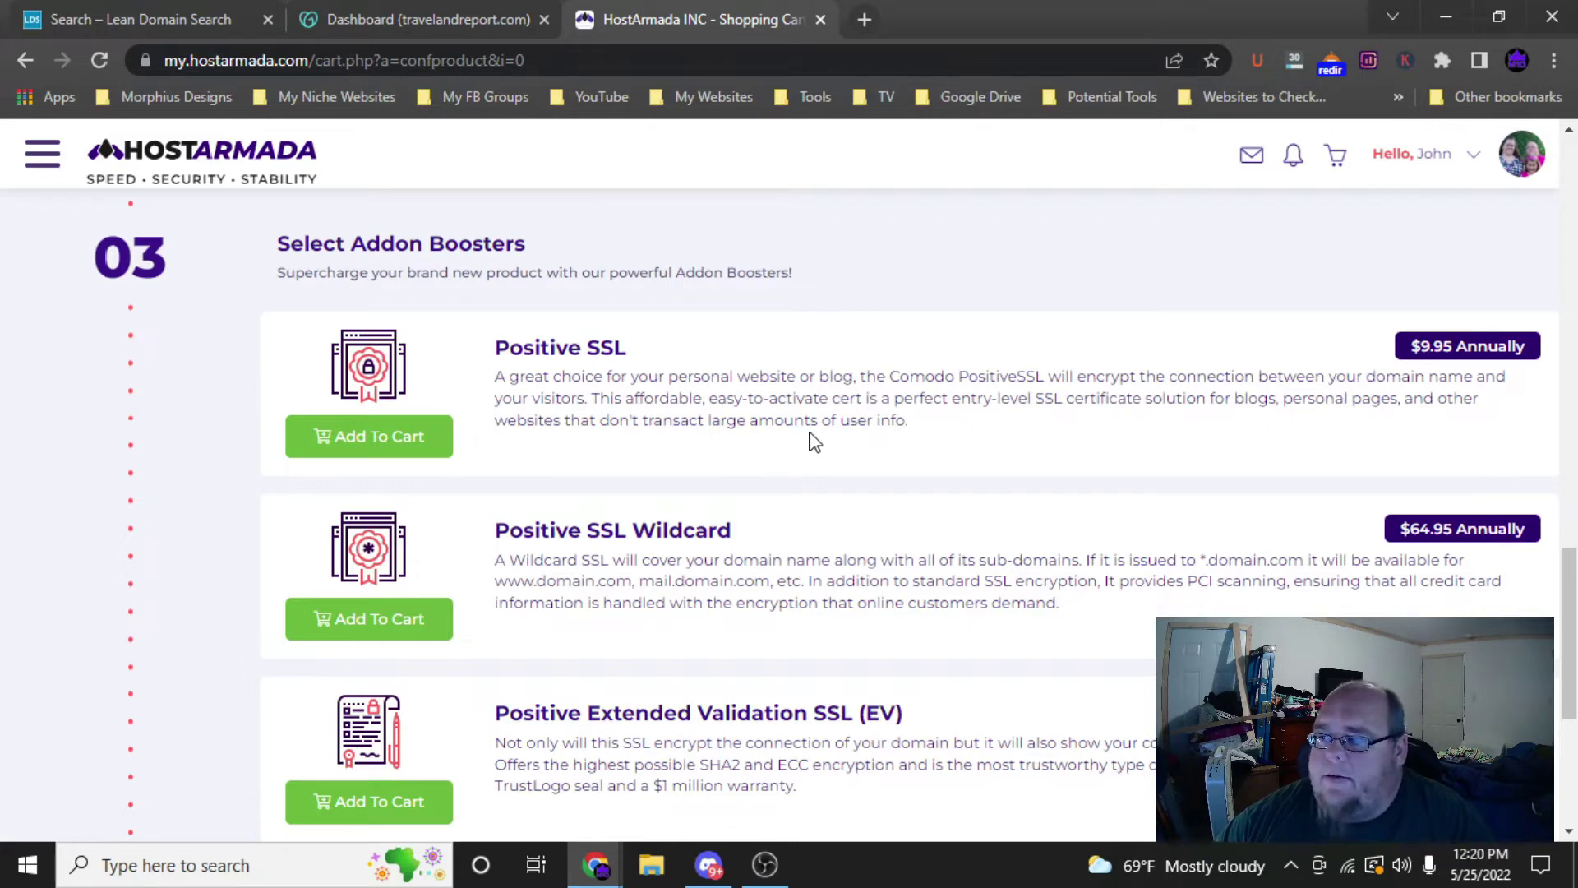
scroll(433, 481, down, 3)
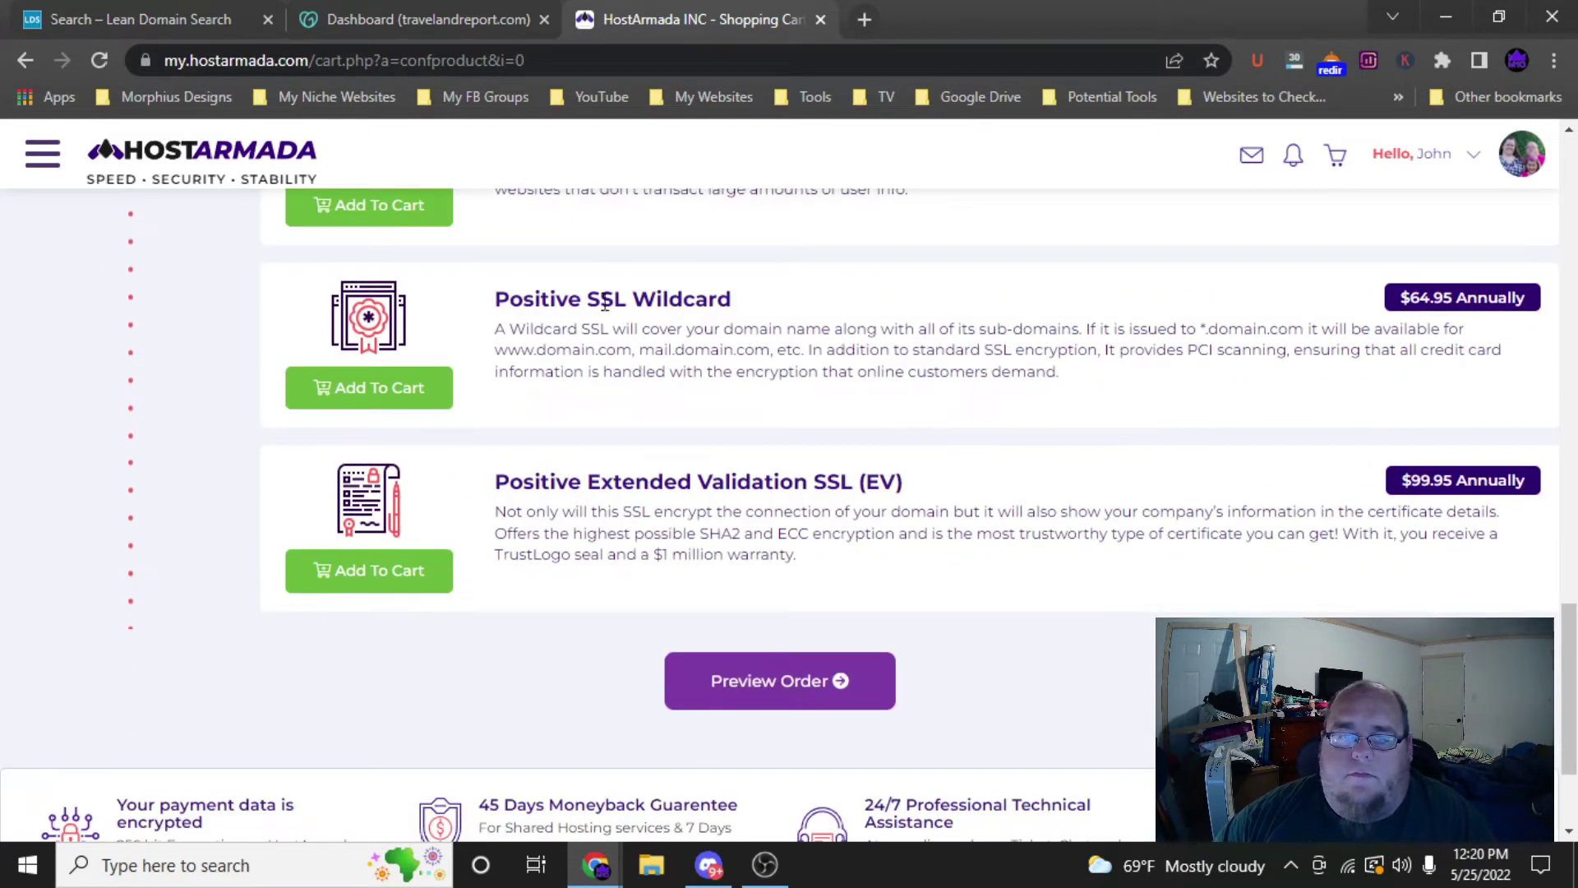
scroll(975, 476, down, 2)
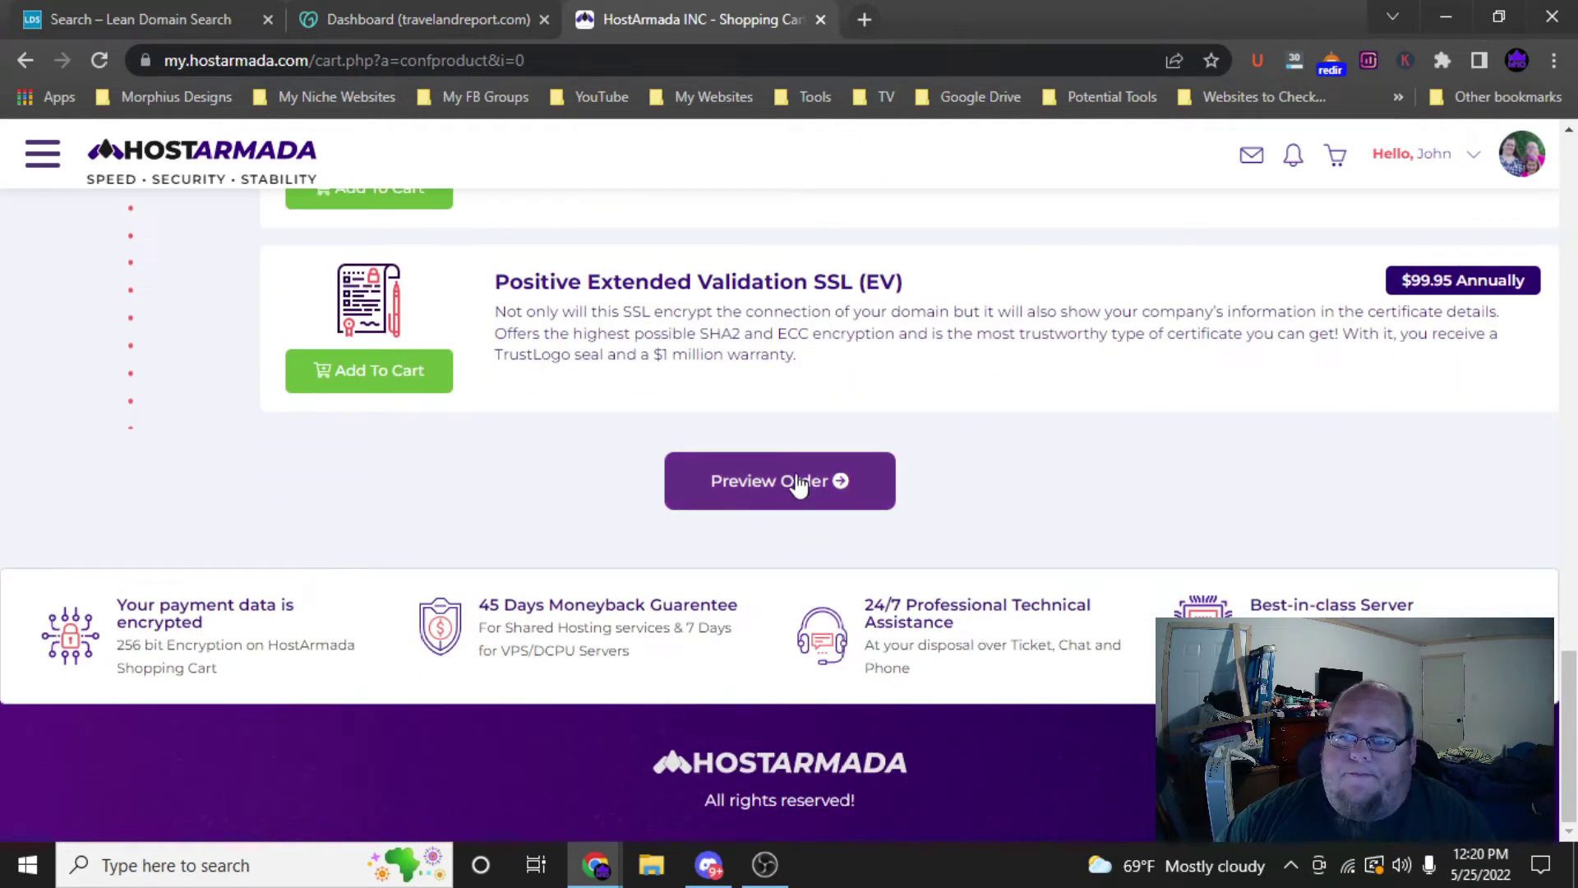
click(794, 490)
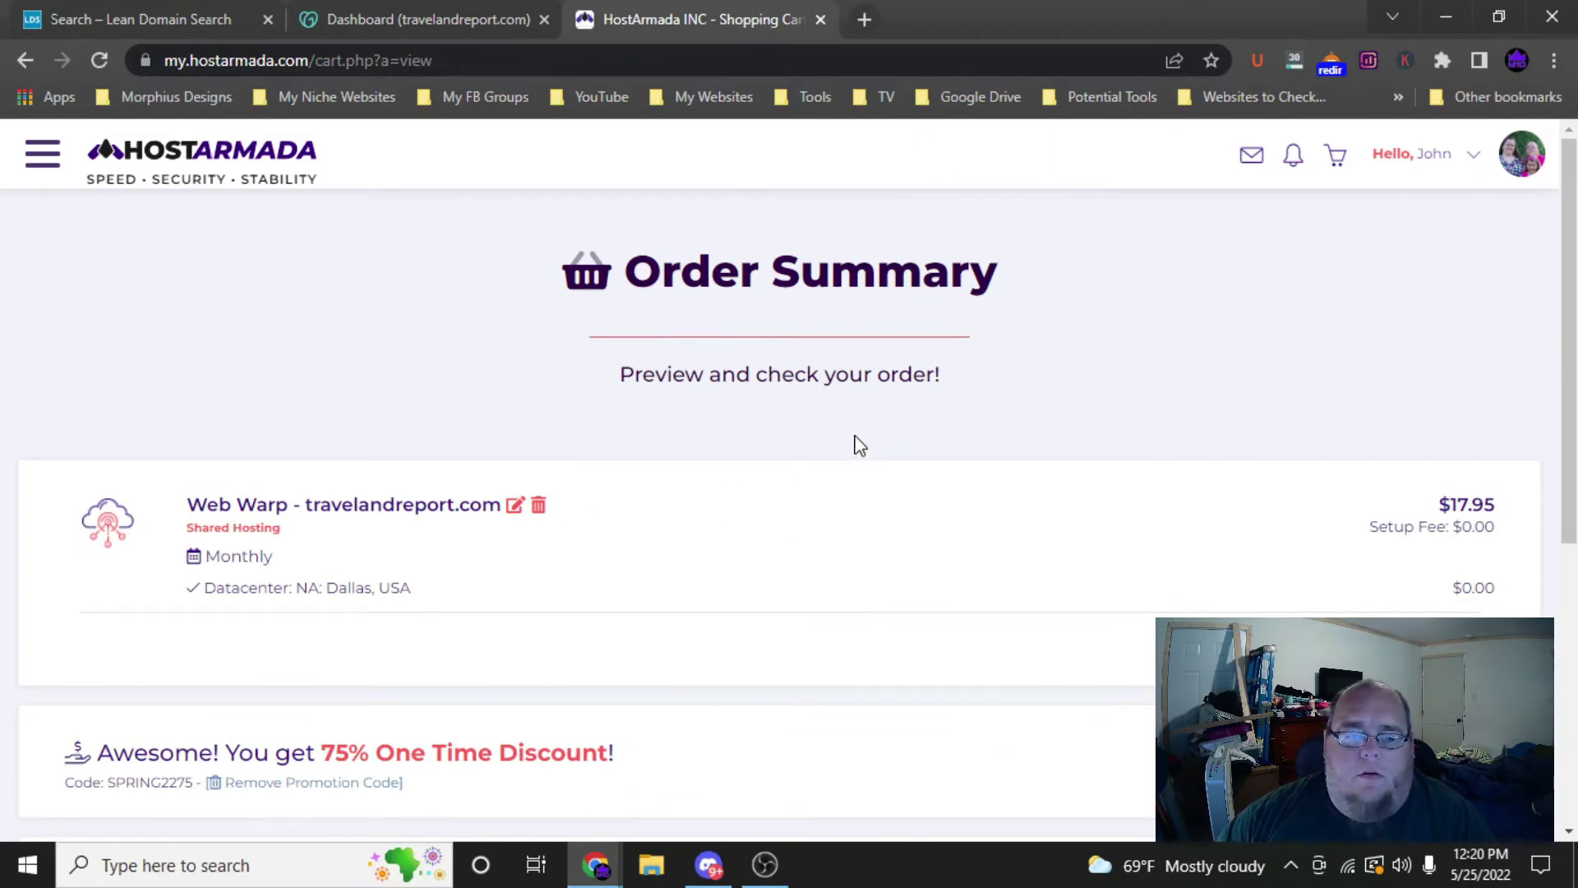
Check the 75% discount, 17.95 price and 13.46 discount, then proceed to checkout.
scroll(871, 442, down, 3)
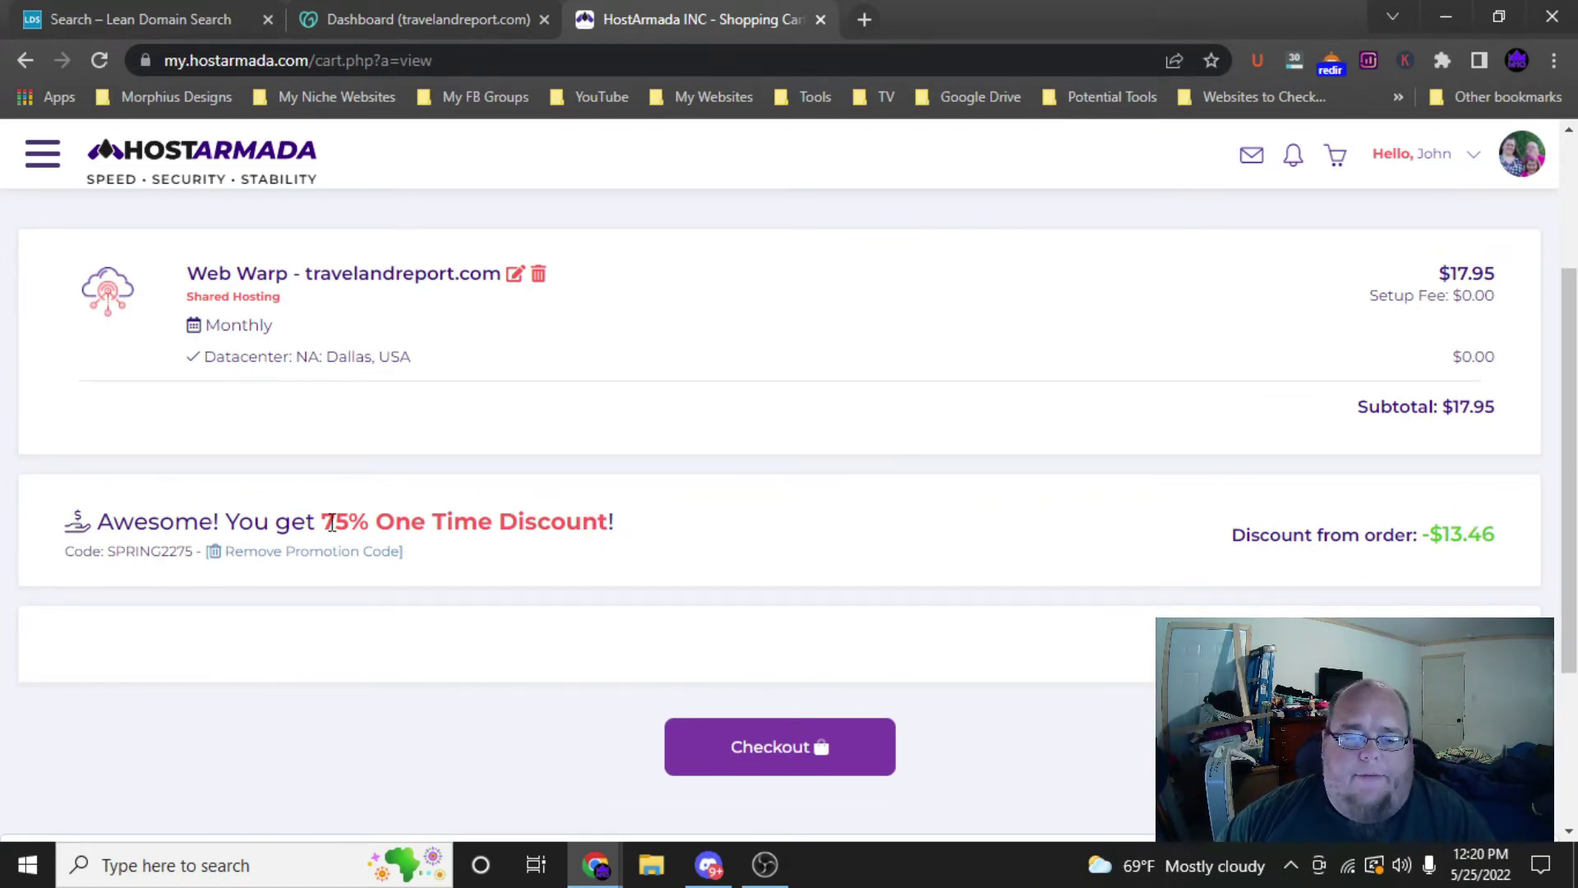
drag(329, 524, 628, 518)
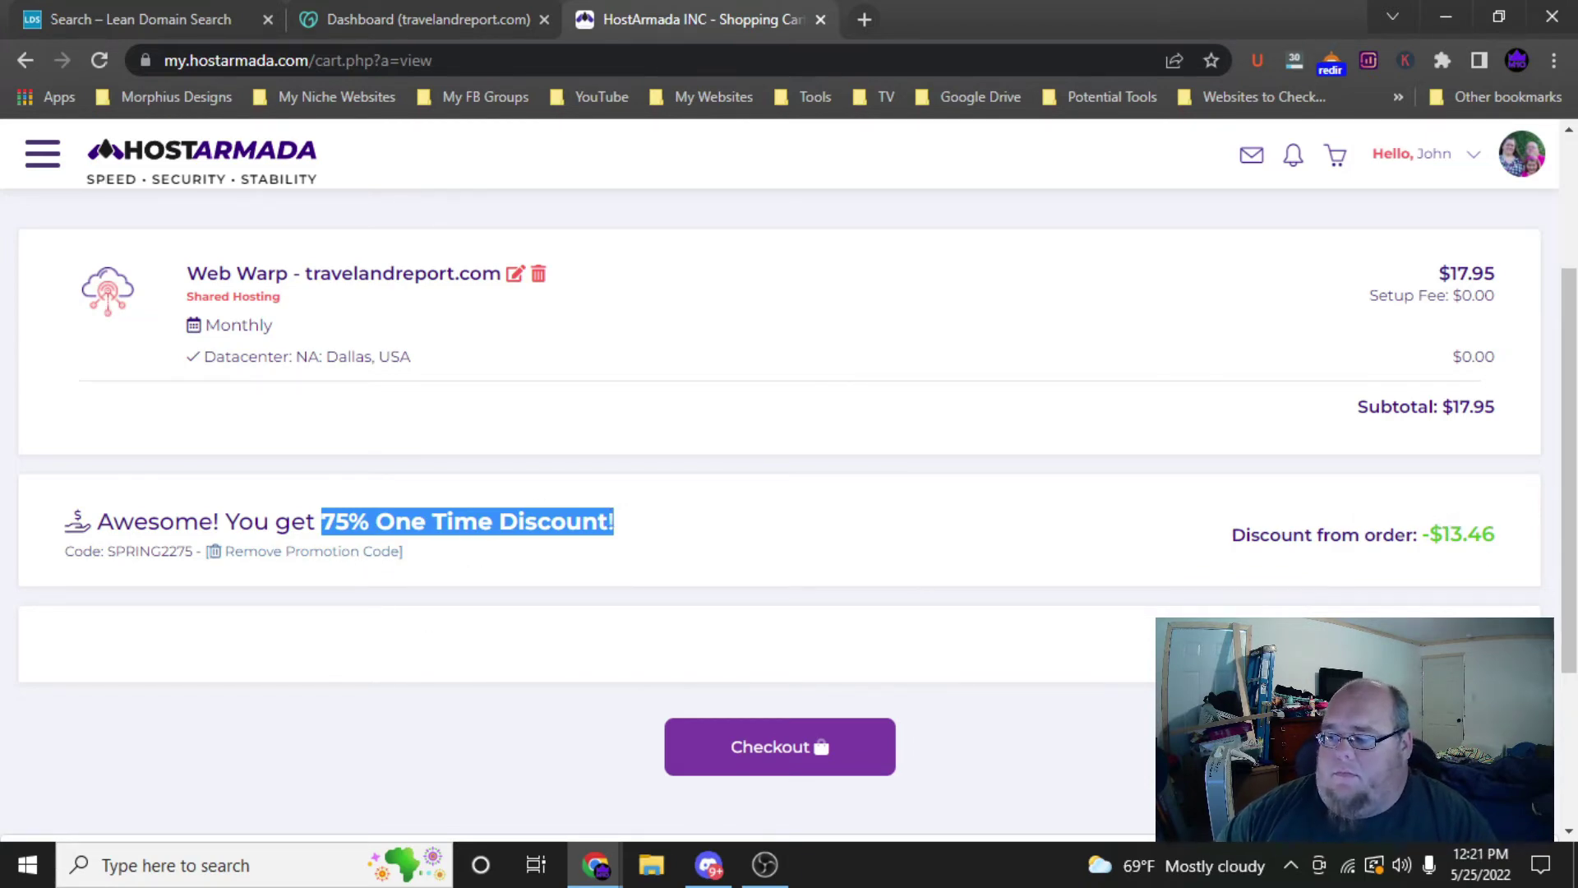
click(1430, 645)
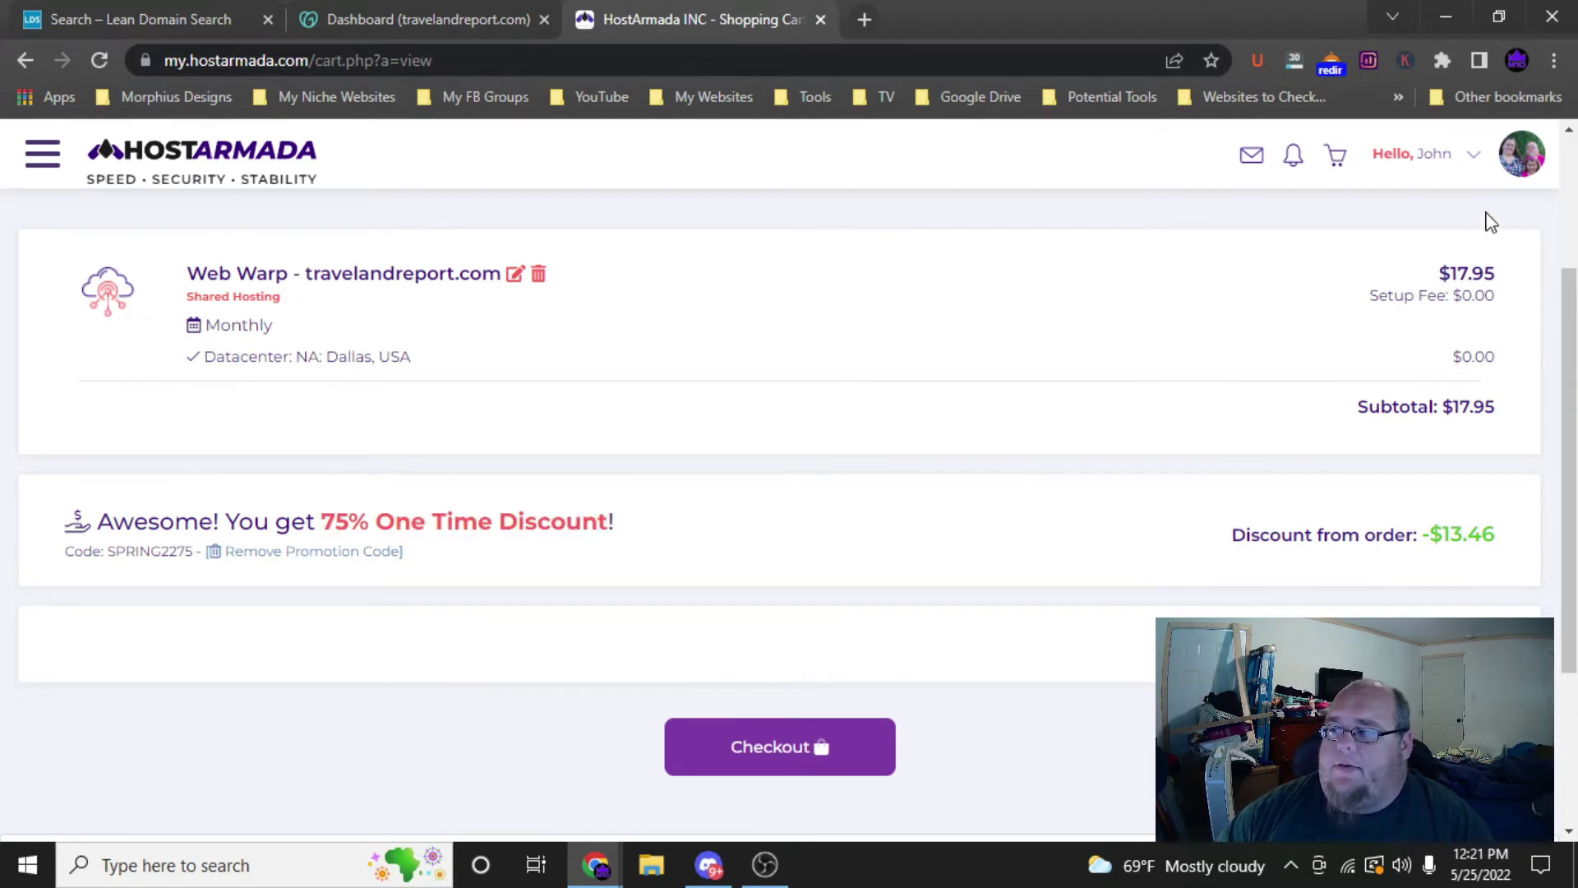
drag(1449, 271, 1510, 271)
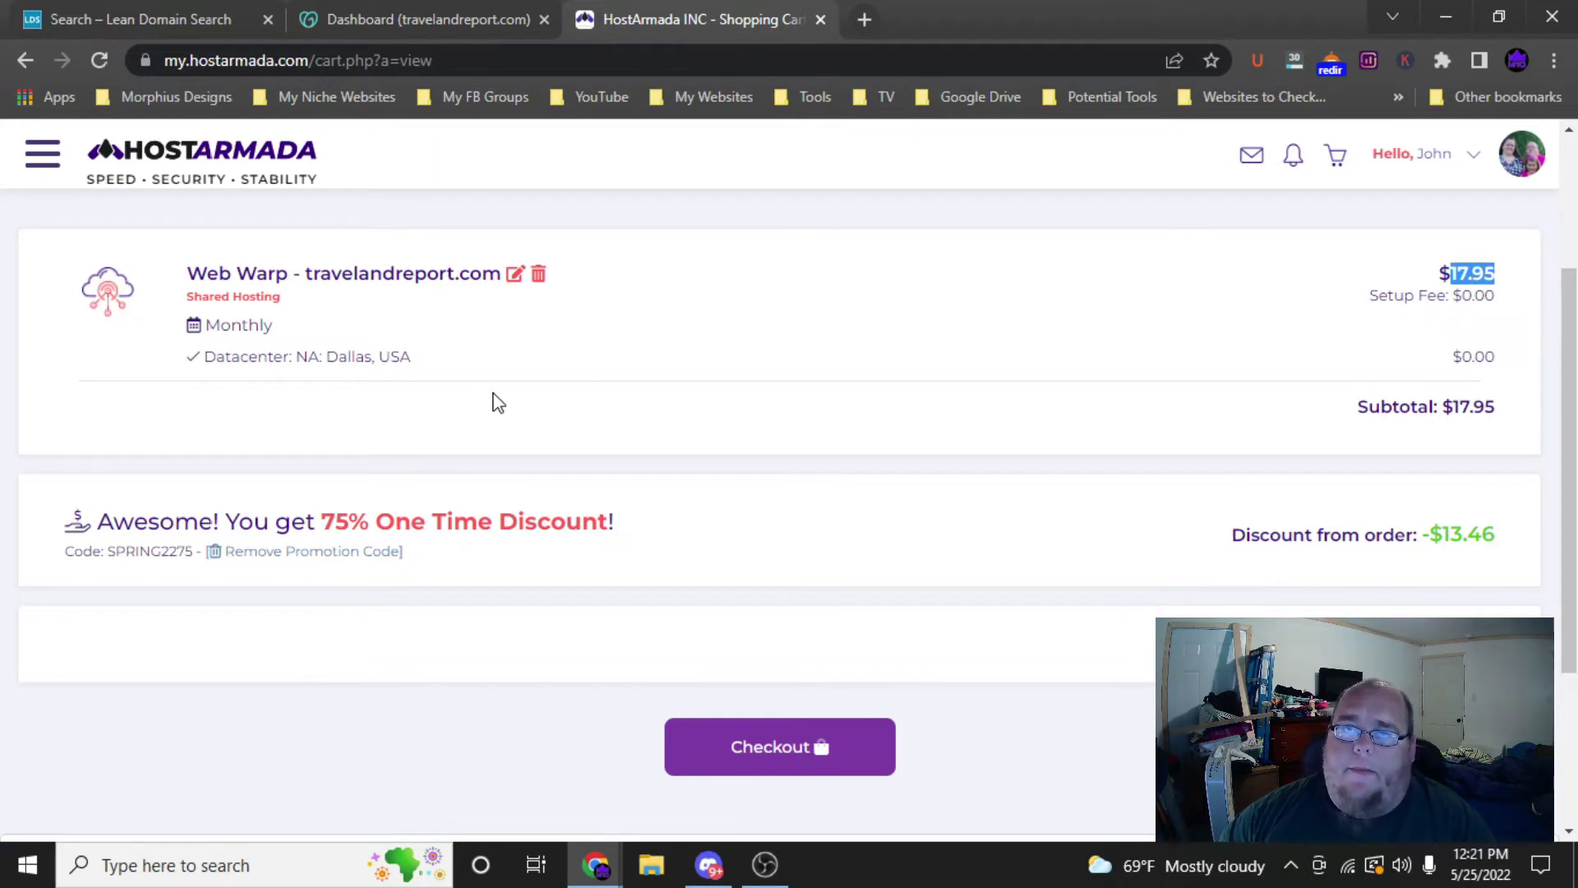
drag(1512, 535, 1435, 567)
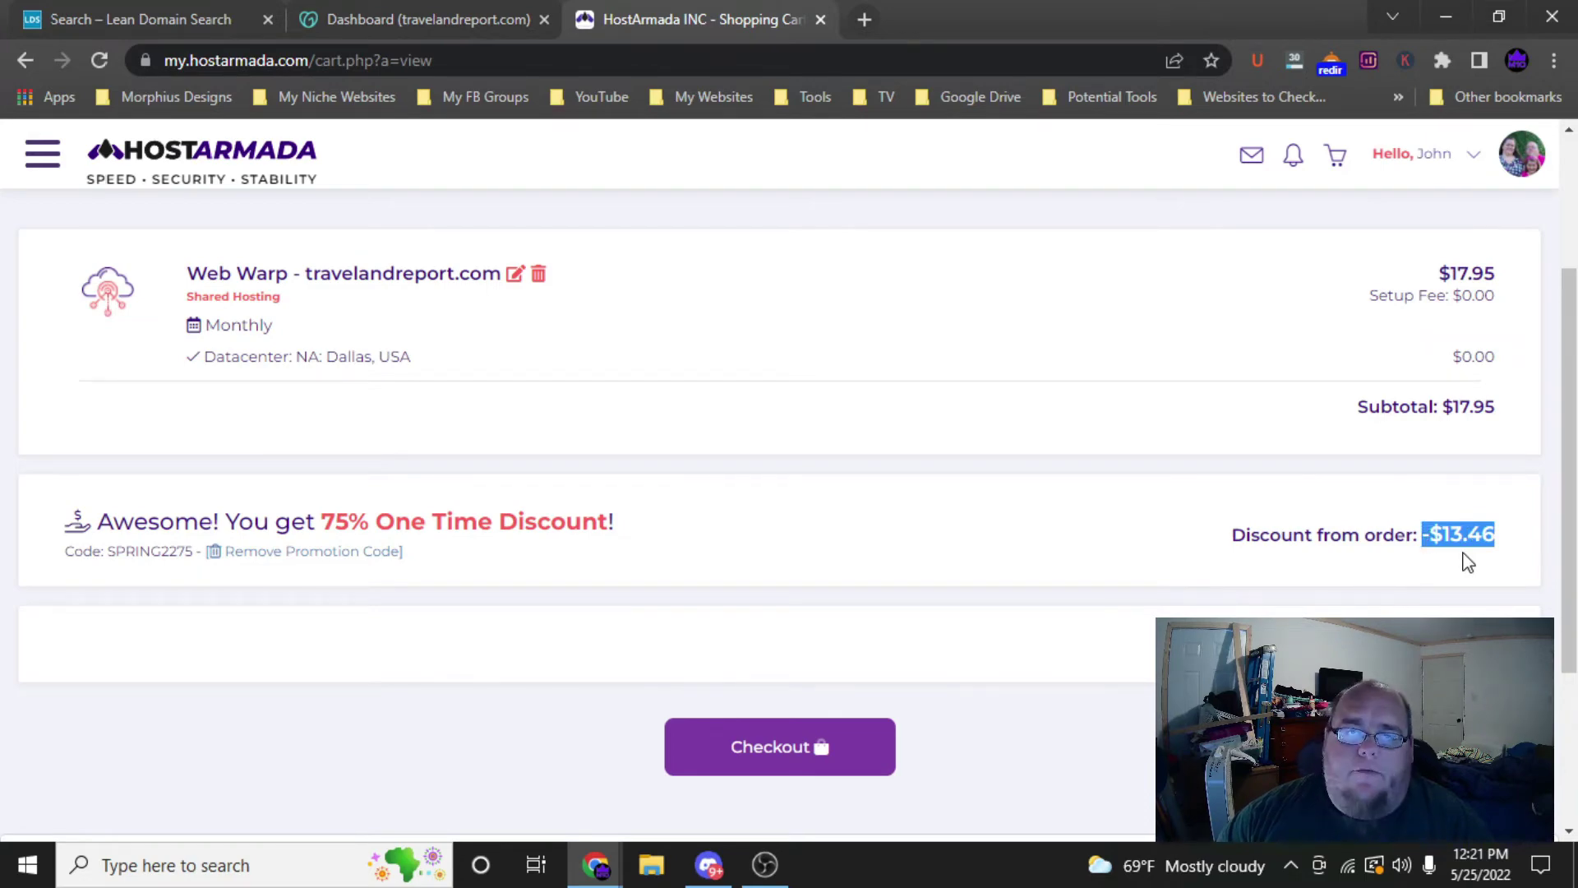
click(1454, 629)
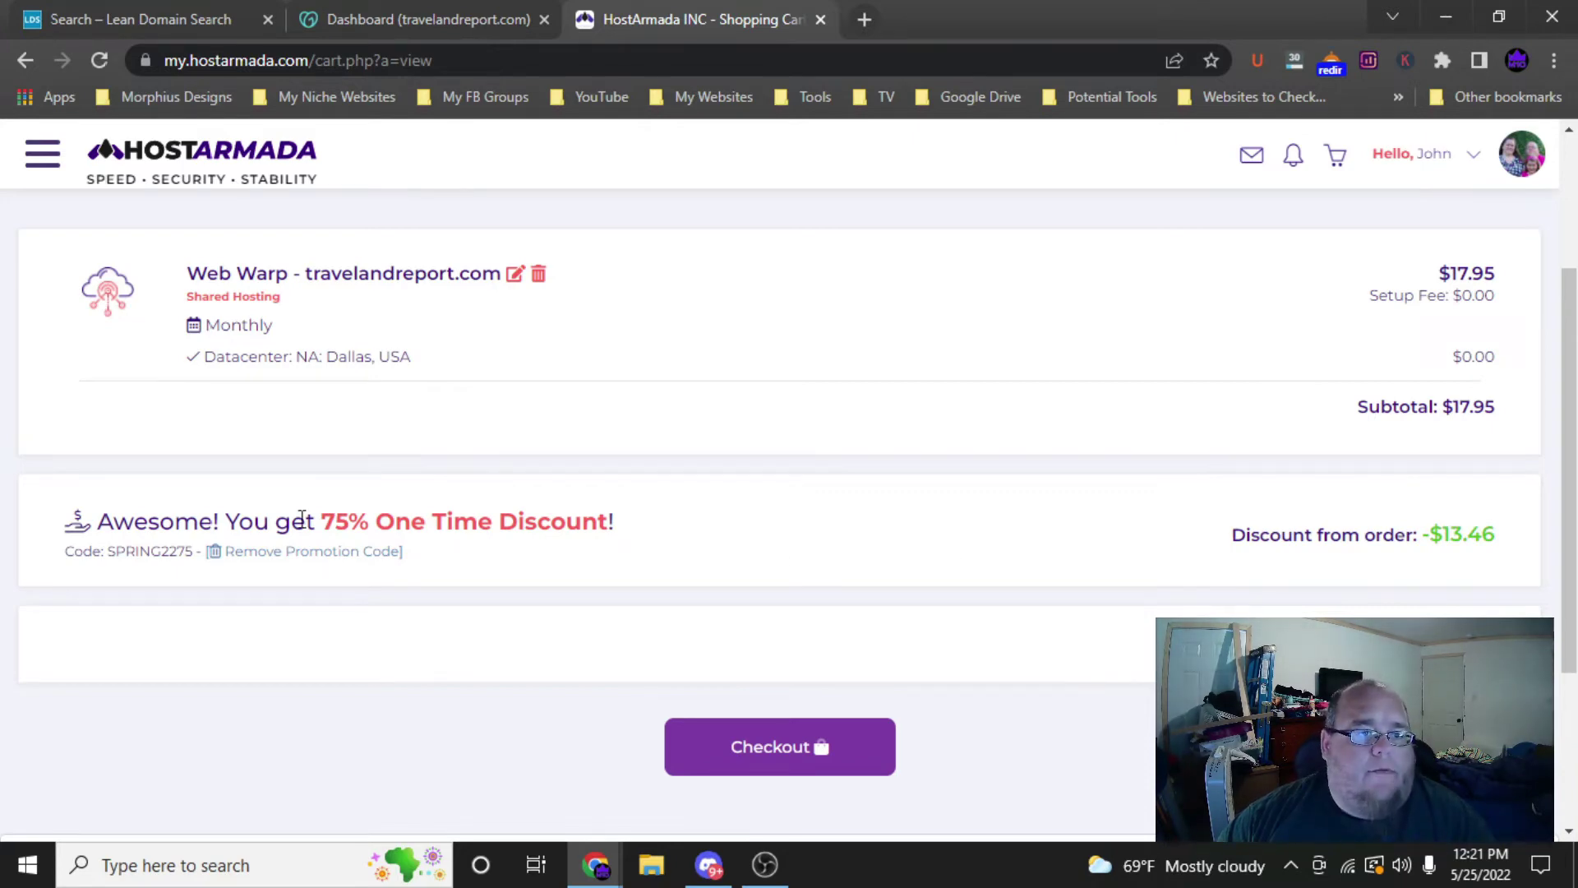
scroll(301, 516, down, 1)
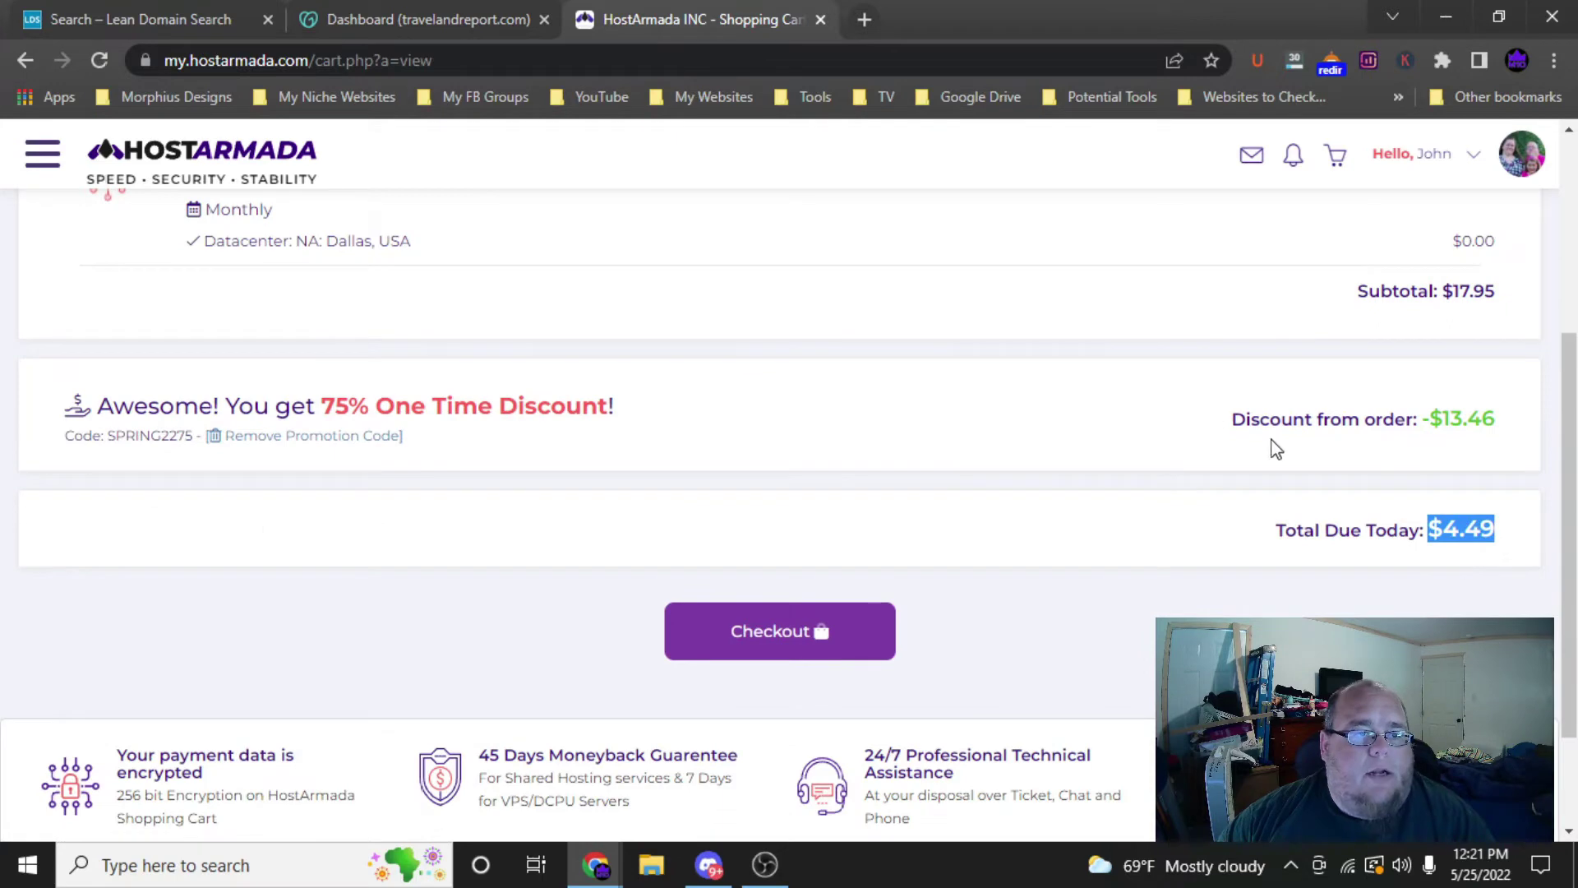
scroll(606, 683, down, 1)
scroll(737, 632, up, 2)
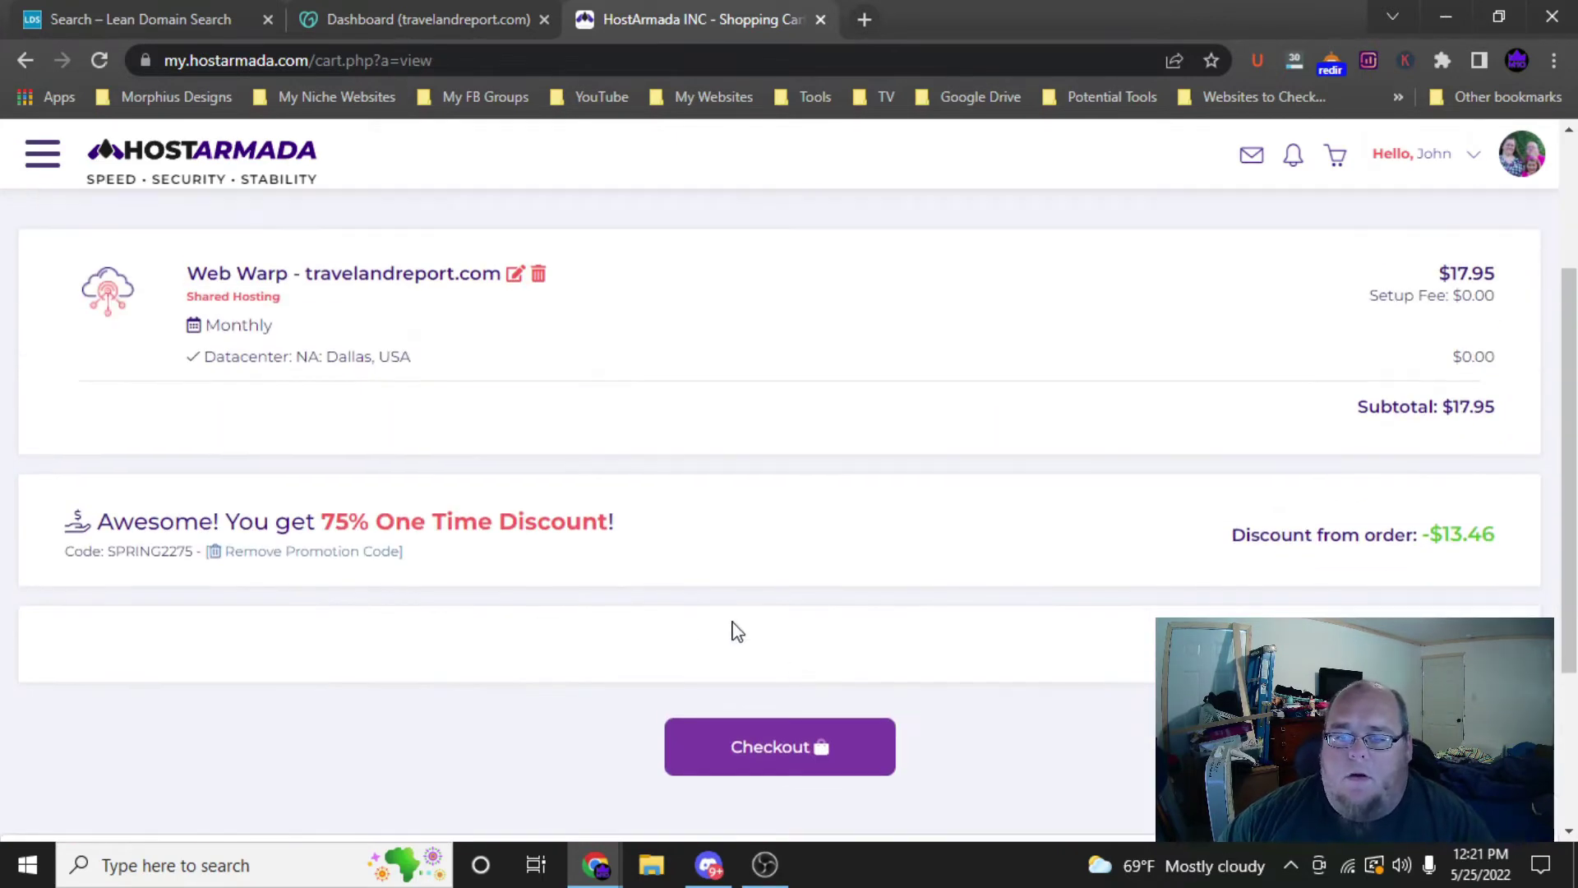
click(830, 752)
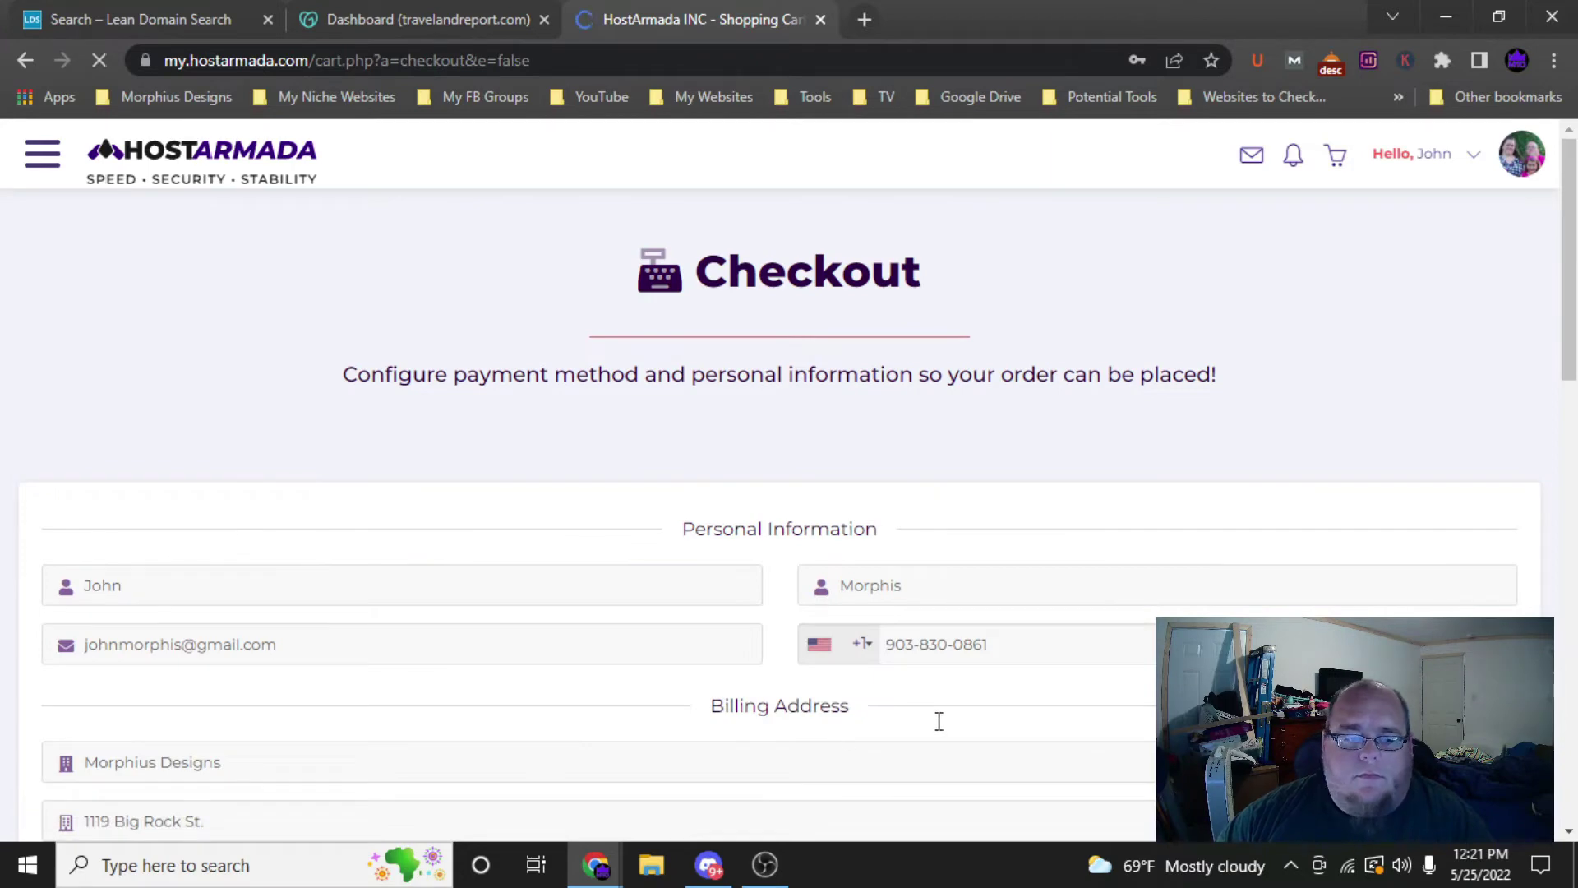
Scroll through the checkout form and payment details to complete the order.
scroll(426, 486, down, 10)
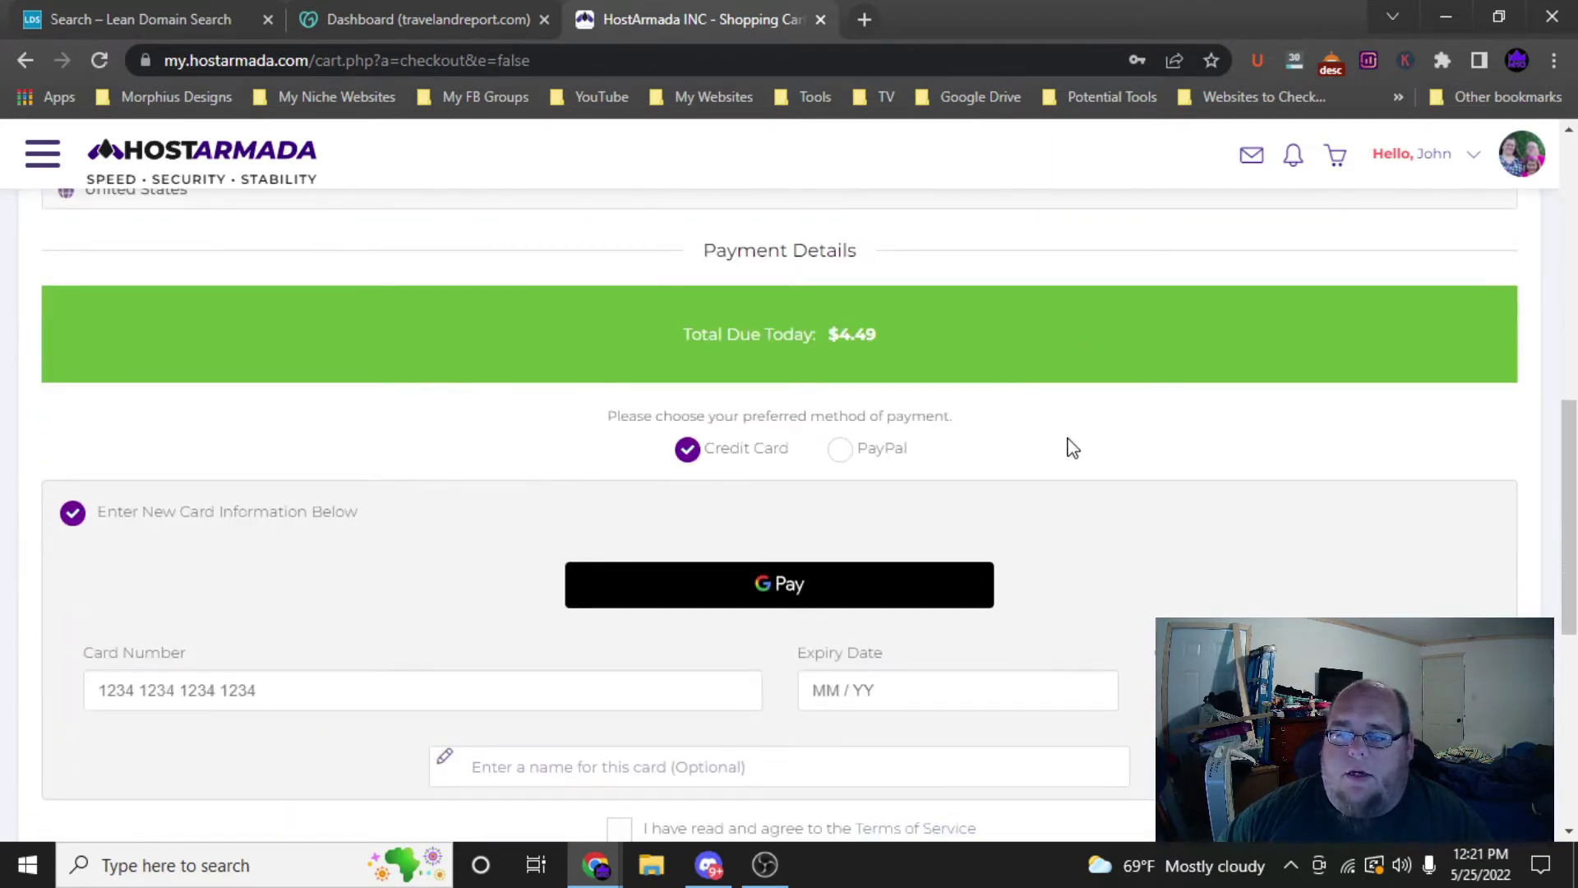
scroll(1159, 453, down, 3)
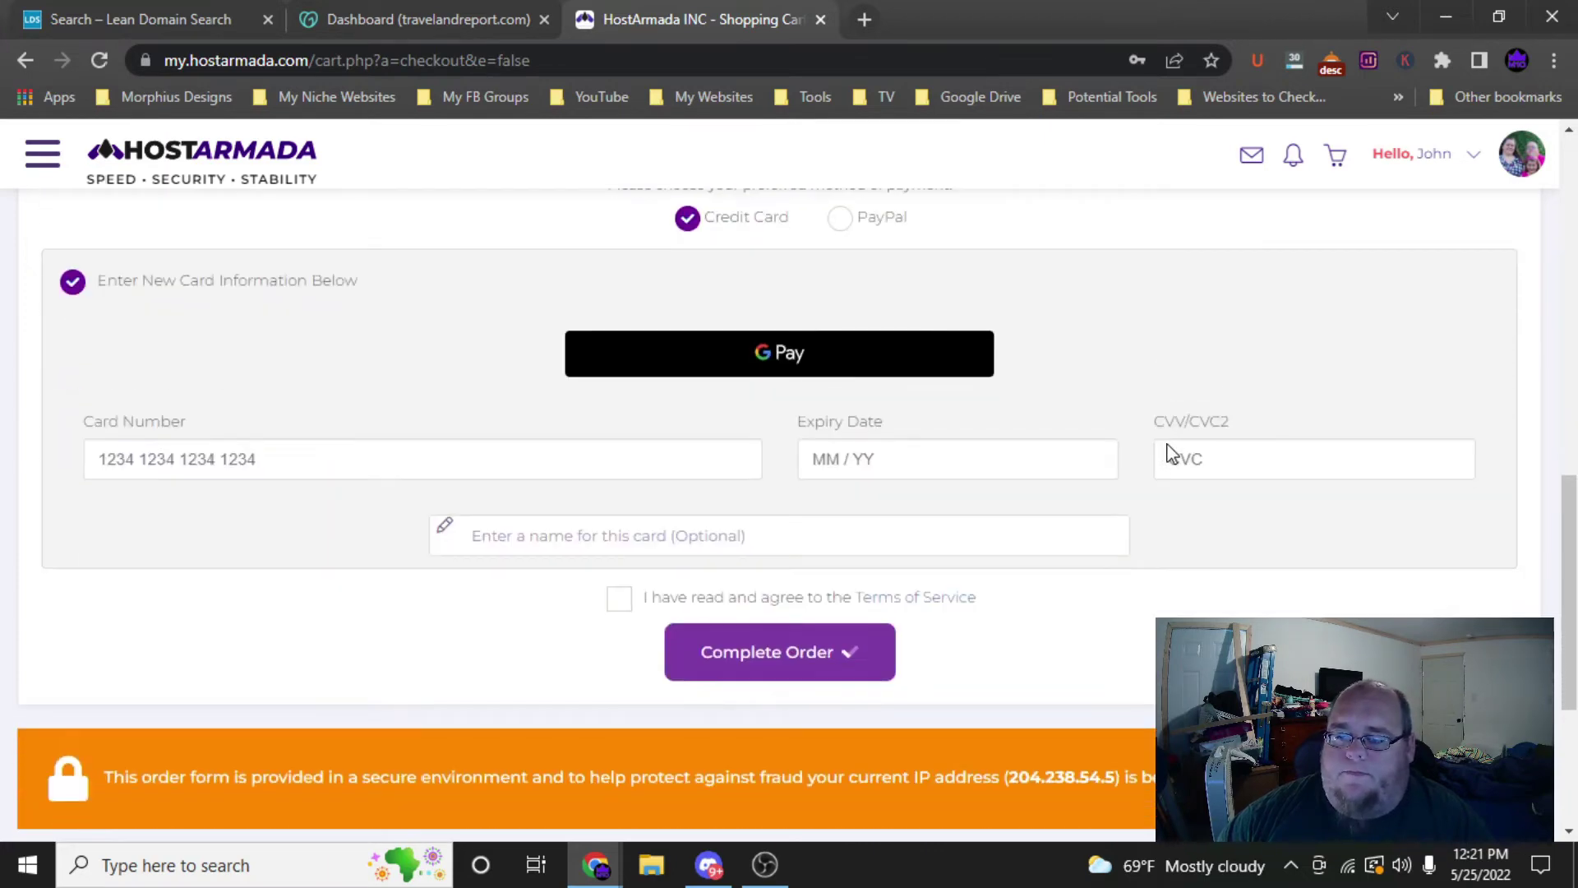
scroll(769, 284, up, 1)
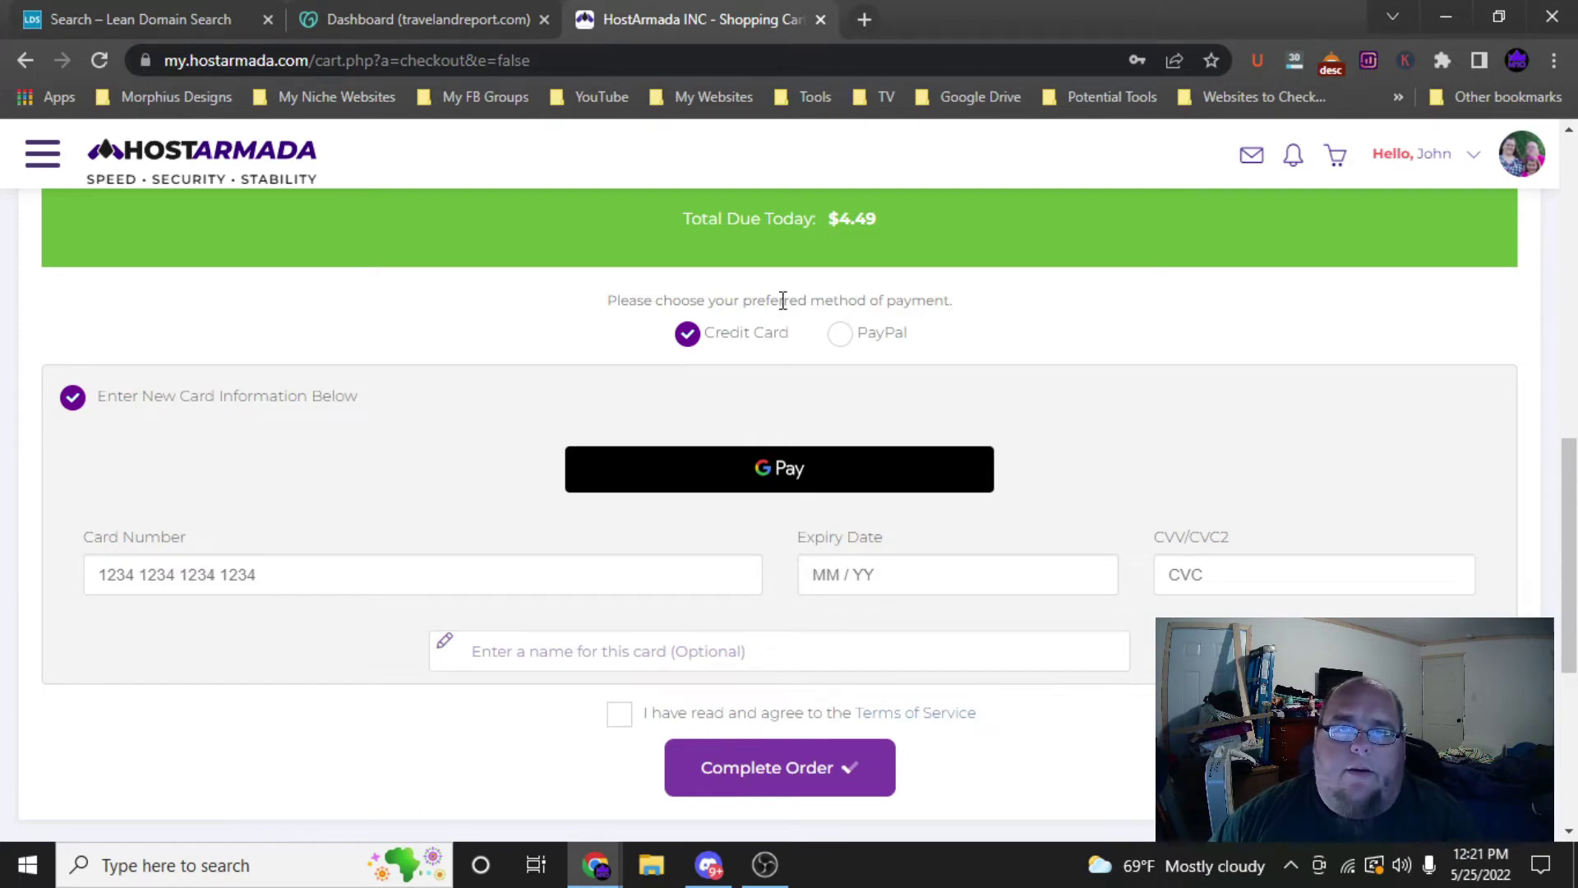
scroll(962, 337, down, 2)
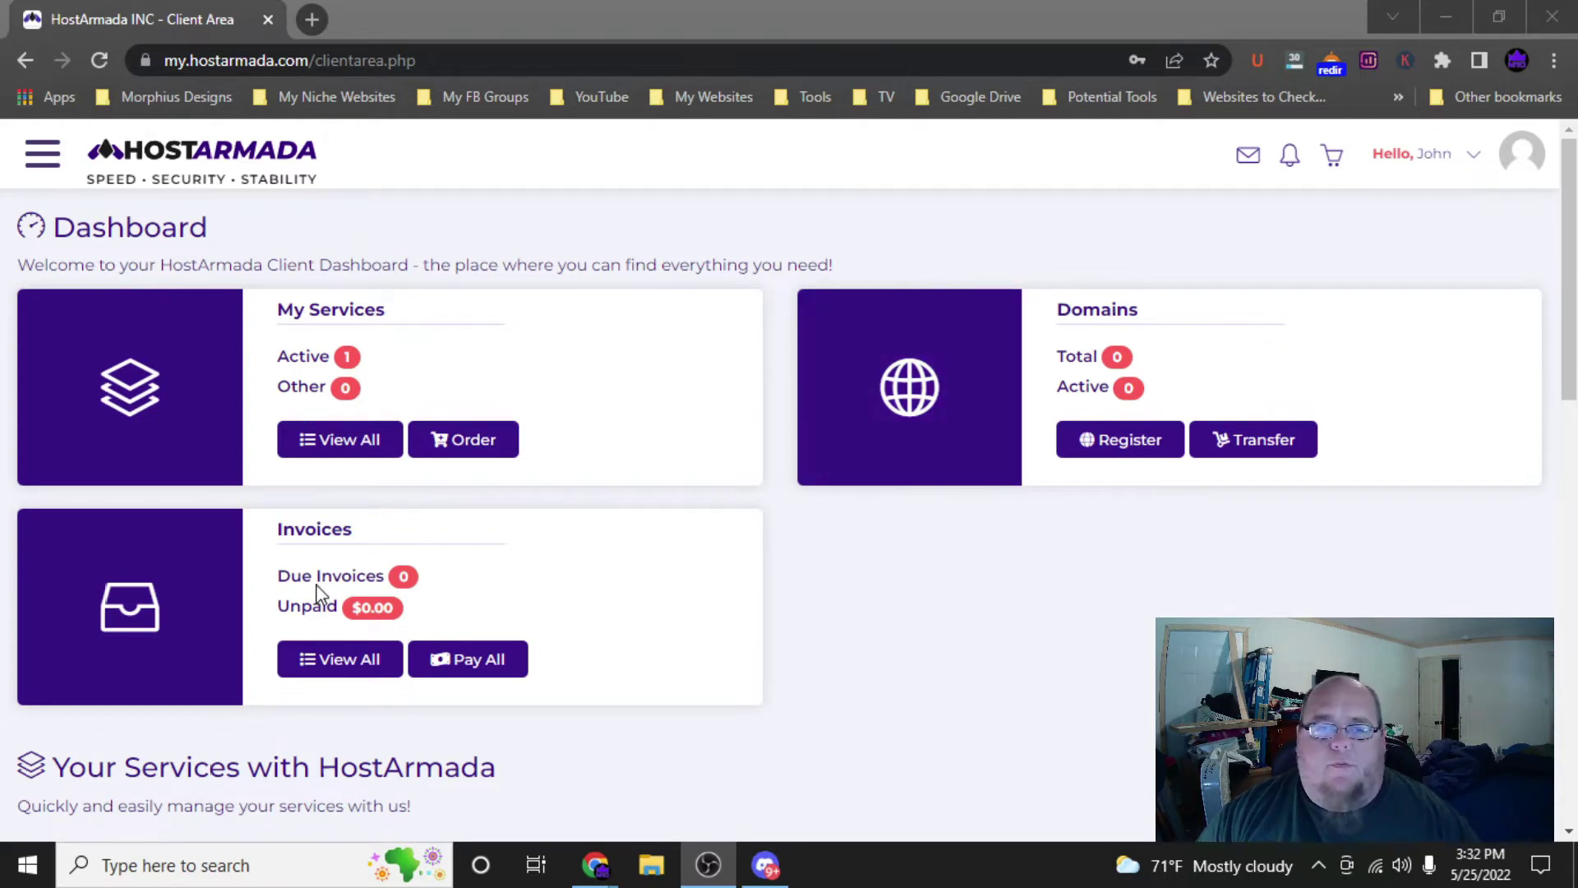
click(352, 448)
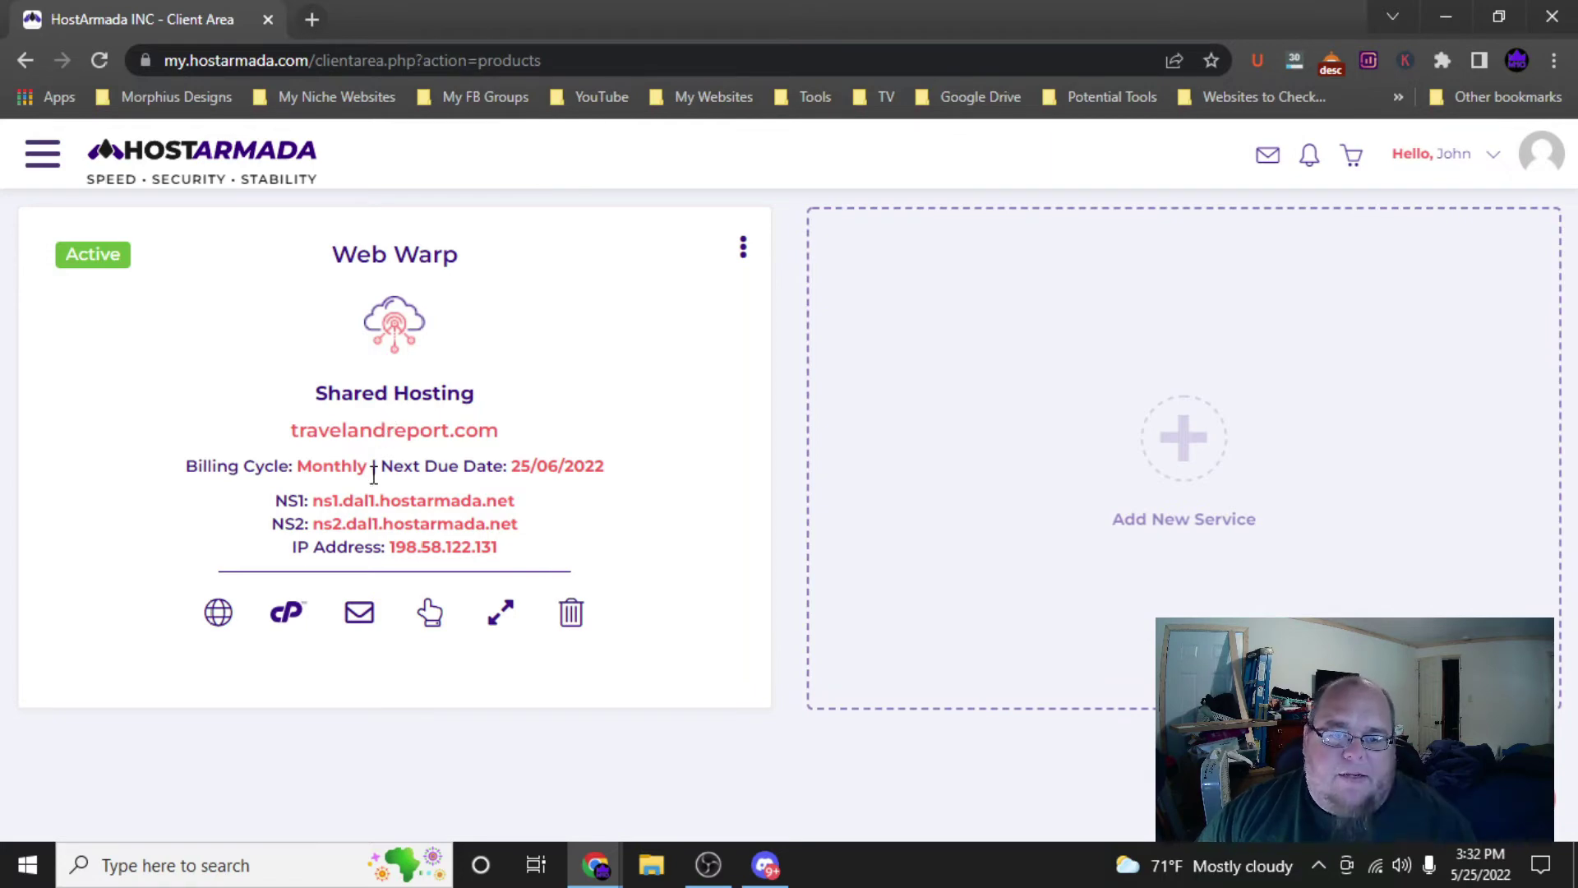
drag(293, 430, 504, 411)
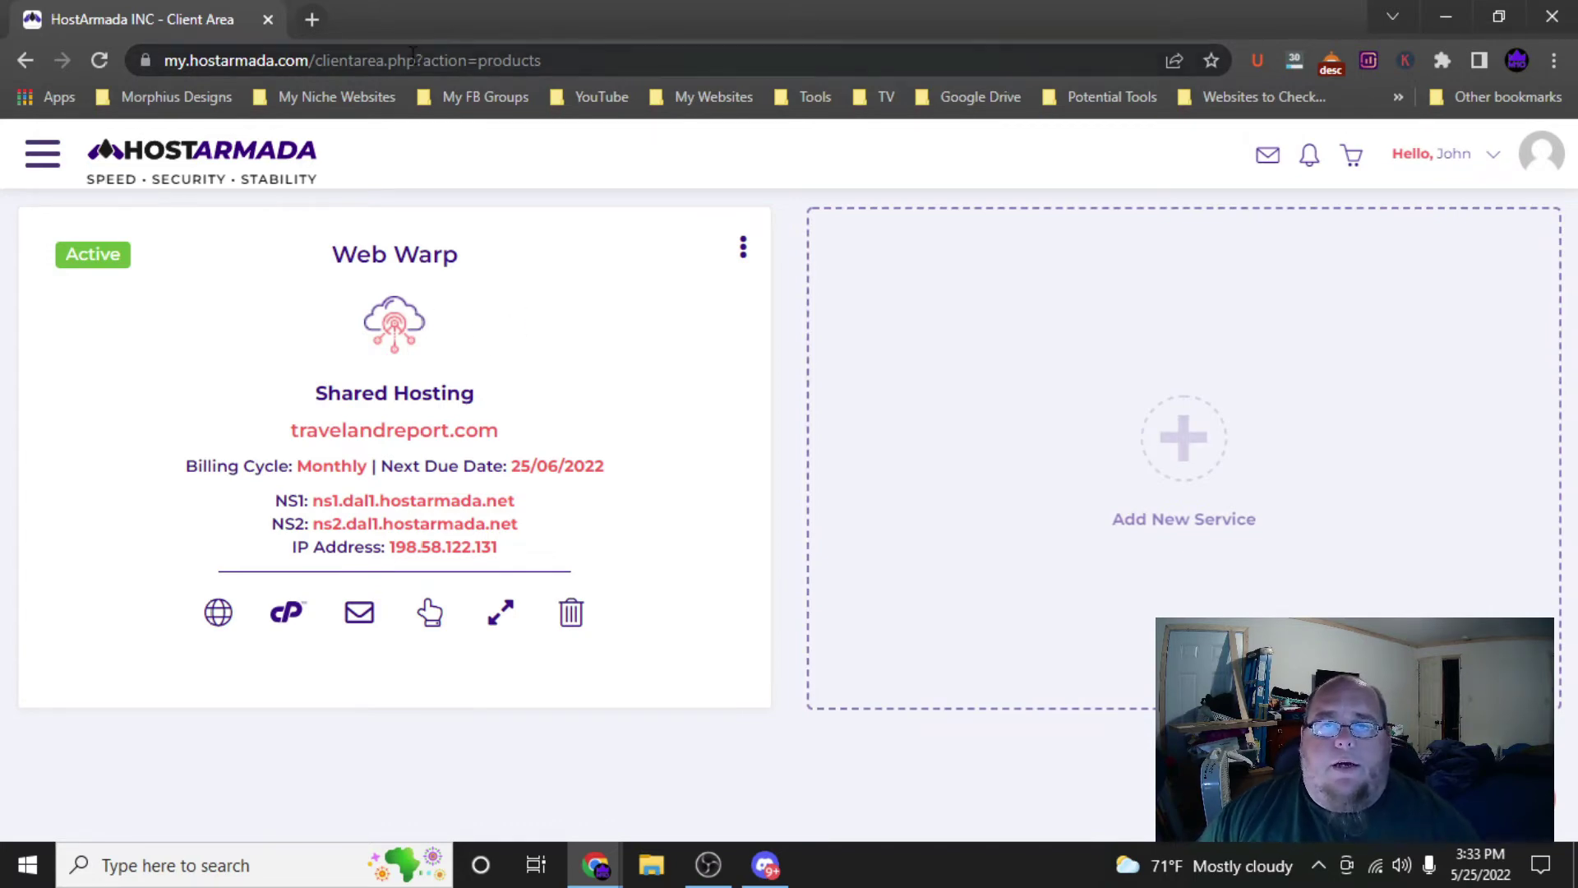
Open travelandreport.com's domain page in the GoDaddy dashboard and go to Manage DNS.
click(311, 19)
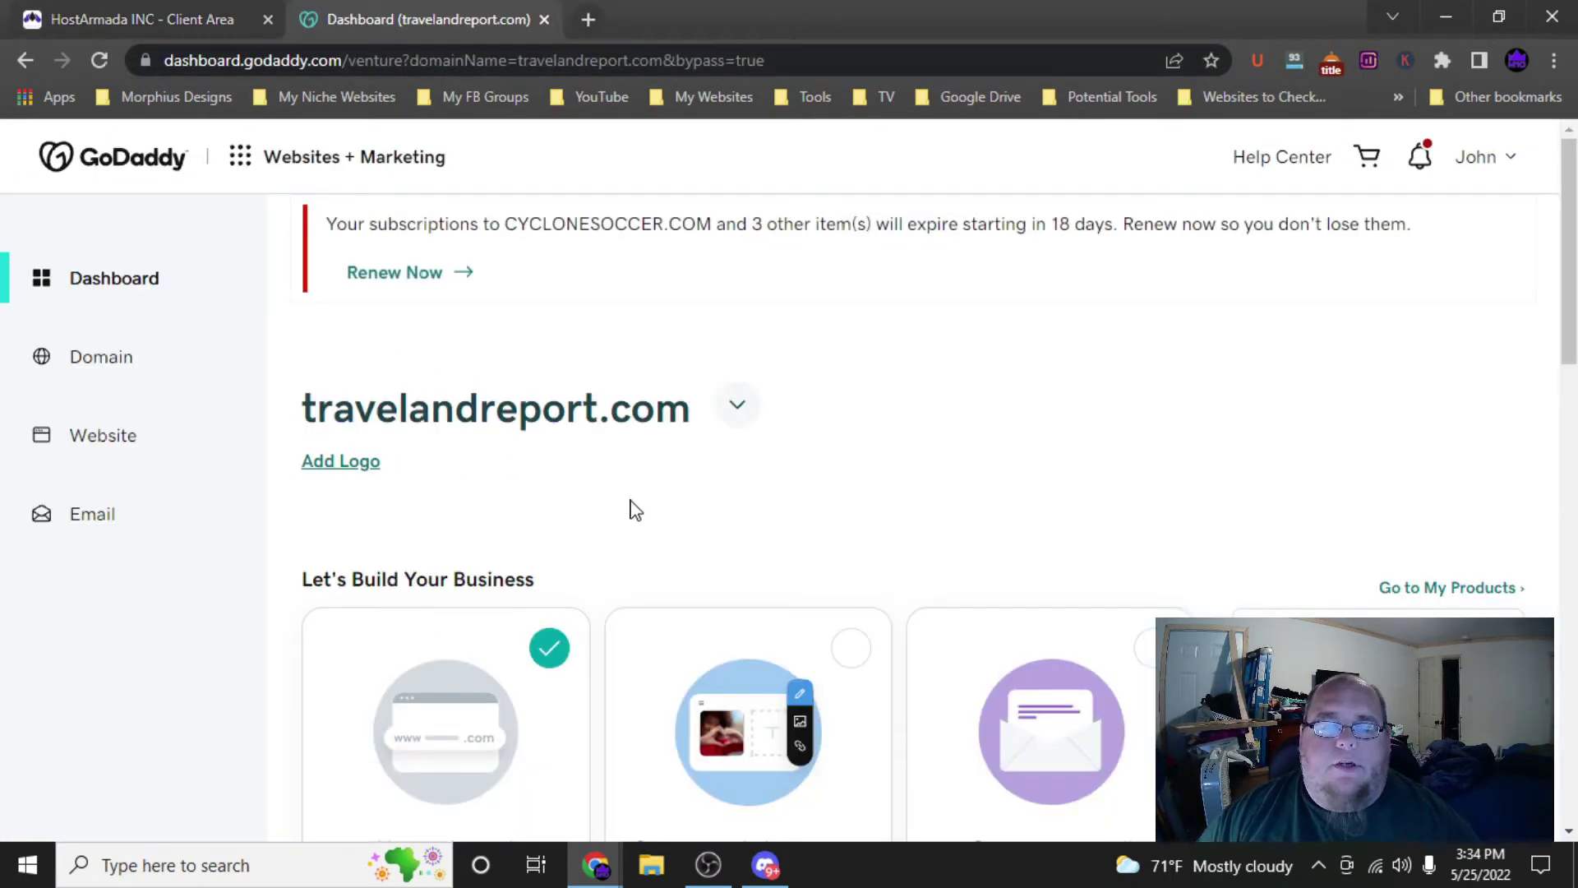
scroll(611, 520, down, 1)
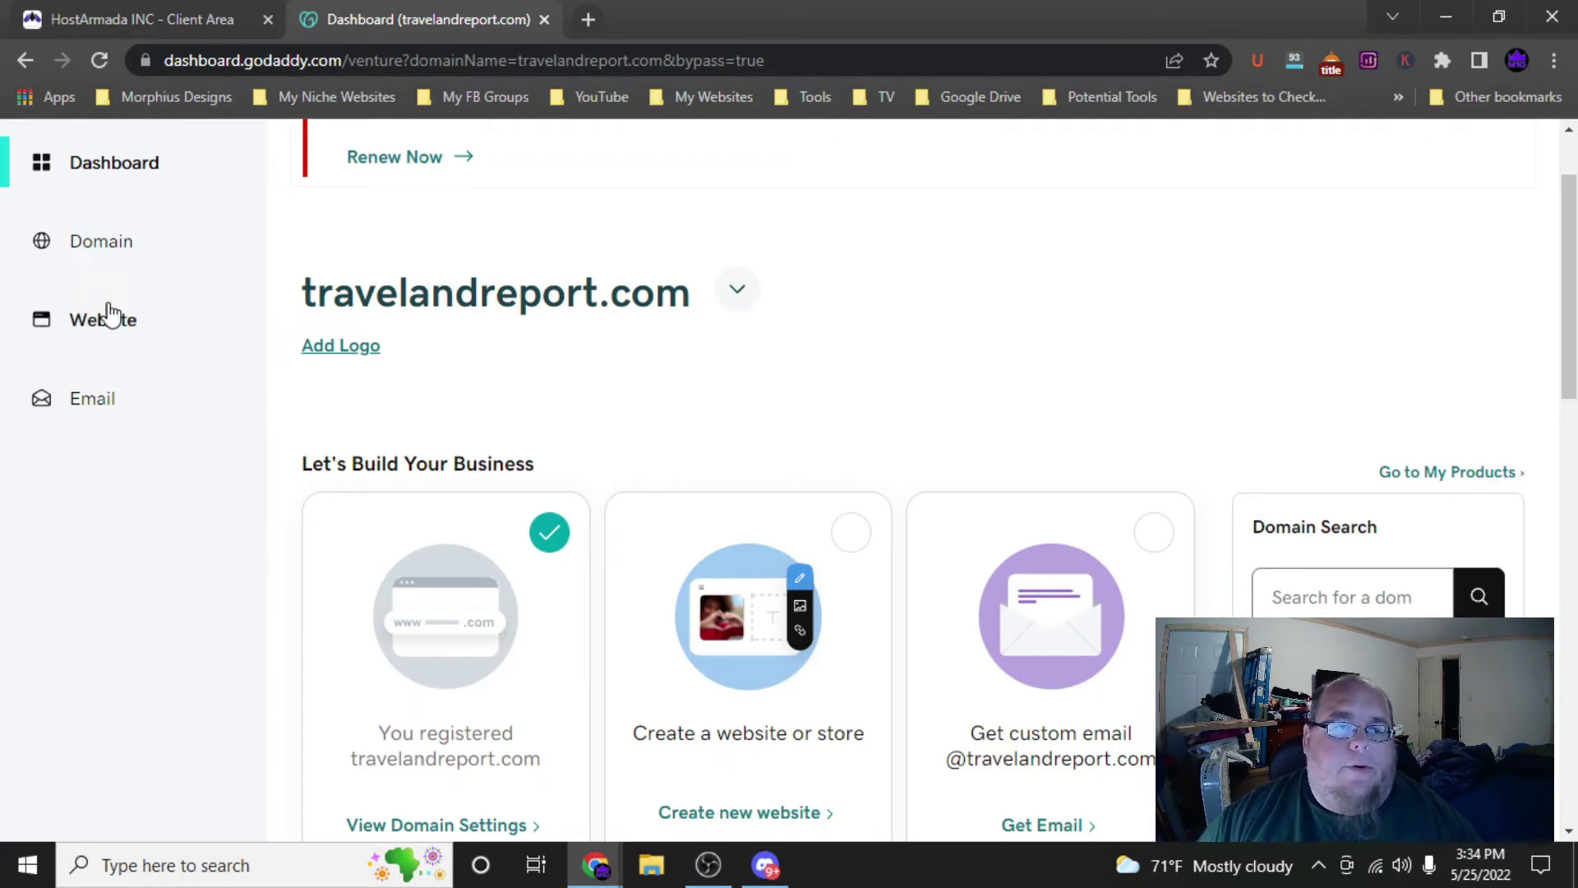
click(92, 248)
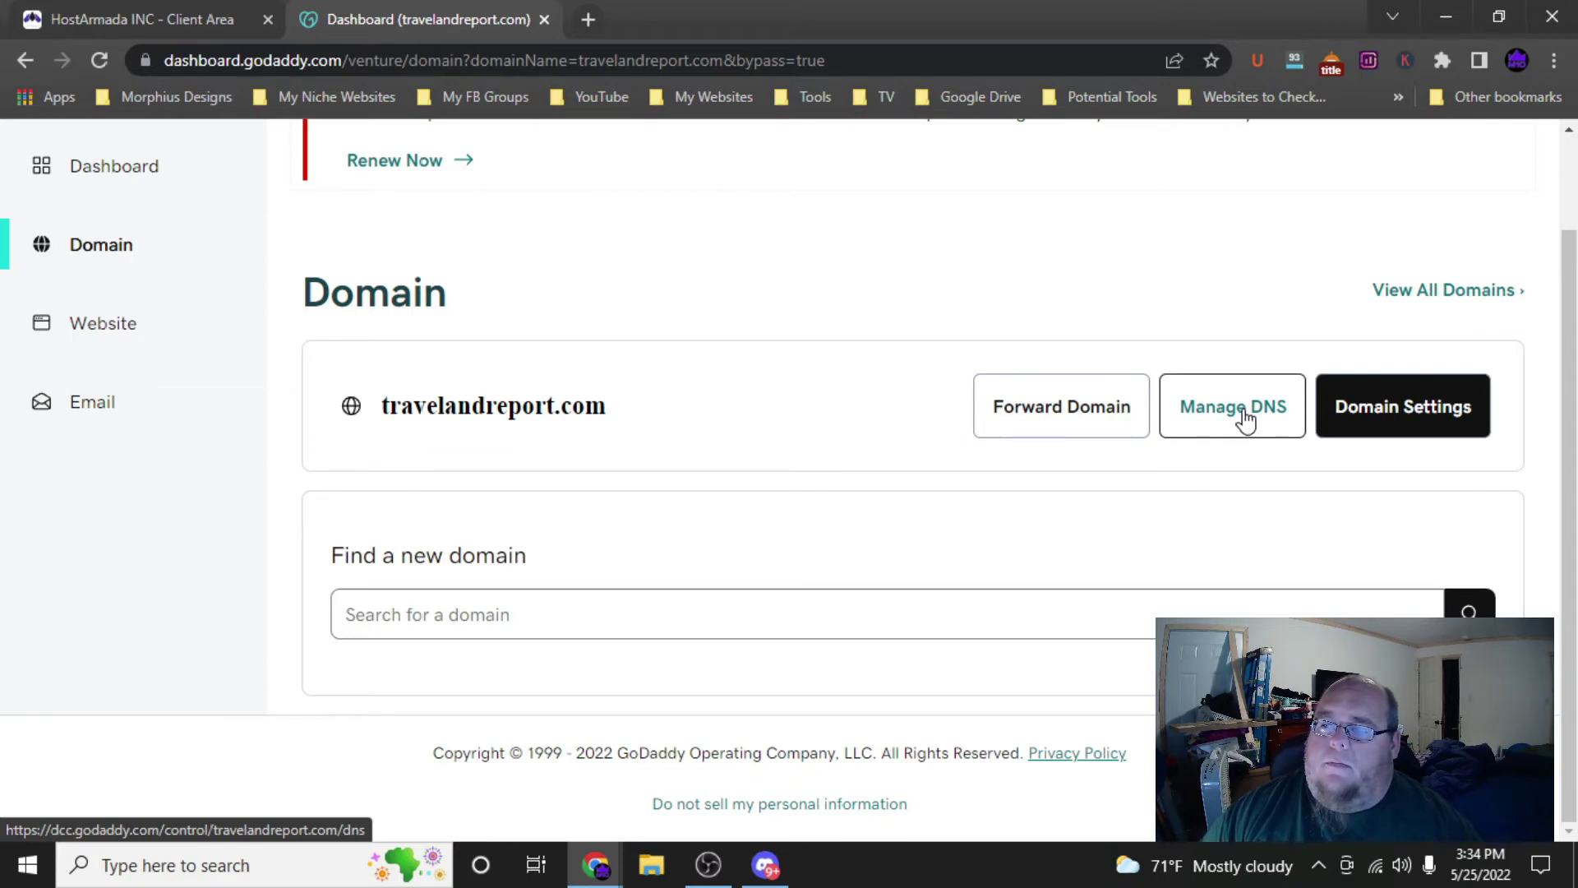
click(1245, 419)
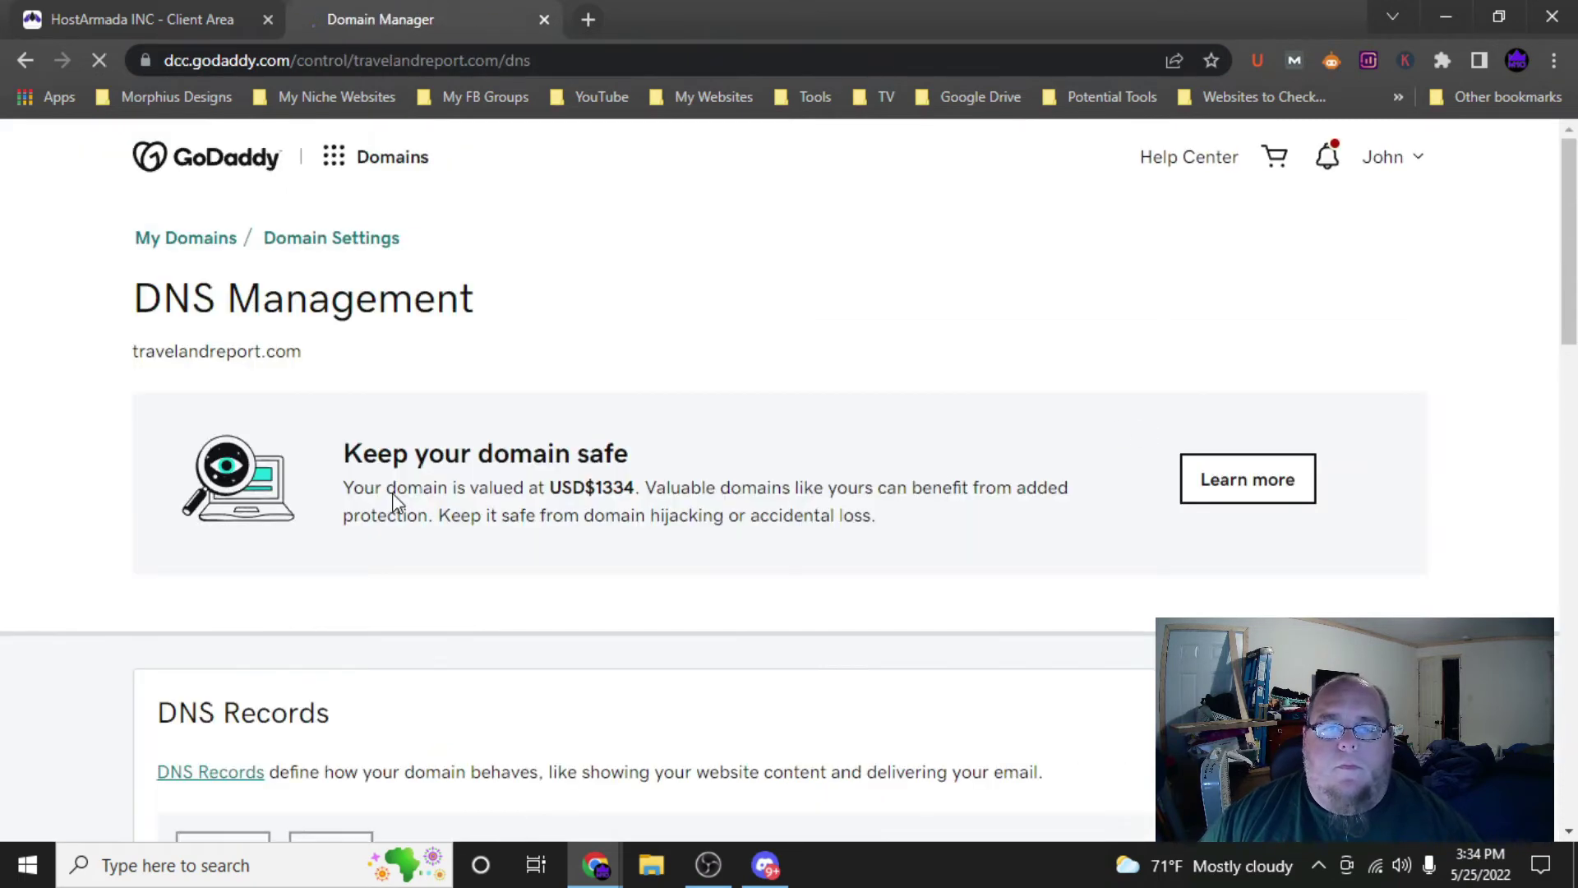
Browse the DNS records, highlighting the travelandreport.com name and USD$1334 valuation.
scroll(394, 502, down, 1)
scroll(399, 516, down, 3)
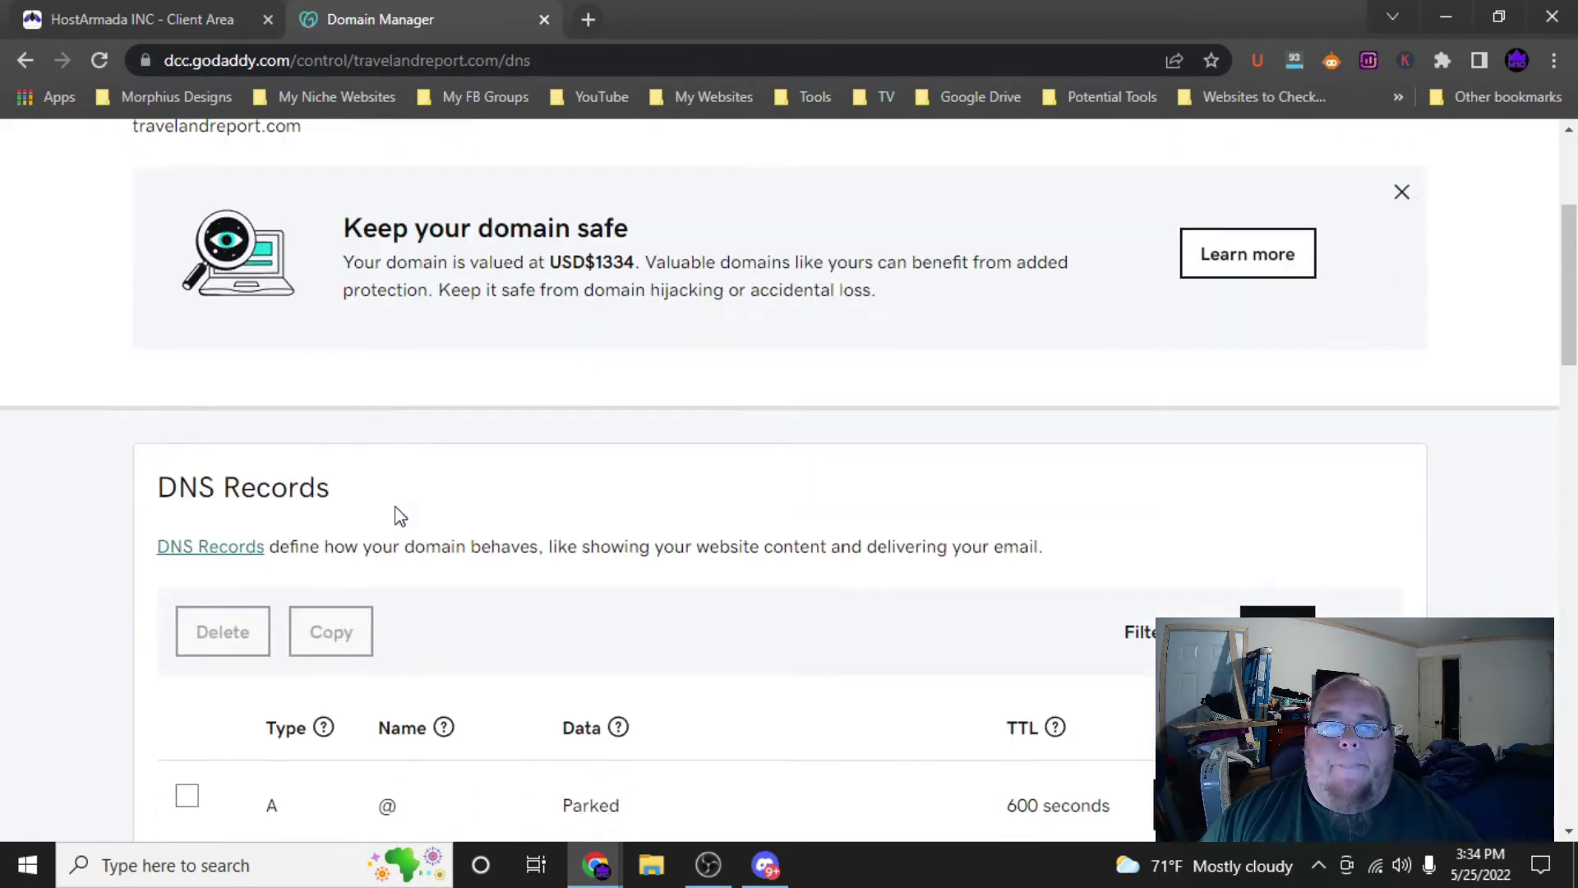
scroll(397, 514, down, 1)
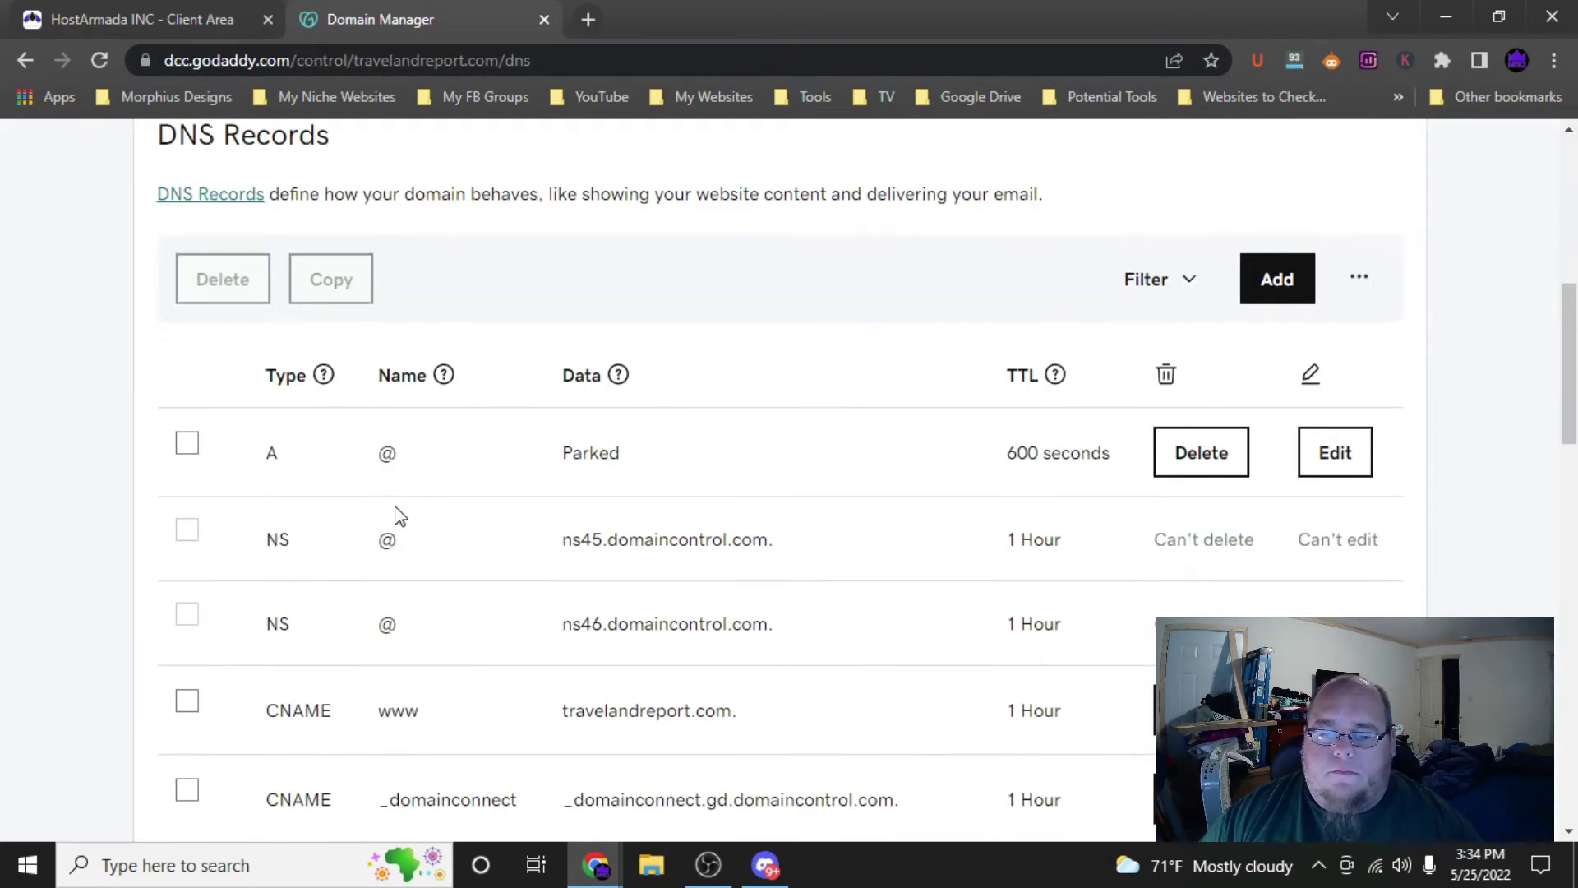
scroll(999, 158, down, 2)
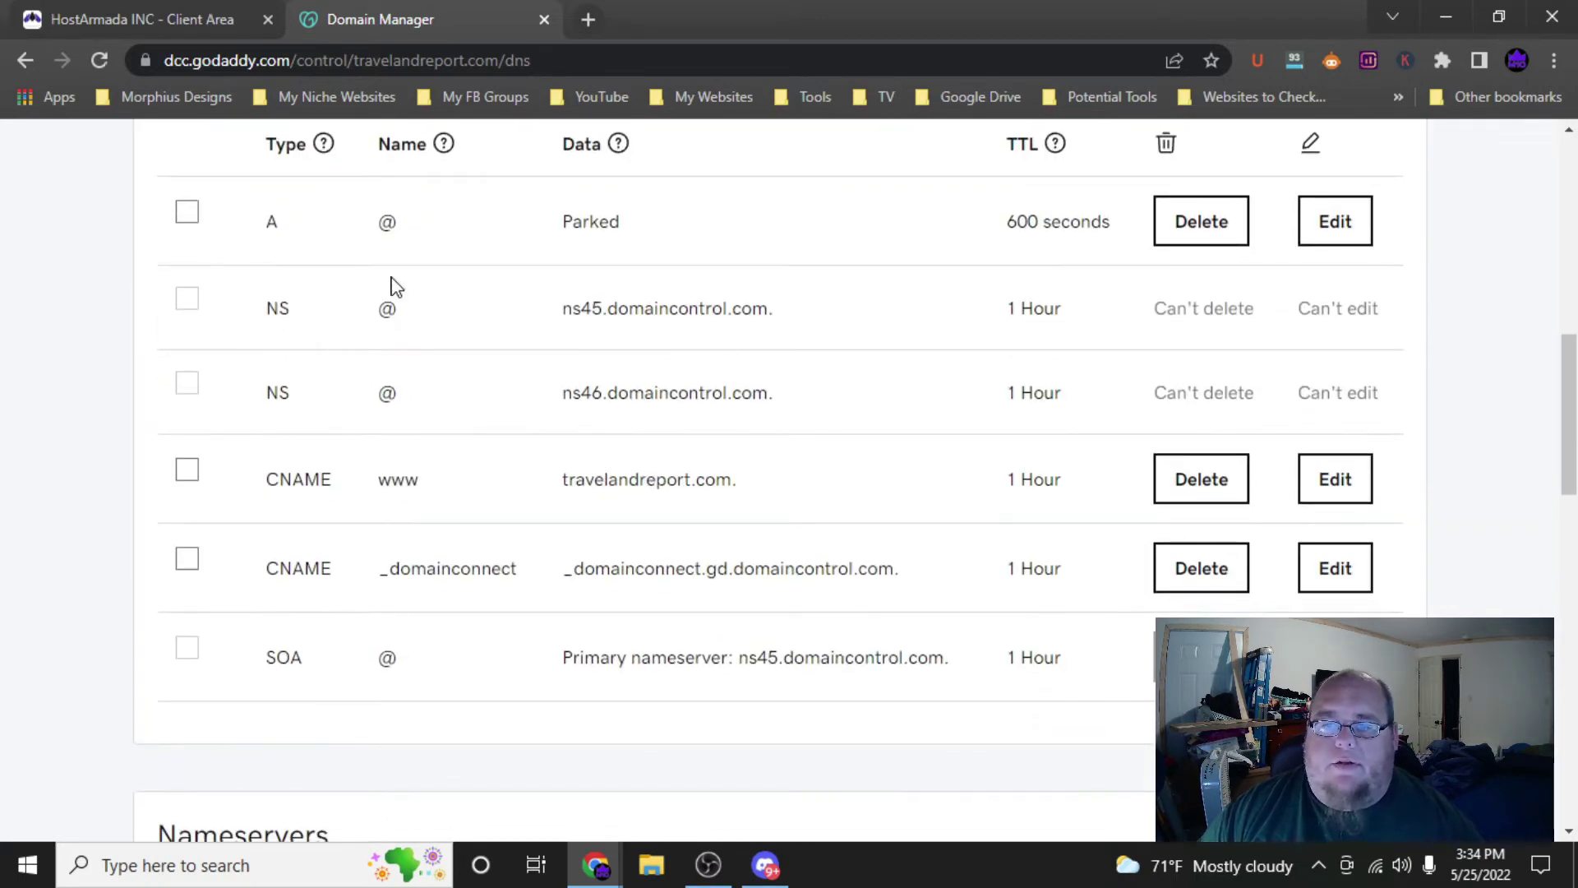
scroll(721, 424, up, 1)
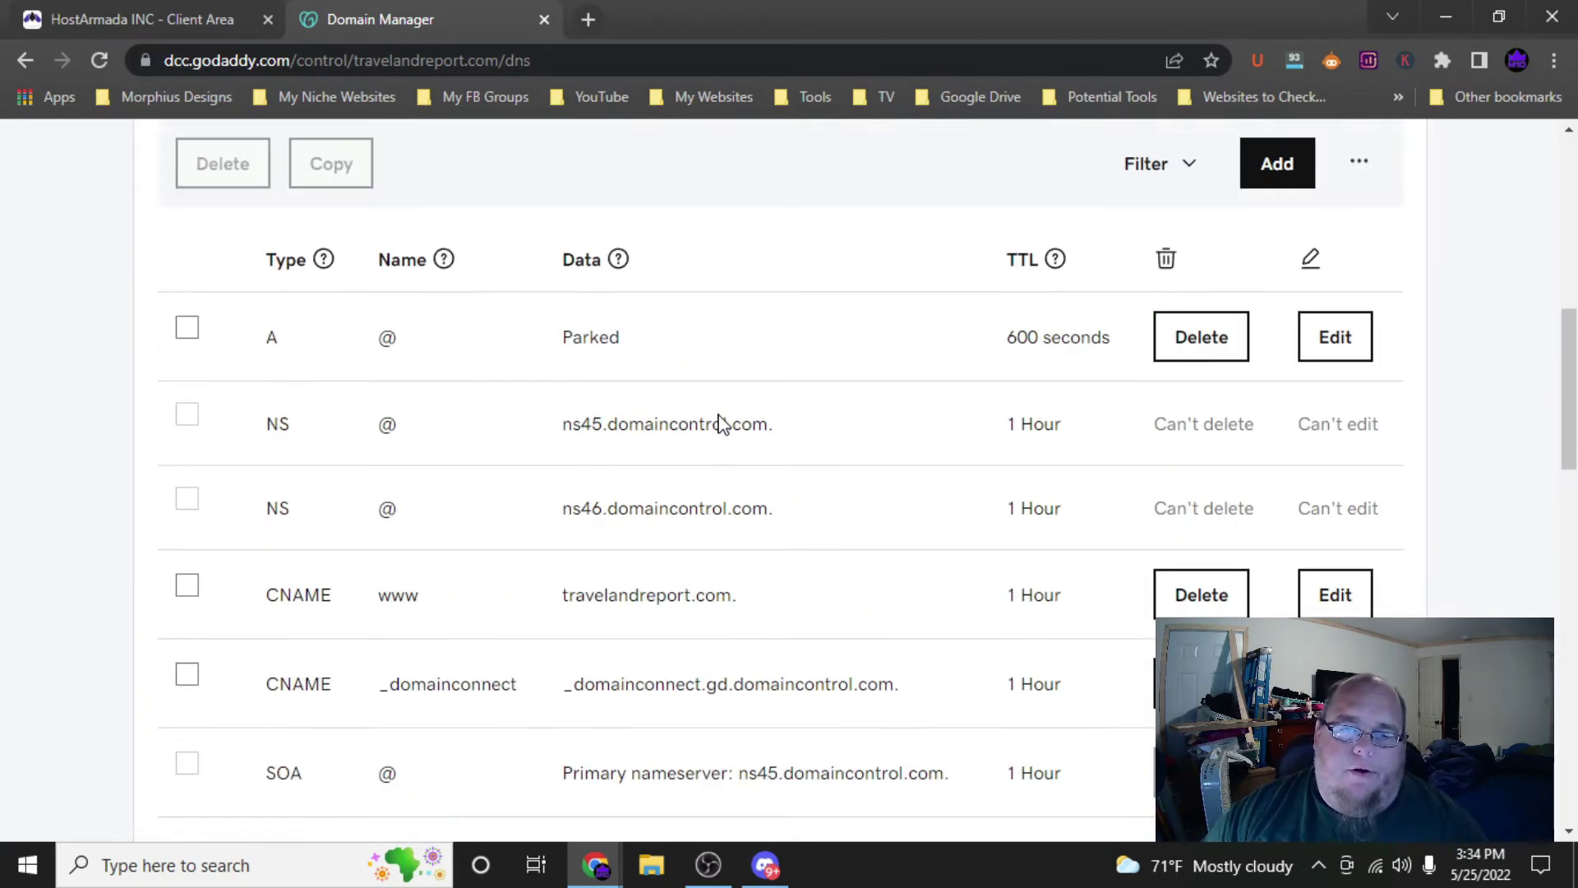
scroll(722, 407, up, 3)
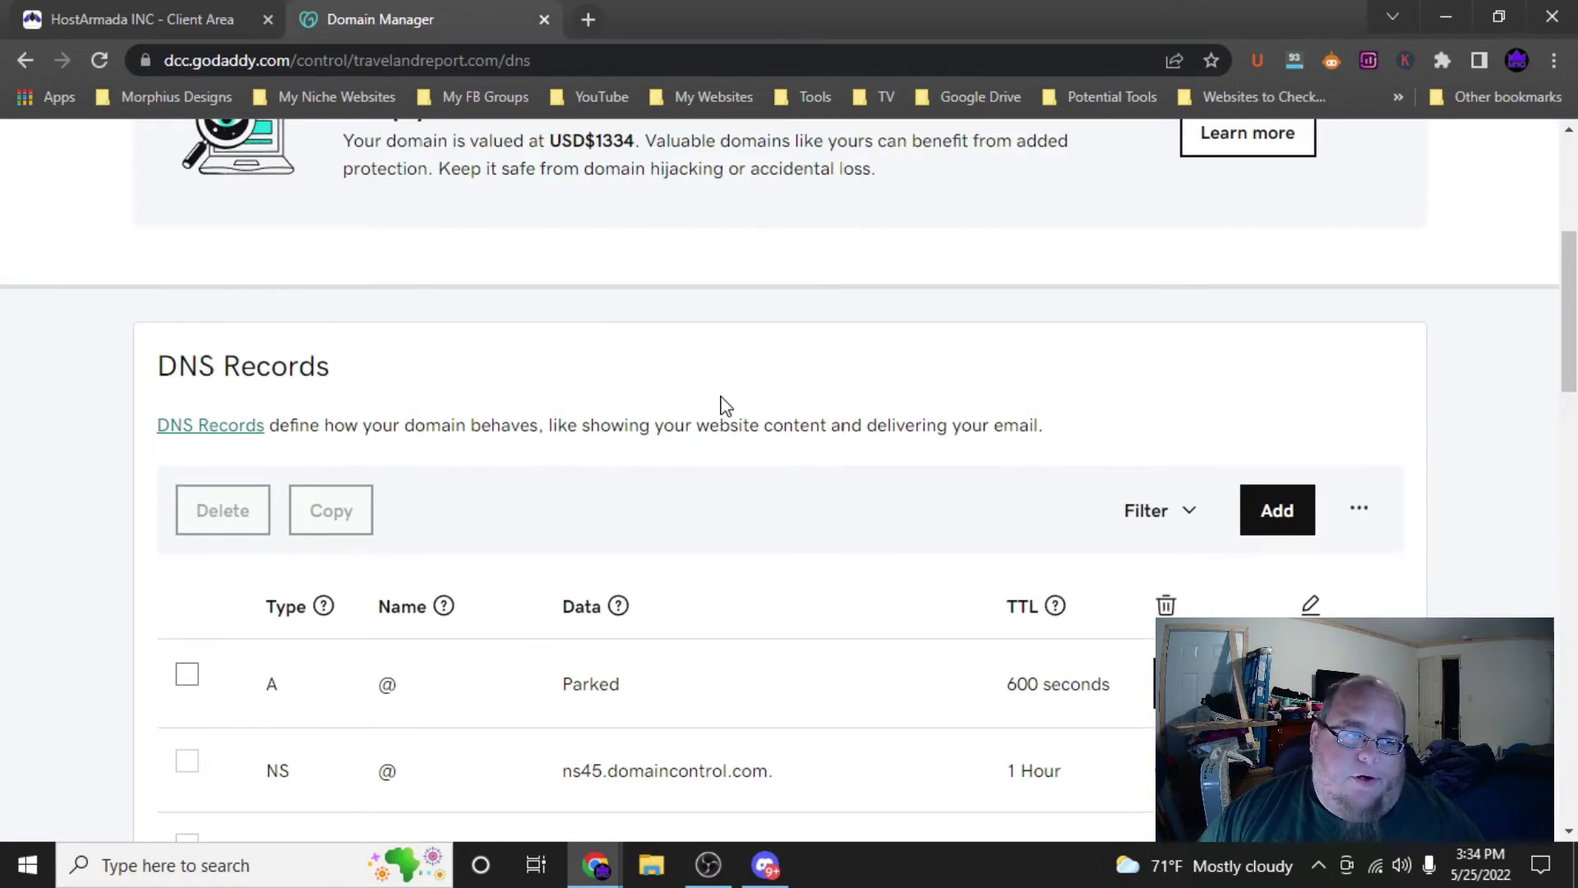
scroll(709, 411, down, 1)
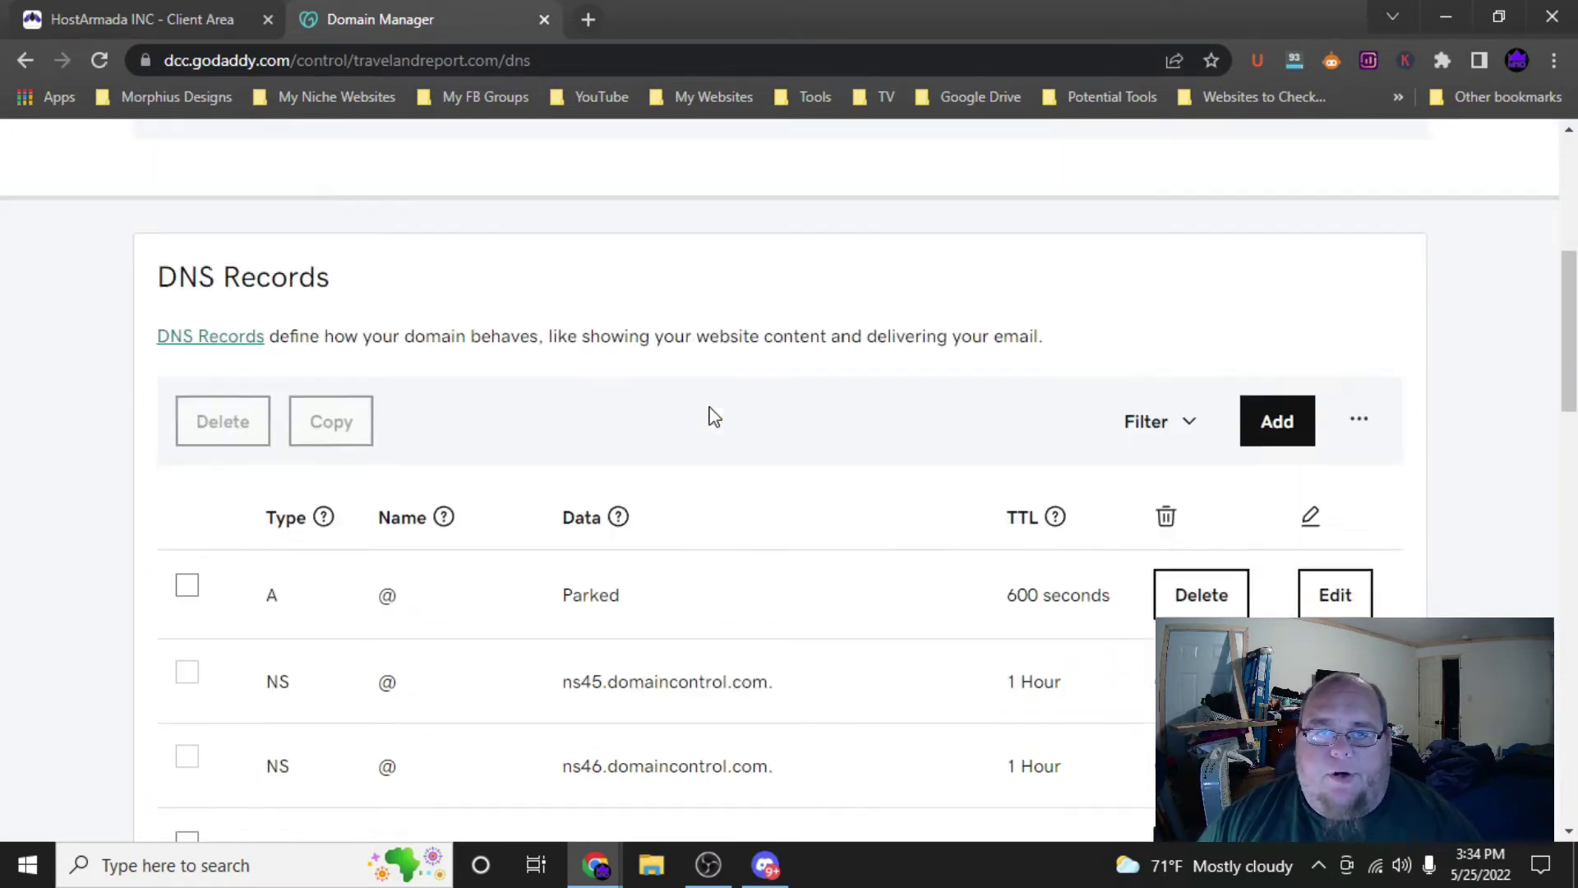
scroll(710, 411, up, 3)
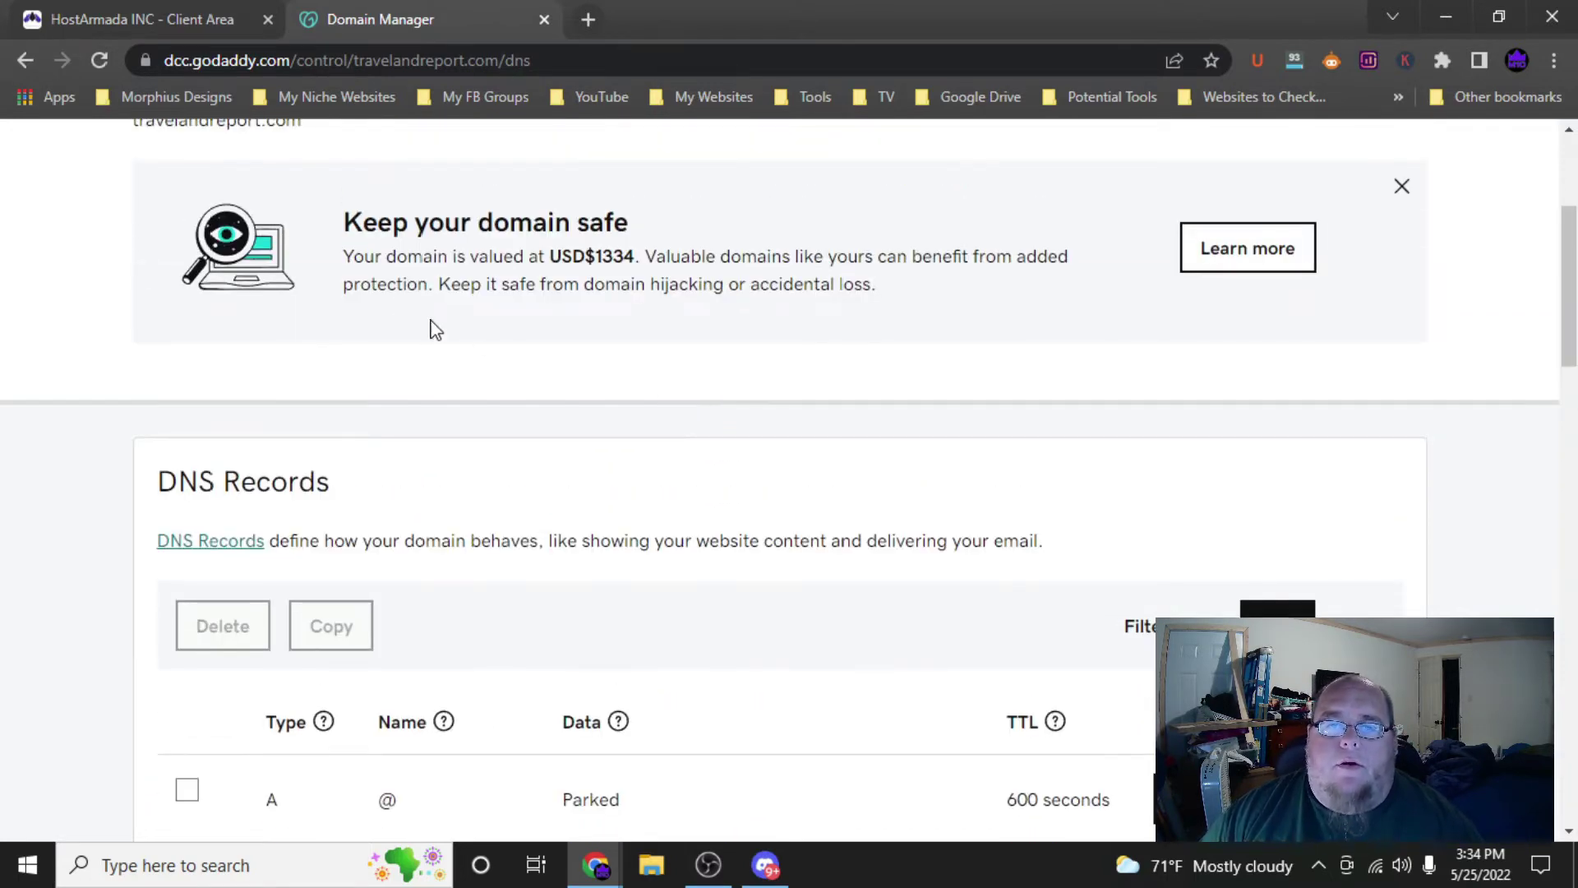
scroll(350, 376, up, 2)
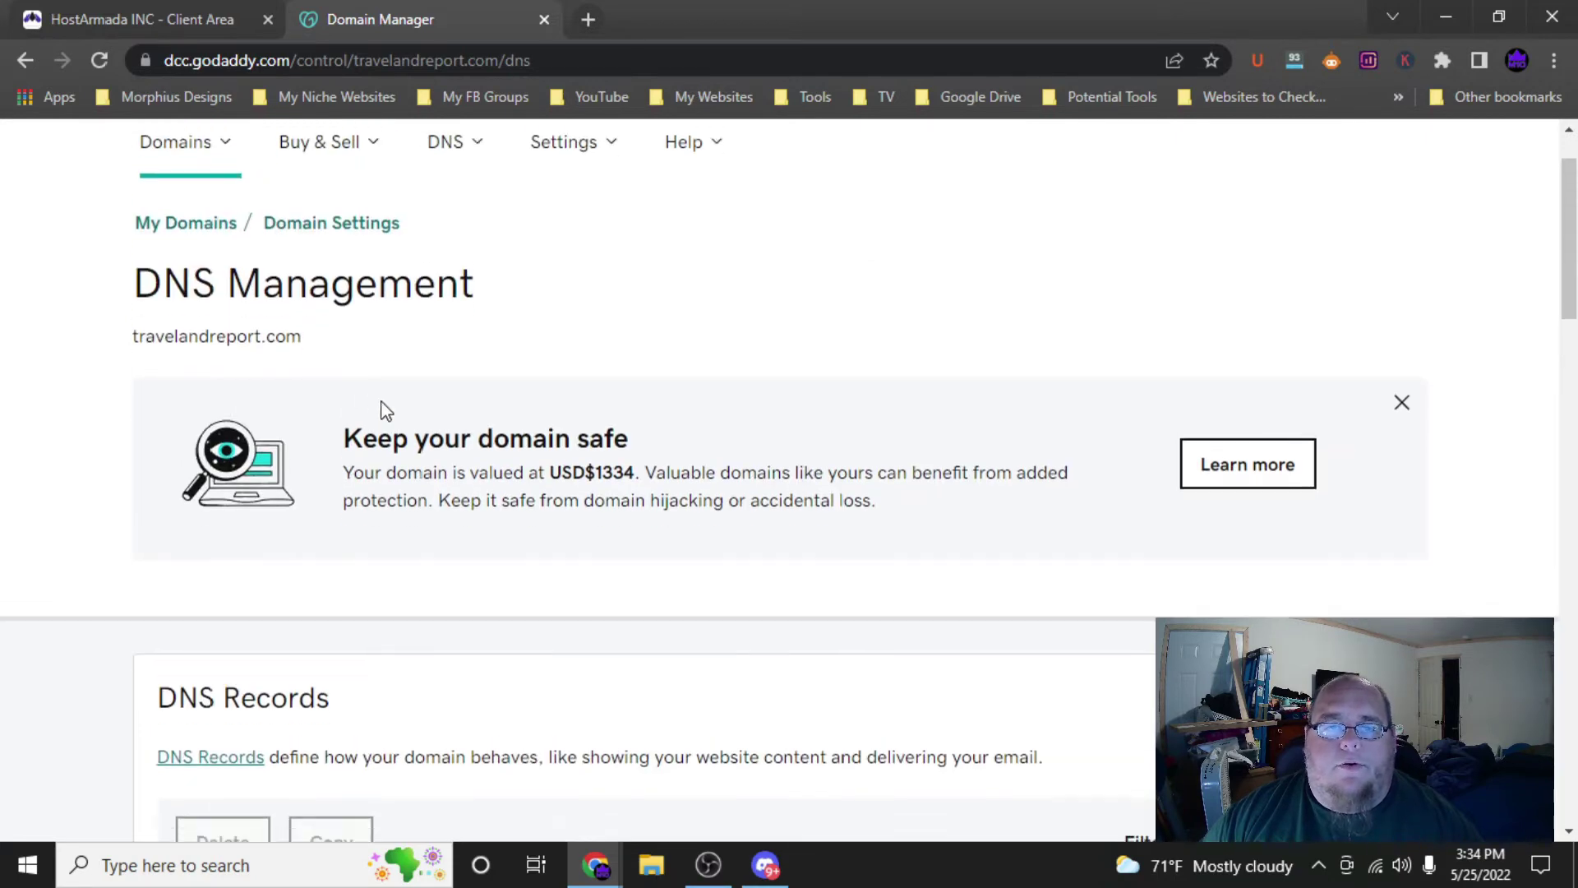
scroll(346, 386, down, 1)
drag(135, 231, 337, 254)
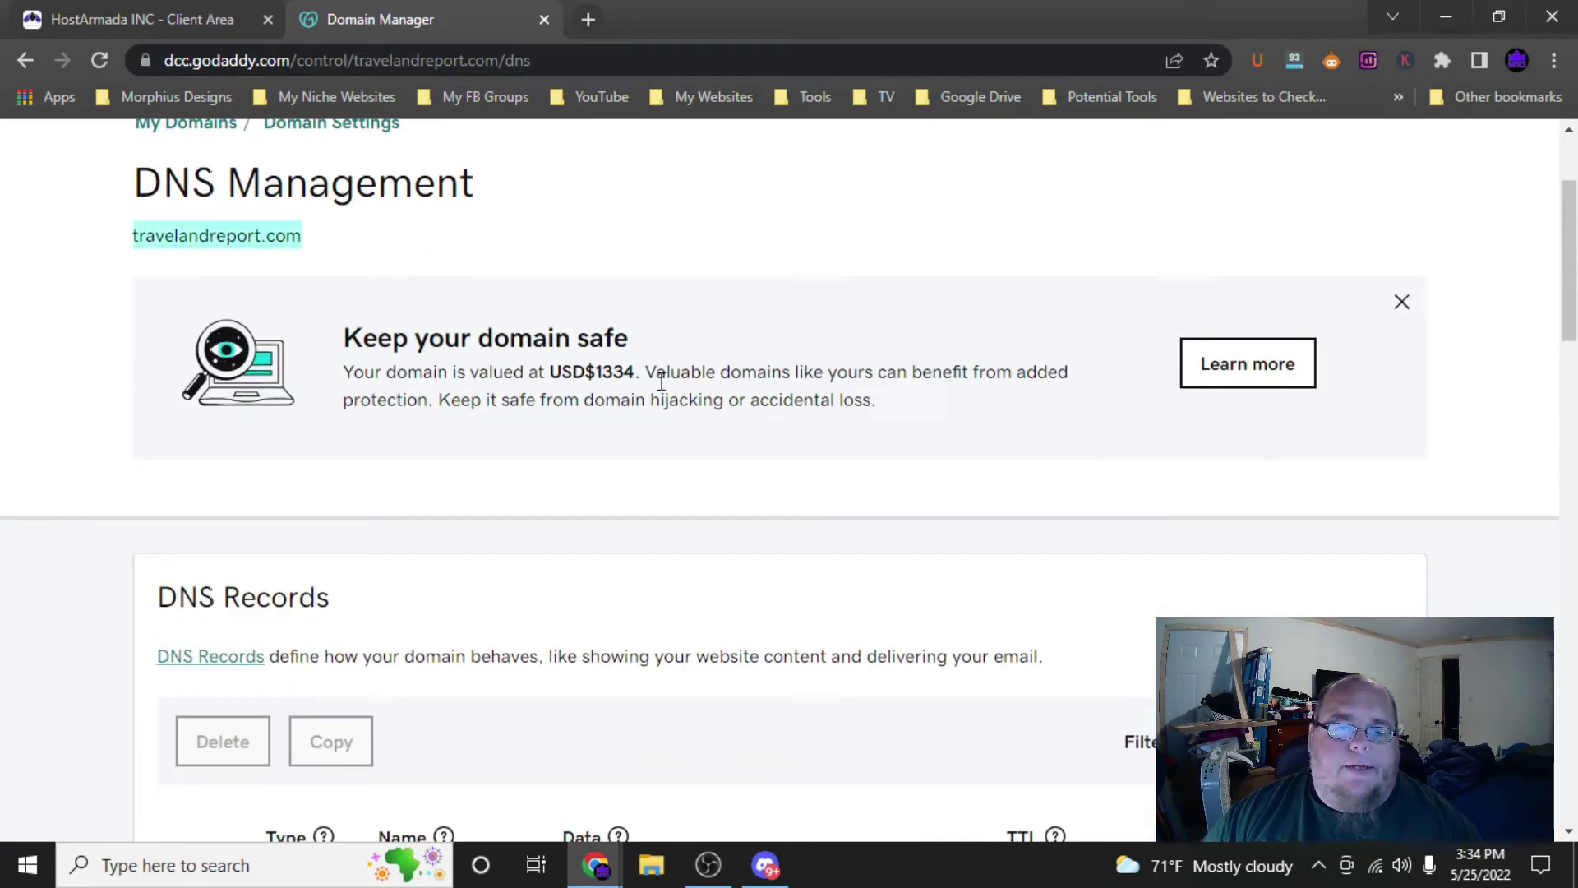
drag(636, 369, 556, 385)
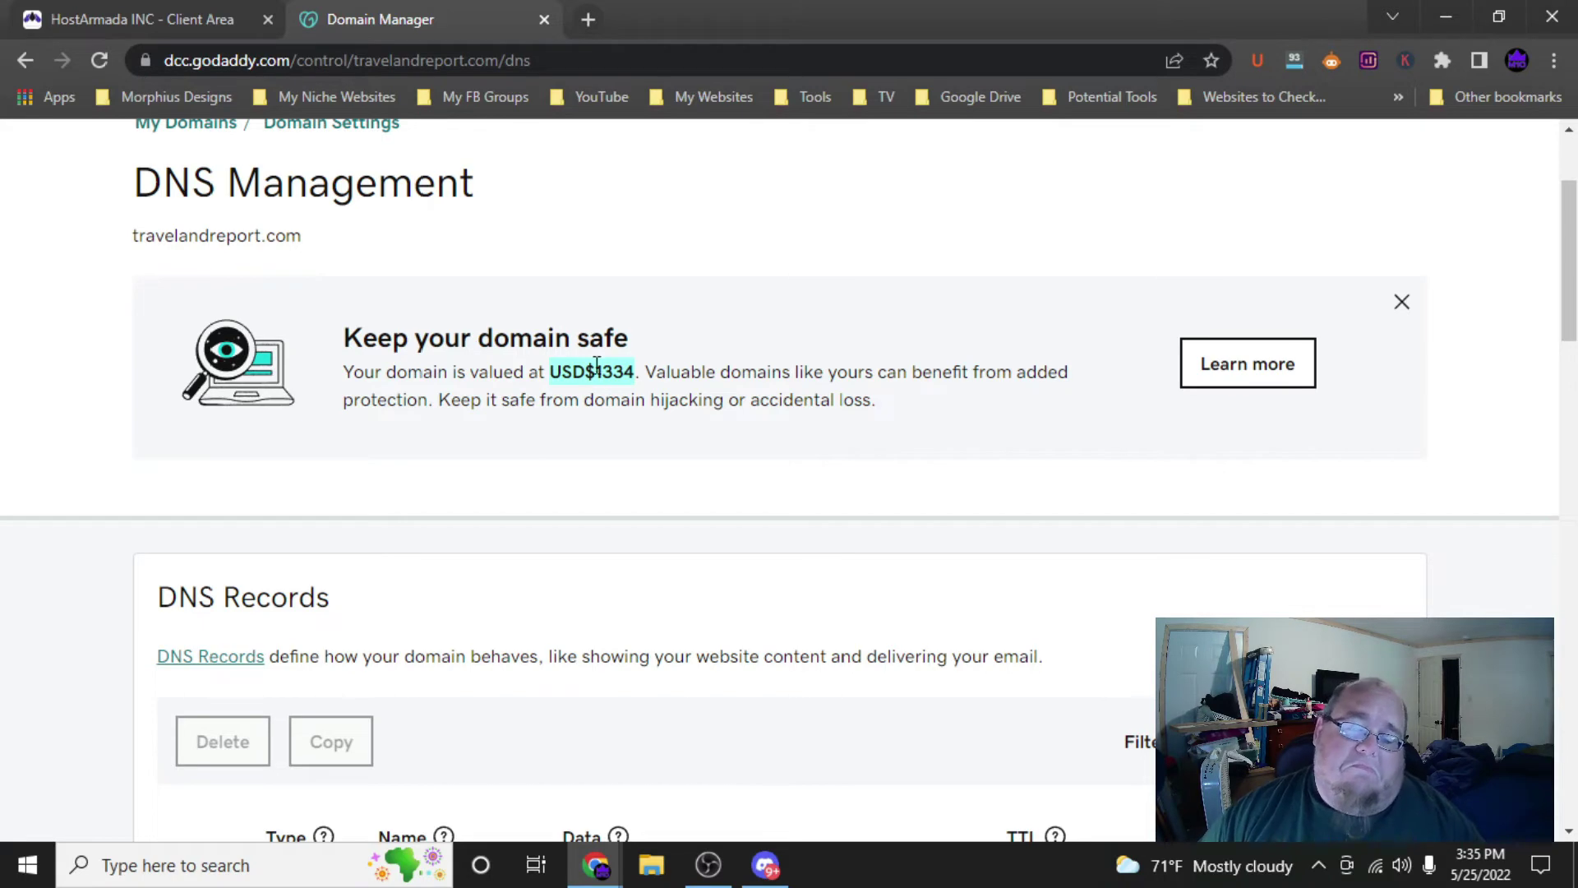
Find the Nameservers section and open the nameserver Change dialog.
scroll(528, 574, down, 4)
scroll(528, 574, up, 2)
scroll(529, 575, down, 2)
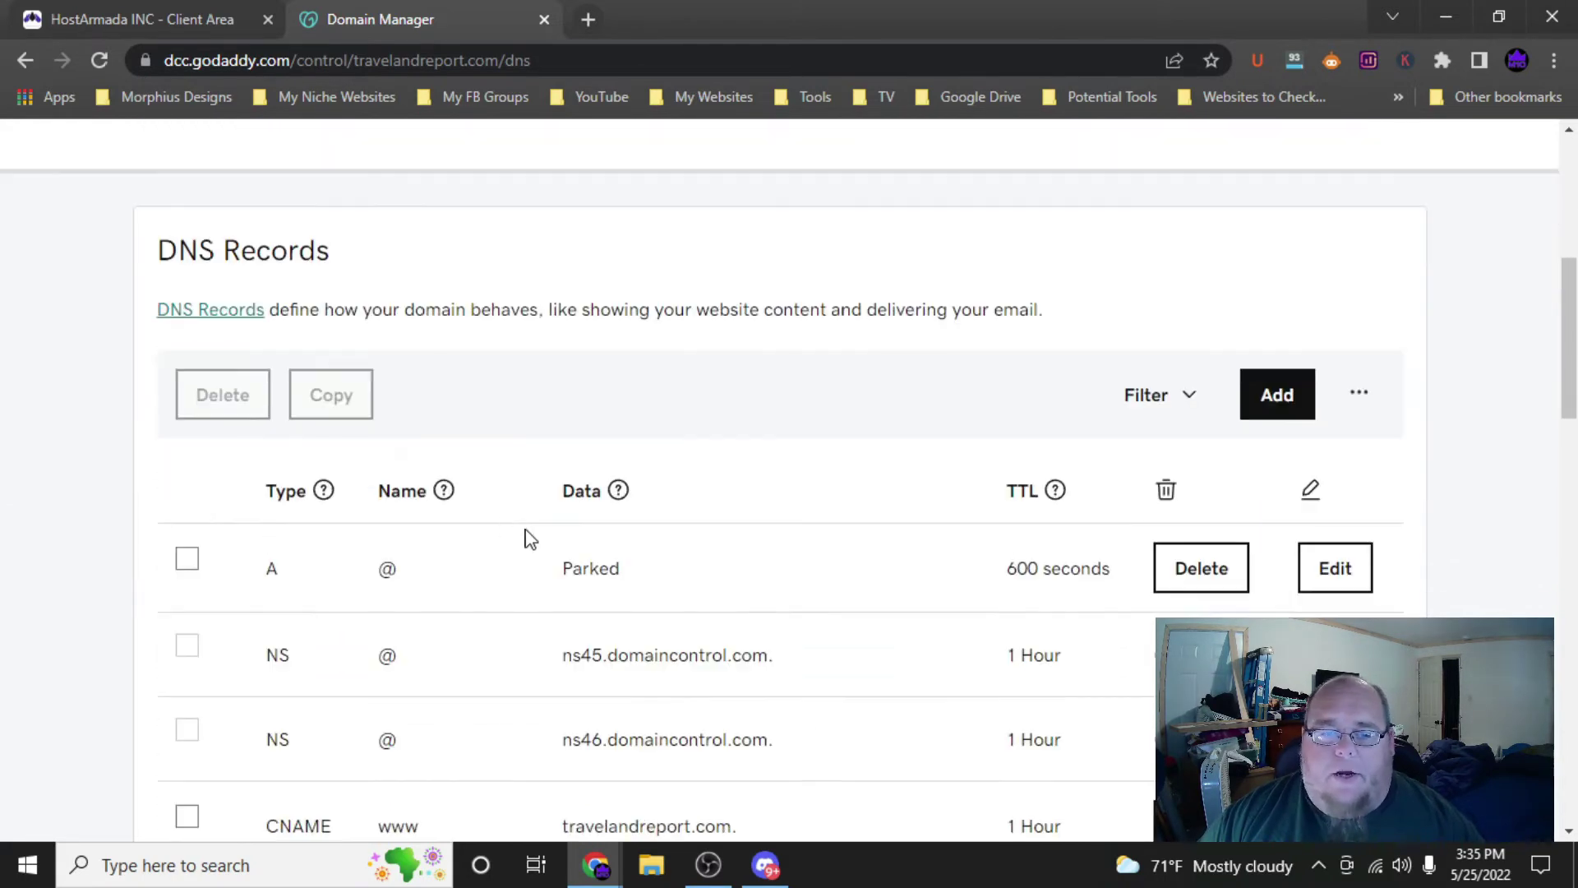
click(444, 490)
click(728, 368)
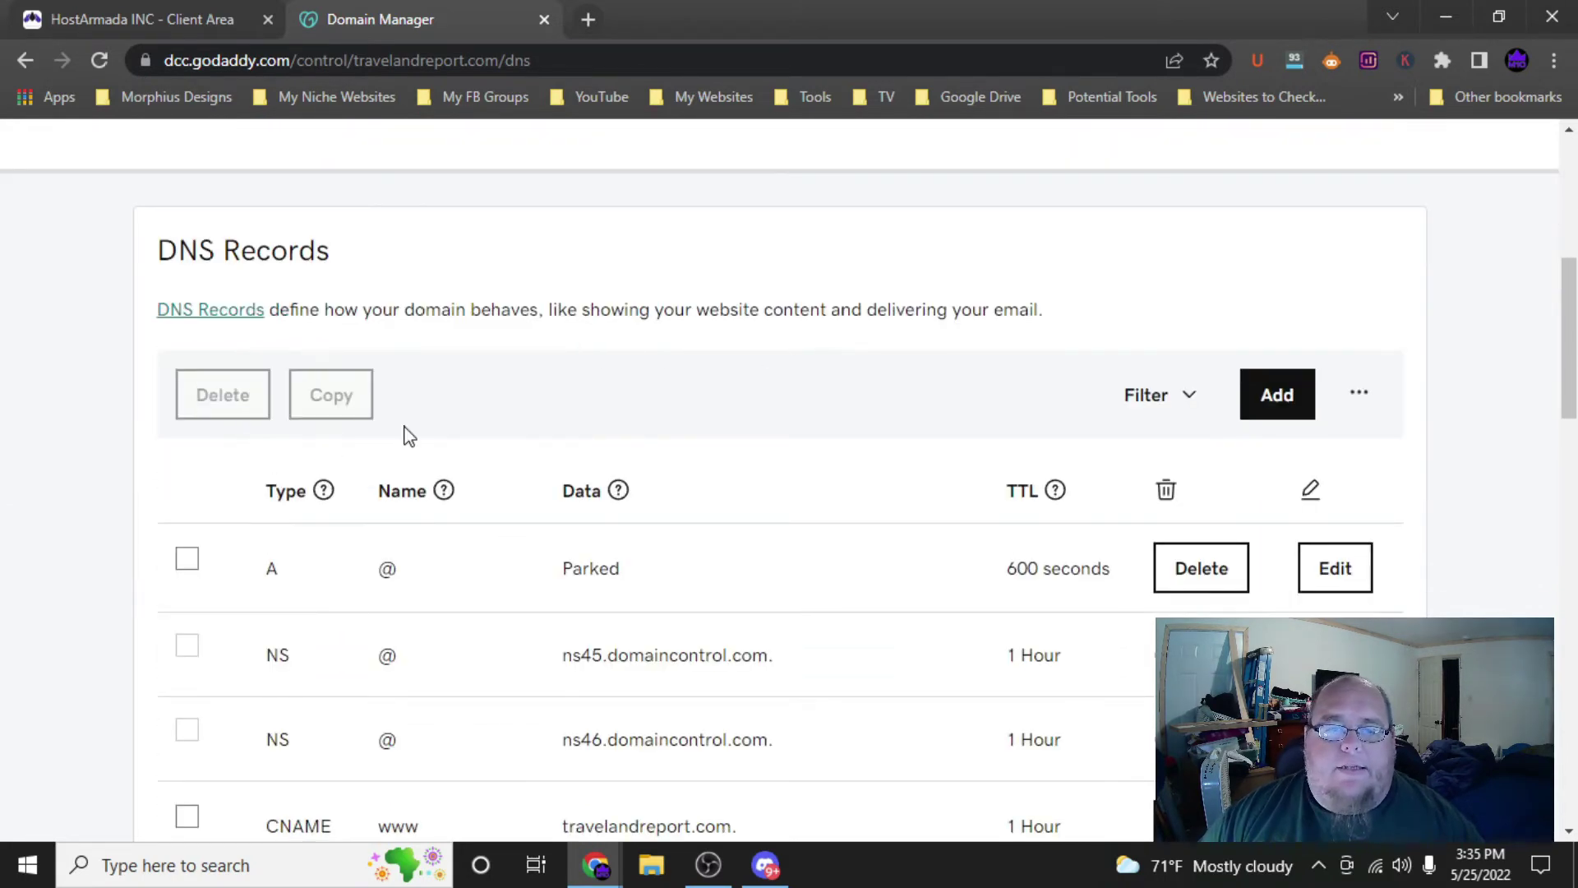
click(444, 490)
scroll(461, 526, down, 3)
scroll(460, 526, down, 8)
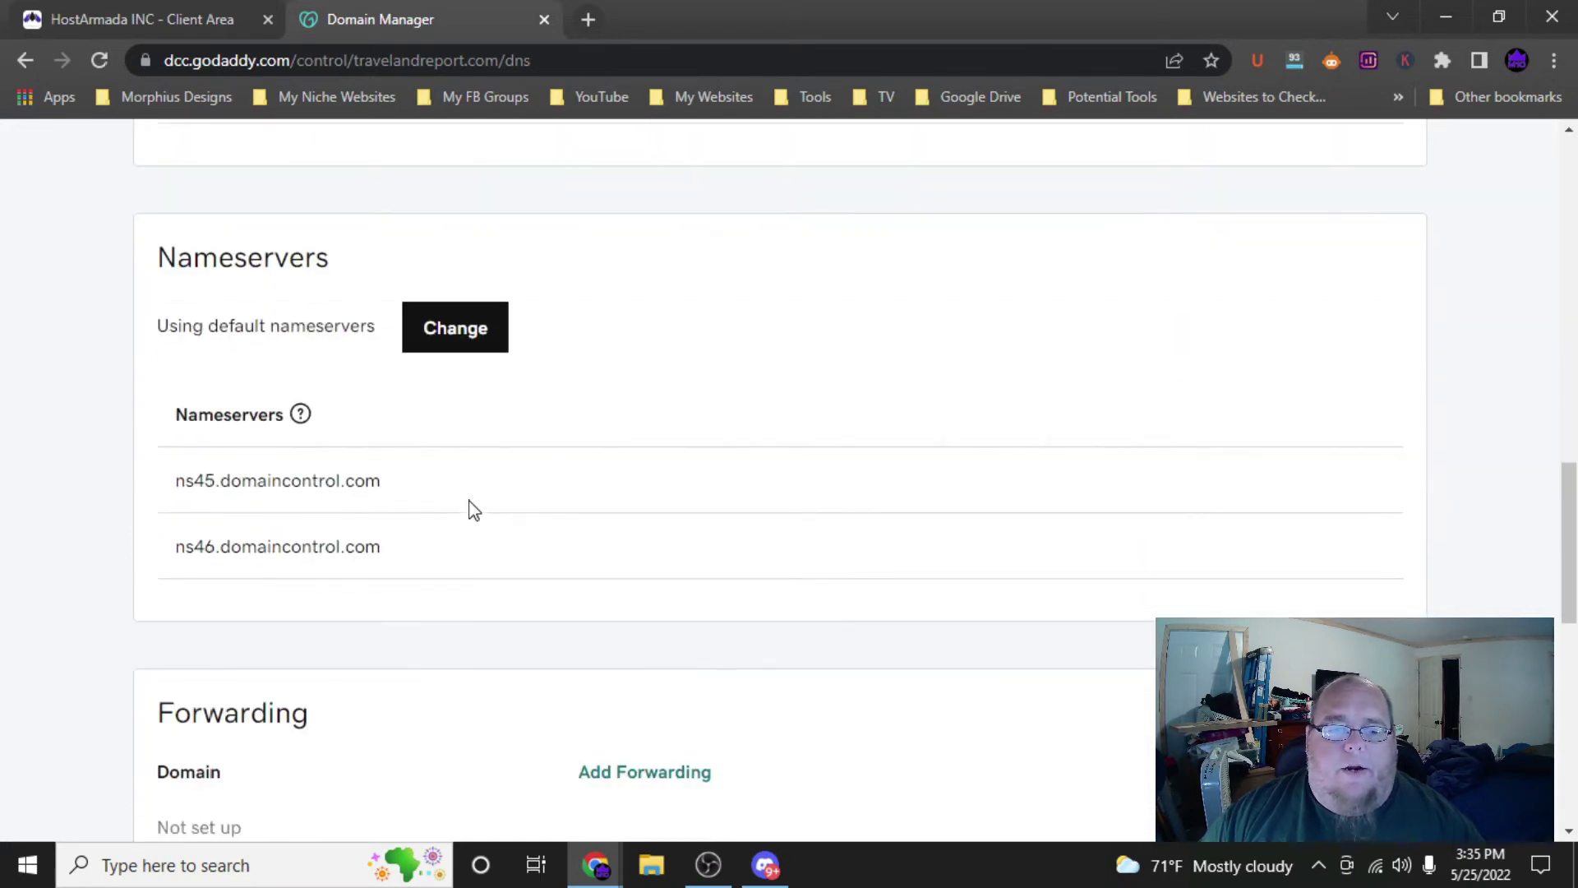
drag(157, 250, 329, 250)
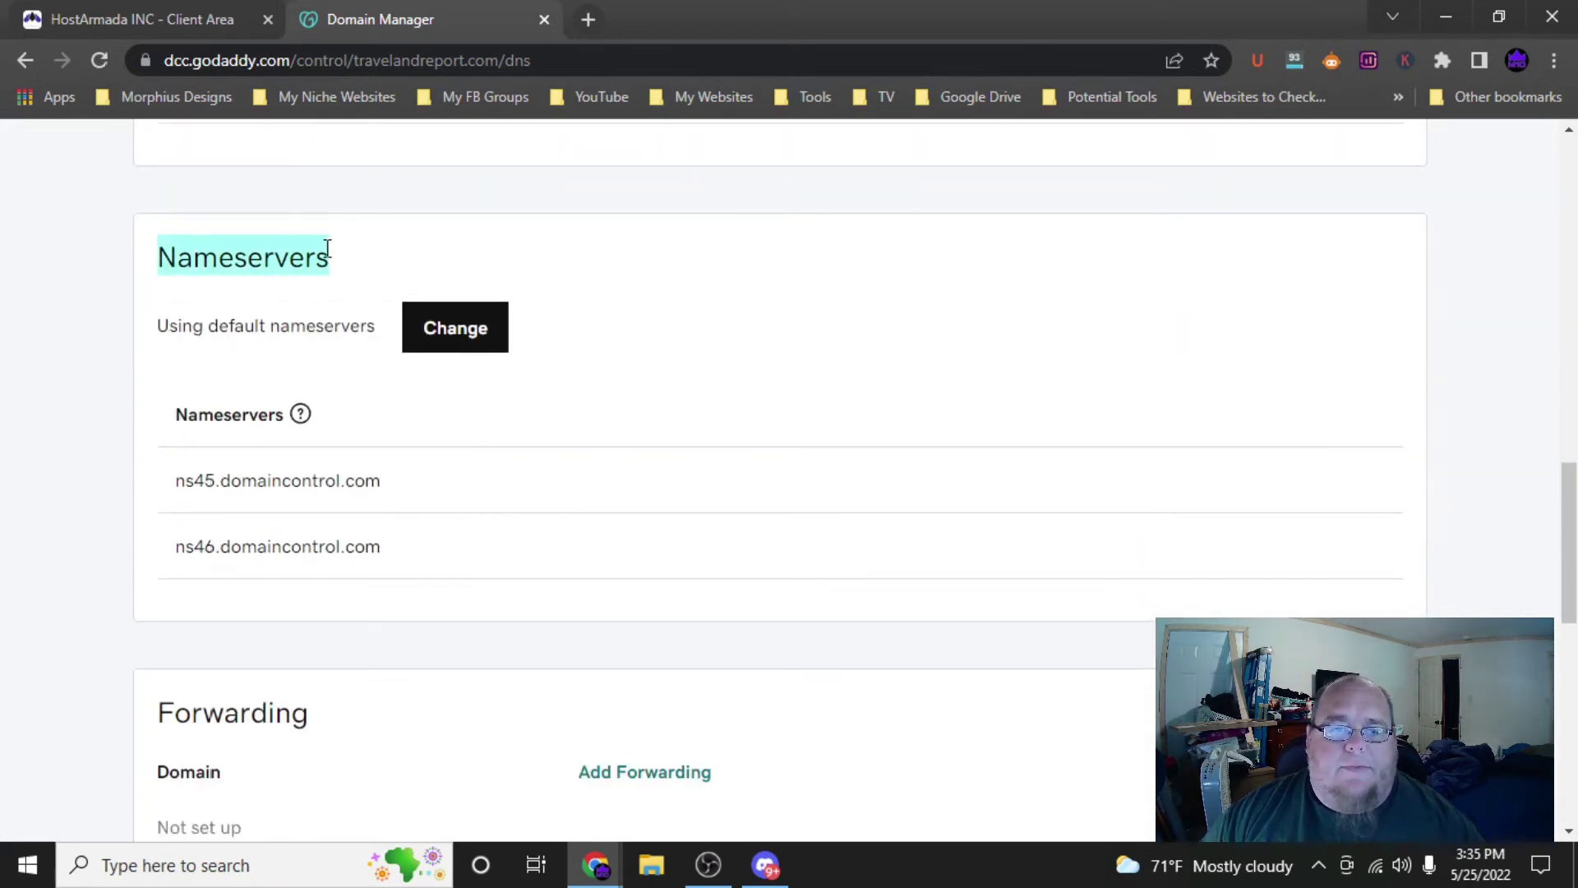
click(472, 332)
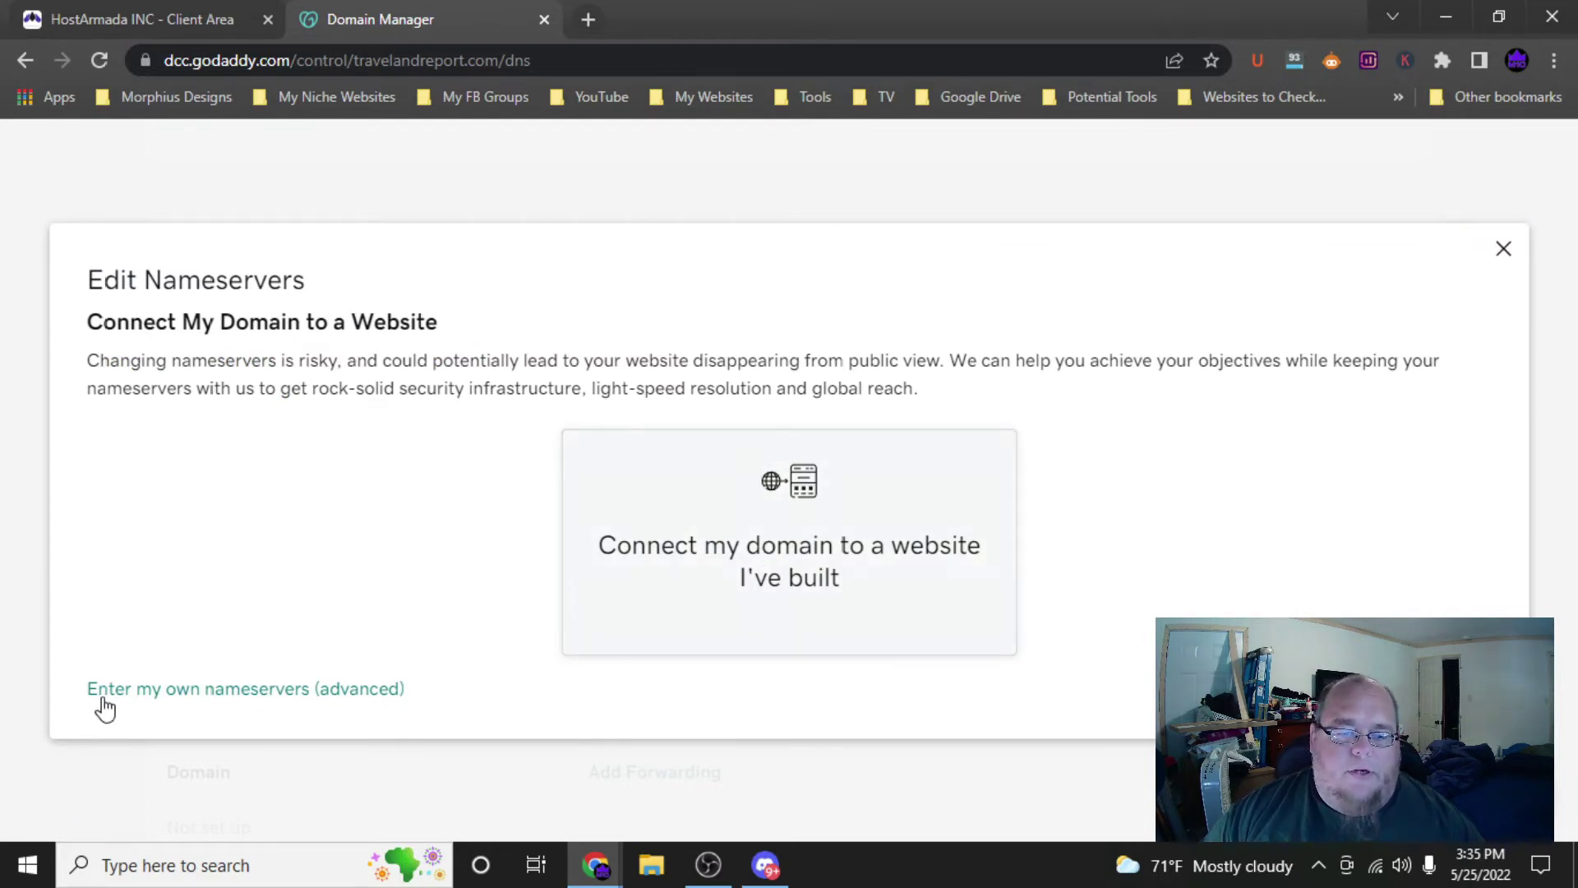
Choose custom nameservers and paste ns1.dal1.hostarmada.net from HostArmada as Nameserver 1.
click(171, 694)
click(493, 448)
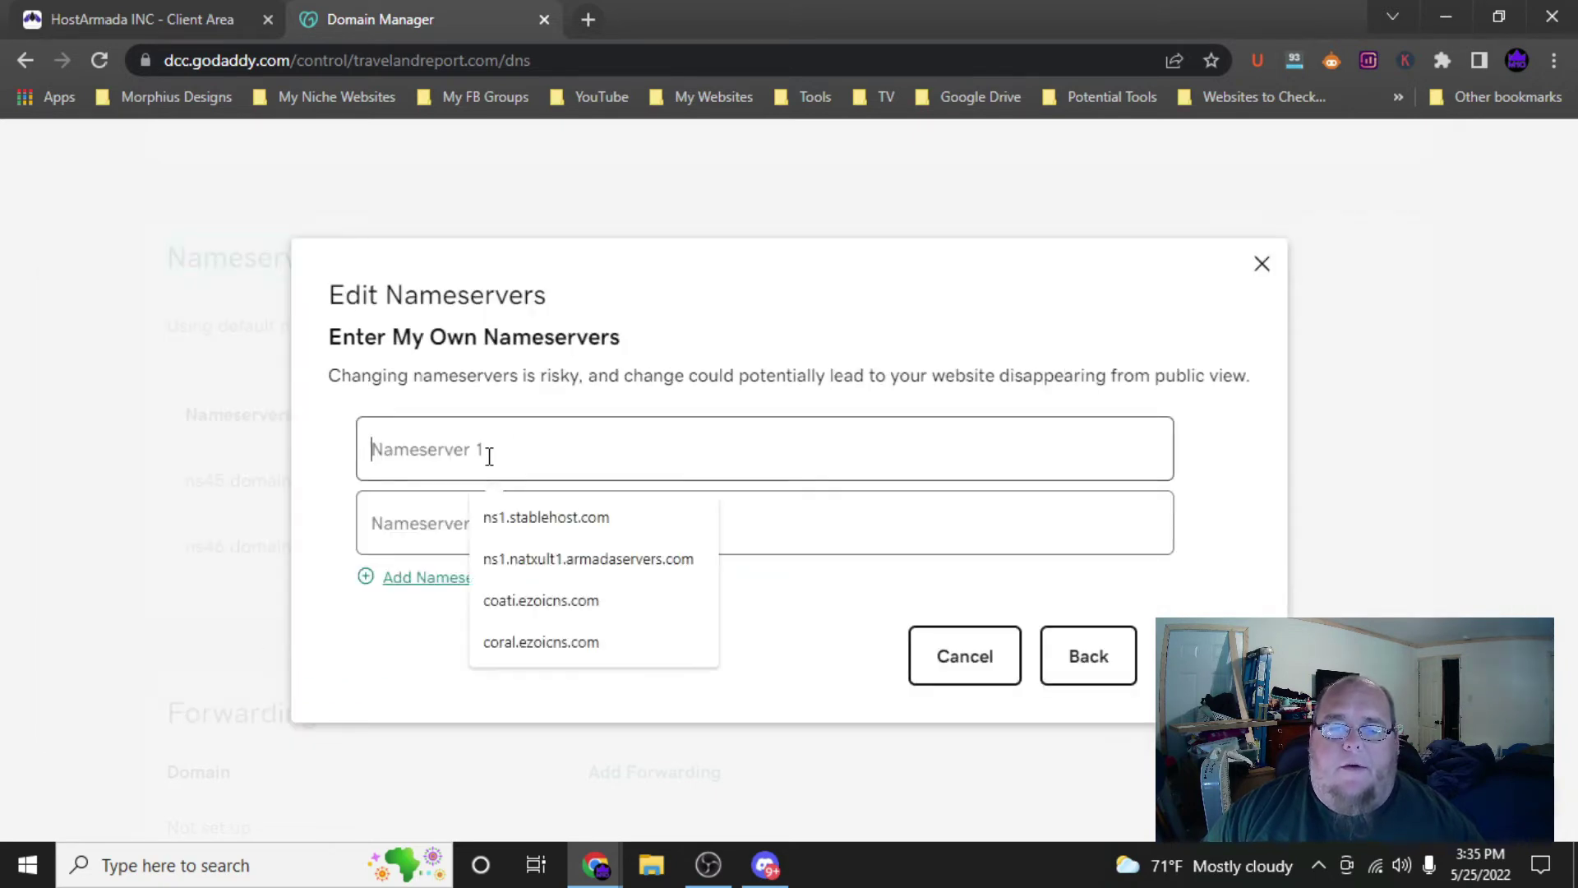
click(269, 7)
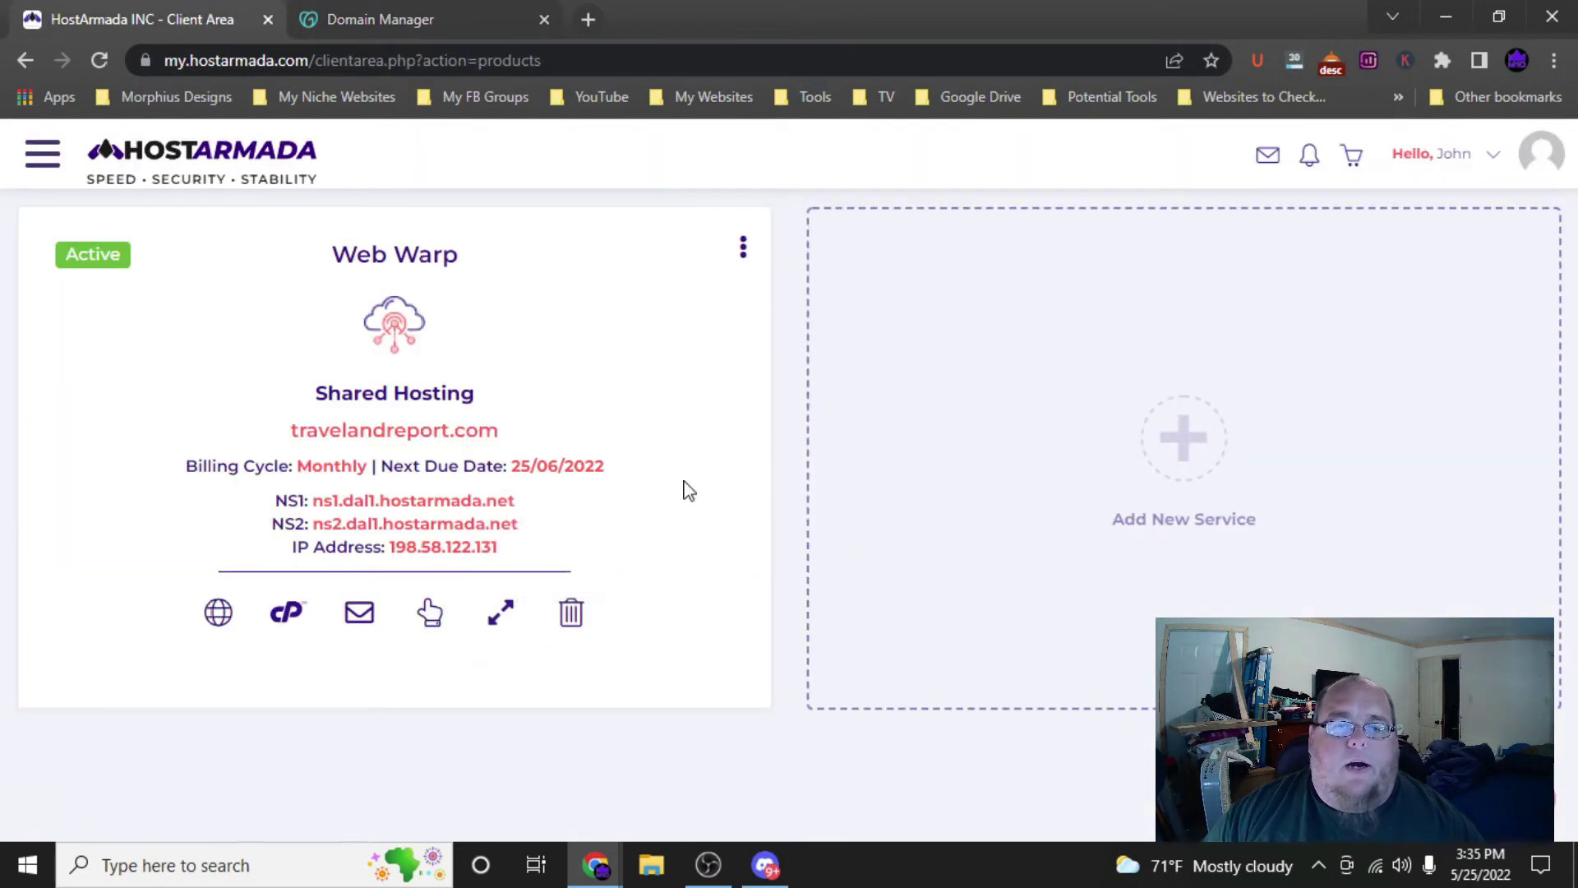
drag(528, 508, 319, 504)
right_click(326, 502)
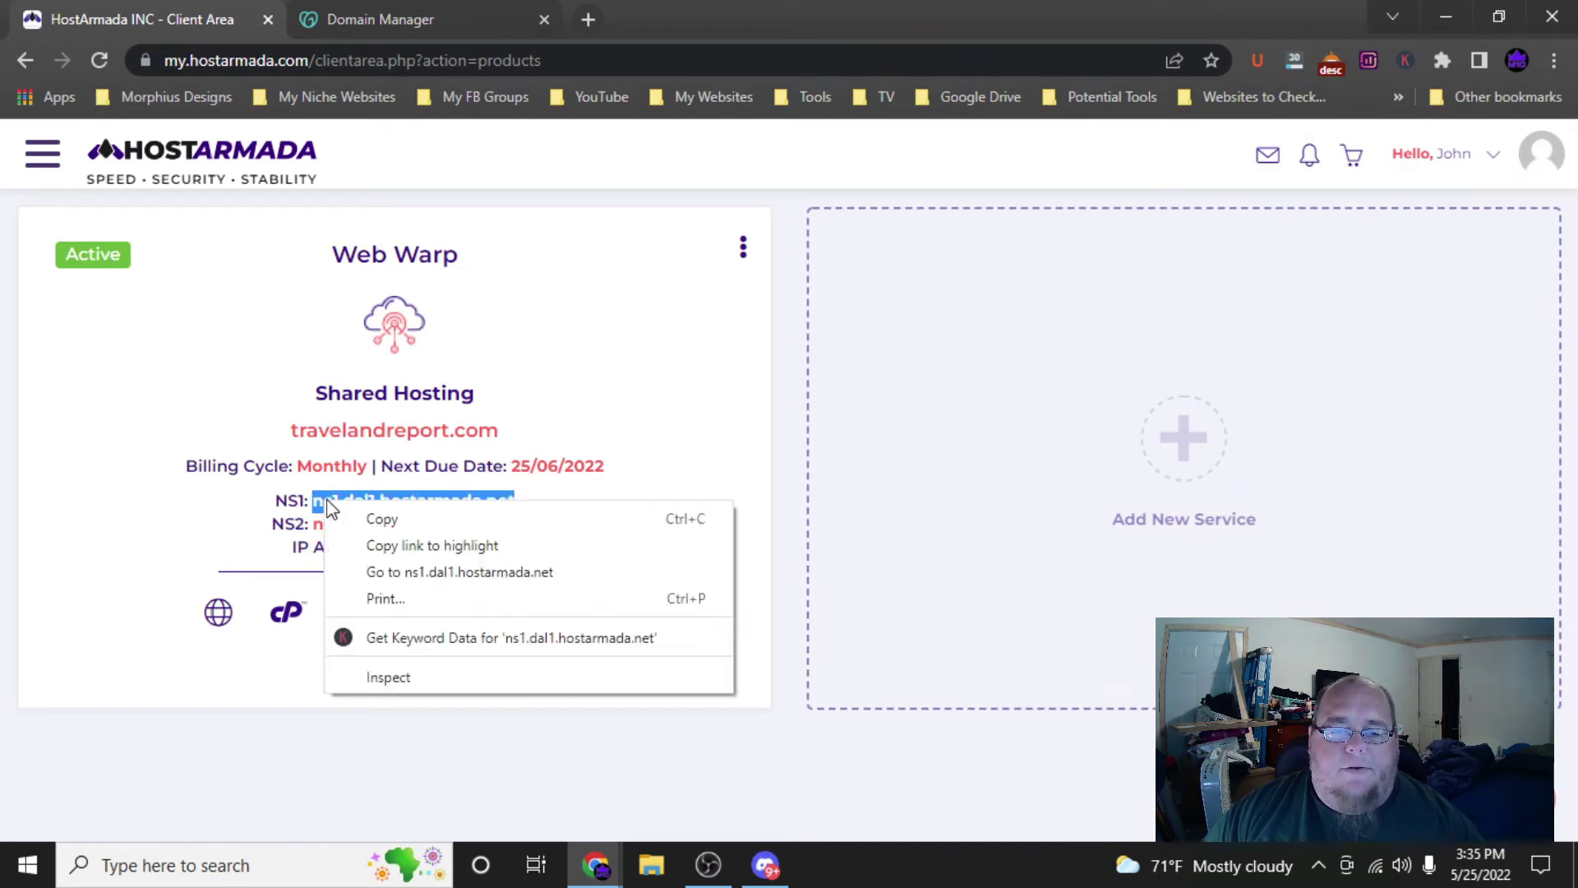
click(364, 520)
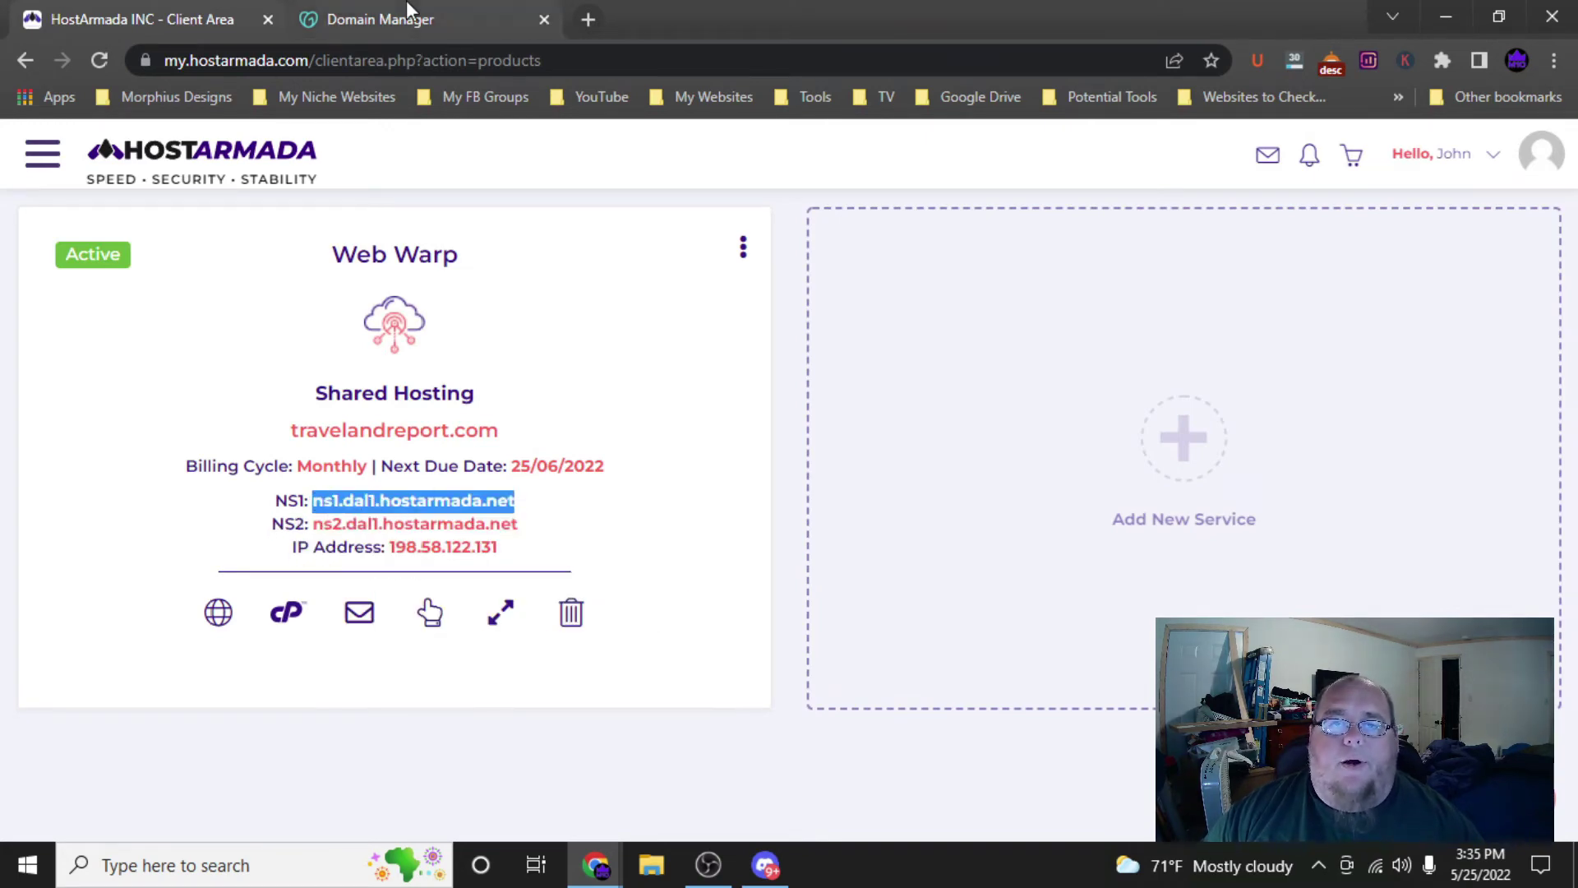
click(406, 5)
click(519, 458)
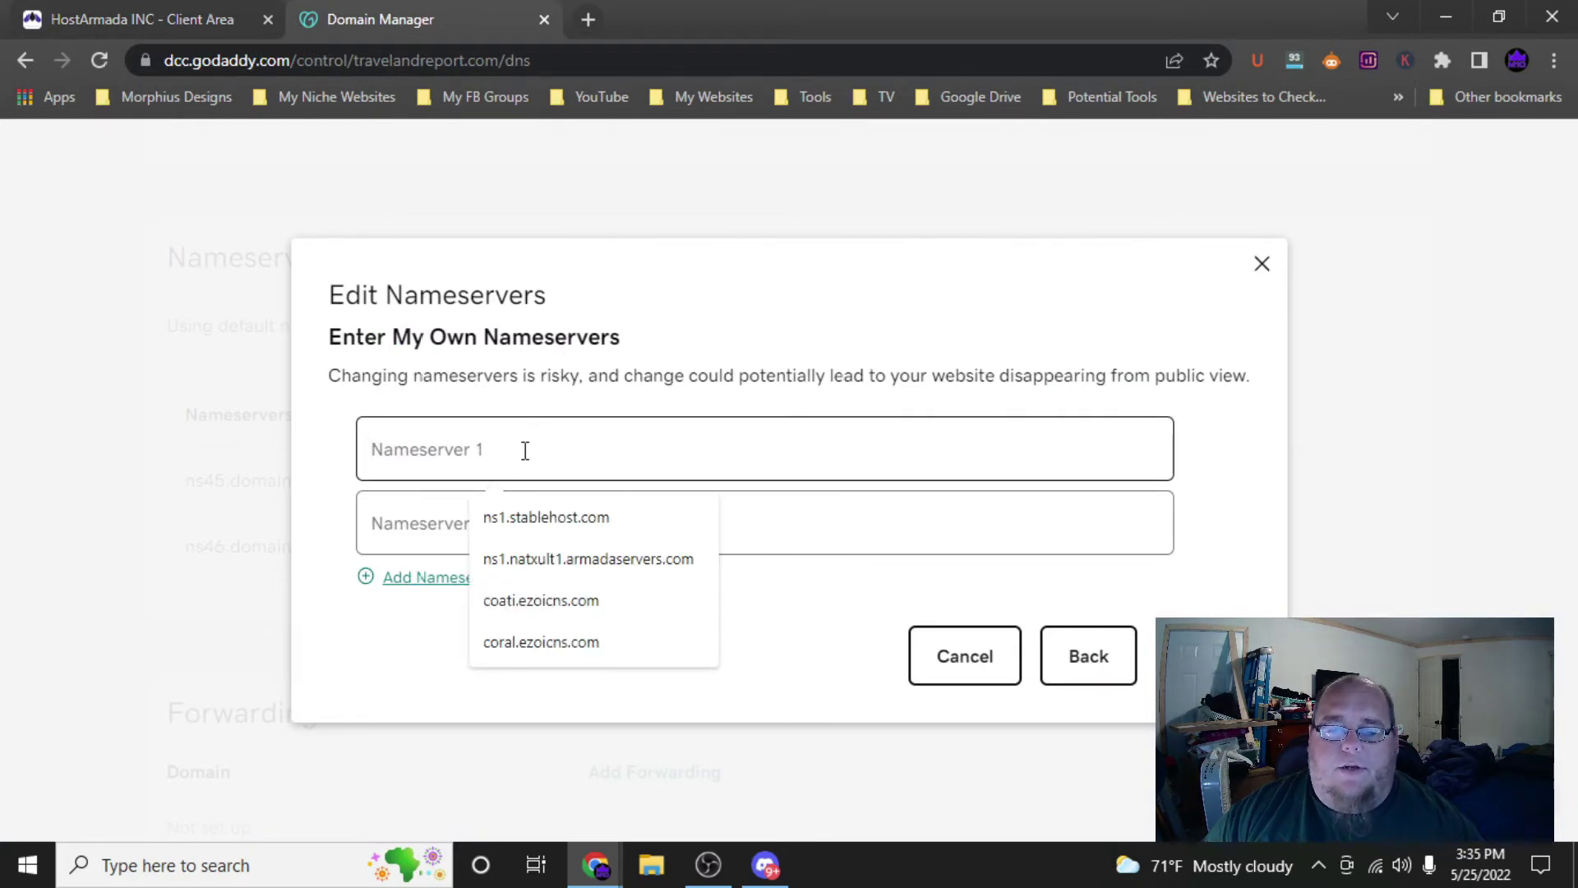
right_click(525, 450)
click(567, 632)
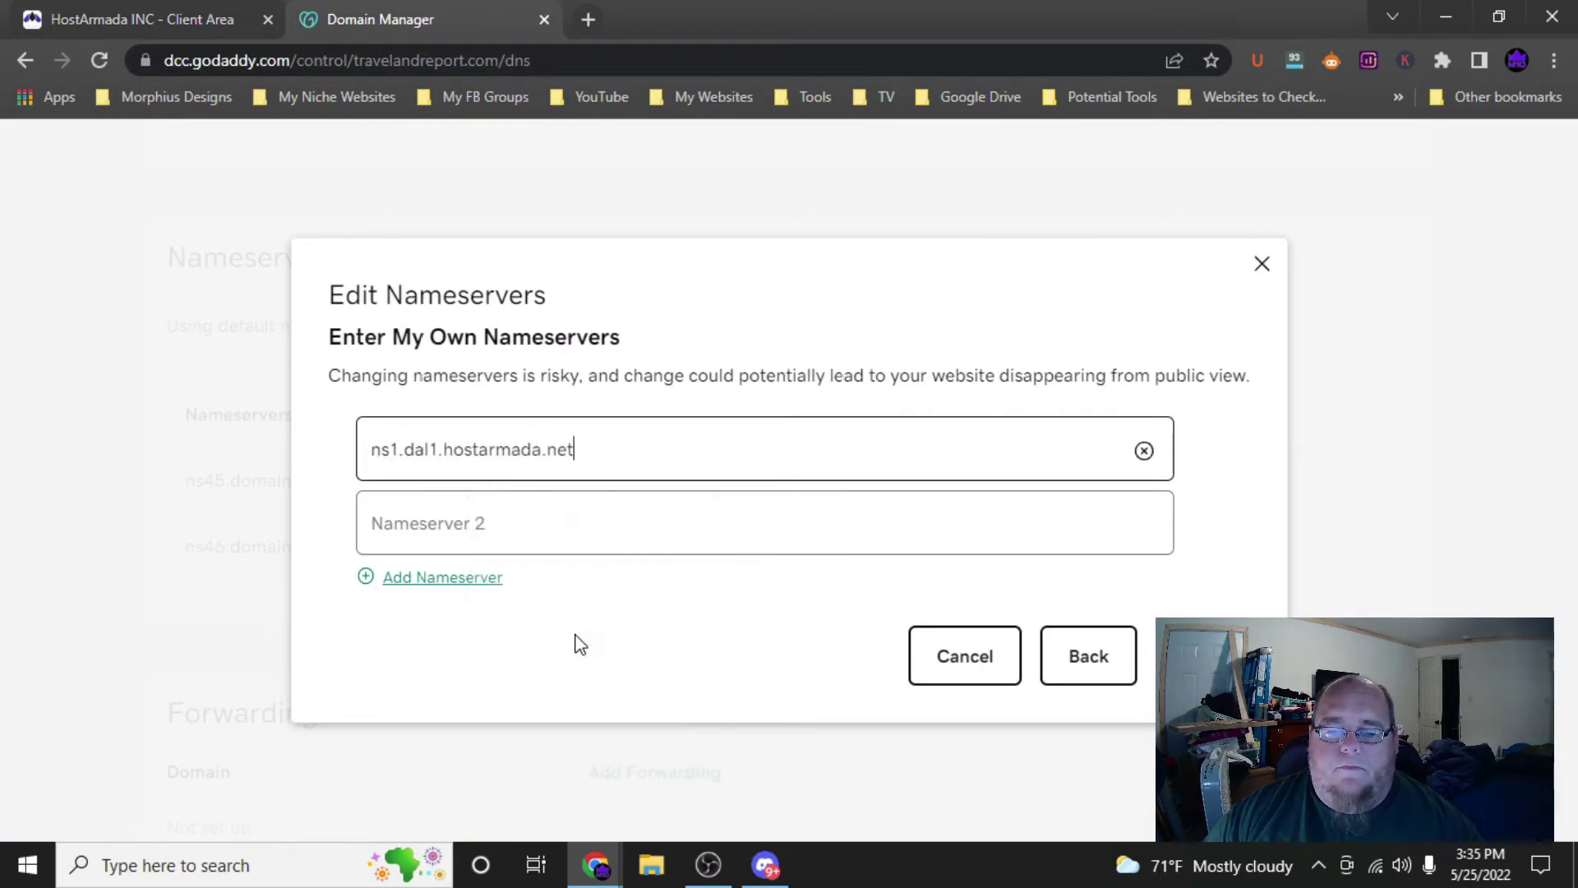
Paste ns2.dal1.hostarmada.net as Nameserver 2 and save the nameservers.
click(548, 544)
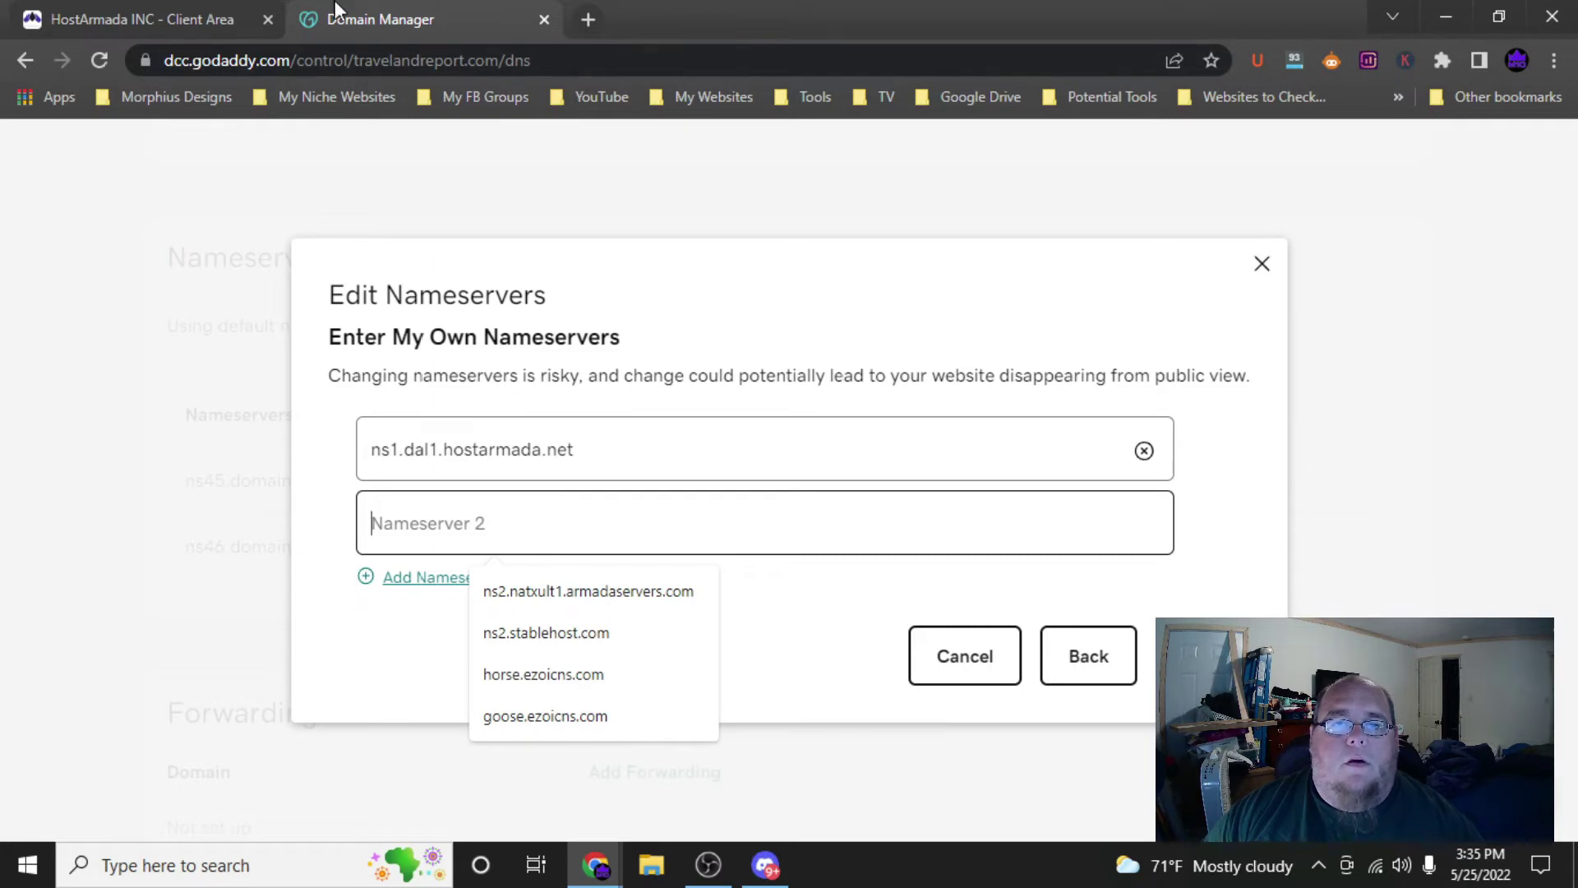
key(ctrl+shift+Tab)
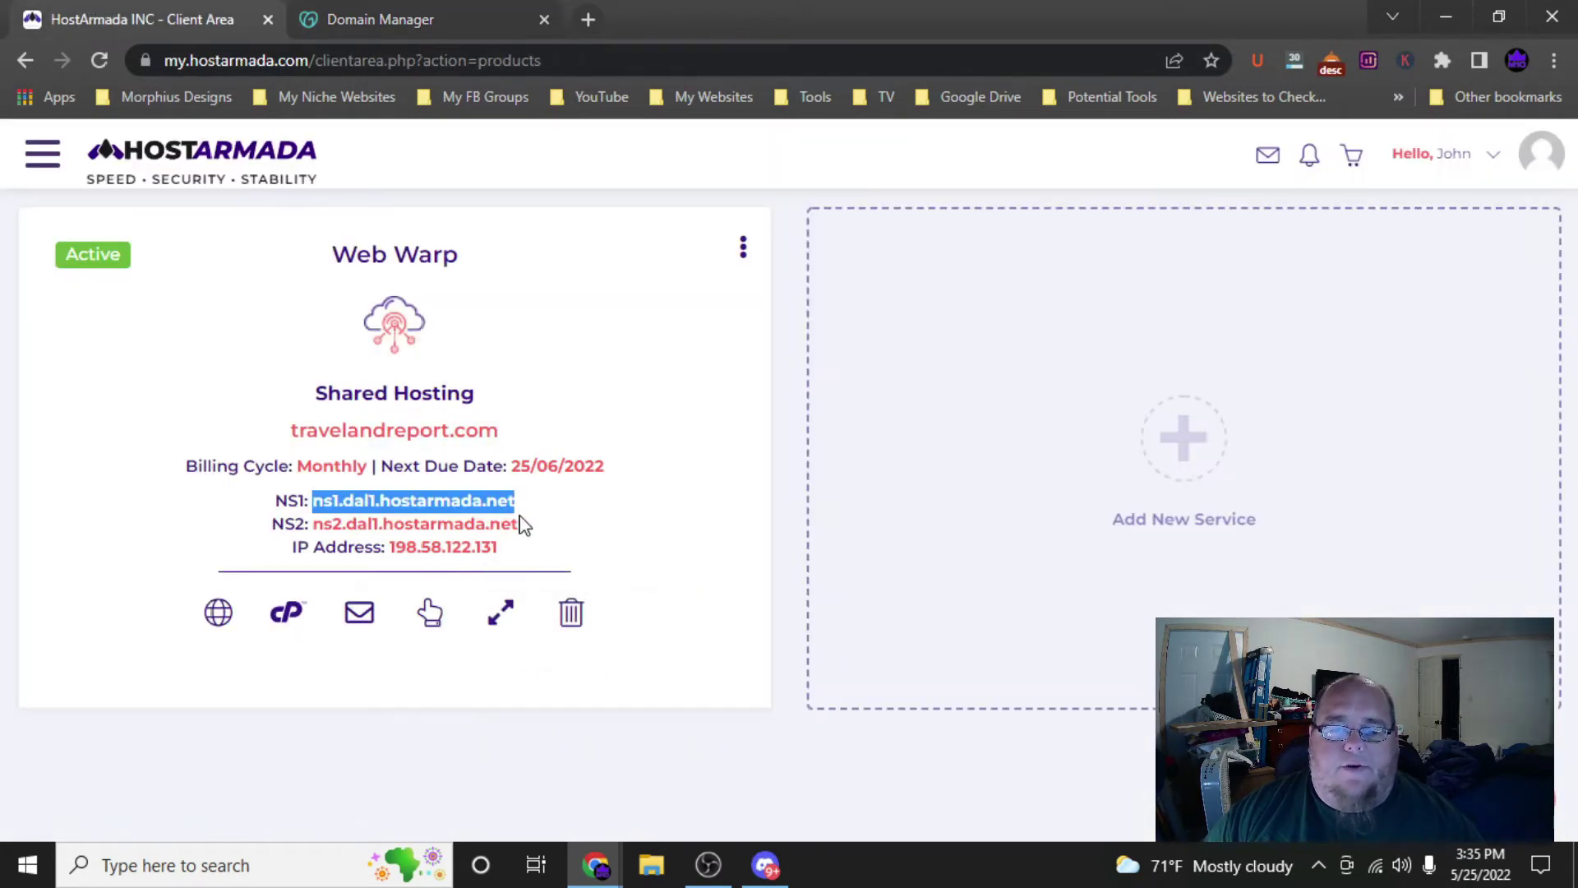
drag(512, 523, 325, 526)
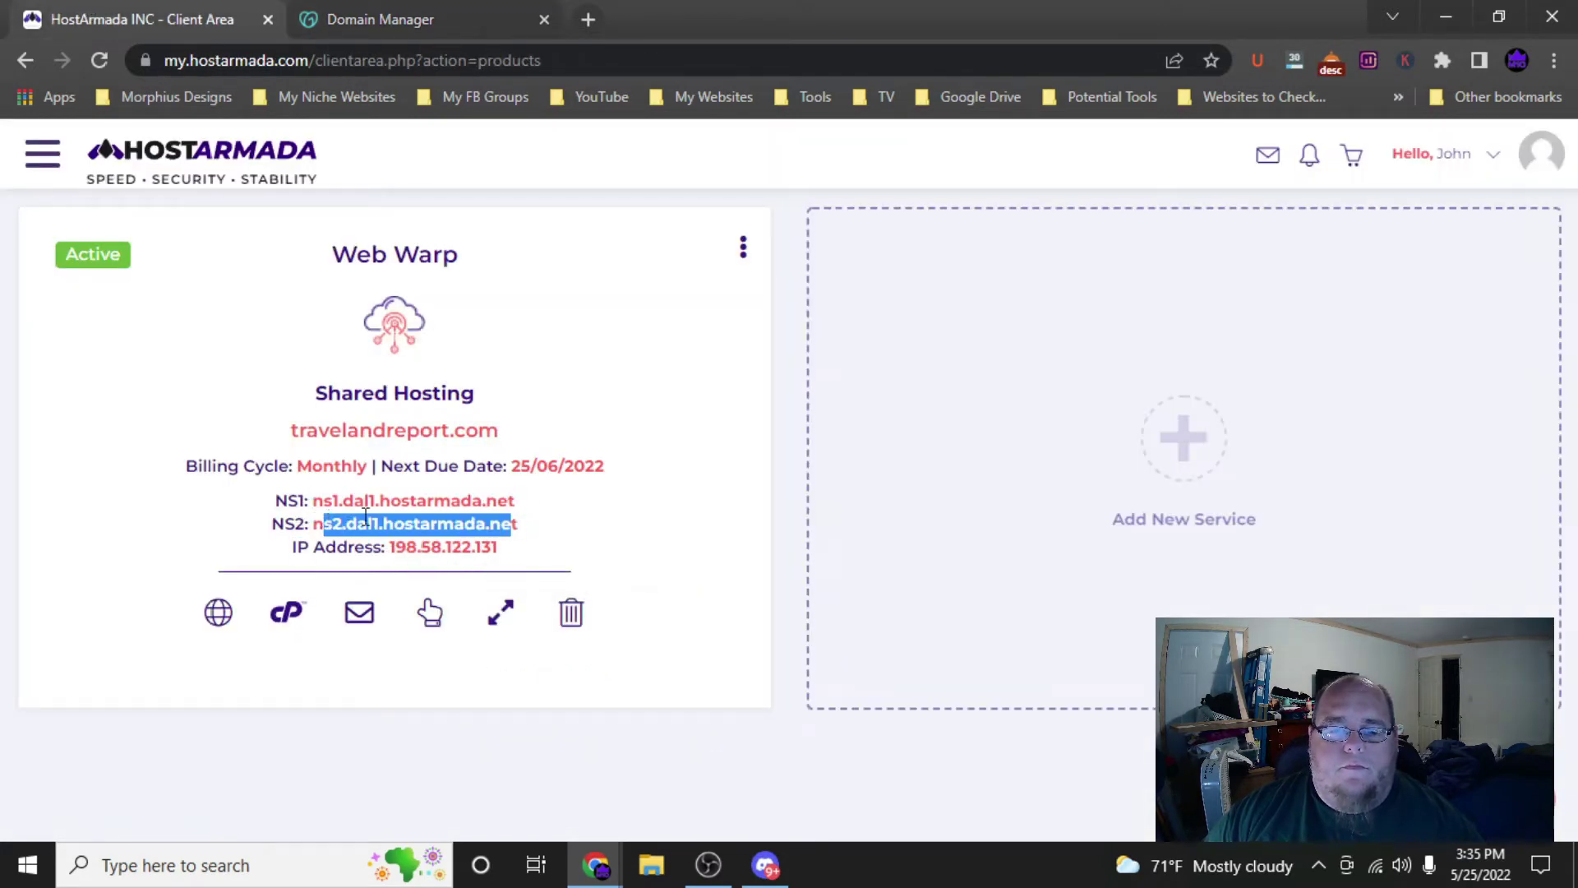
drag(519, 523, 317, 521)
right_click(325, 526)
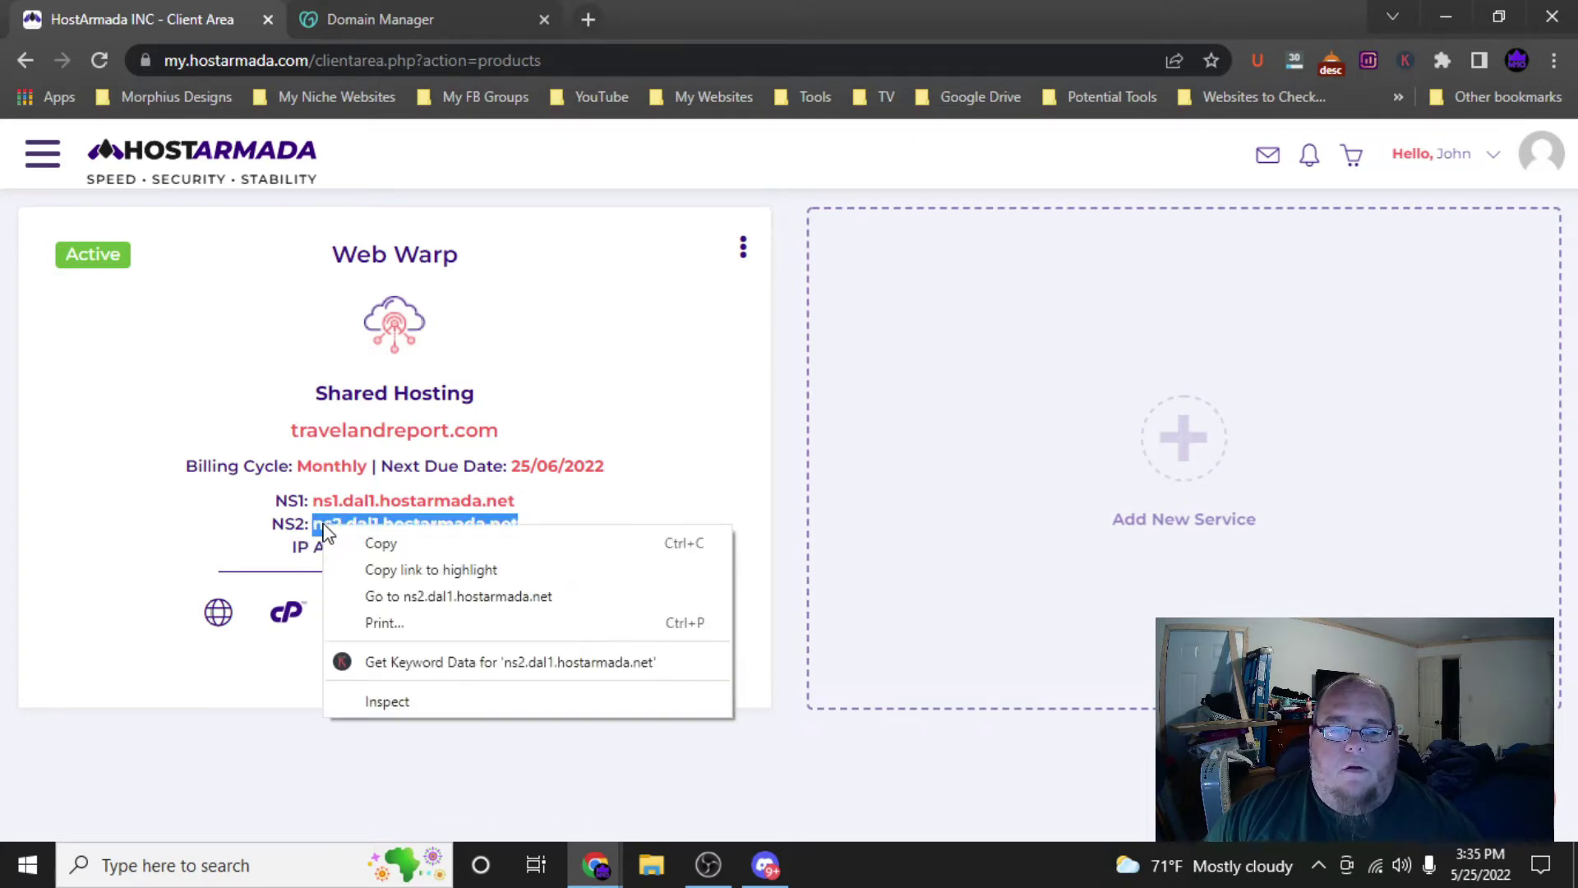
click(373, 543)
click(466, 9)
click(518, 520)
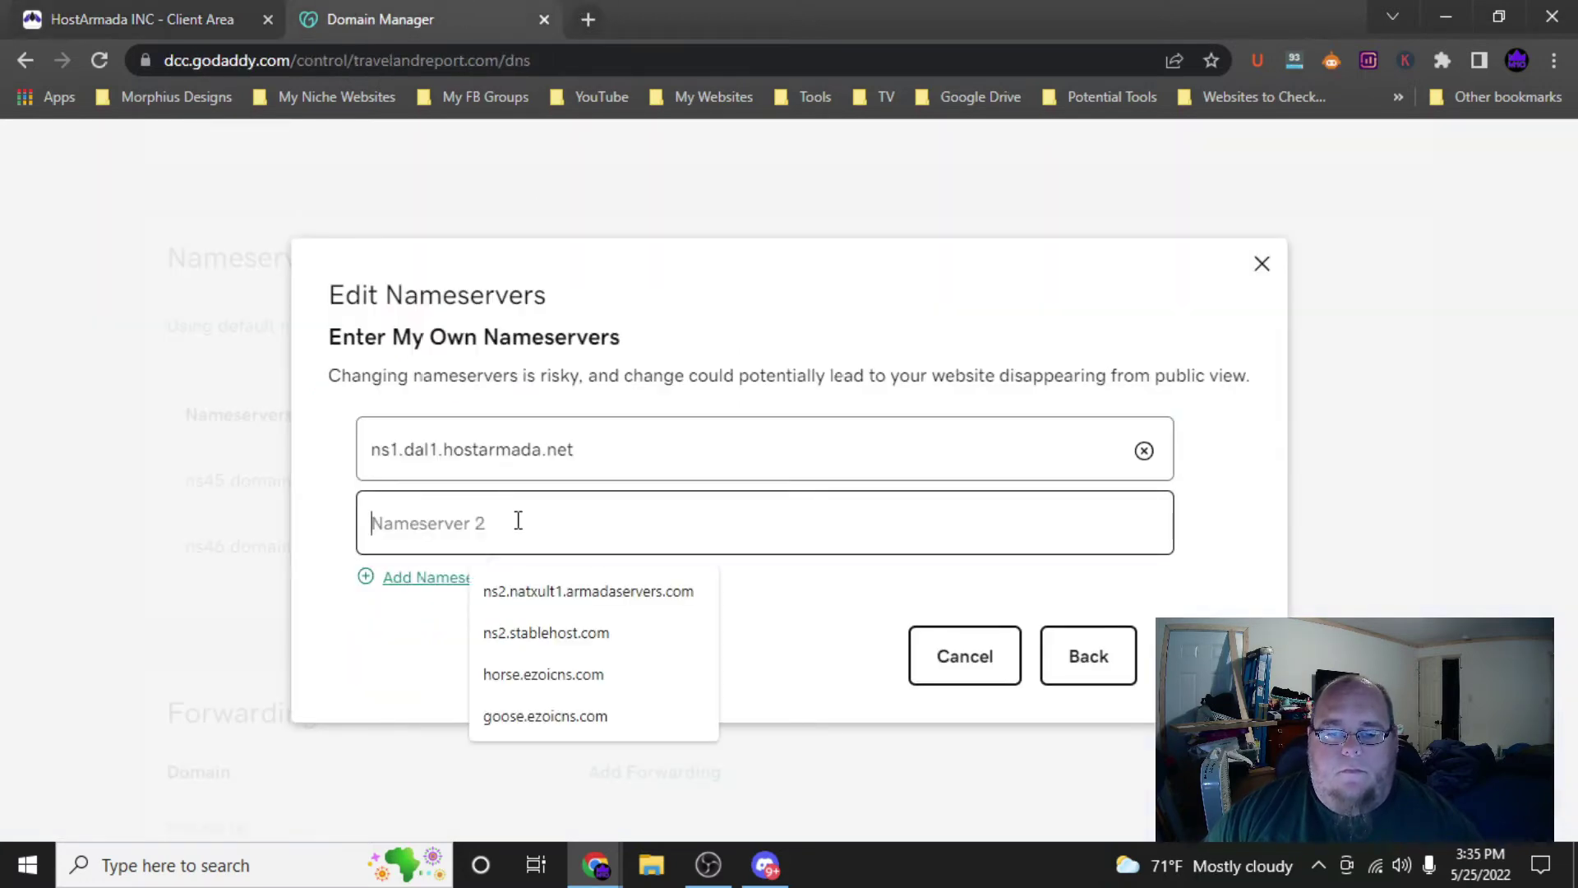
right_click(517, 520)
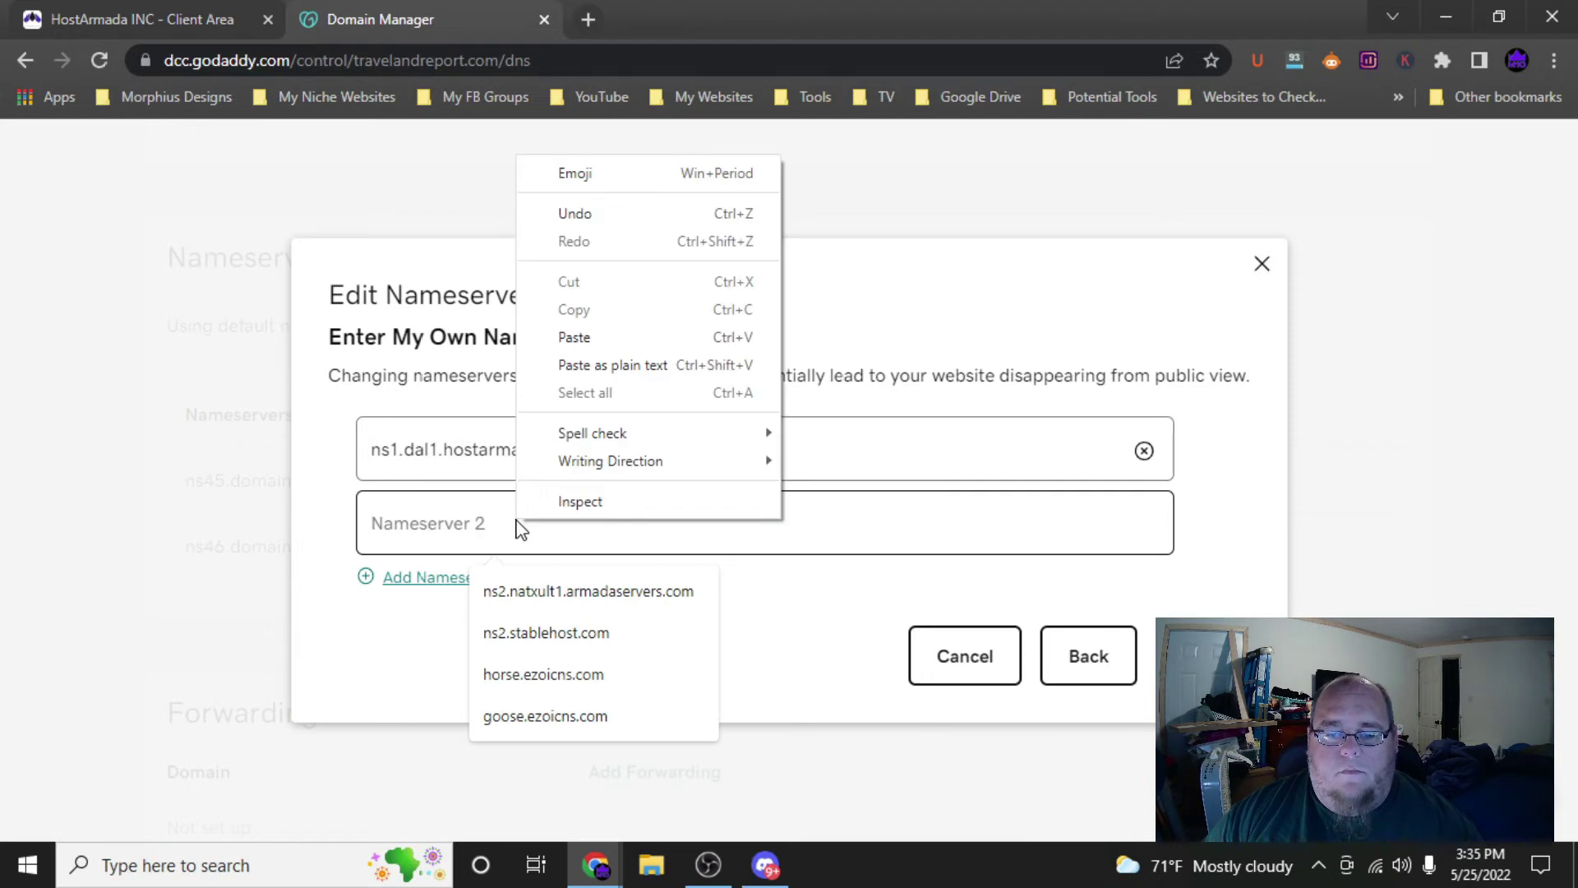
click(612, 336)
click(618, 589)
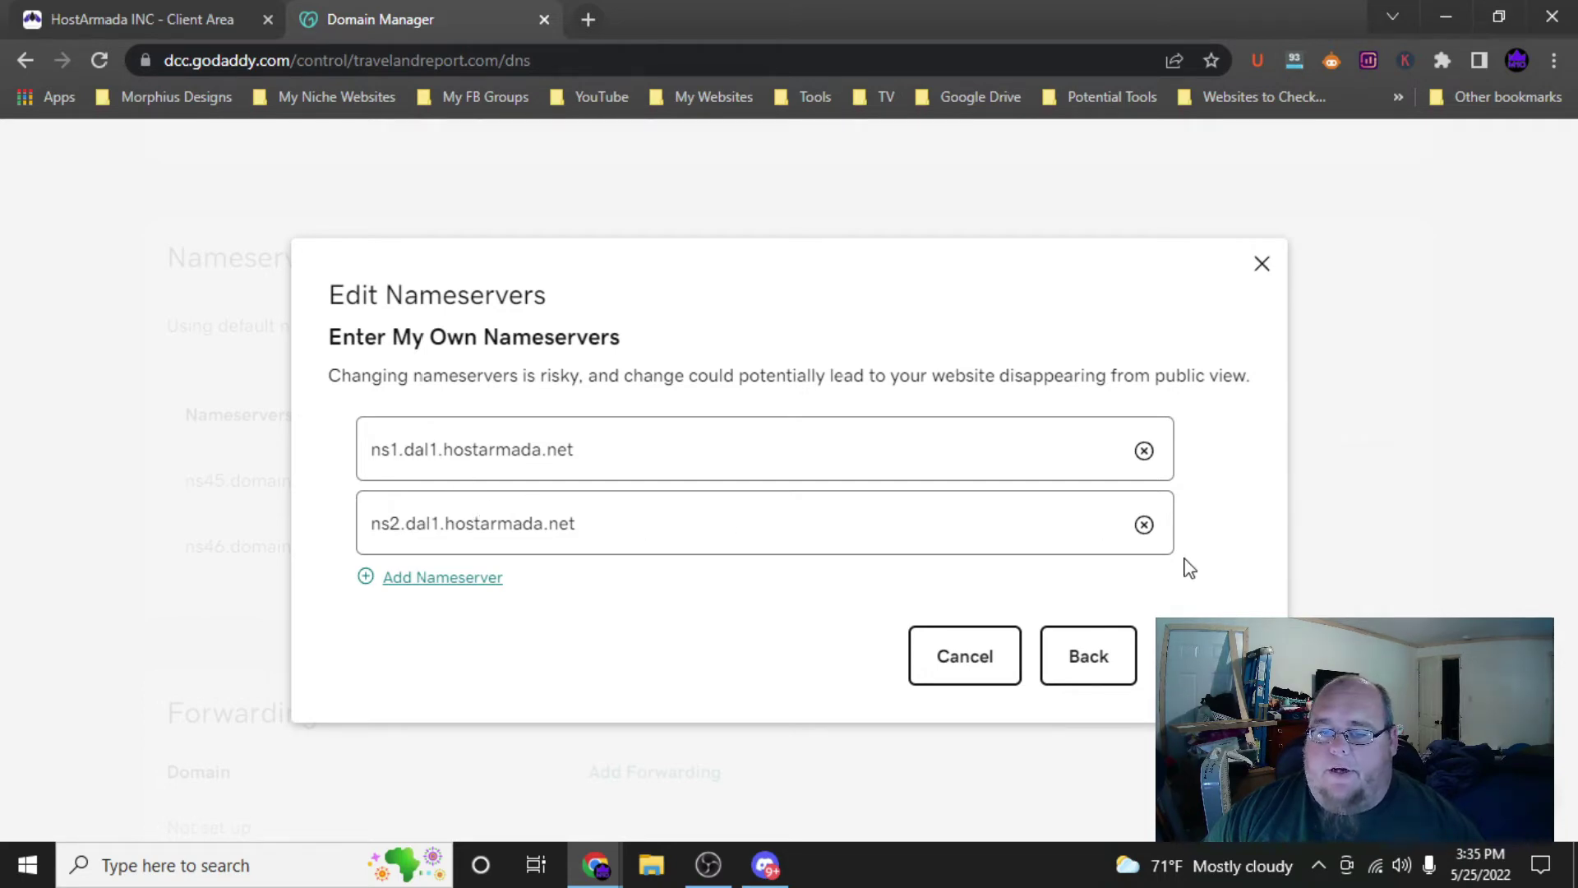
click(1204, 655)
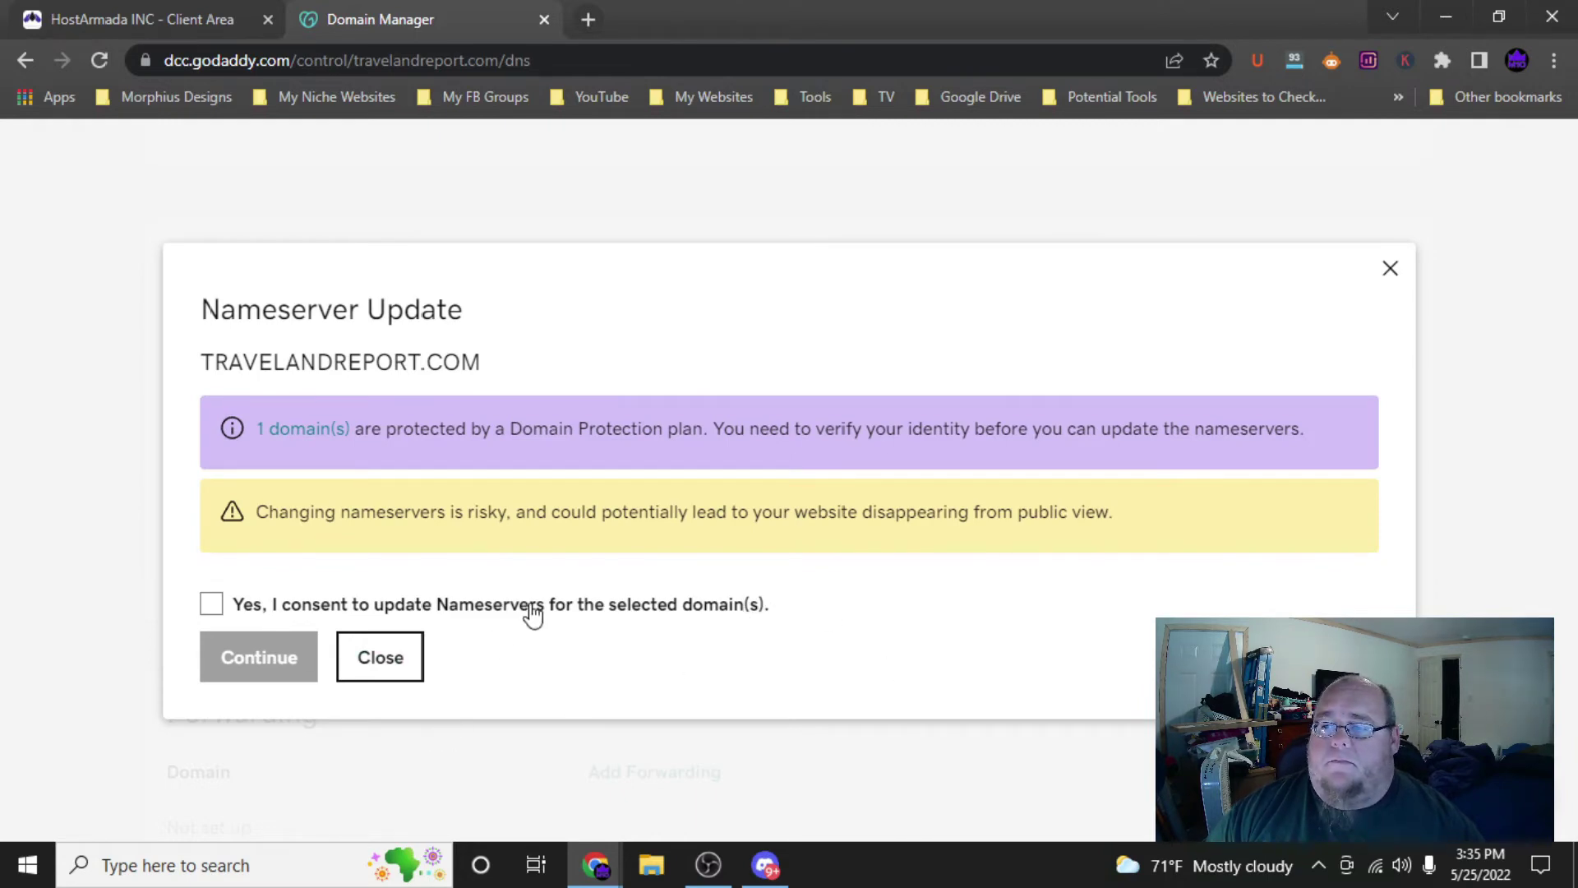
Consent to the nameserver update and verify identity with the emailed one-time password.
click(210, 606)
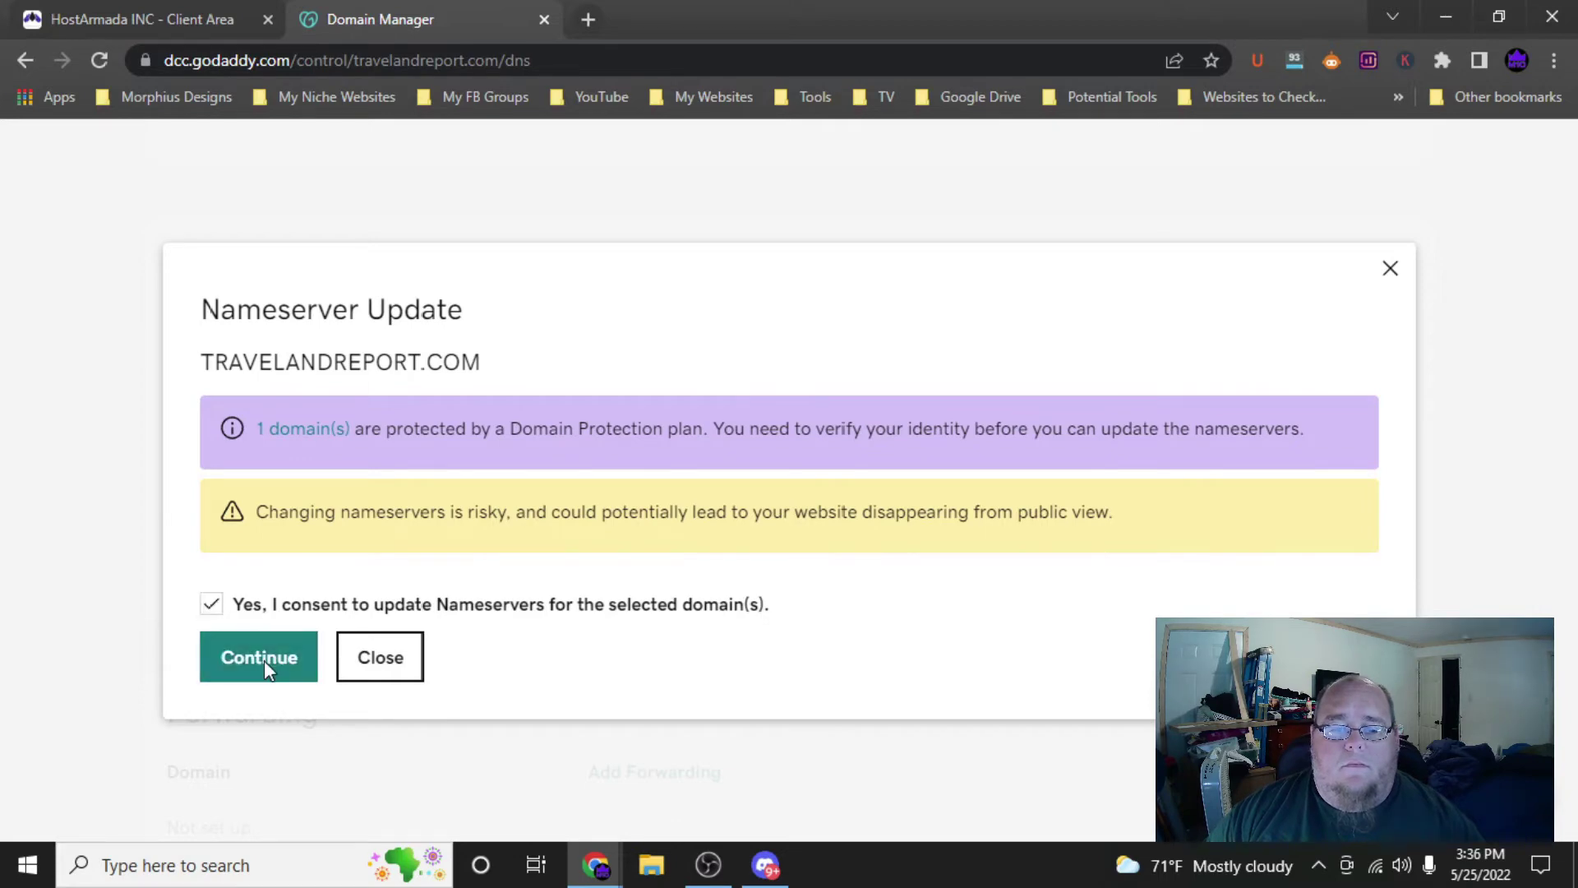
click(263, 659)
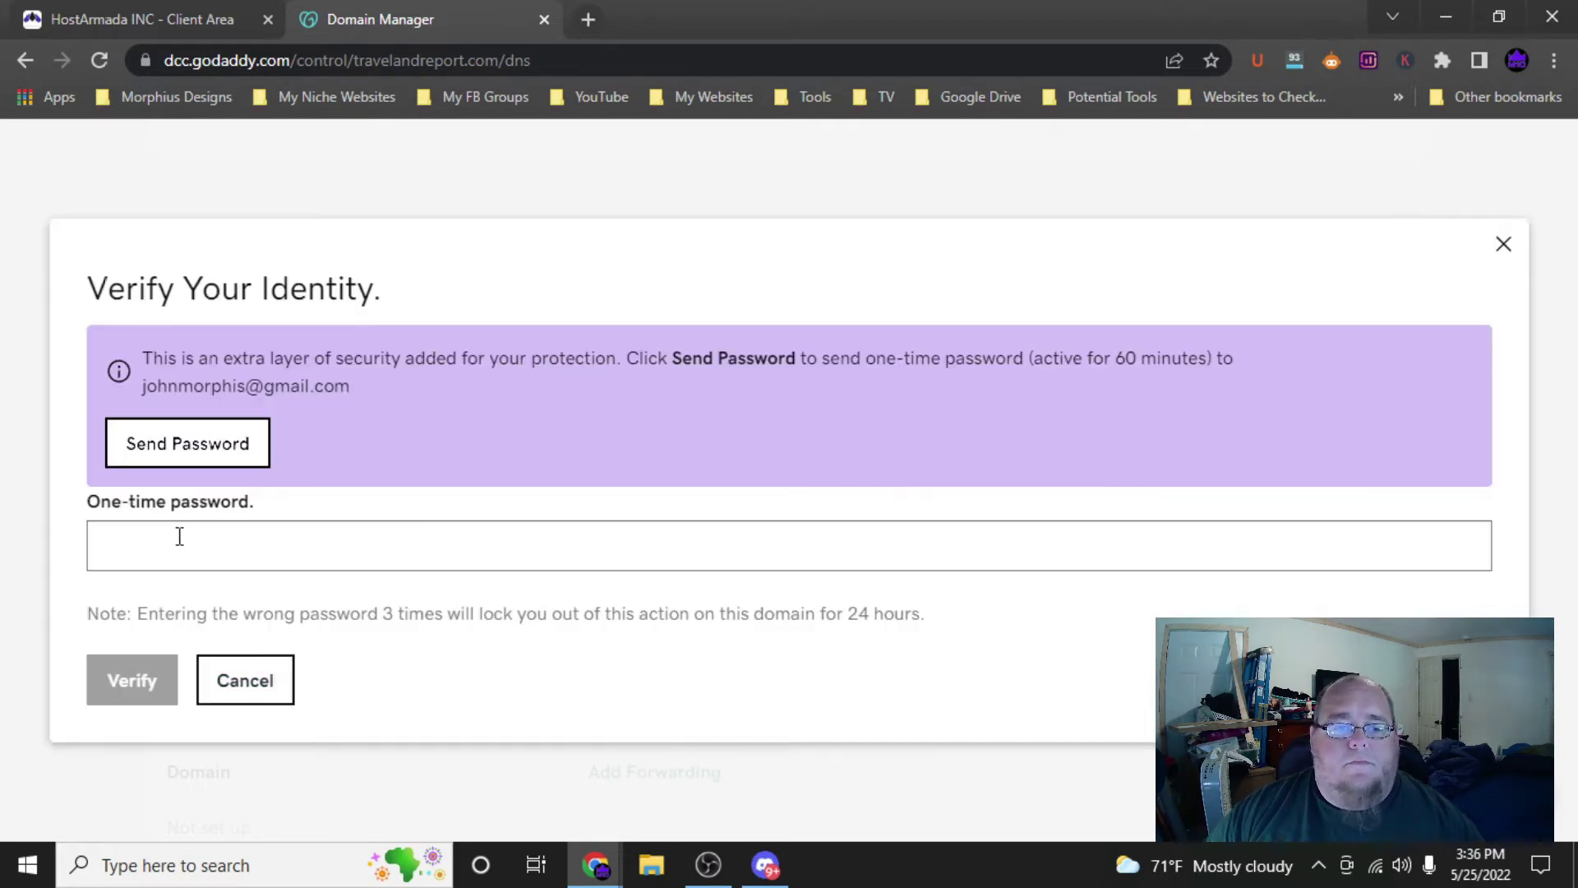
click(180, 546)
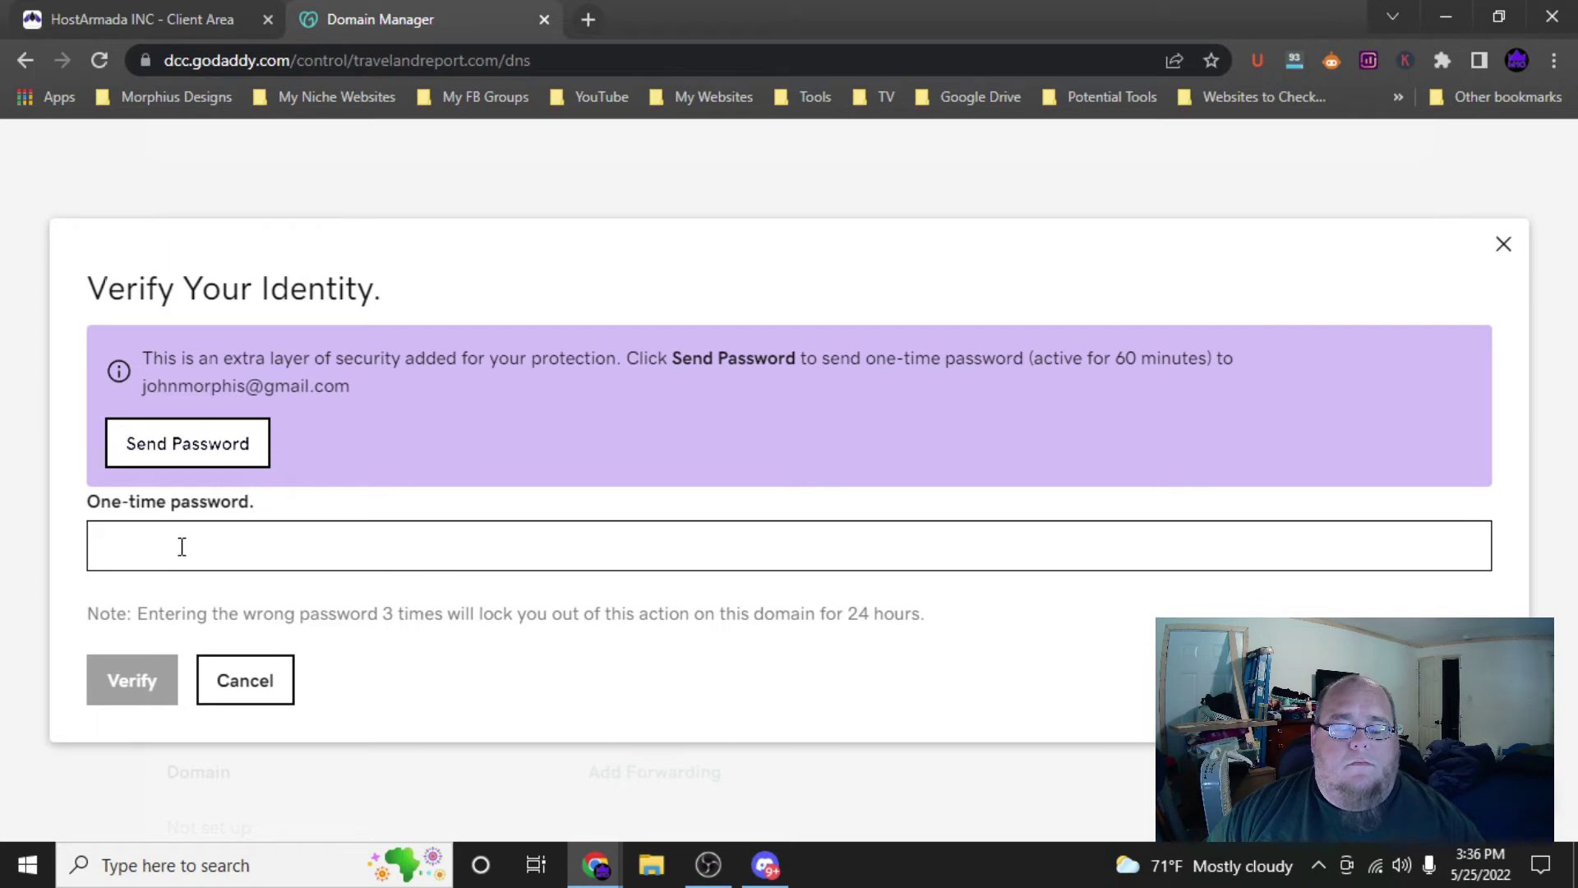
click(168, 458)
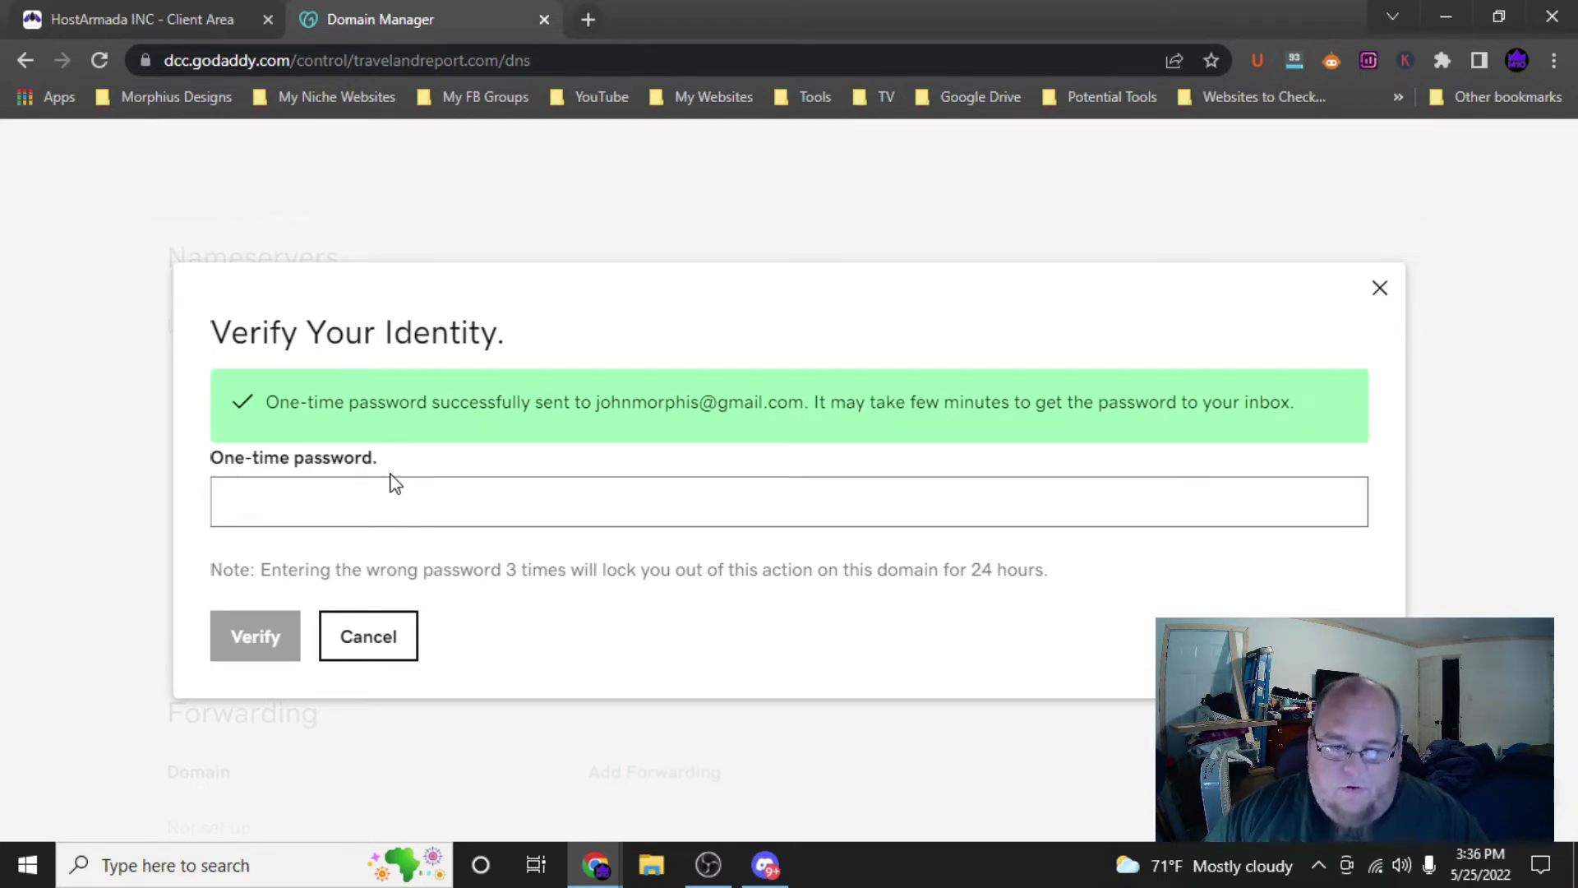
click(825, 519)
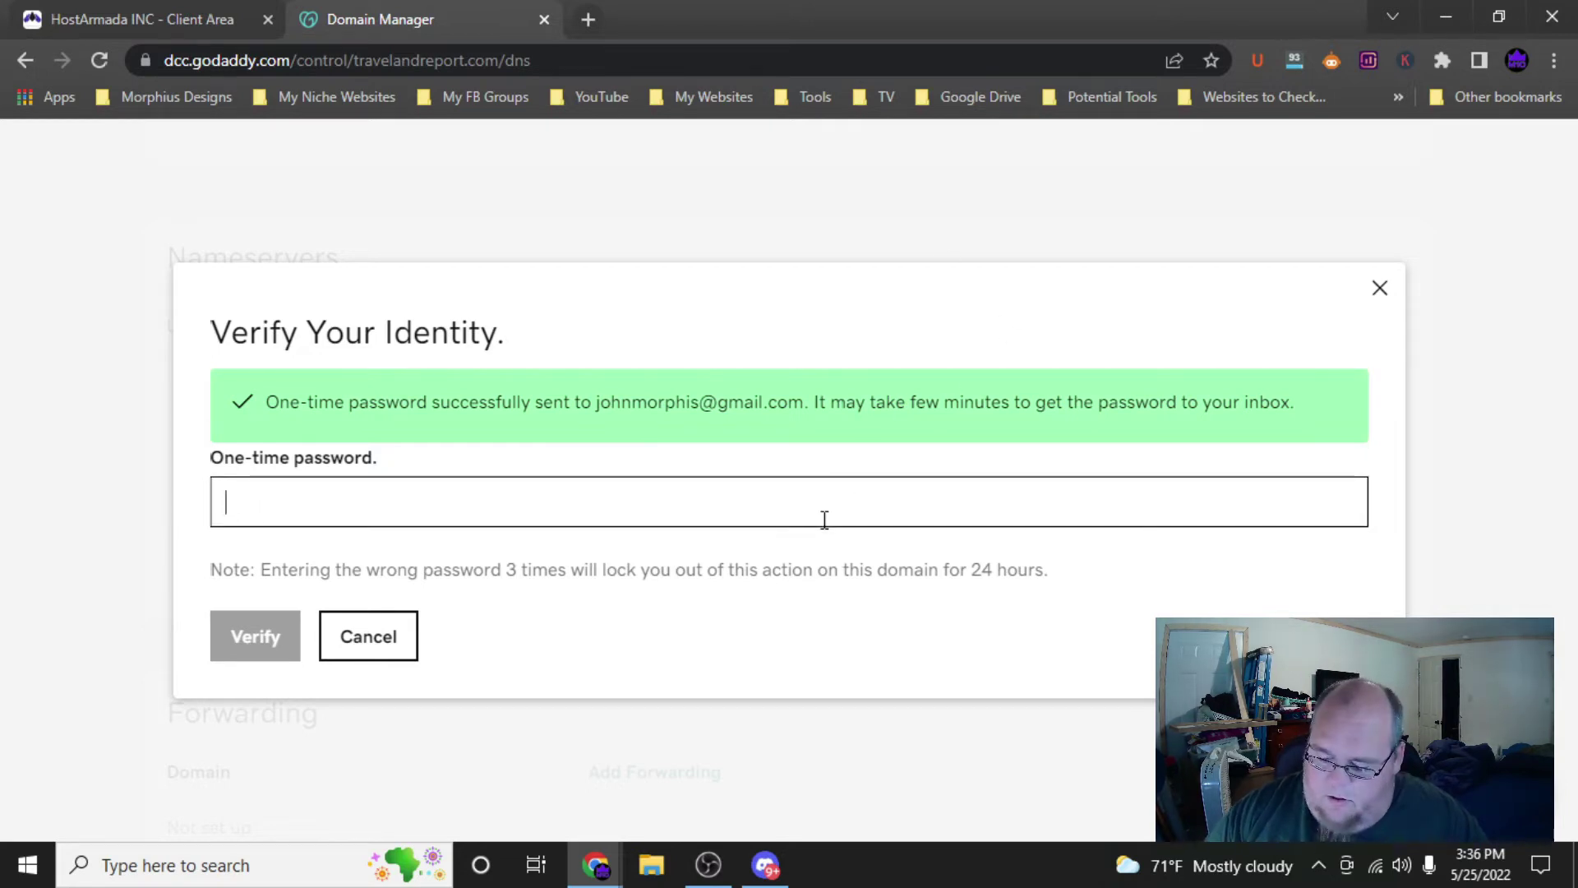
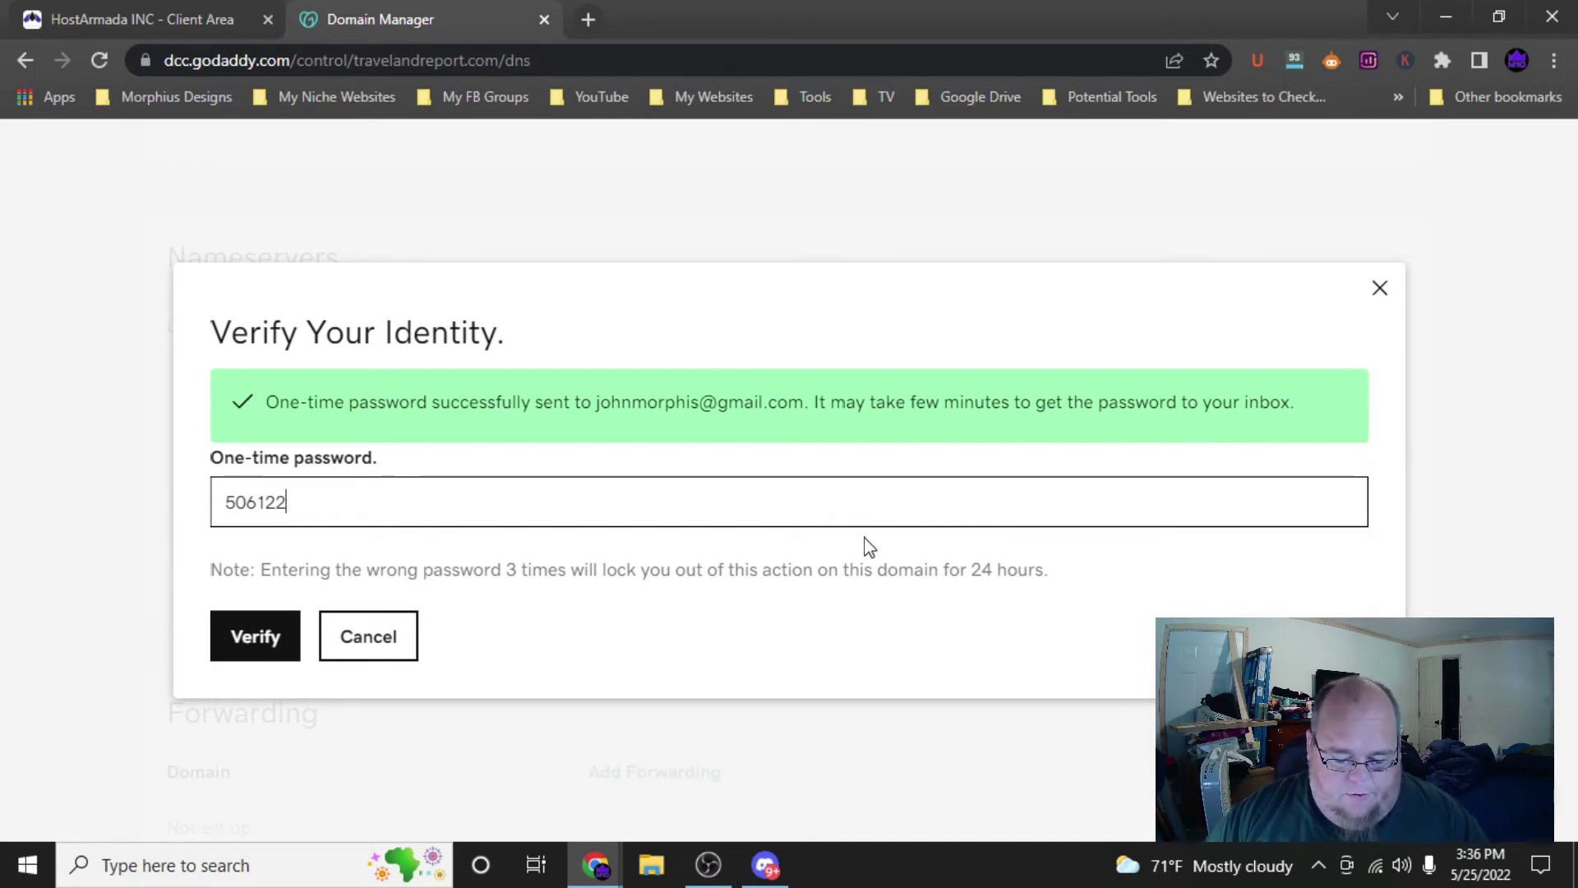
click(274, 637)
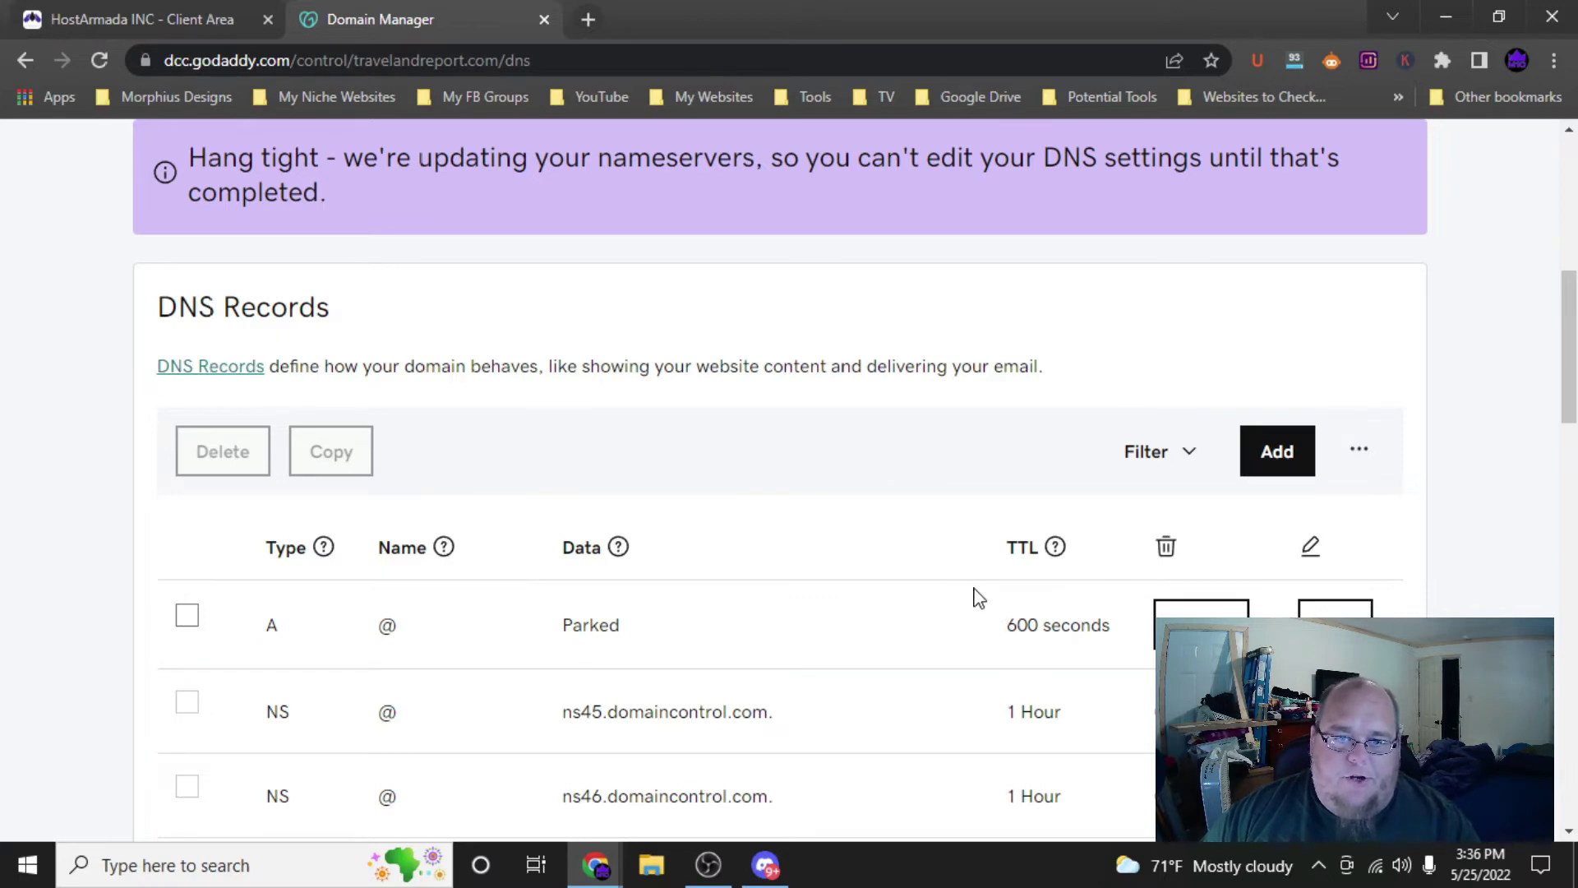
Recheck that GoDaddy lists ns1/ns2.dal1.hostarmada.net for travelandreport.com, then return to HostArmada.
scroll(321, 329, up, 6)
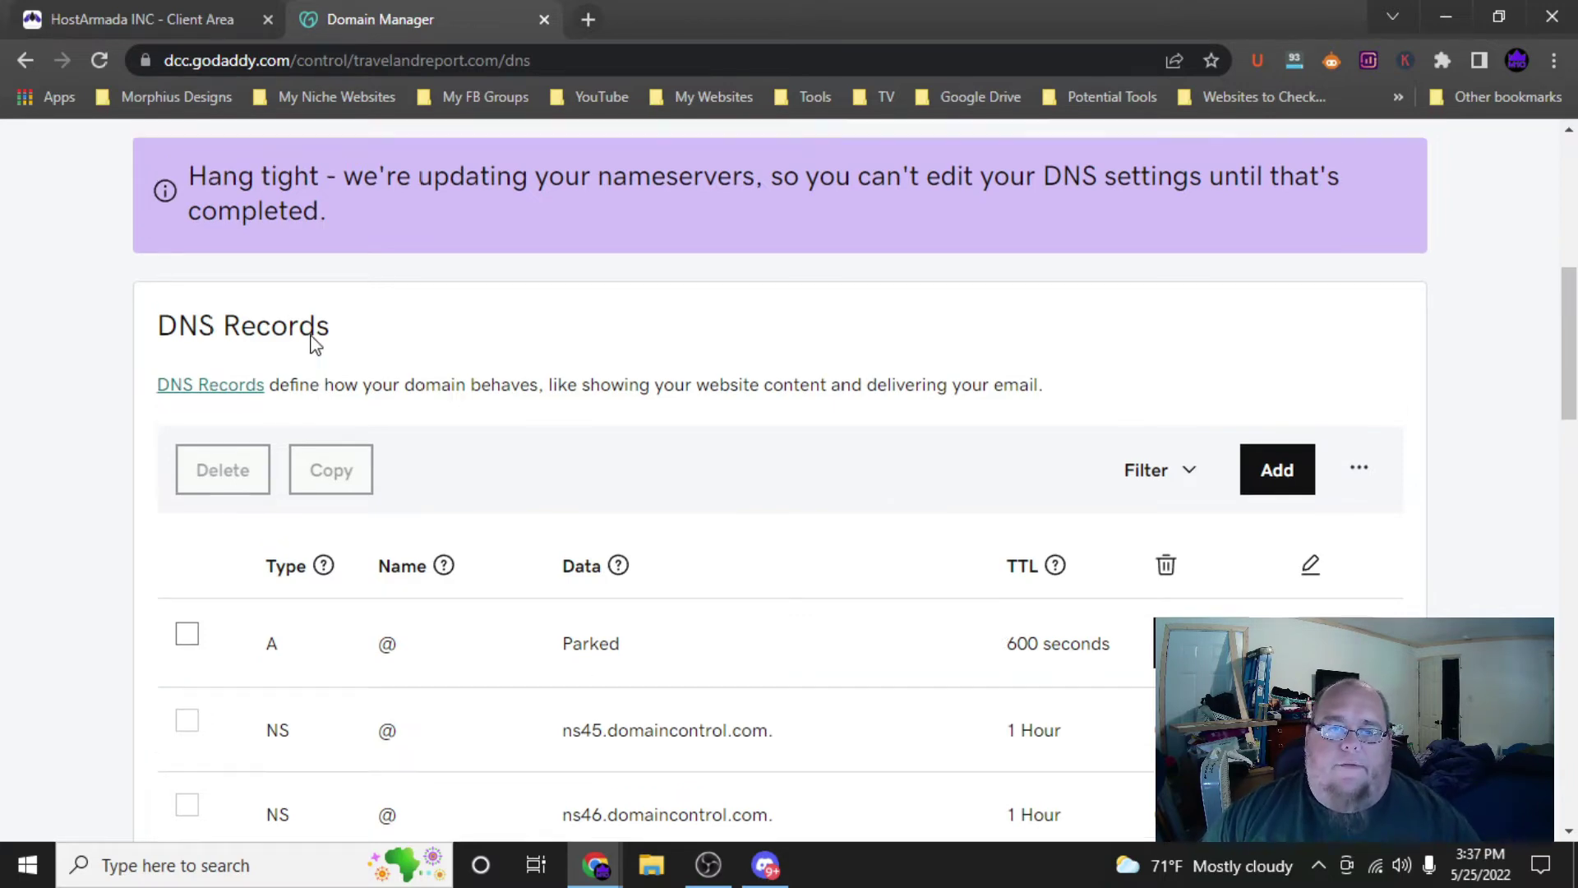
scroll(387, 390, down, 1)
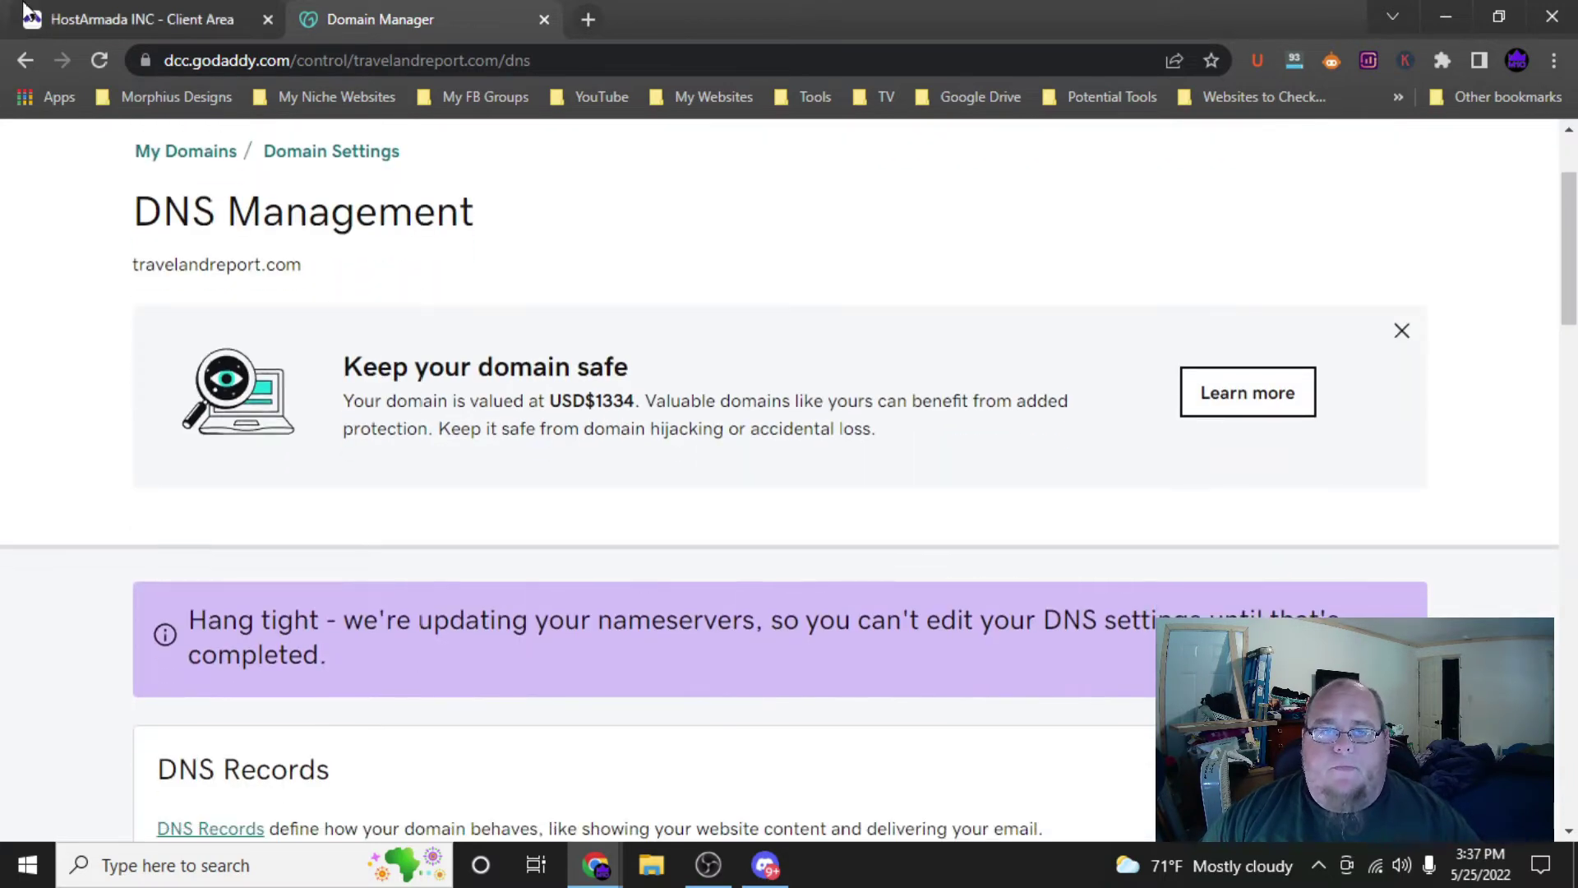
click(98, 60)
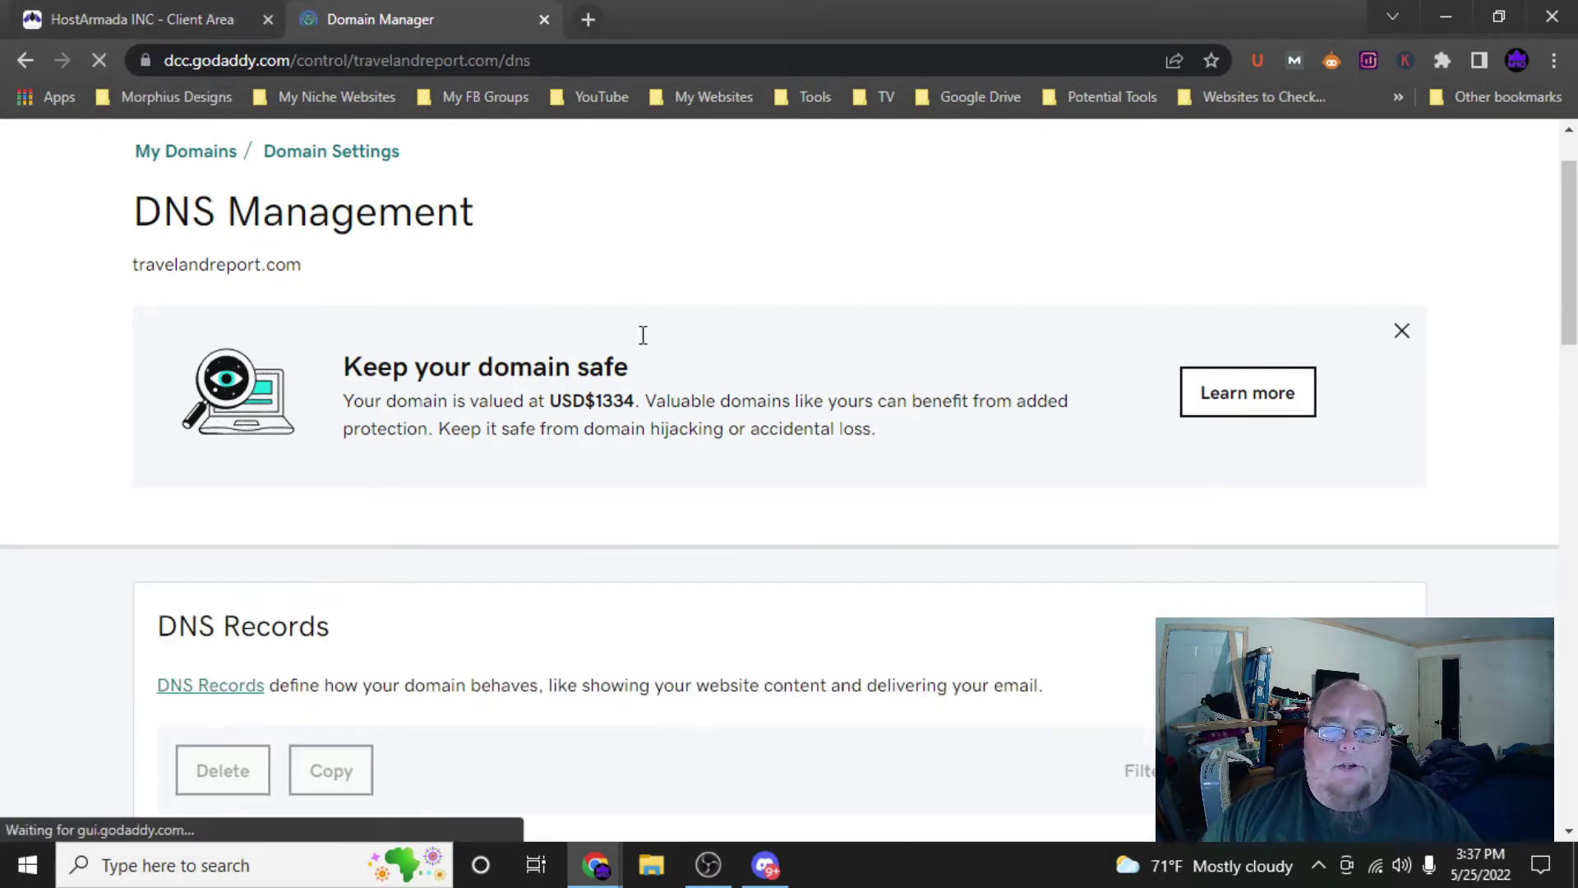
scroll(737, 313, down, 5)
scroll(739, 320, down, 8)
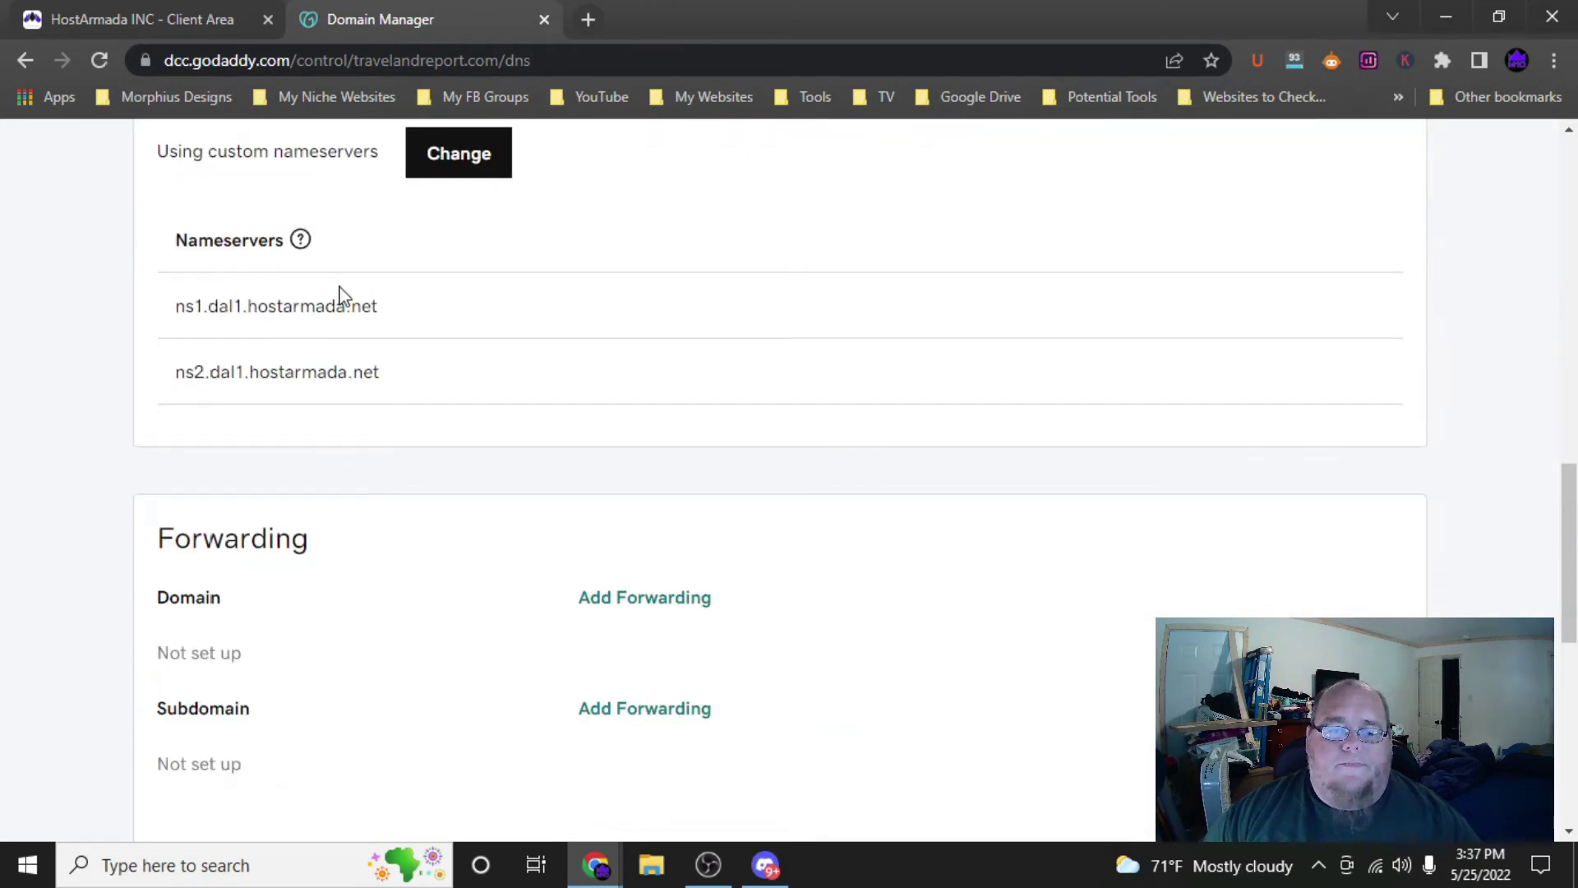
click(165, 18)
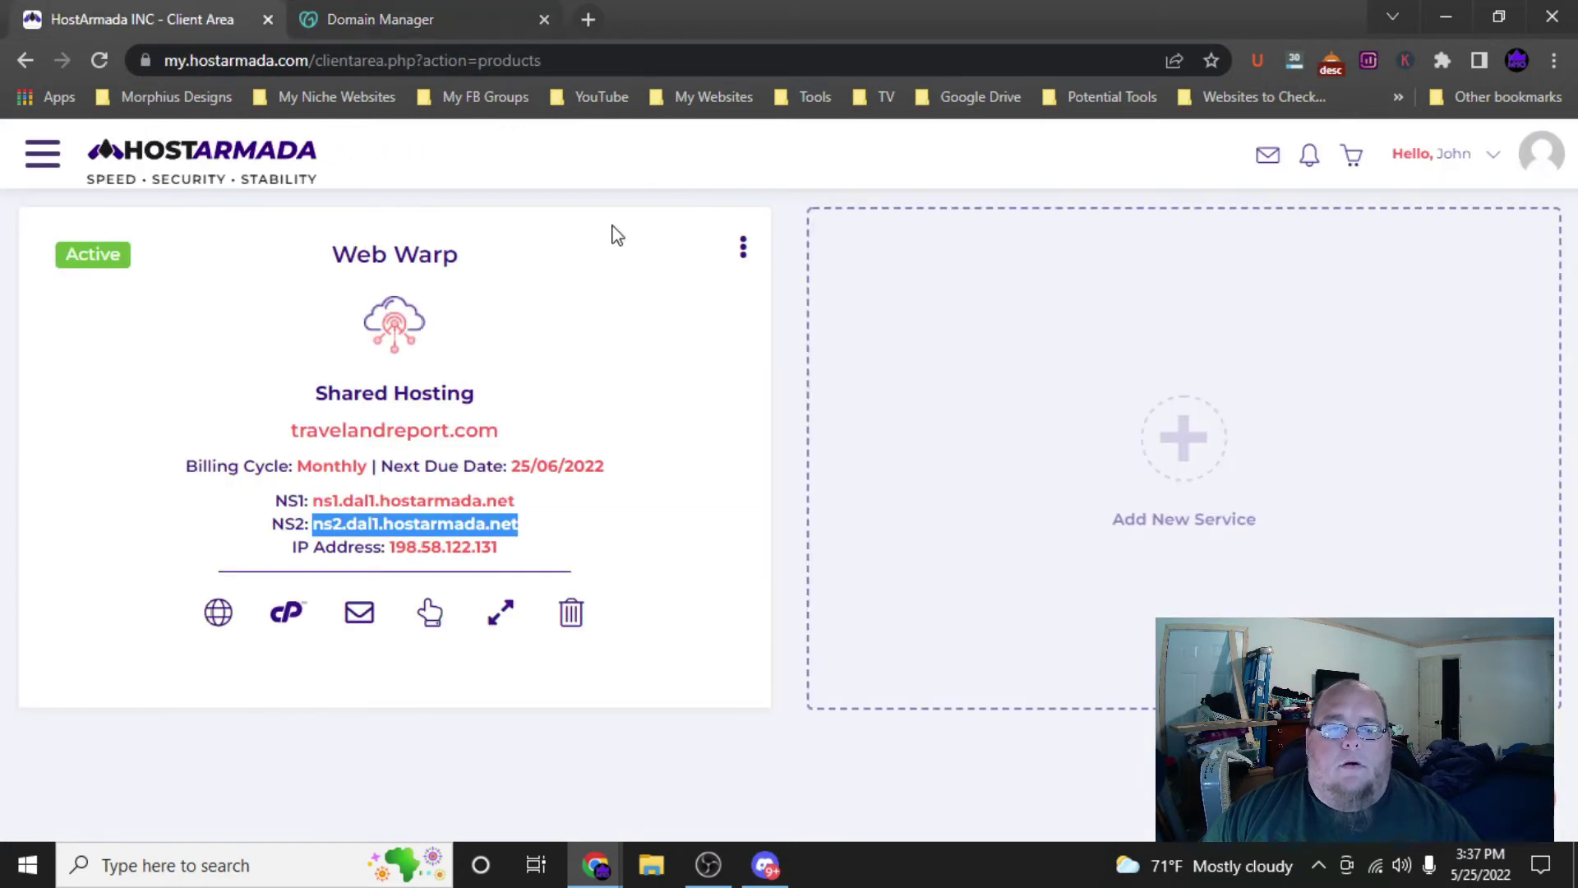
Reload the HostArmada client area and log in to cPanel from the Web Warp card.
click(98, 60)
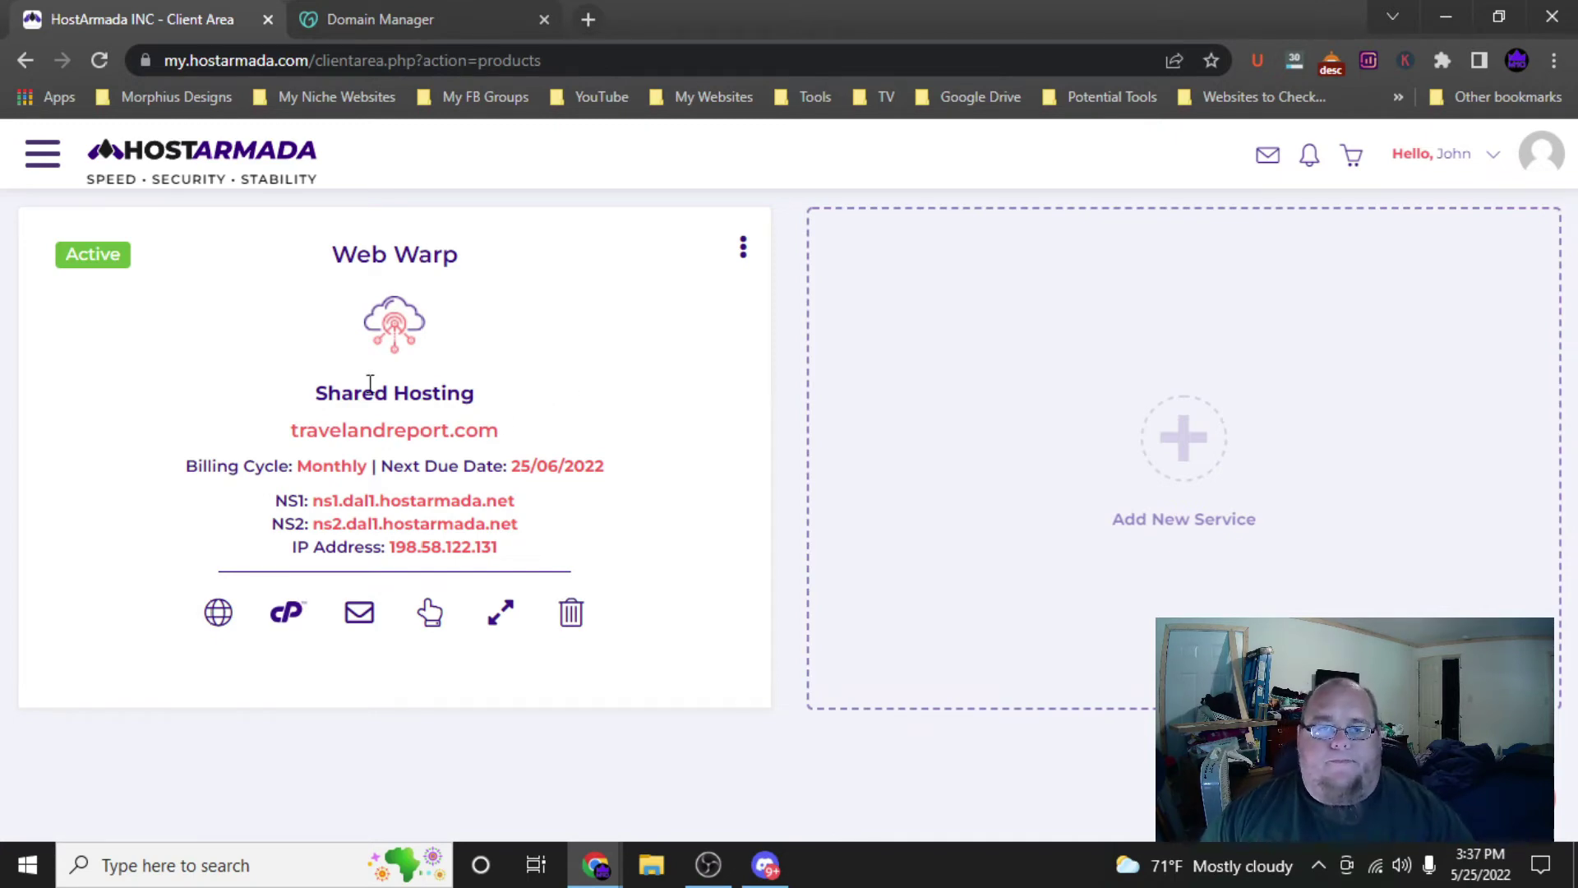
click(279, 621)
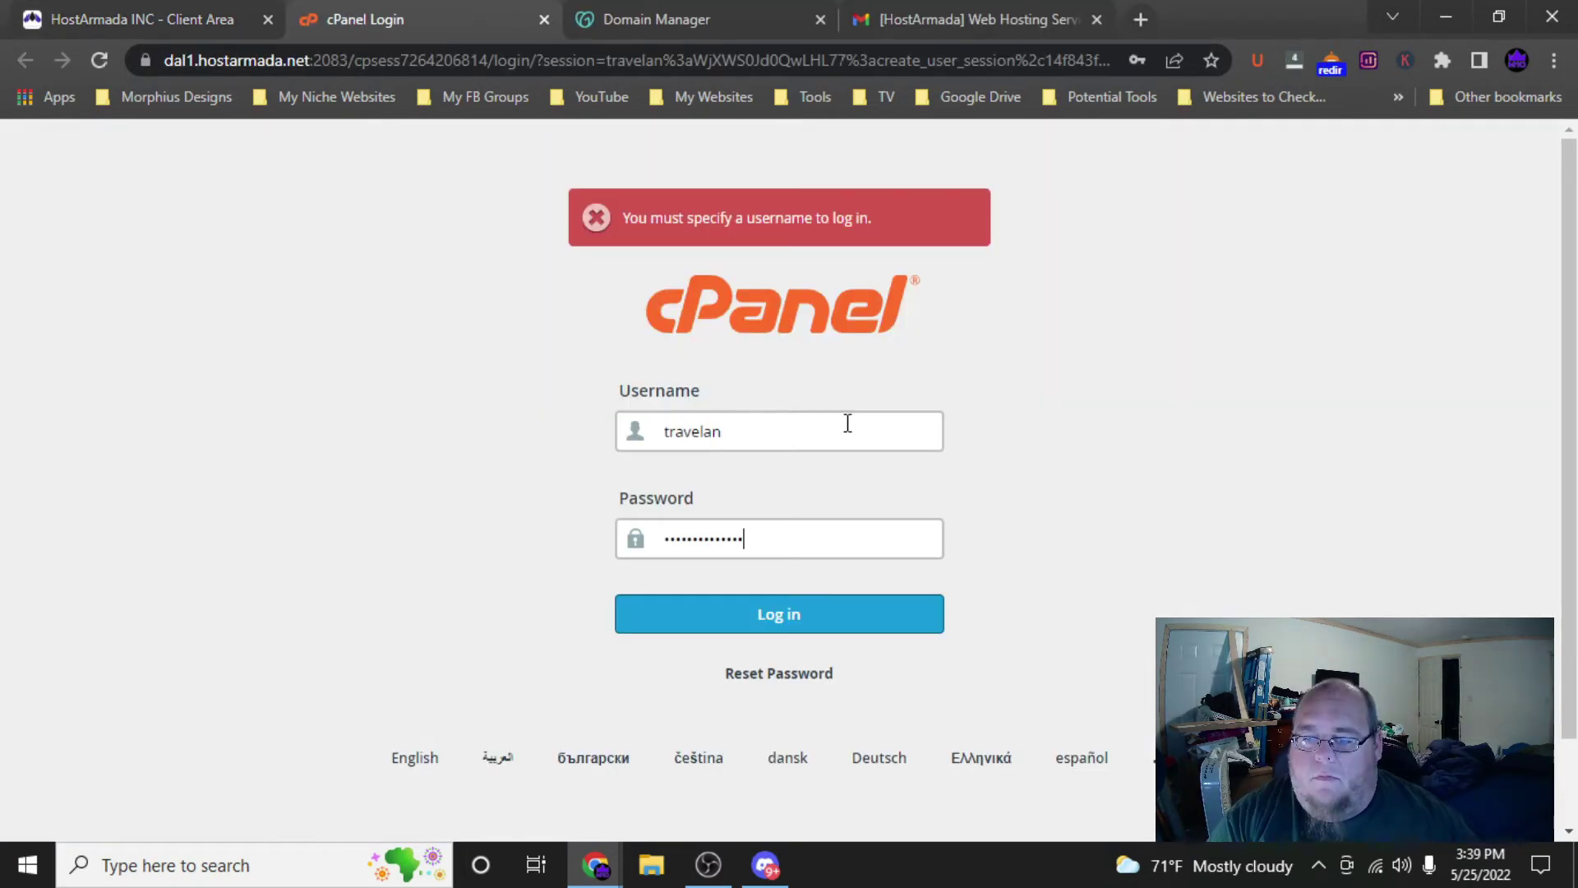
right_click(827, 410)
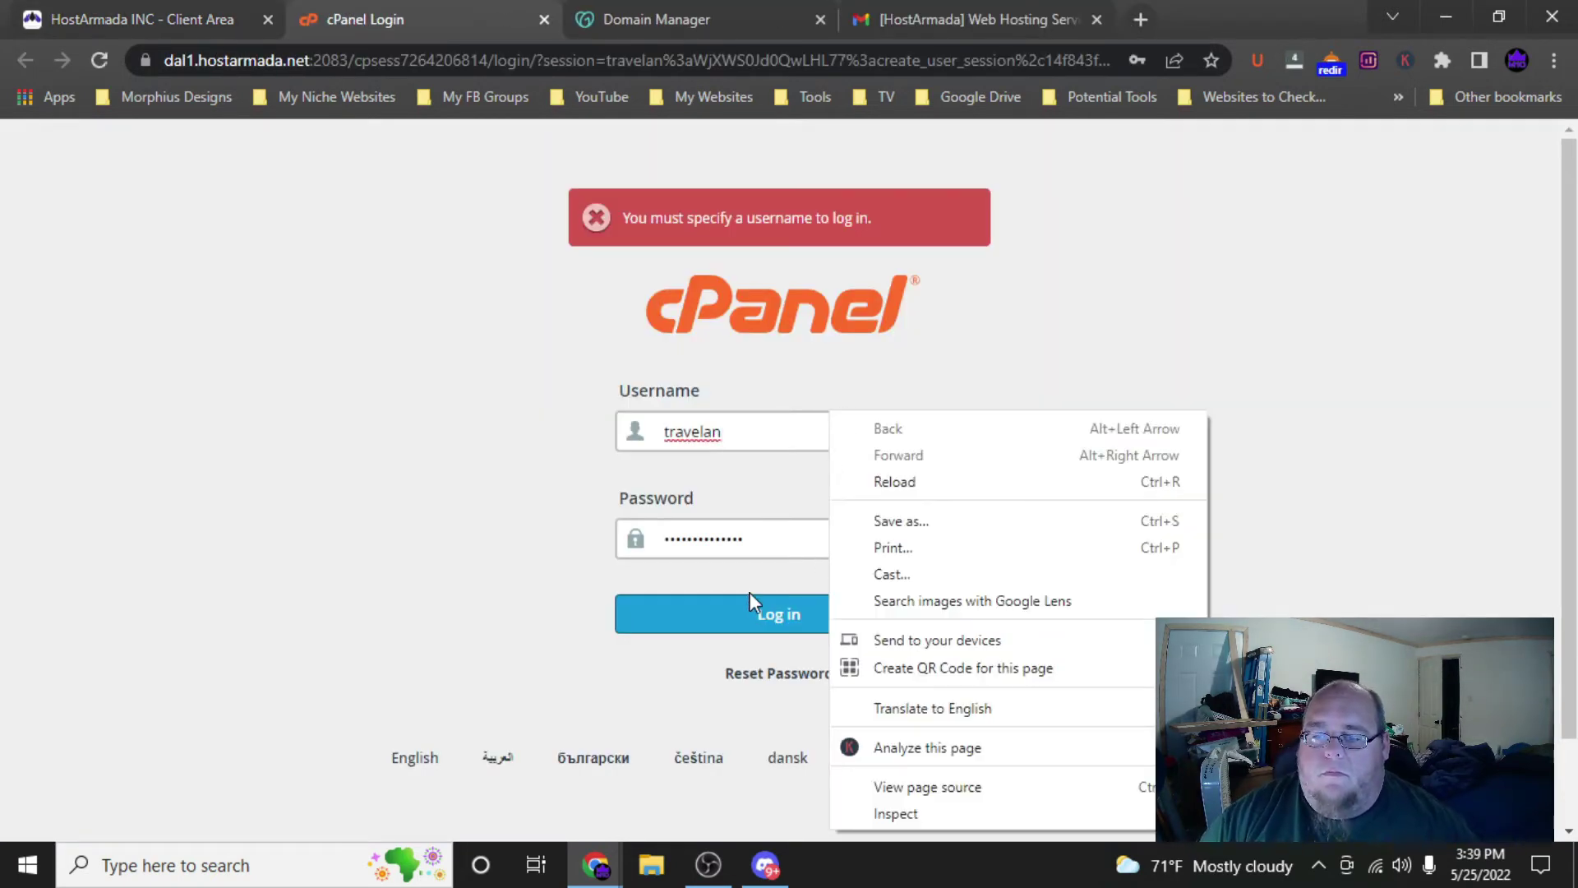
click(750, 592)
click(765, 618)
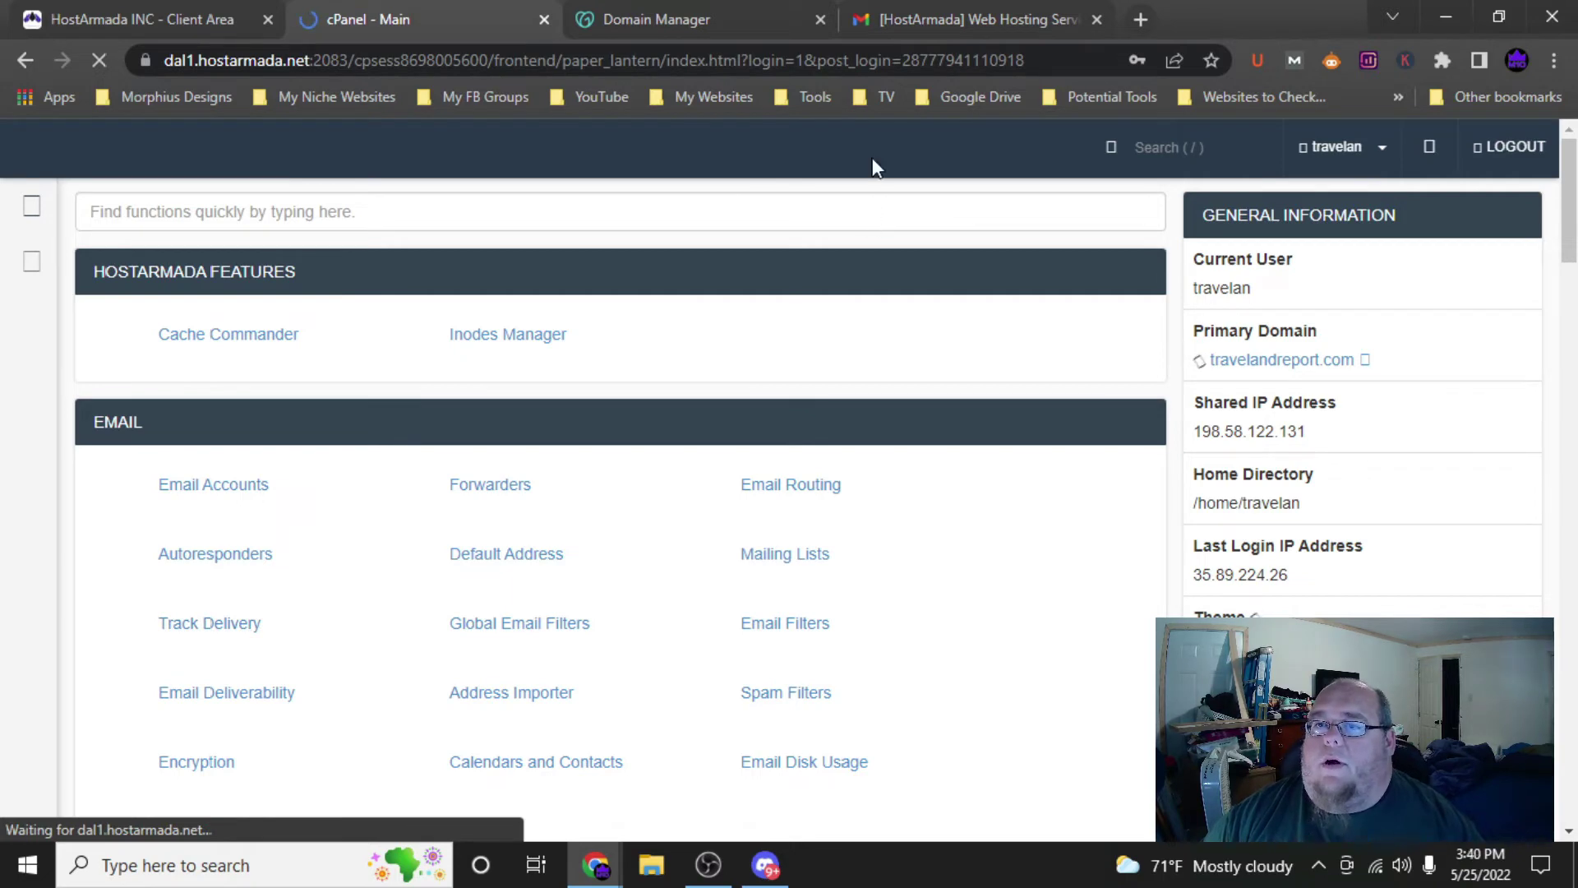
Close the account-information email and GoDaddy tabs, and decline saving the cPanel password.
click(914, 17)
click(1096, 19)
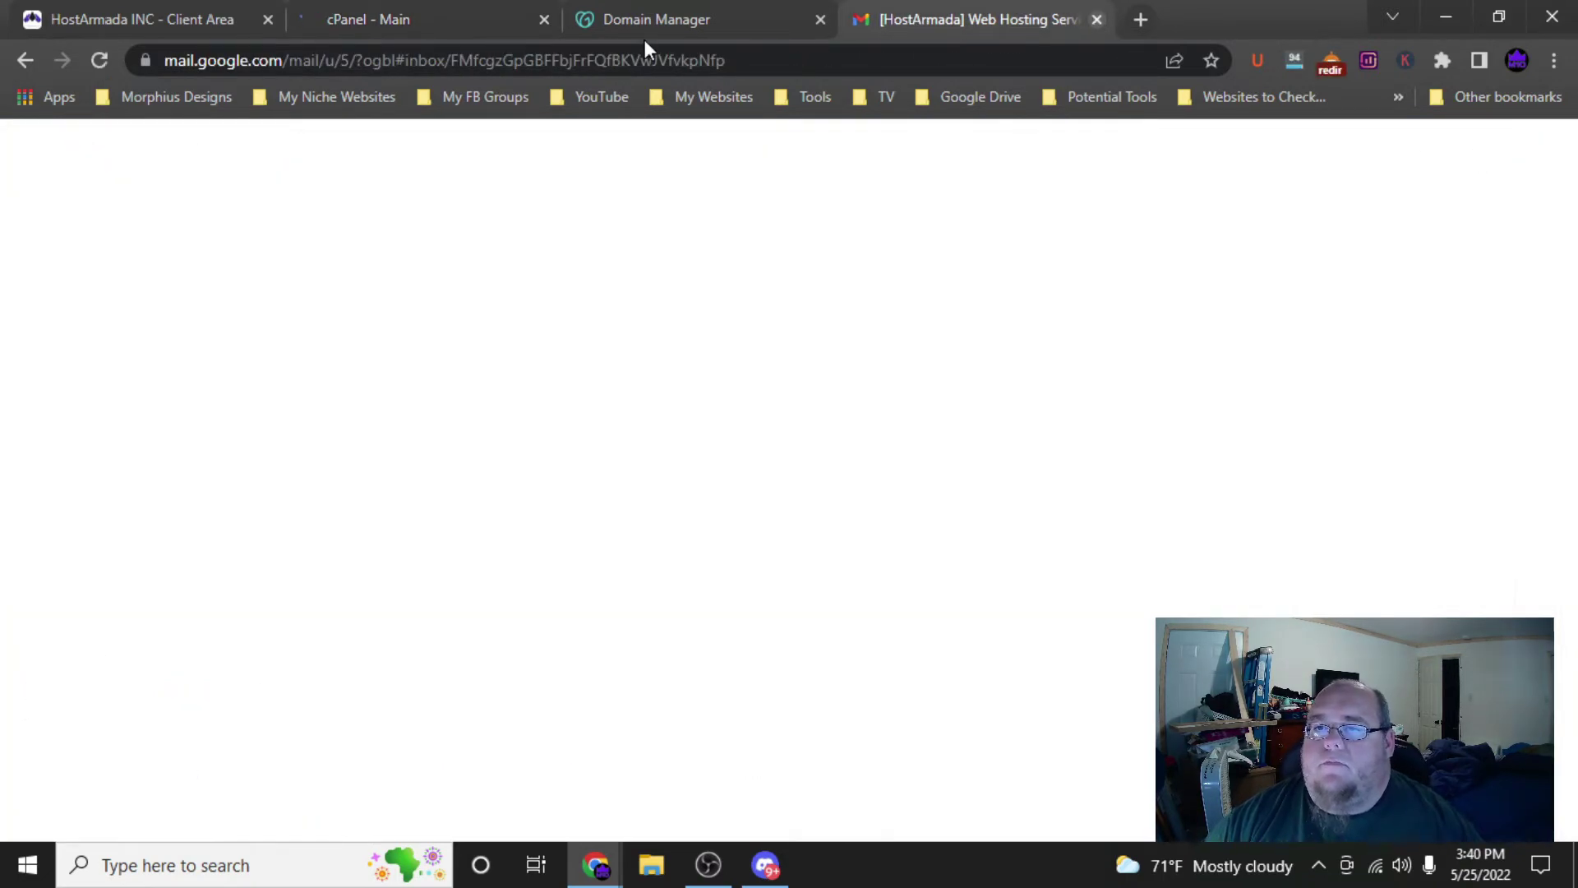
click(819, 19)
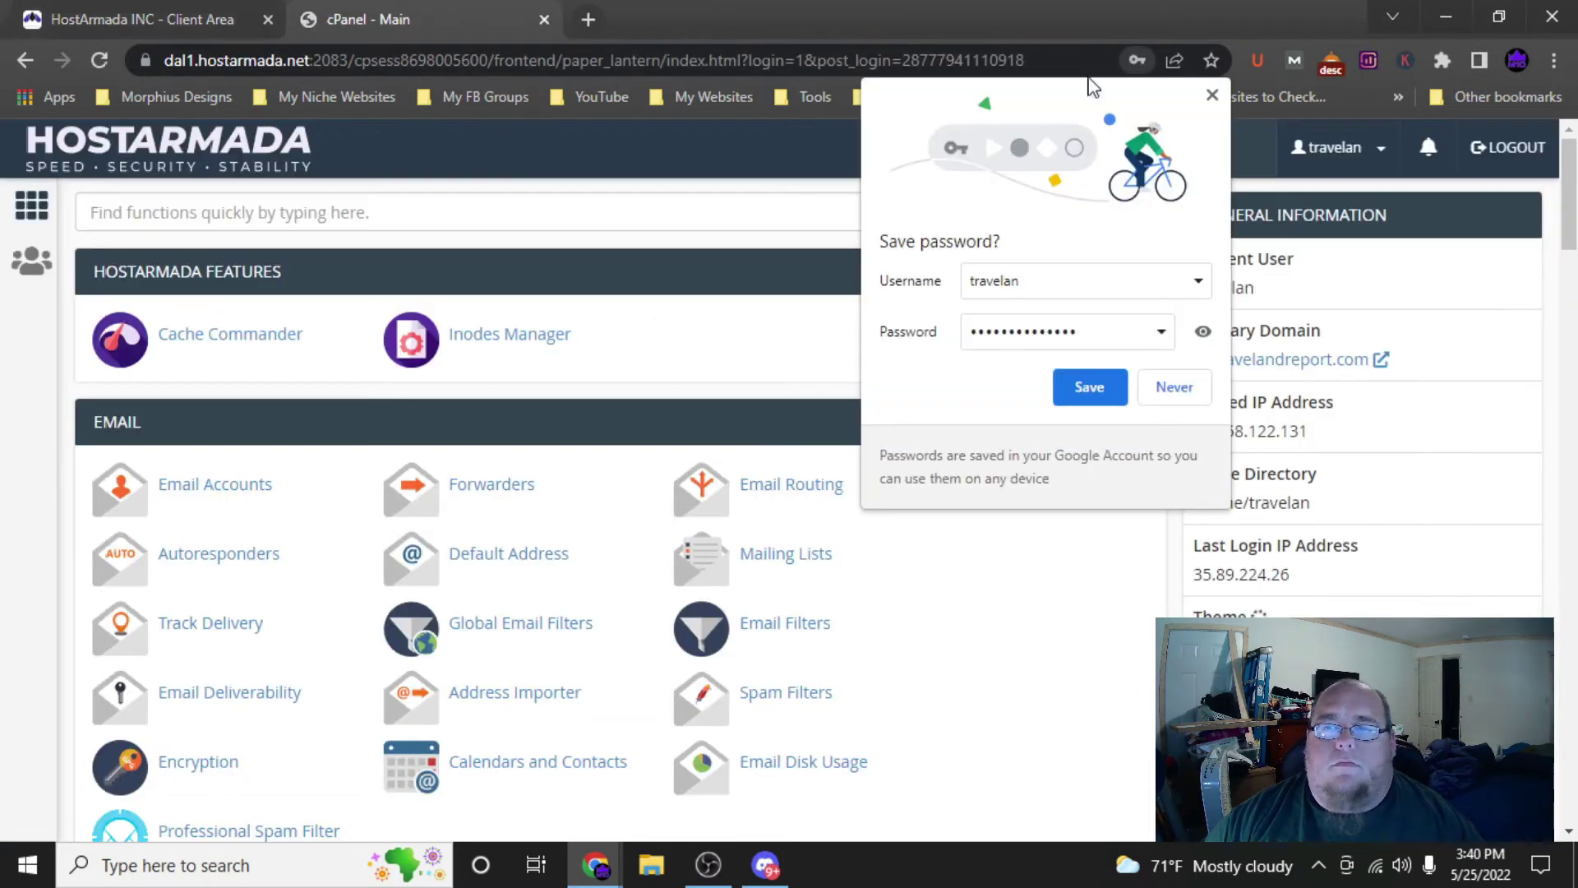
click(1113, 400)
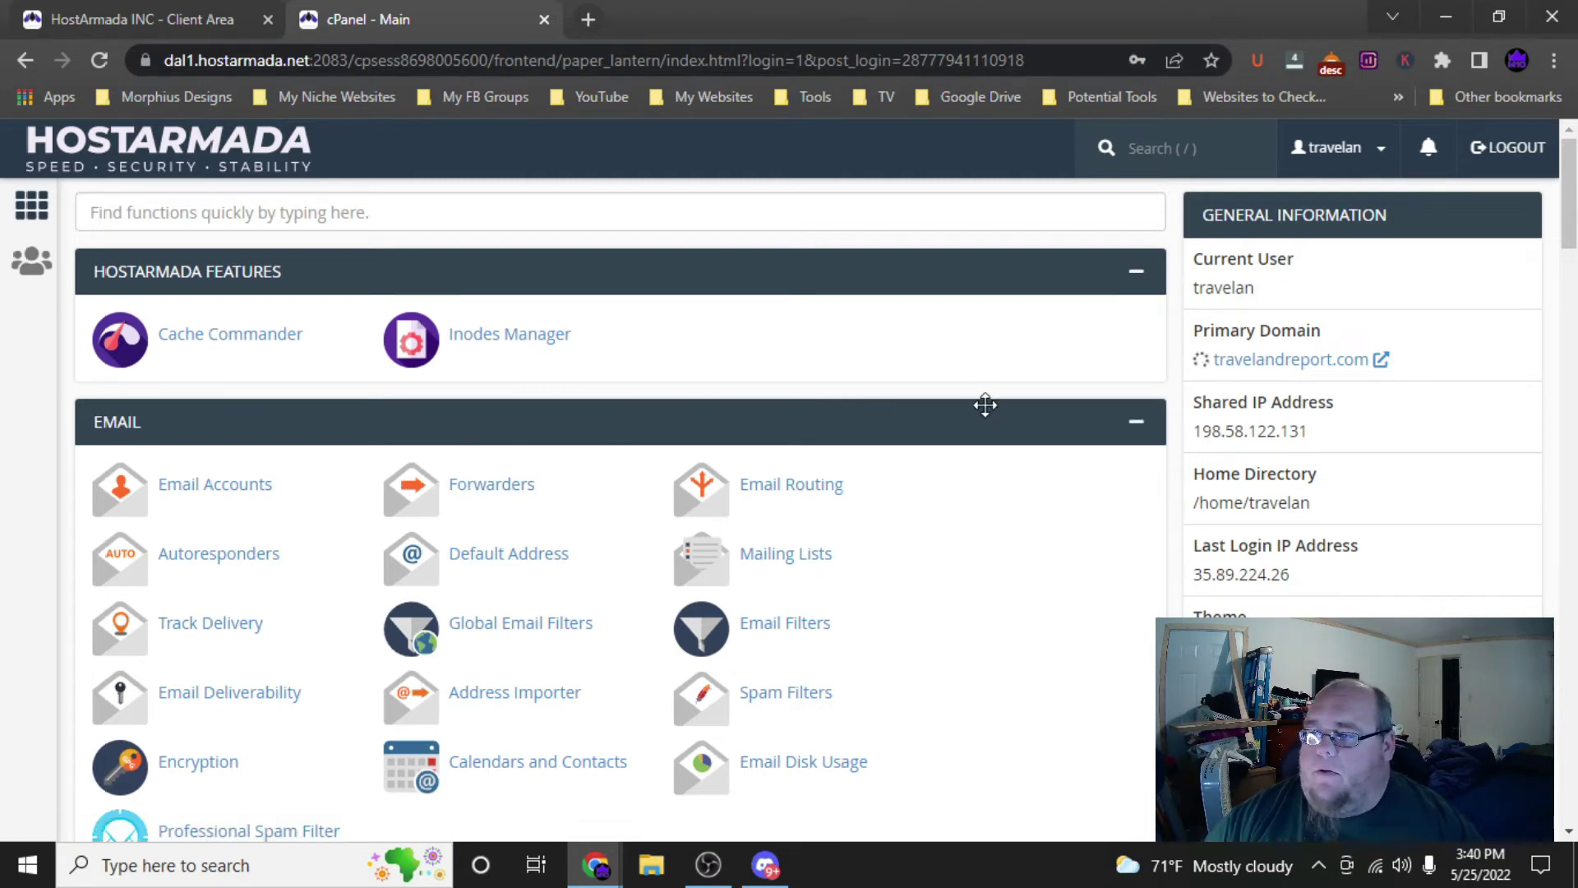
Look over the account's Domains list in cPanel and return to the home page.
scroll(978, 407, down, 3)
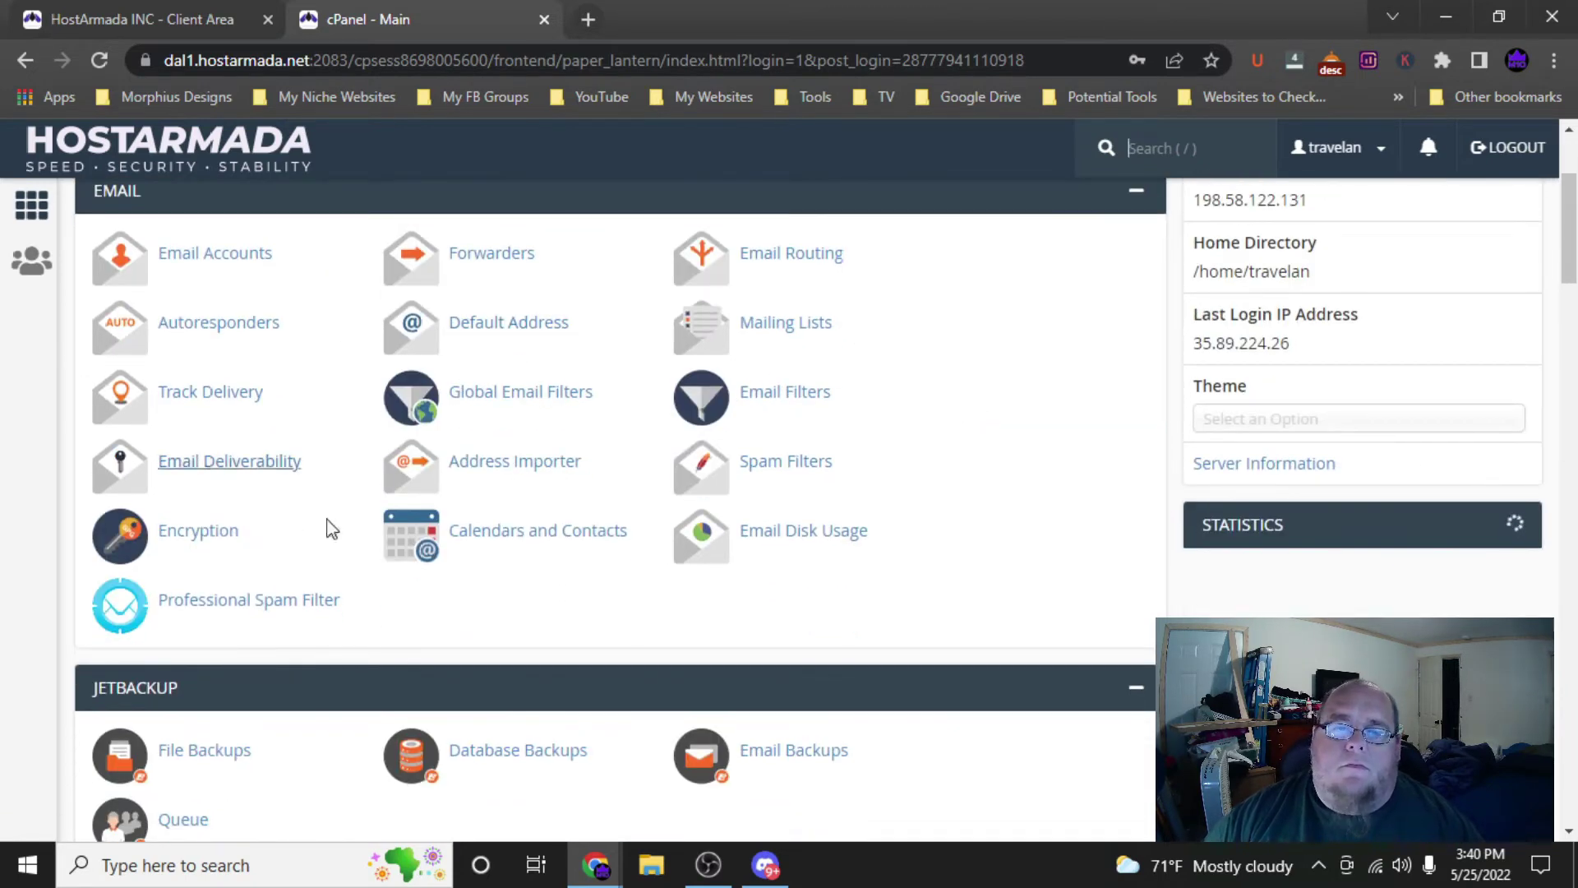
scroll(575, 586, down, 7)
scroll(603, 551, down, 3)
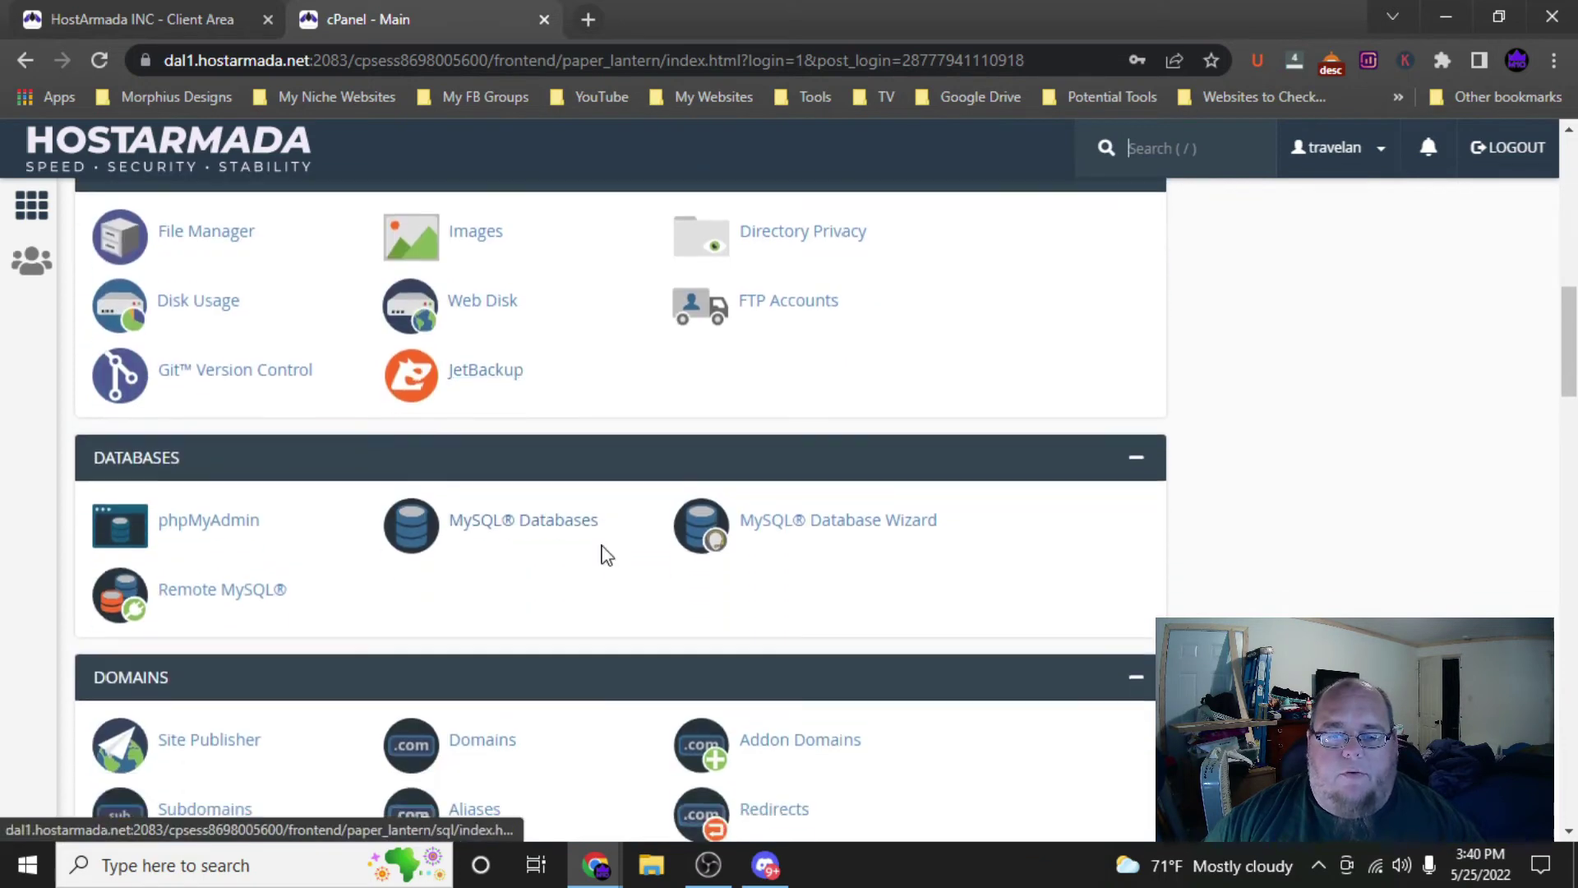
click(453, 694)
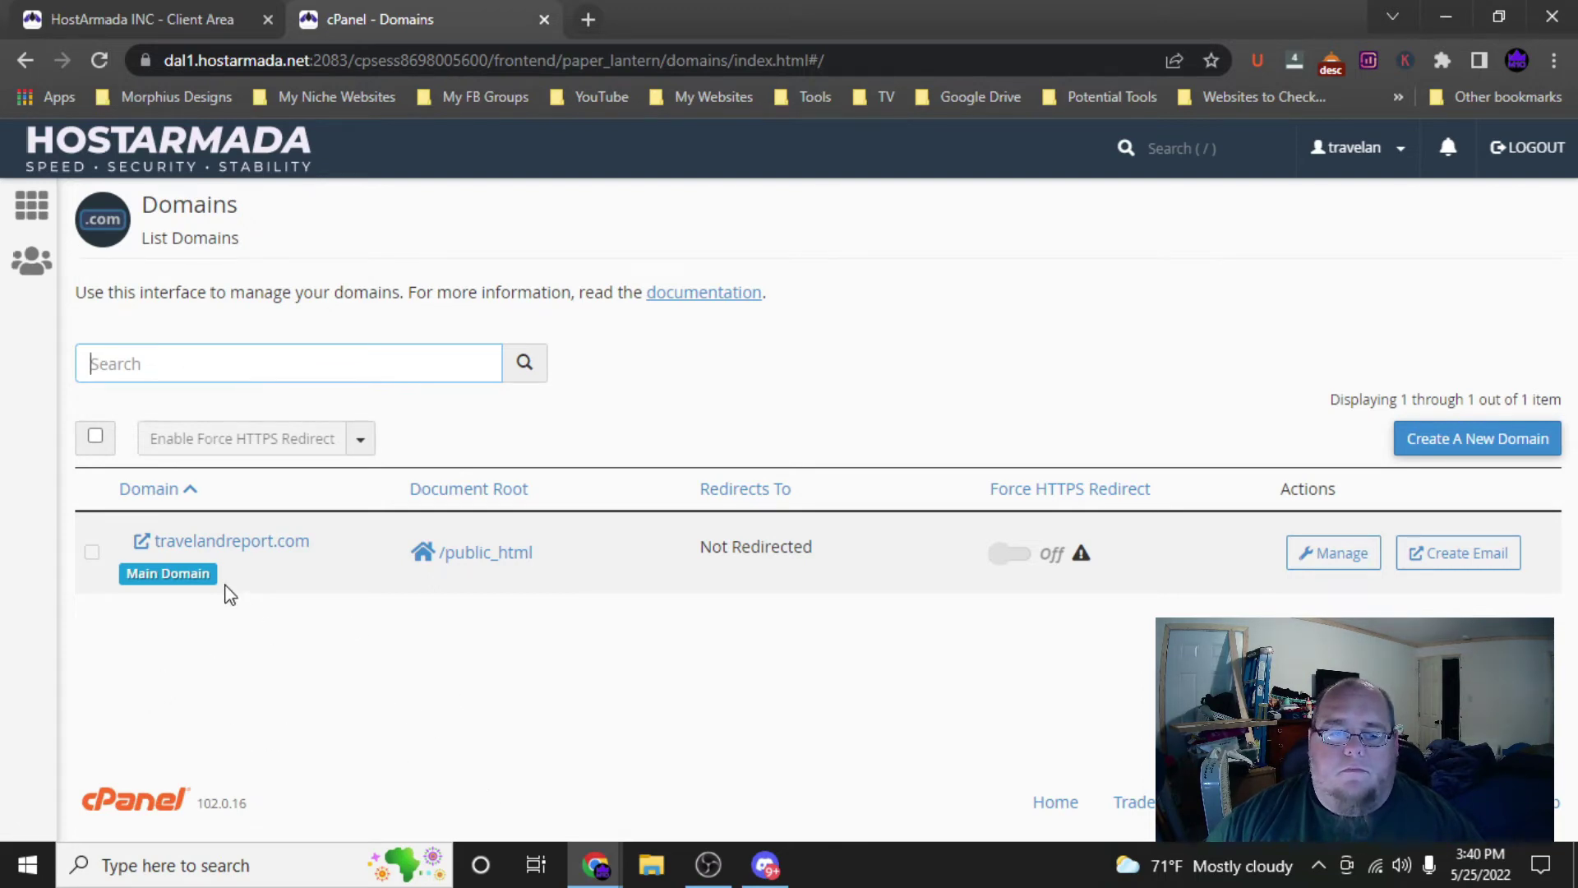
click(32, 203)
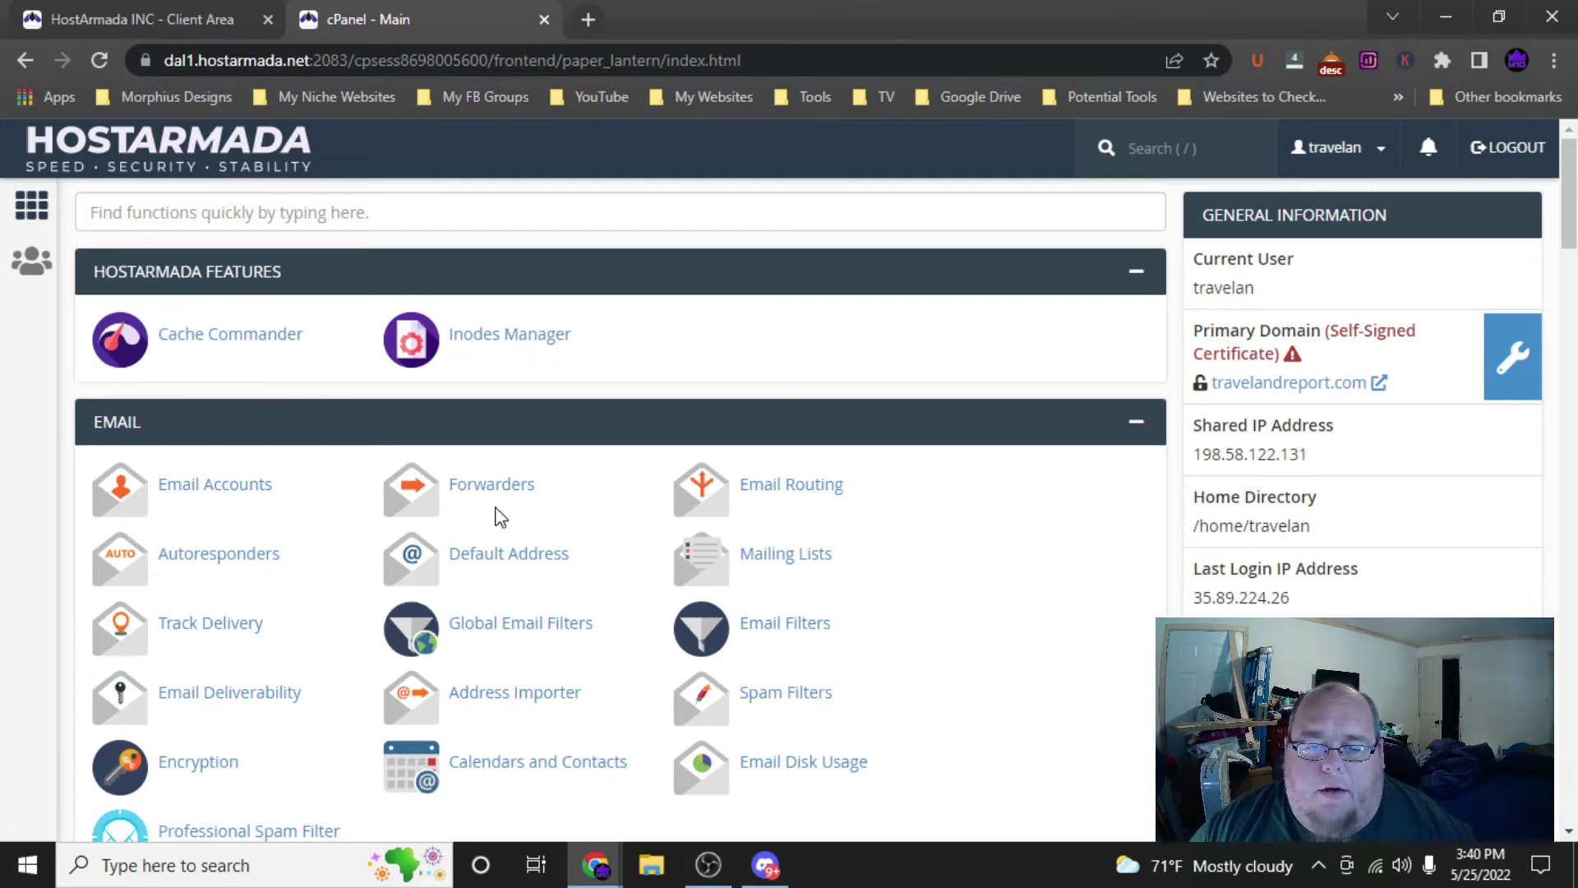
Scroll the cPanel dashboard through Email, Files, Databases and Metrics down to Security.
scroll(504, 523, down, 5)
scroll(500, 518, down, 6)
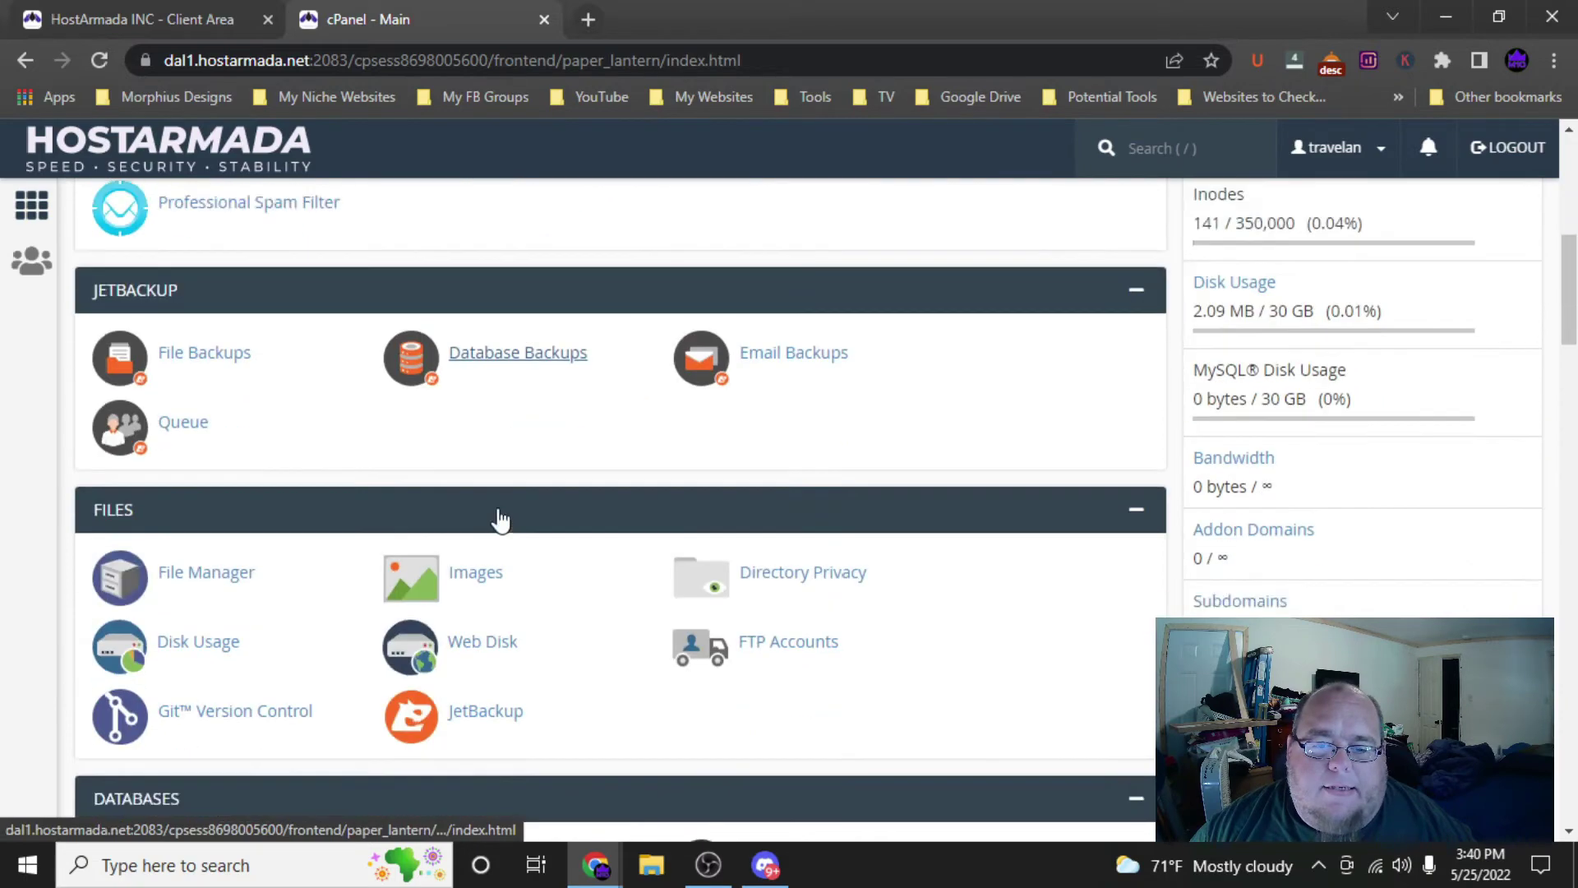
scroll(551, 481, up, 5)
scroll(551, 481, down, 6)
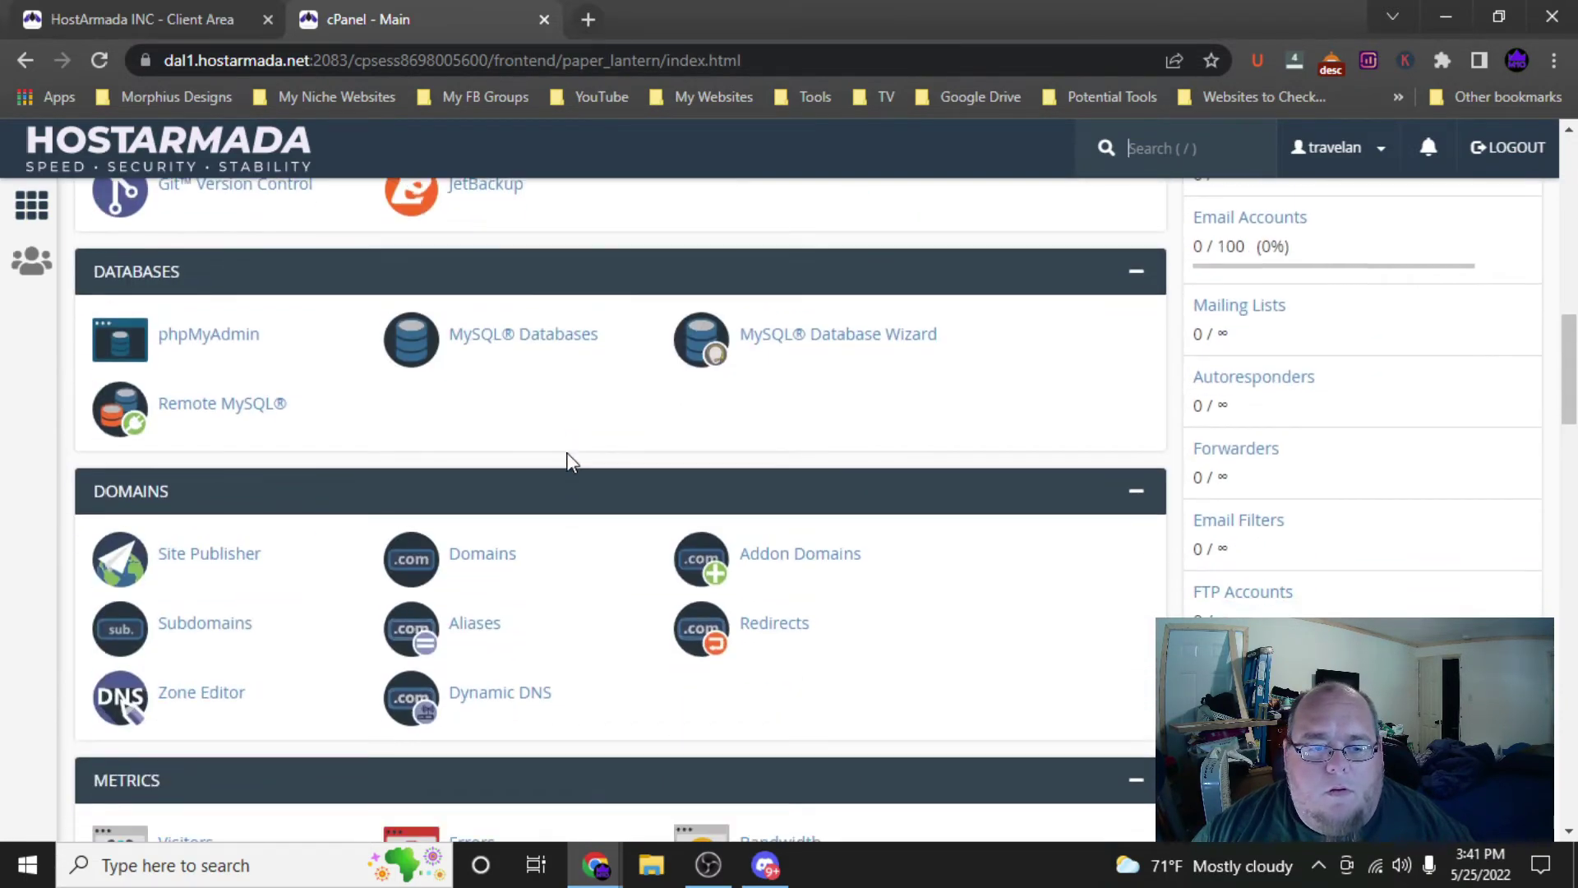
scroll(572, 460, down, 5)
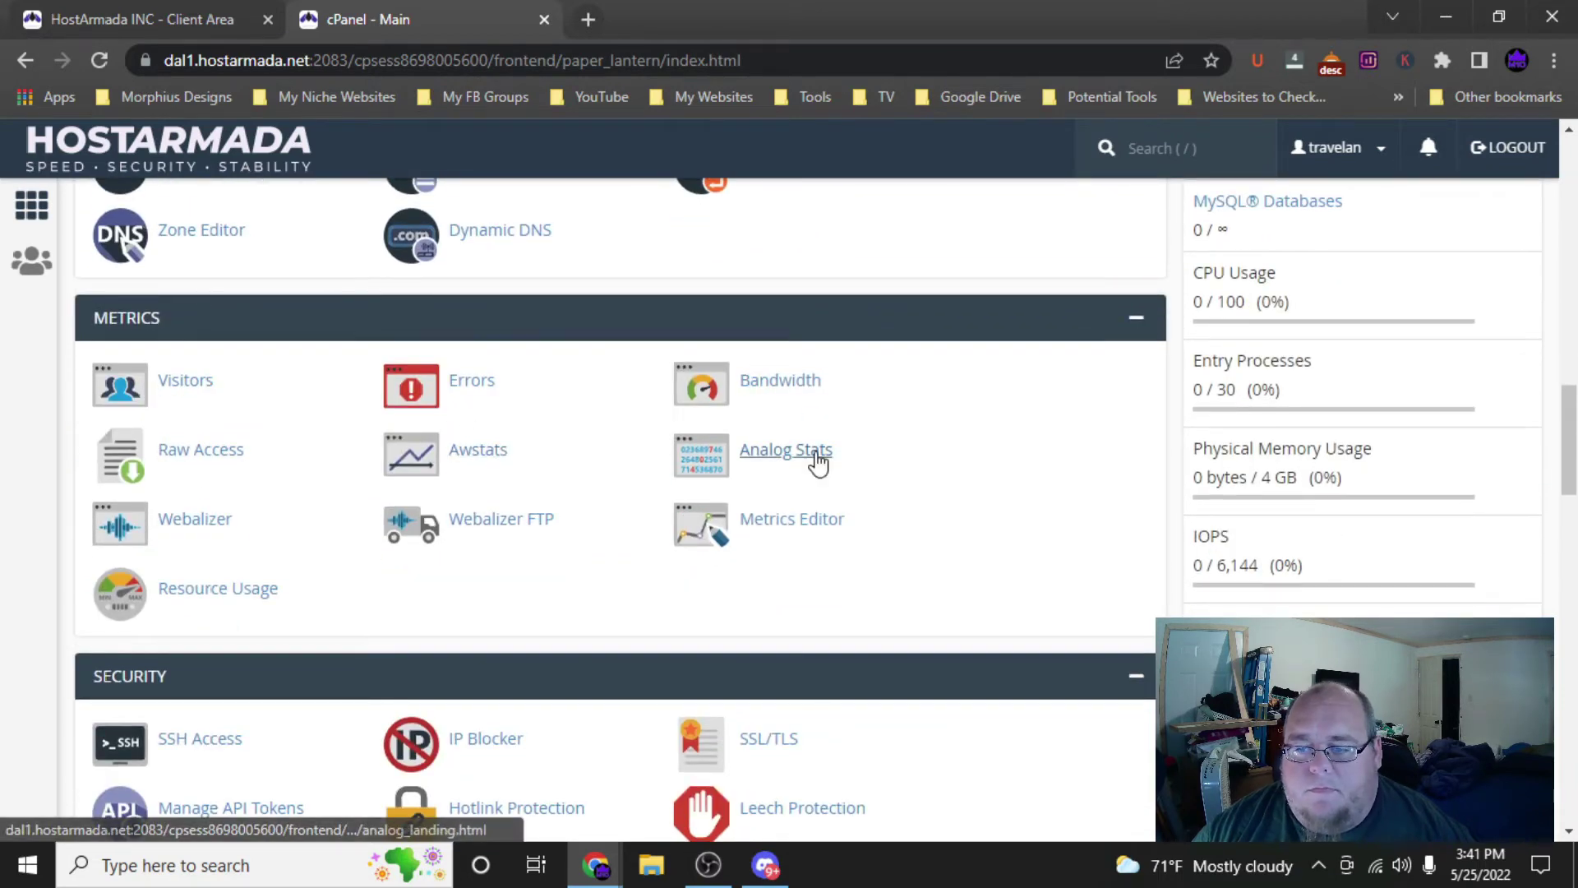
scroll(790, 465, down, 4)
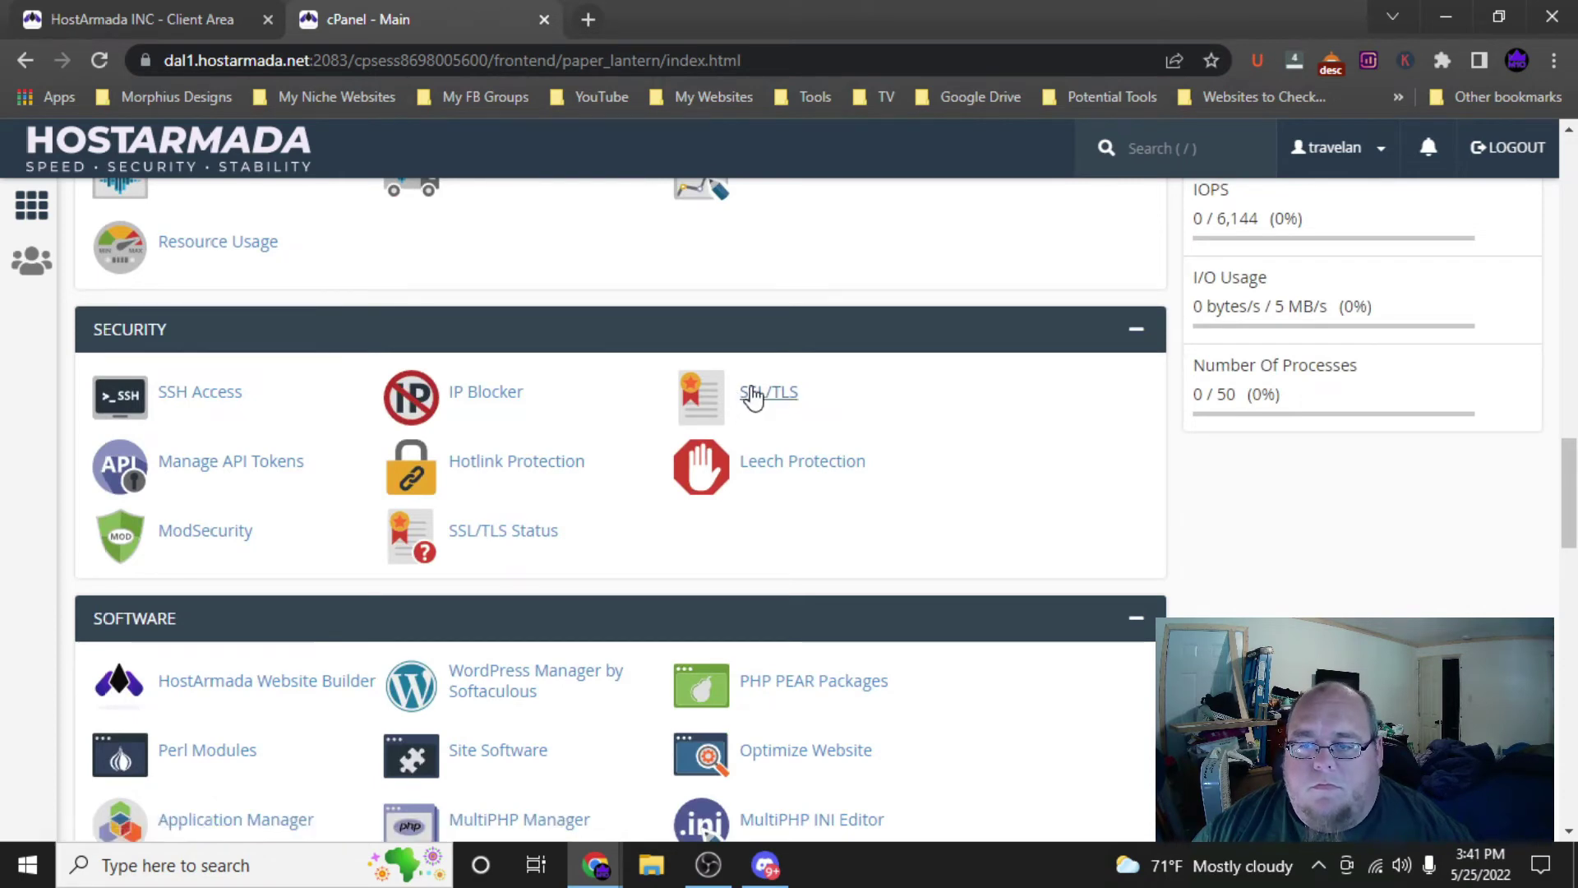
Open SSL/TLS Status and review the 8 domains' self-signed certificates and AutoSSL errors.
click(483, 532)
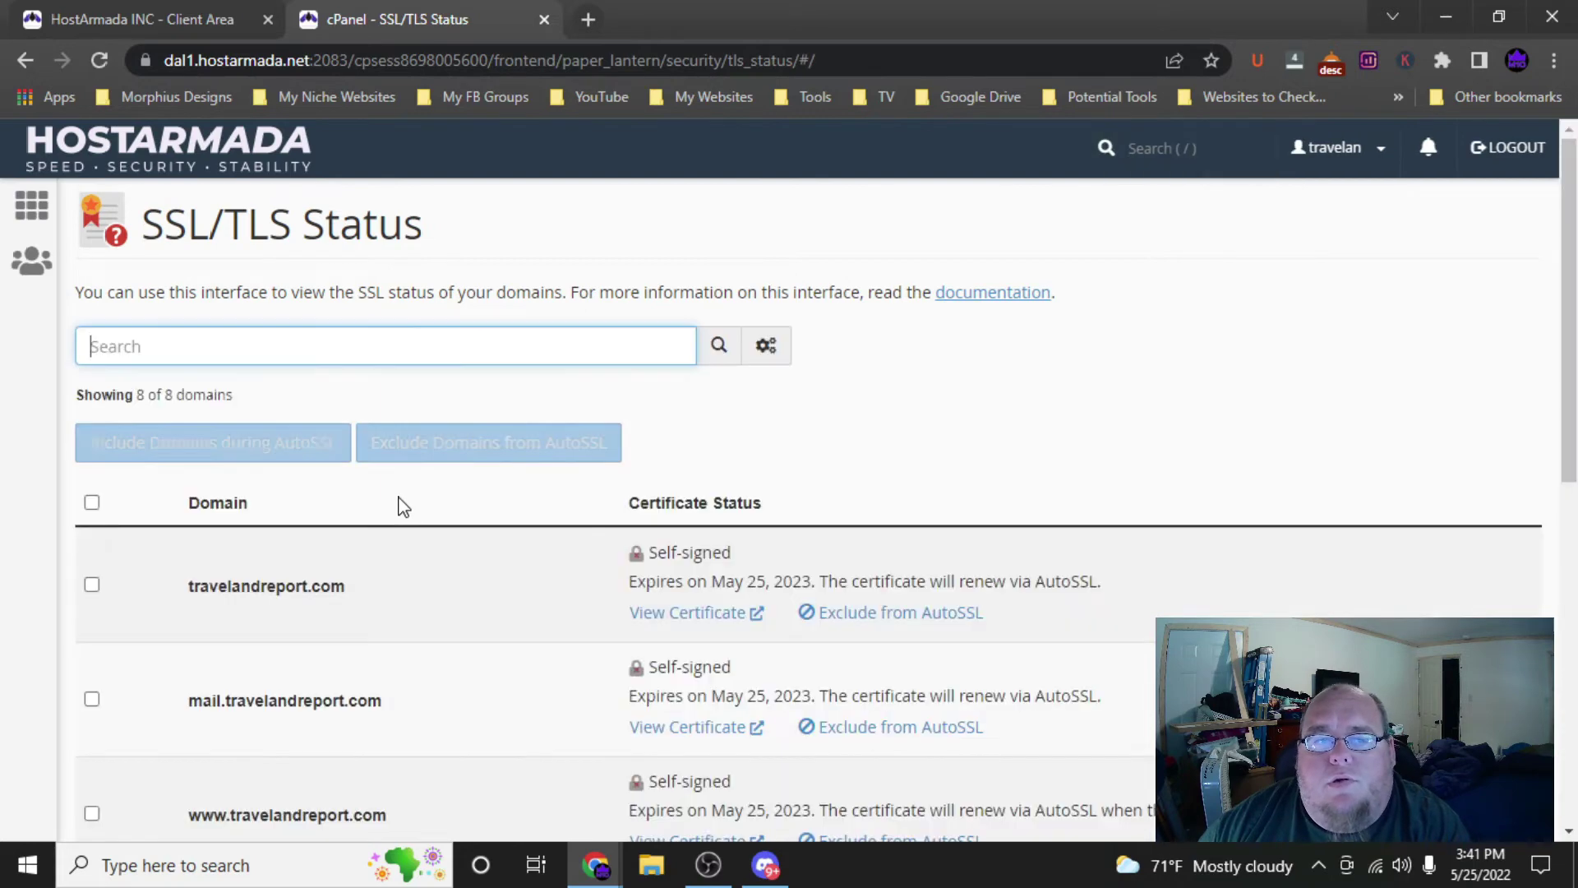
scroll(407, 497, down, 3)
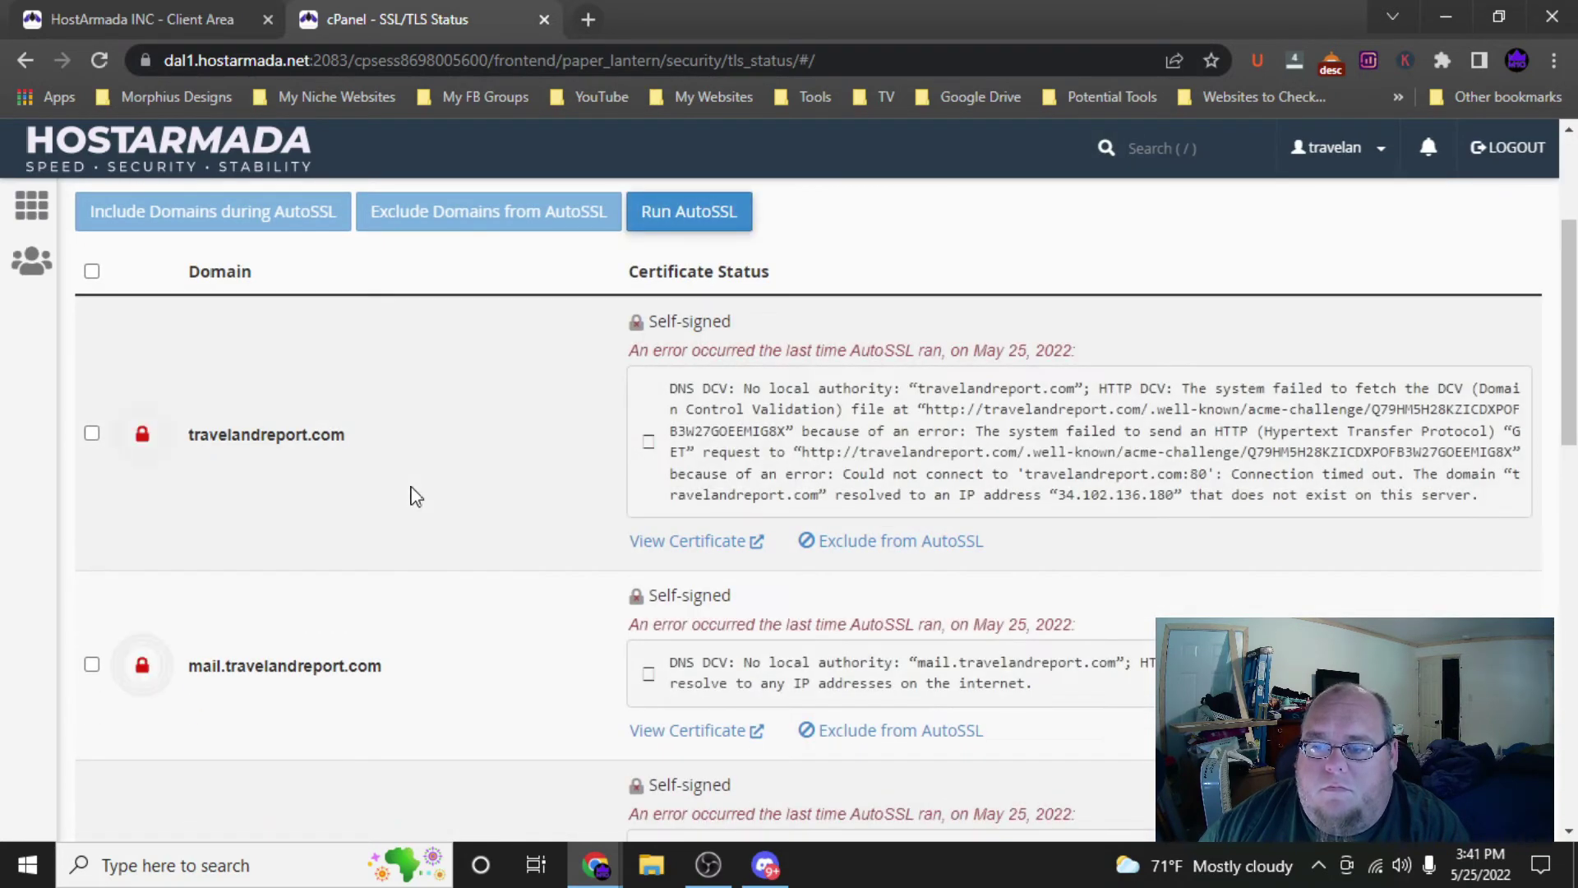
scroll(415, 495, down, 3)
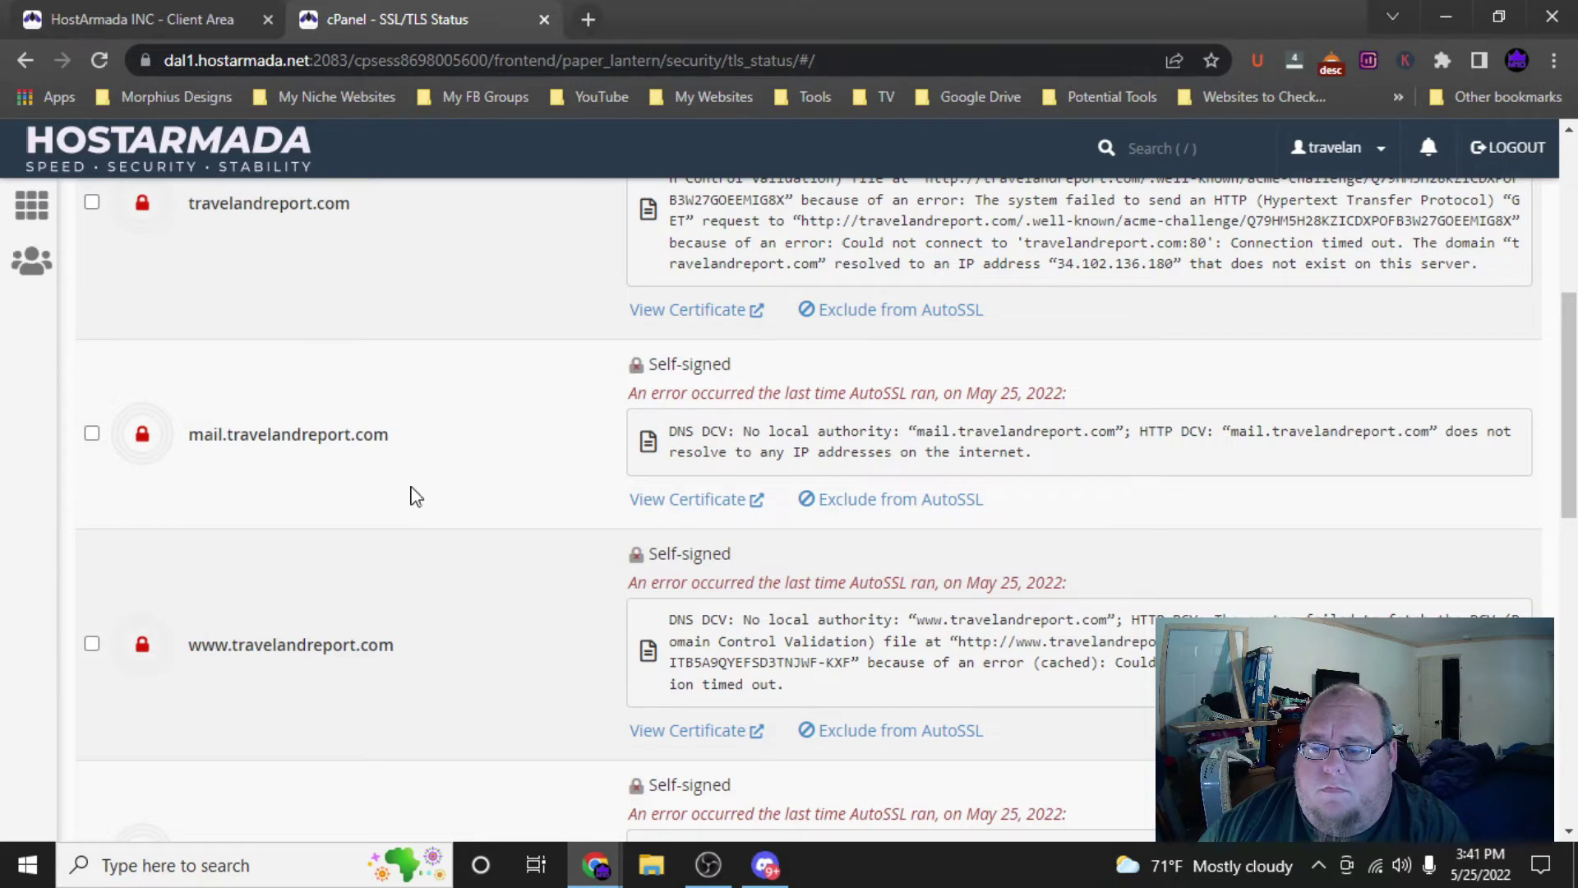
scroll(416, 495, down, 4)
scroll(415, 495, down, 7)
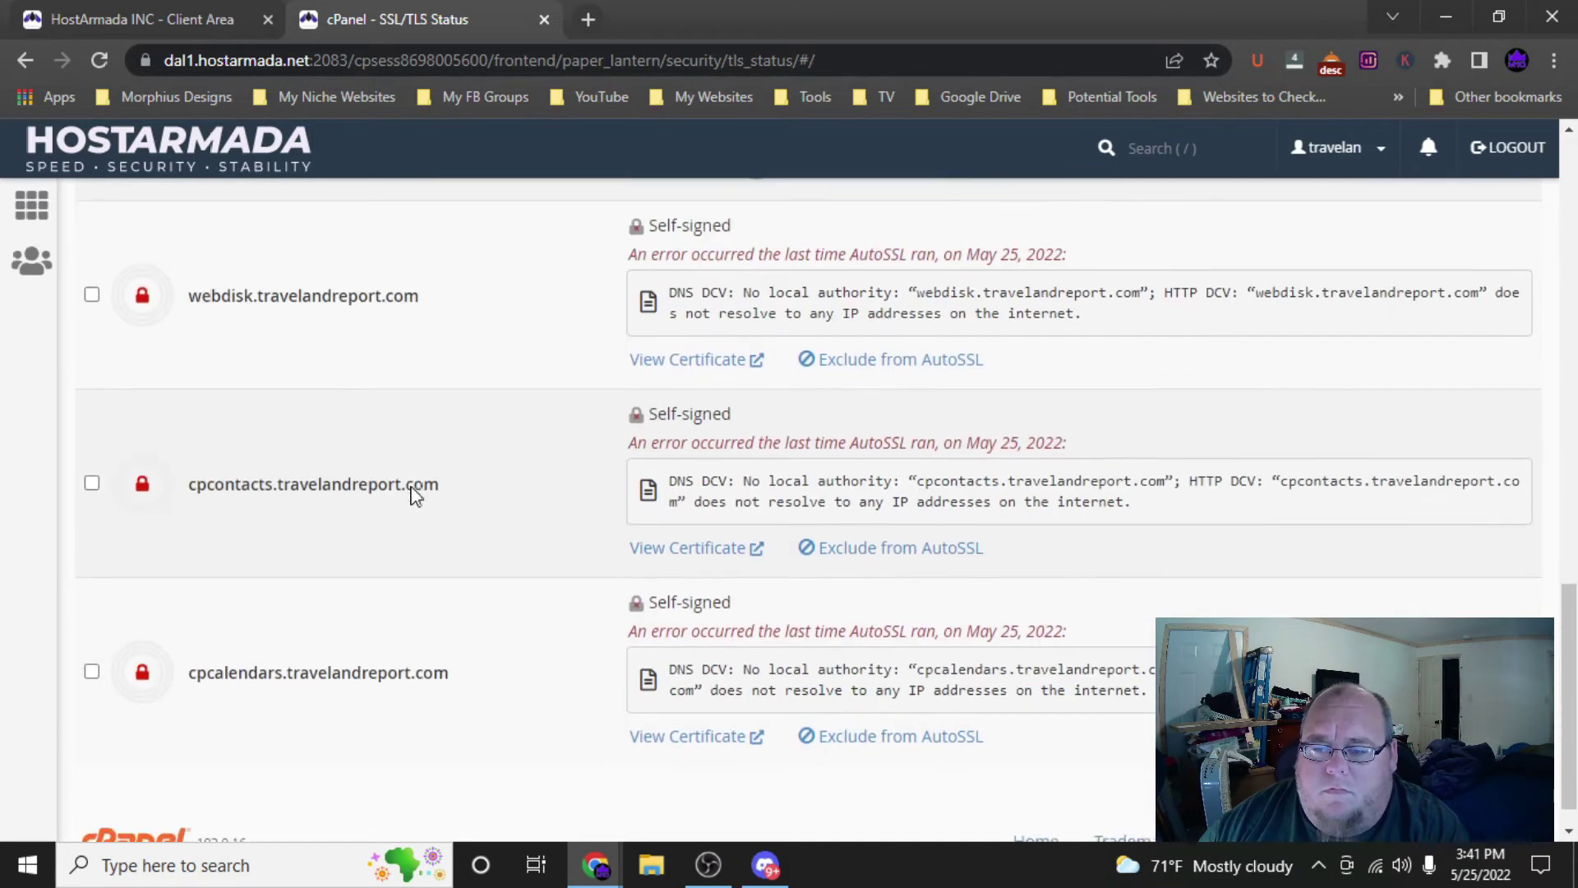
scroll(415, 496, down, 1)
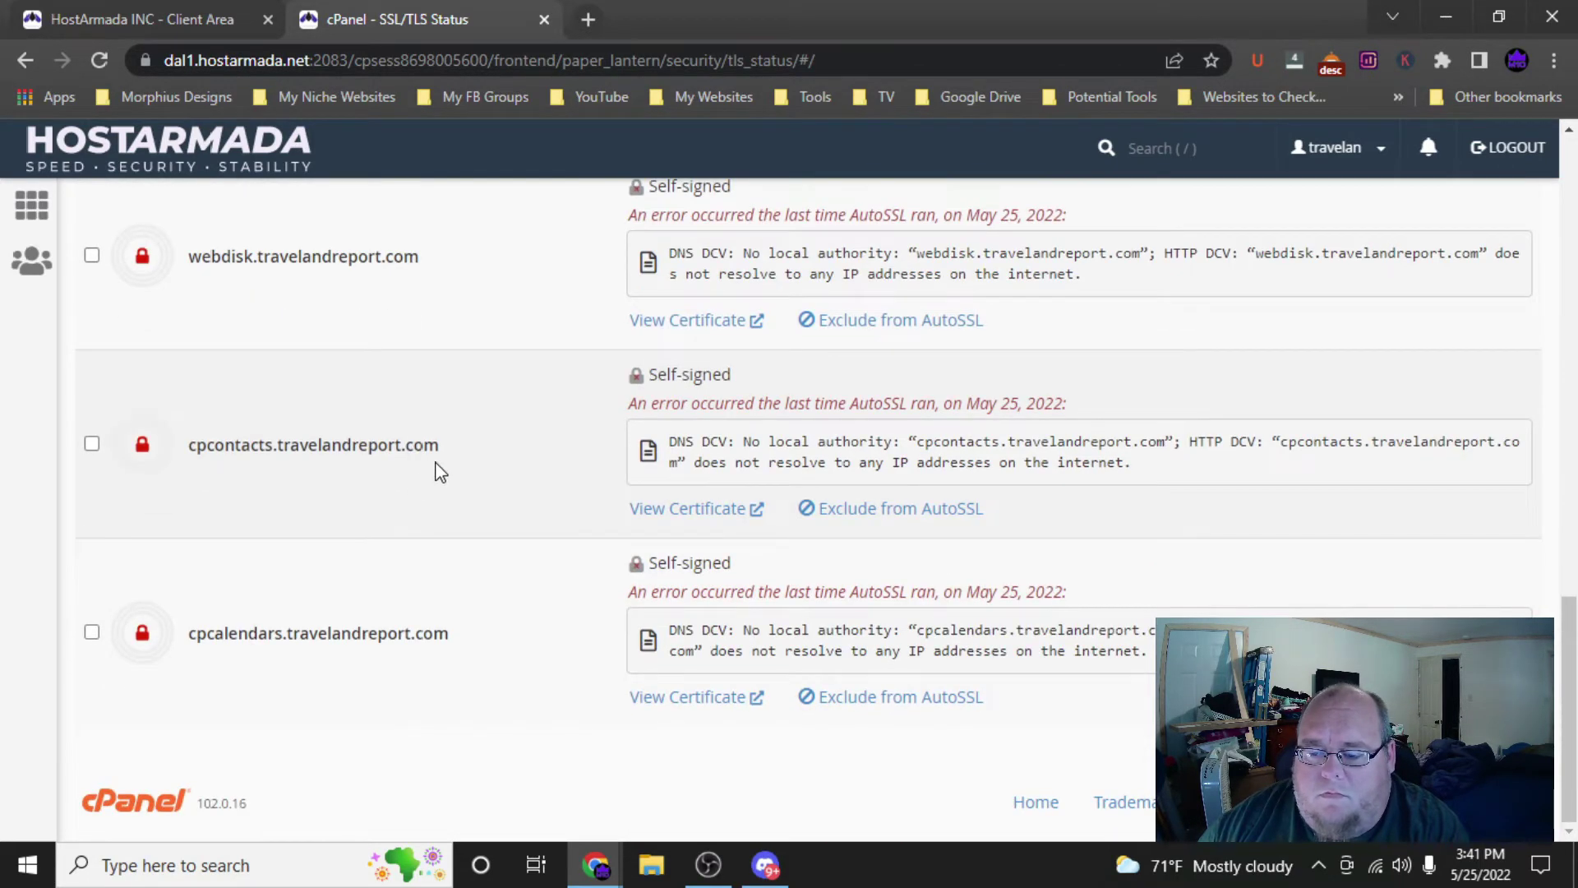
scroll(431, 469, up, 15)
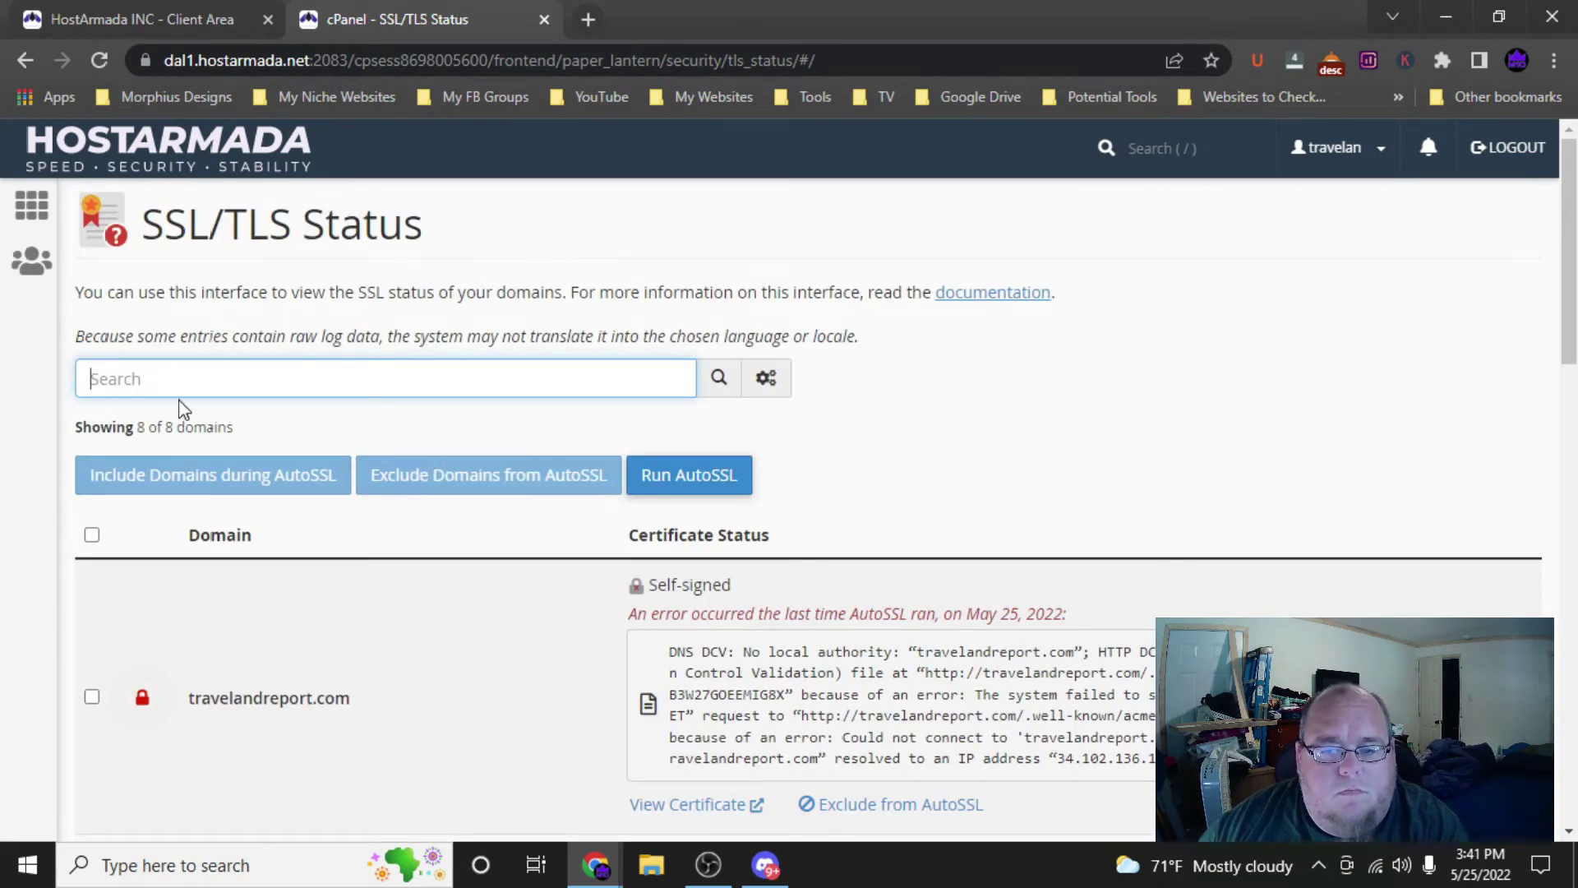
Run AutoSSL and wait until the domains show AutoSSL Domain Validated.
click(658, 483)
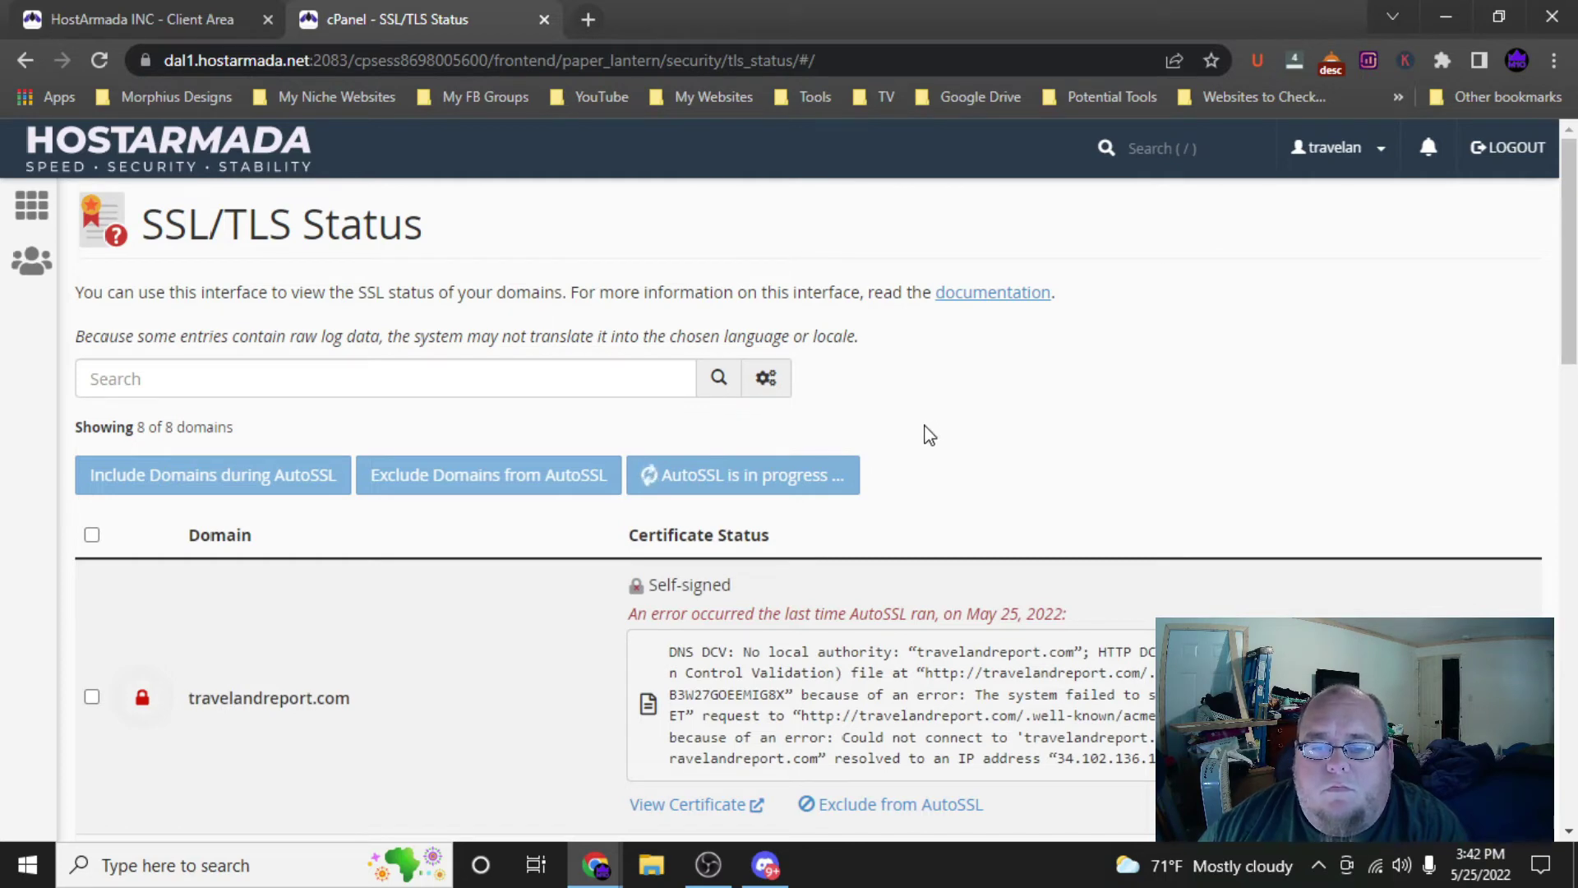
scroll(929, 434, down, 5)
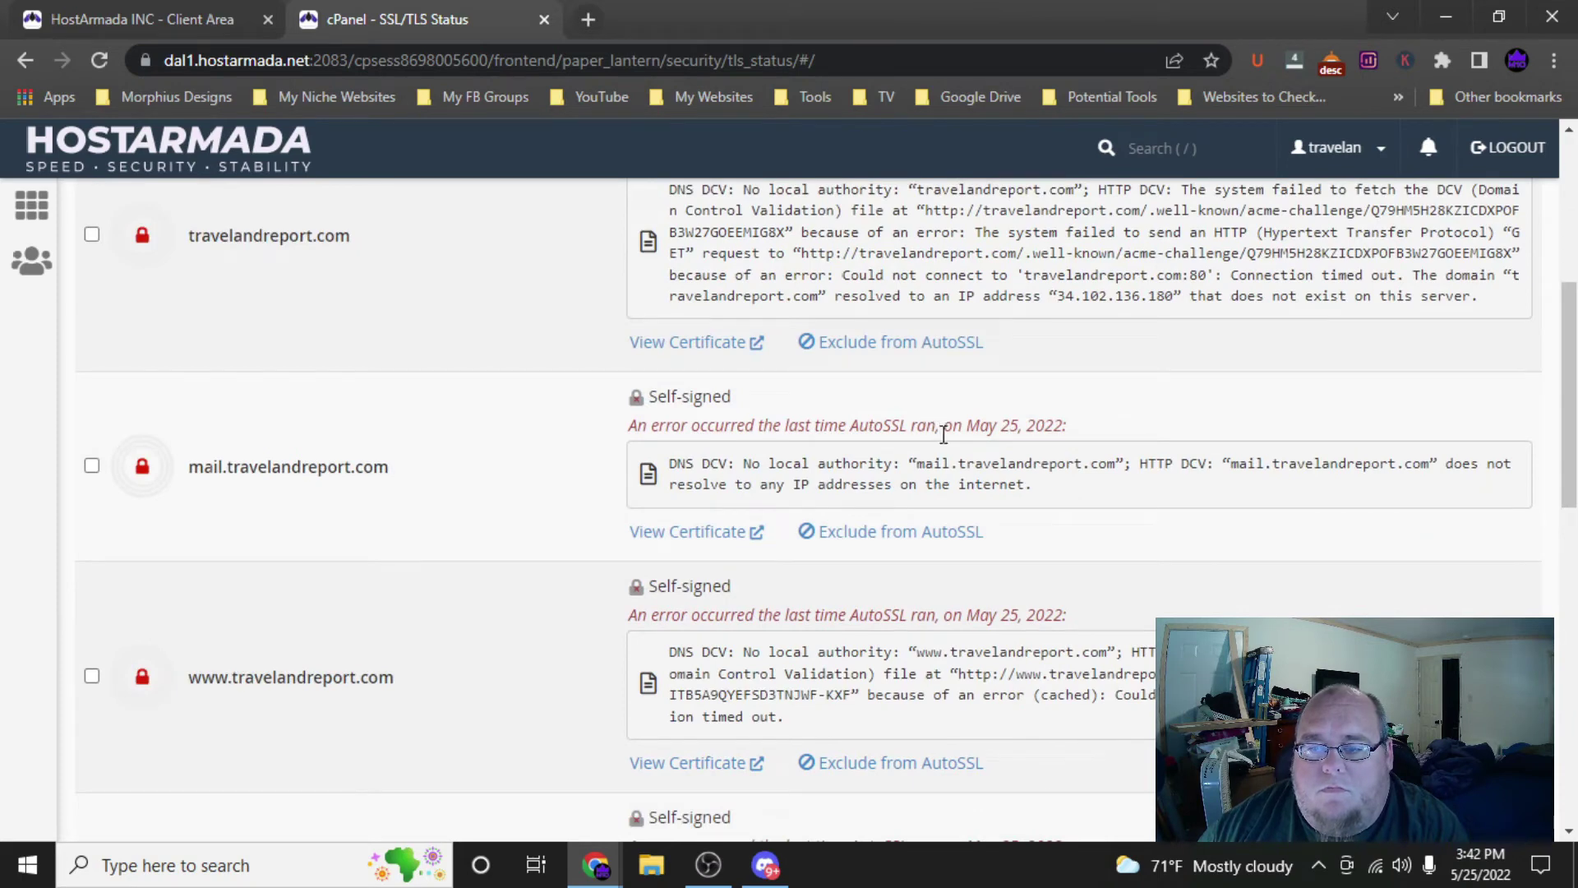
scroll(944, 434, up, 5)
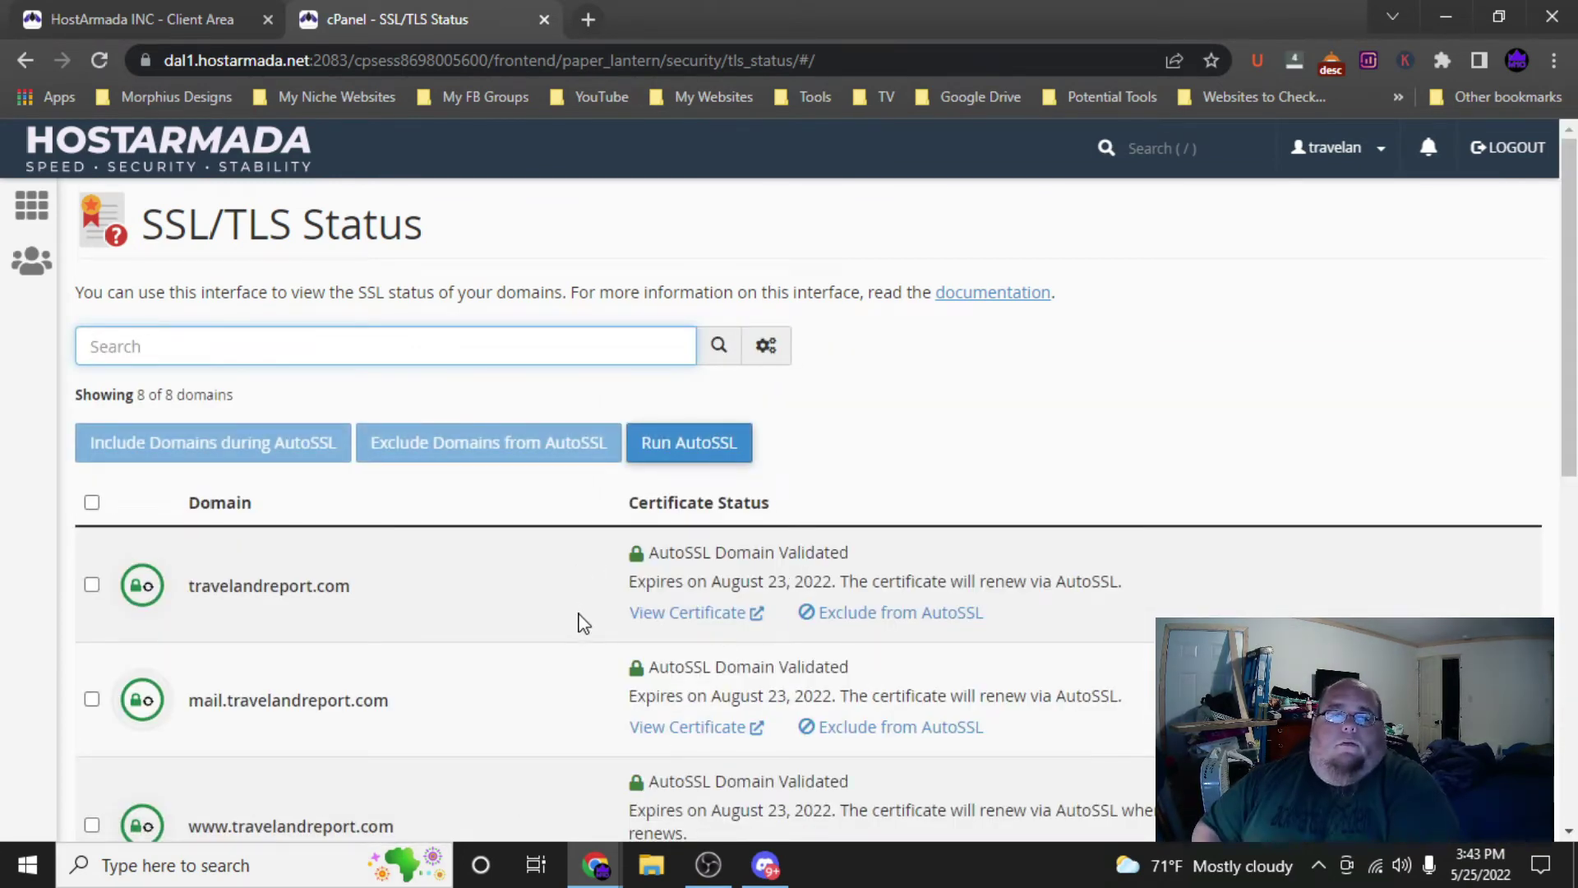
scroll(676, 694, down, 5)
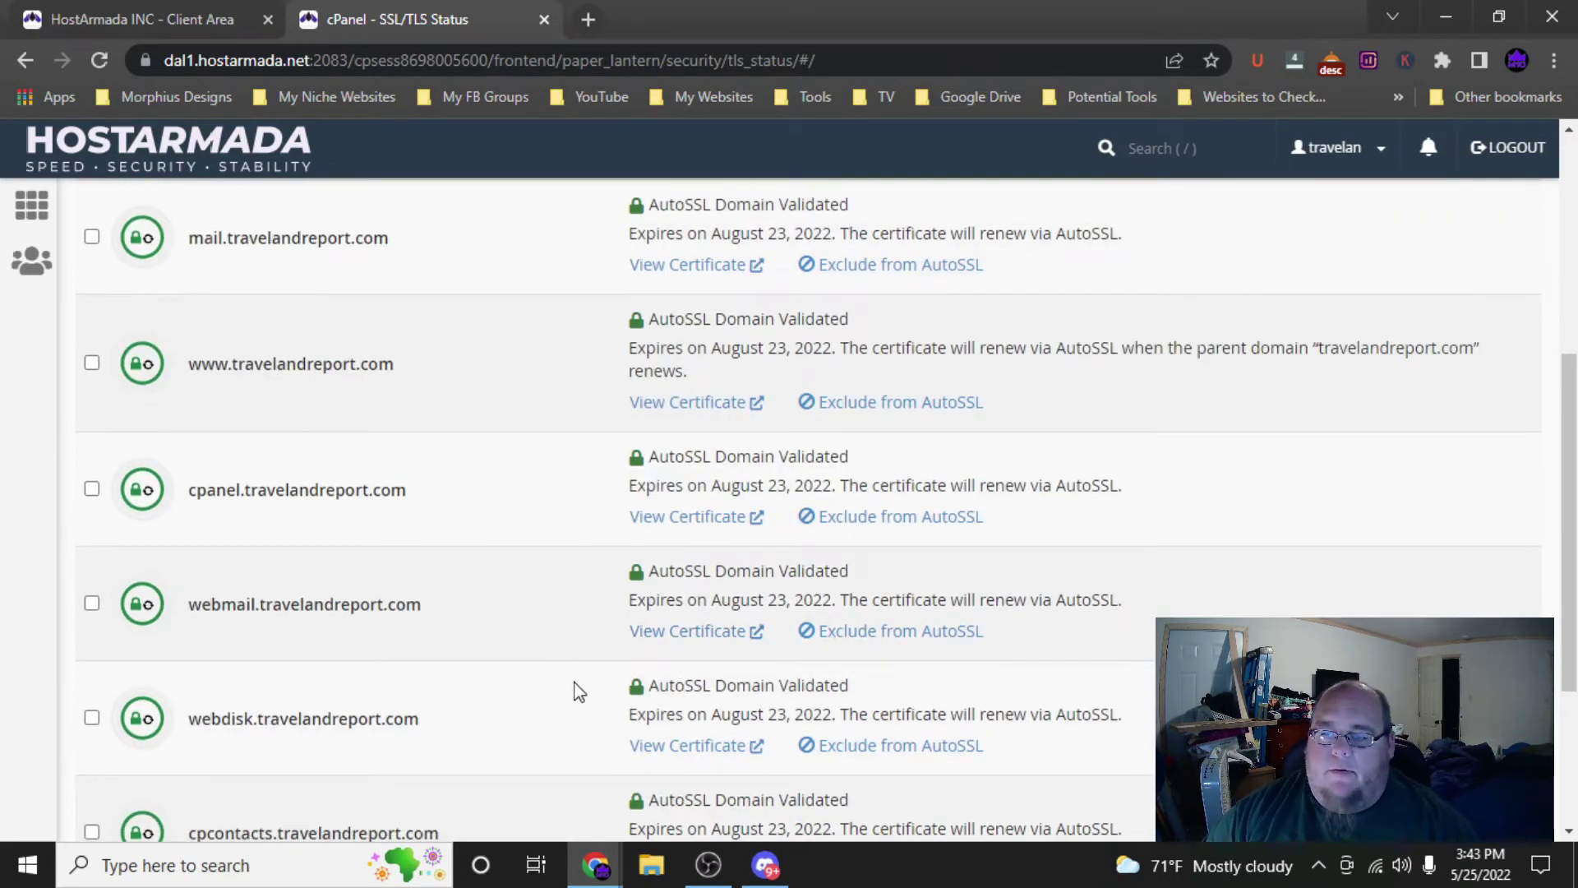
scroll(567, 723, down, 3)
scroll(551, 724, up, 8)
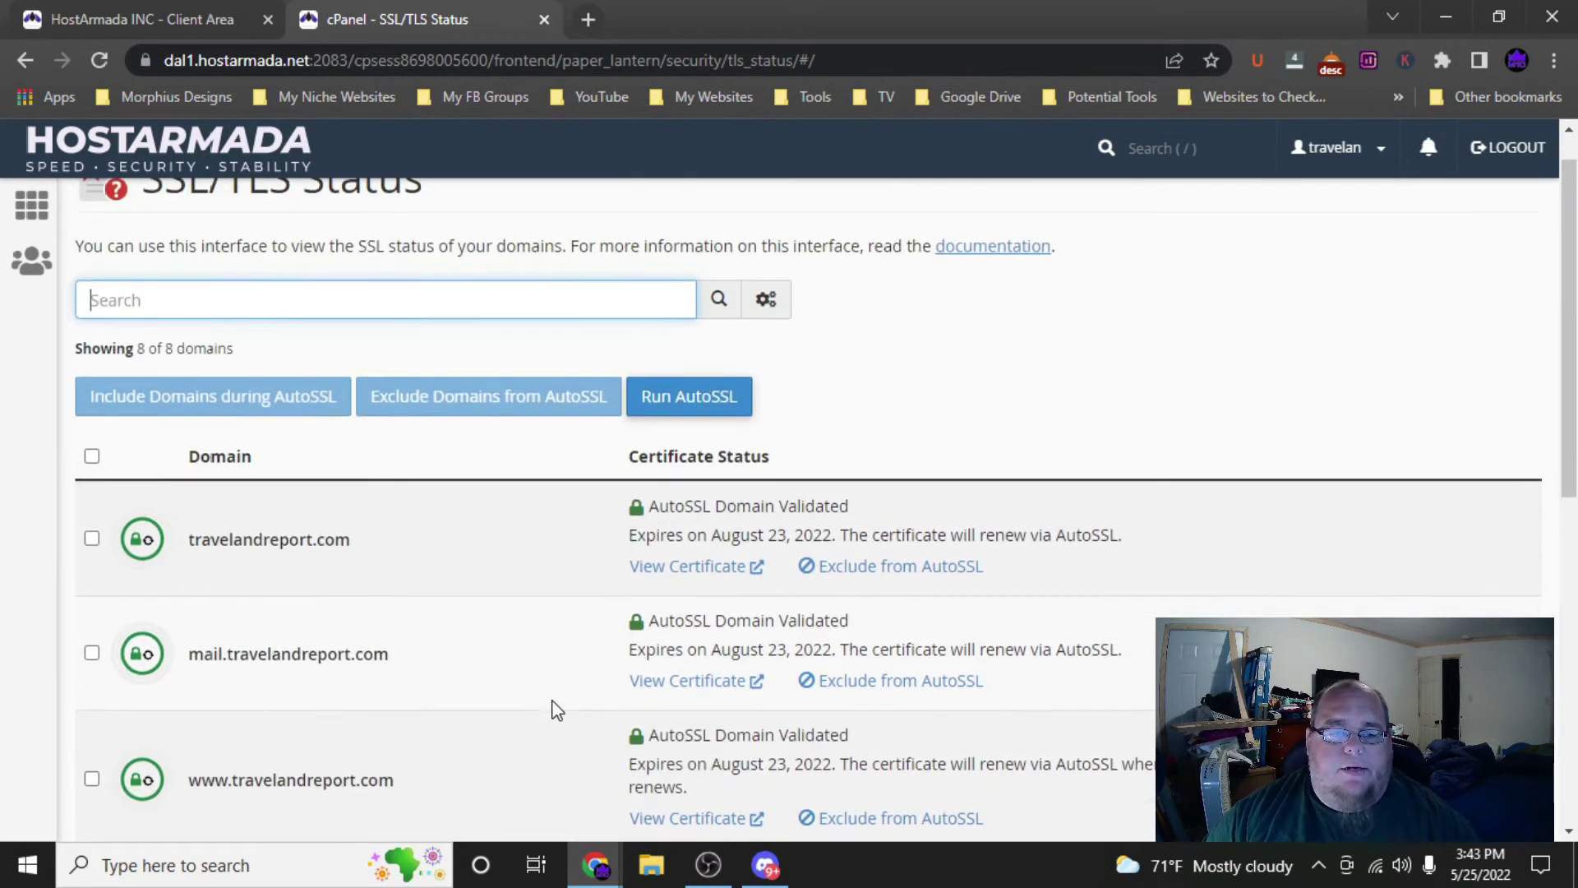
scroll(543, 714, up, 1)
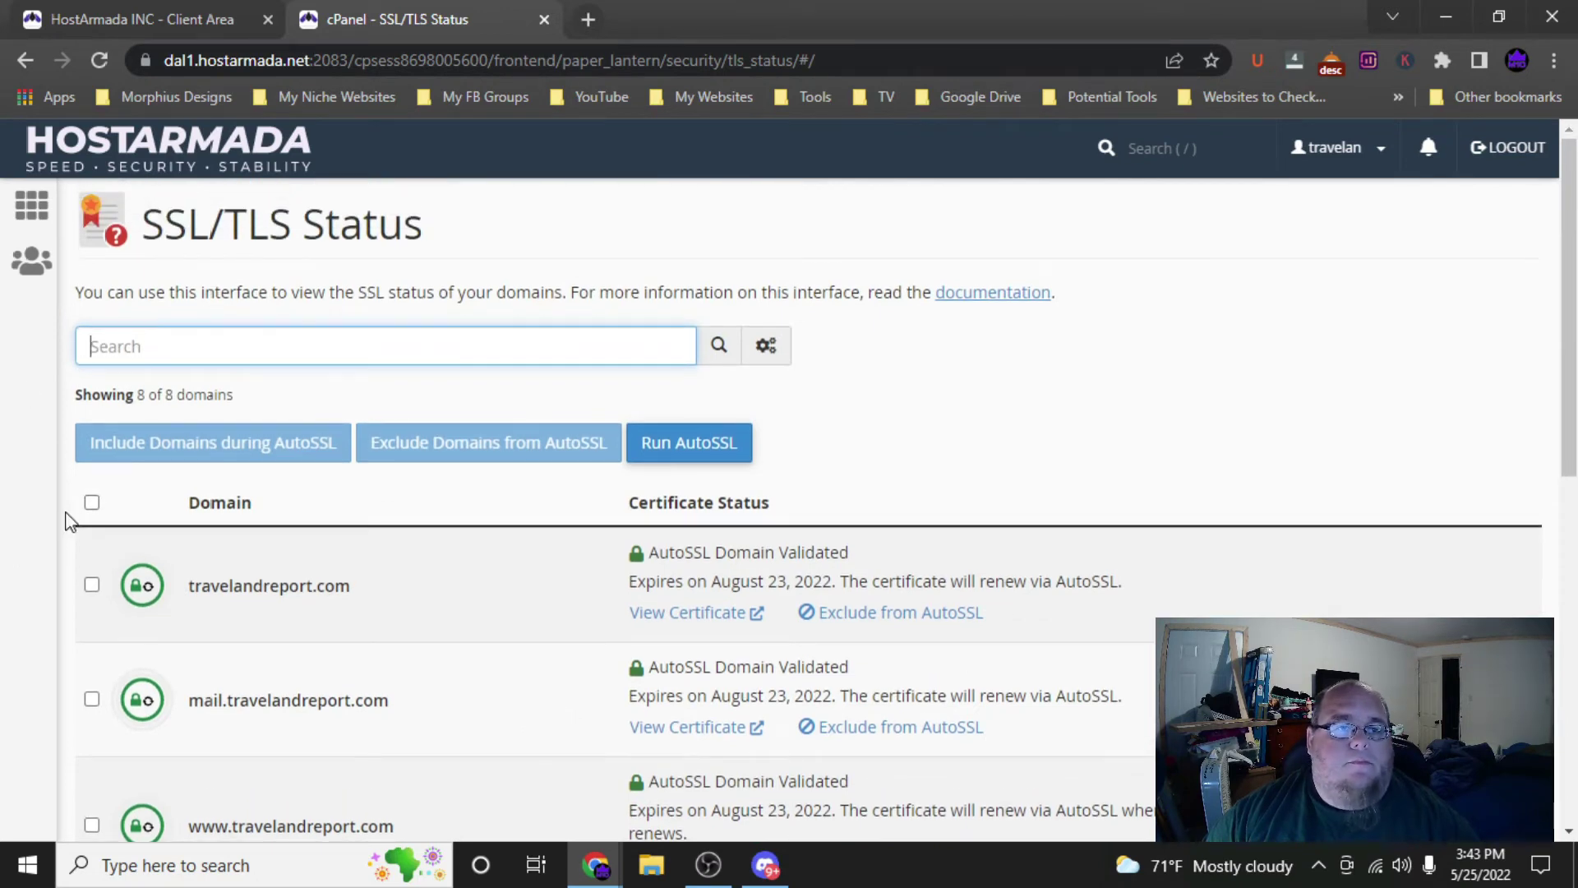
Check the Domains list, then confirm the dashboard shows a DV Certificate for travelandreport.com.
click(31, 204)
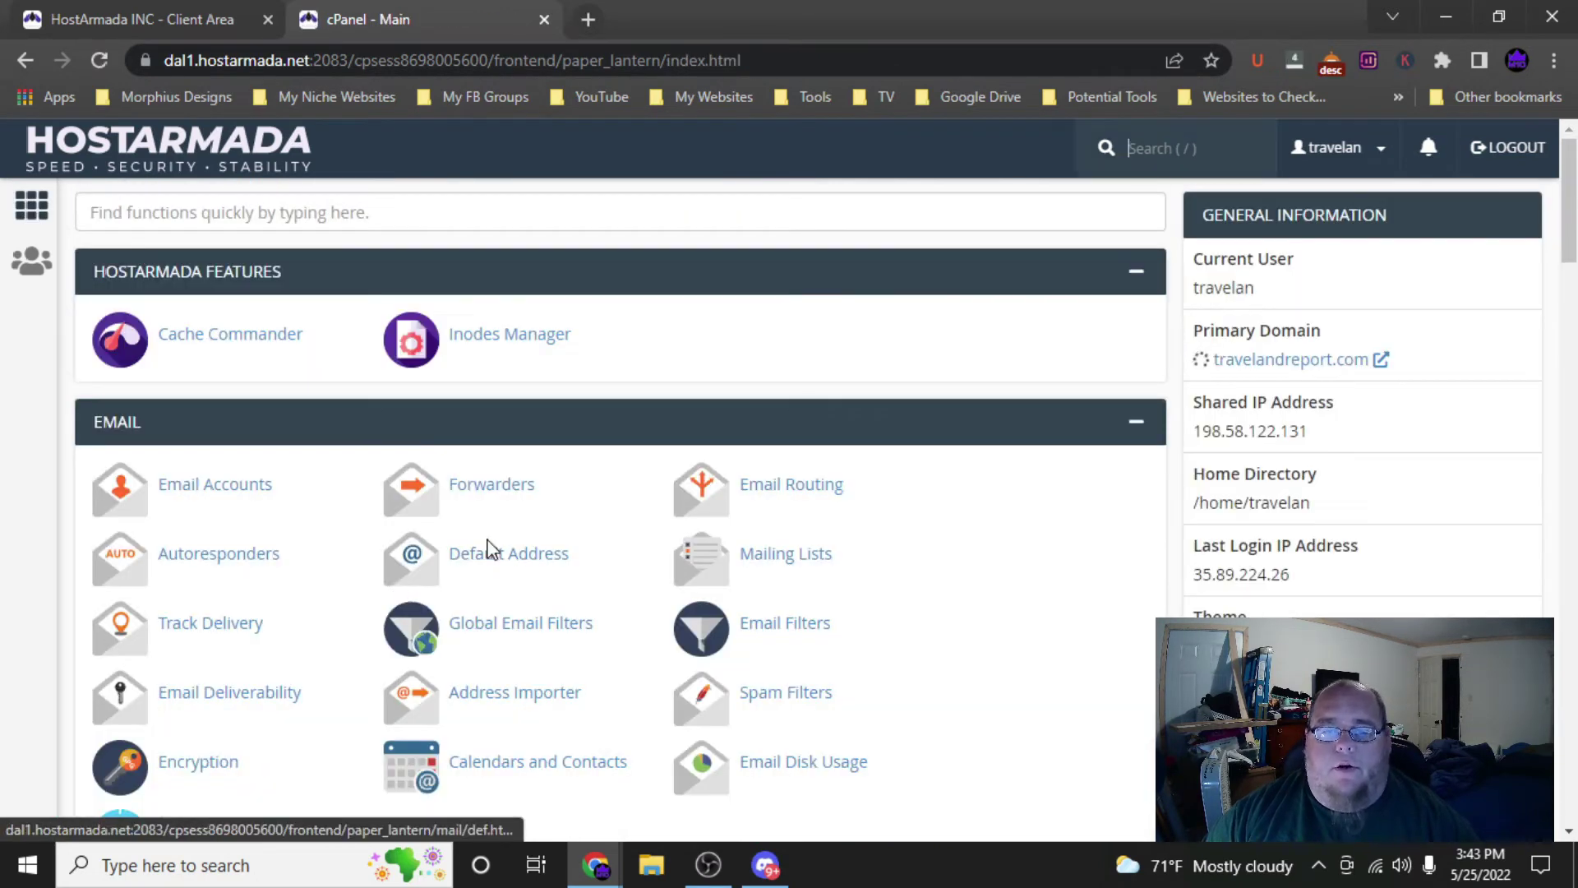
scroll(491, 550, down, 10)
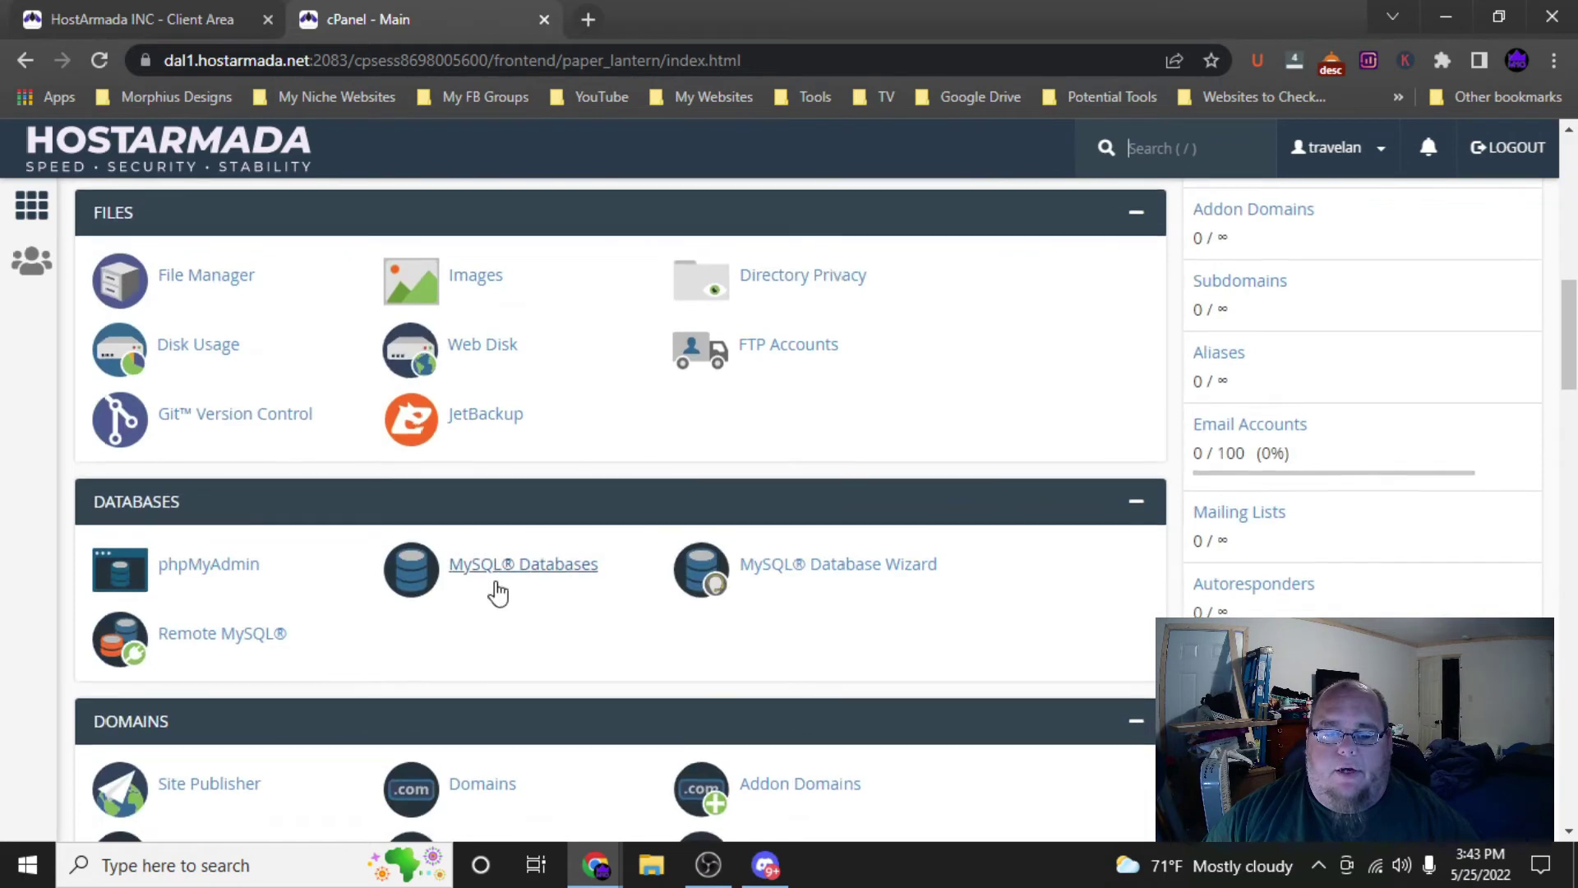
scroll(498, 592, down, 2)
click(513, 673)
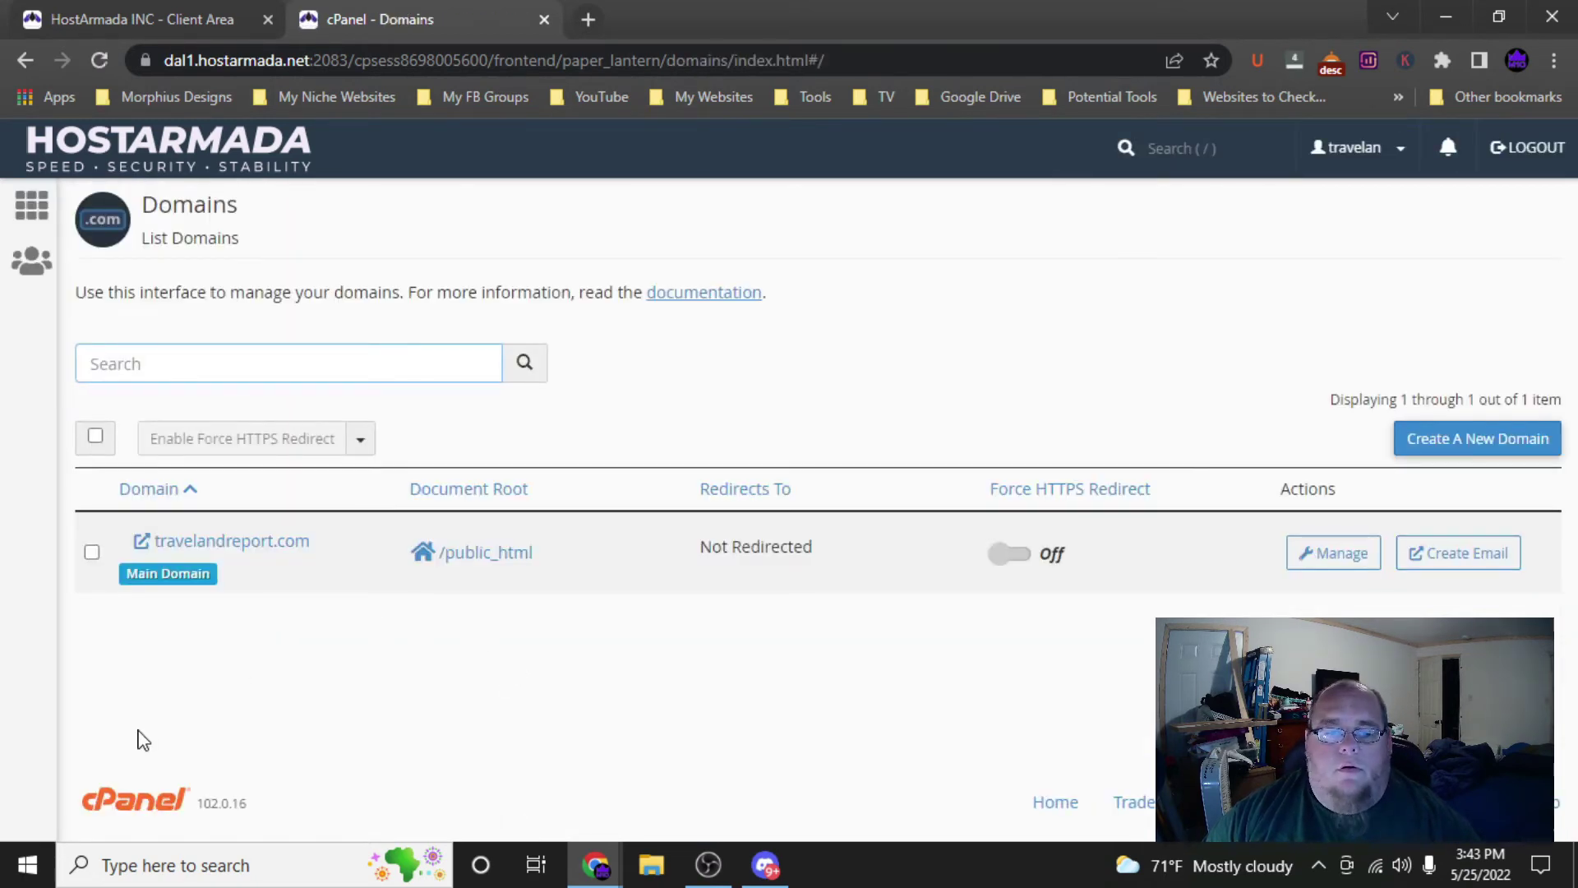
click(31, 204)
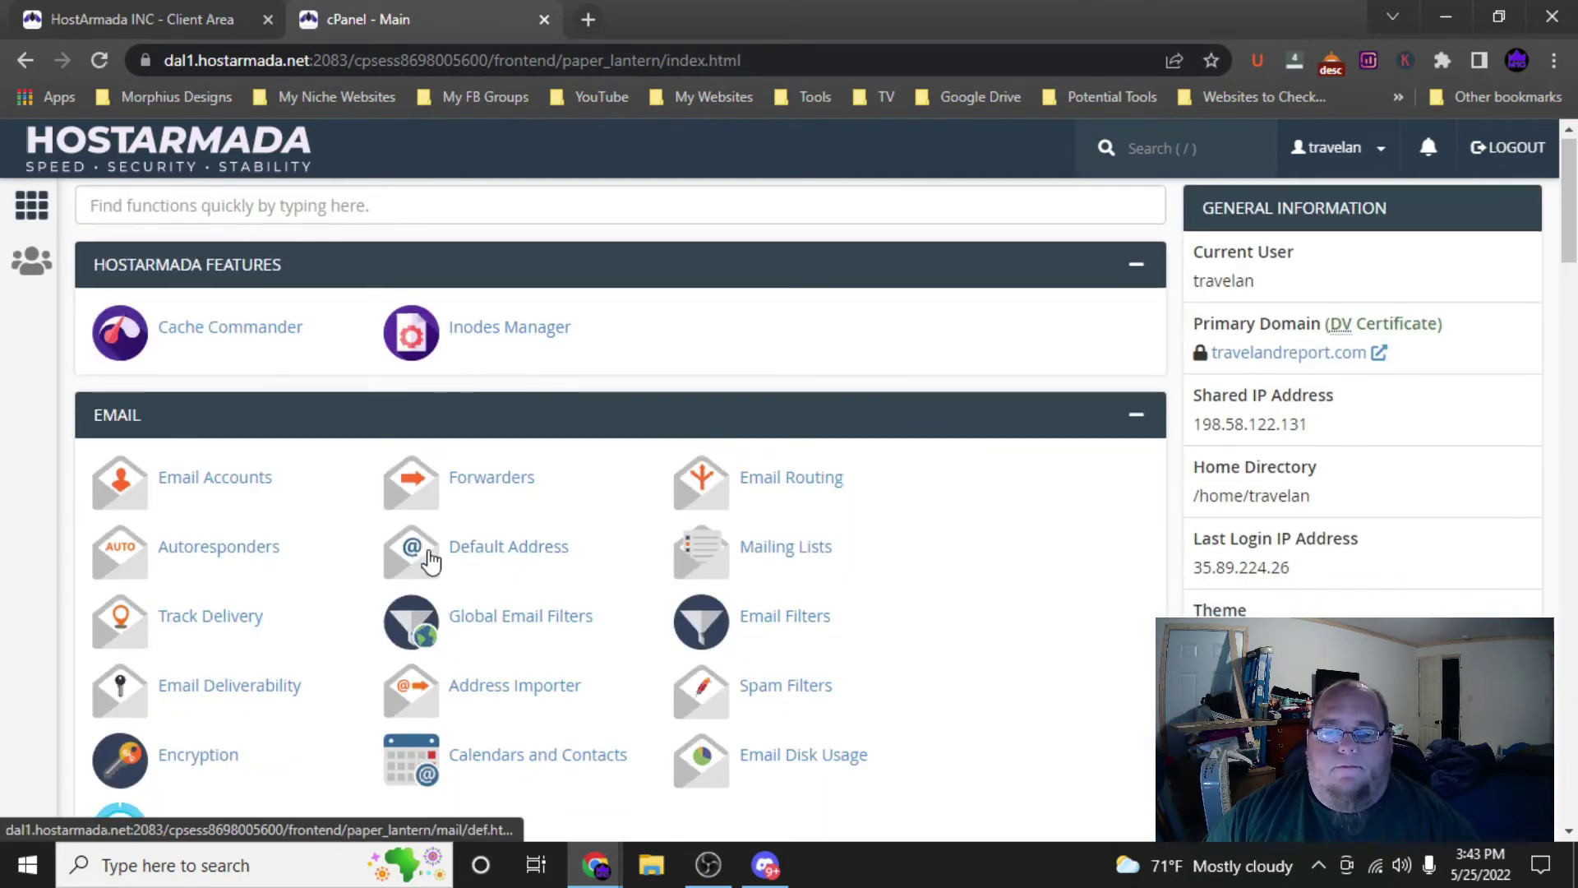
scroll(444, 546, down, 8)
scroll(447, 557, up, 8)
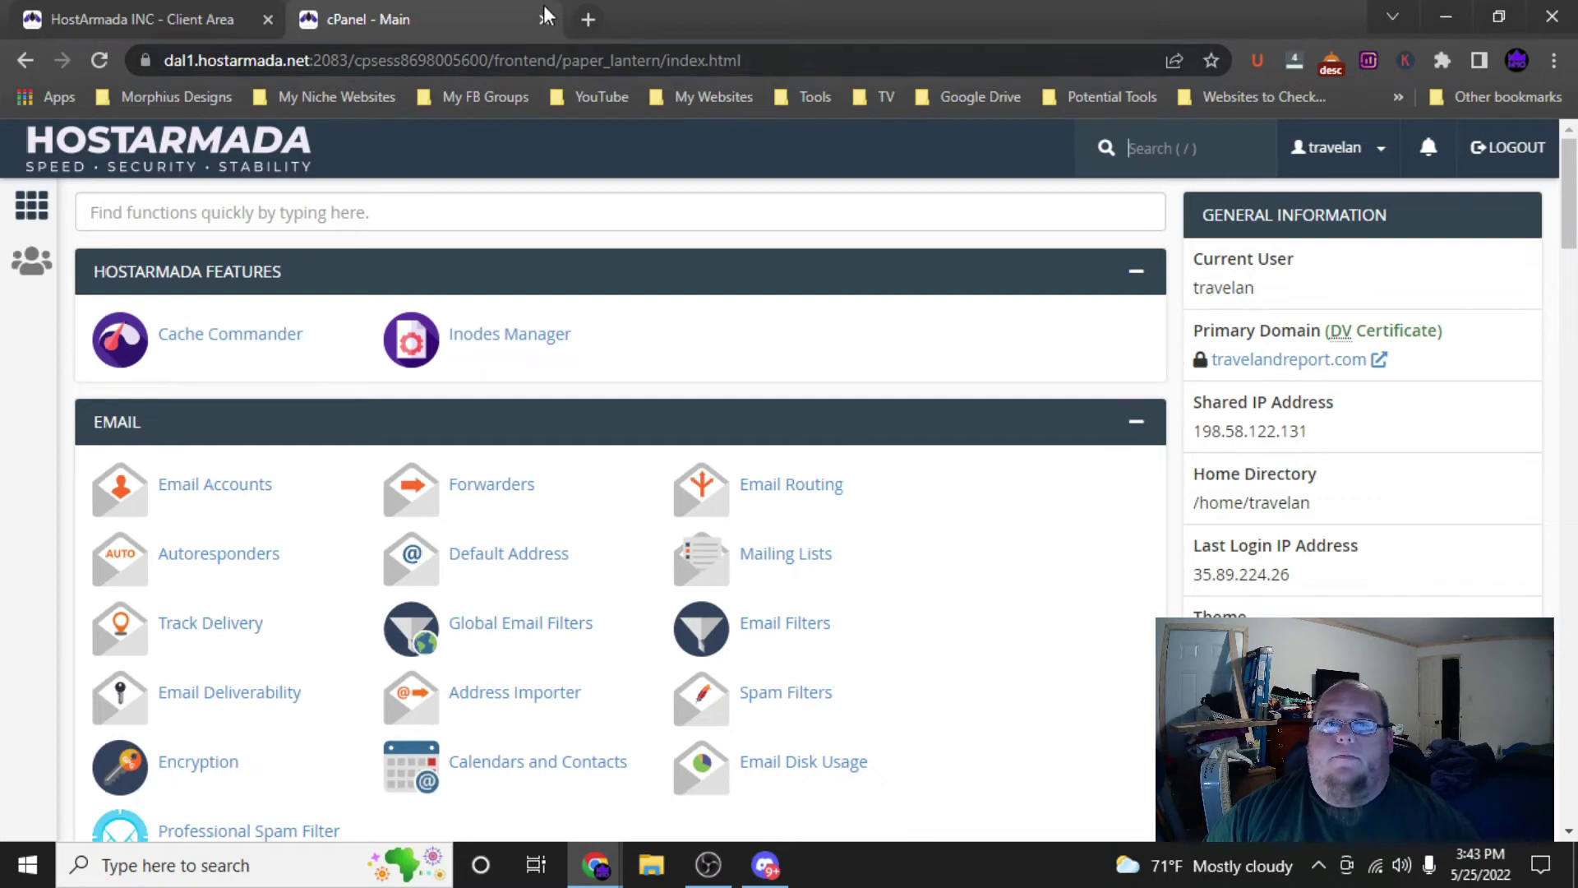
click(587, 21)
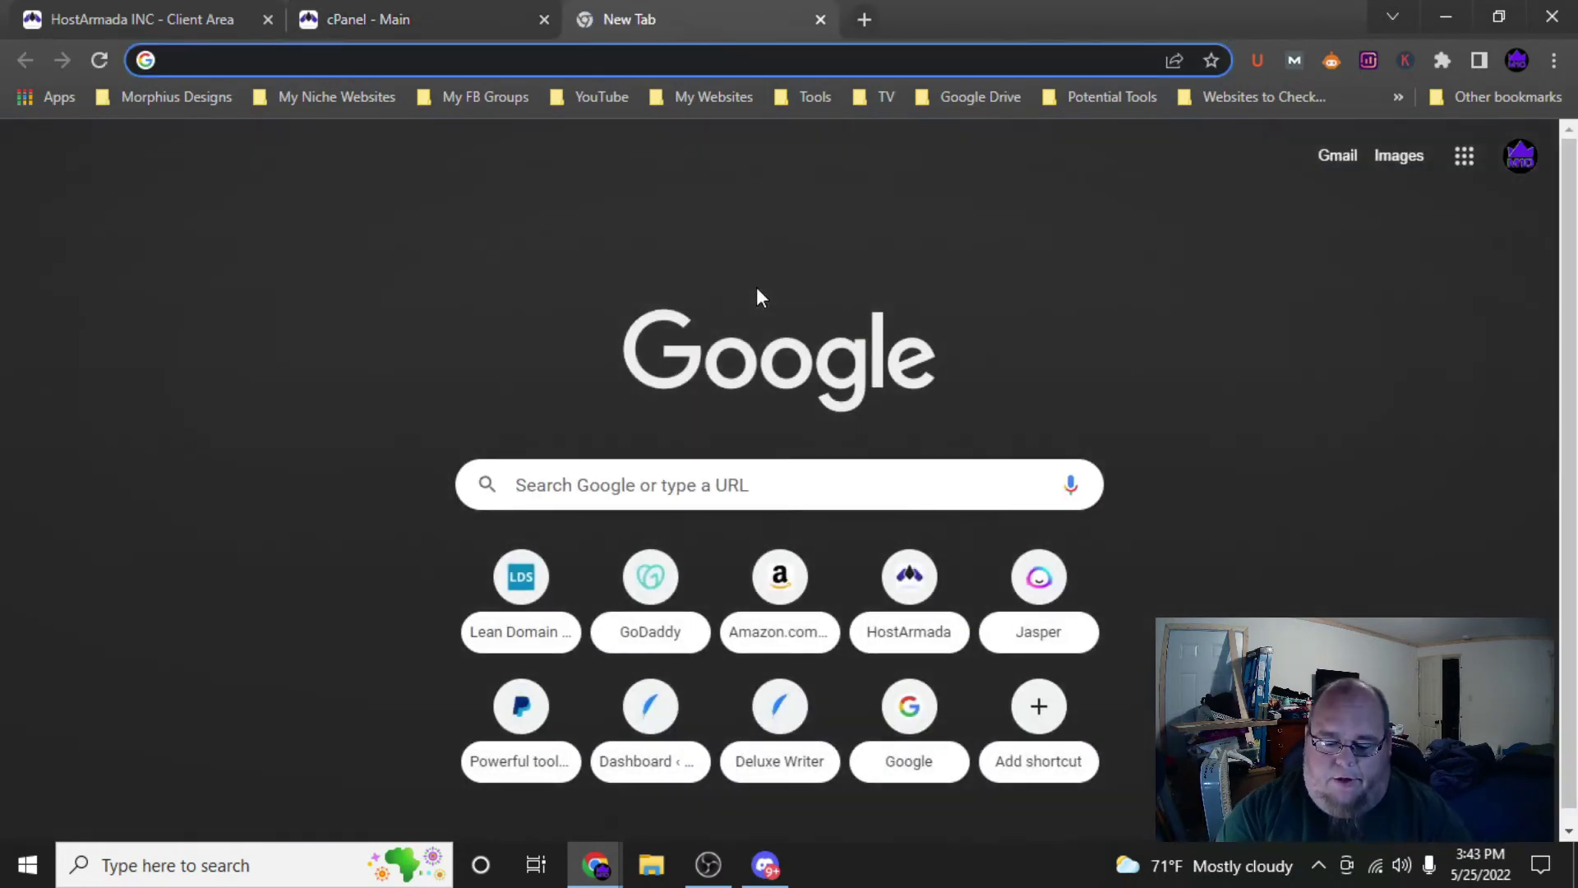
text(trave)
key(BackSpace)
key(BackSpace)
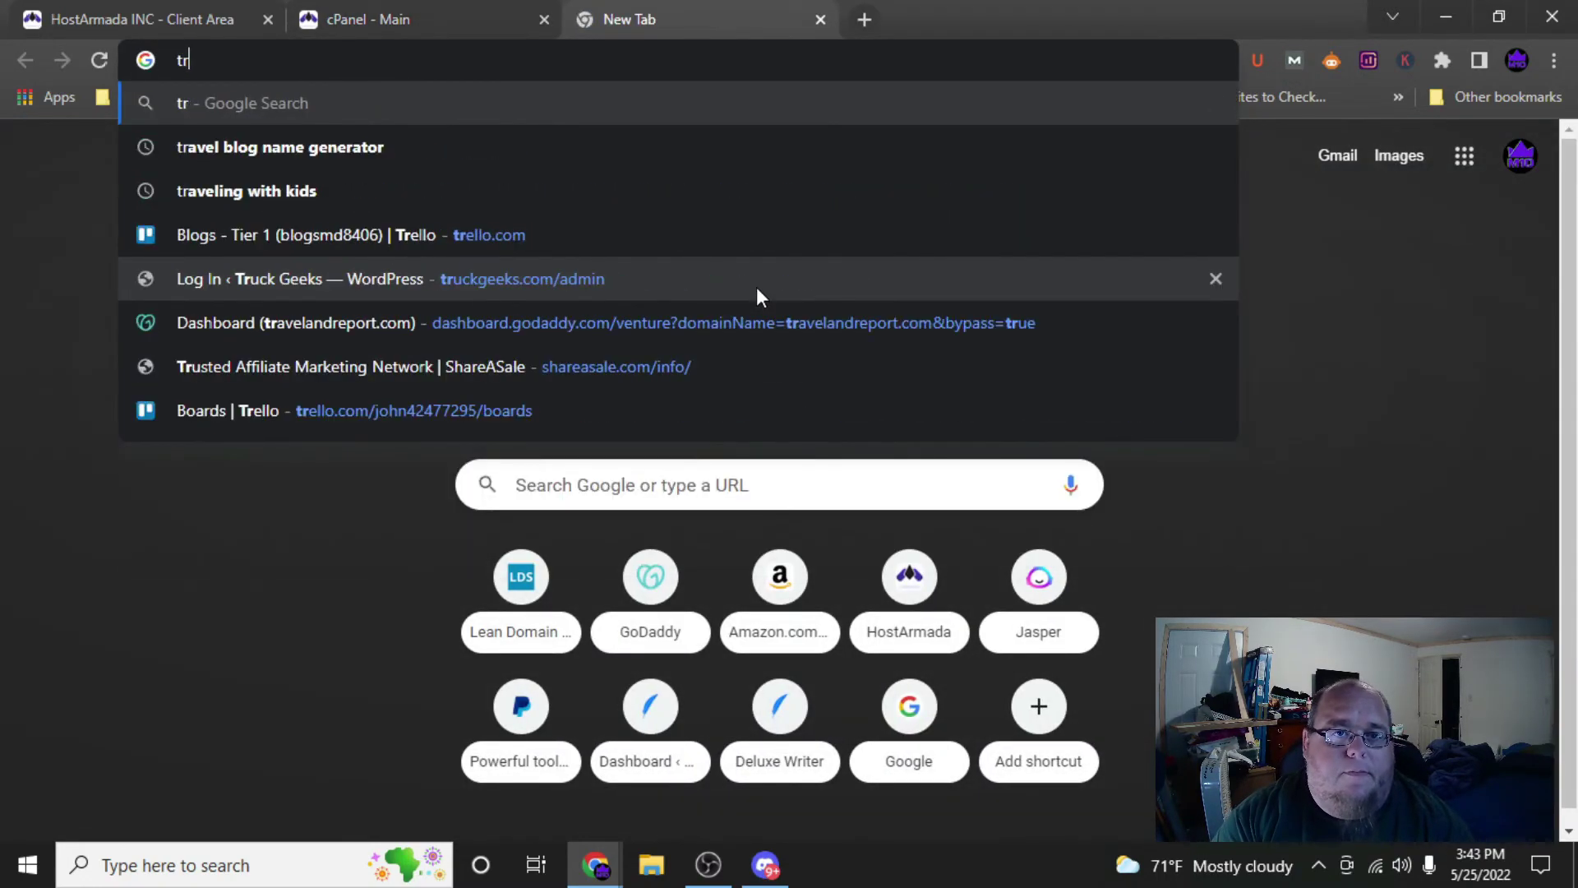
text(aveland)
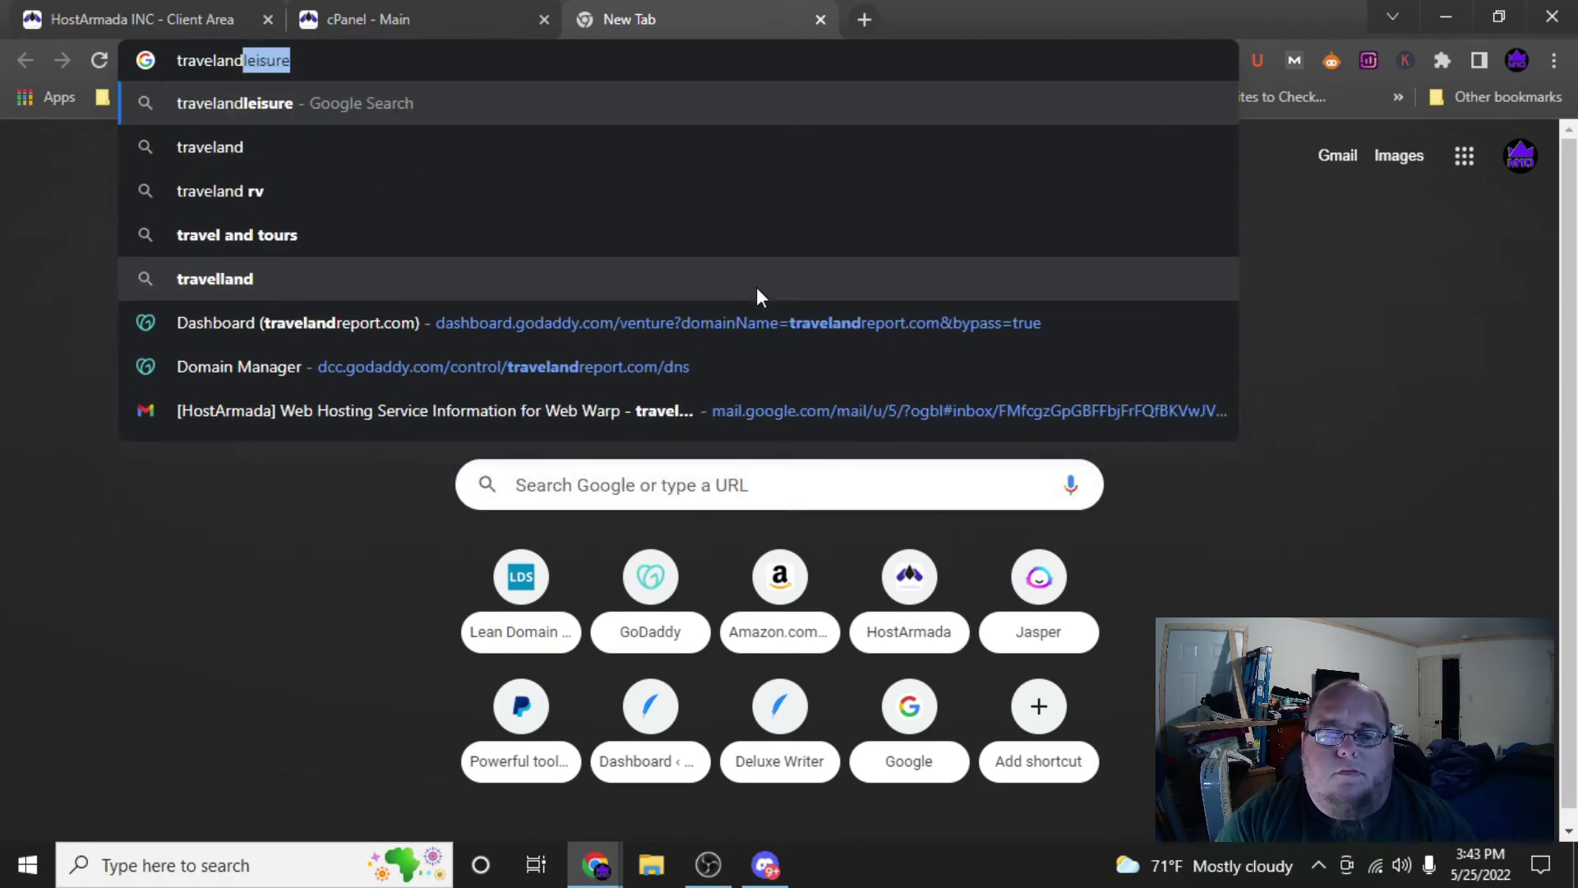
text(report.com)
key(Return)
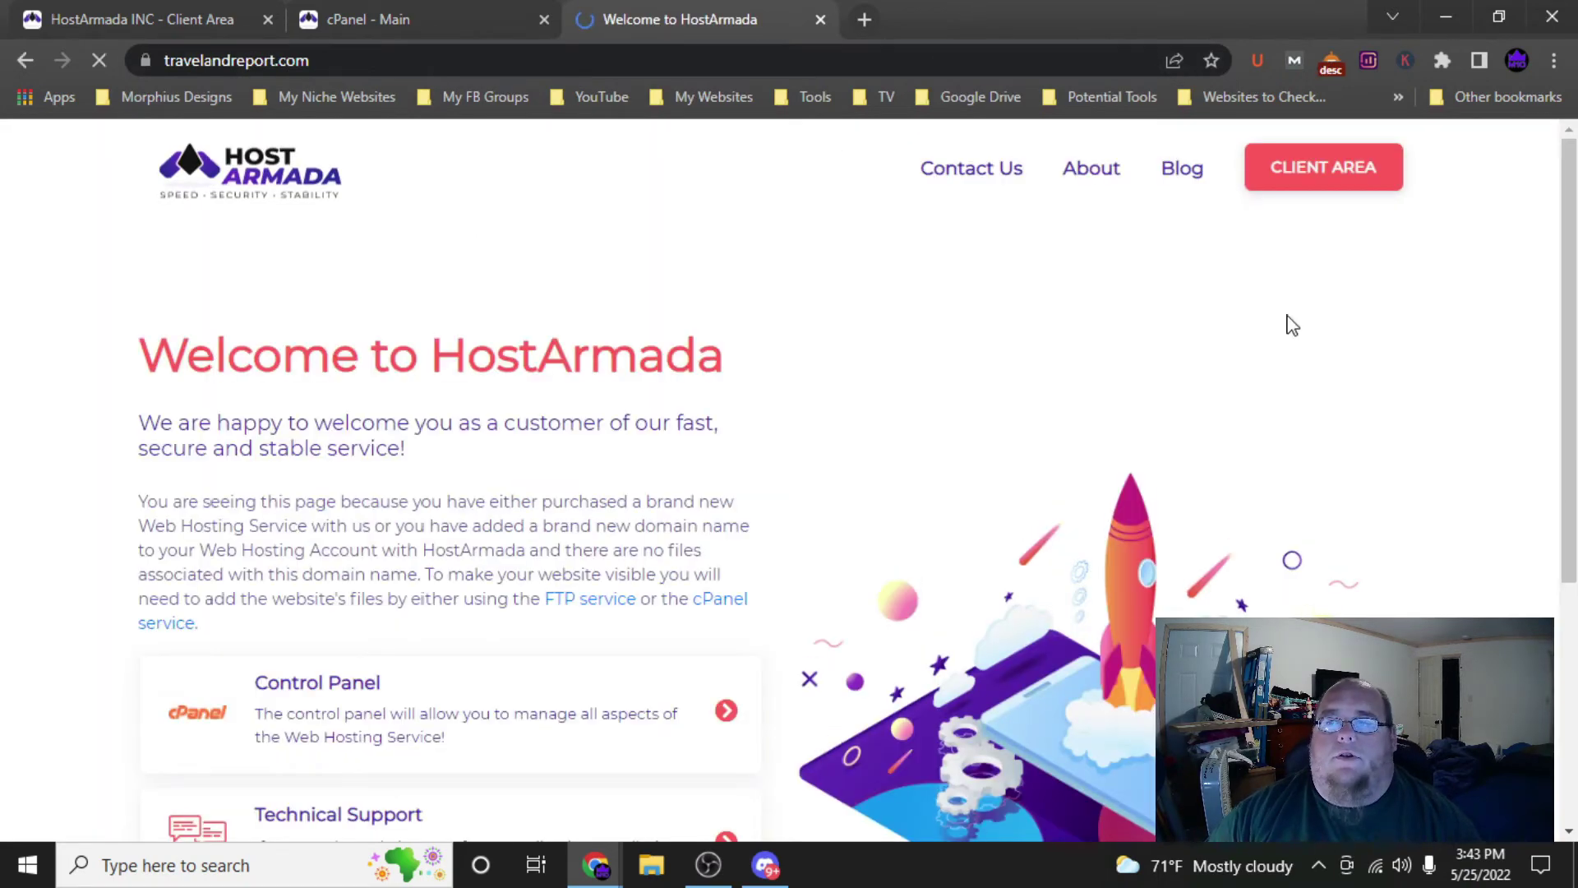
scroll(733, 447, down, 3)
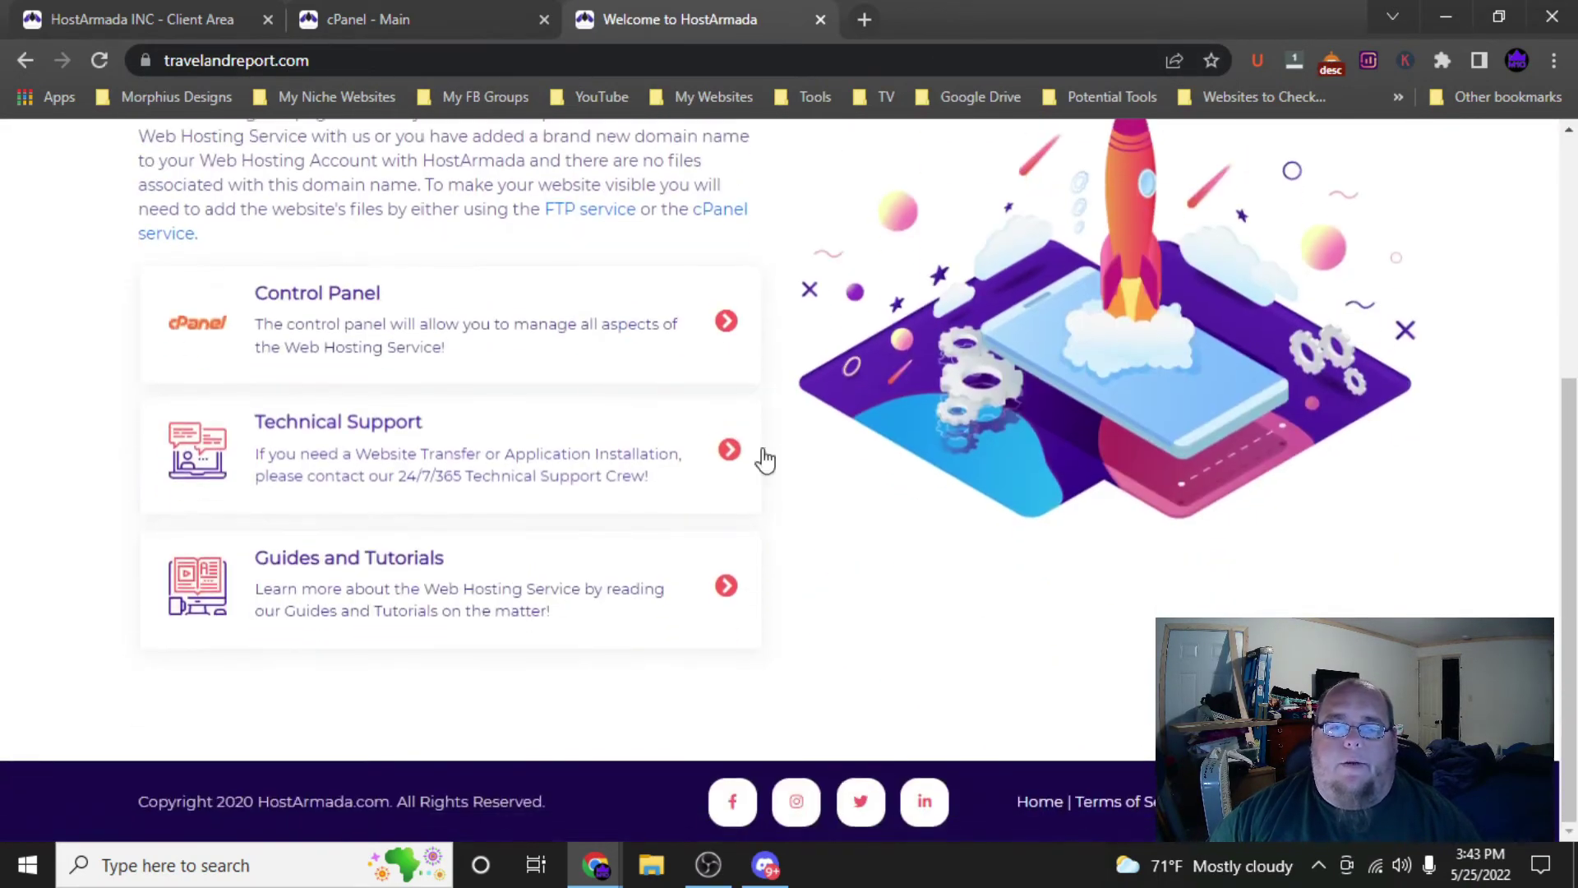
scroll(765, 452, up, 3)
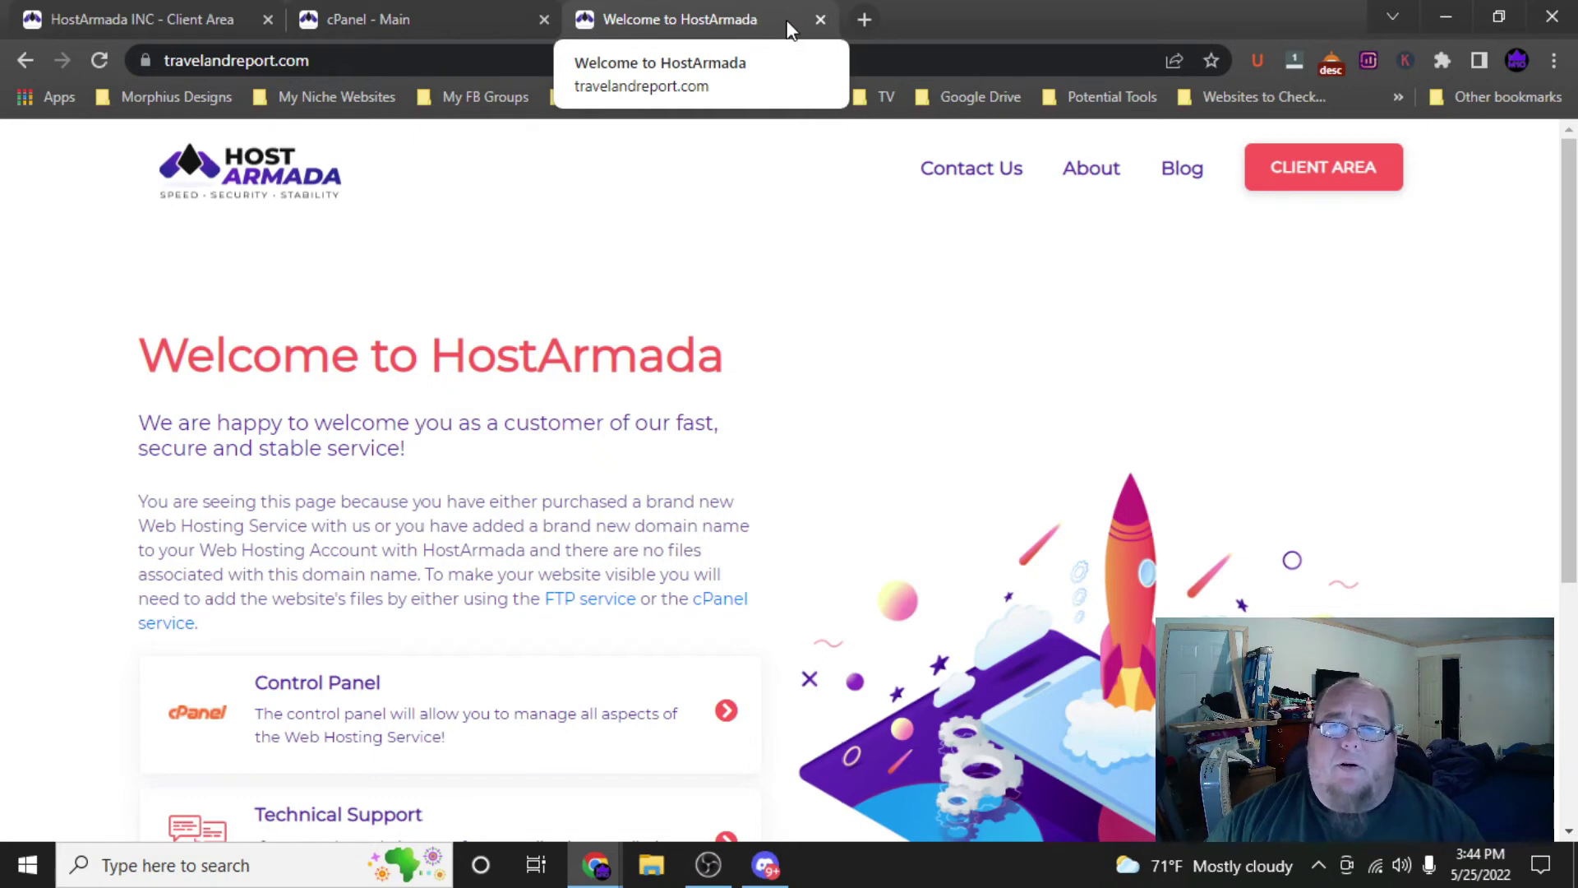
click(820, 19)
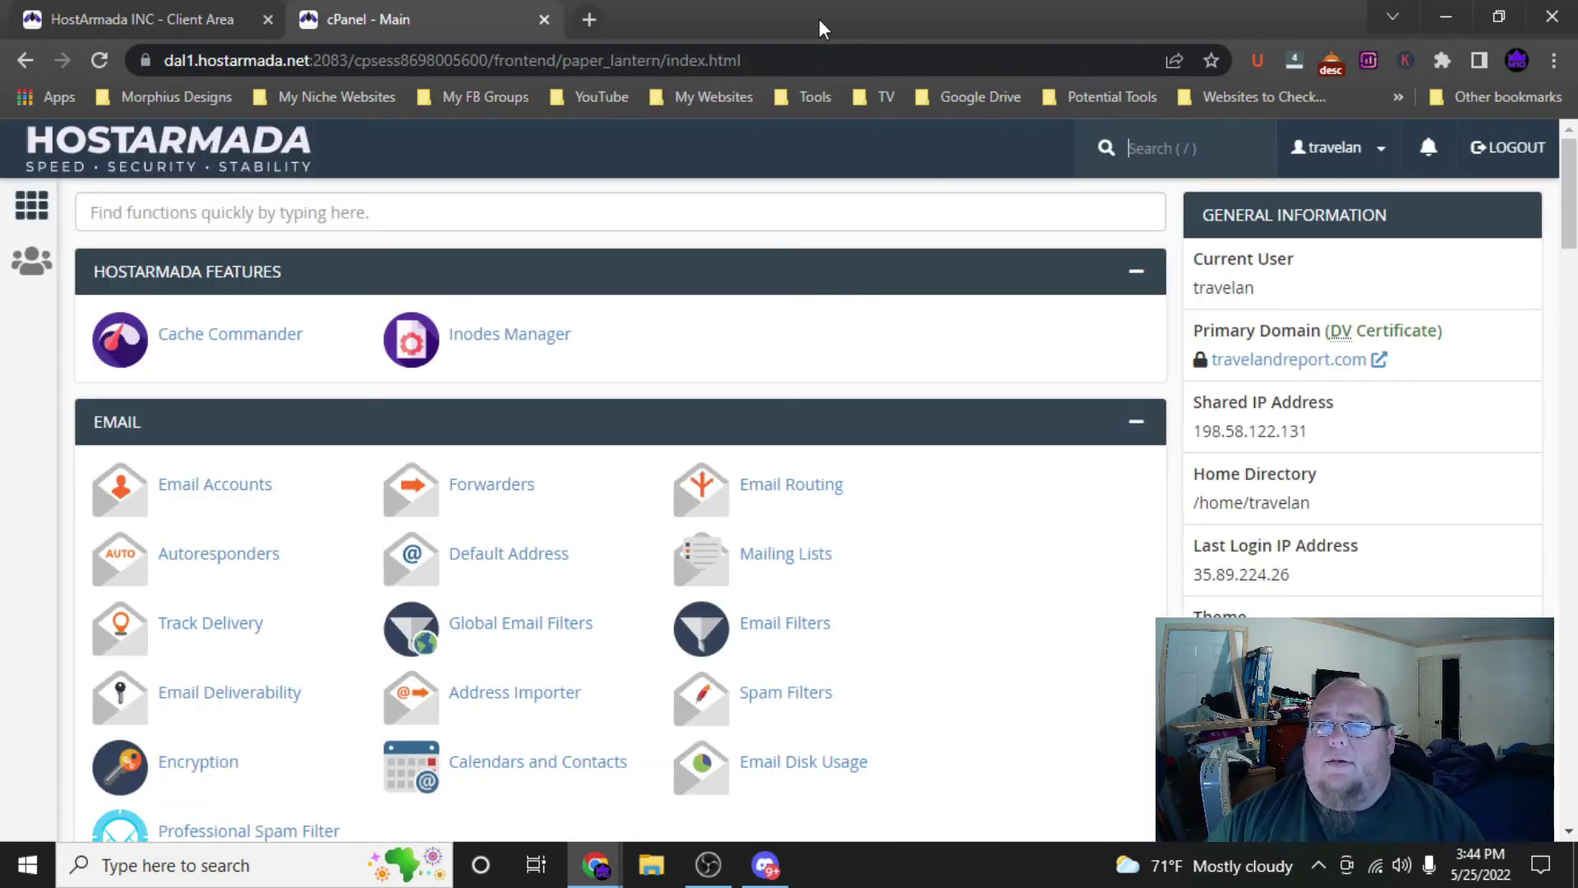
Start a new email account on travelandreport.com, entering its username and a strong password.
click(215, 493)
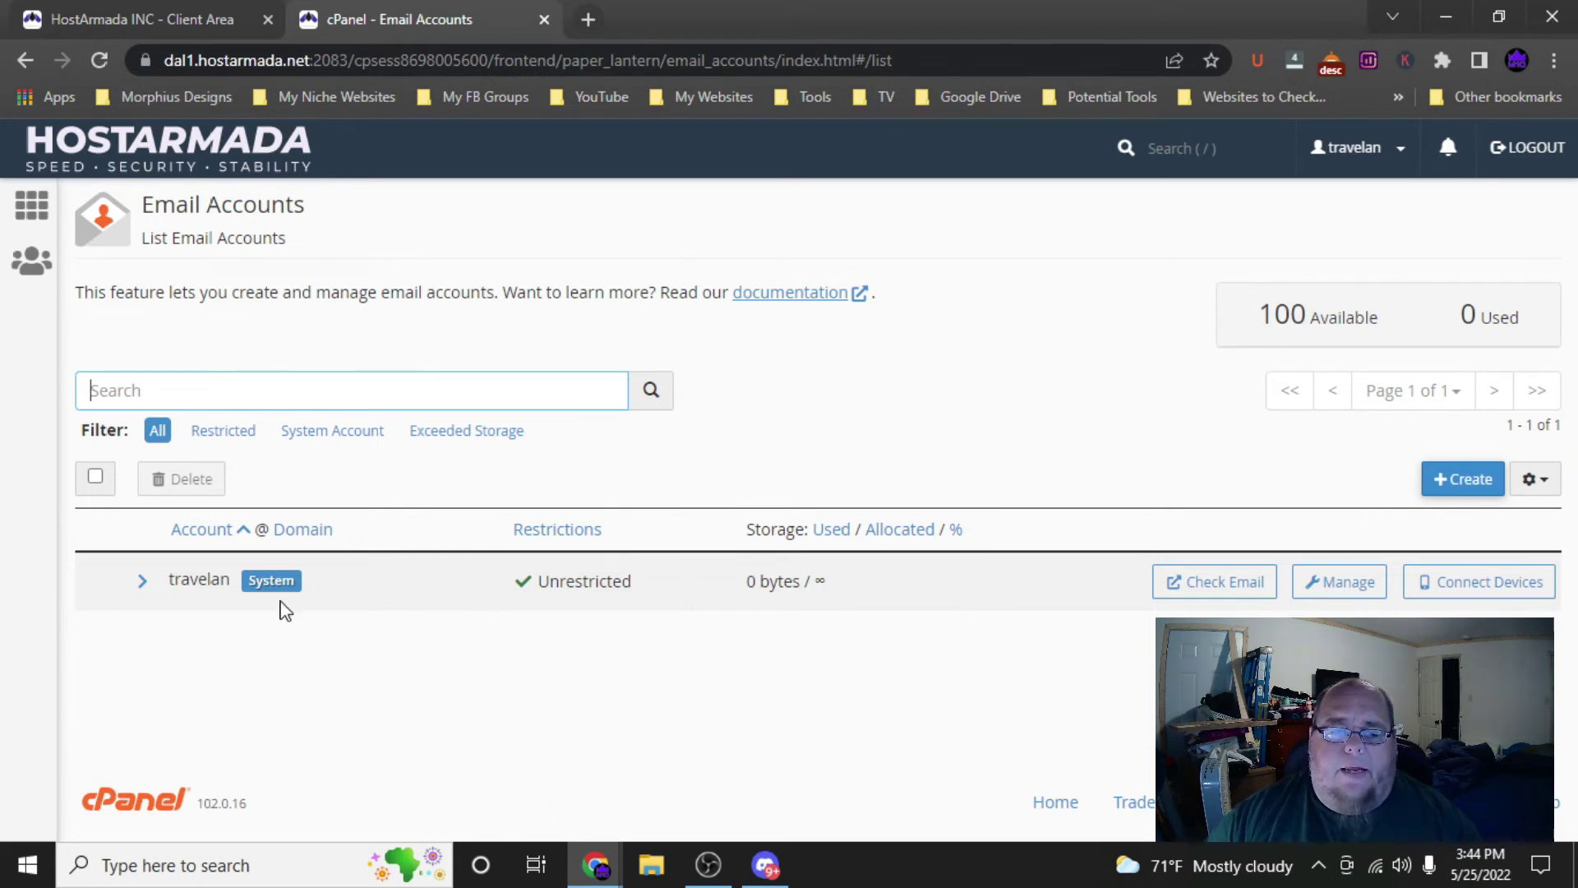
click(1470, 481)
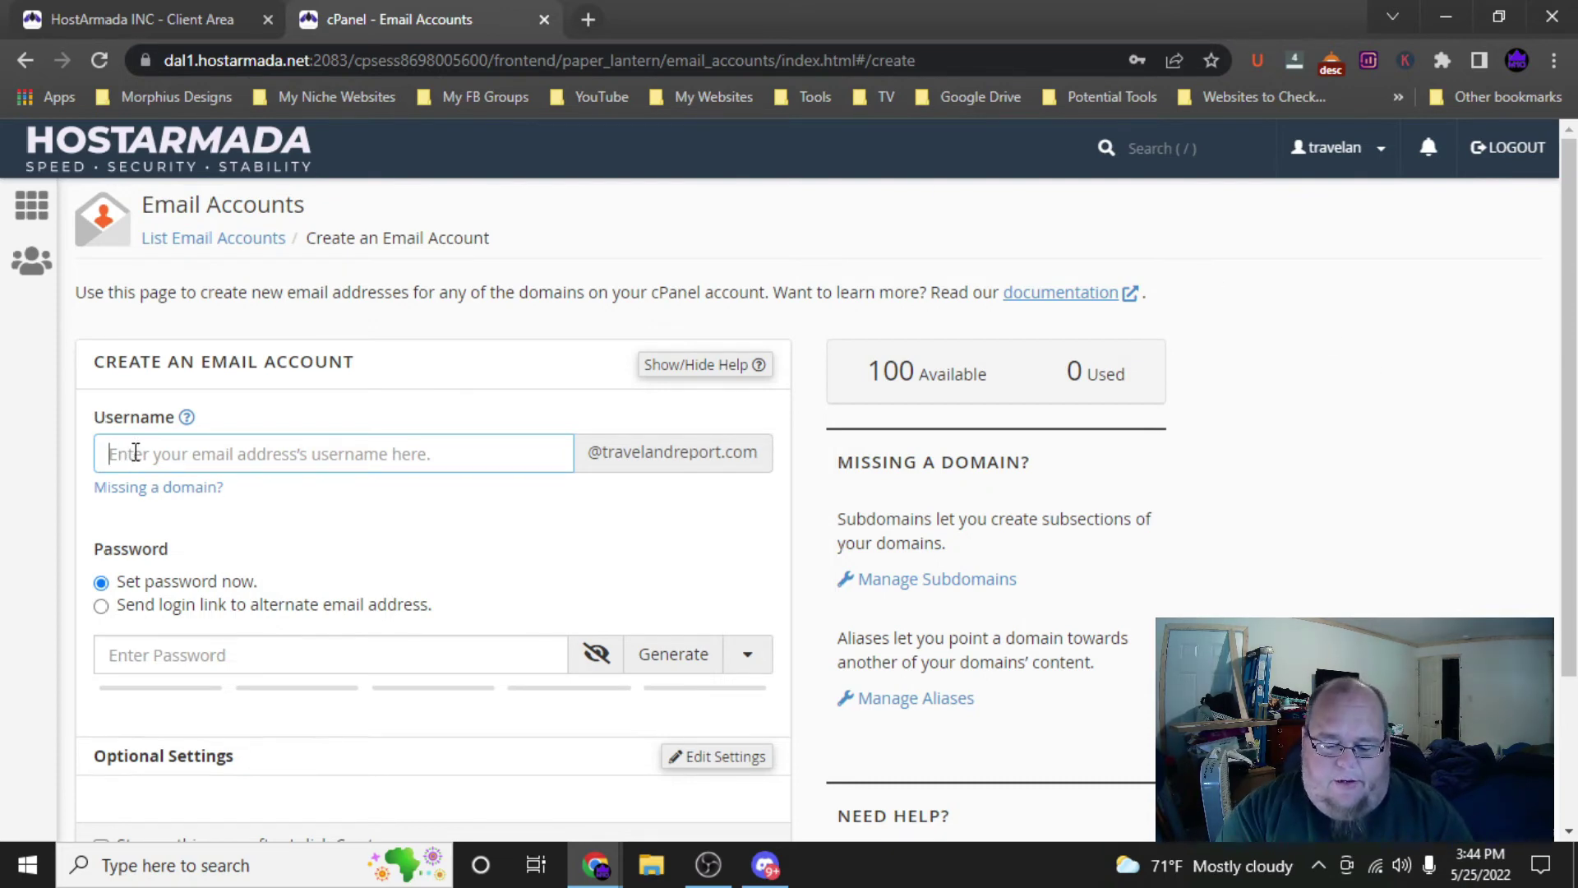
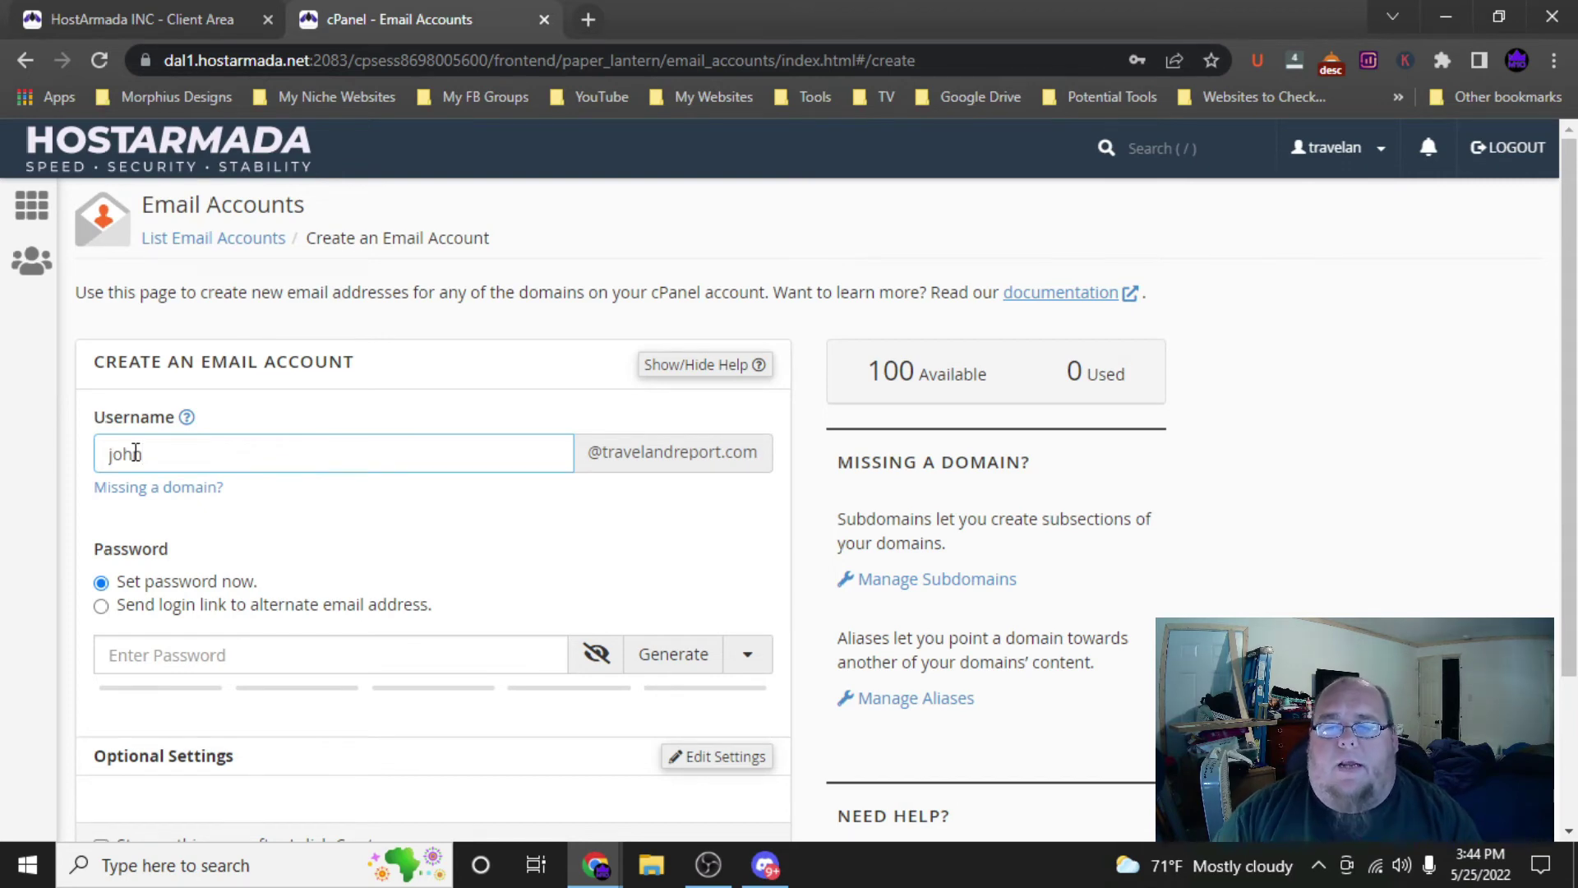
click(173, 641)
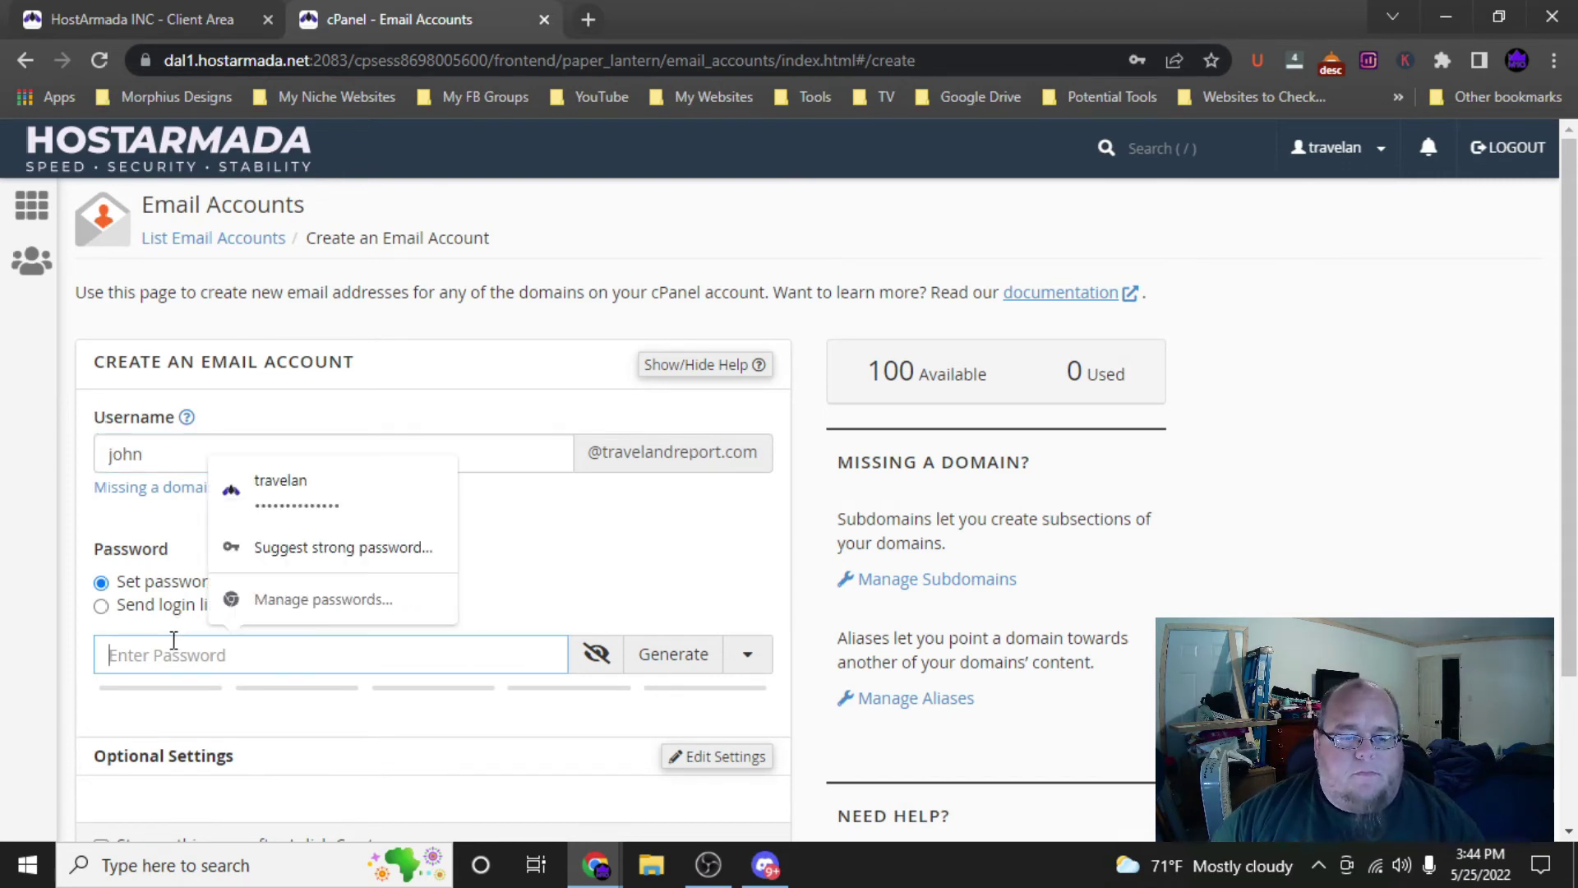
click(595, 664)
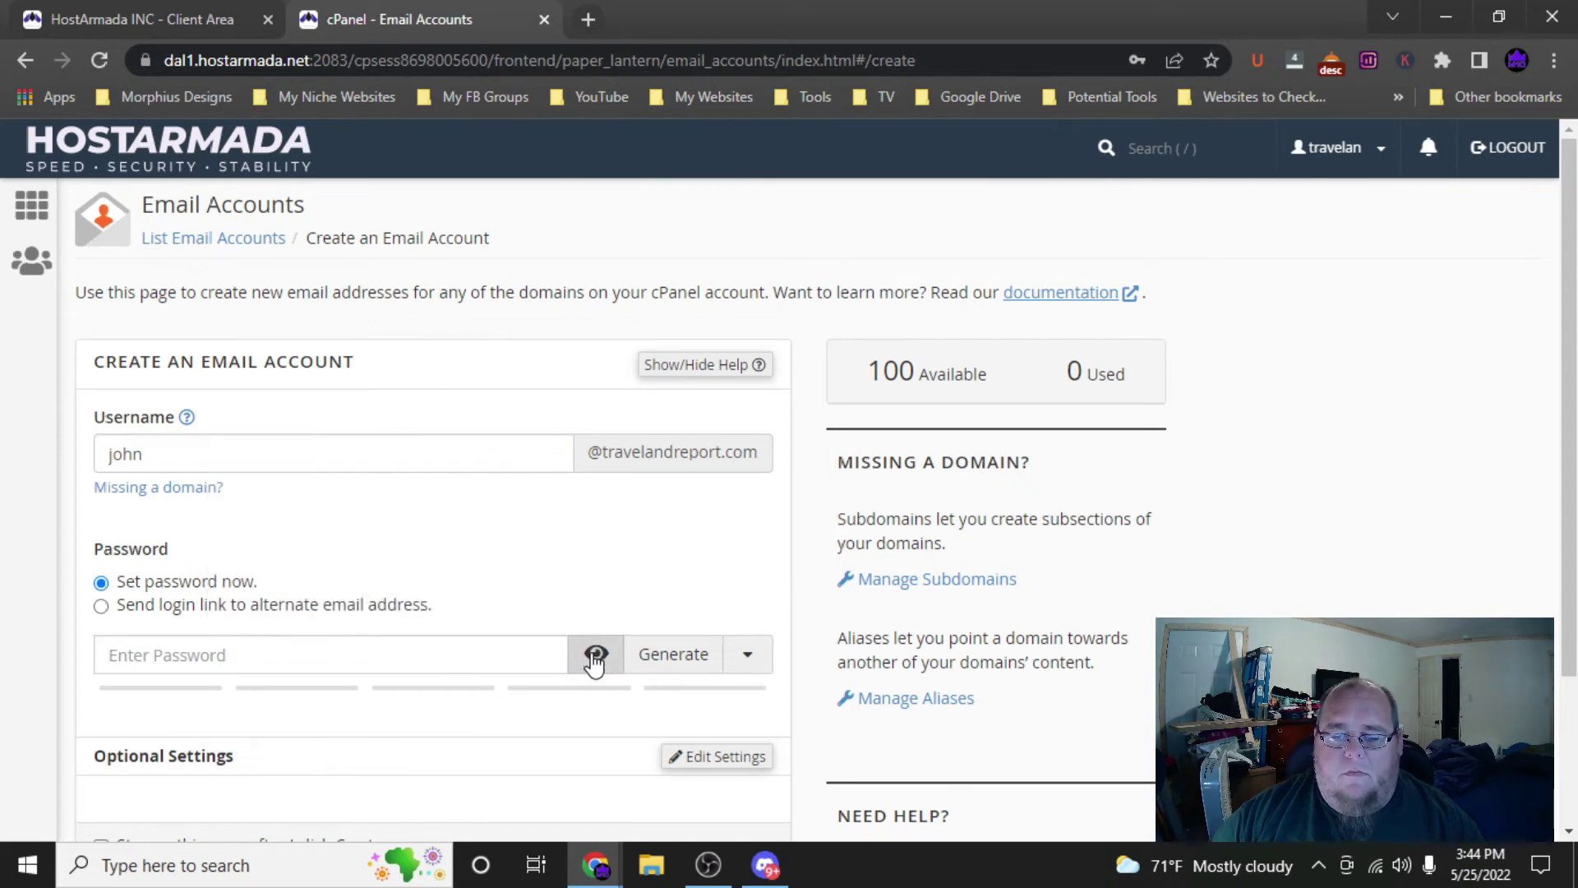
click(275, 647)
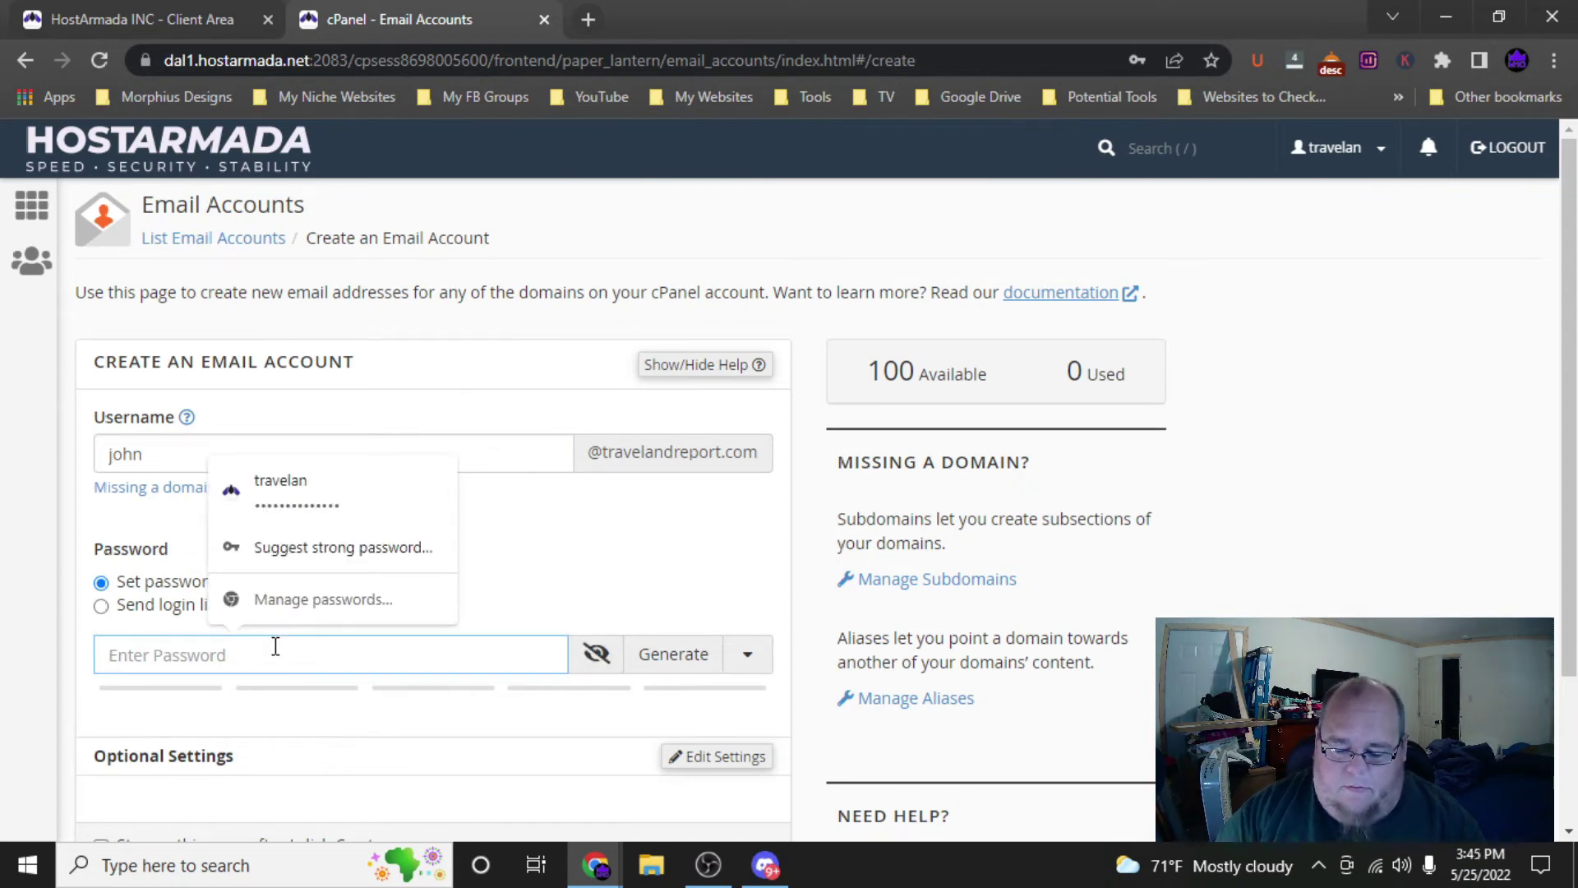
text(••)
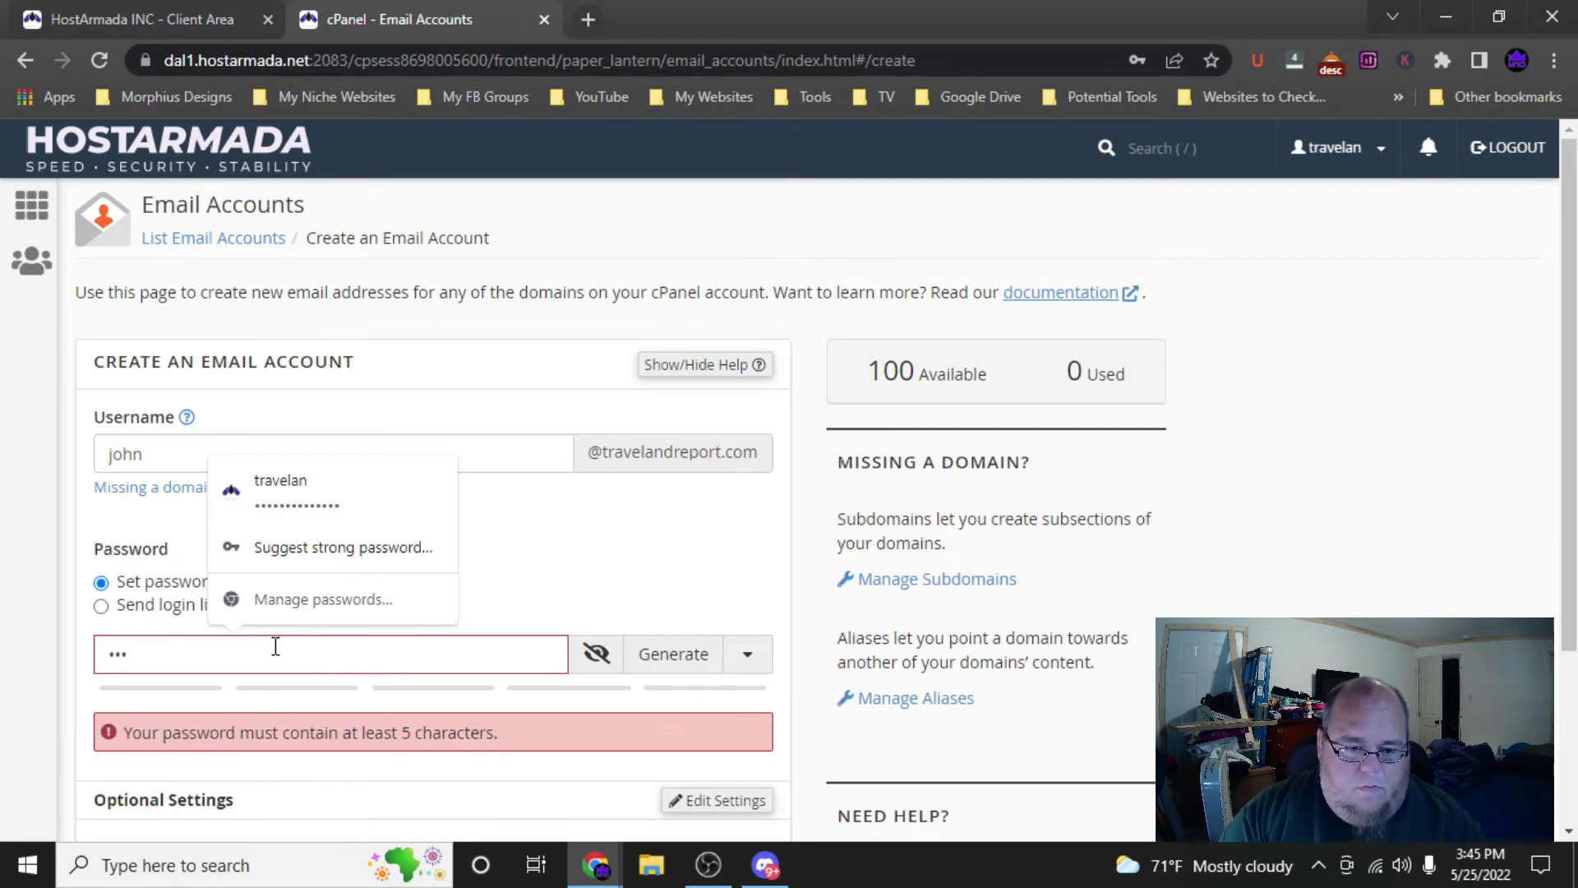
text(••)
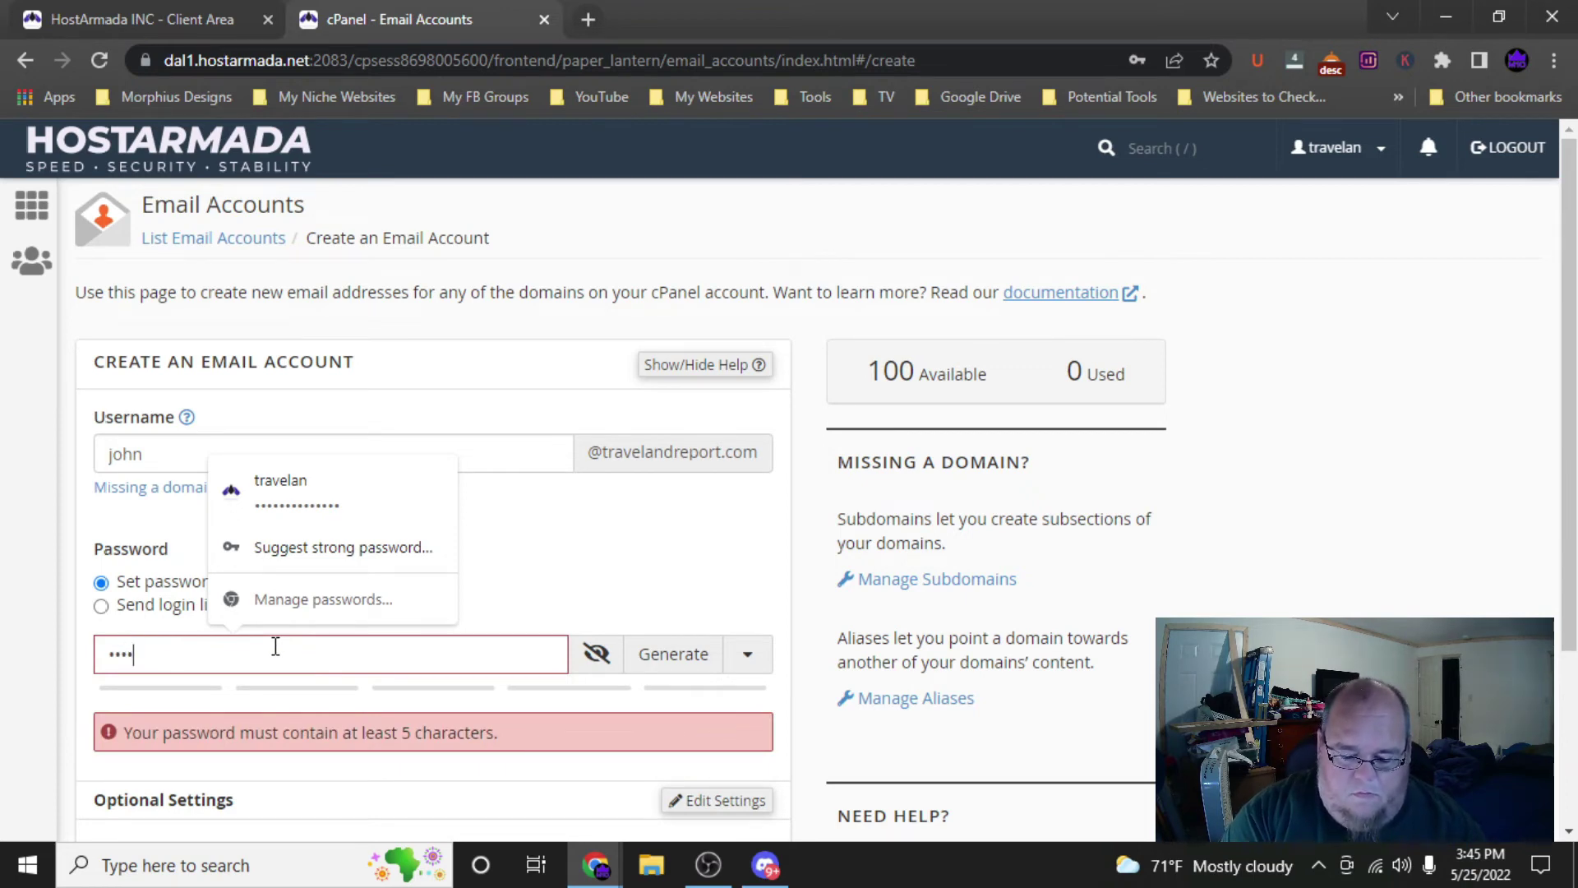
text(••••••)
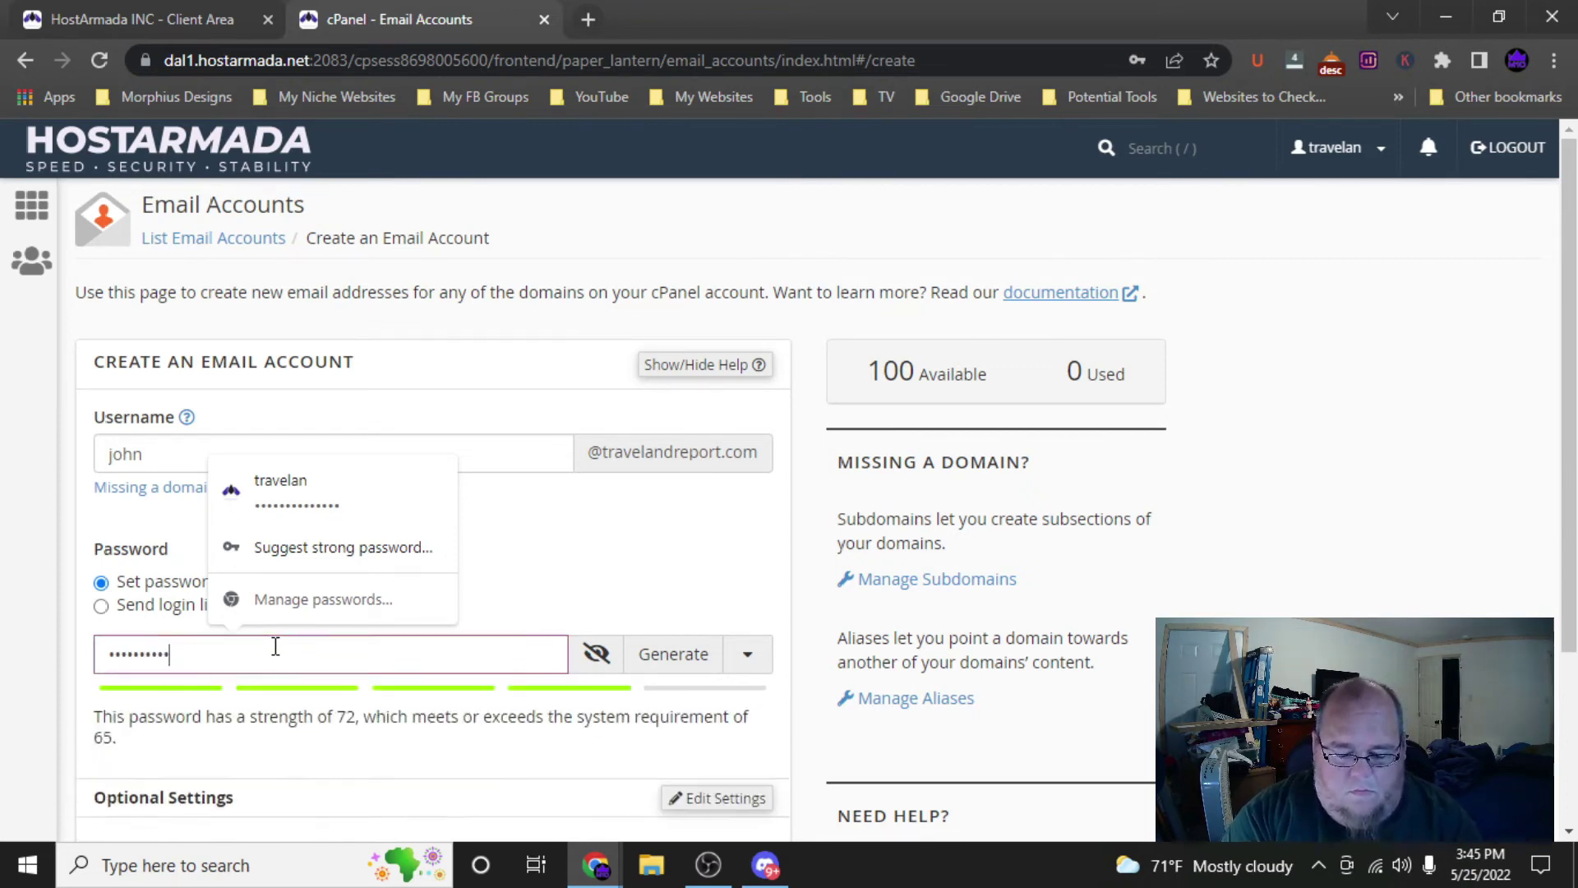
text(••••)
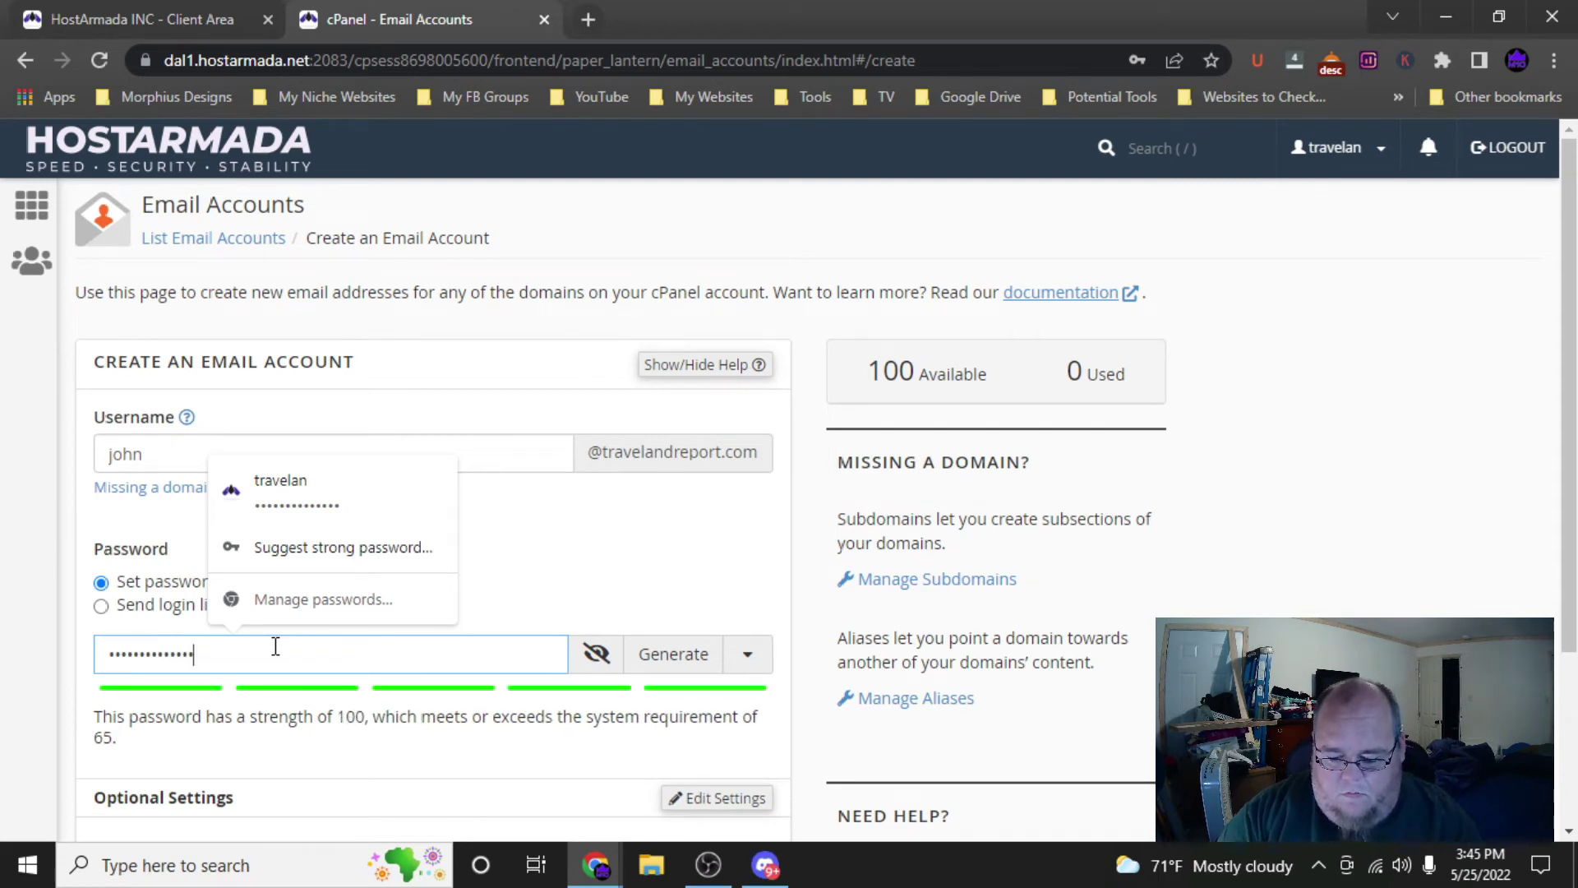
click(441, 753)
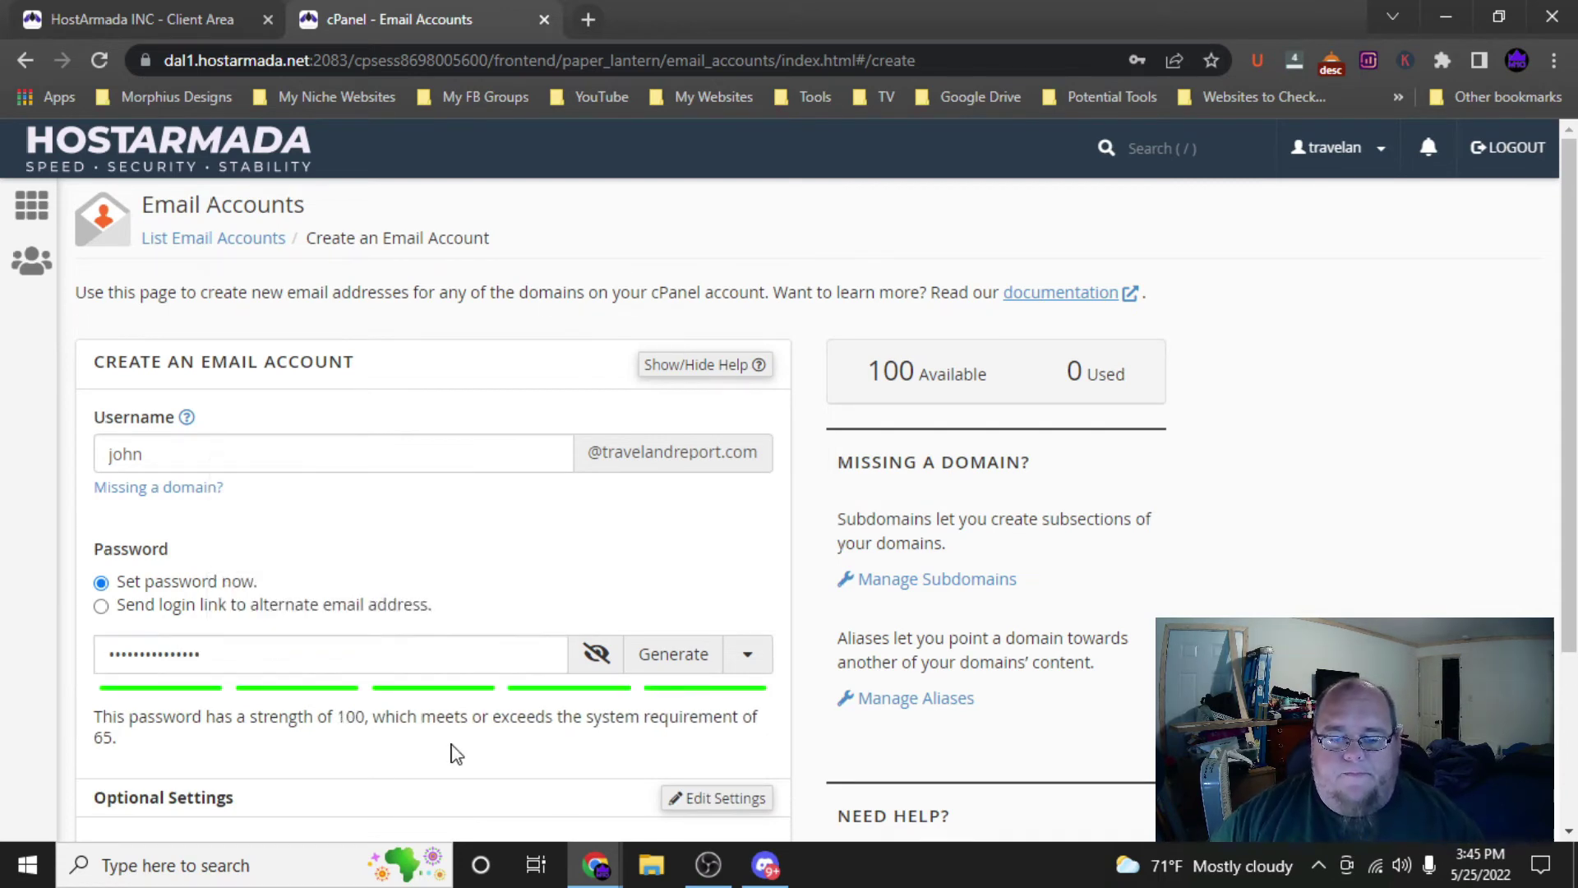
Give the mailbox a 1.46 GB quota, create the account, and save the login in the browser.
scroll(440, 753, down, 1)
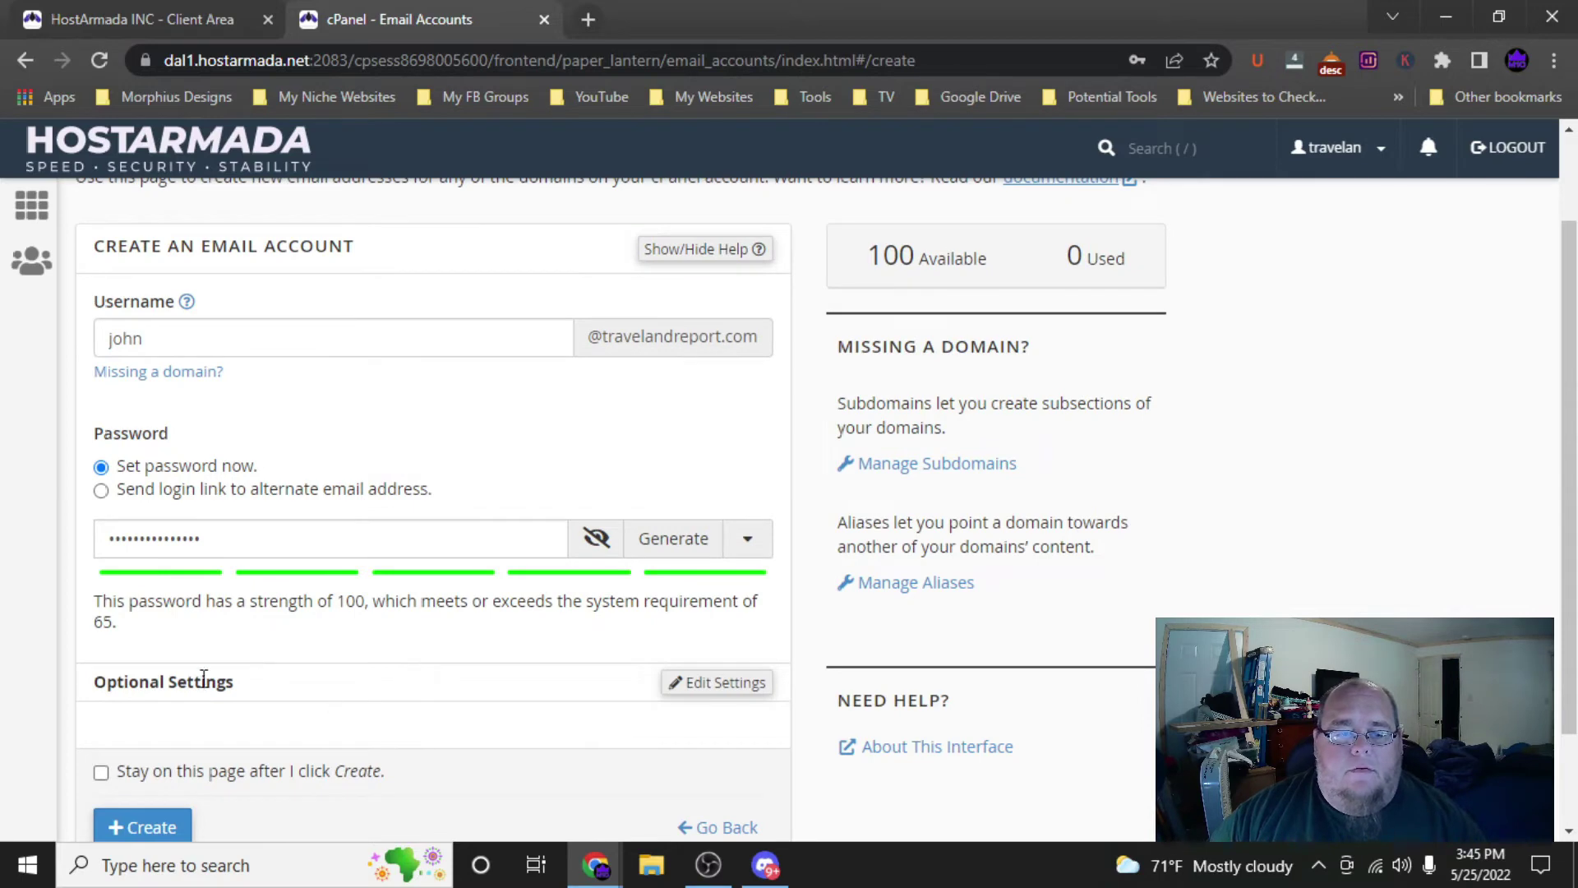
scroll(204, 679, down, 1)
click(744, 563)
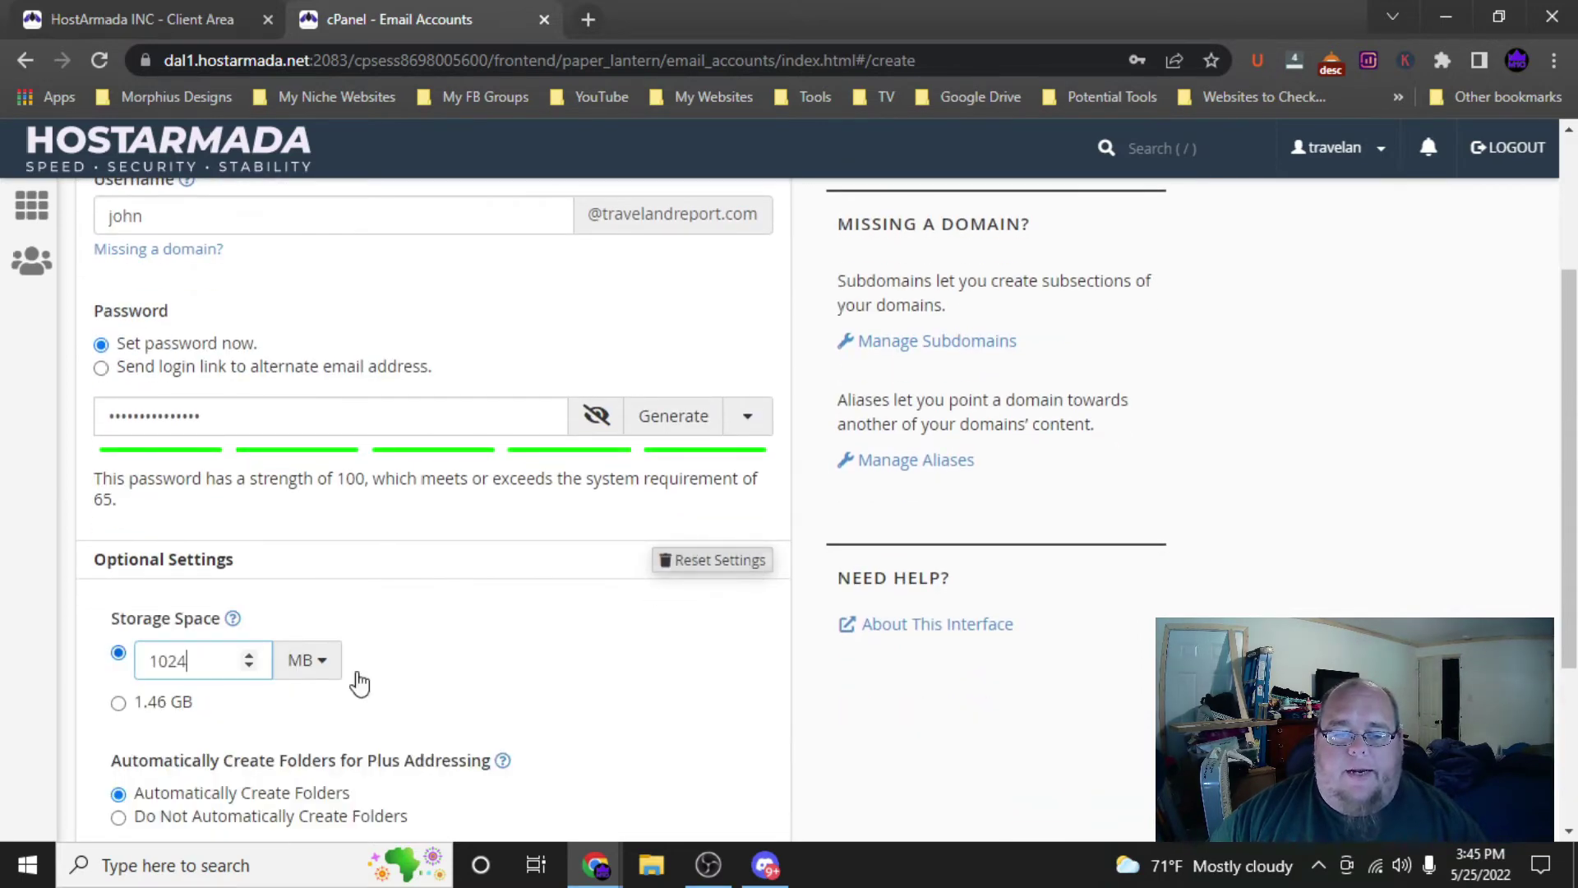
scroll(359, 683, down, 2)
click(120, 474)
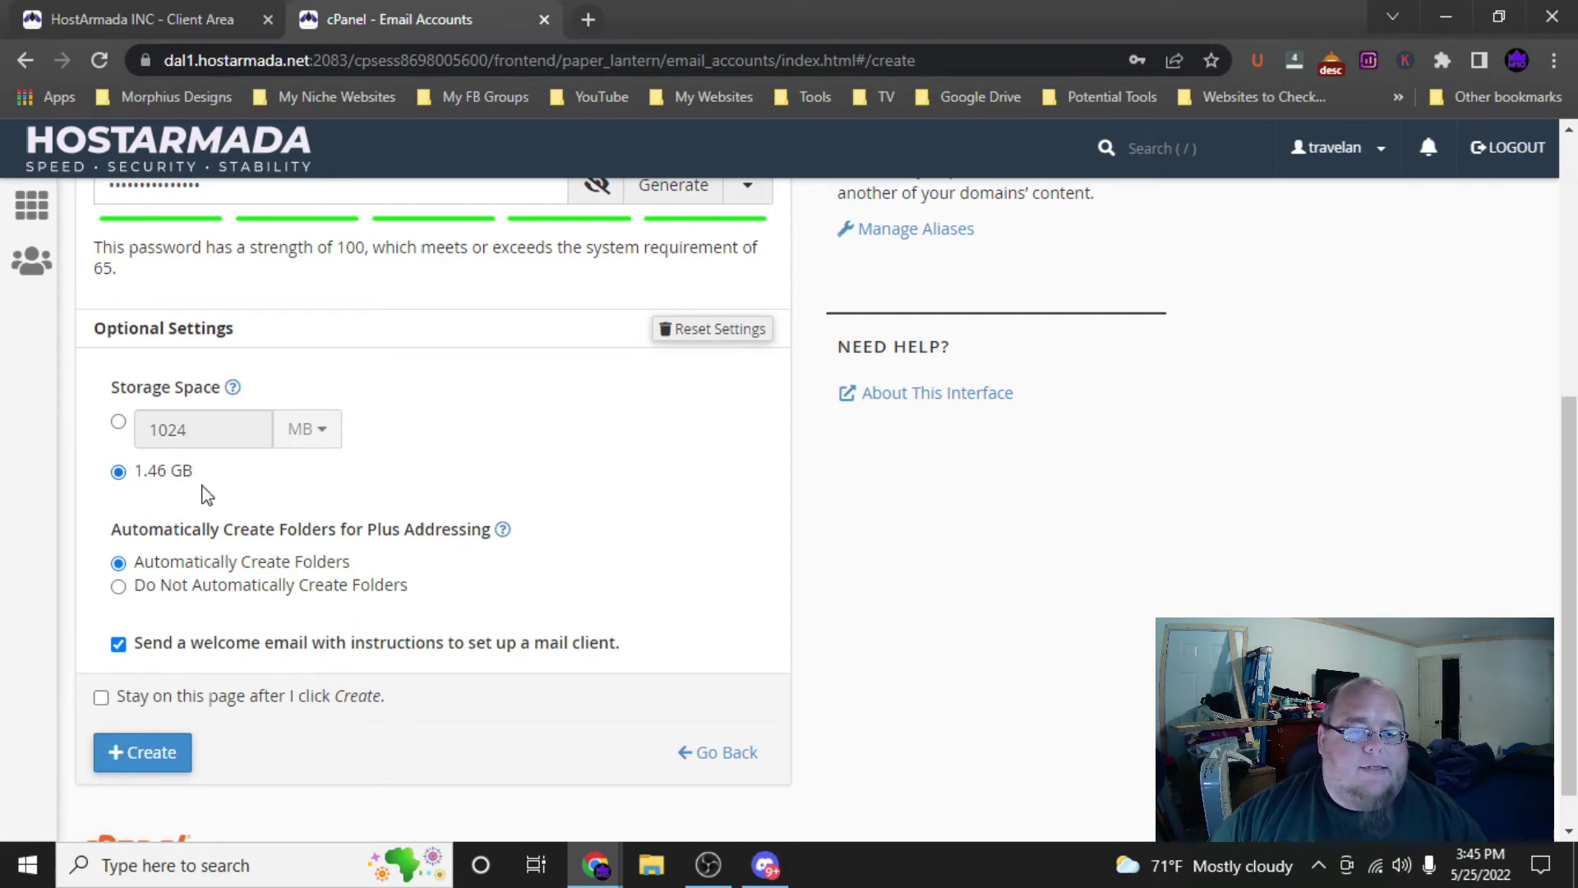
scroll(510, 432, down, 1)
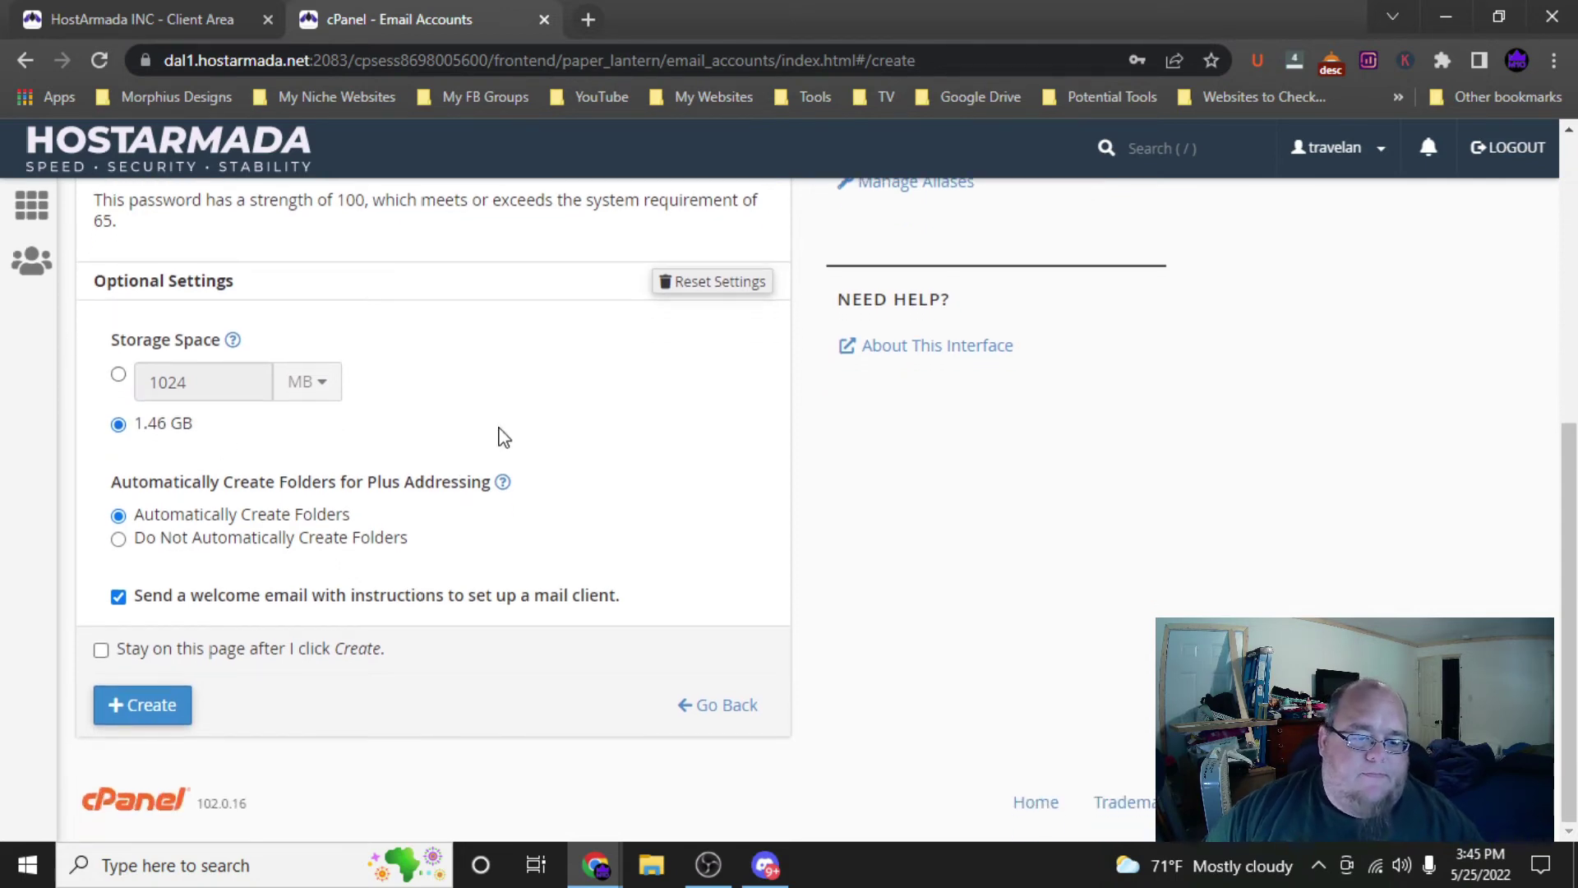
click(152, 709)
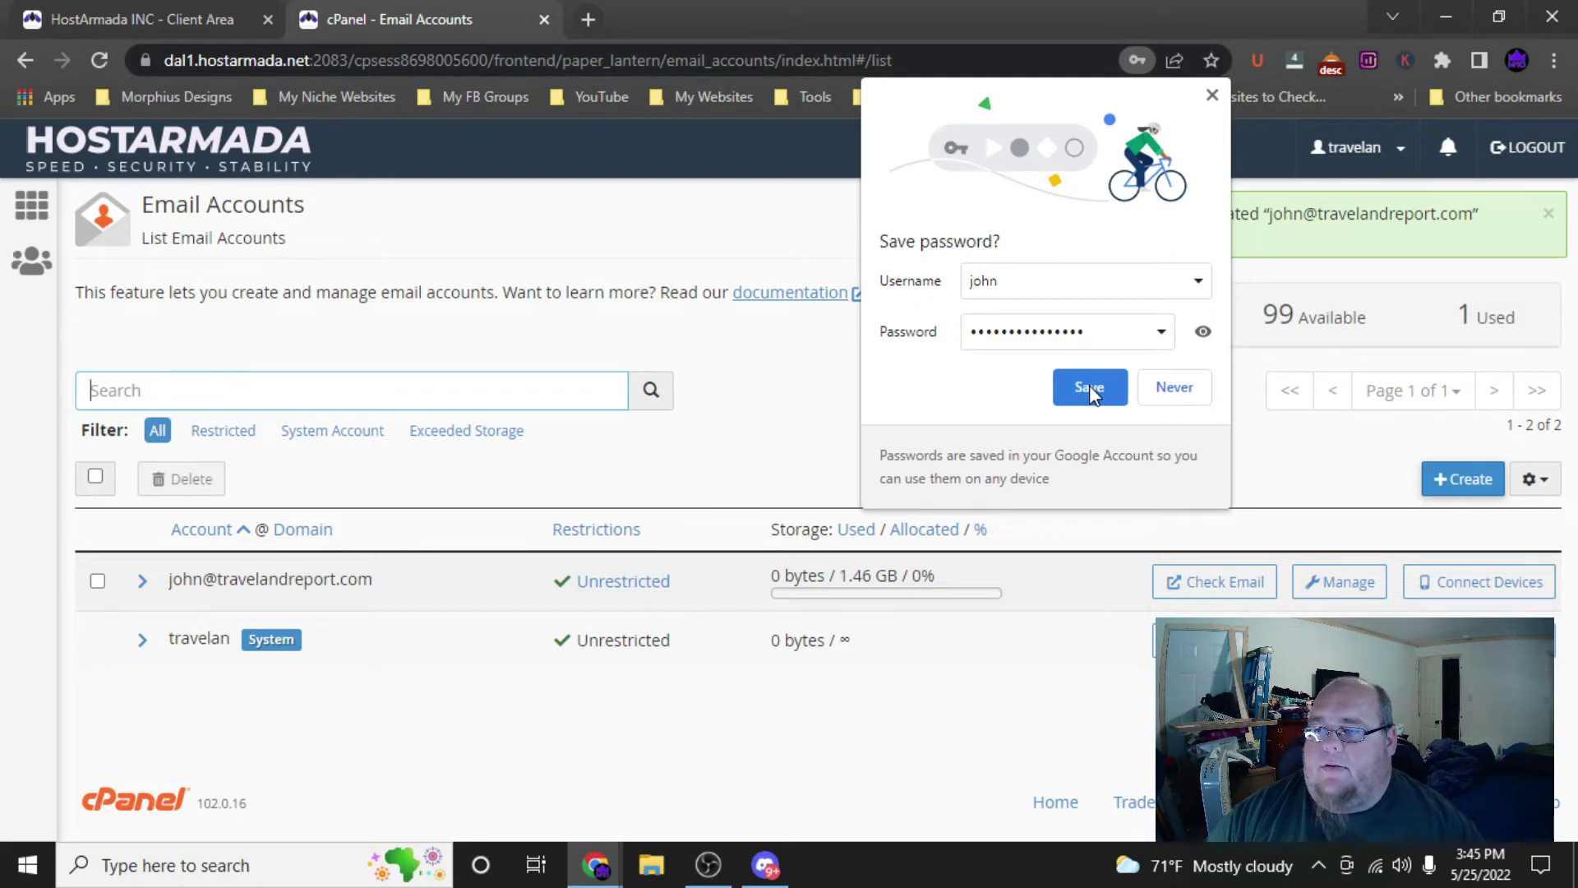
click(1088, 386)
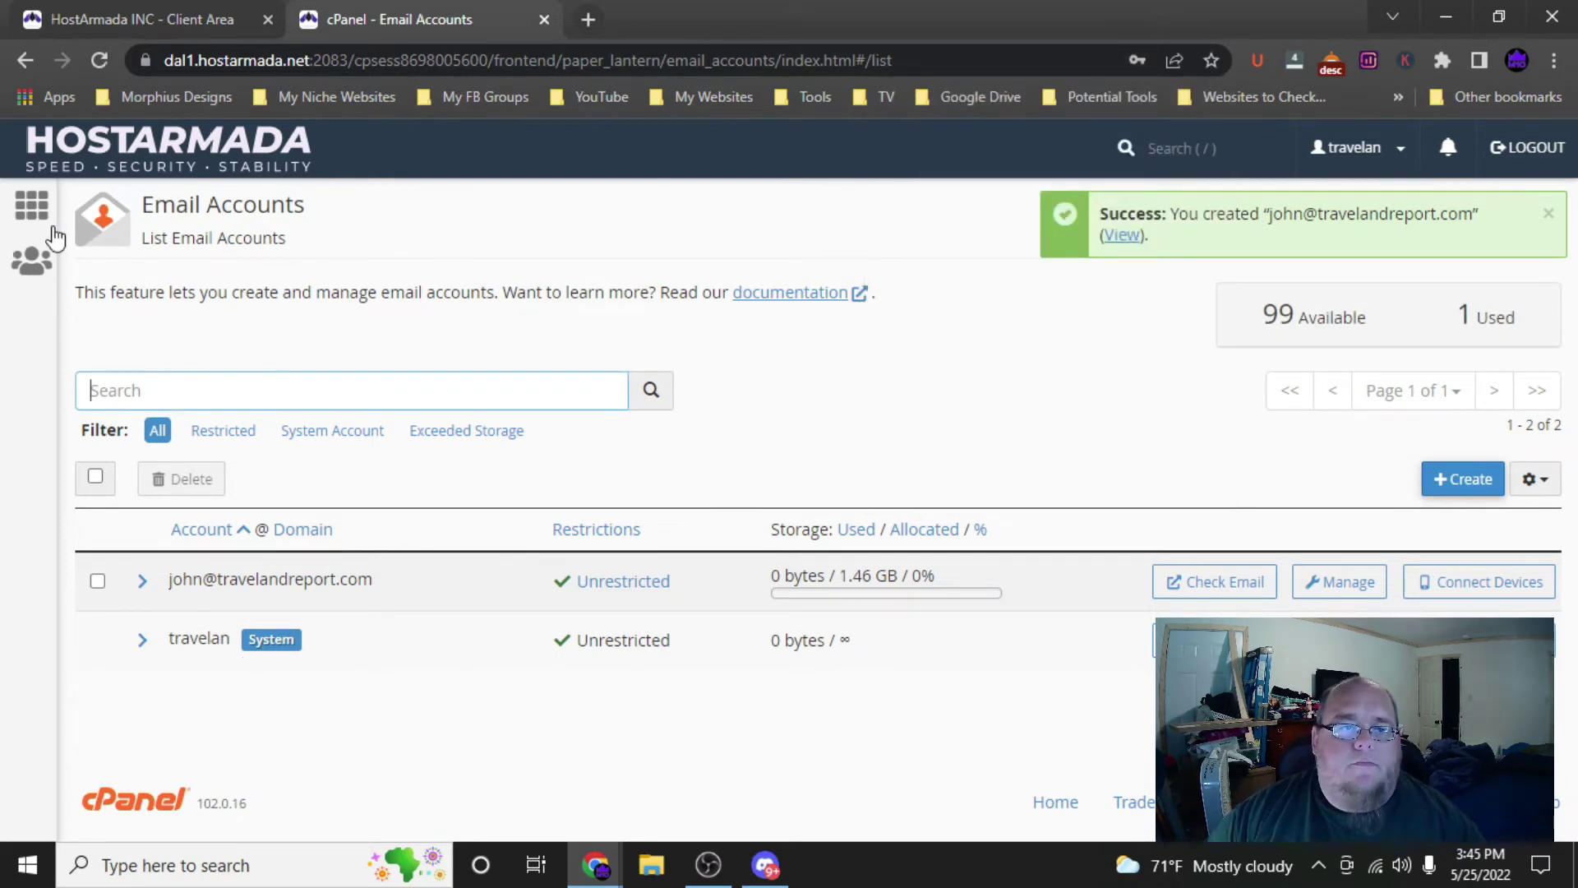
click(33, 206)
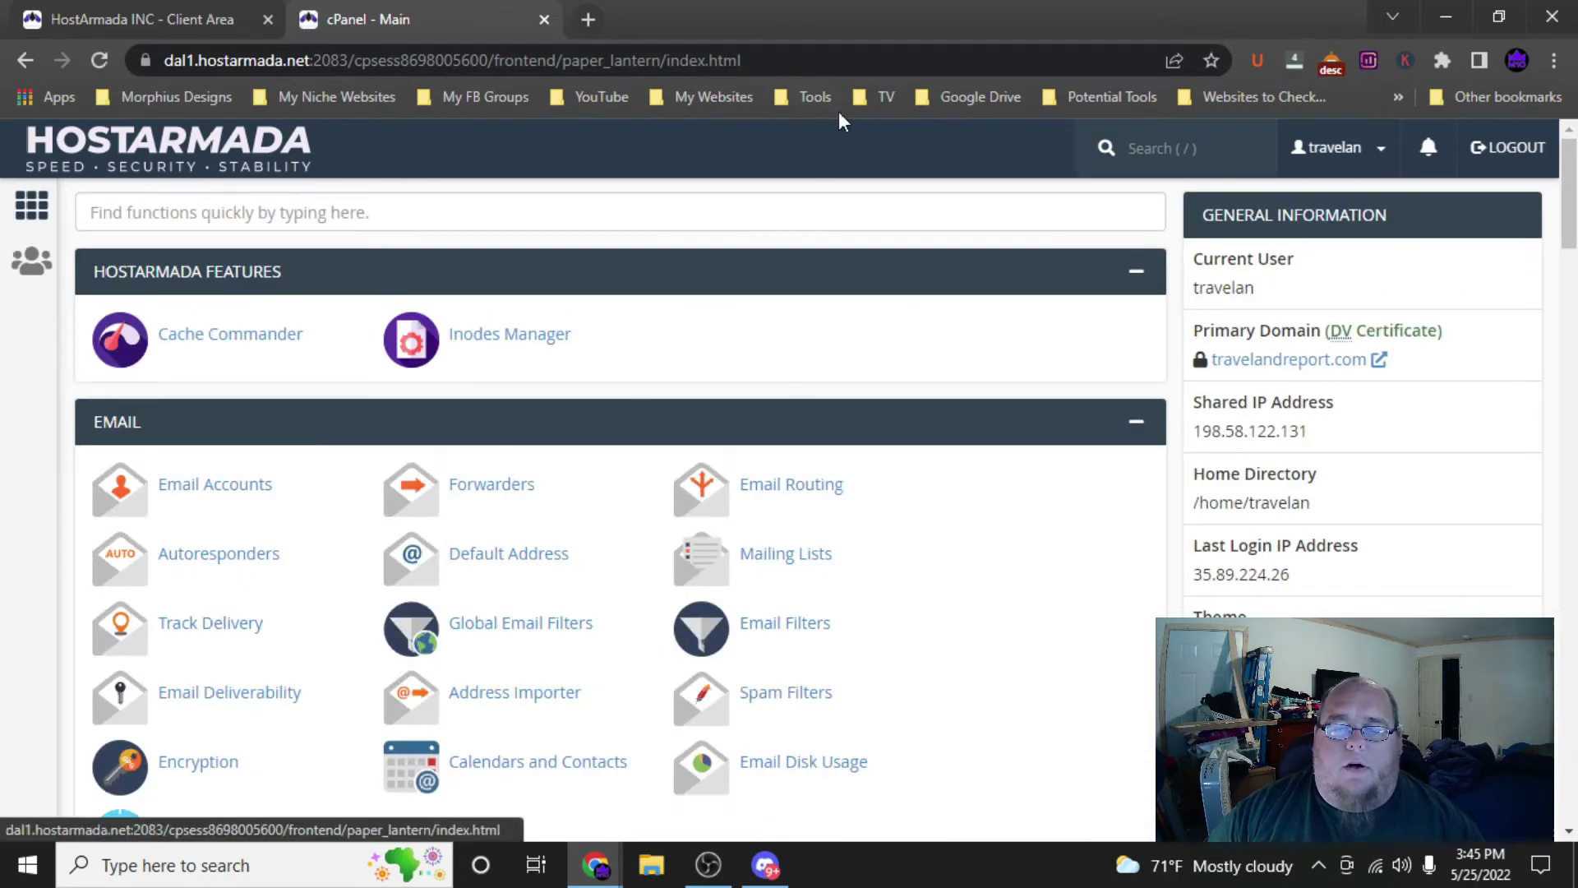
Scroll the cPanel dashboard, noting 1 of 100 email accounts used, down to Software.
scroll(403, 649, down, 4)
scroll(387, 670, up, 4)
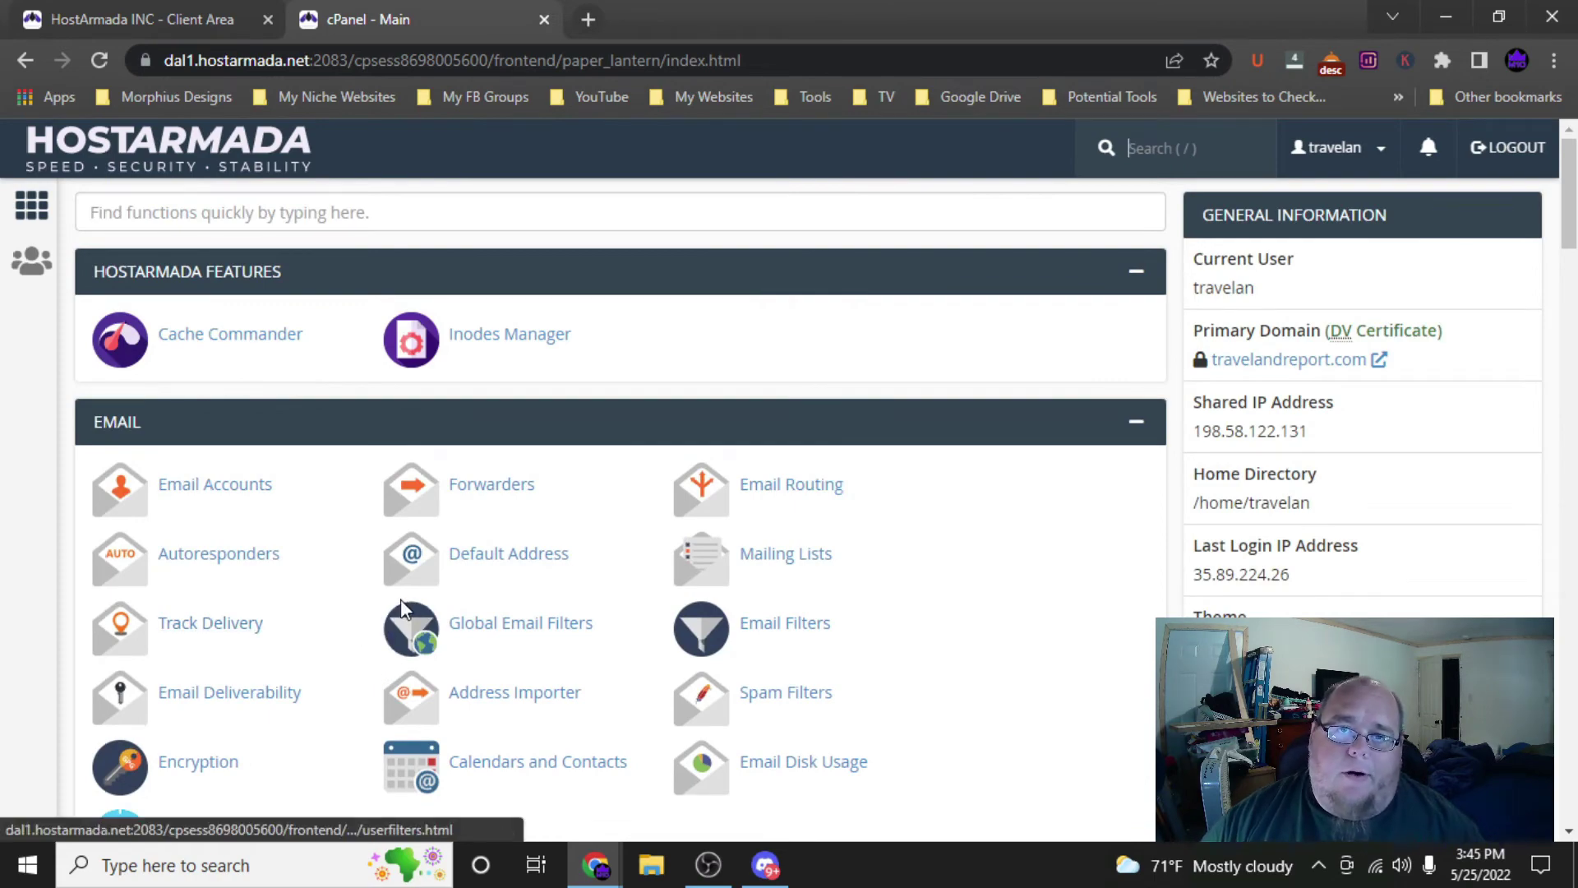
middle_click(510, 570)
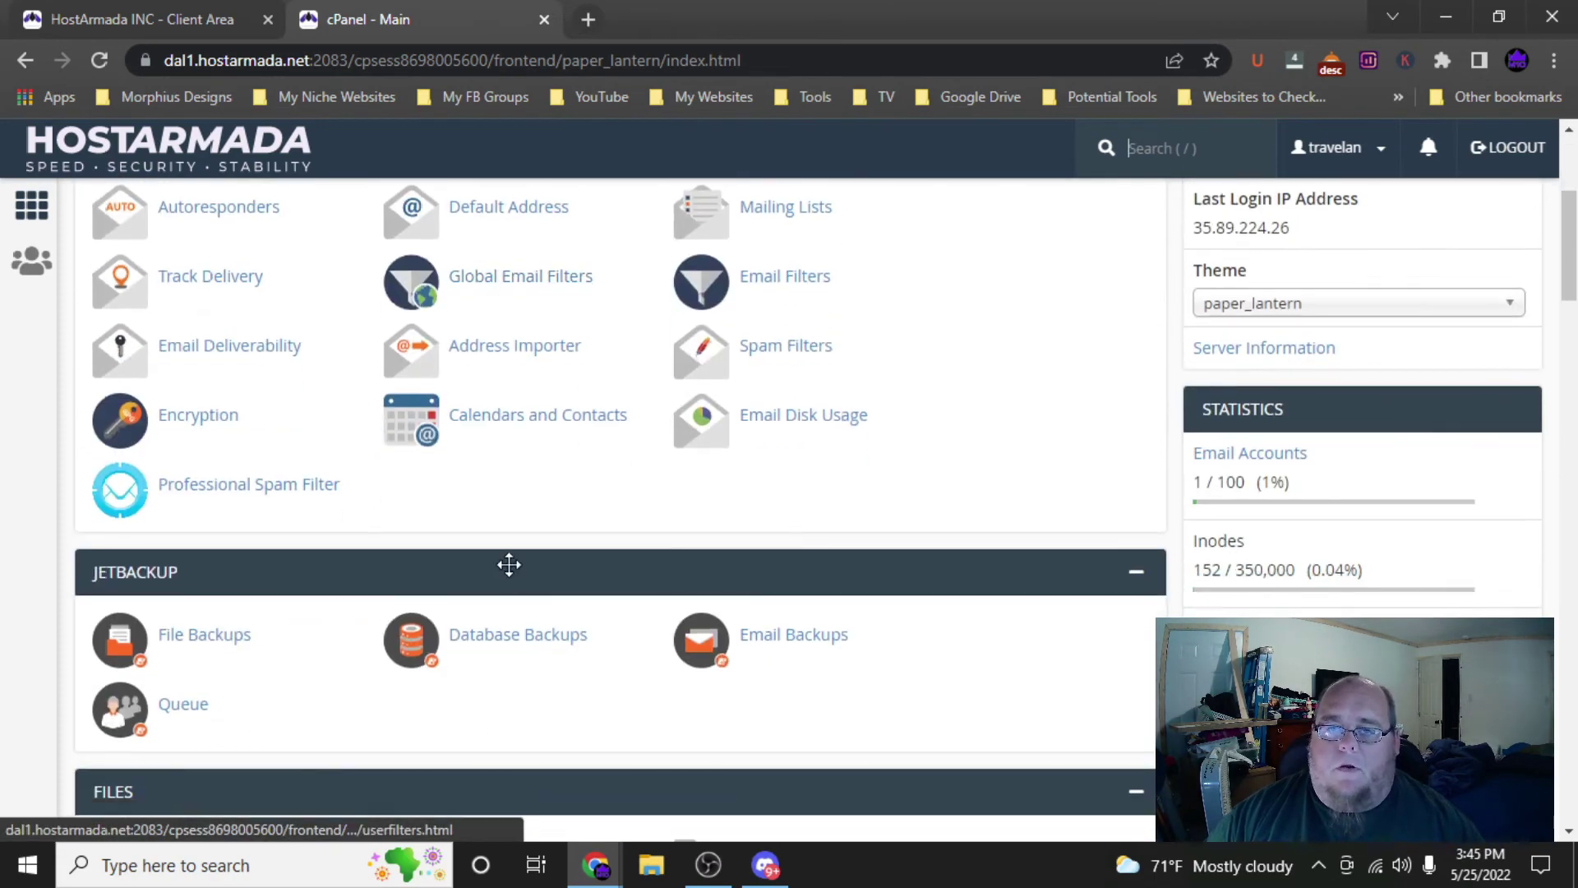
scroll(510, 552, up, 10)
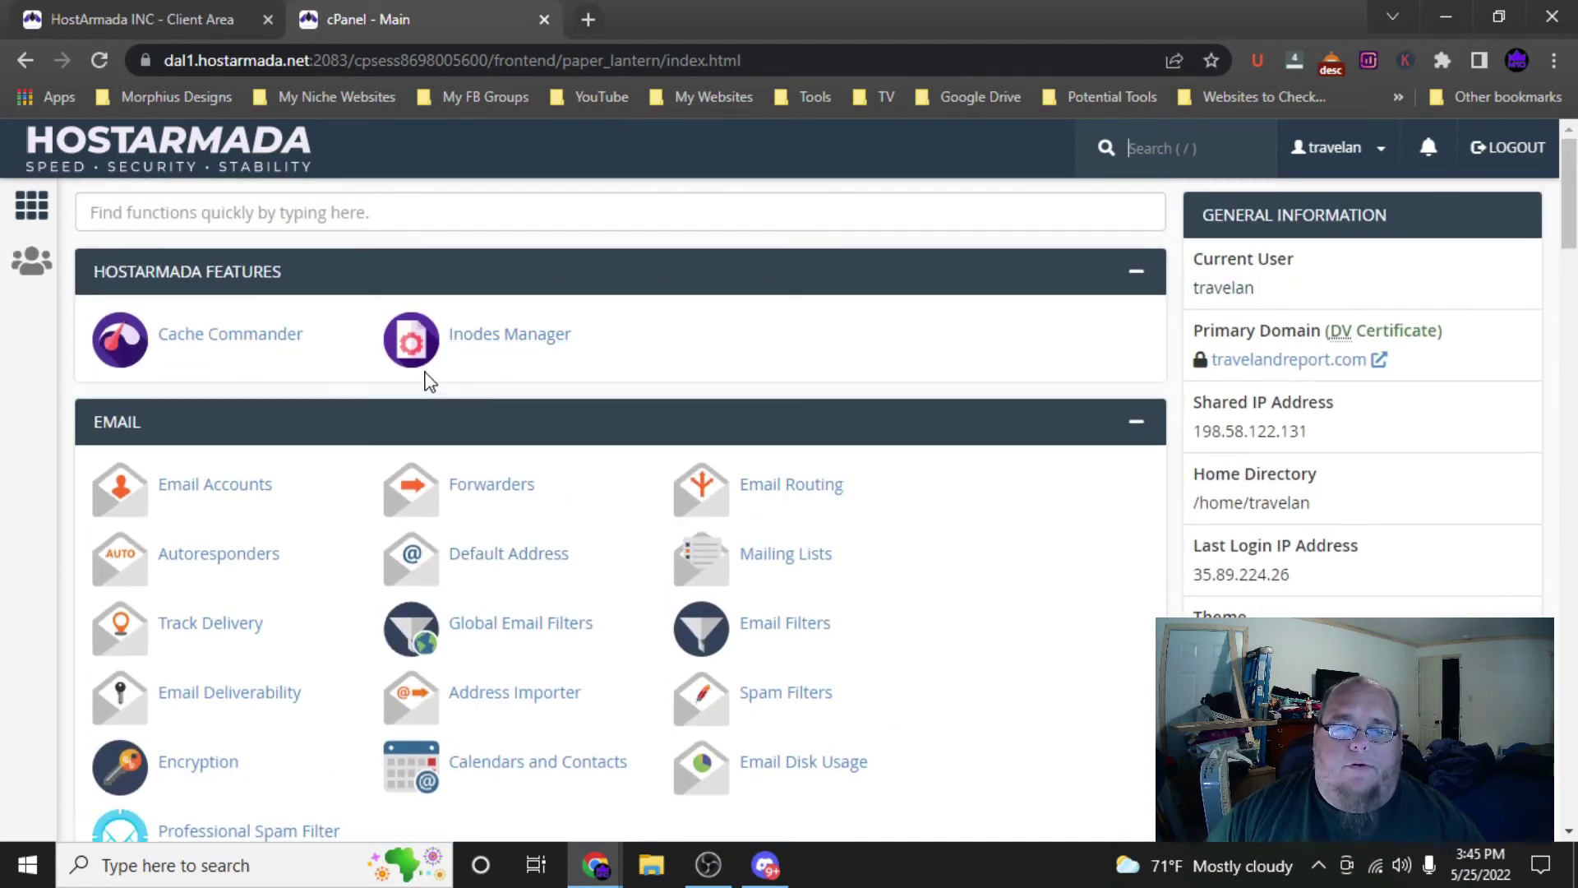
scroll(342, 403, down, 13)
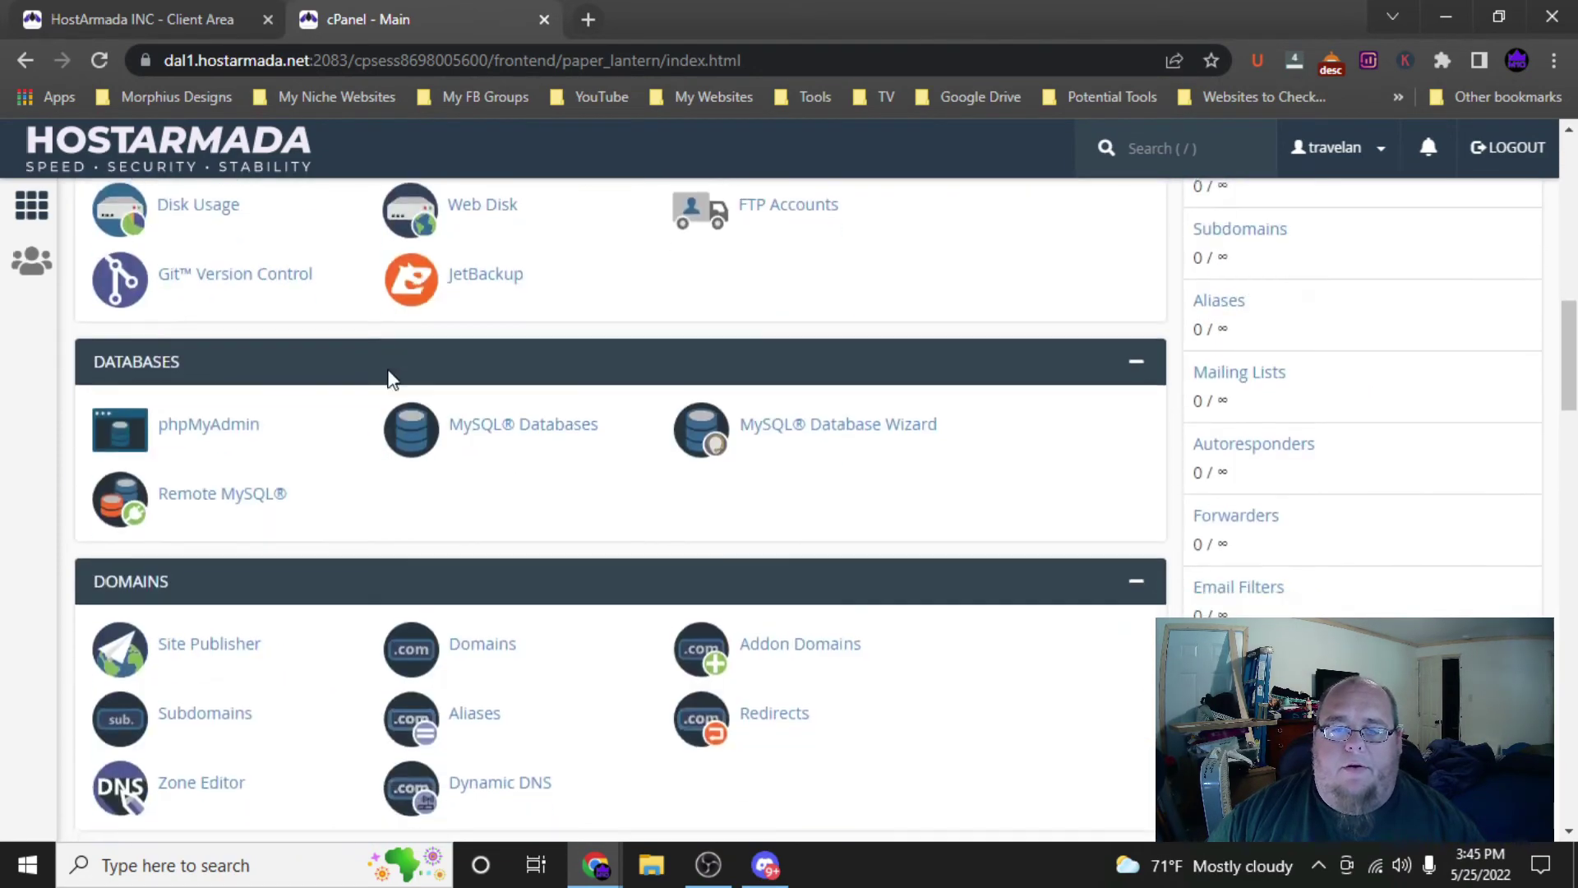
scroll(391, 374, down, 20)
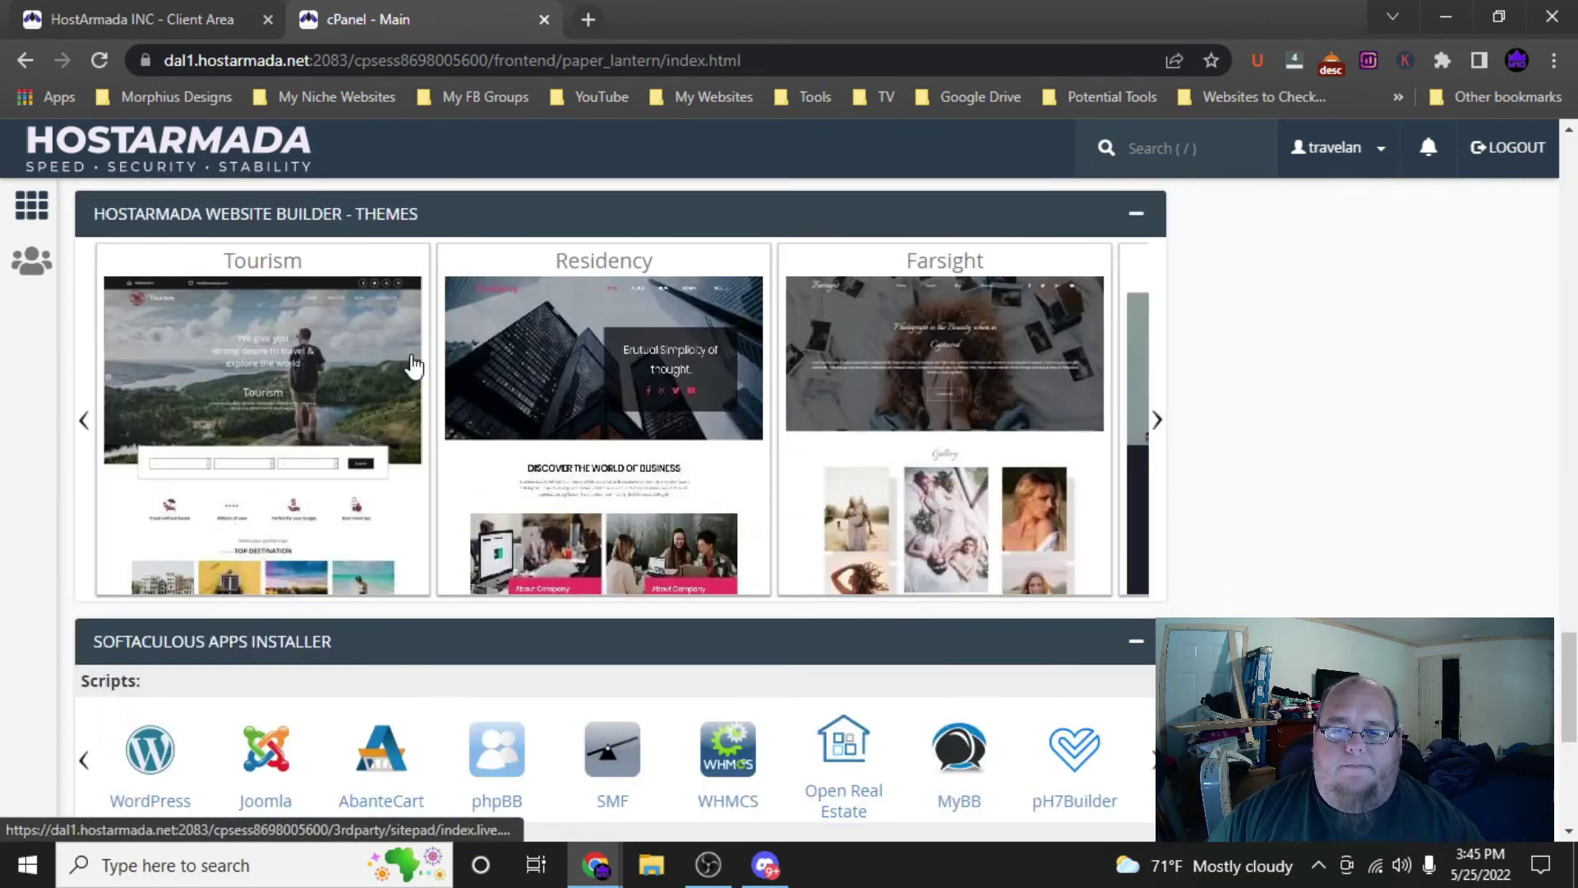
scroll(414, 365, up, 10)
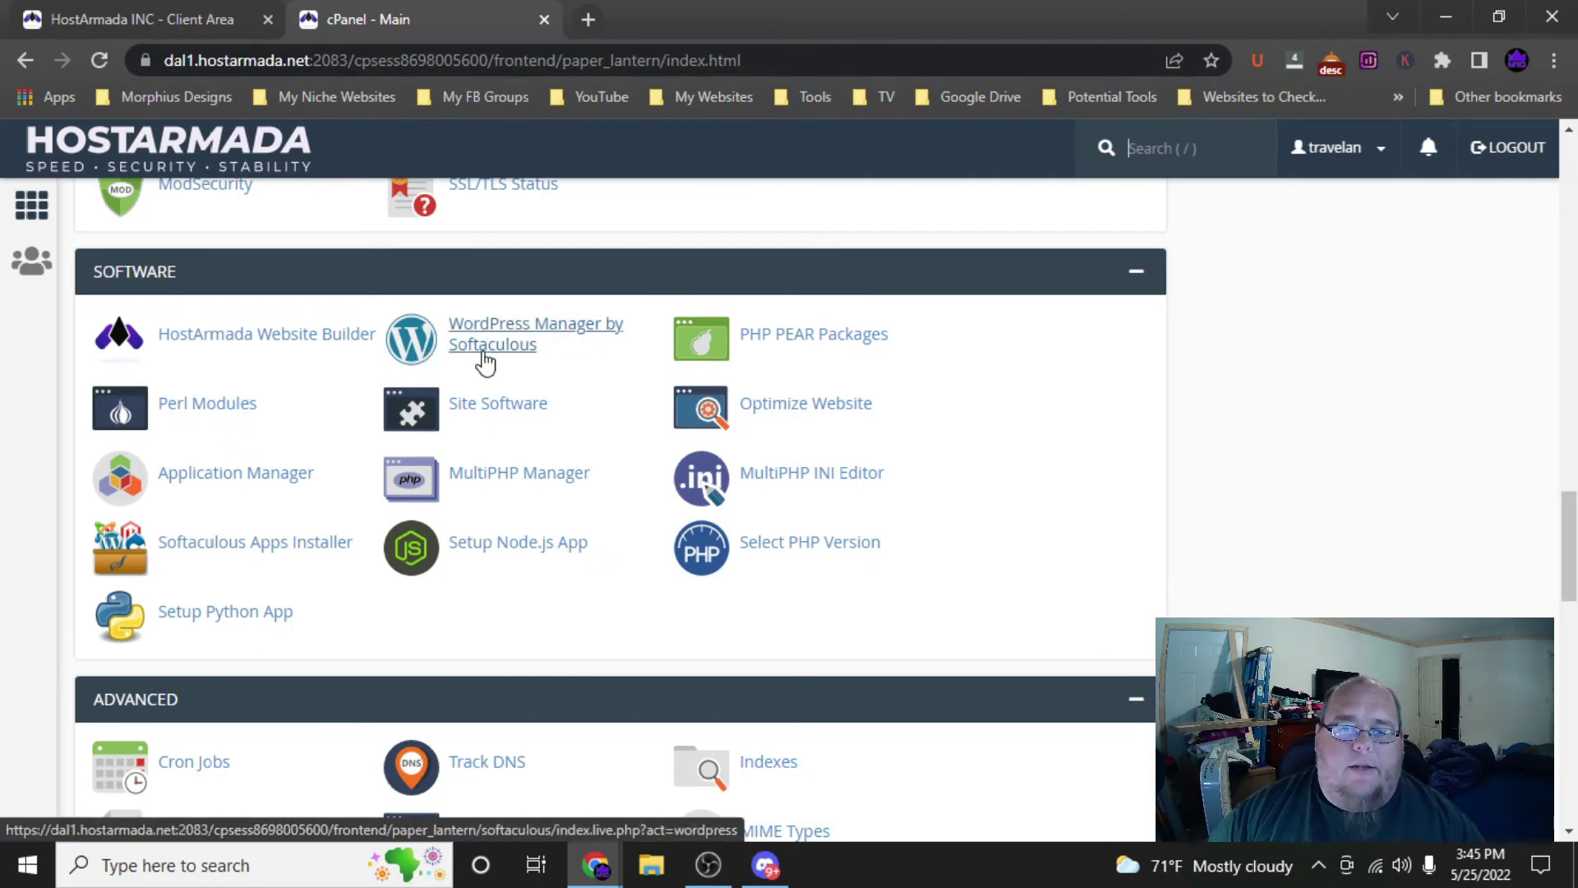
click(492, 336)
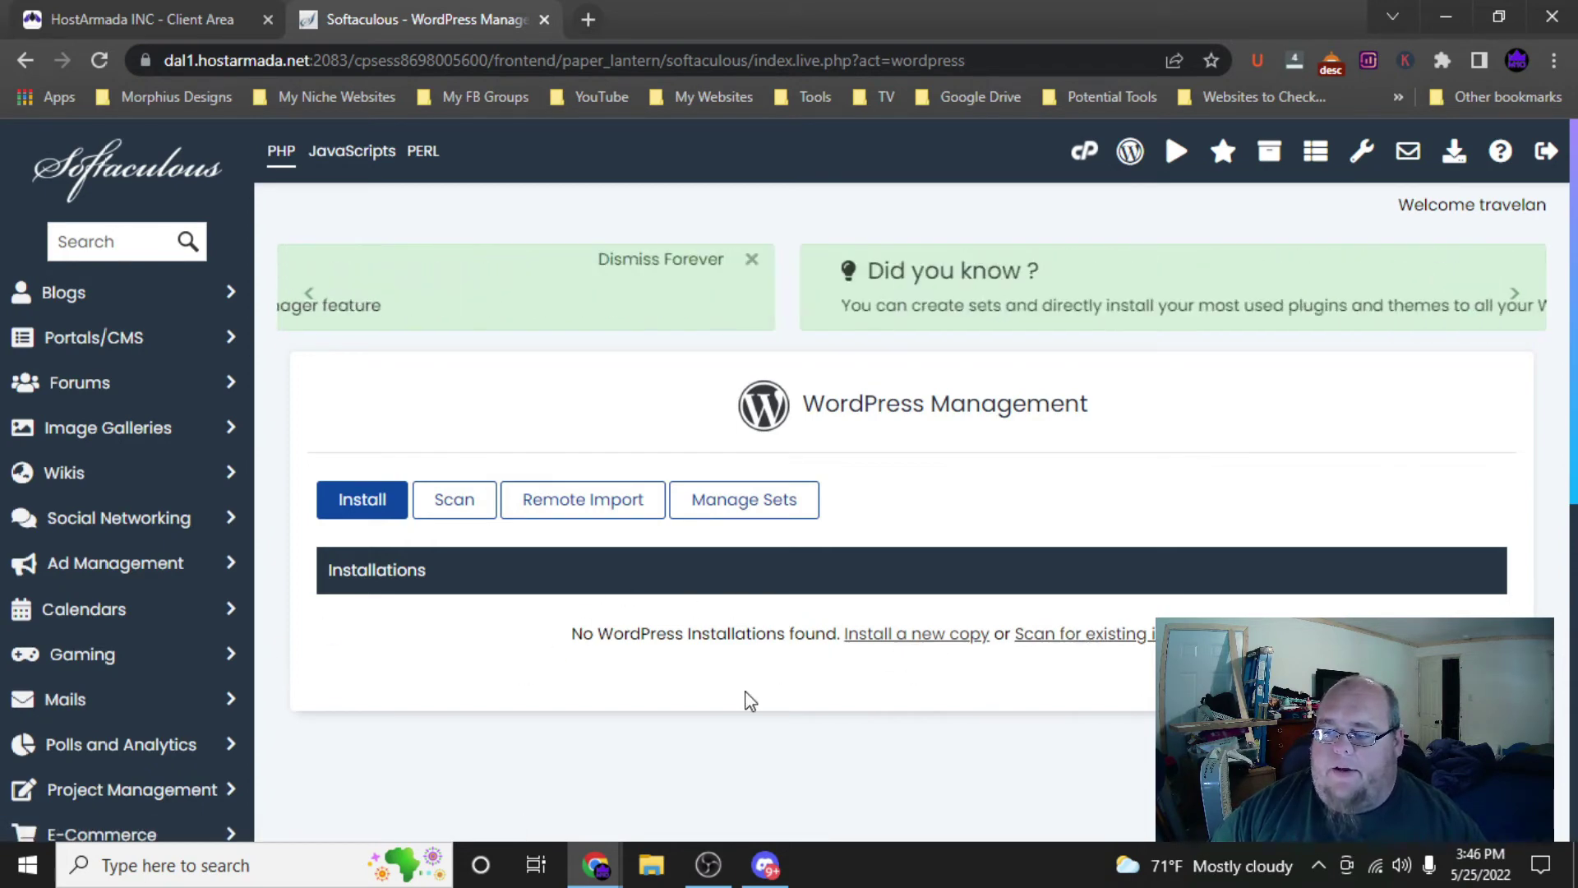
click(366, 503)
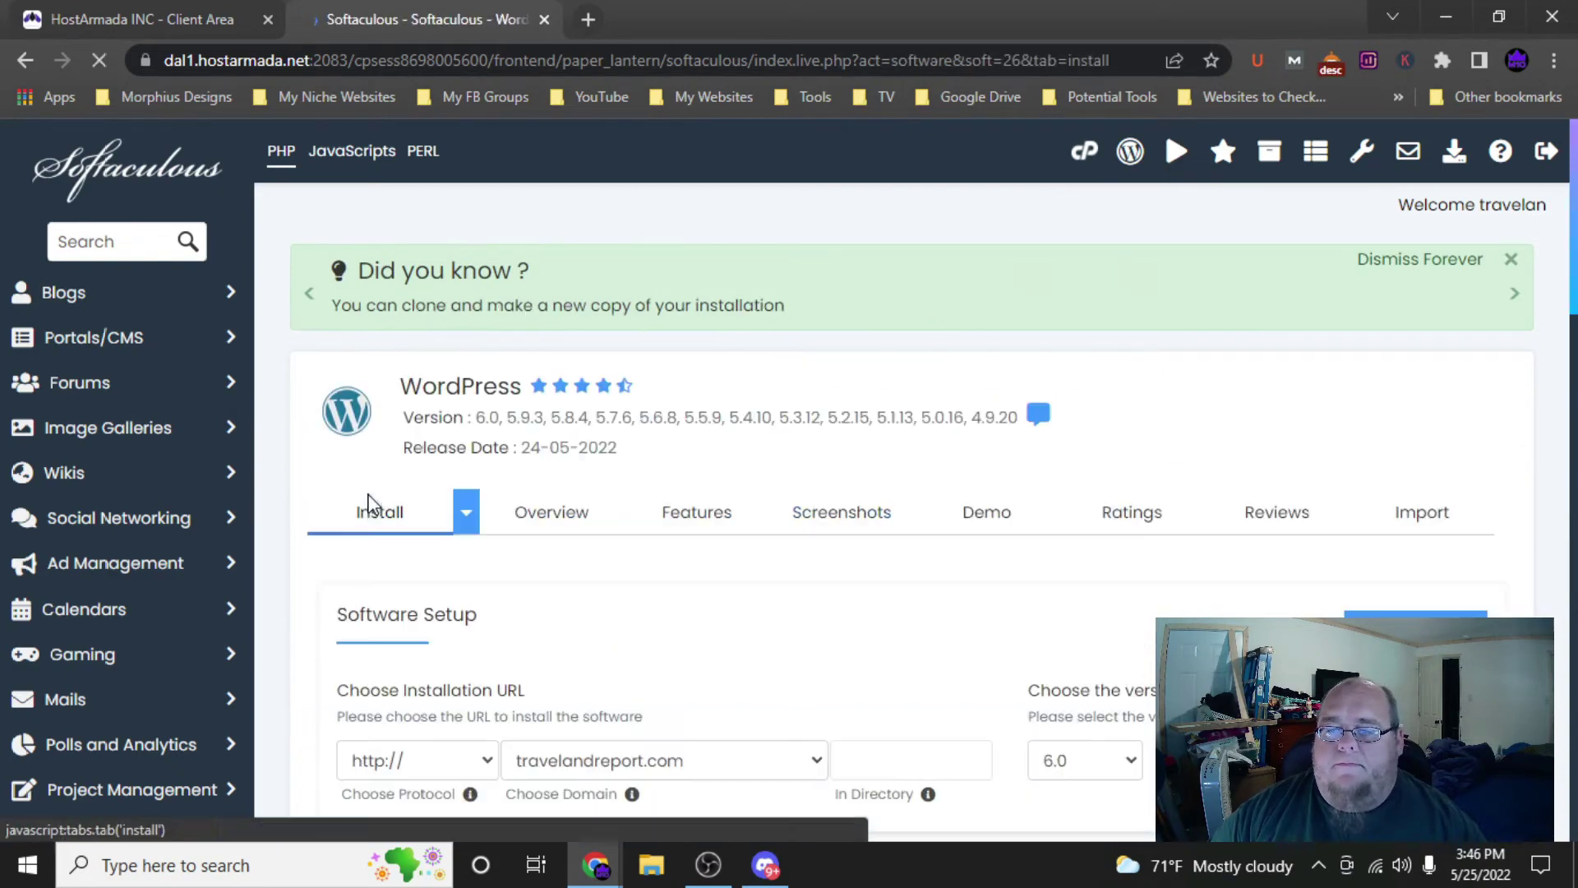
scroll(573, 584, down, 3)
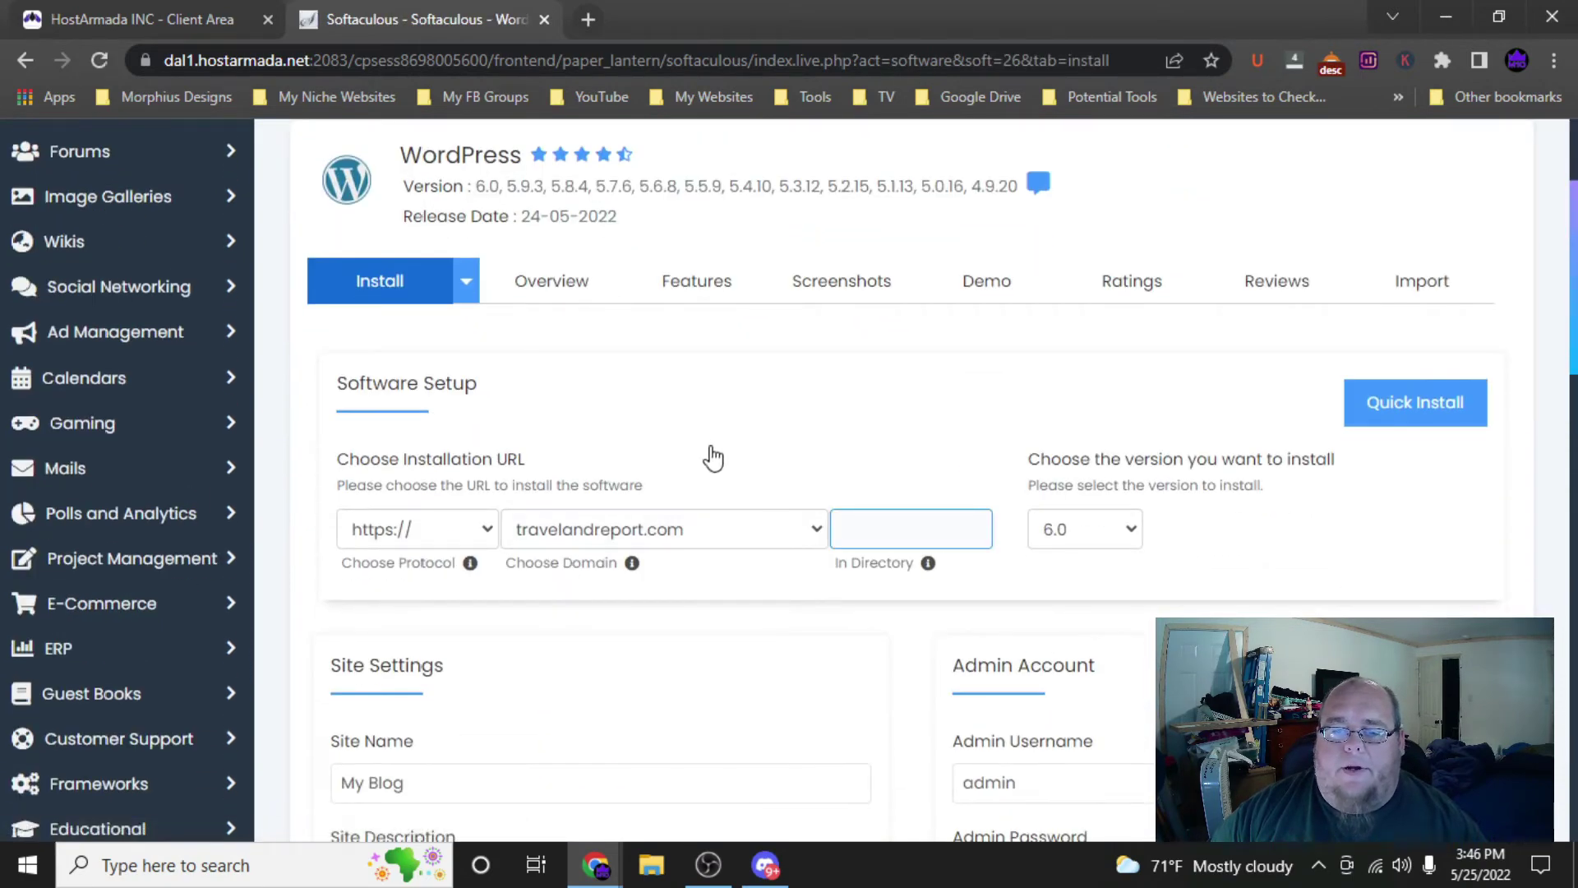
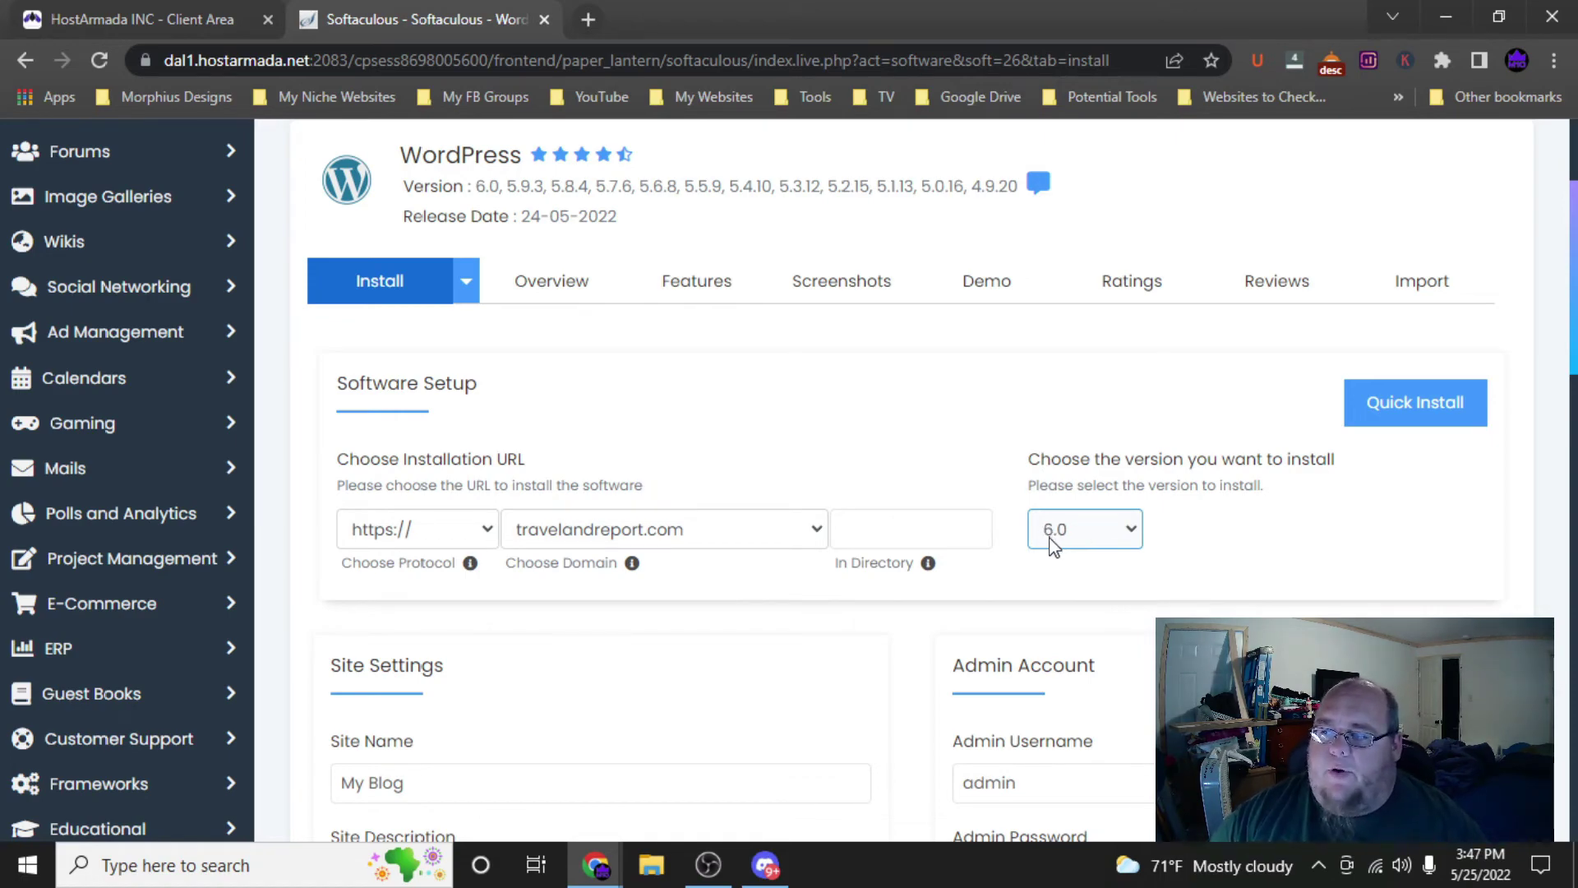
Set the site name to 'Travel and Report' and the site description to 'Blog'.
scroll(954, 617, down, 6)
click(412, 319)
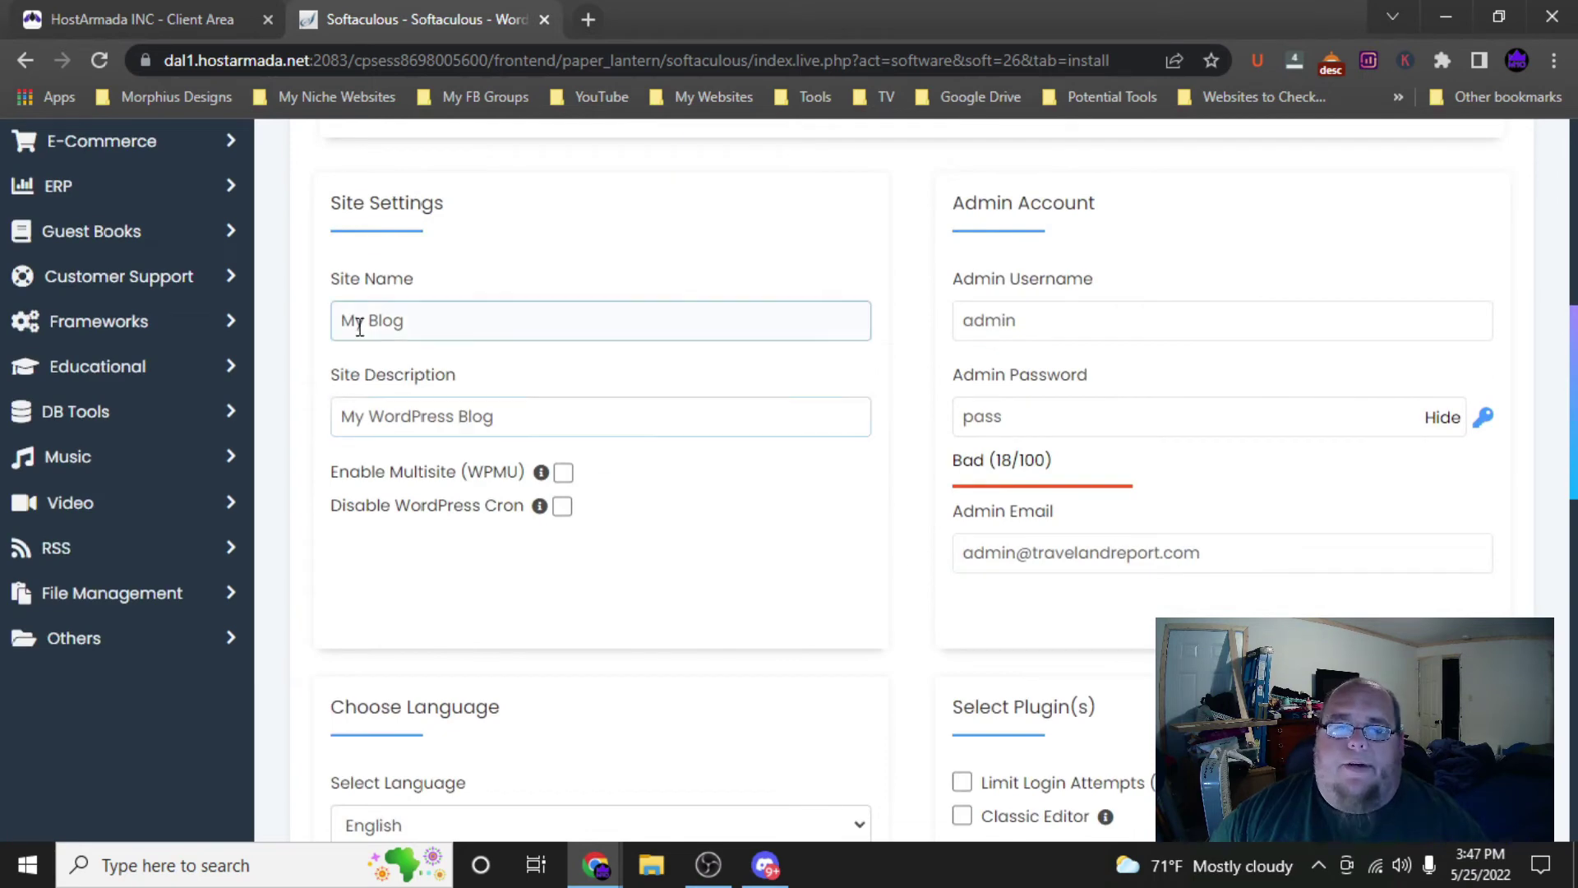
drag(412, 319, 340, 319)
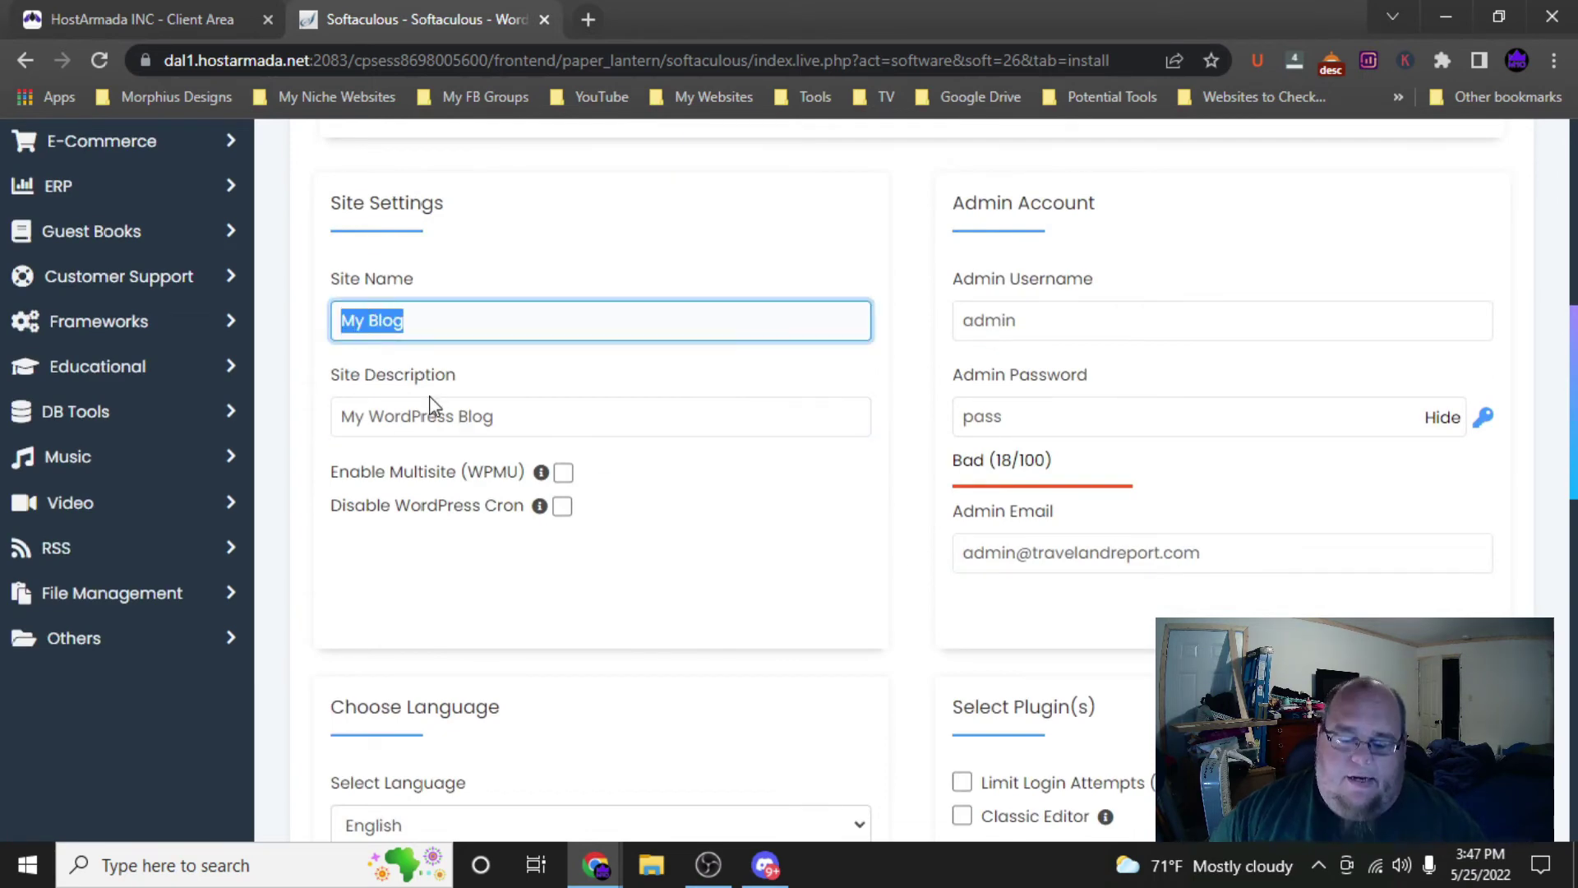
text(Travel)
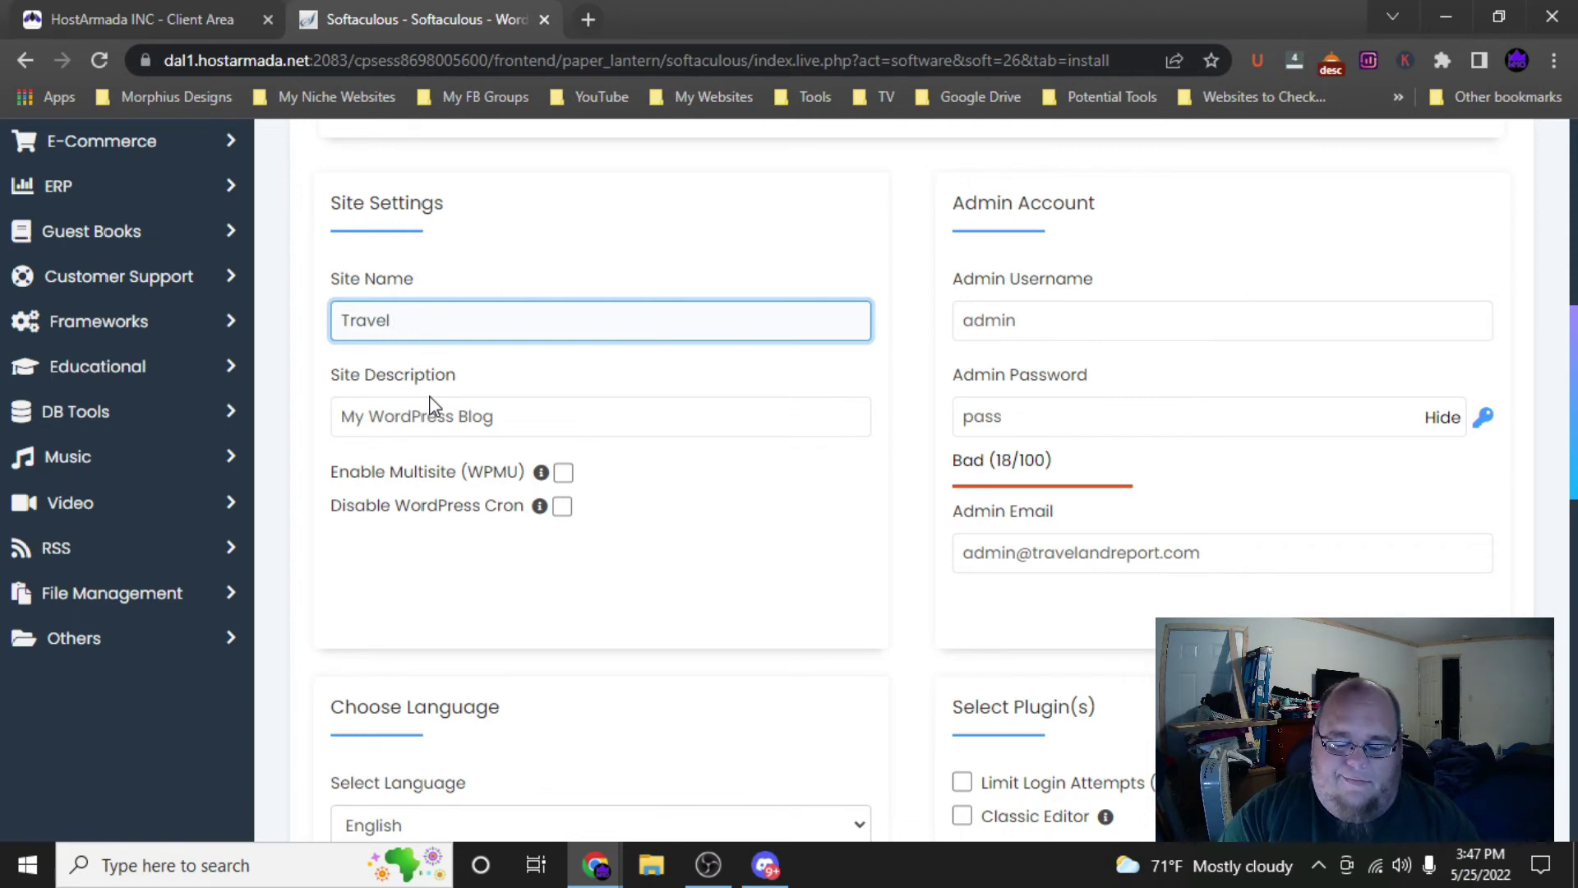
text( and Report)
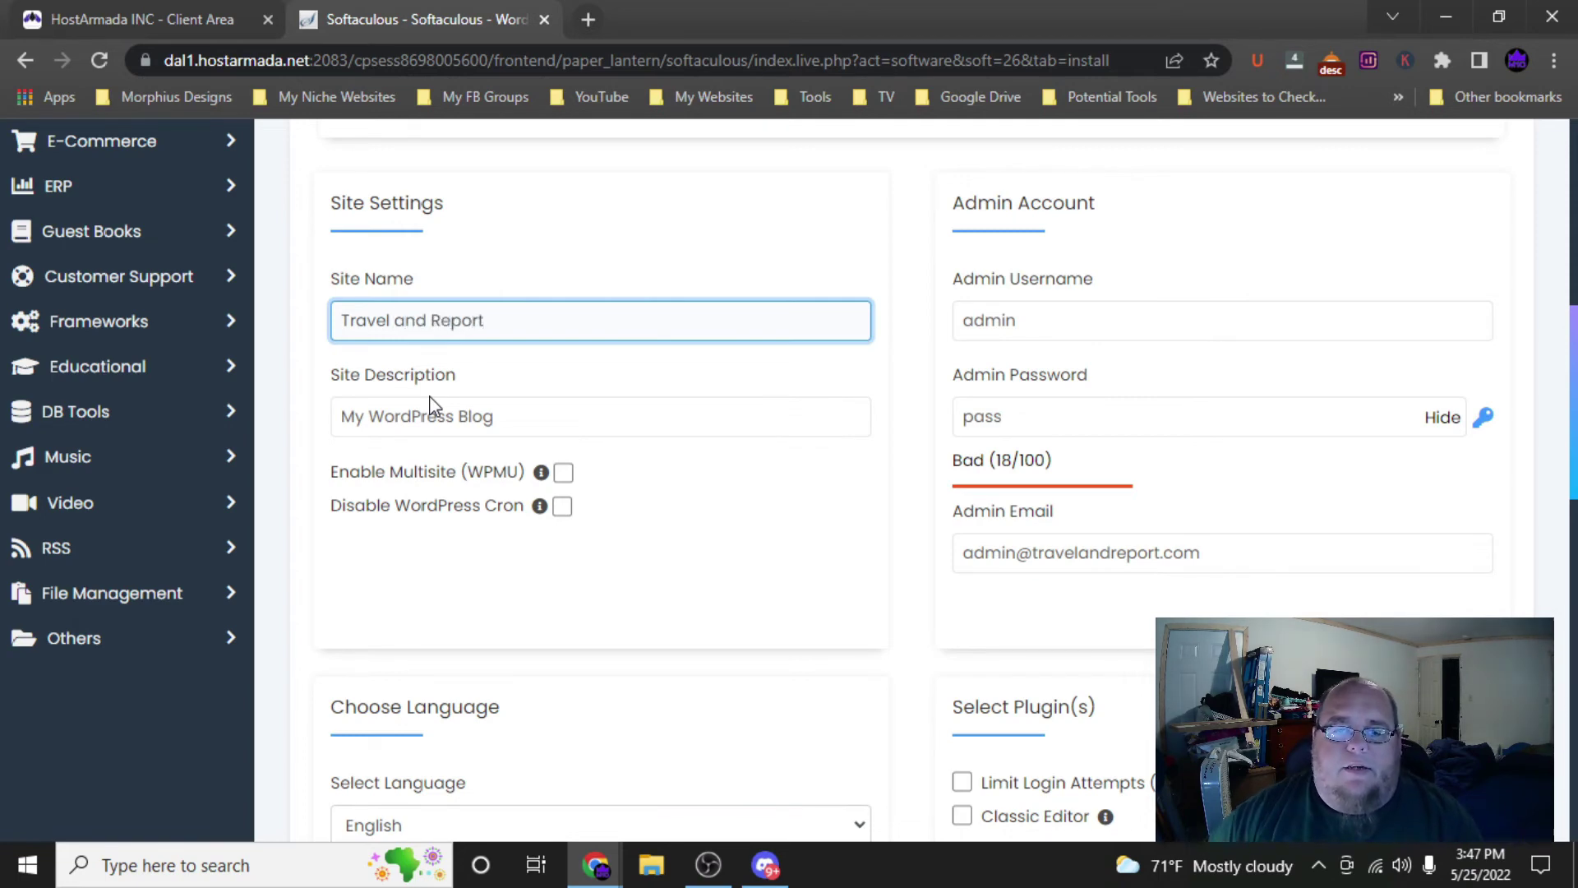
drag(535, 411, 247, 448)
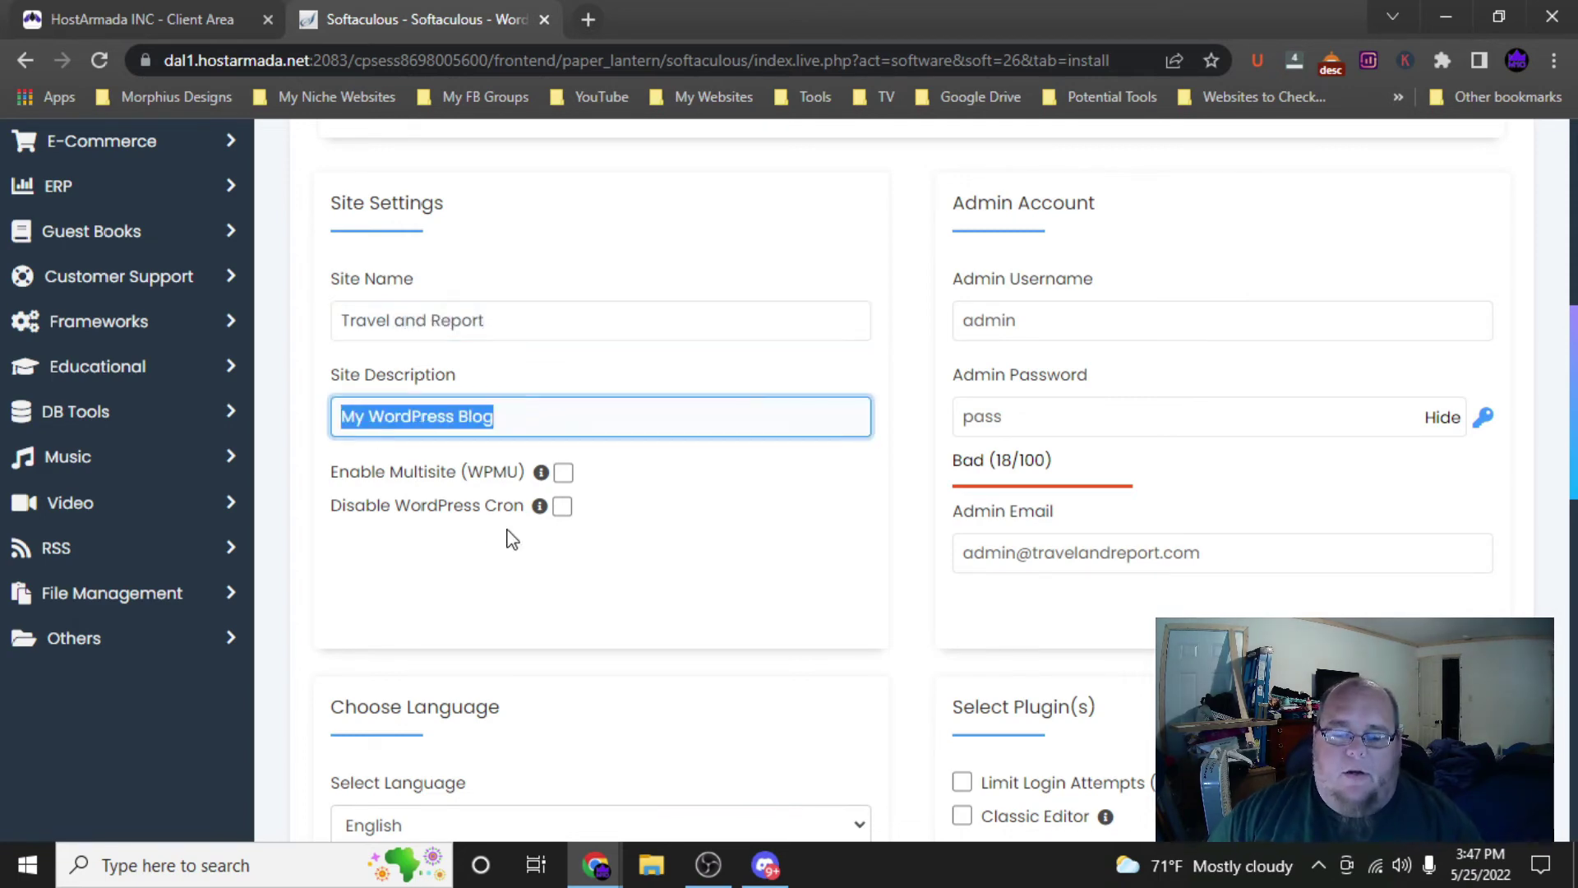
text(Blog)
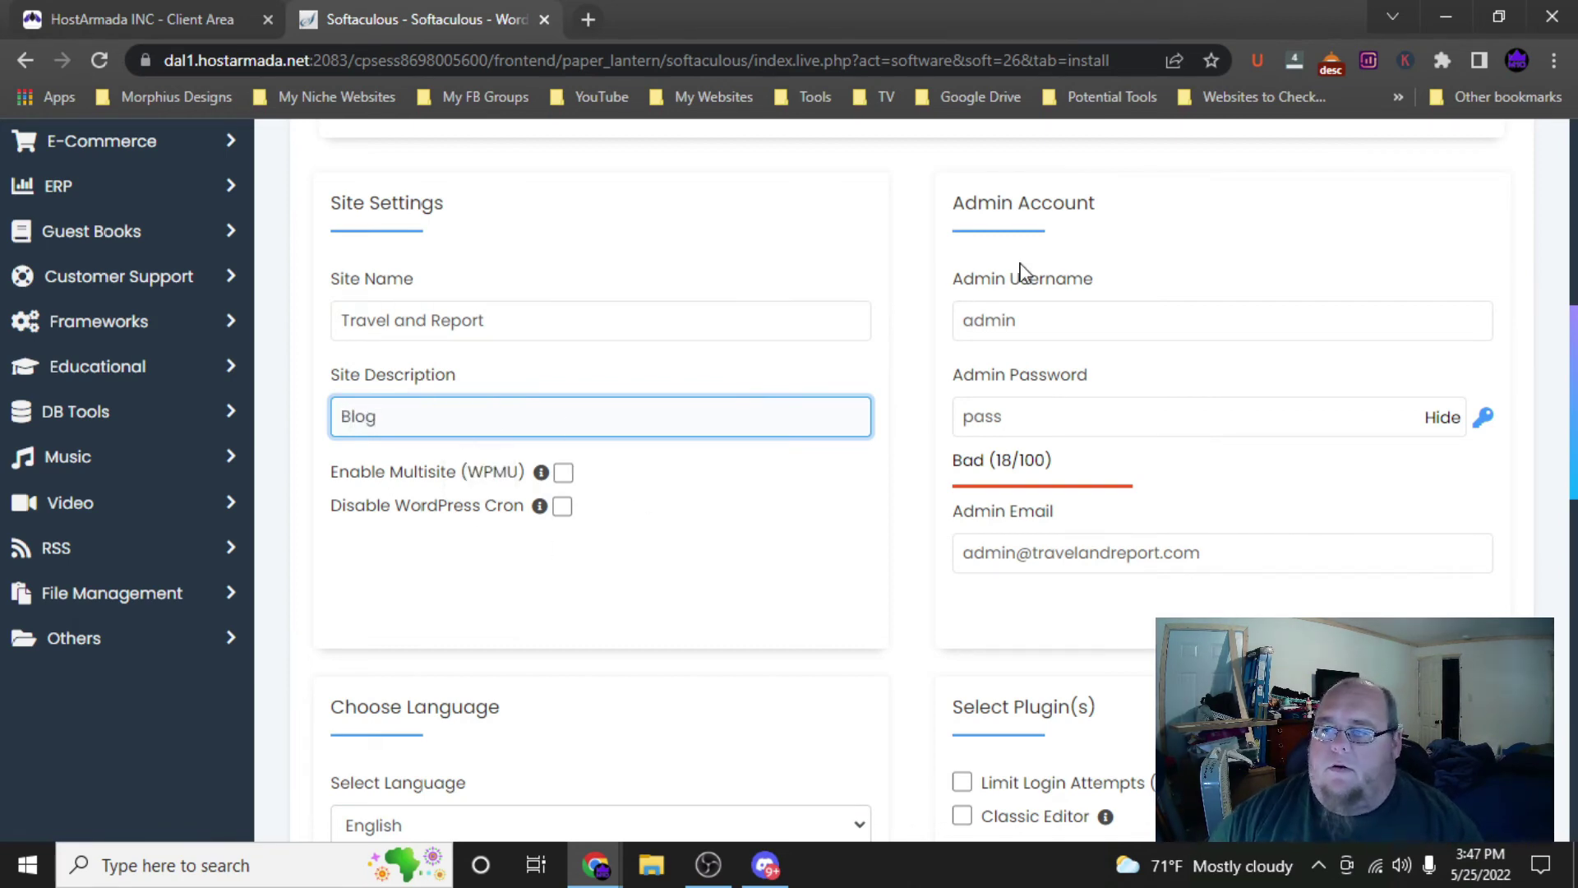
Replace the default admin email with the site owner's own e-mail address.
double_click(1036, 320)
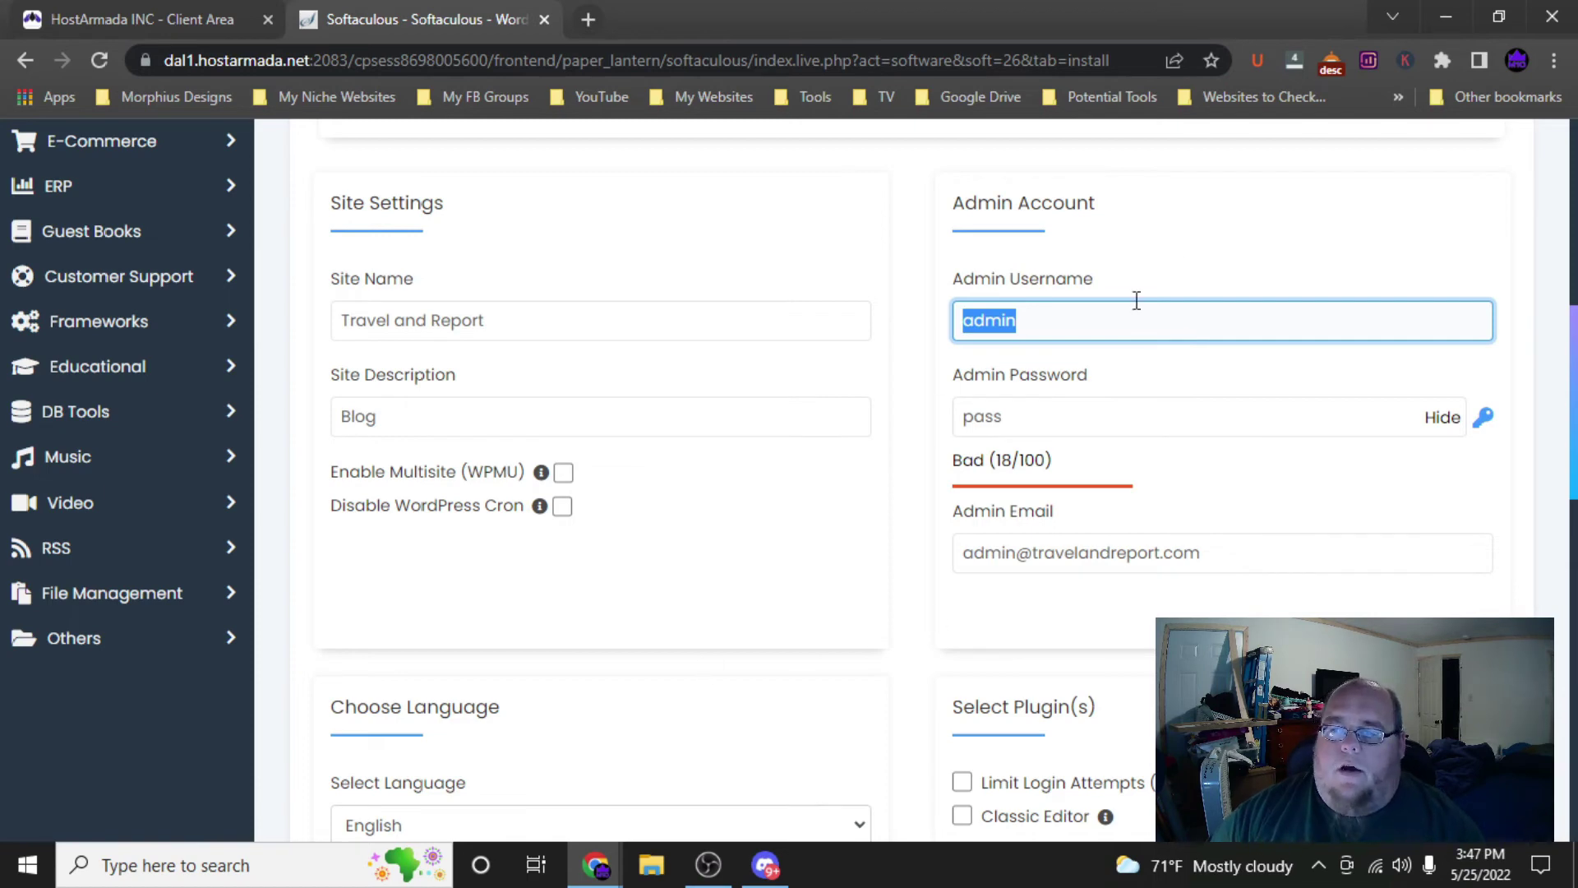
scroll(706, 566, down, 7)
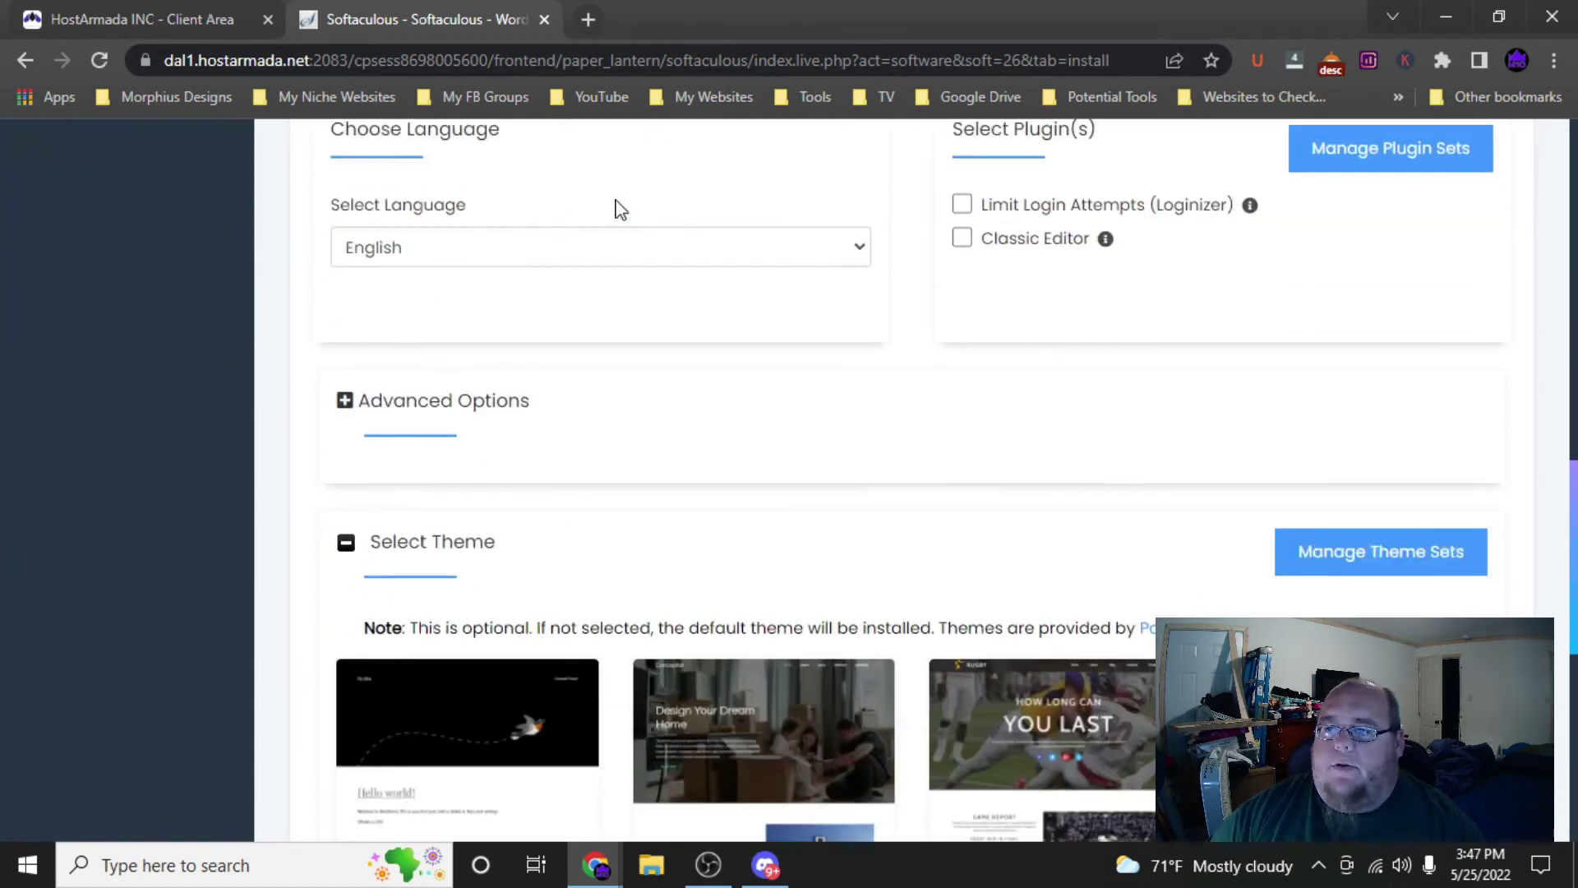
scroll(627, 366, down, 1)
scroll(652, 359, up, 4)
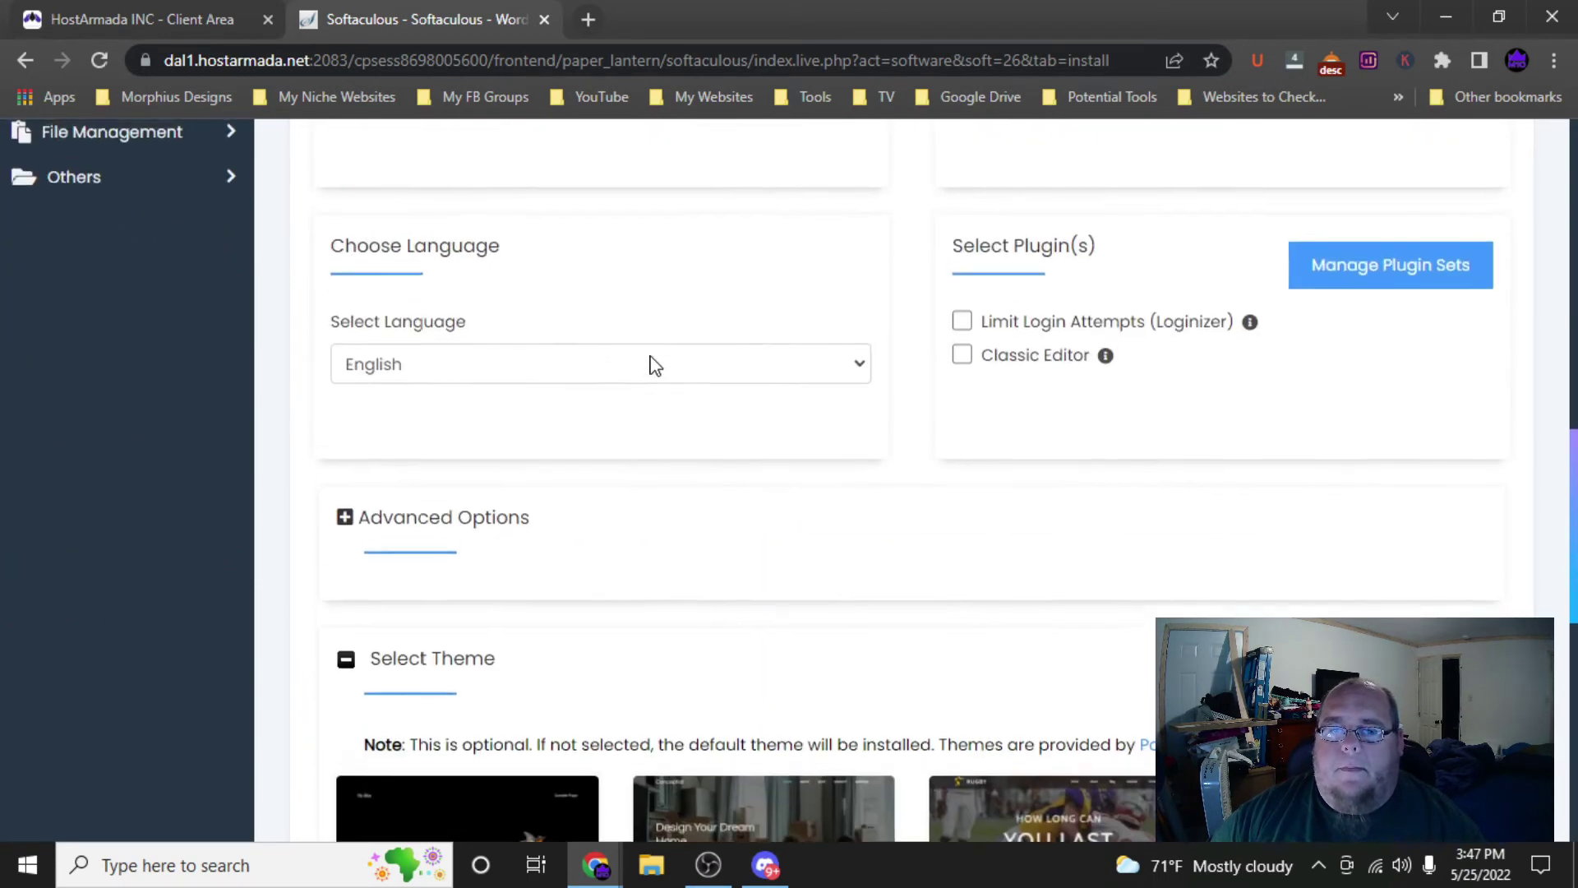
scroll(494, 402, up, 3)
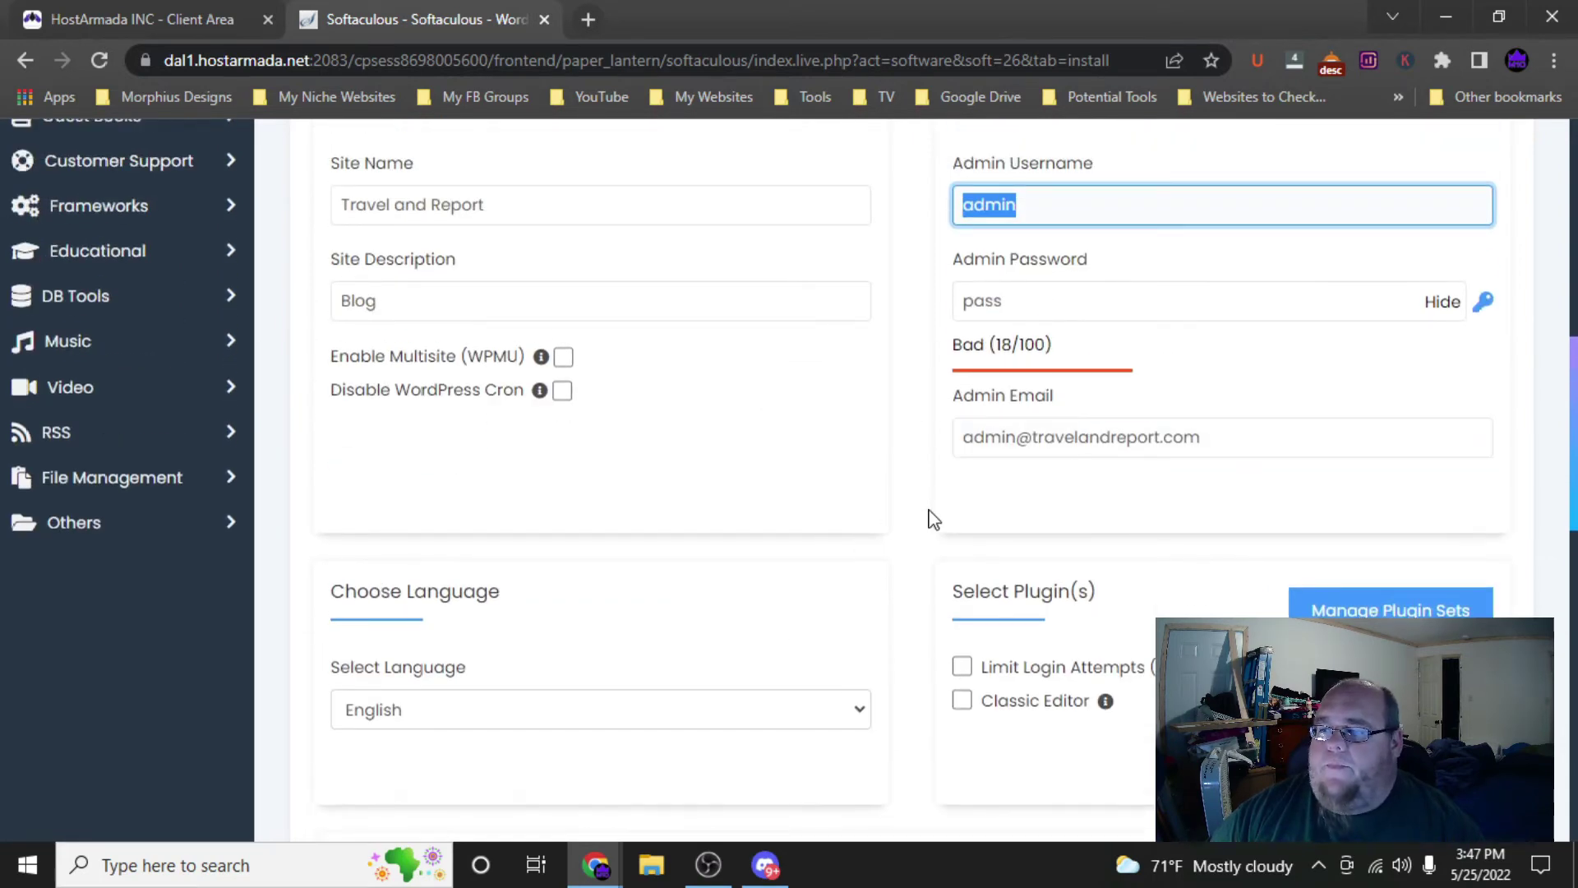
drag(1254, 446, 961, 504)
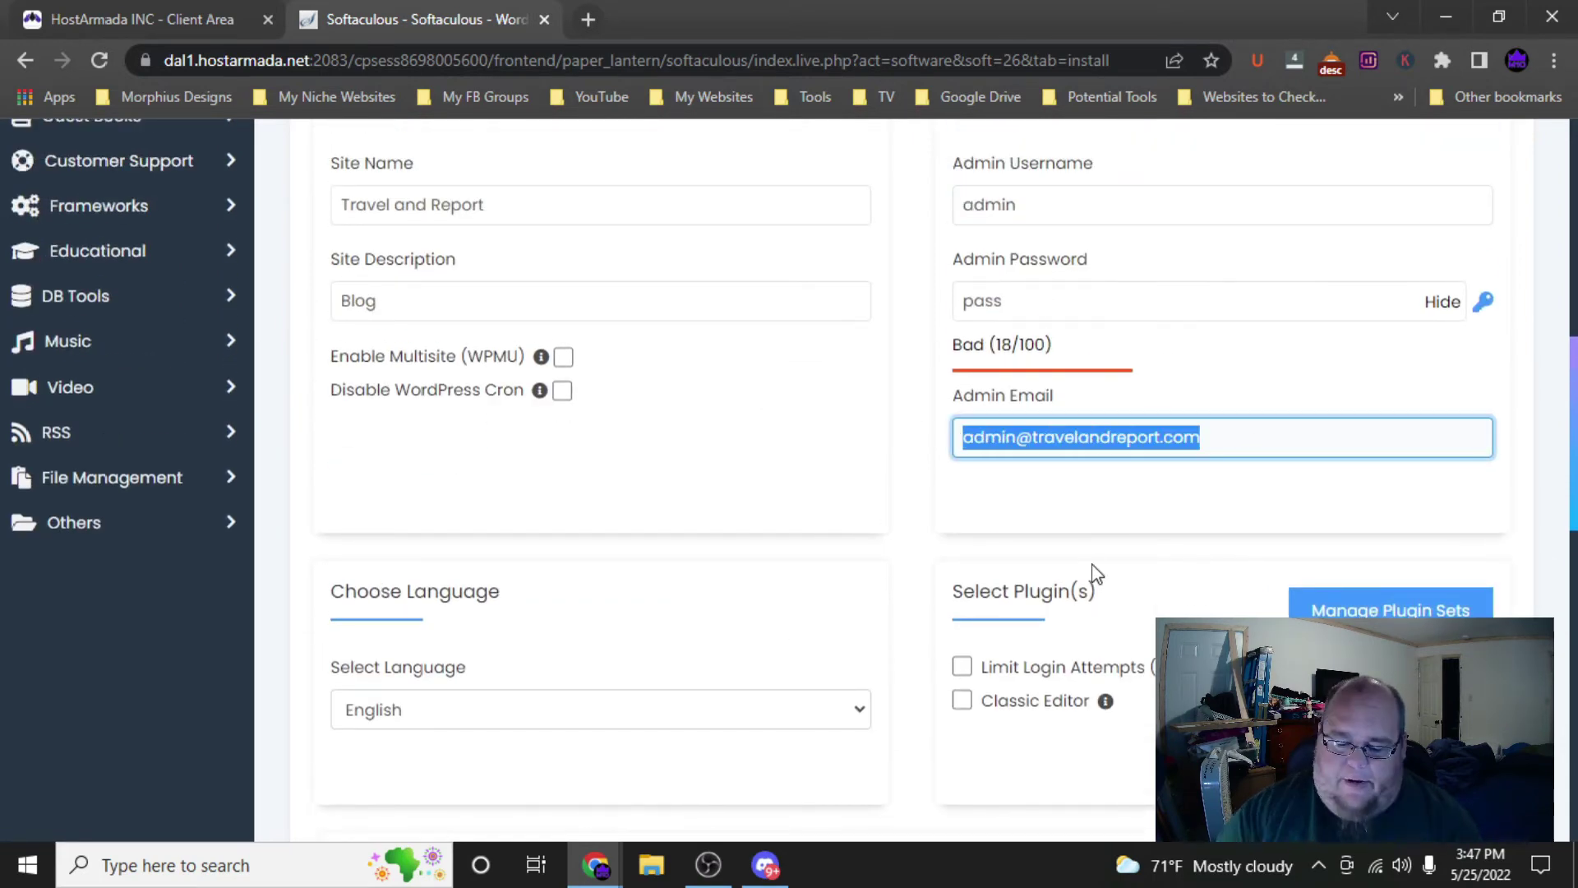
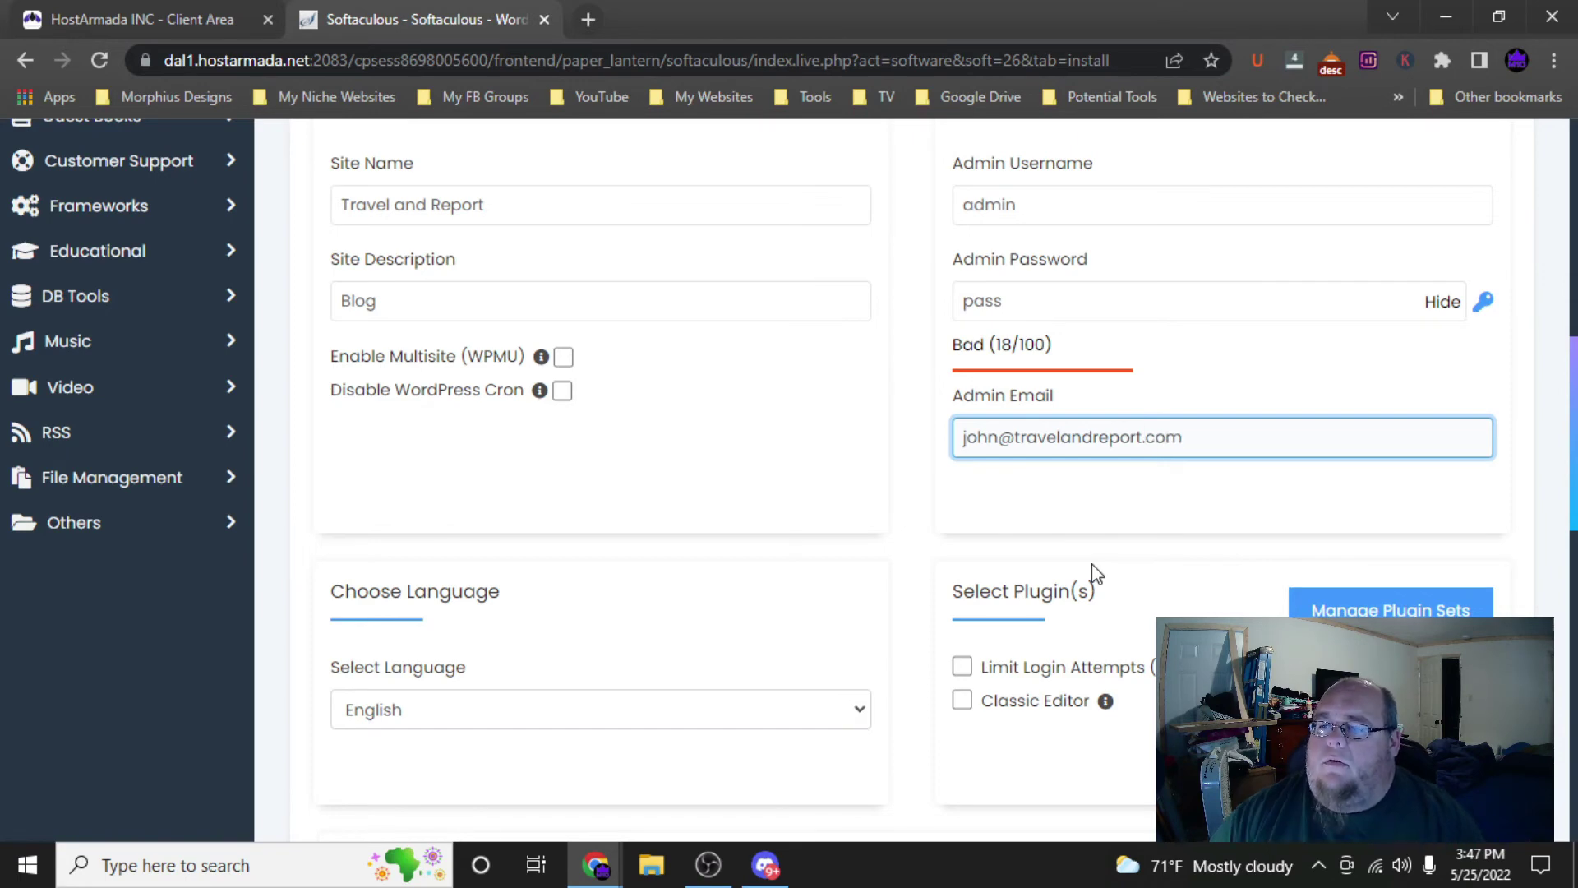
scroll(1109, 367, up, 1)
scroll(1109, 367, up, 1)
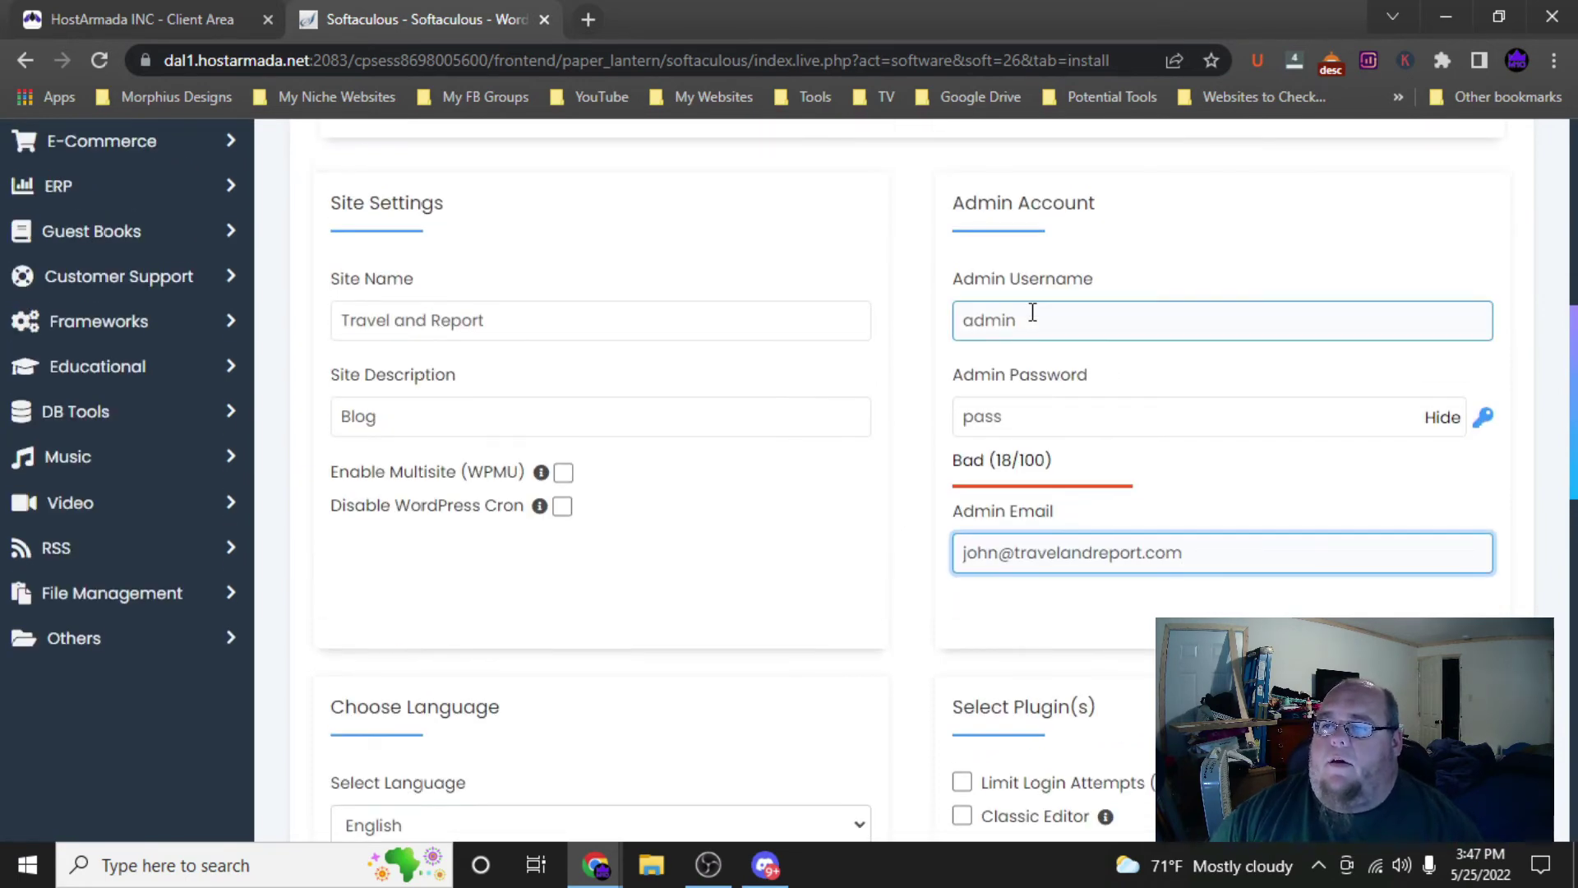
Enter a new admin password rated Strong (98/100), then review the form down to Install.
click(1032, 314)
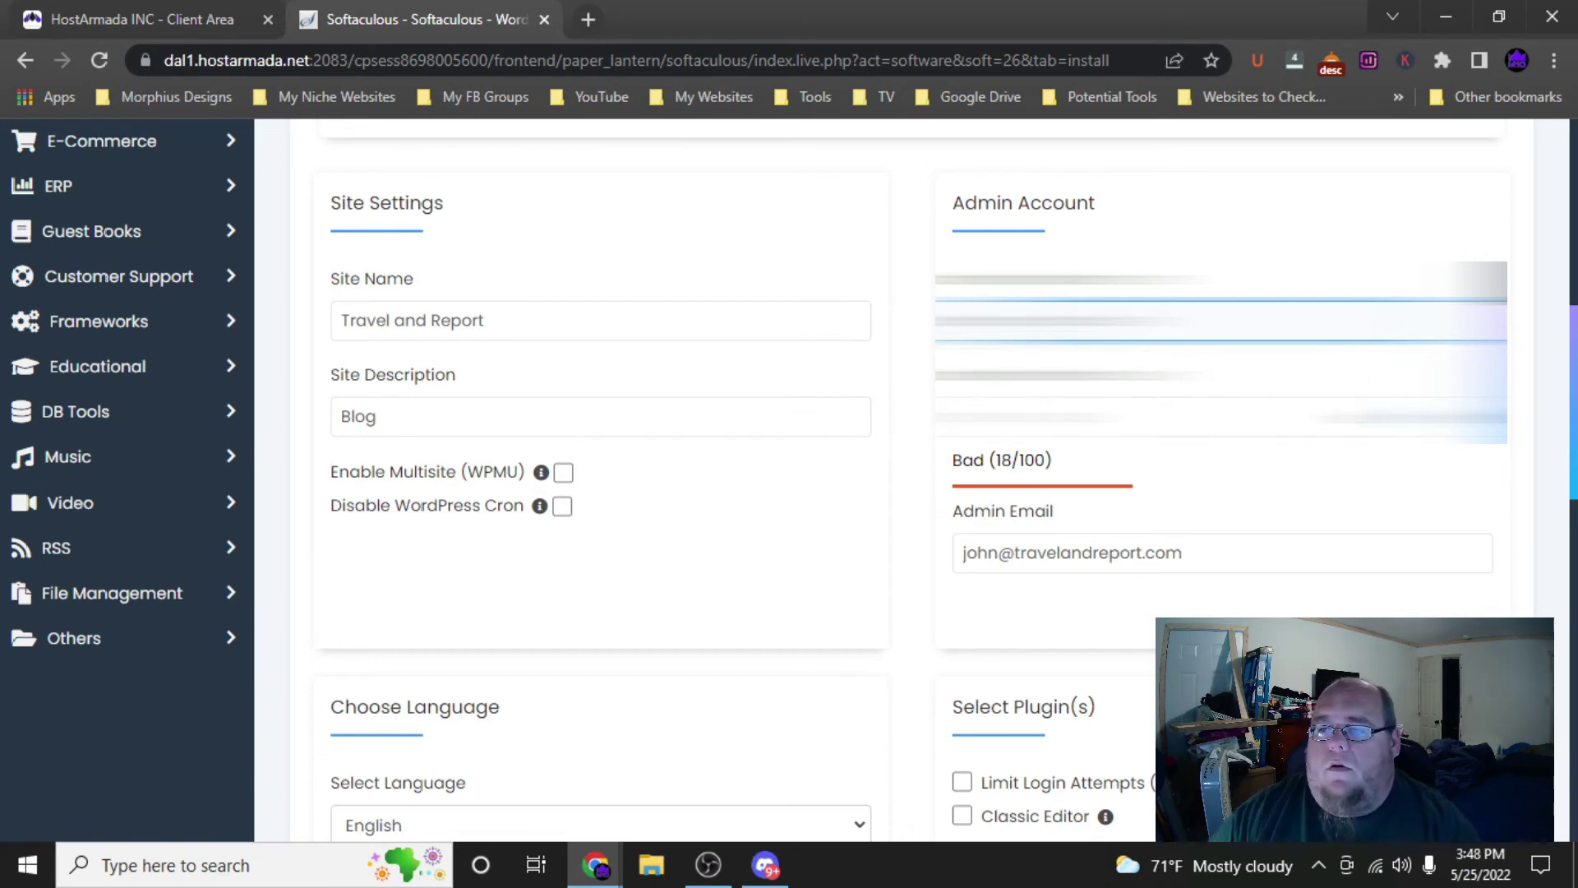
drag(1013, 418, 959, 437)
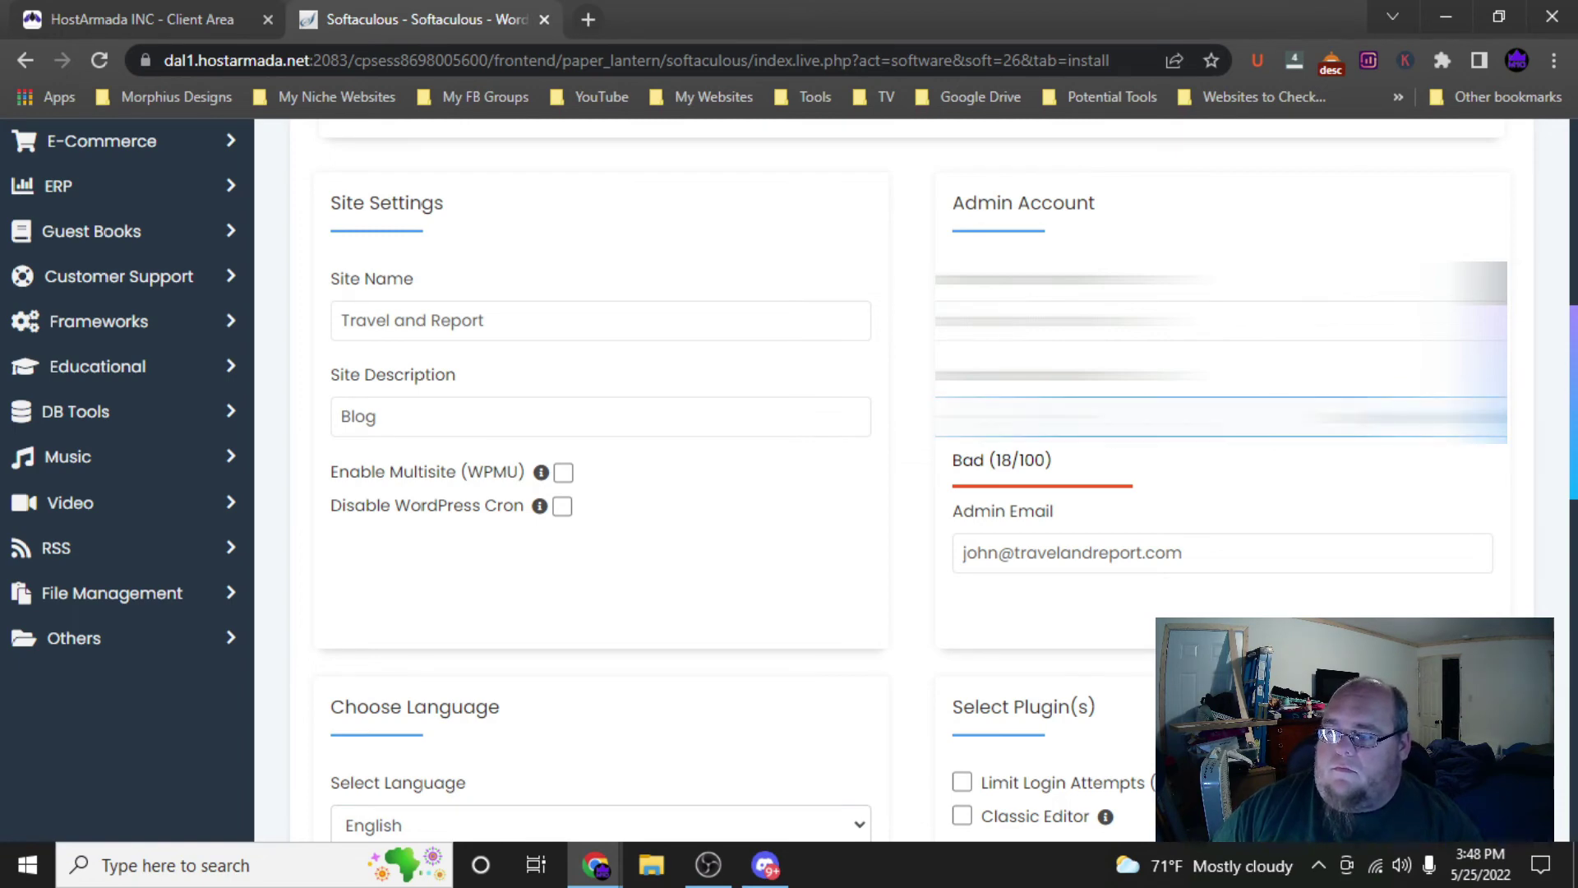
text(p)
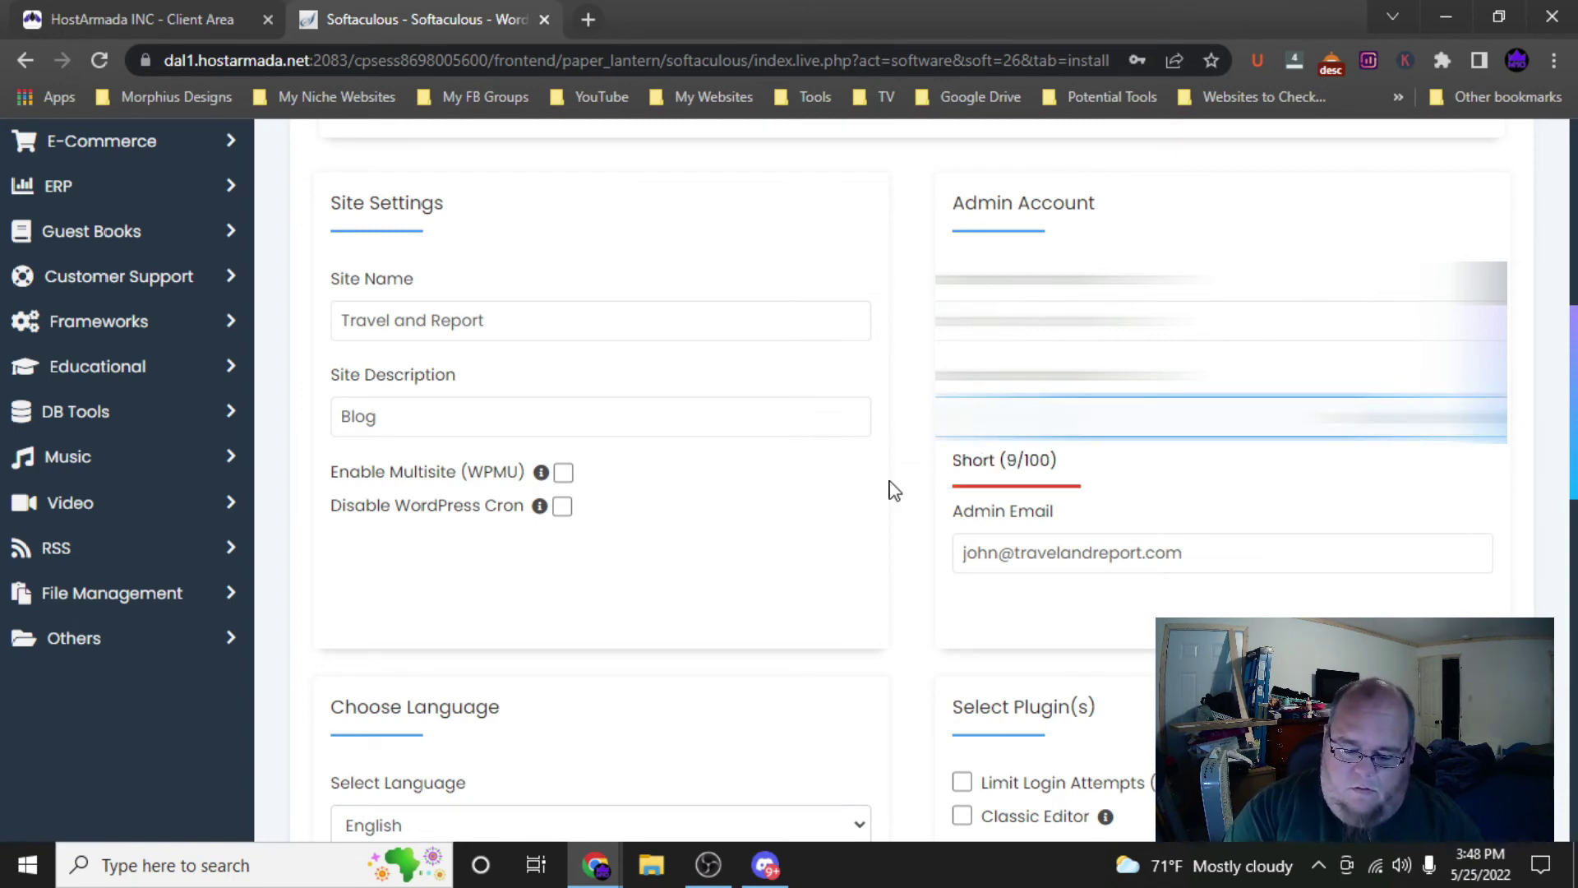
text(*******)
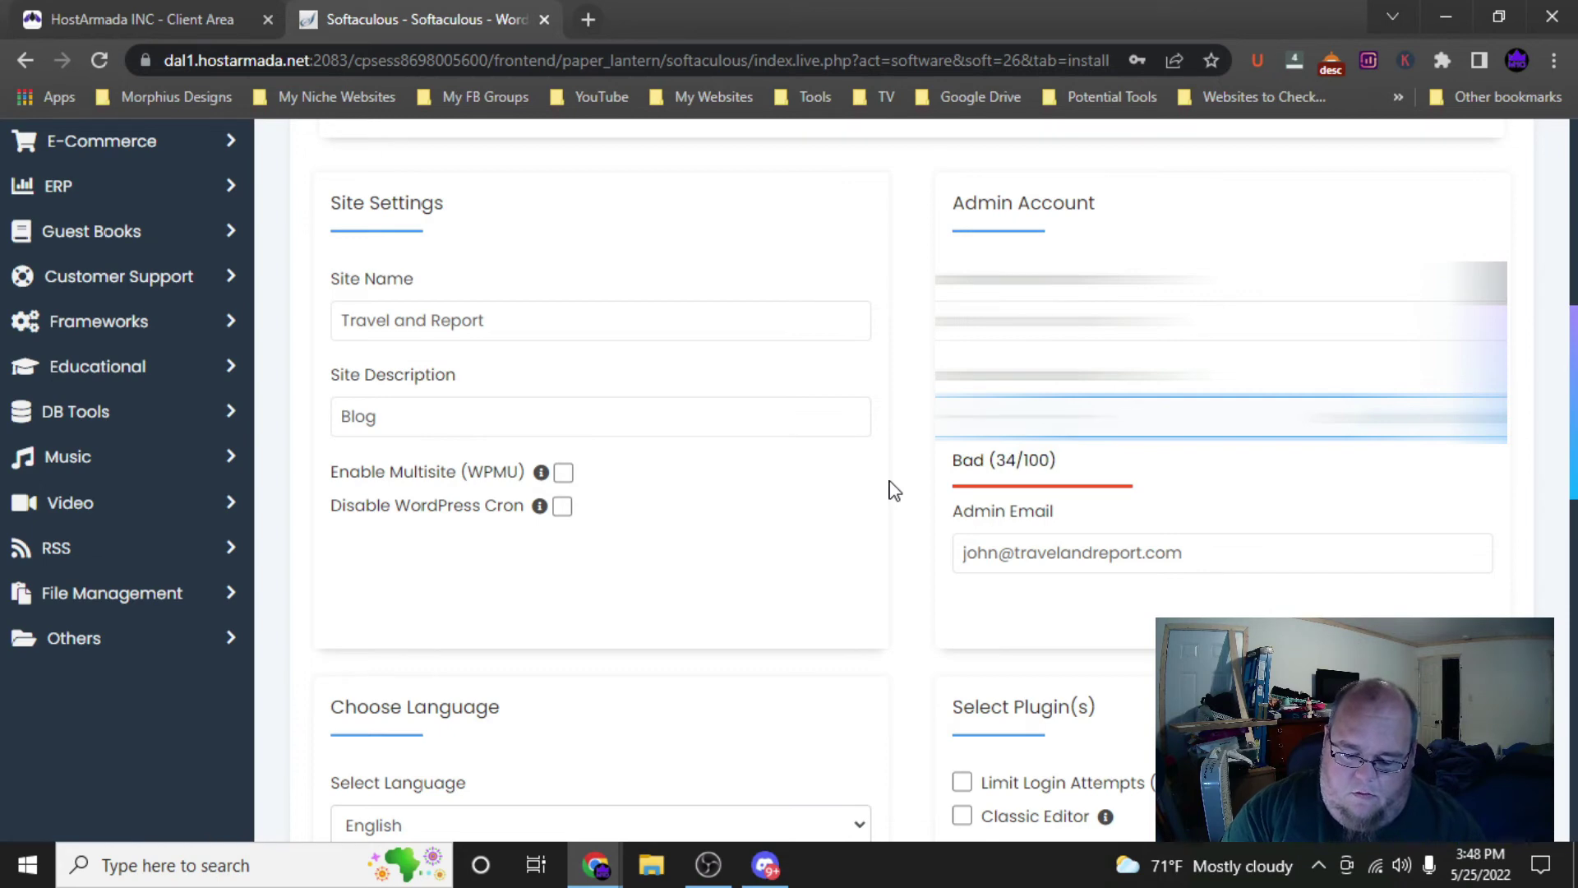
text(****)
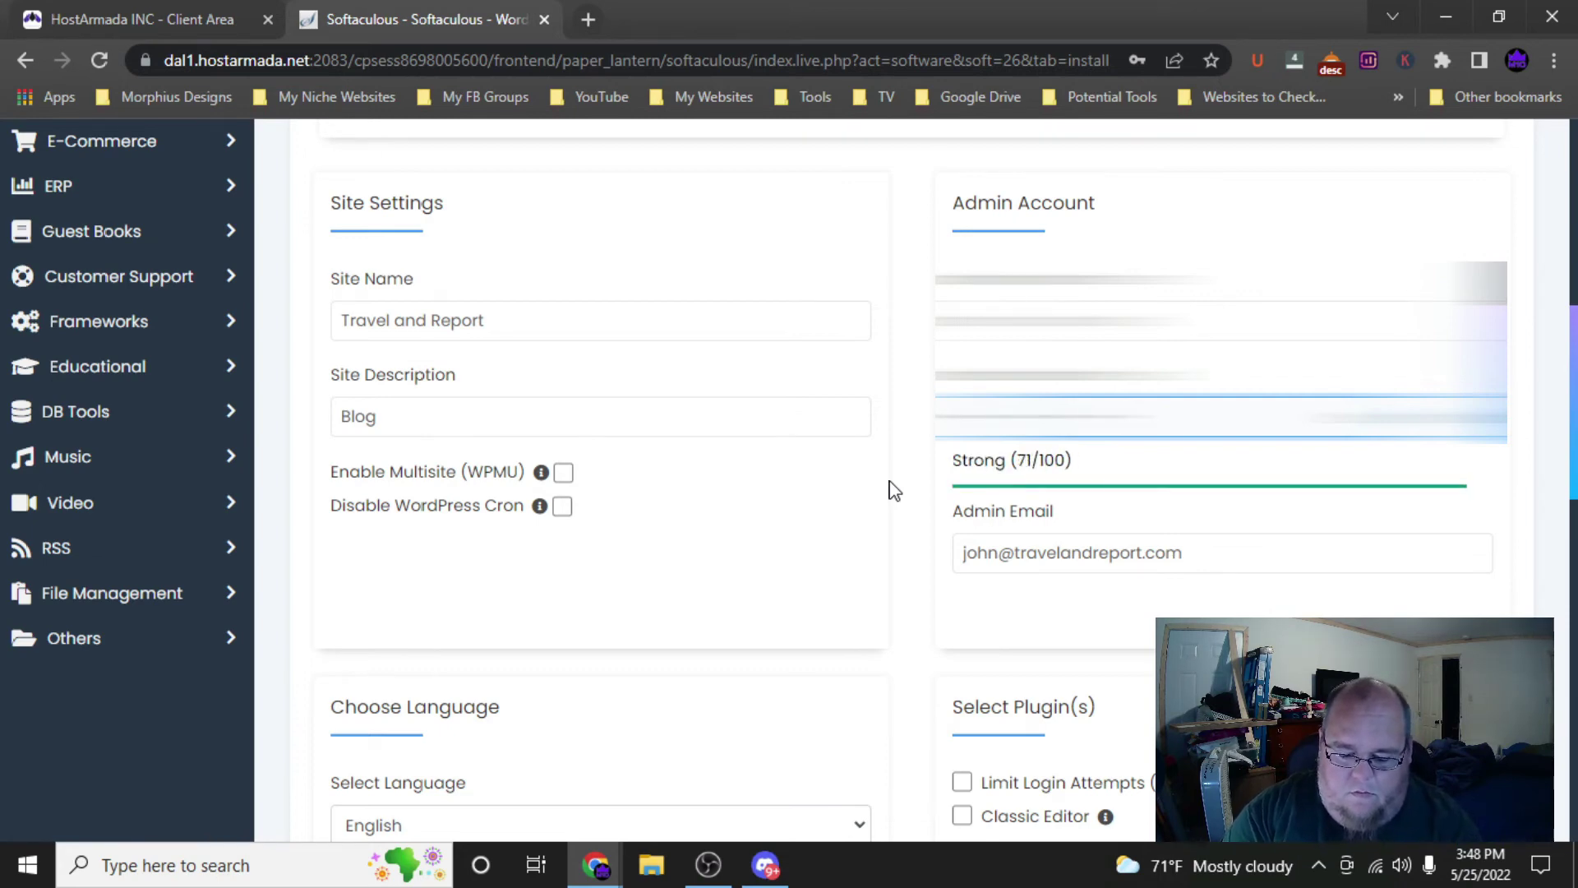
text(***)
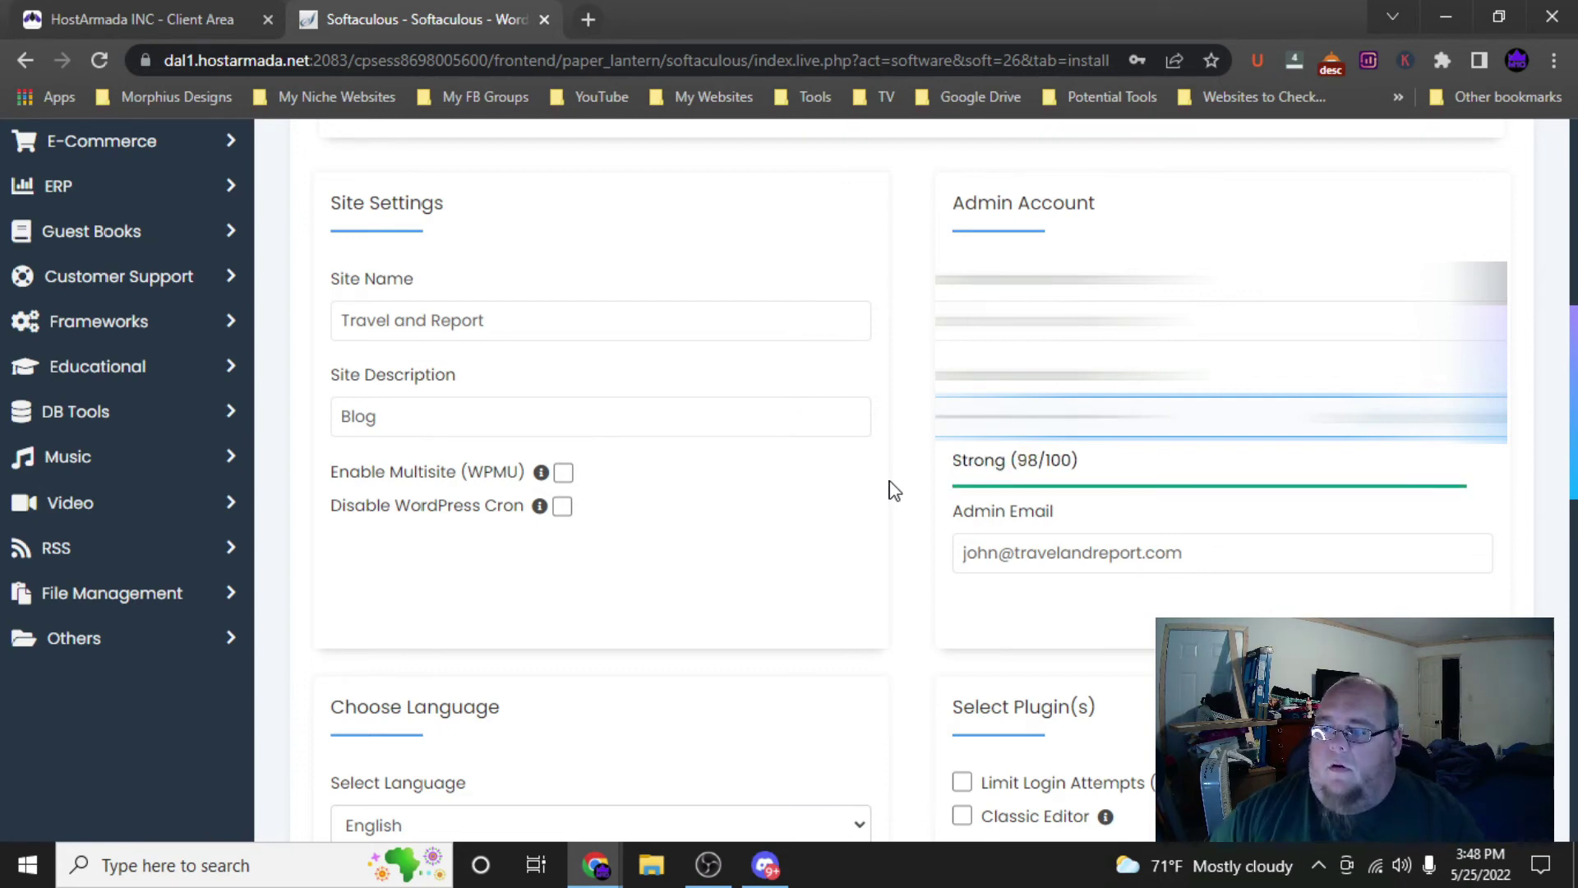
scroll(975, 482, down, 3)
scroll(954, 482, down, 3)
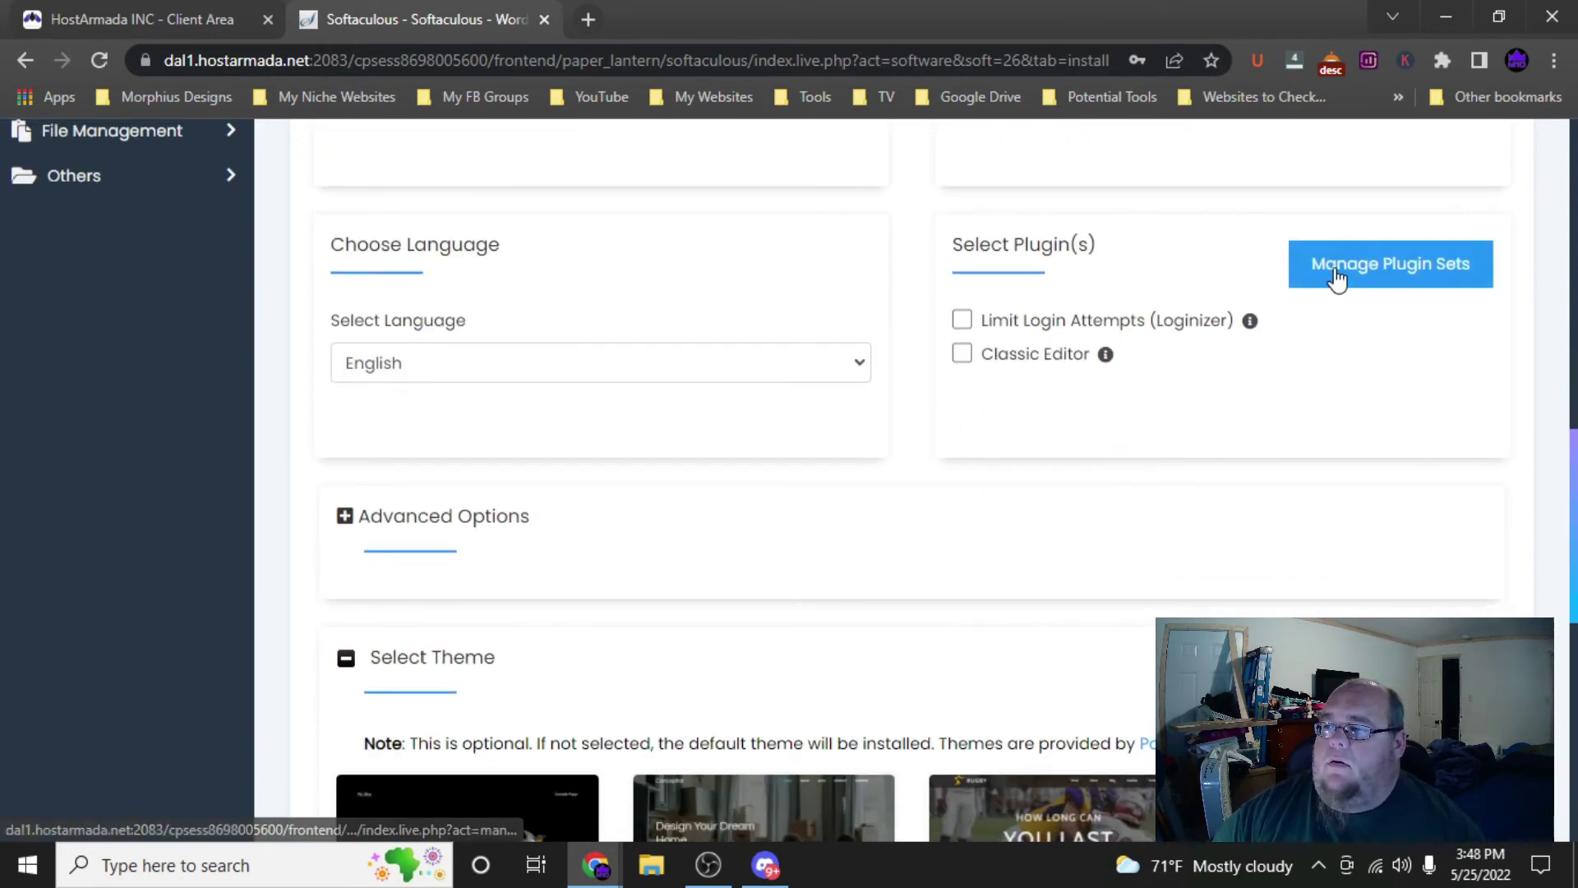
scroll(876, 551, down, 3)
scroll(879, 553, down, 3)
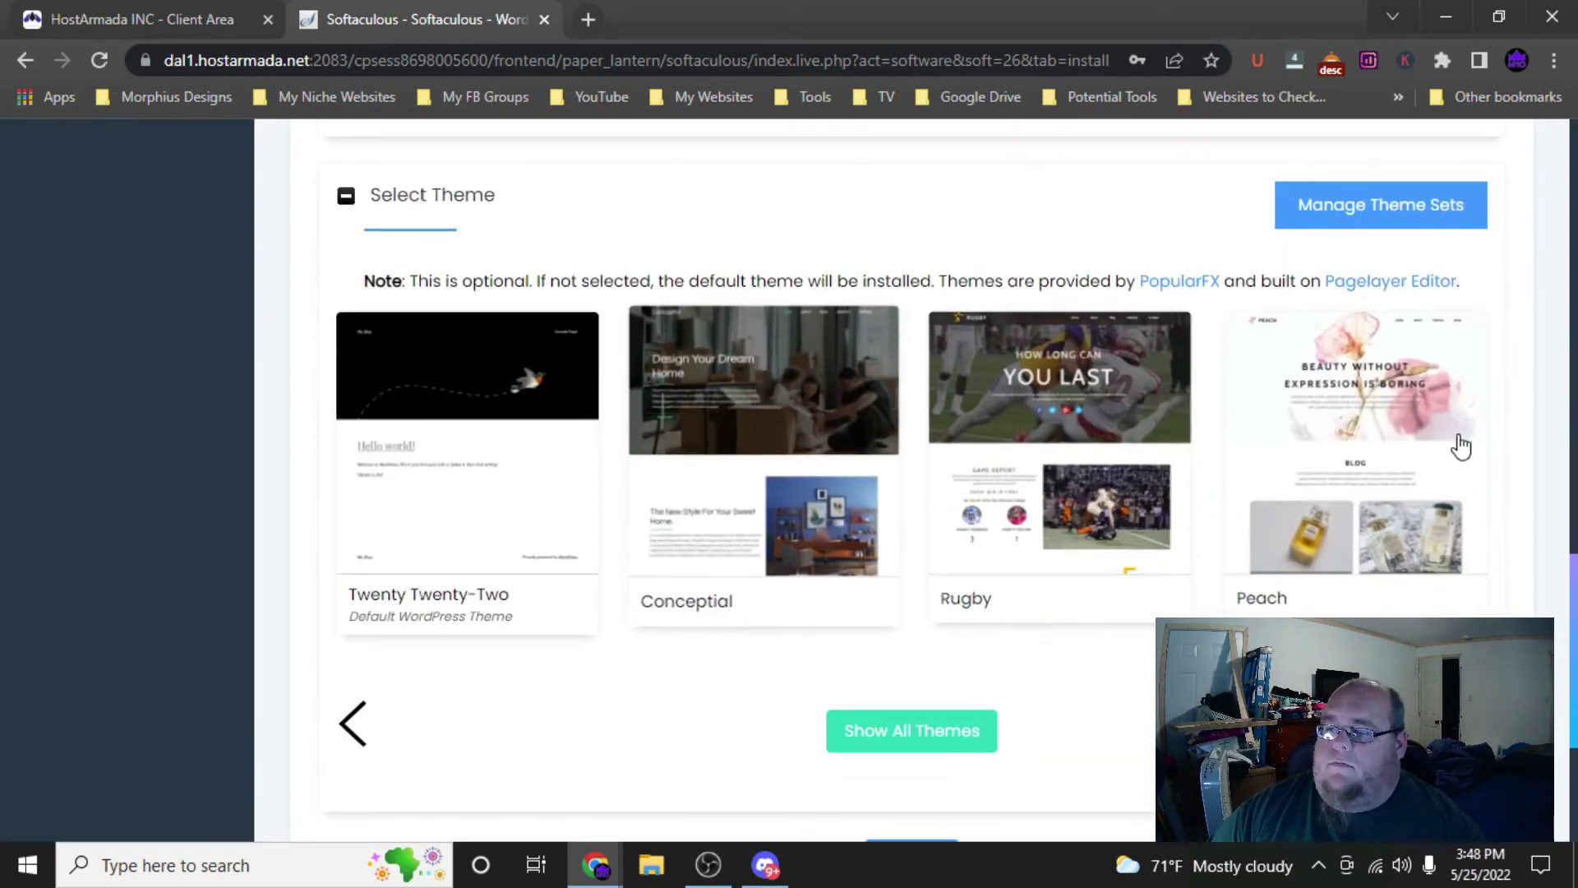
scroll(954, 393, down, 4)
scroll(1011, 334, up, 15)
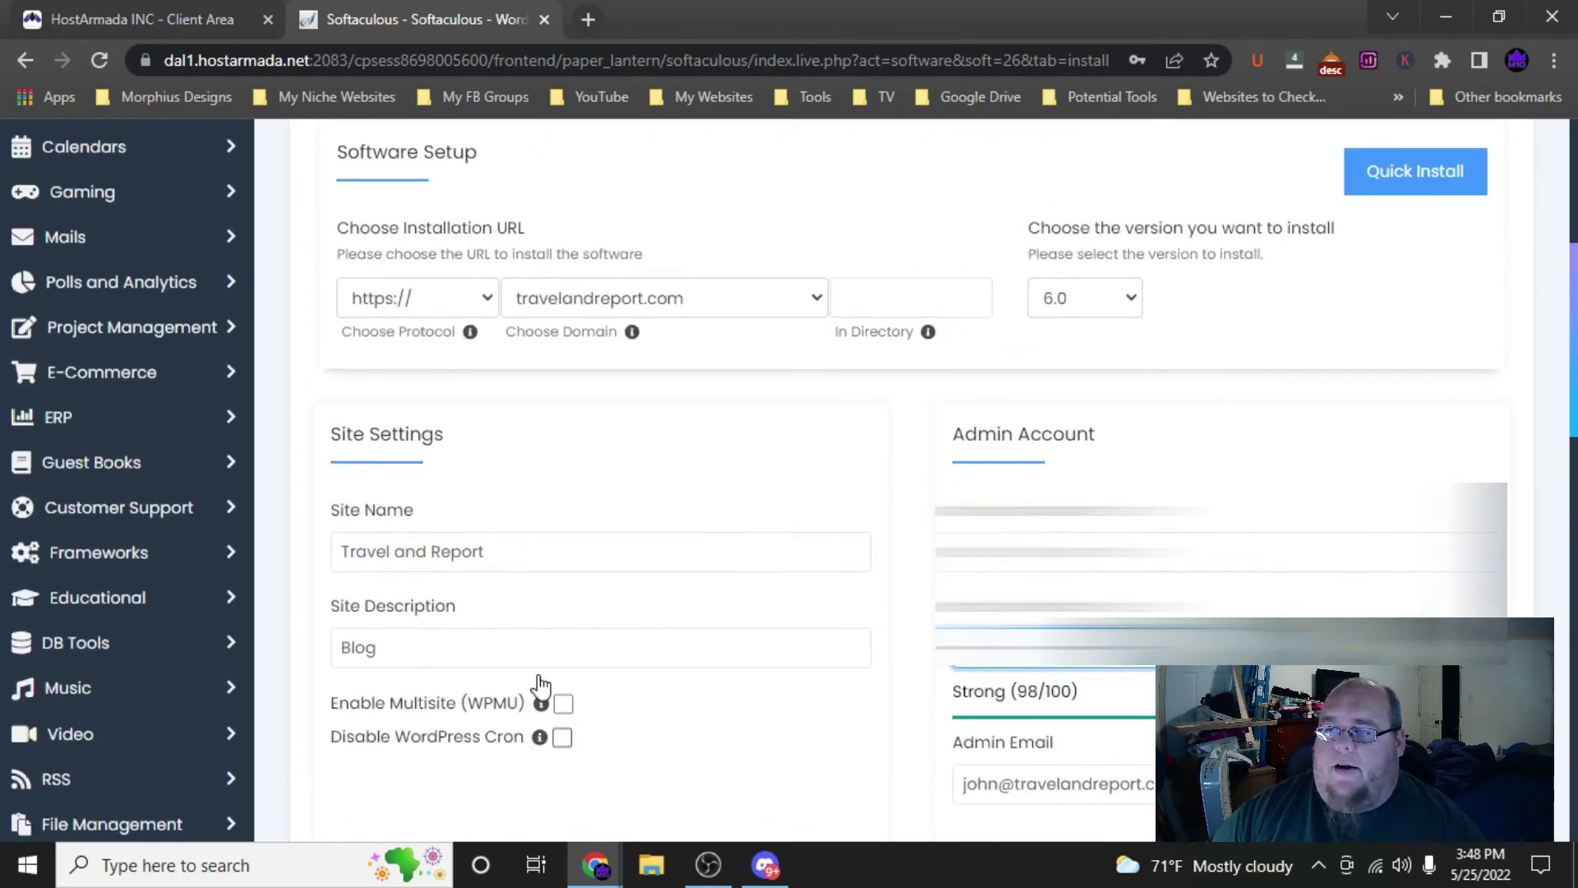
scroll(822, 687, down, 5)
scroll(836, 691, down, 13)
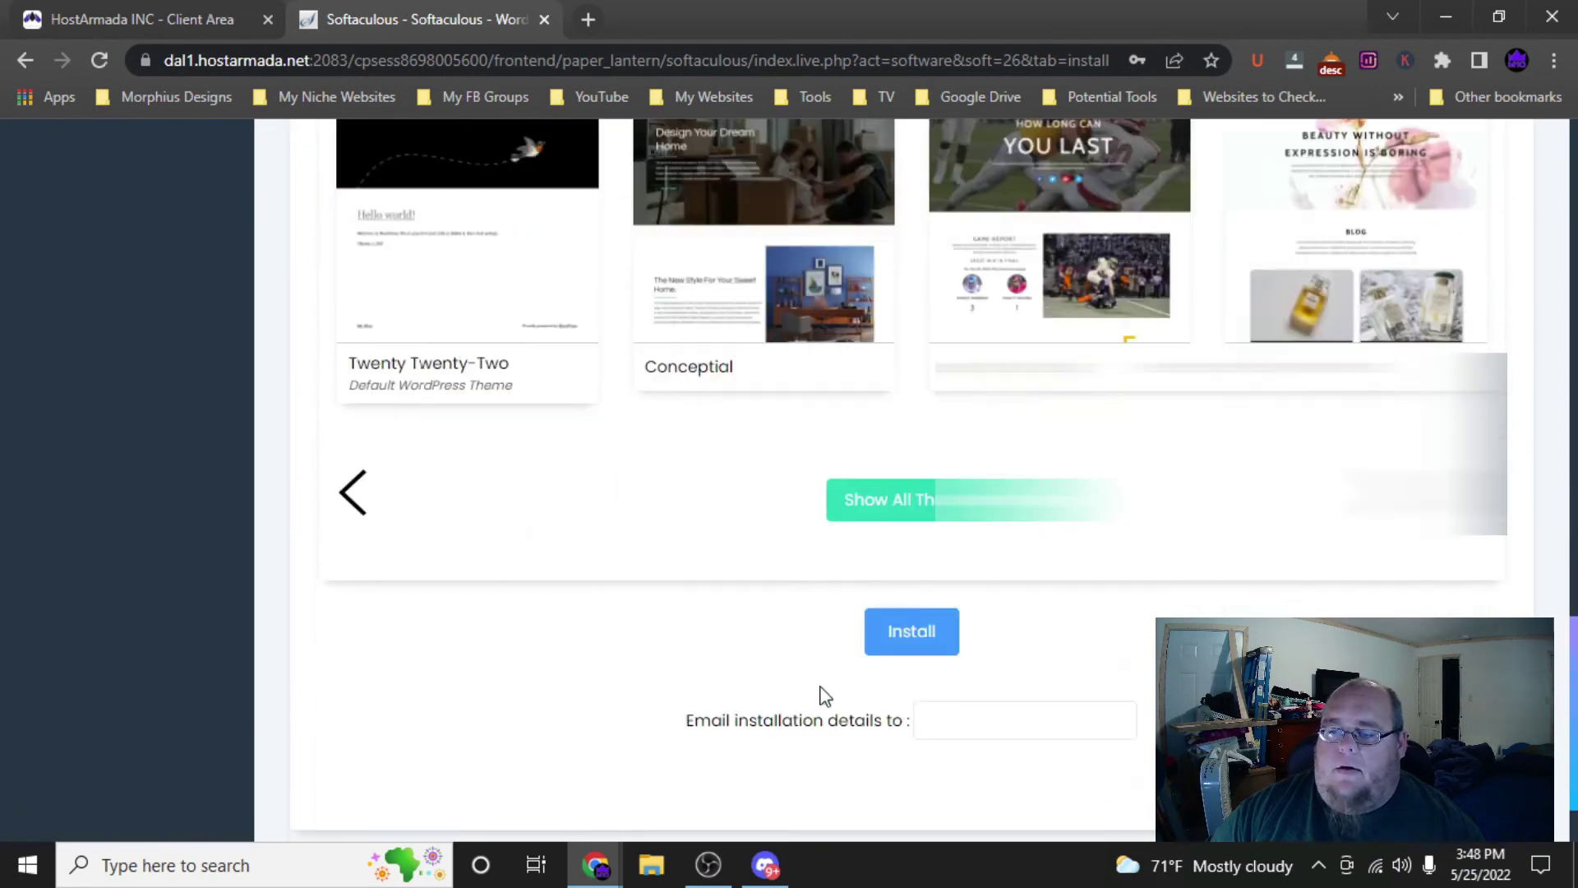
Run the WordPress install and wait for the success page showing the wp-admin login address.
click(889, 538)
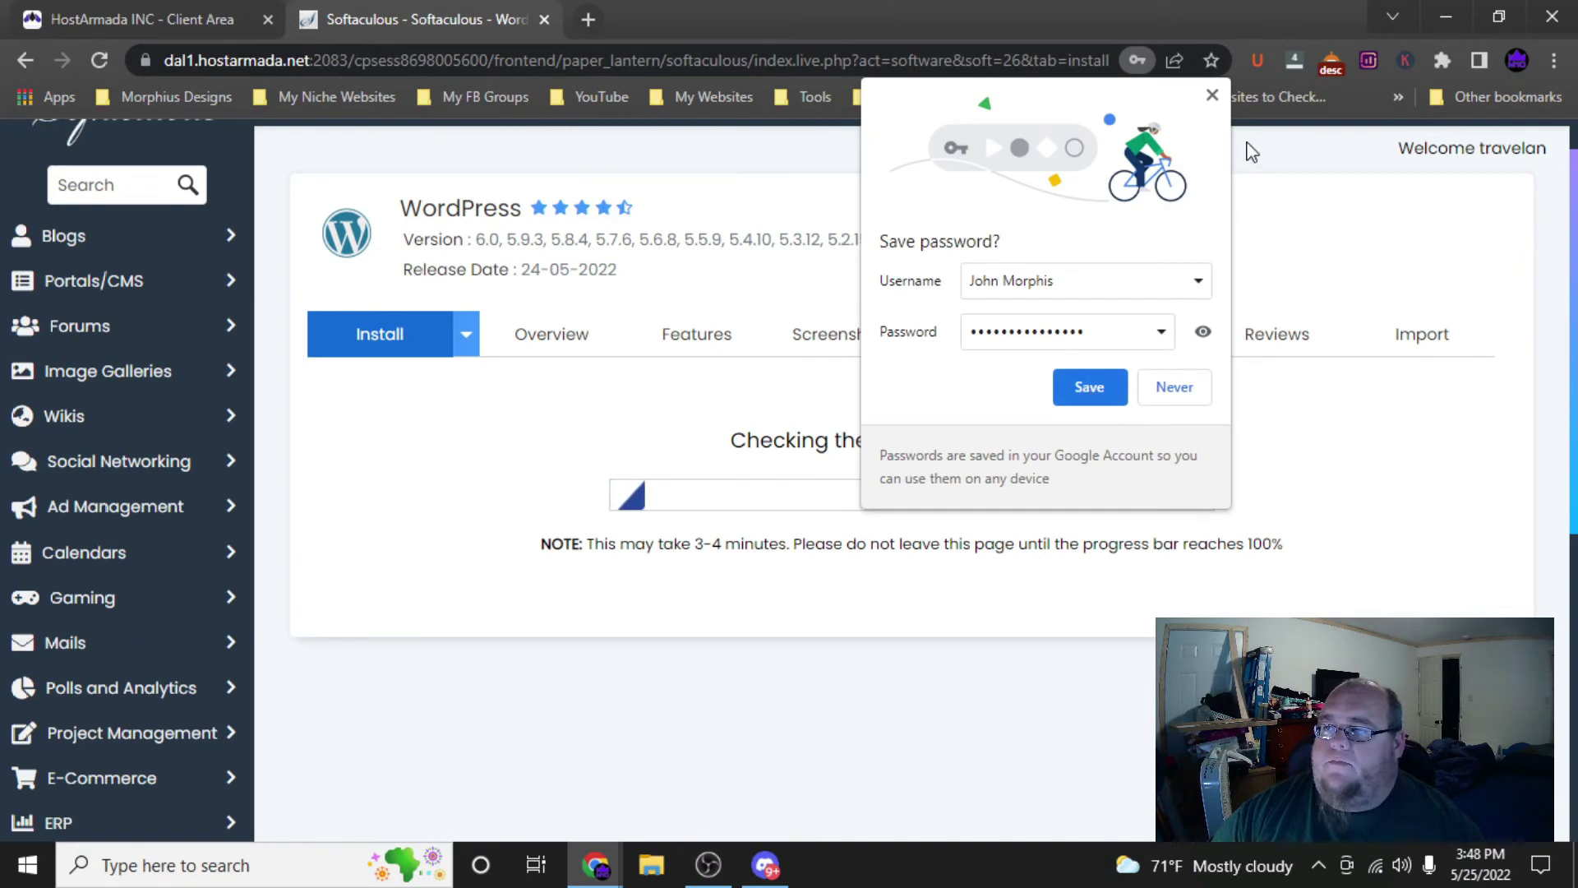
click(1213, 96)
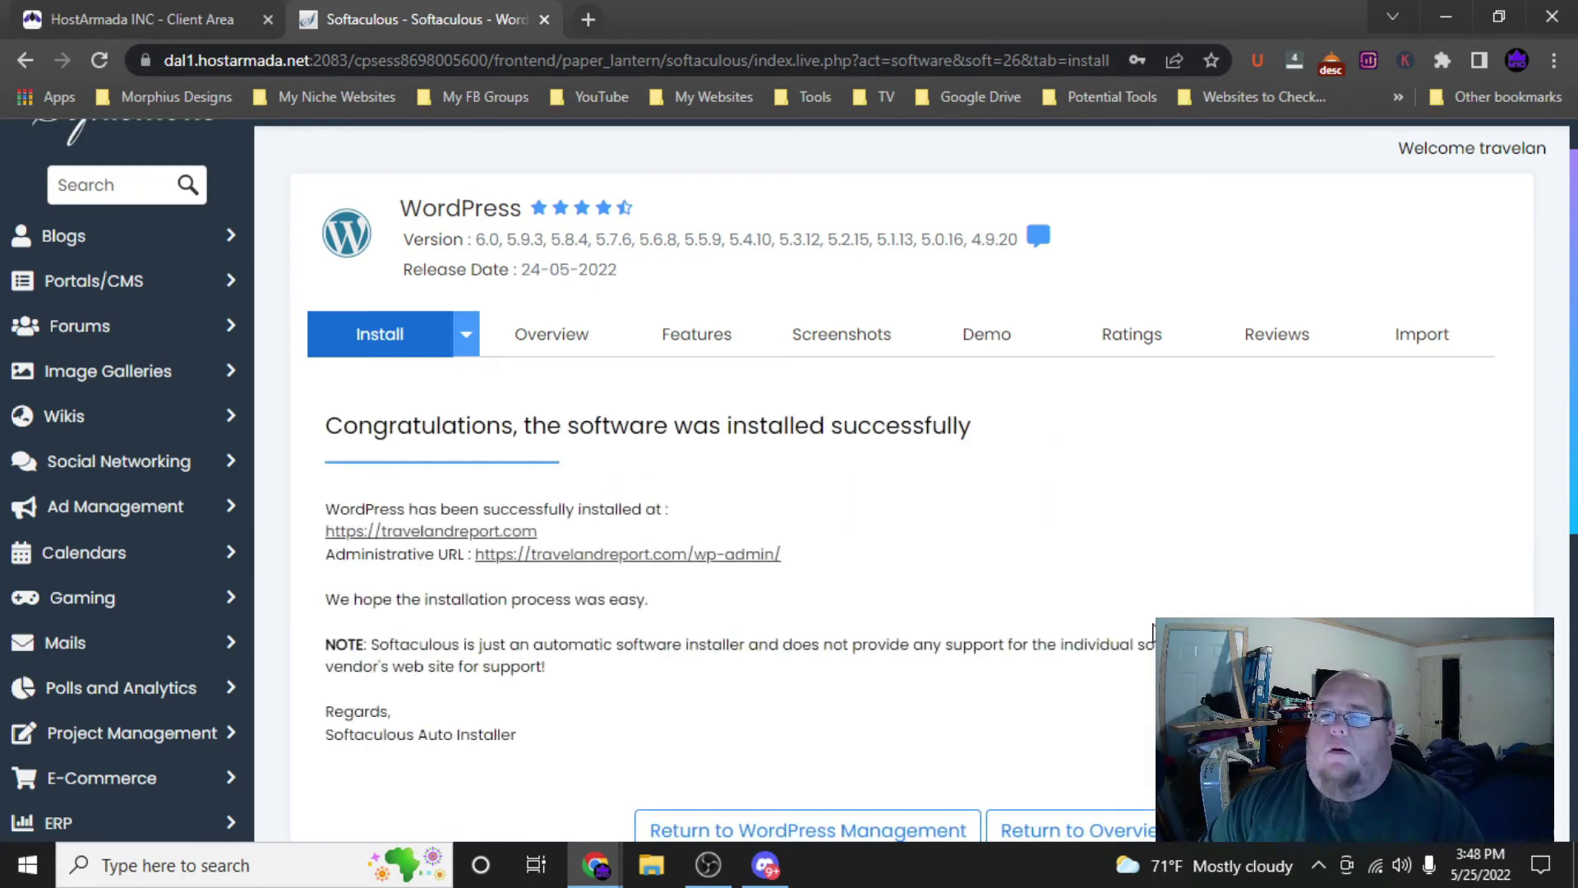
scroll(775, 673, down, 2)
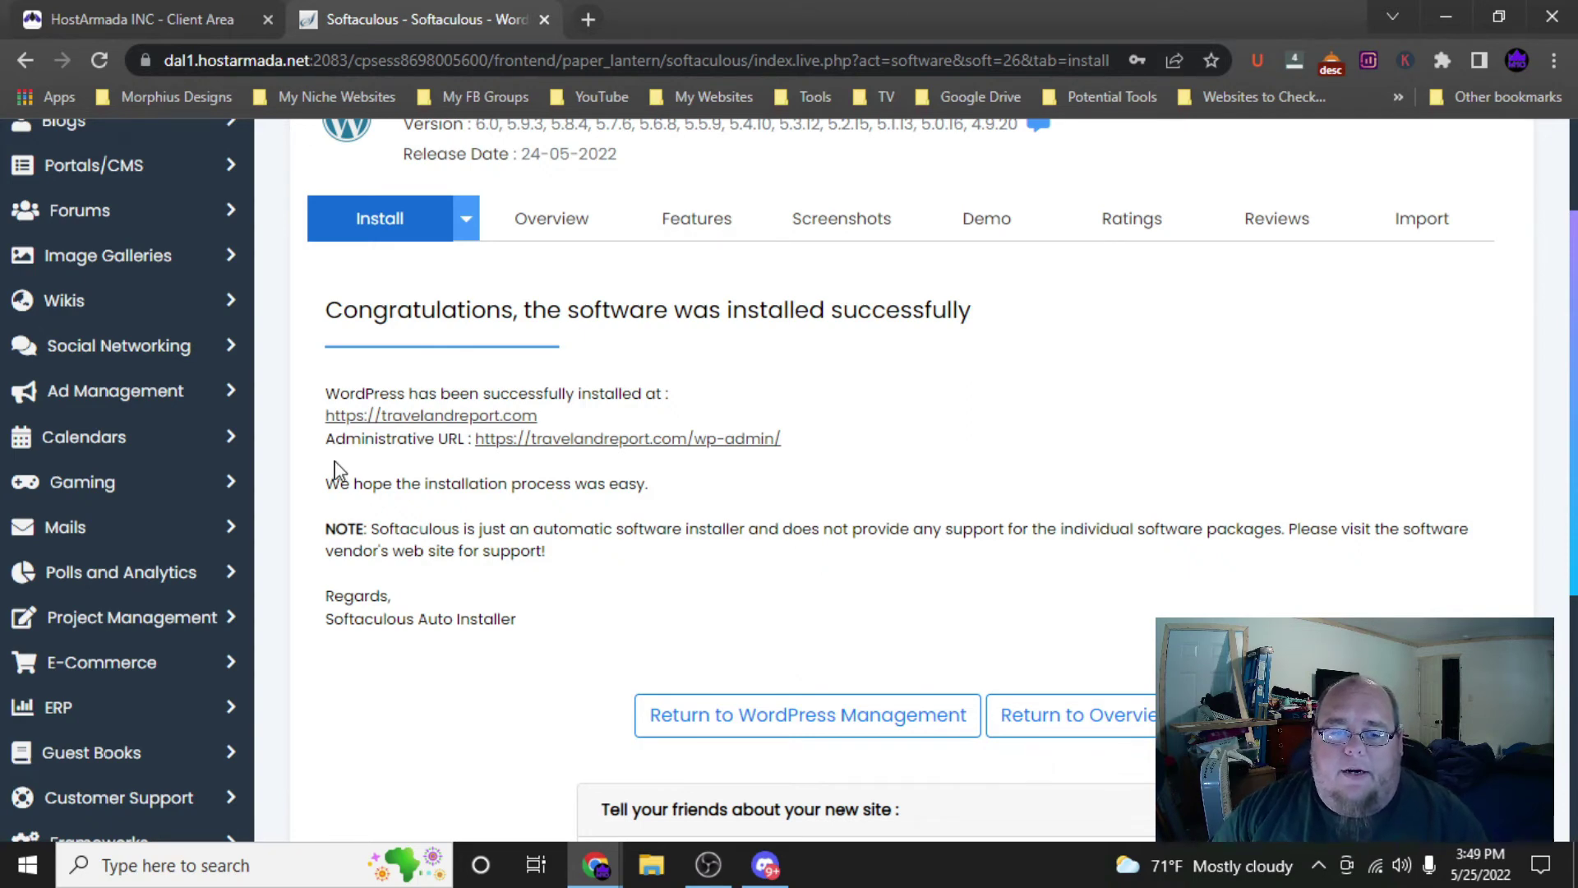
Open travelandreport.com/wp-admin, close the installer and client-area tabs, and review the dashboard.
click(521, 440)
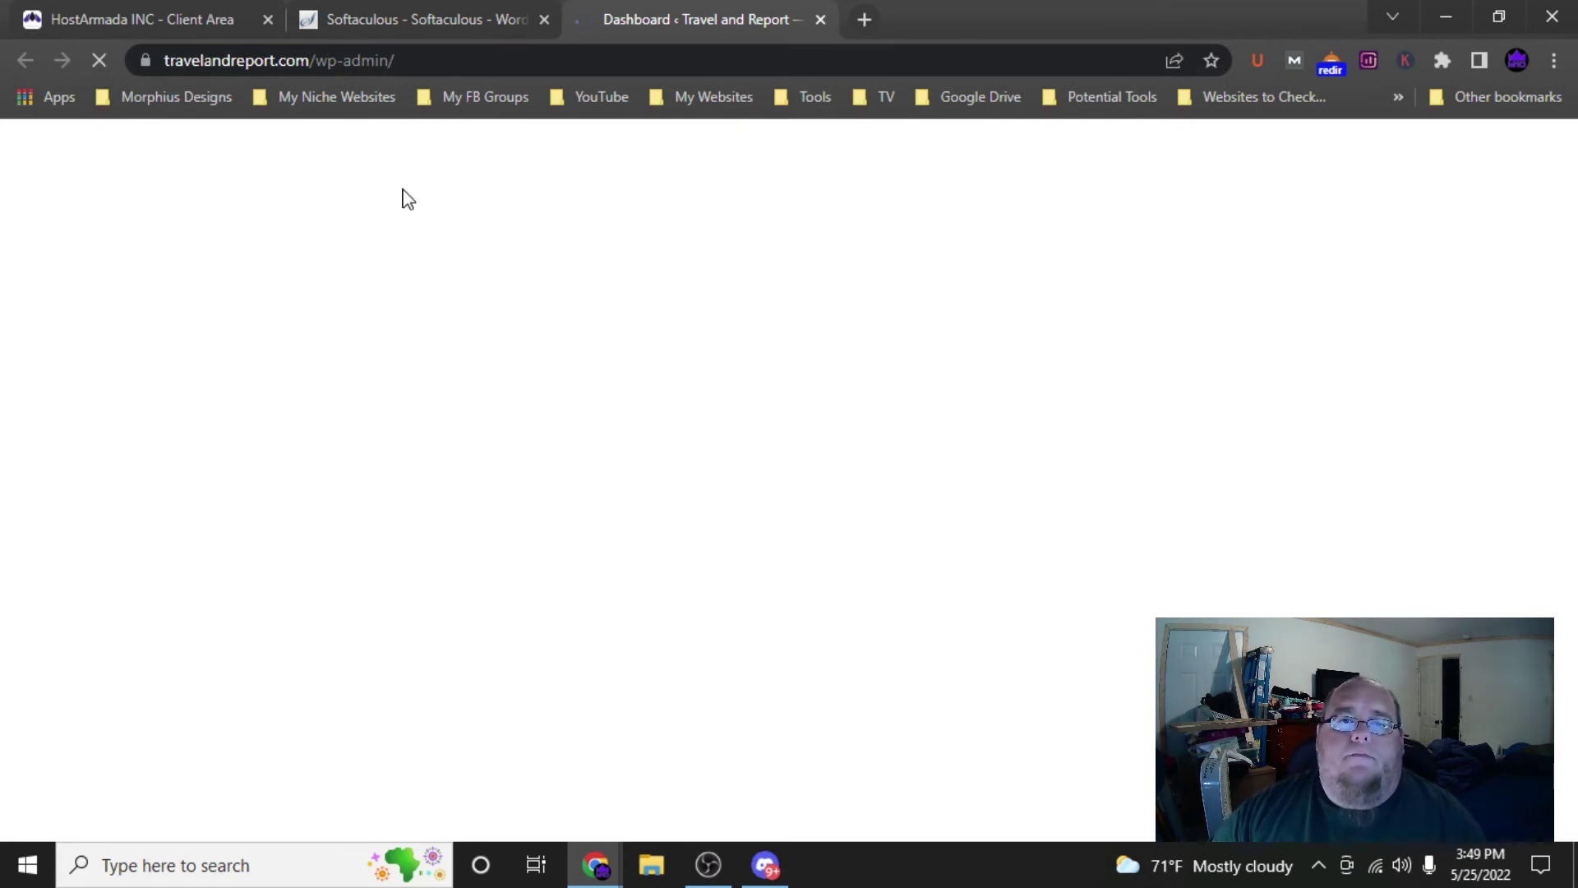
click(459, 23)
click(541, 20)
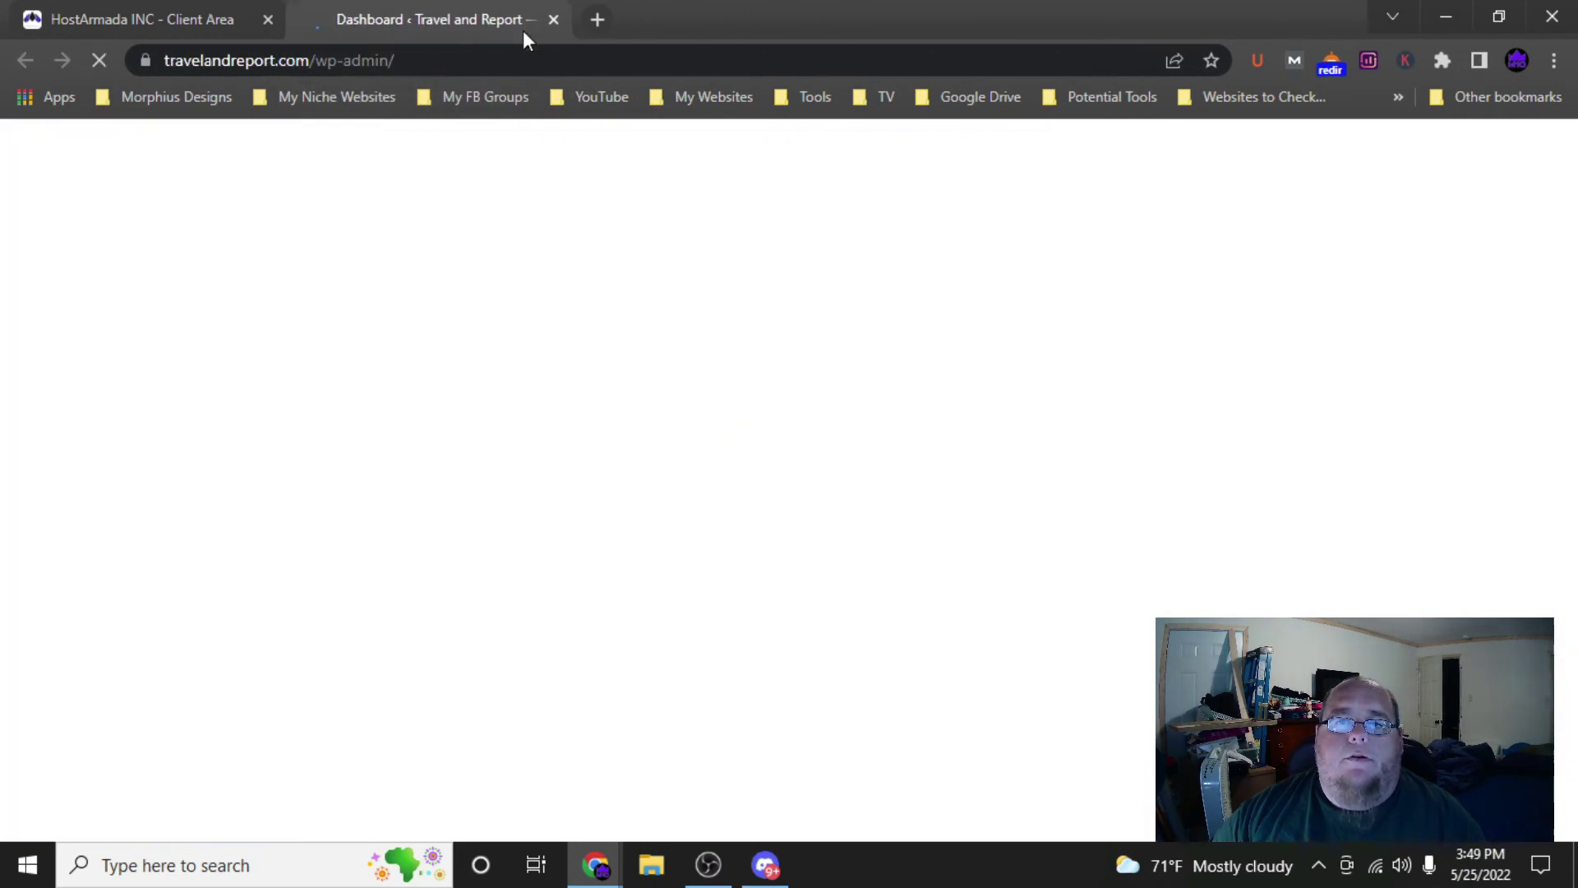
click(167, 21)
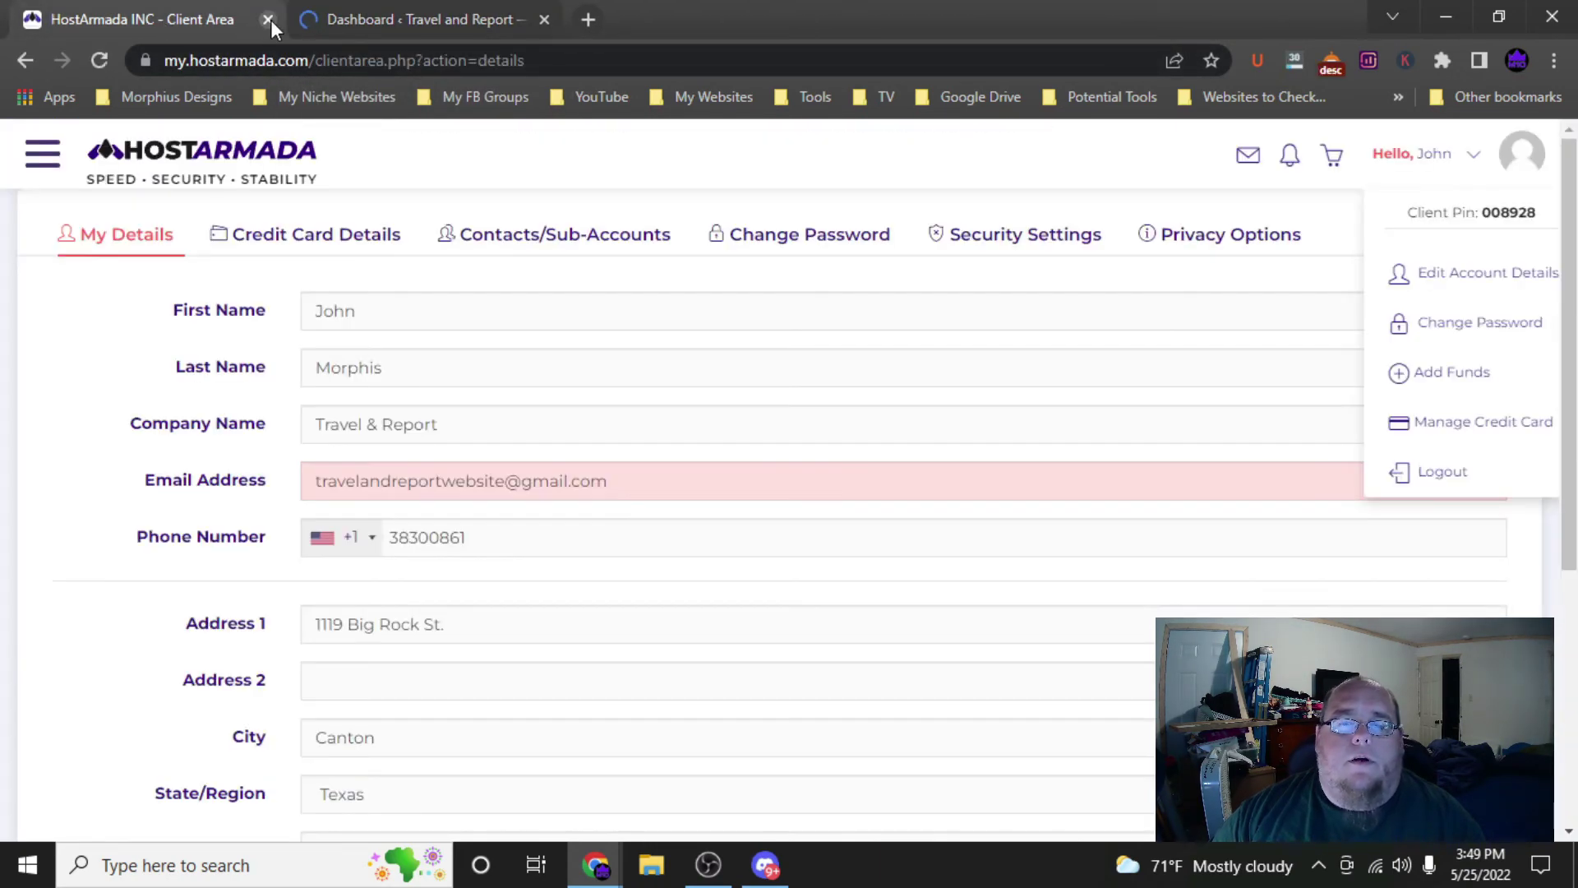
click(269, 19)
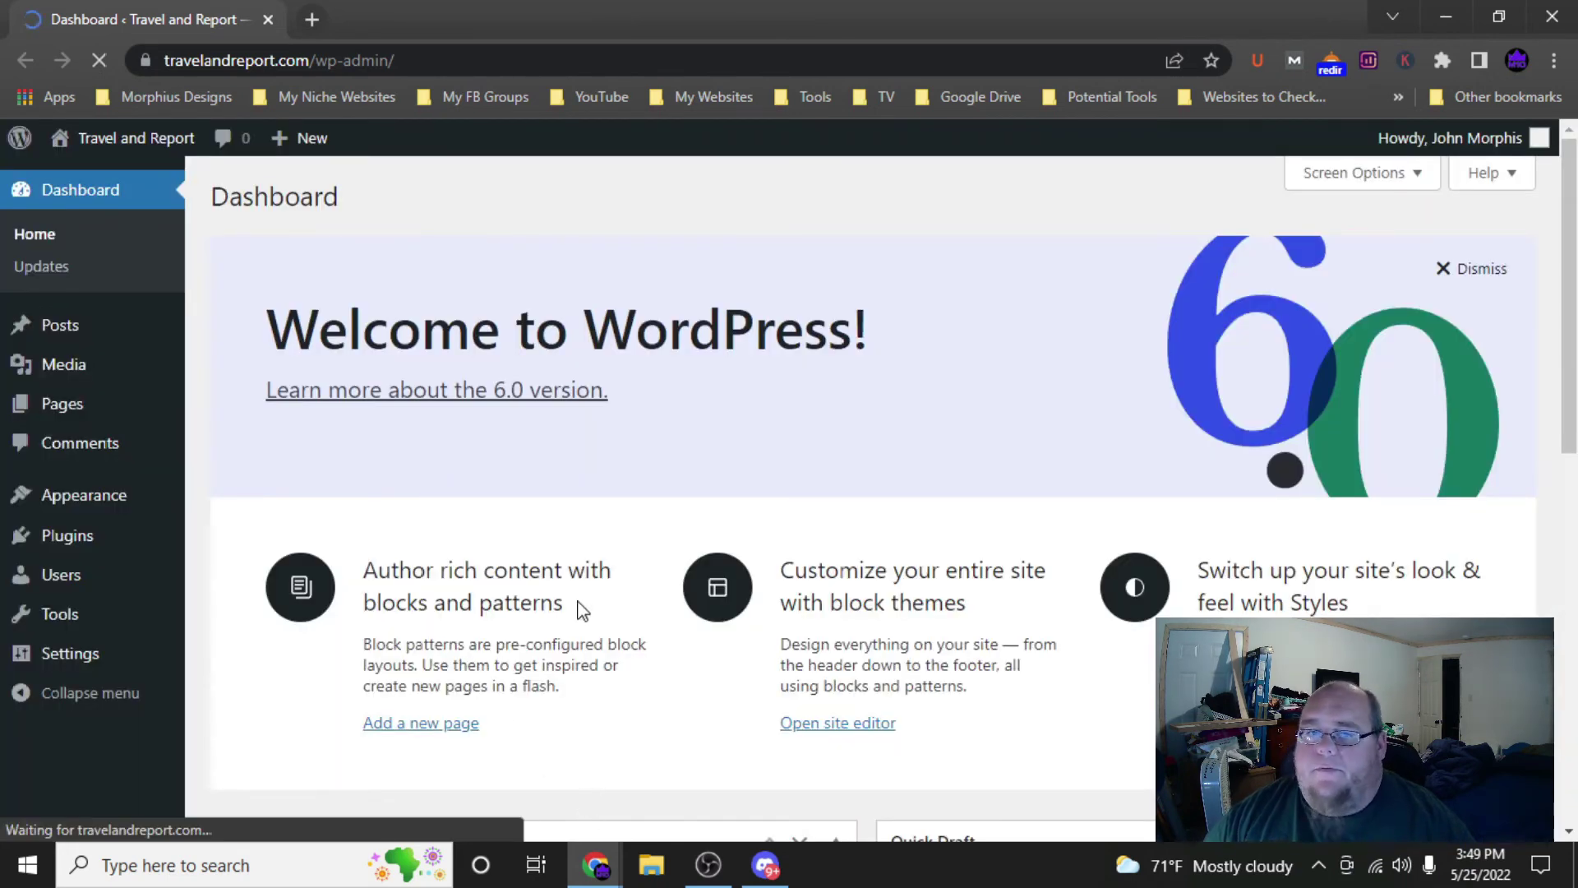
scroll(566, 546, down, 8)
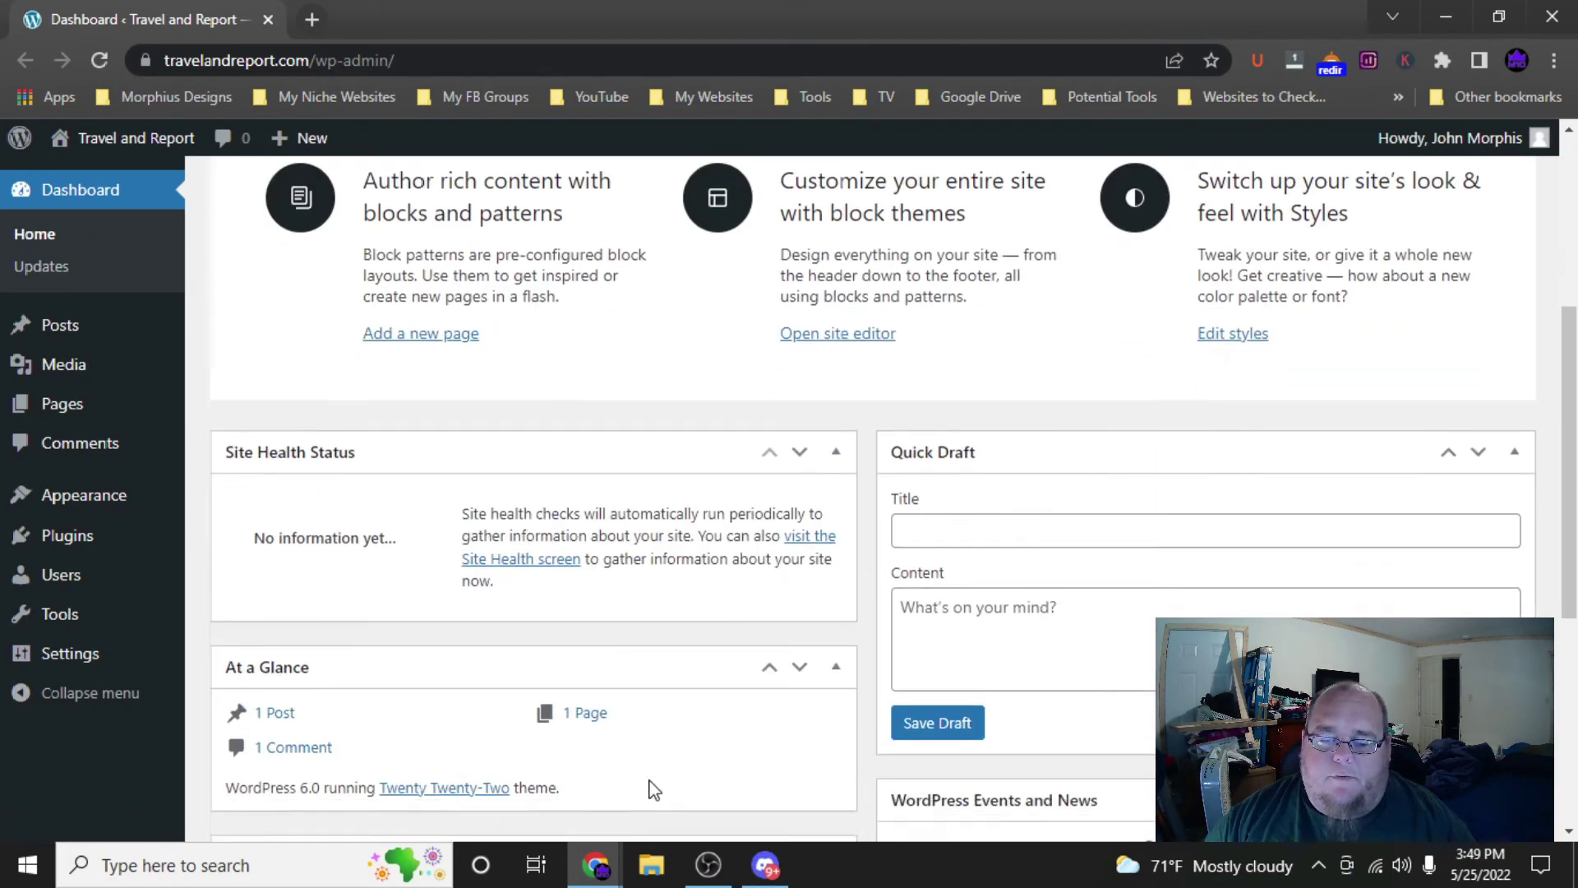
scroll(609, 740, up, 7)
scroll(621, 707, up, 2)
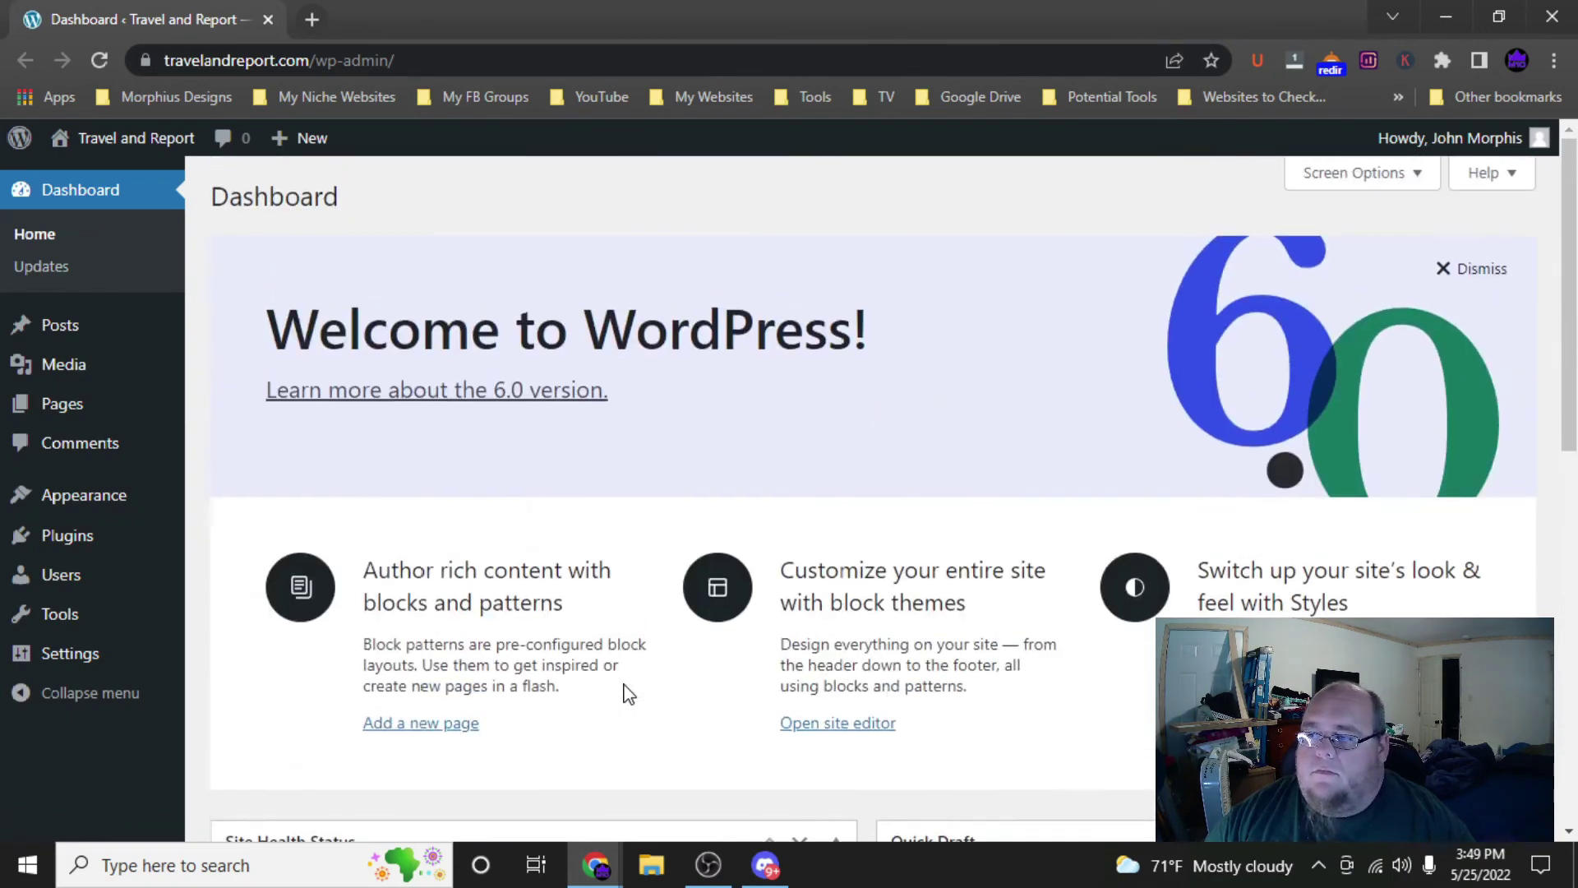
mouse_move(589, 875)
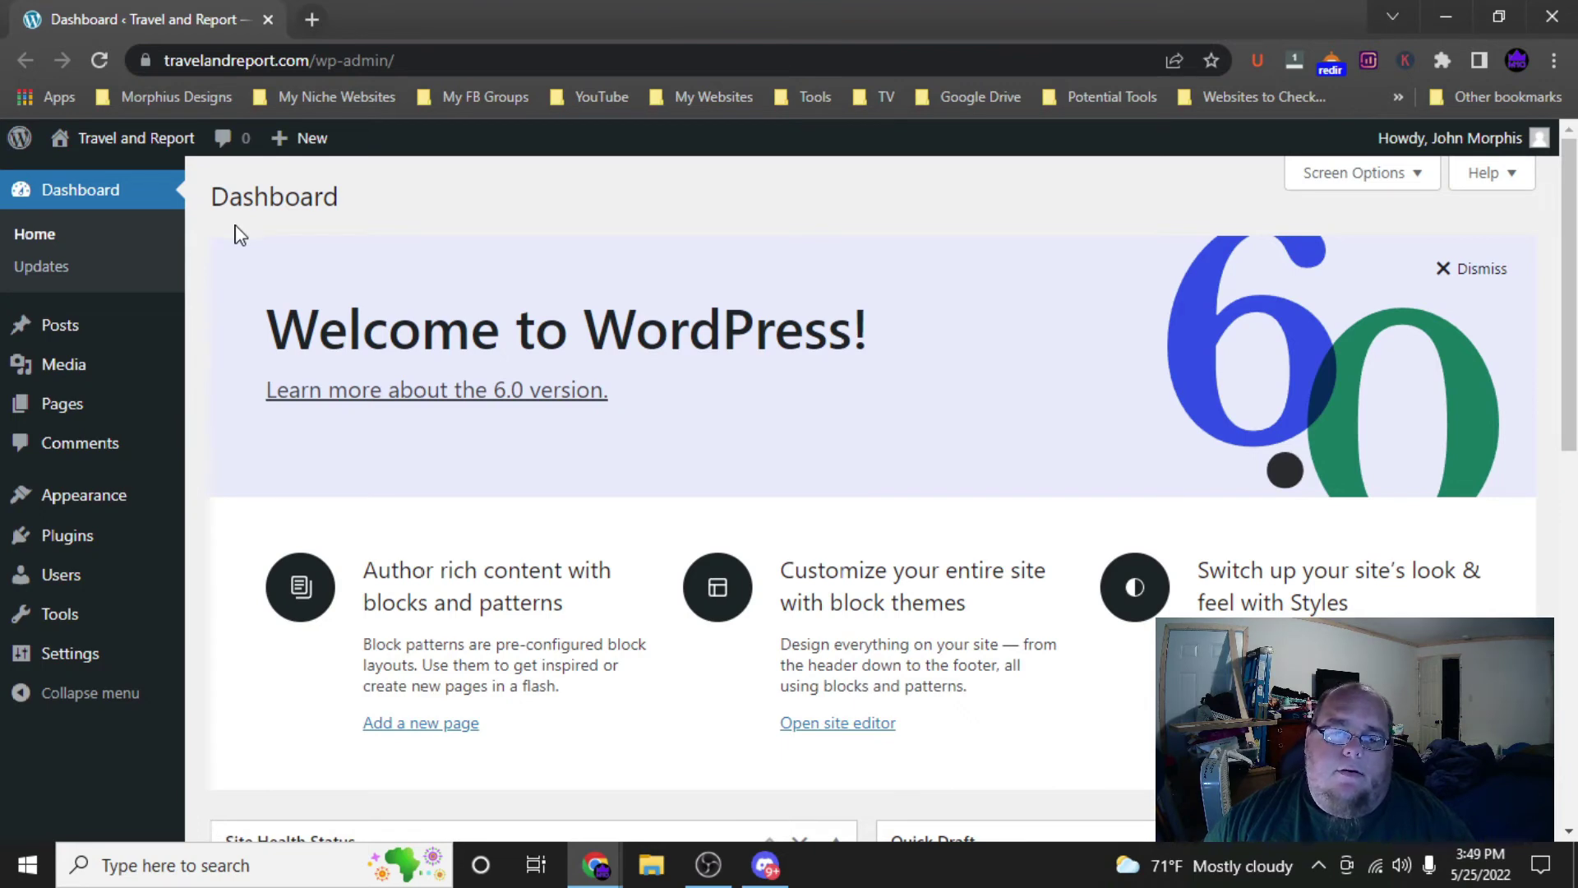
Load canva.com in a new browser tab and bring up its log-in window.
click(312, 20)
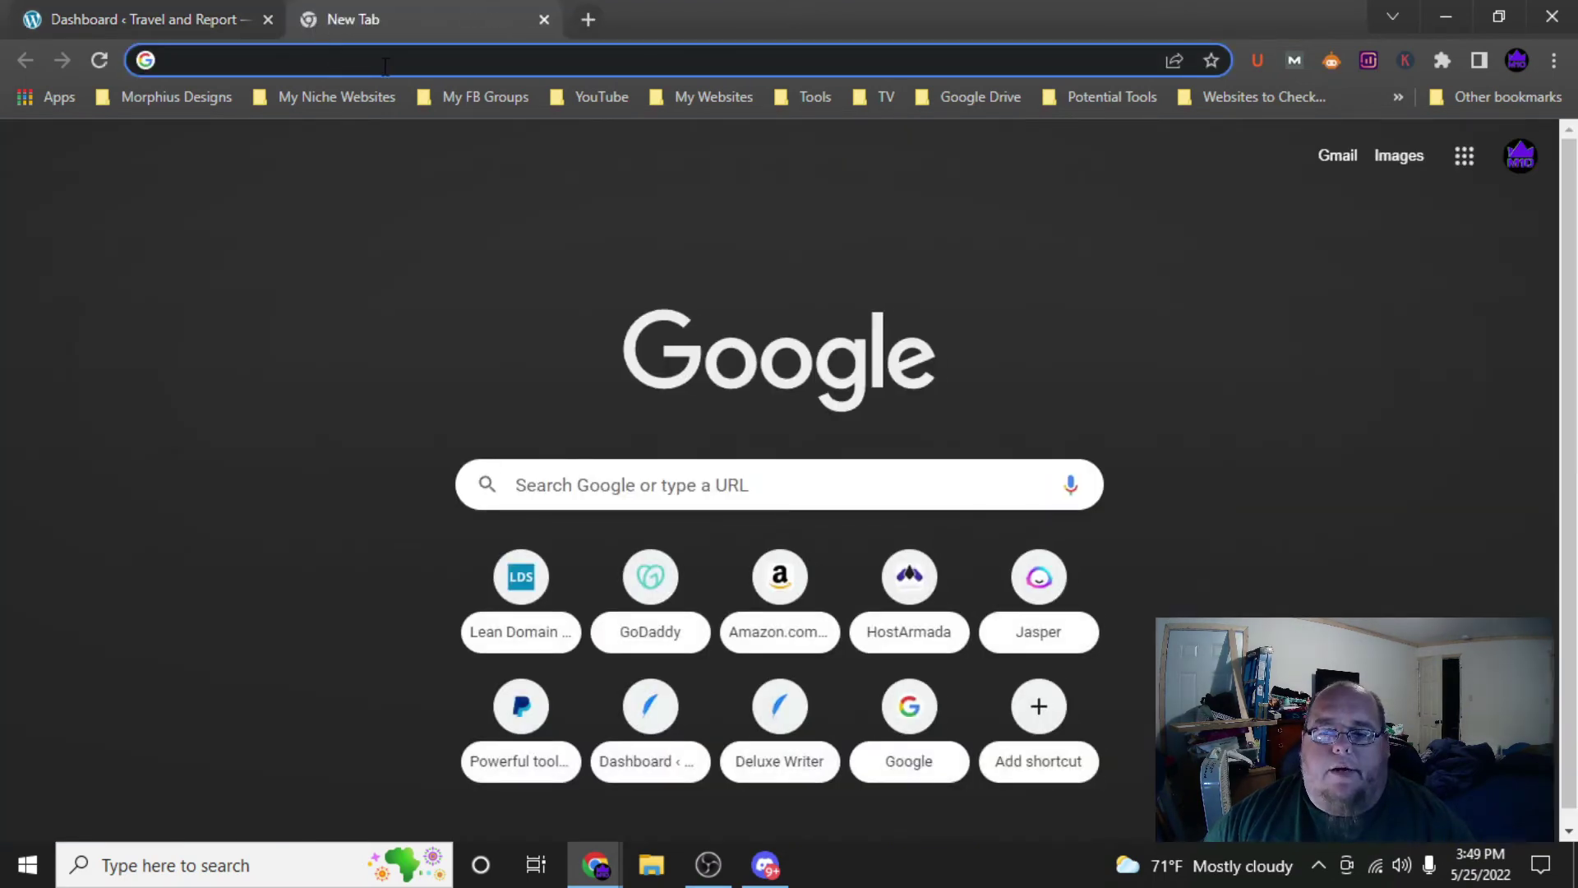
text(canva)
key(Return)
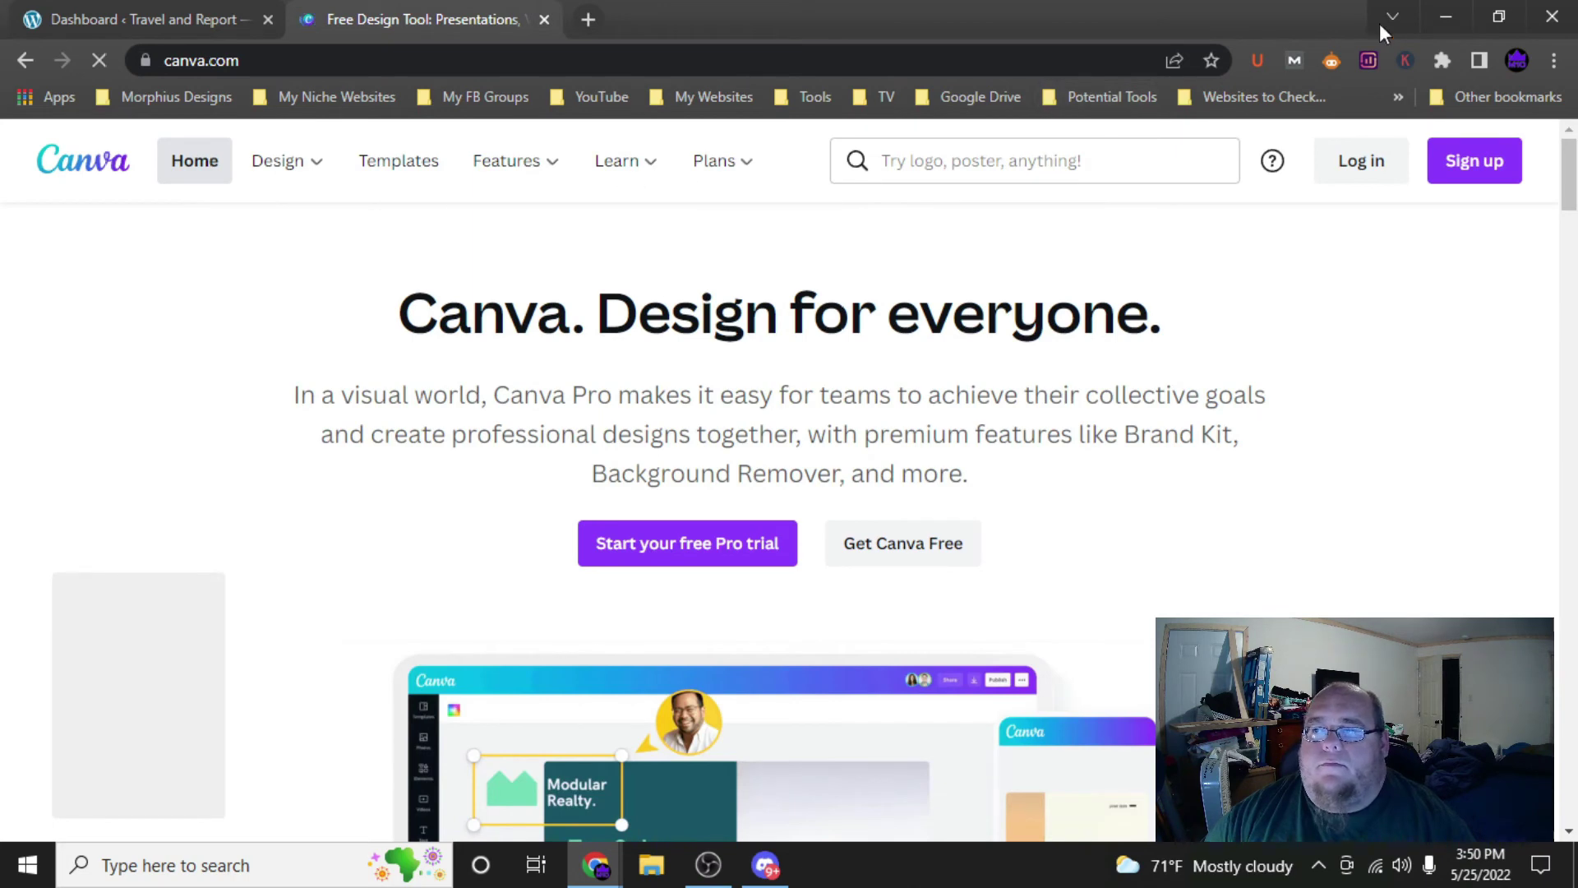
click(1352, 158)
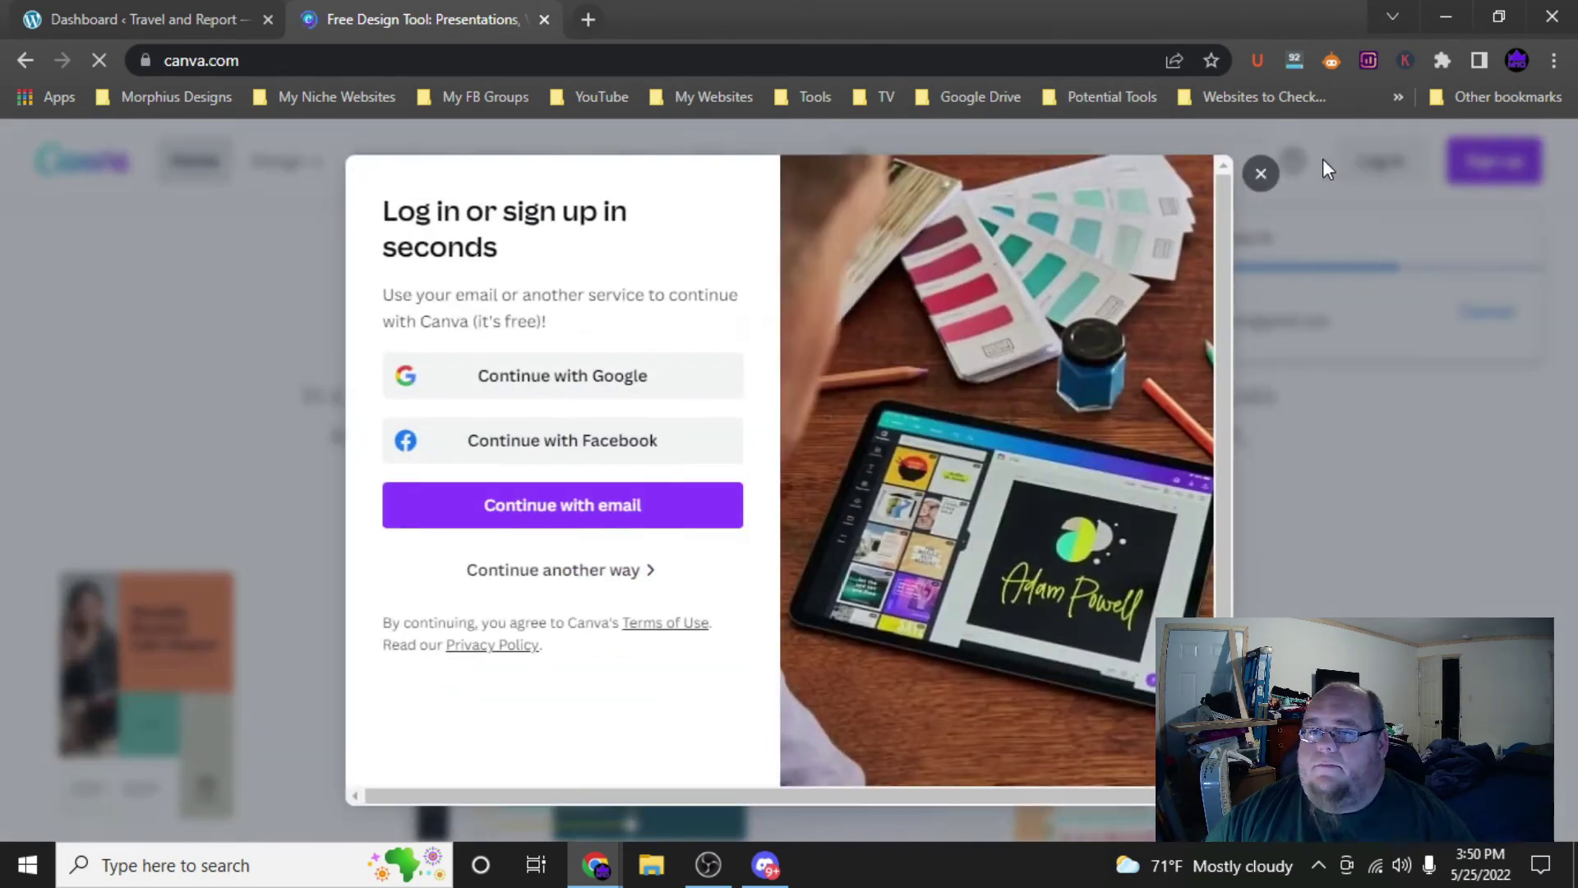
Log in to Canva using the saved email address and password.
click(580, 518)
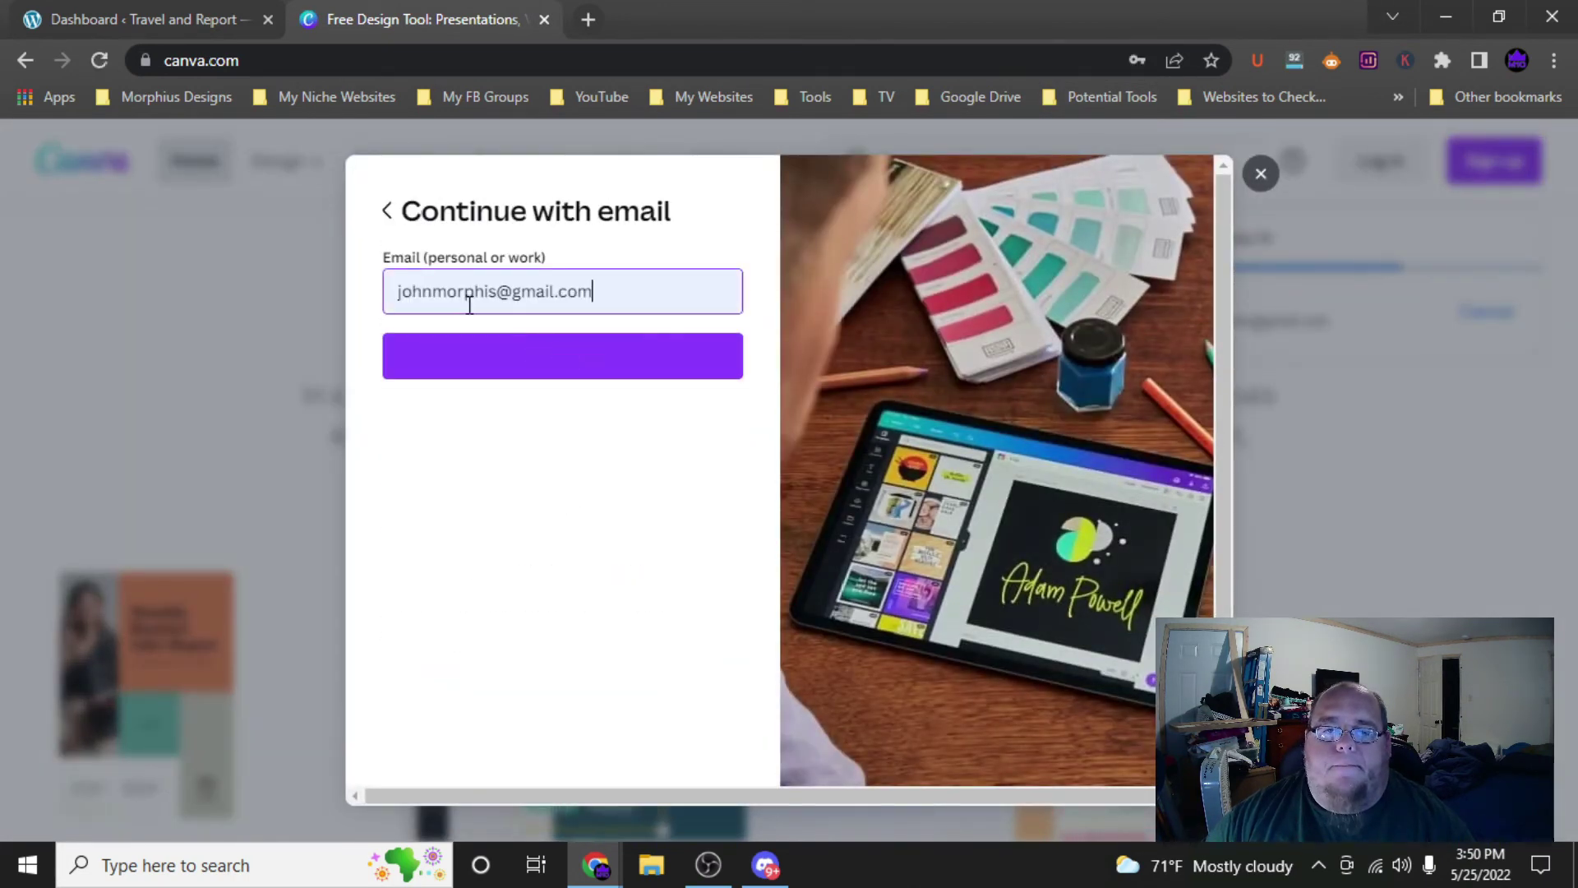
click(514, 360)
click(549, 400)
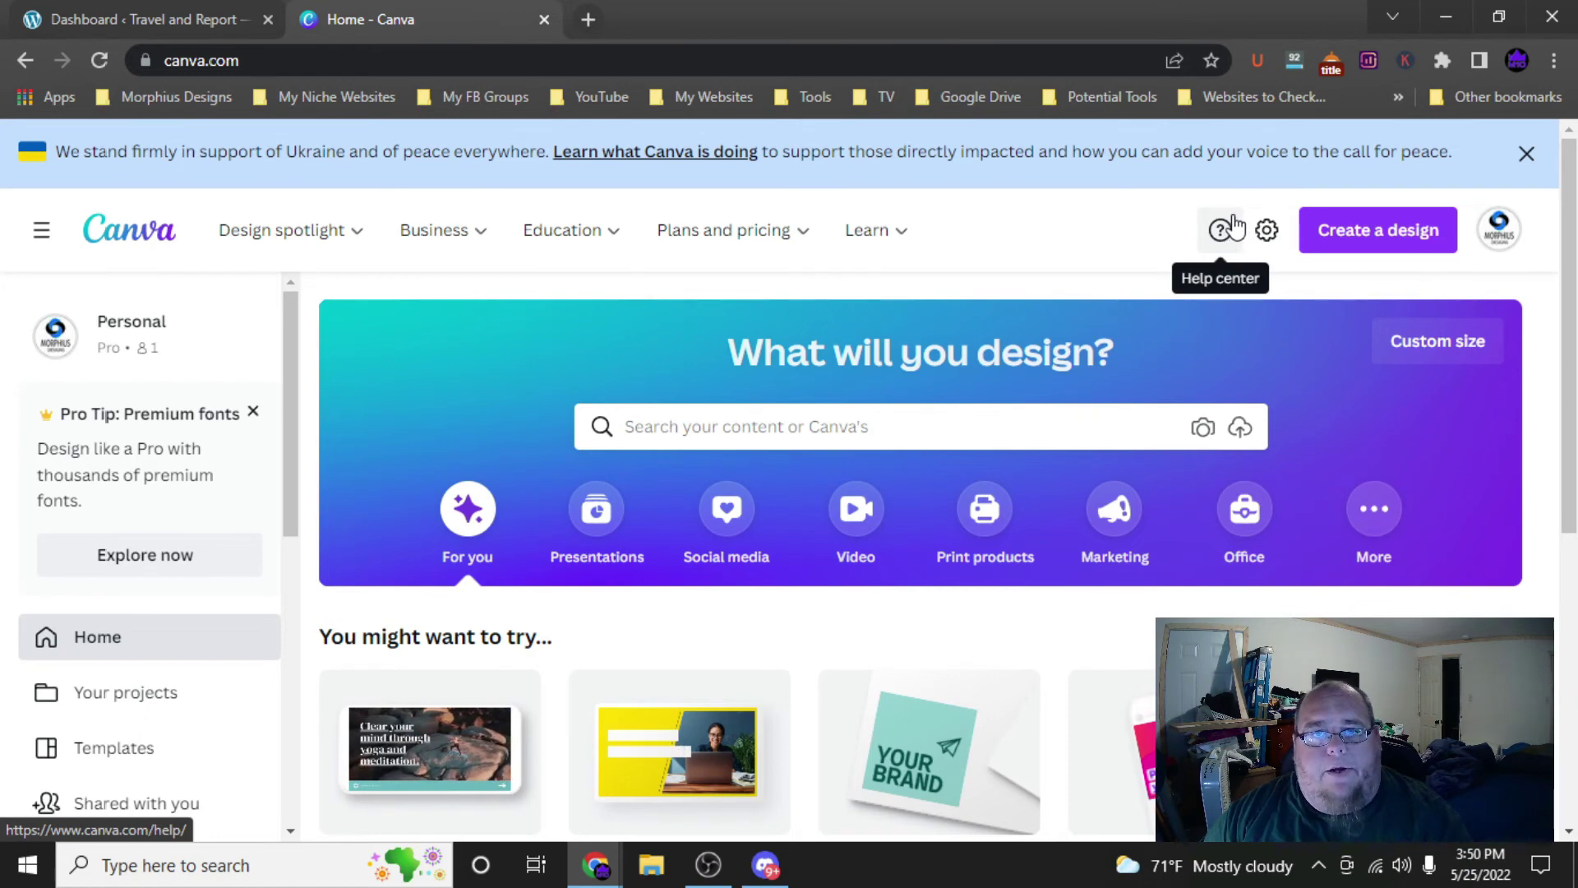
Create a new custom-size design using the recent 500 × 243 px size.
click(1322, 240)
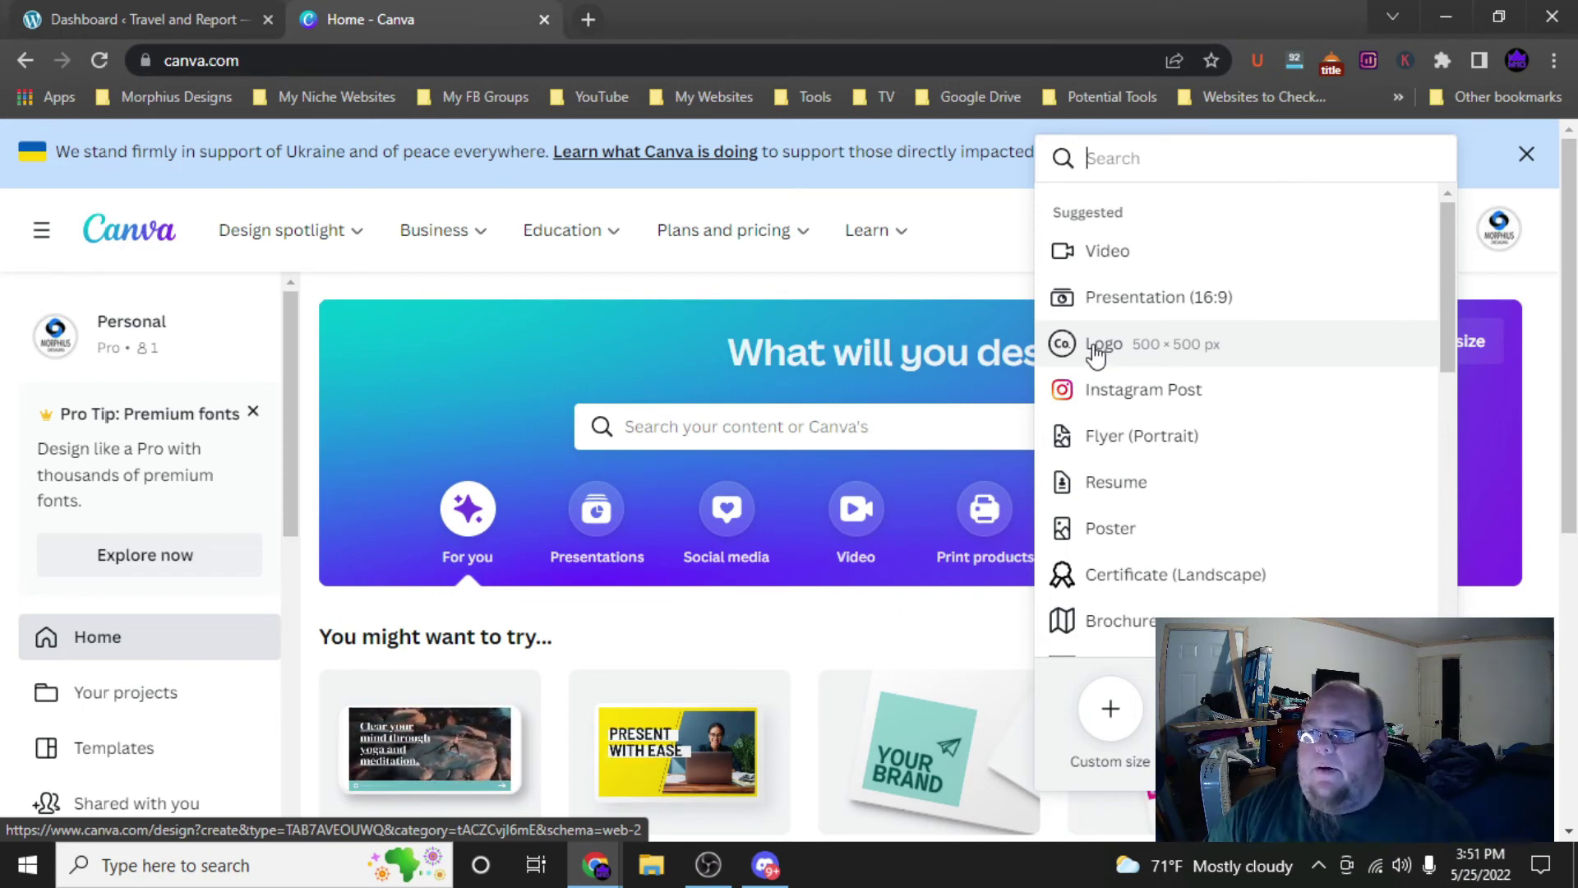
text(500)
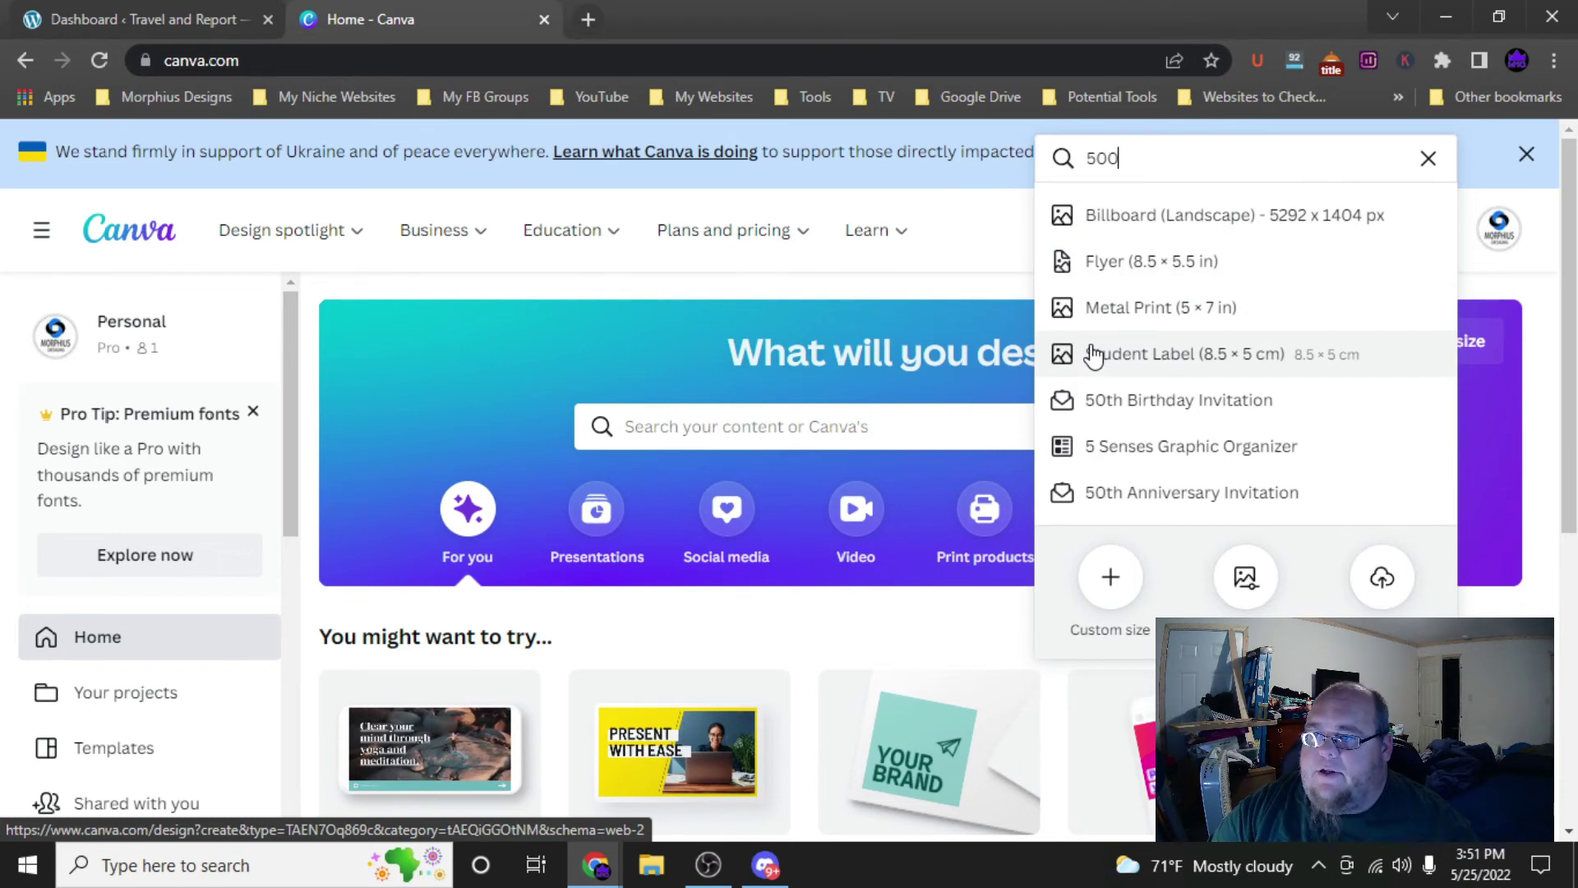
key(BackSpace)
key(BackSpace)
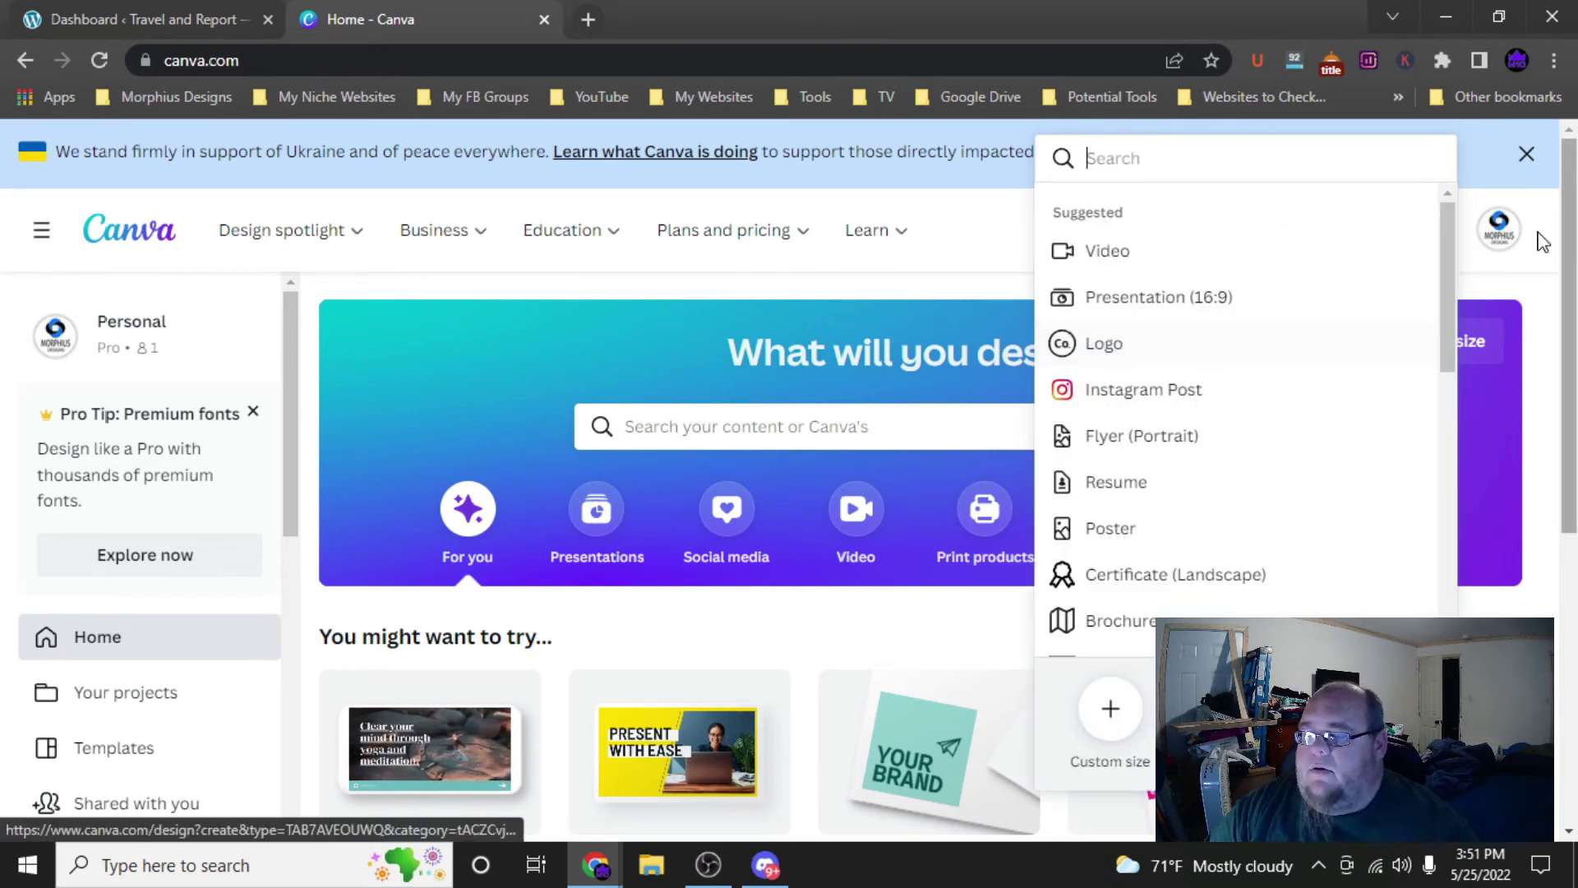
click(1118, 712)
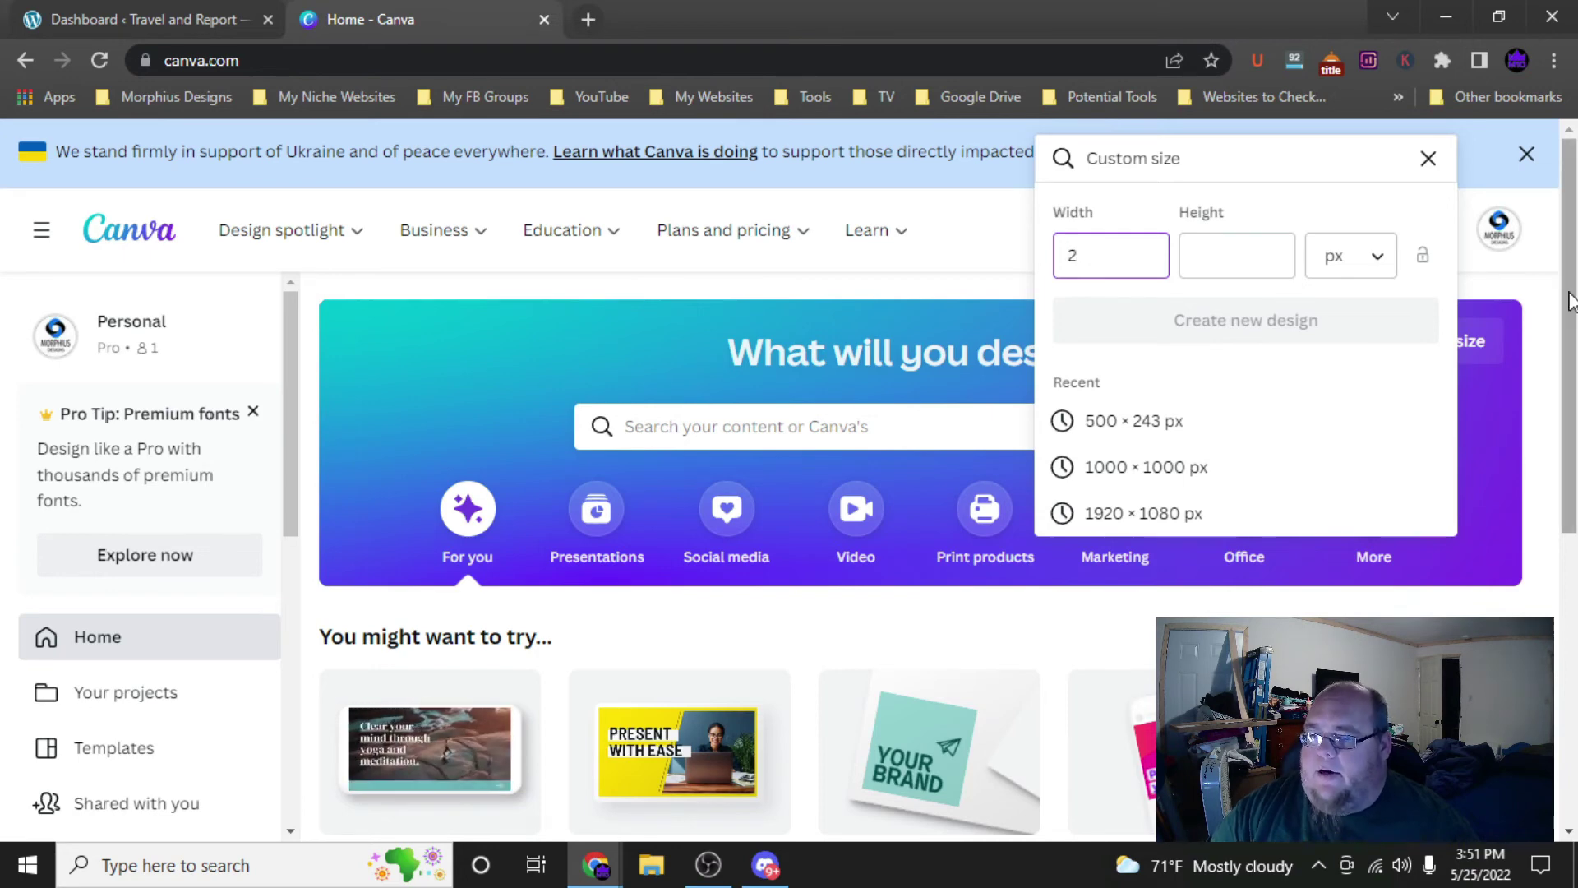
click(1141, 437)
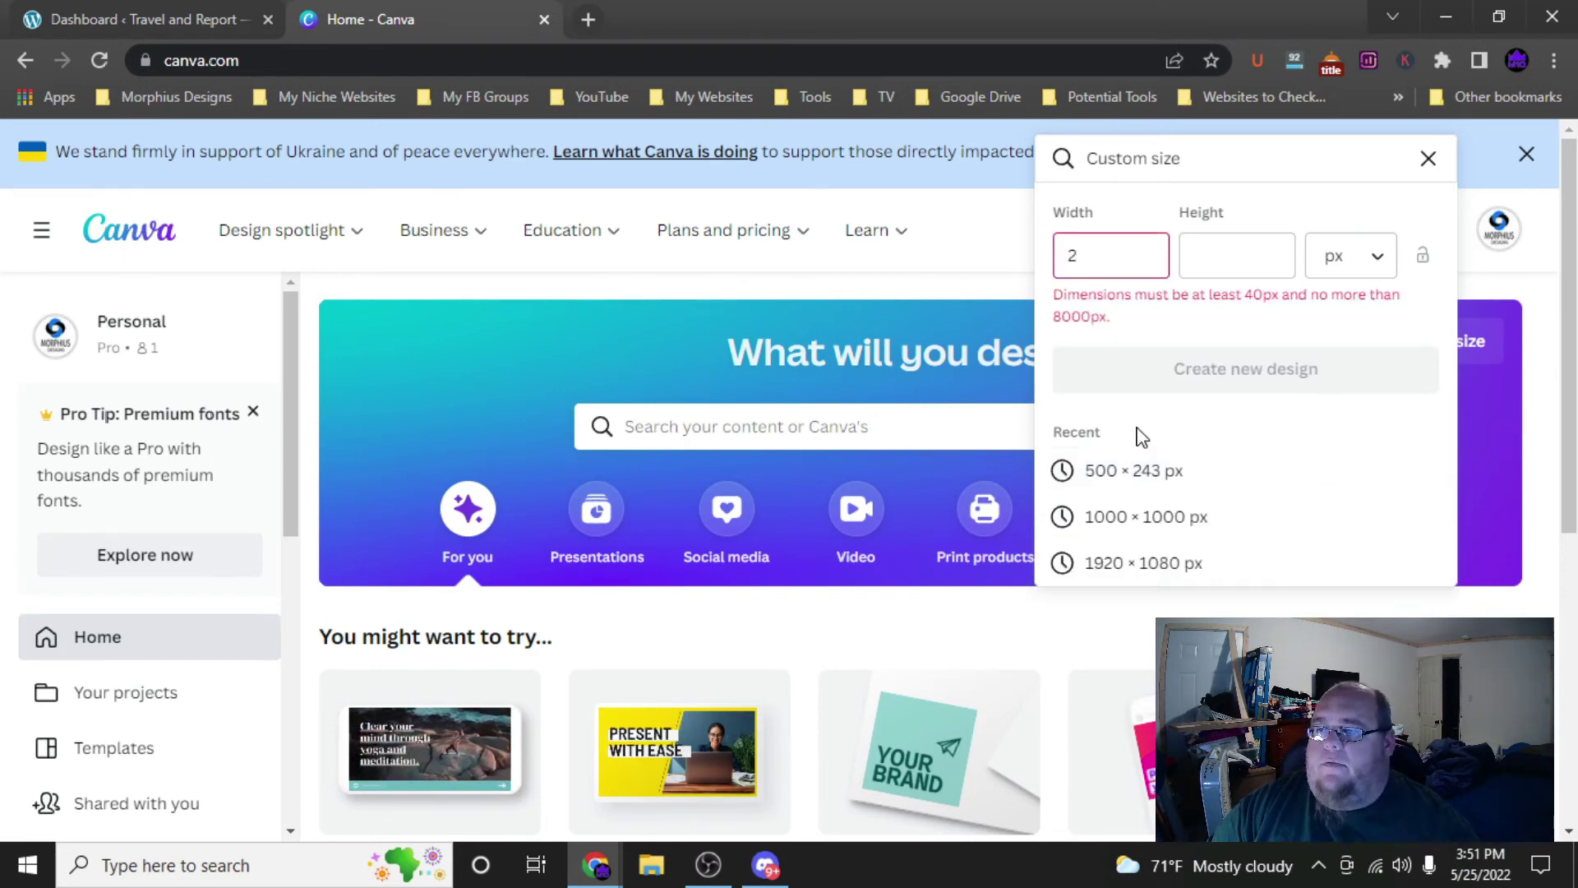
click(1162, 468)
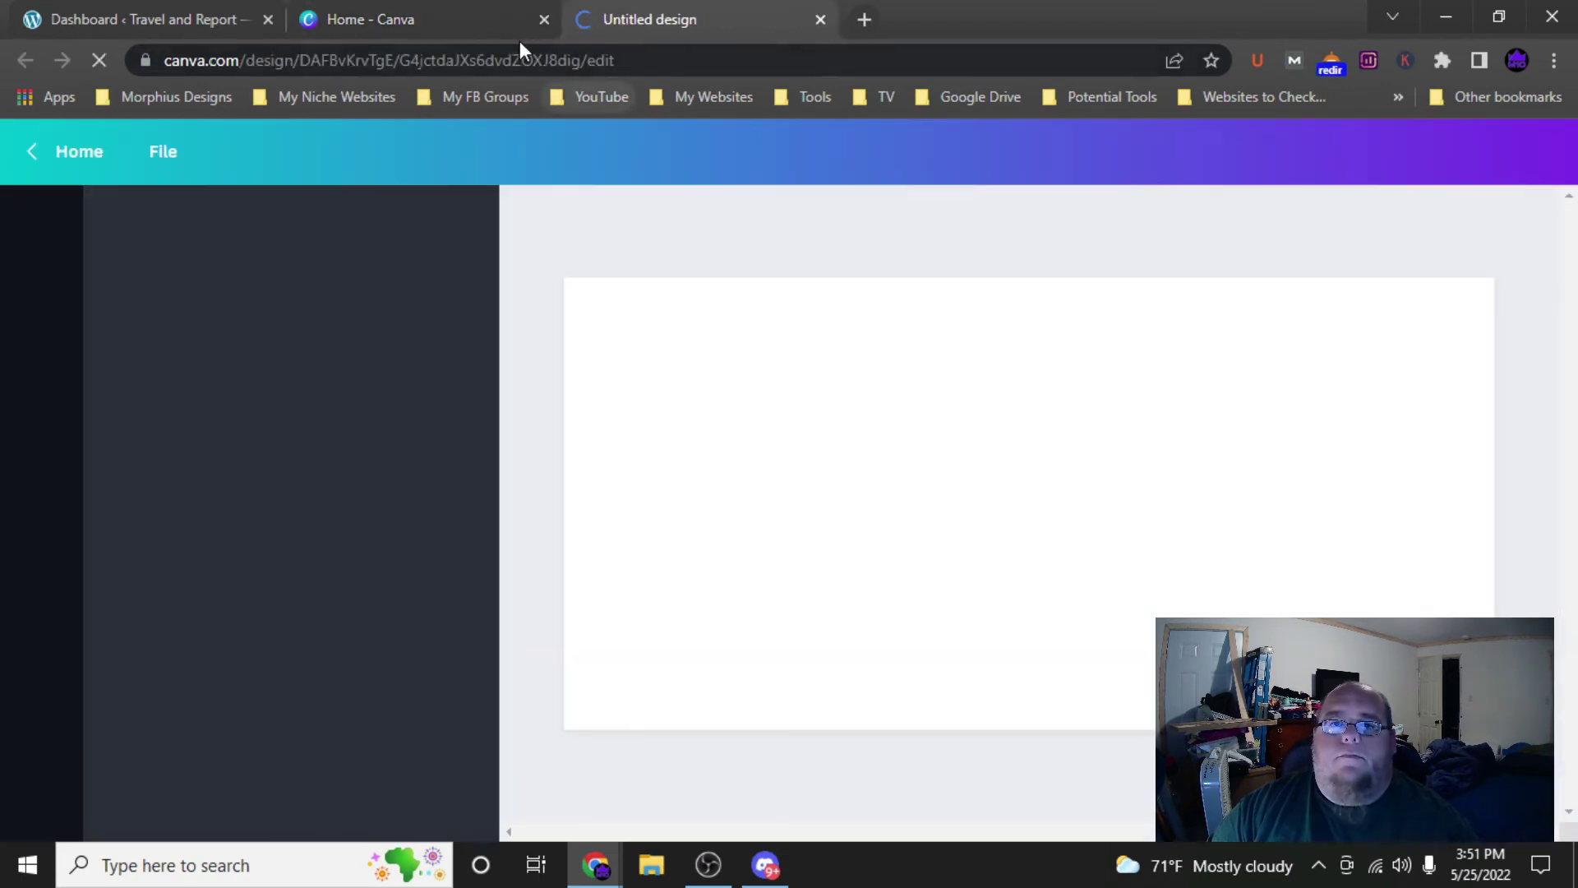
Close the Canva home tab and search the Elements library for 'travel'.
click(544, 19)
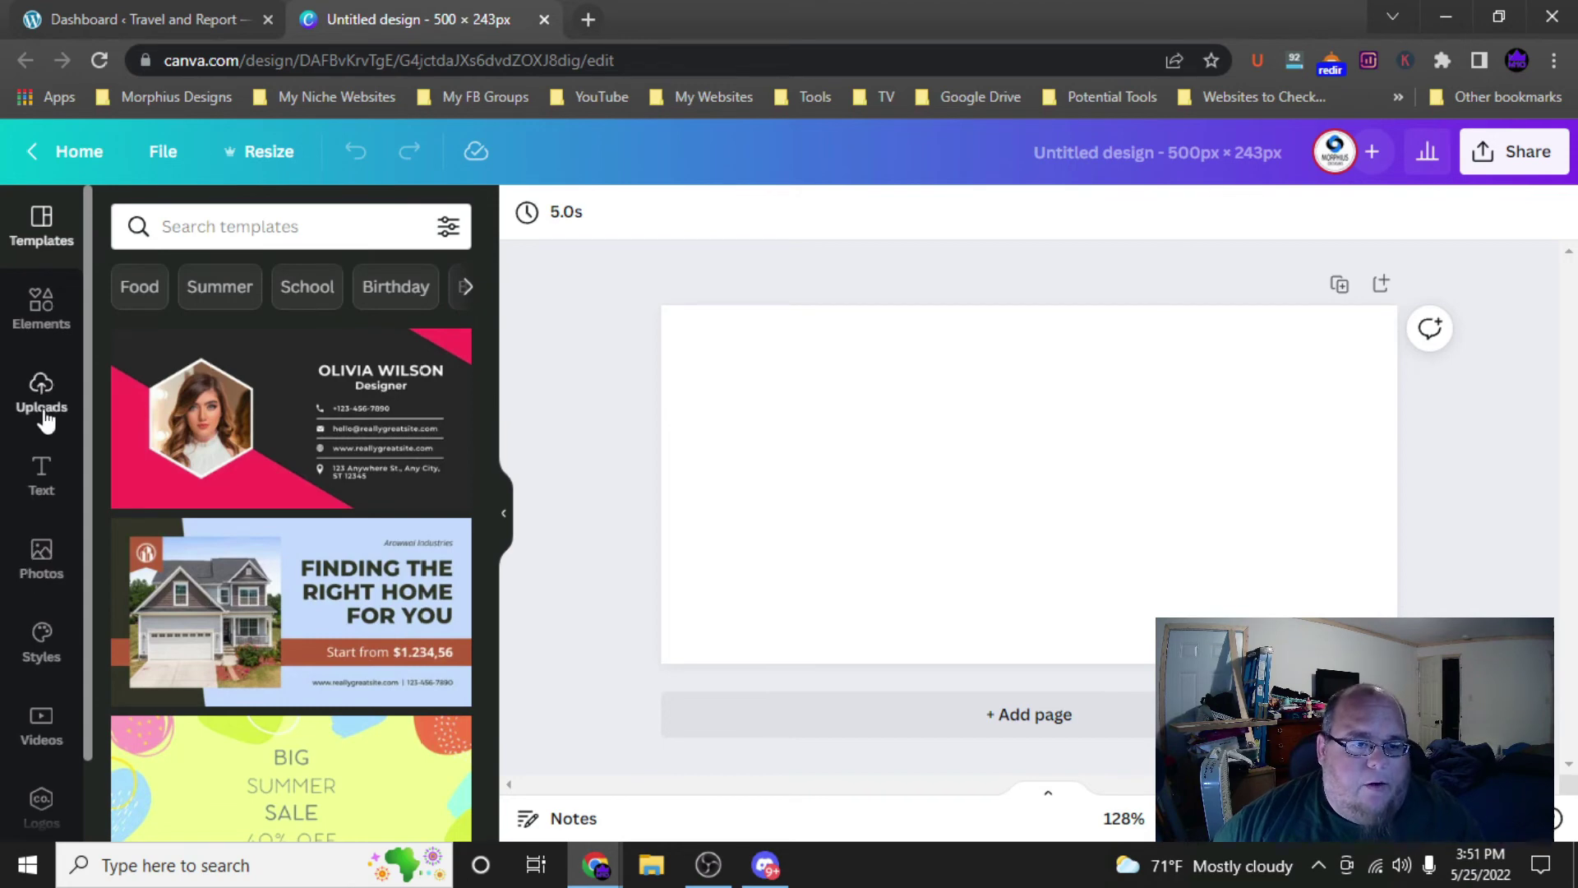
click(49, 317)
click(213, 228)
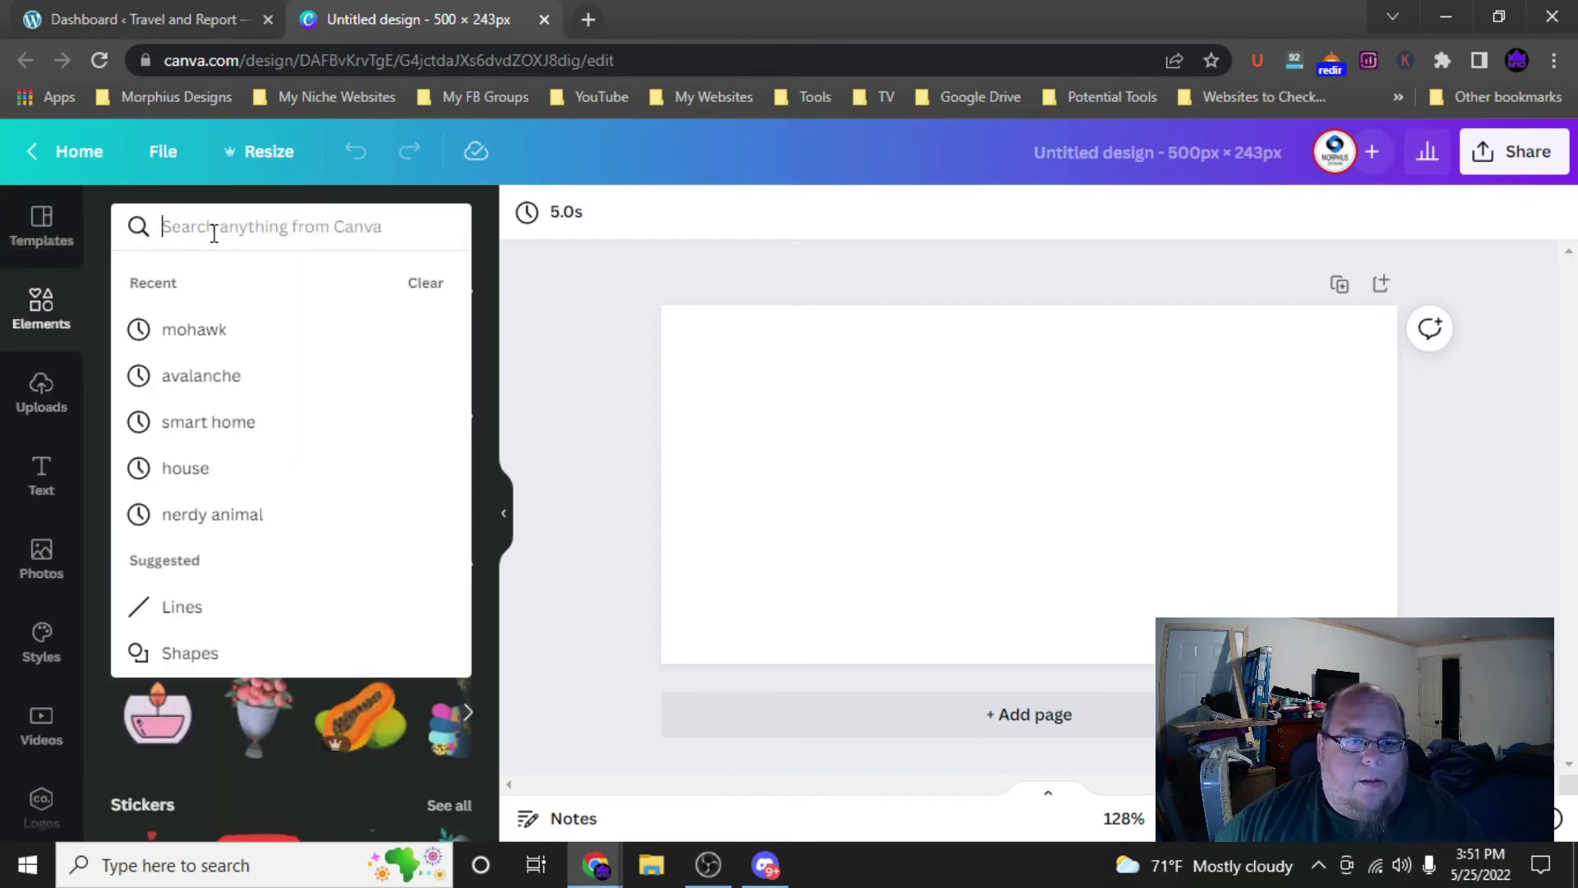
text(tr)
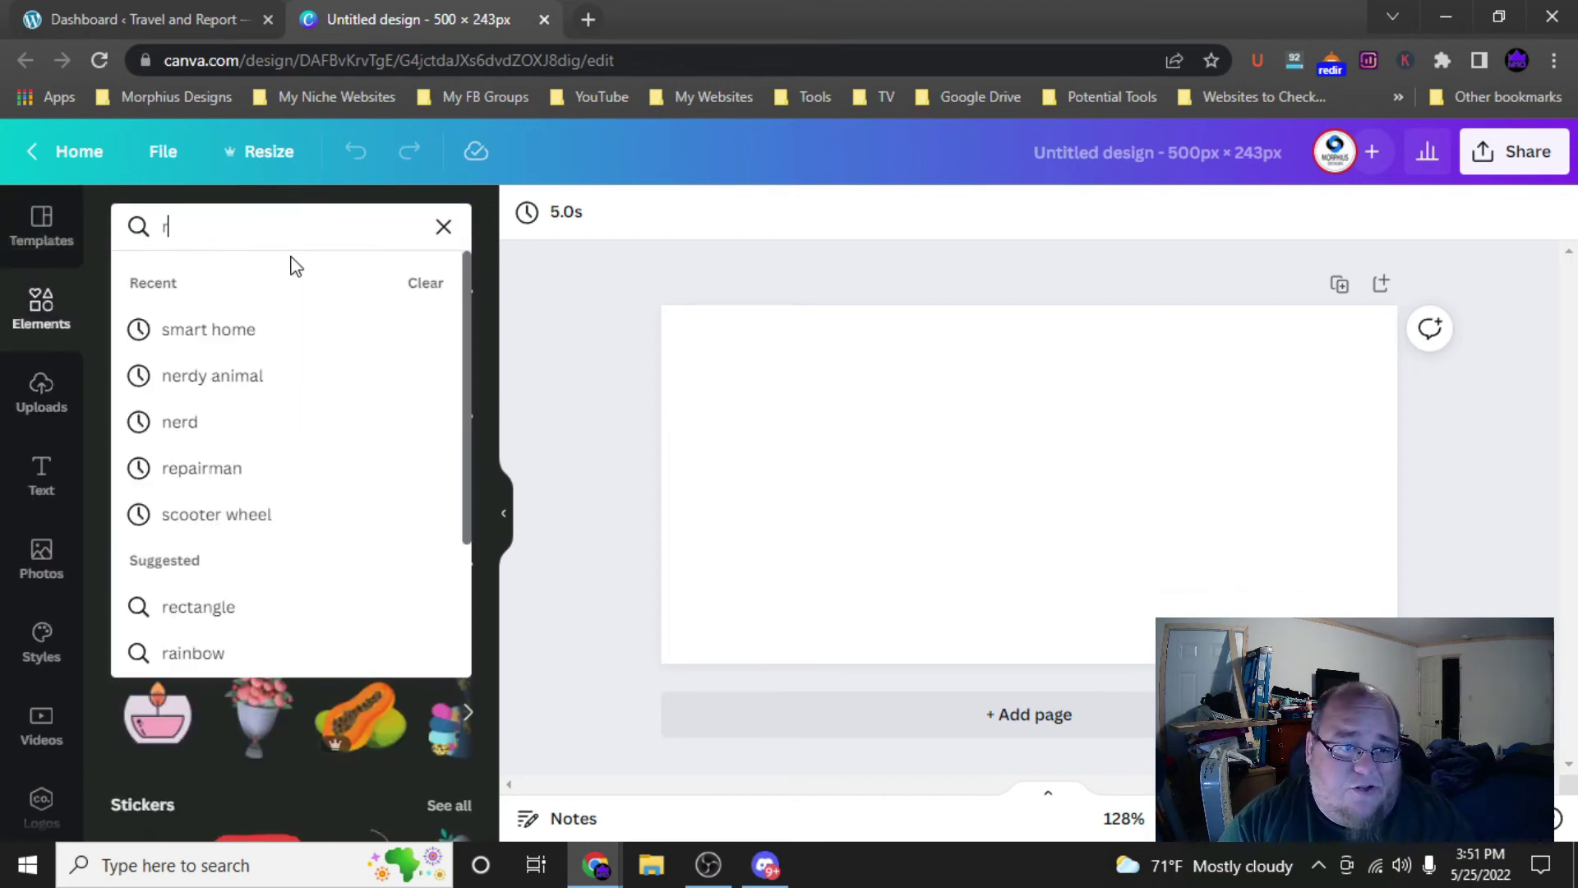
text(avel)
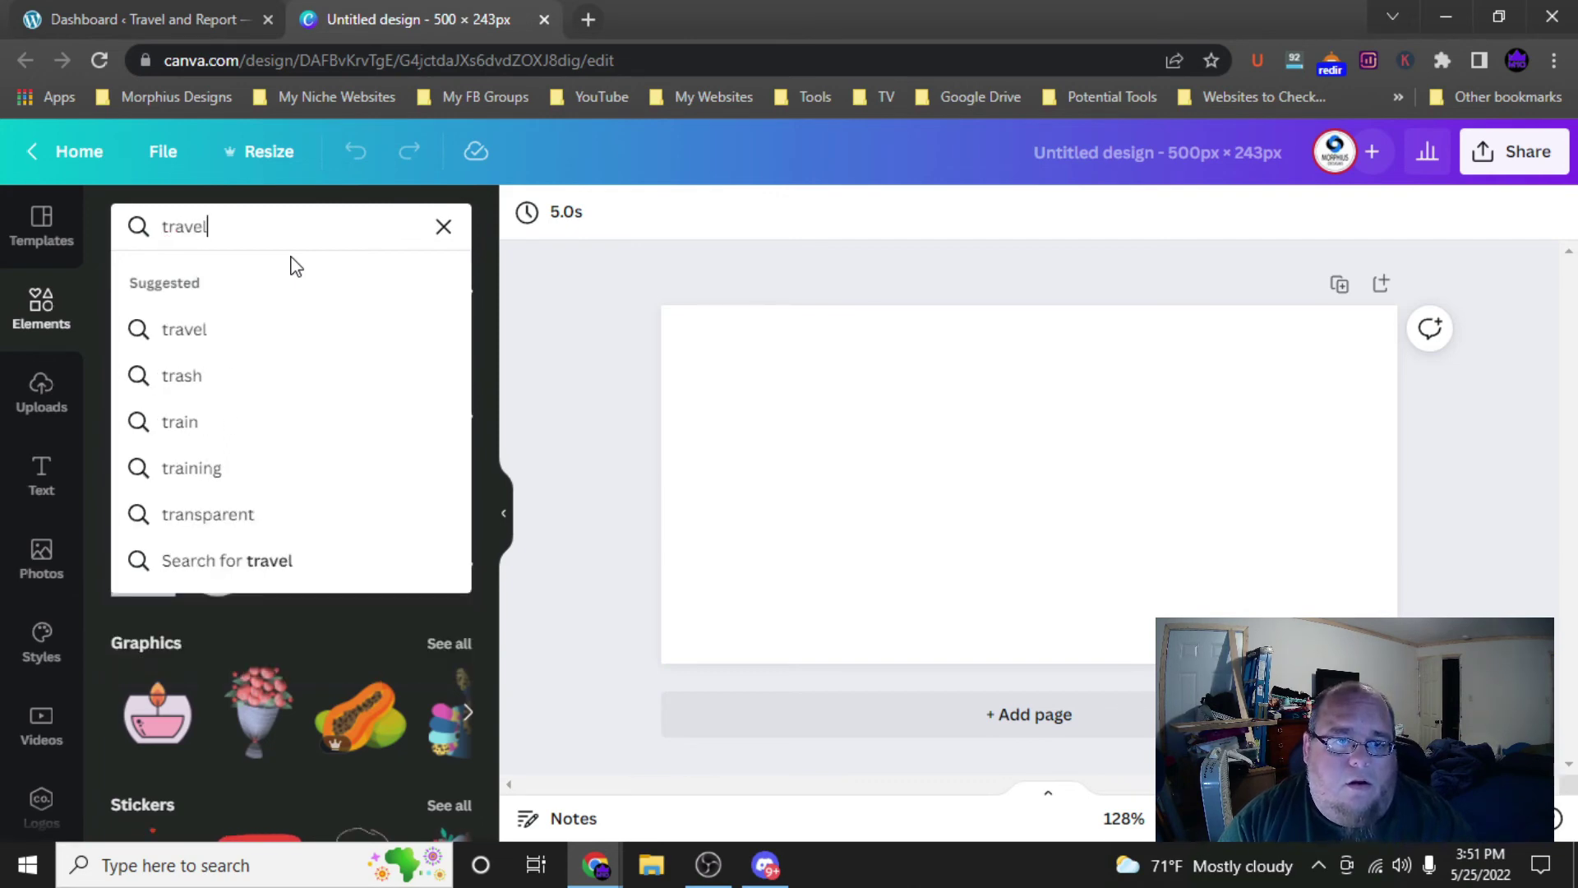
key(Return)
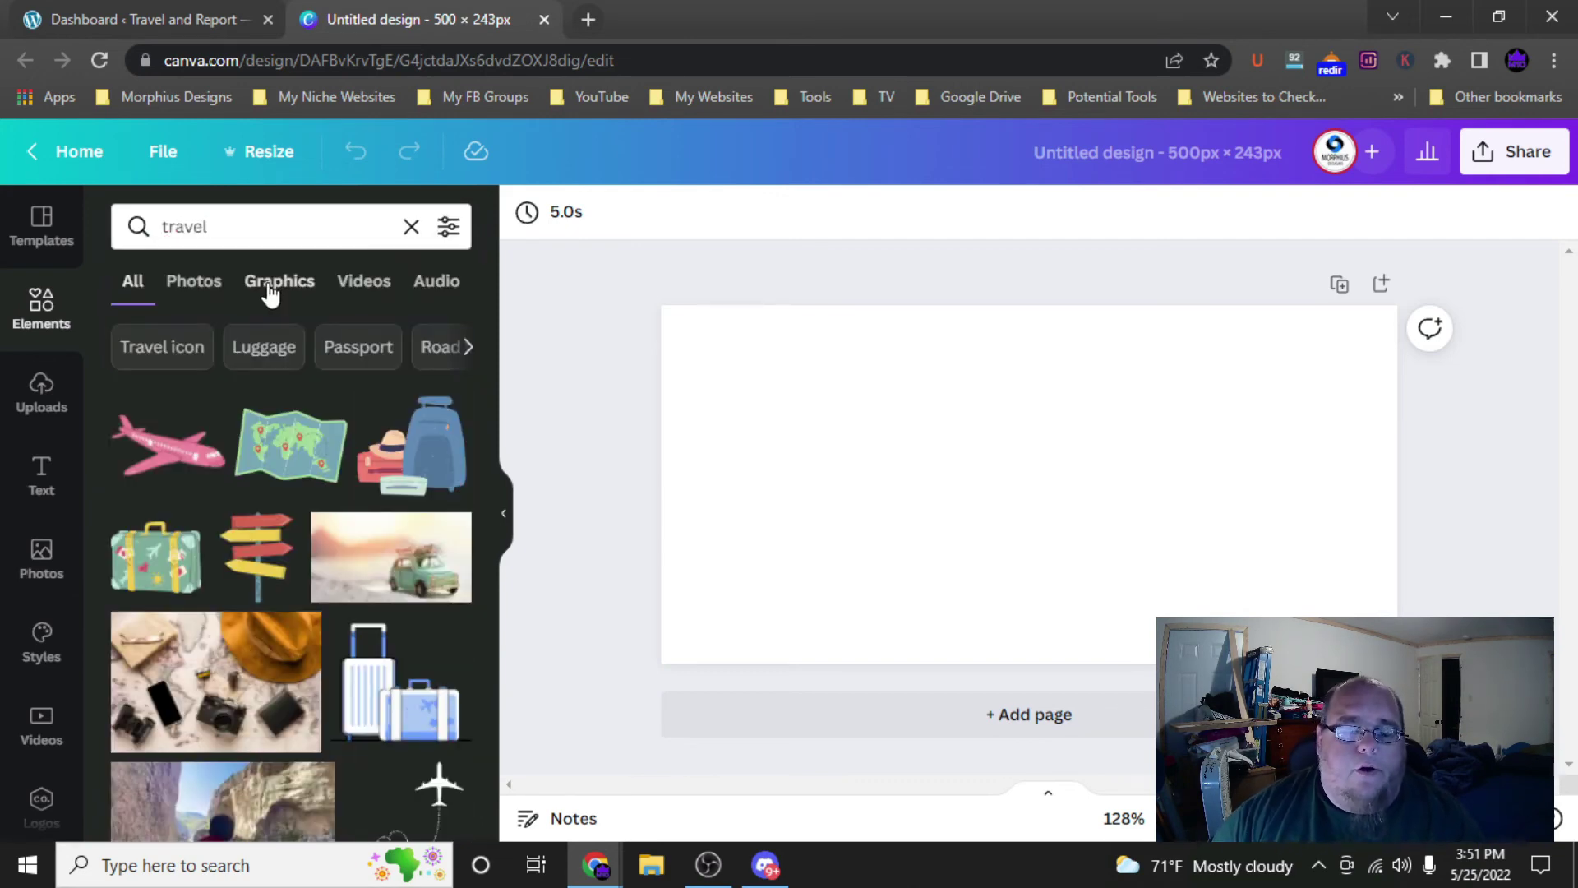
Filter the 'travel' element results to Graphics and browse through them.
click(271, 293)
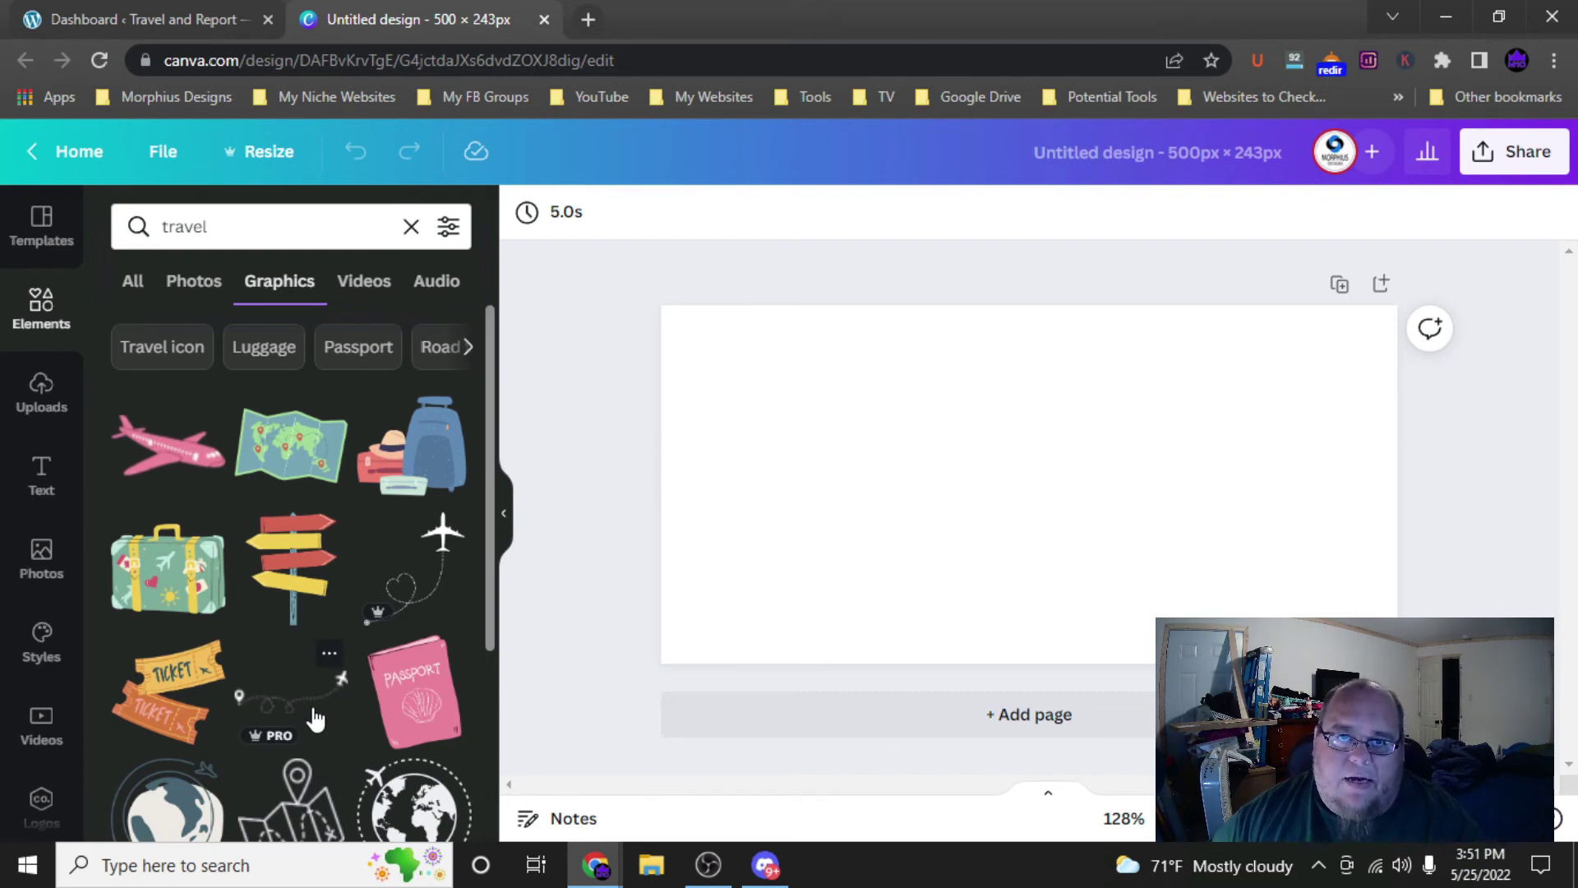
scroll(317, 715, down, 3)
scroll(314, 711, up, 3)
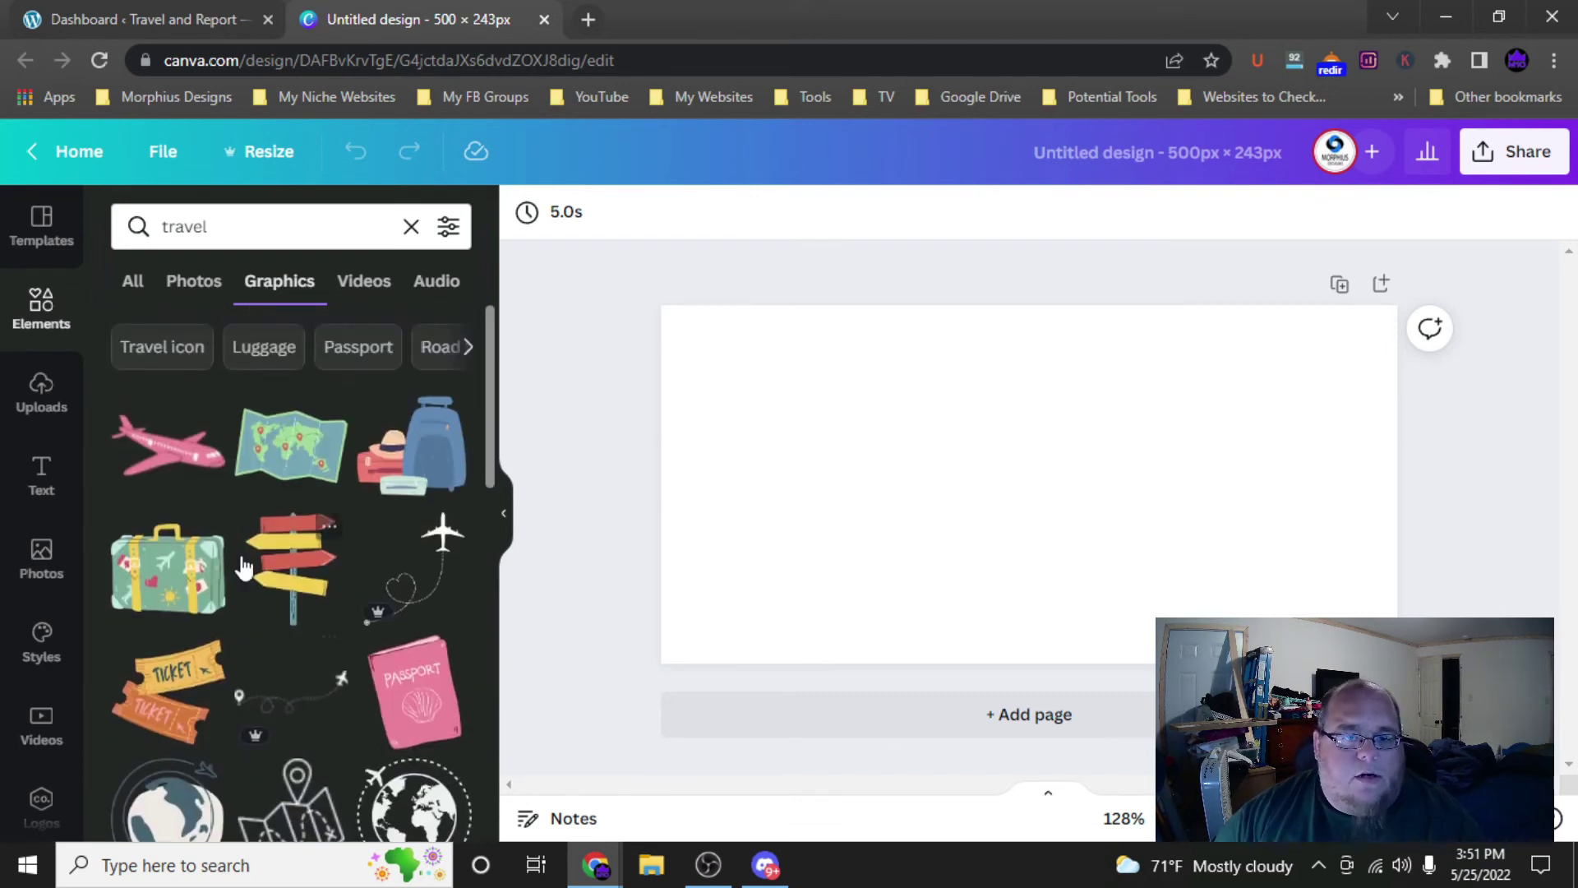
scroll(230, 496, down, 1)
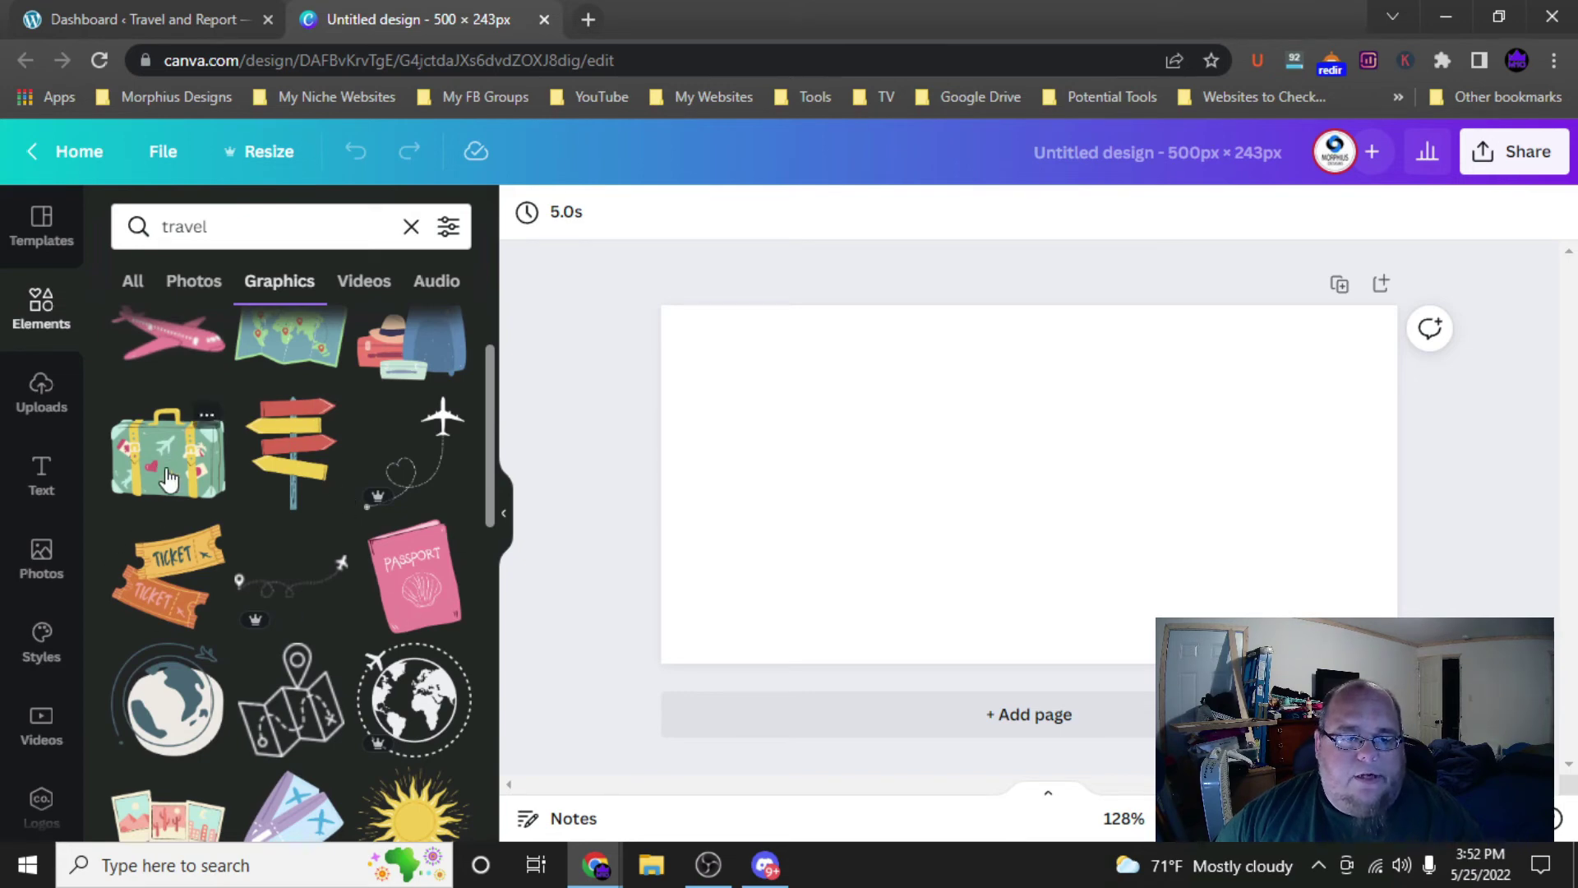
scroll(362, 436, up, 2)
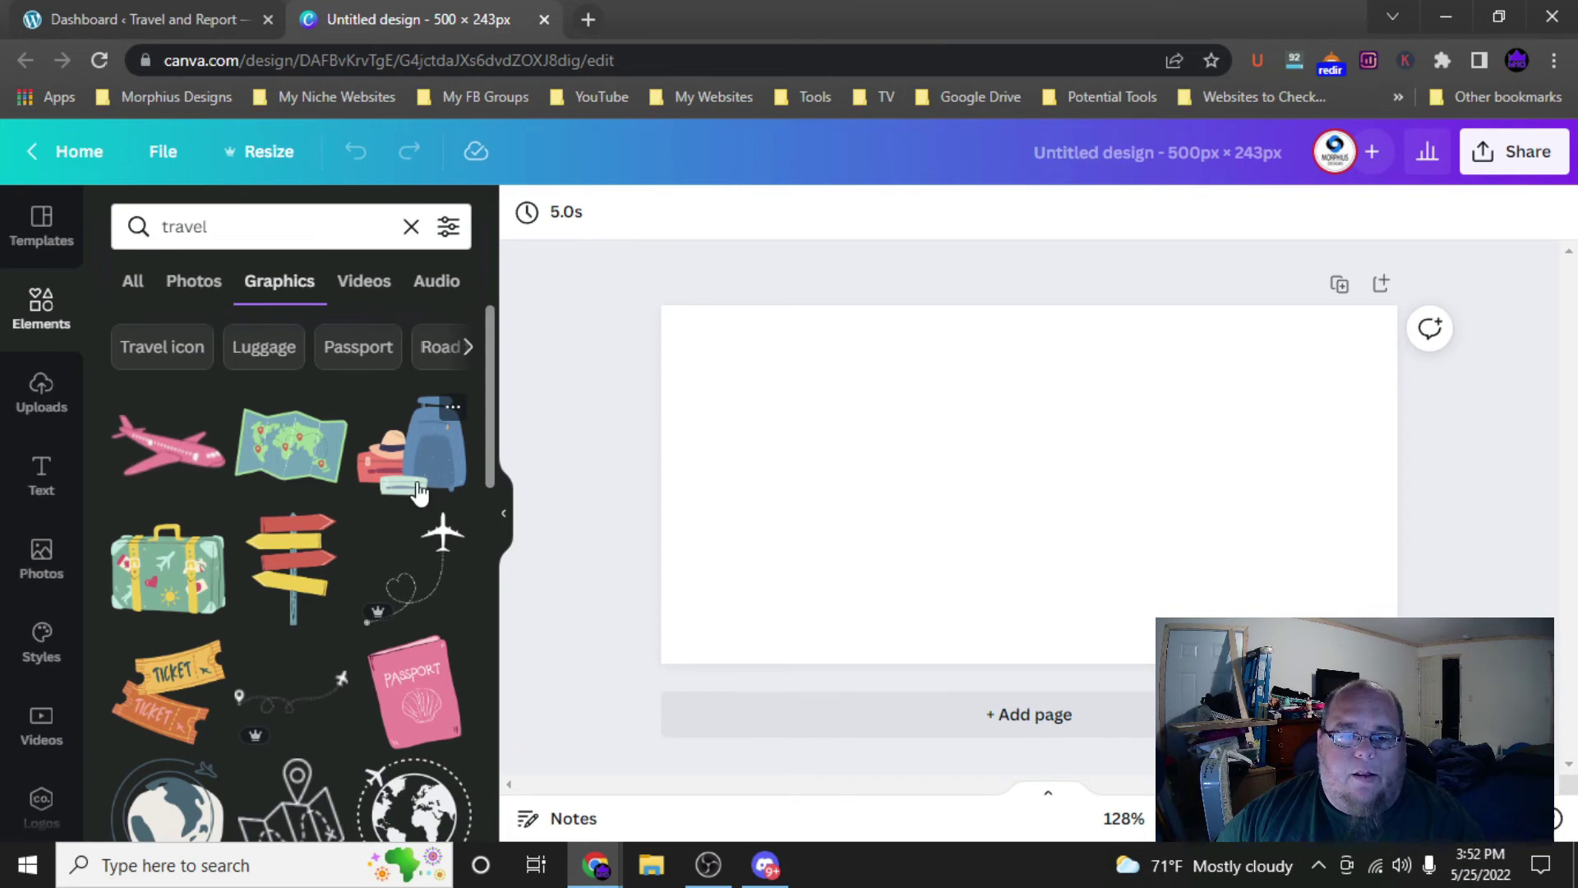
scroll(429, 632, down, 3)
scroll(429, 633, down, 1)
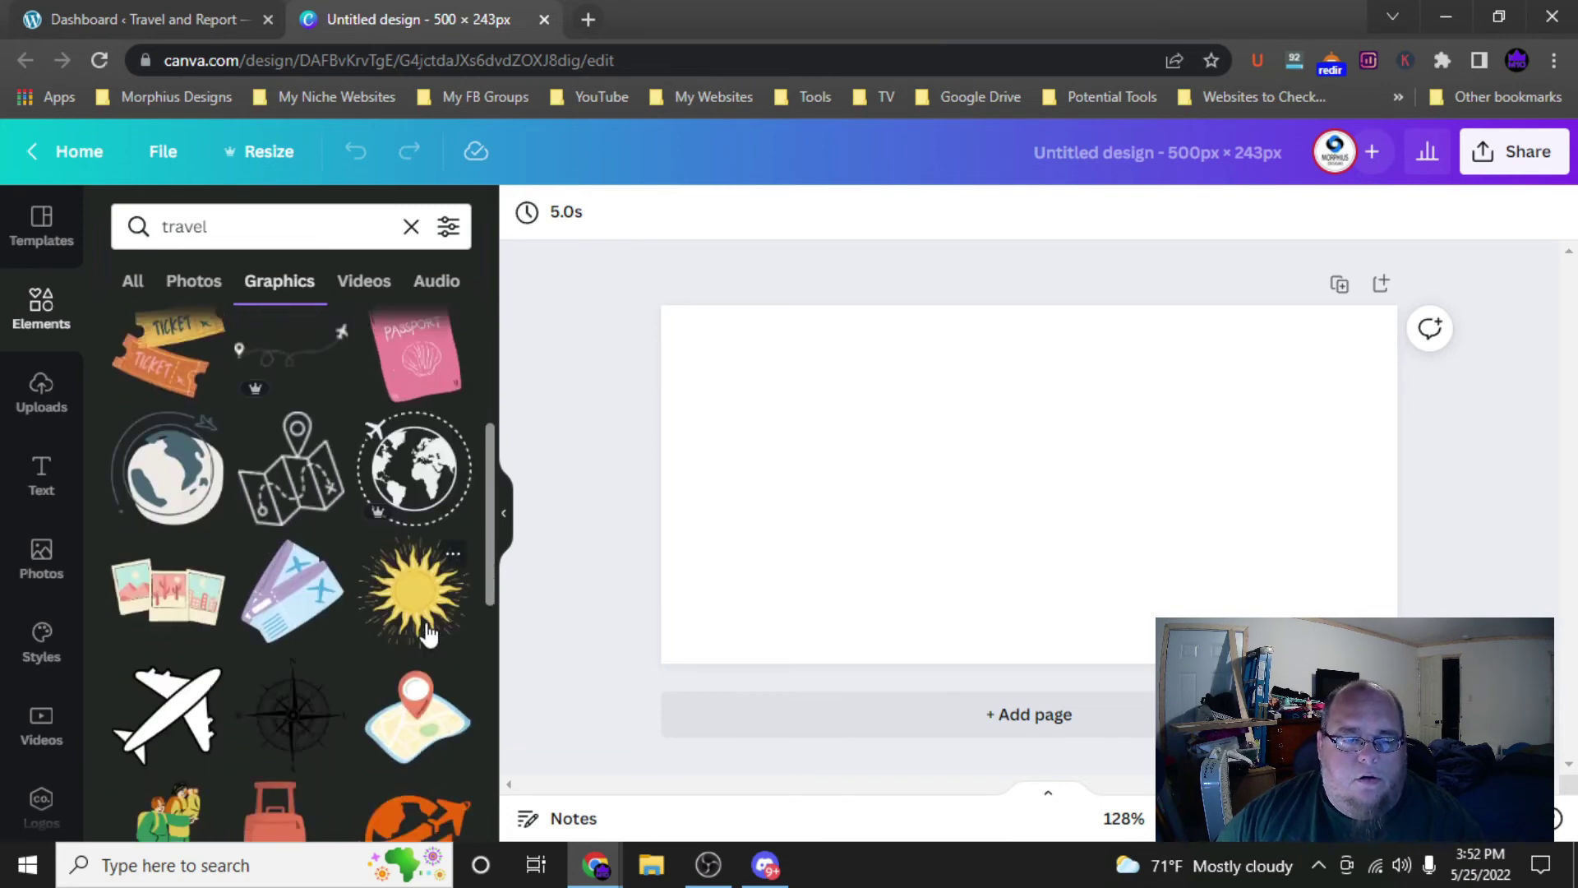
scroll(429, 633, down, 1)
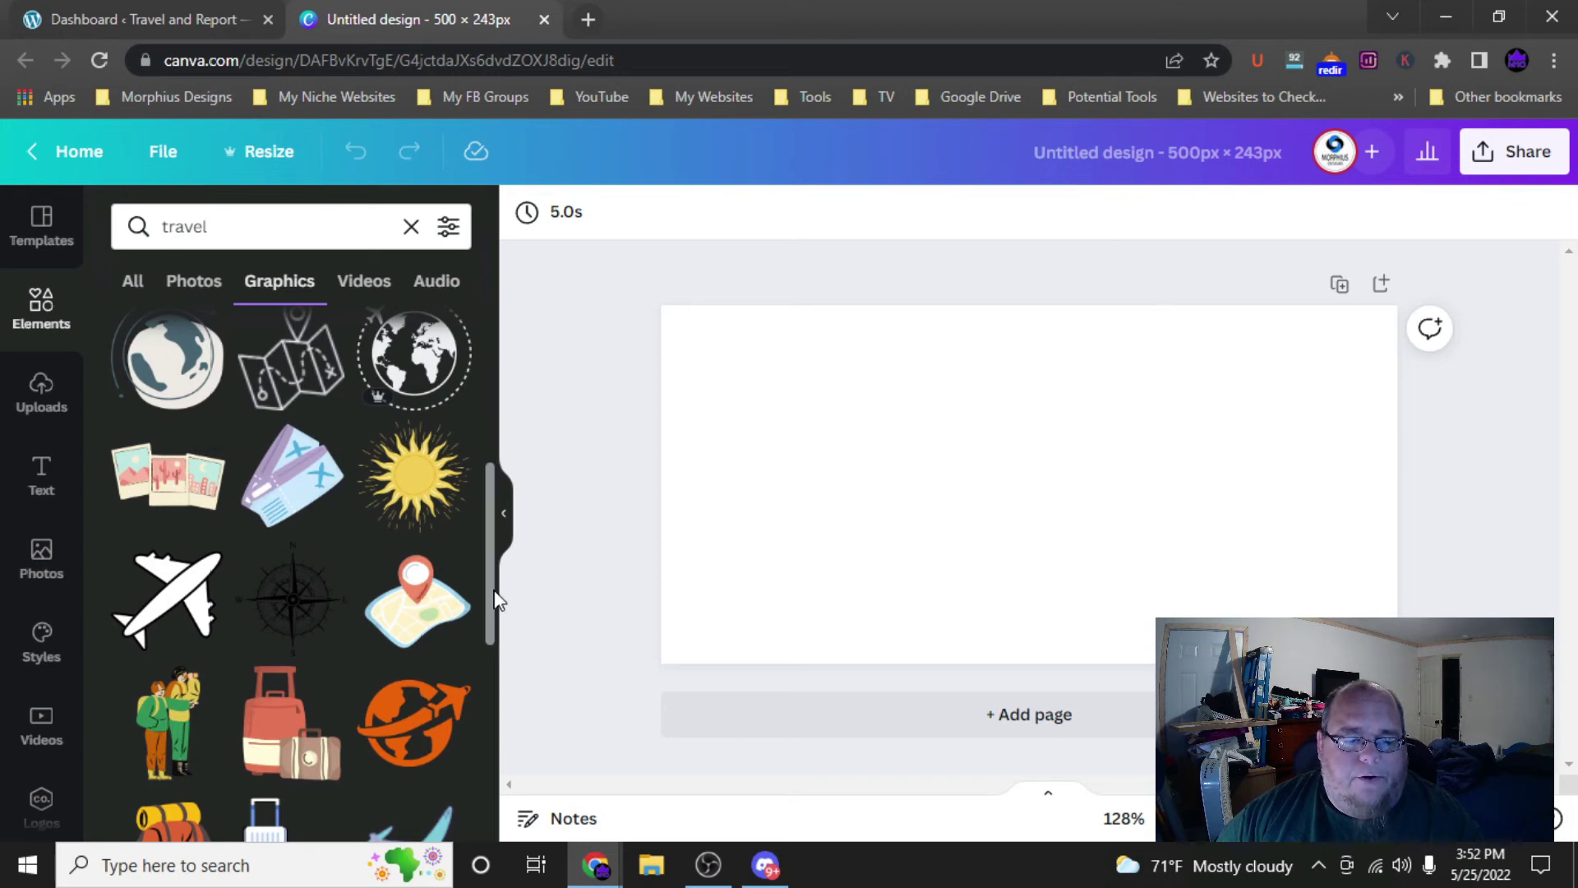
scroll(271, 542, down, 5)
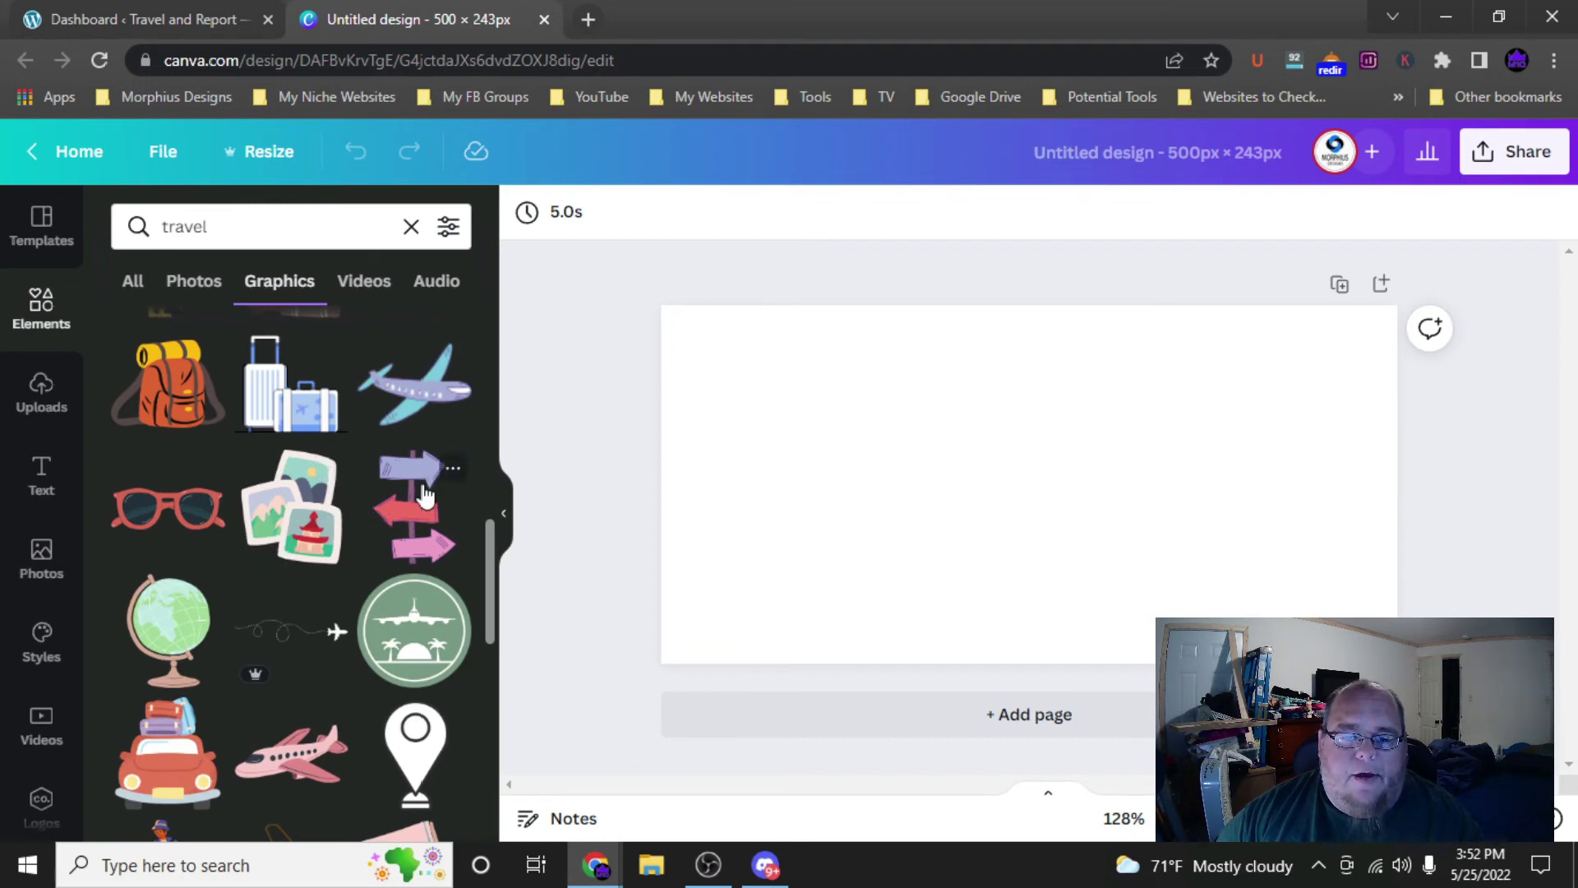
Try the pink and red signpost graphic at the top-left, then delete it.
click(415, 507)
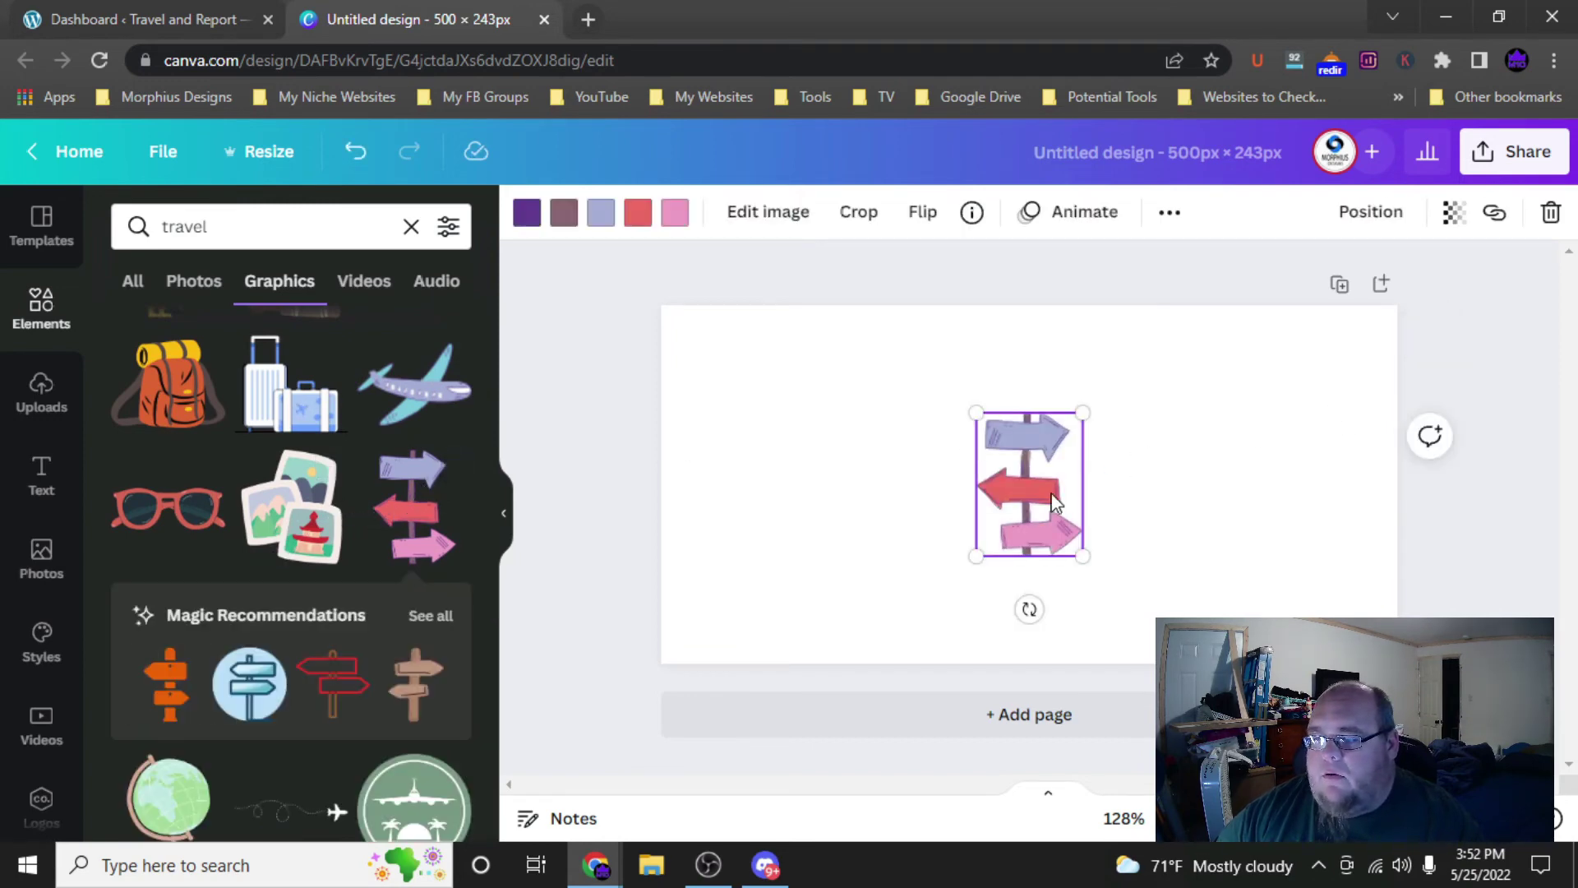
drag(1053, 501, 785, 402)
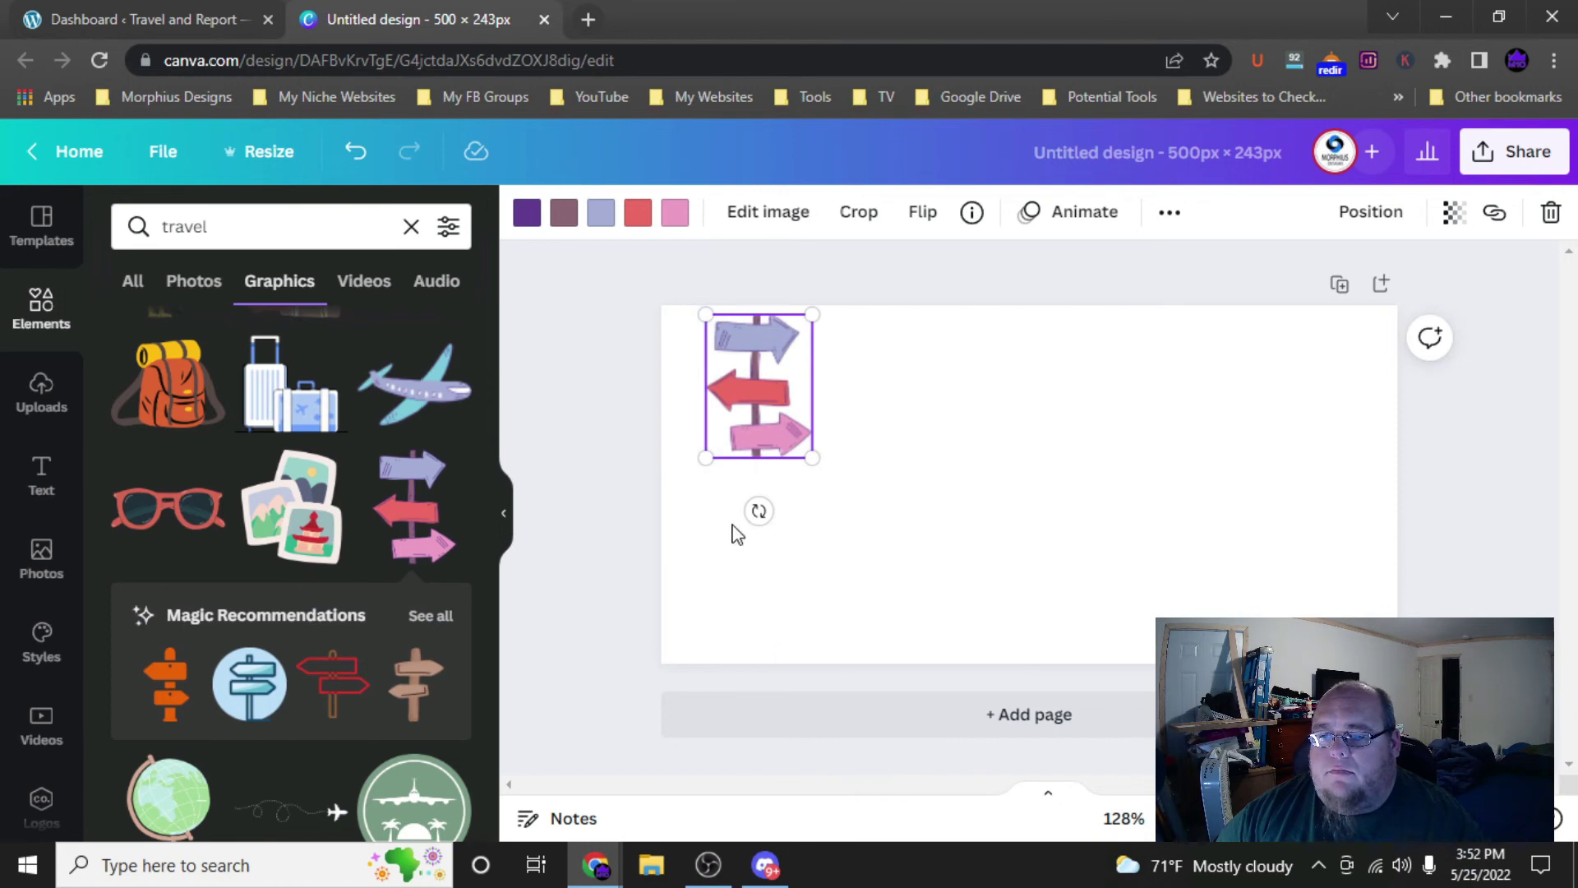
click(1550, 212)
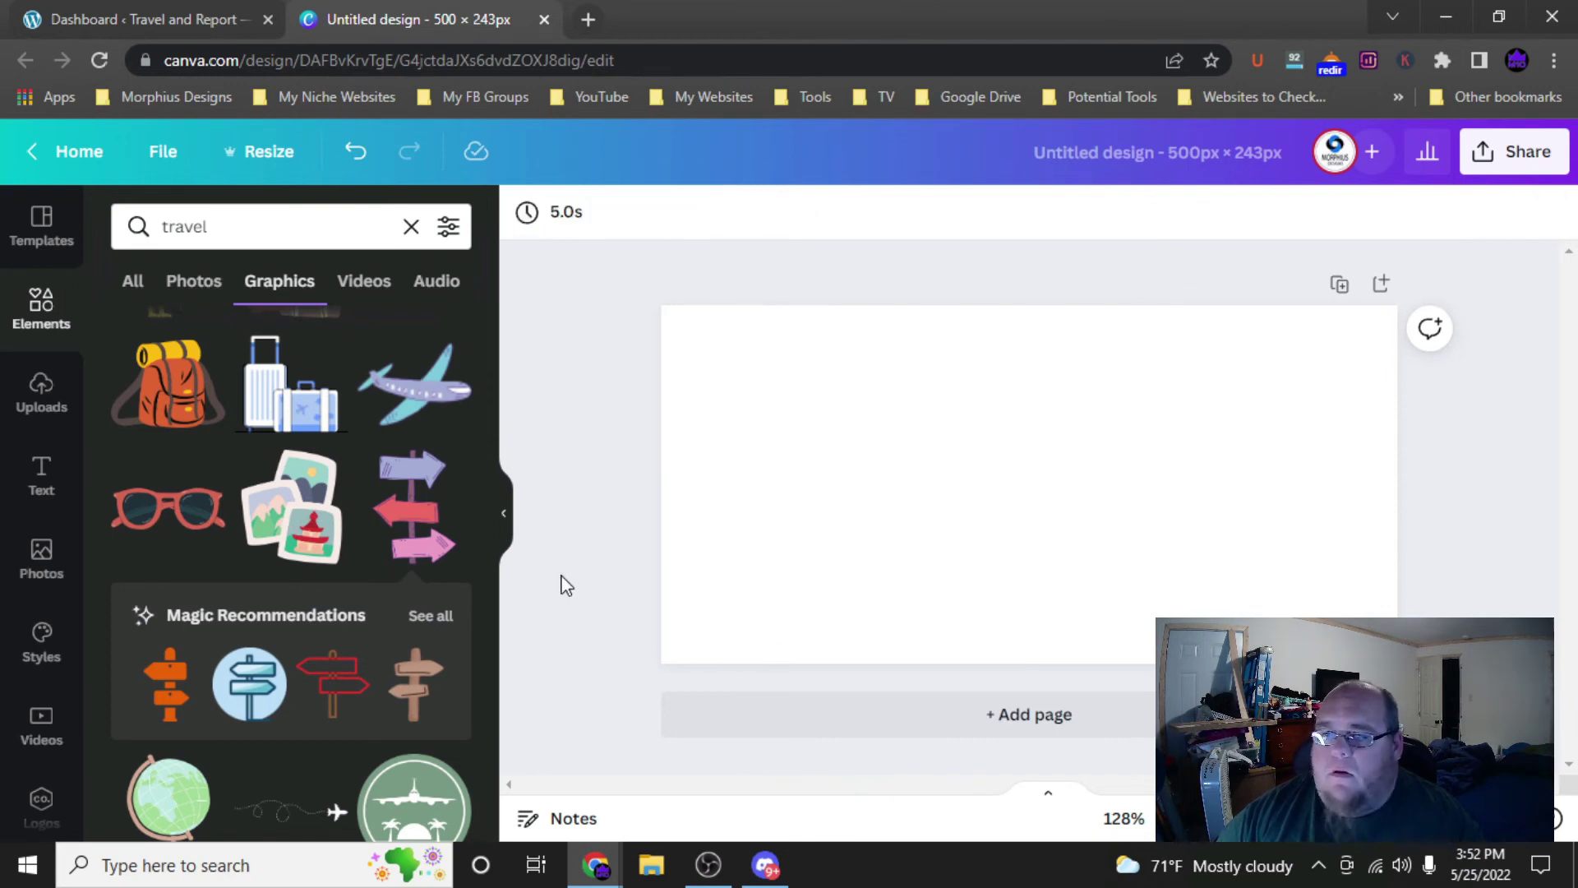
Add the map-and-suitcase travel graphic and position it in the page's top-left corner.
scroll(319, 585, down, 4)
scroll(415, 650, down, 3)
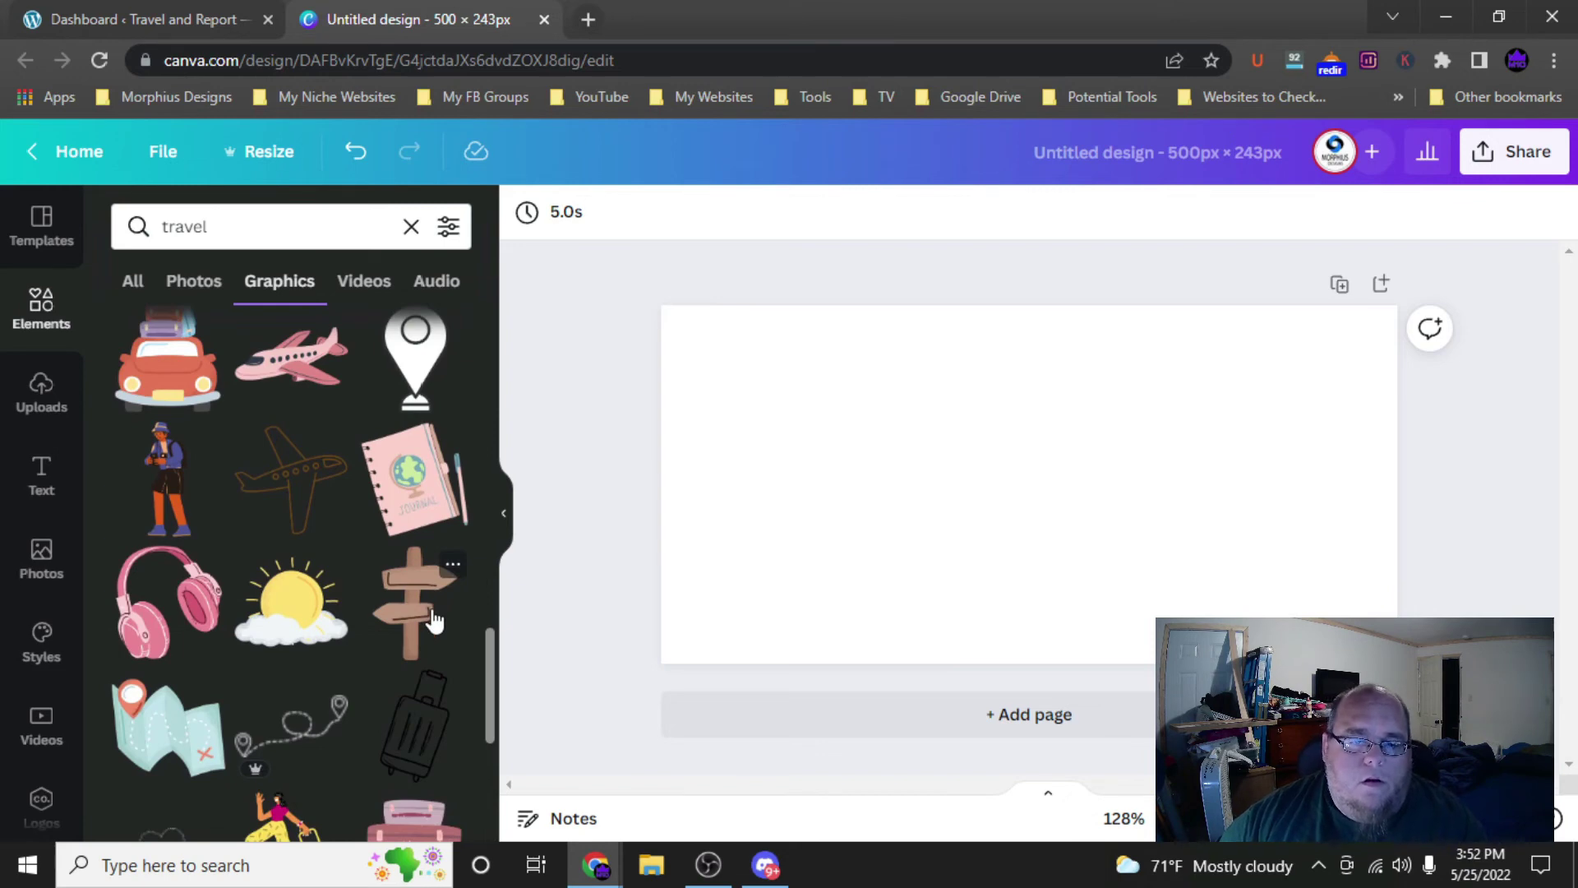
scroll(433, 620, down, 5)
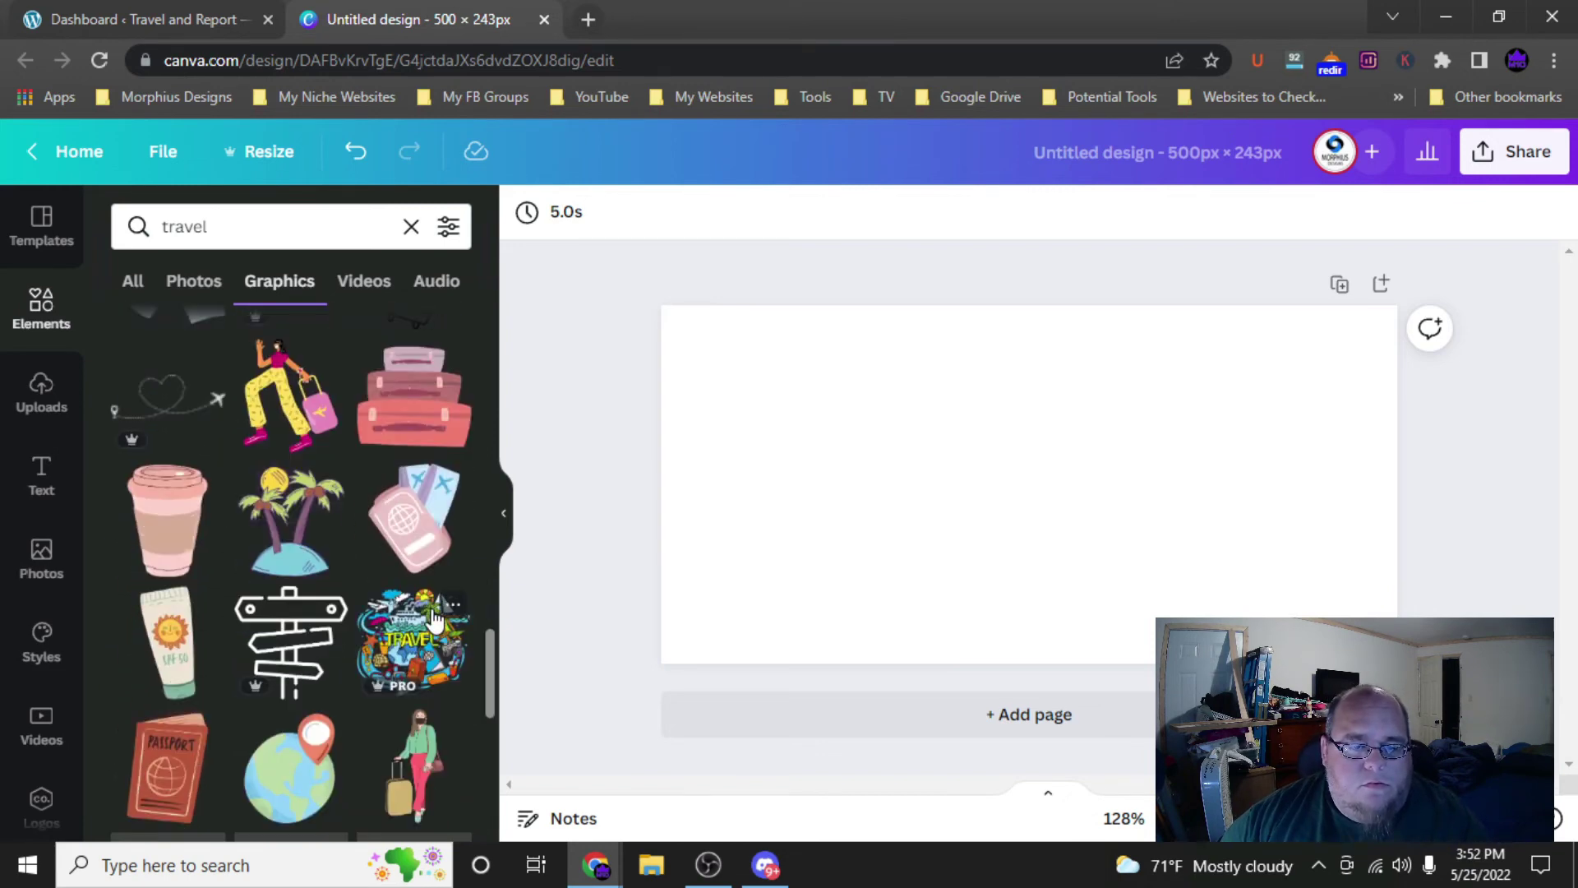
scroll(433, 621, down, 3)
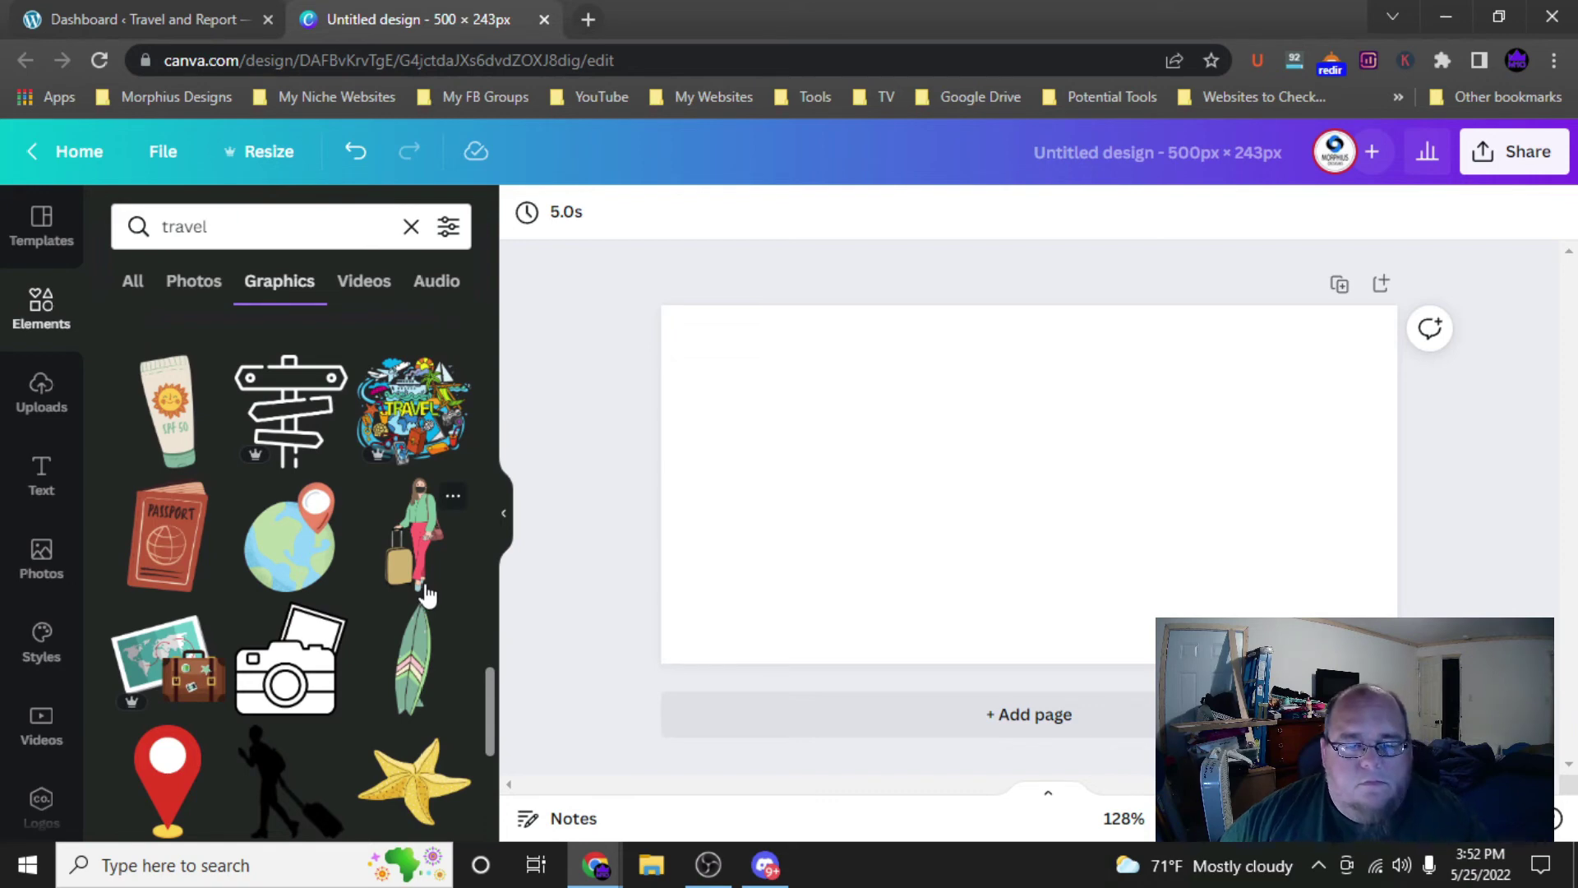
scroll(329, 657, down, 2)
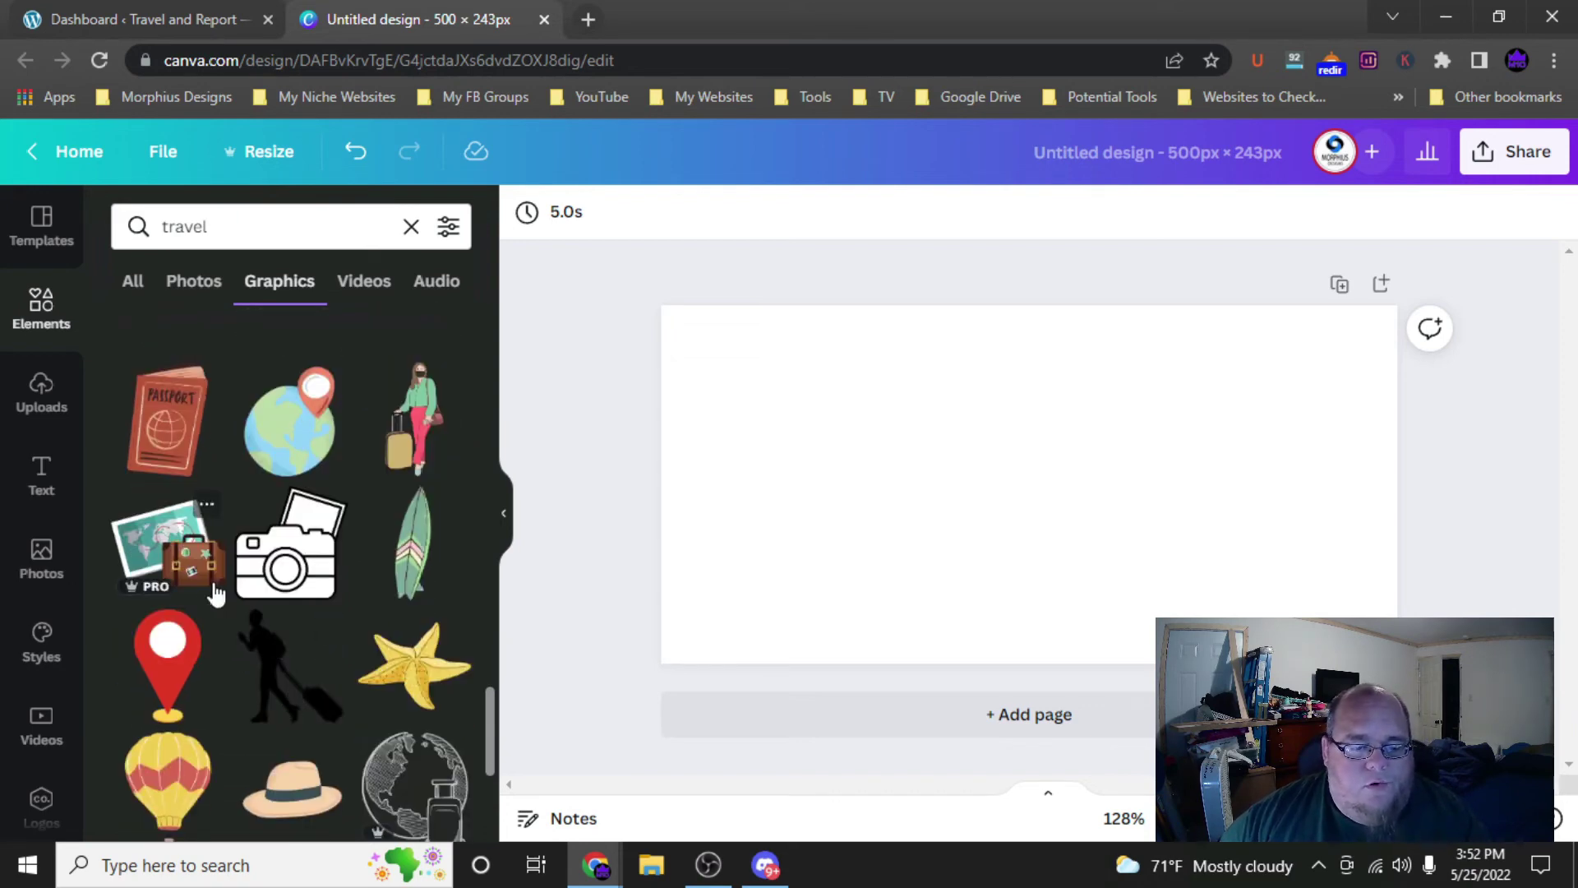
click(173, 545)
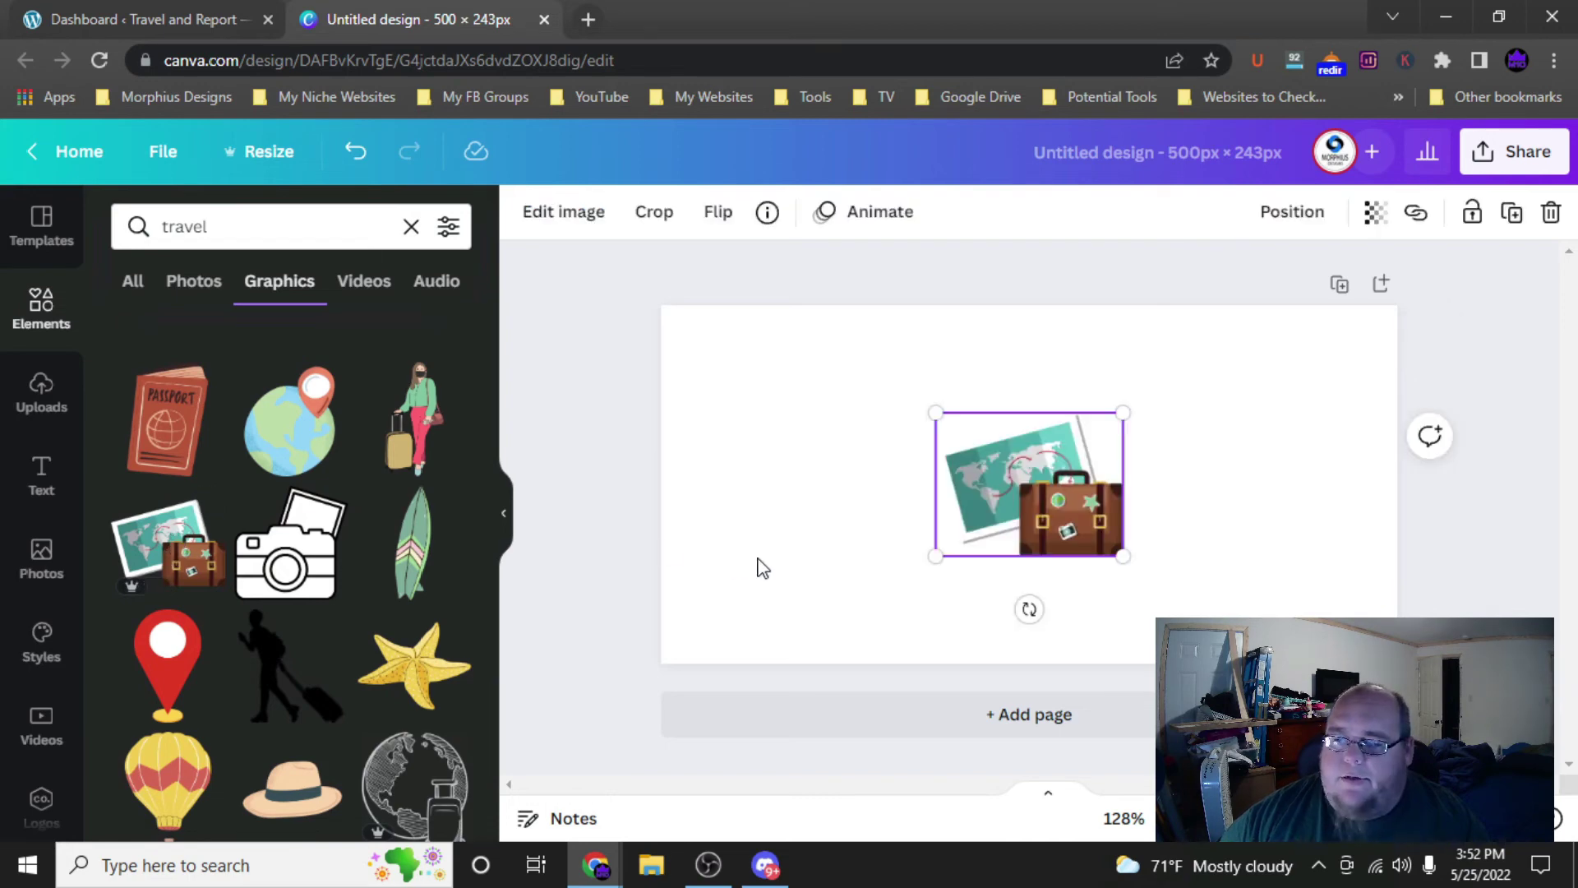
drag(1010, 516, 807, 458)
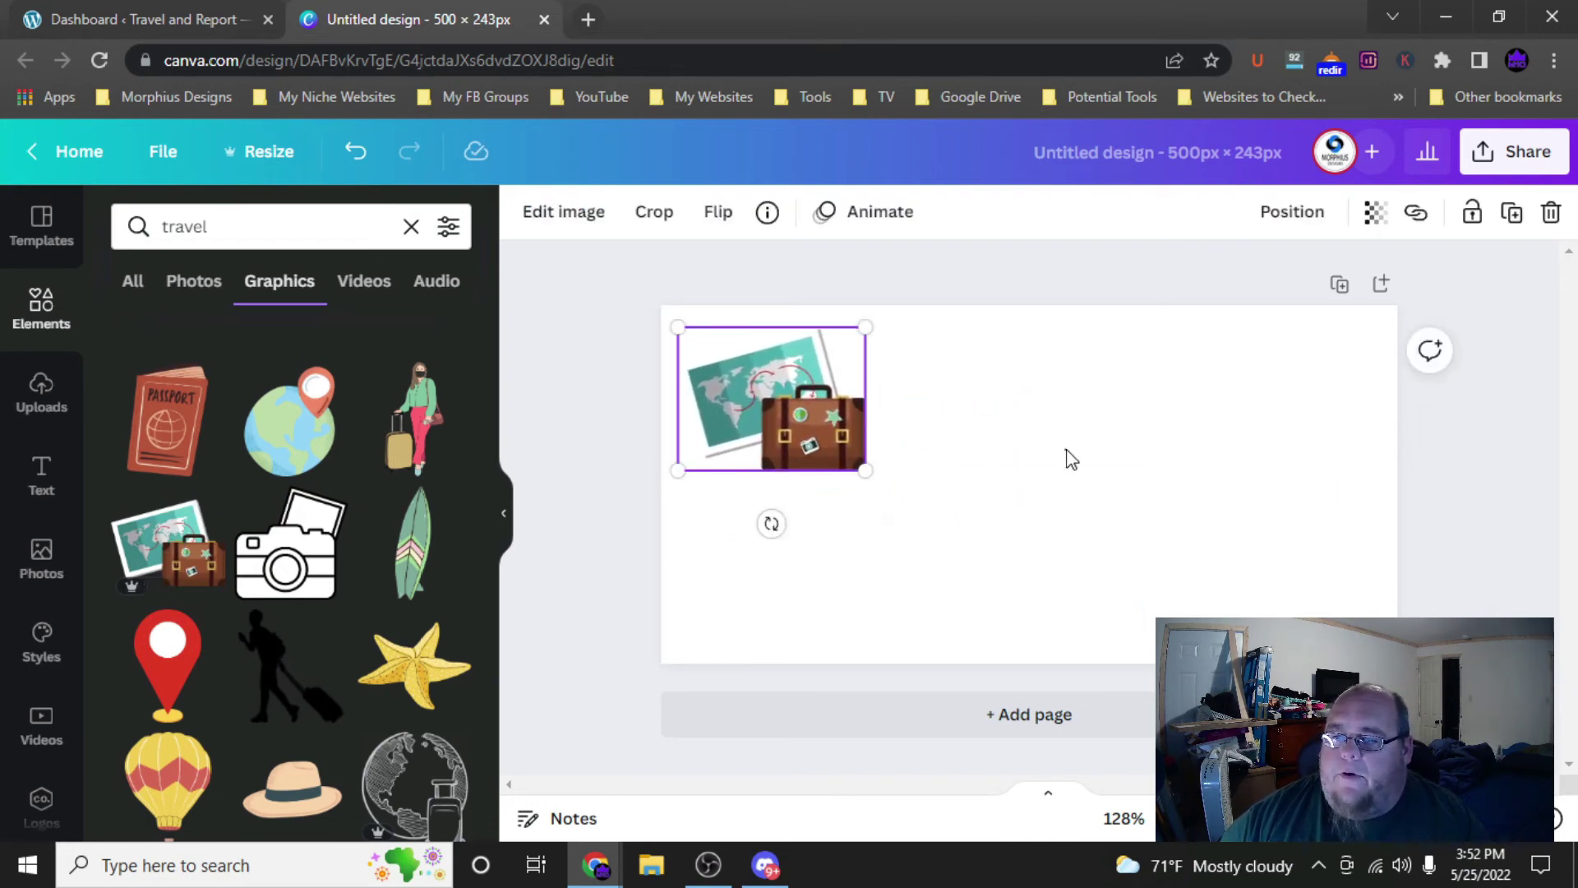
click(1388, 337)
scroll(352, 629, down, 4)
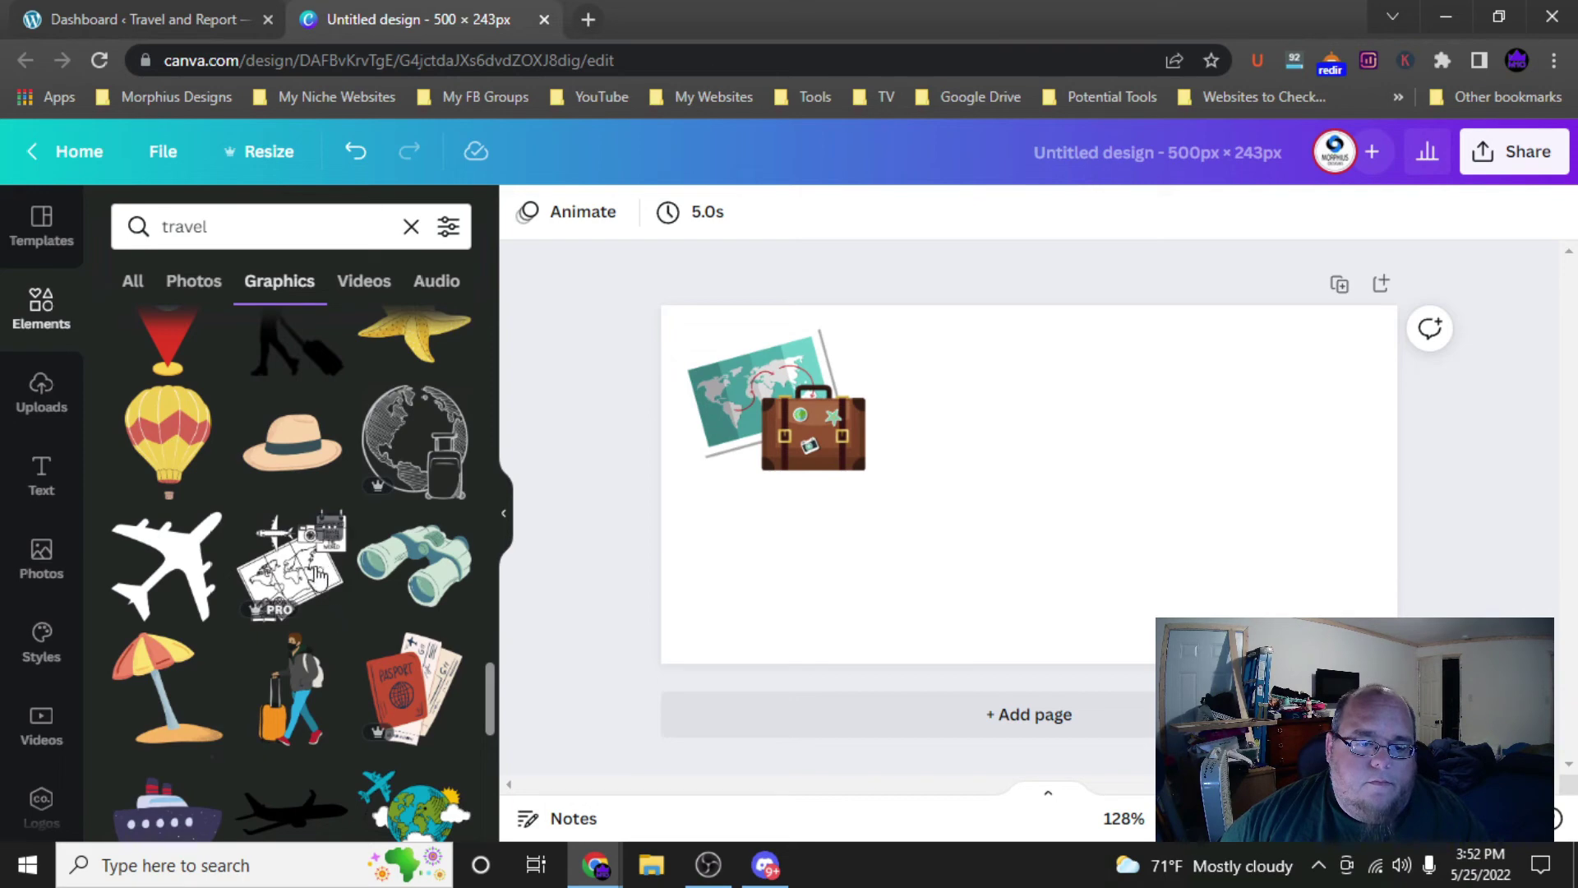
scroll(370, 627, down, 5)
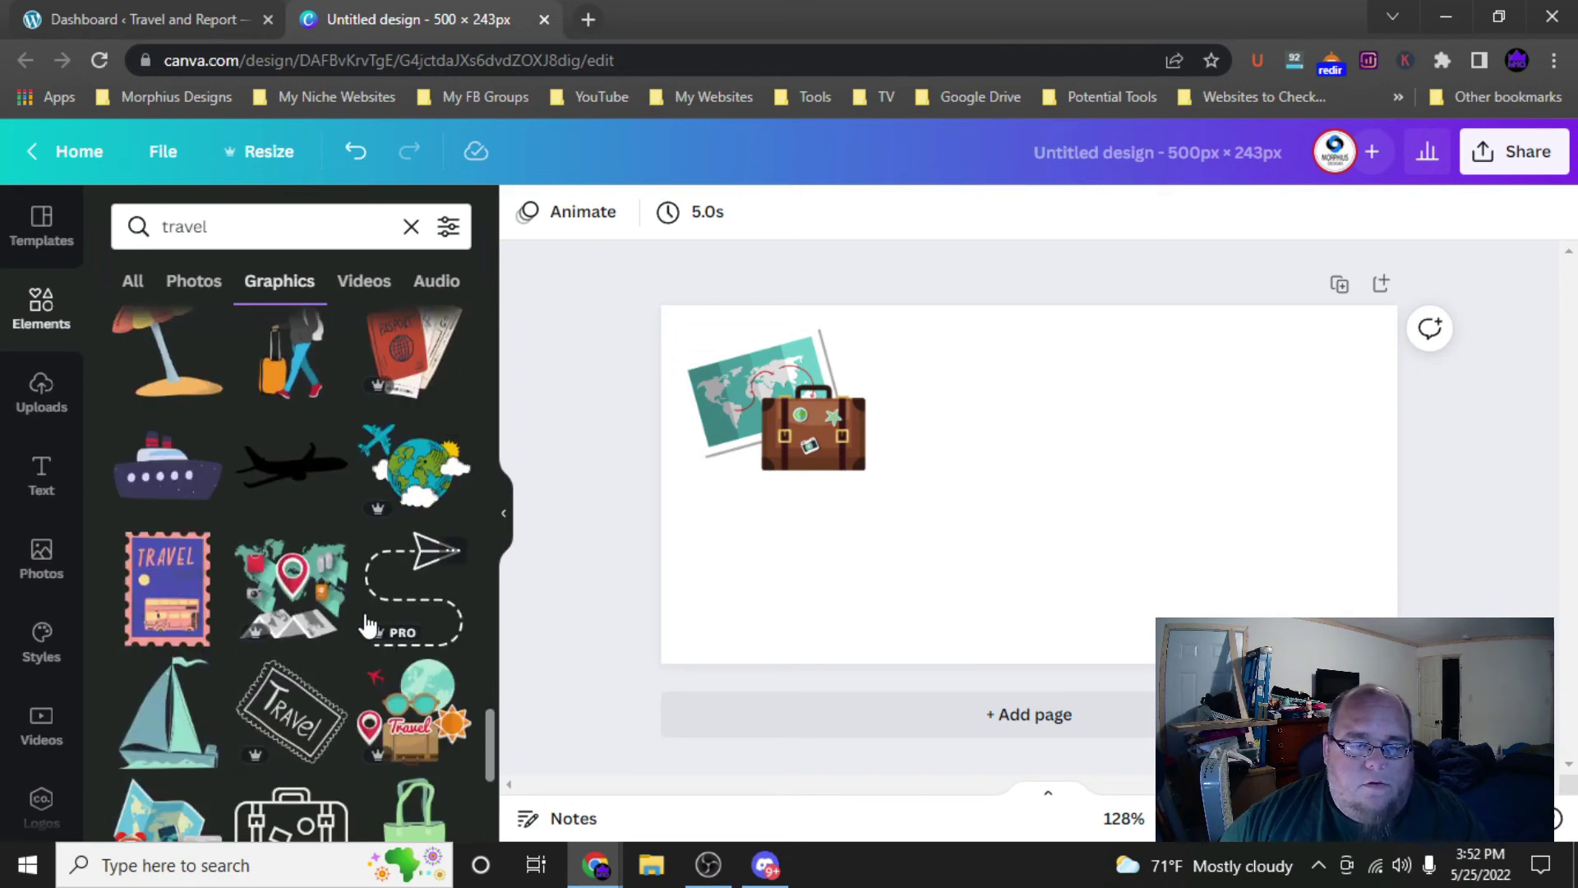
click(842, 411)
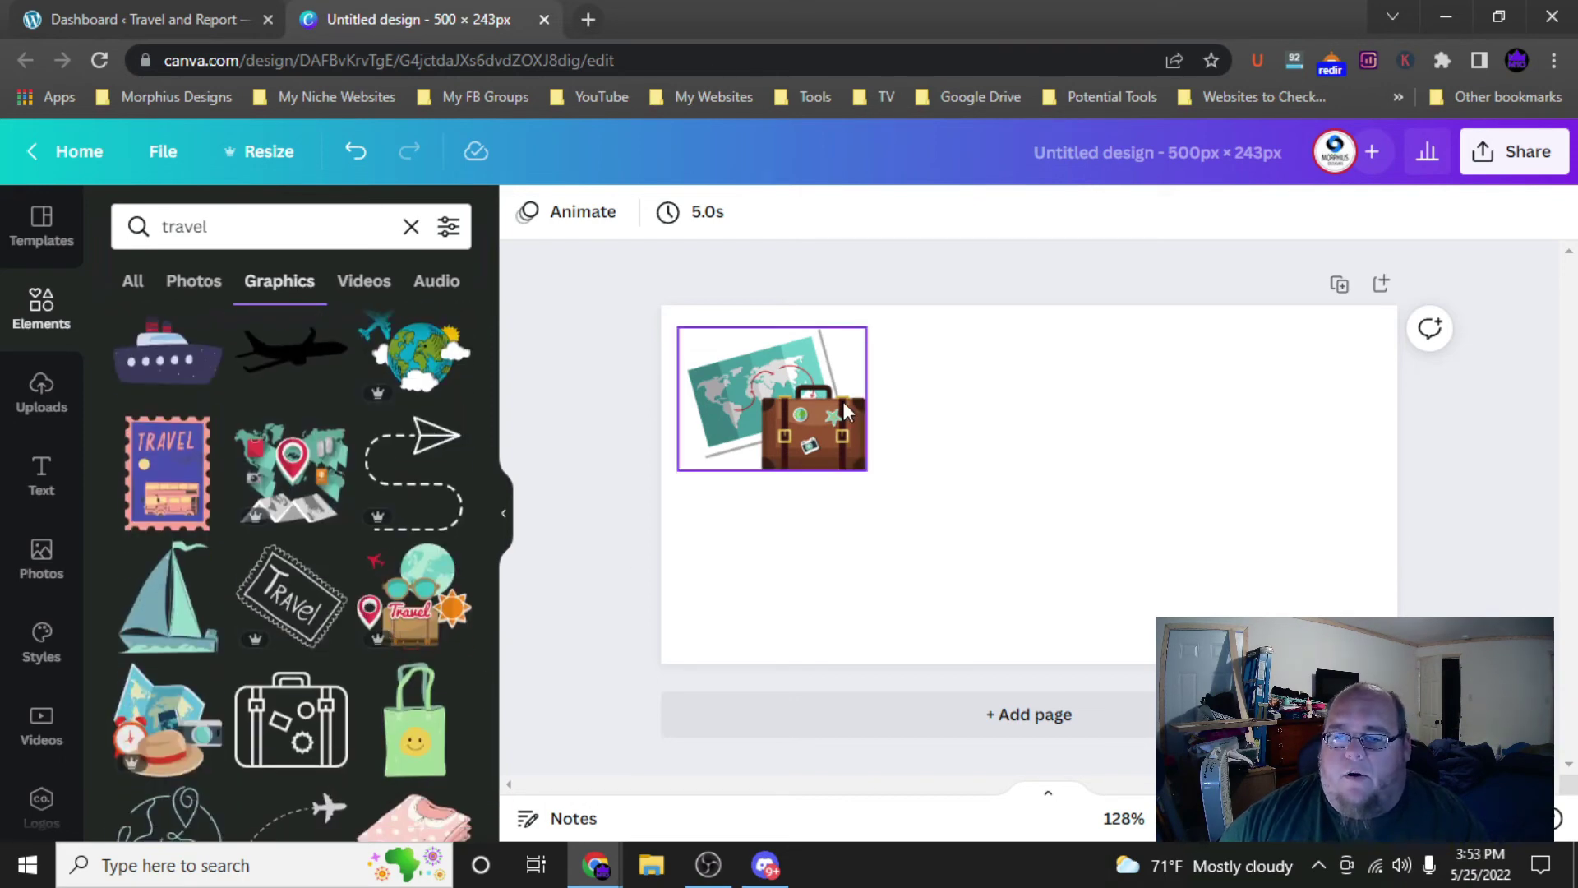
click(937, 383)
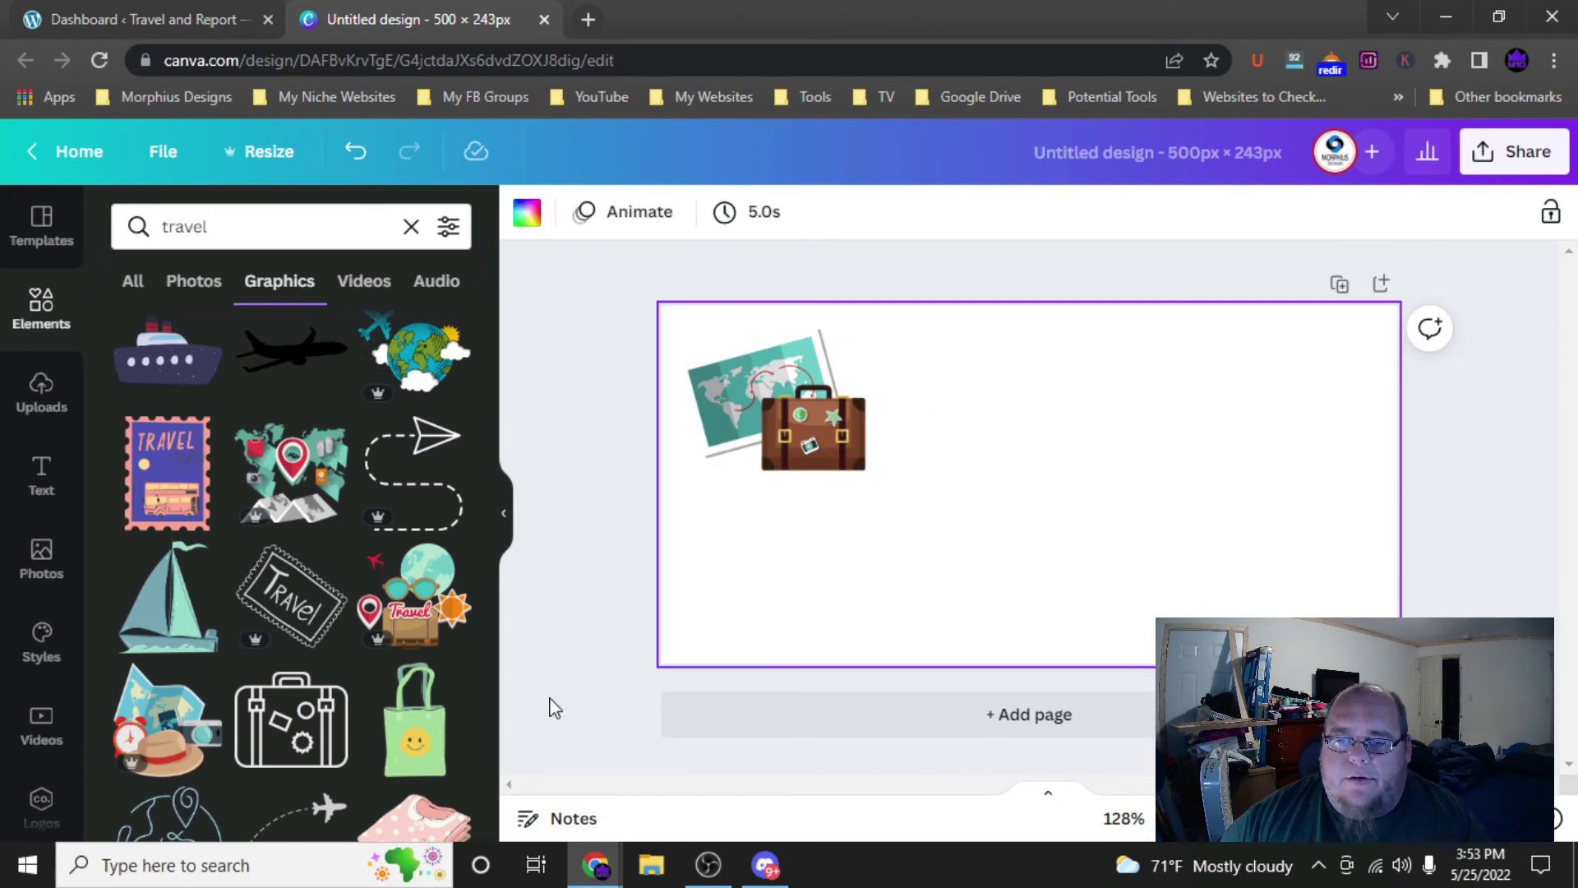
Try the orange map-pin graphic below the suitcase, then delete it.
scroll(201, 724, down, 5)
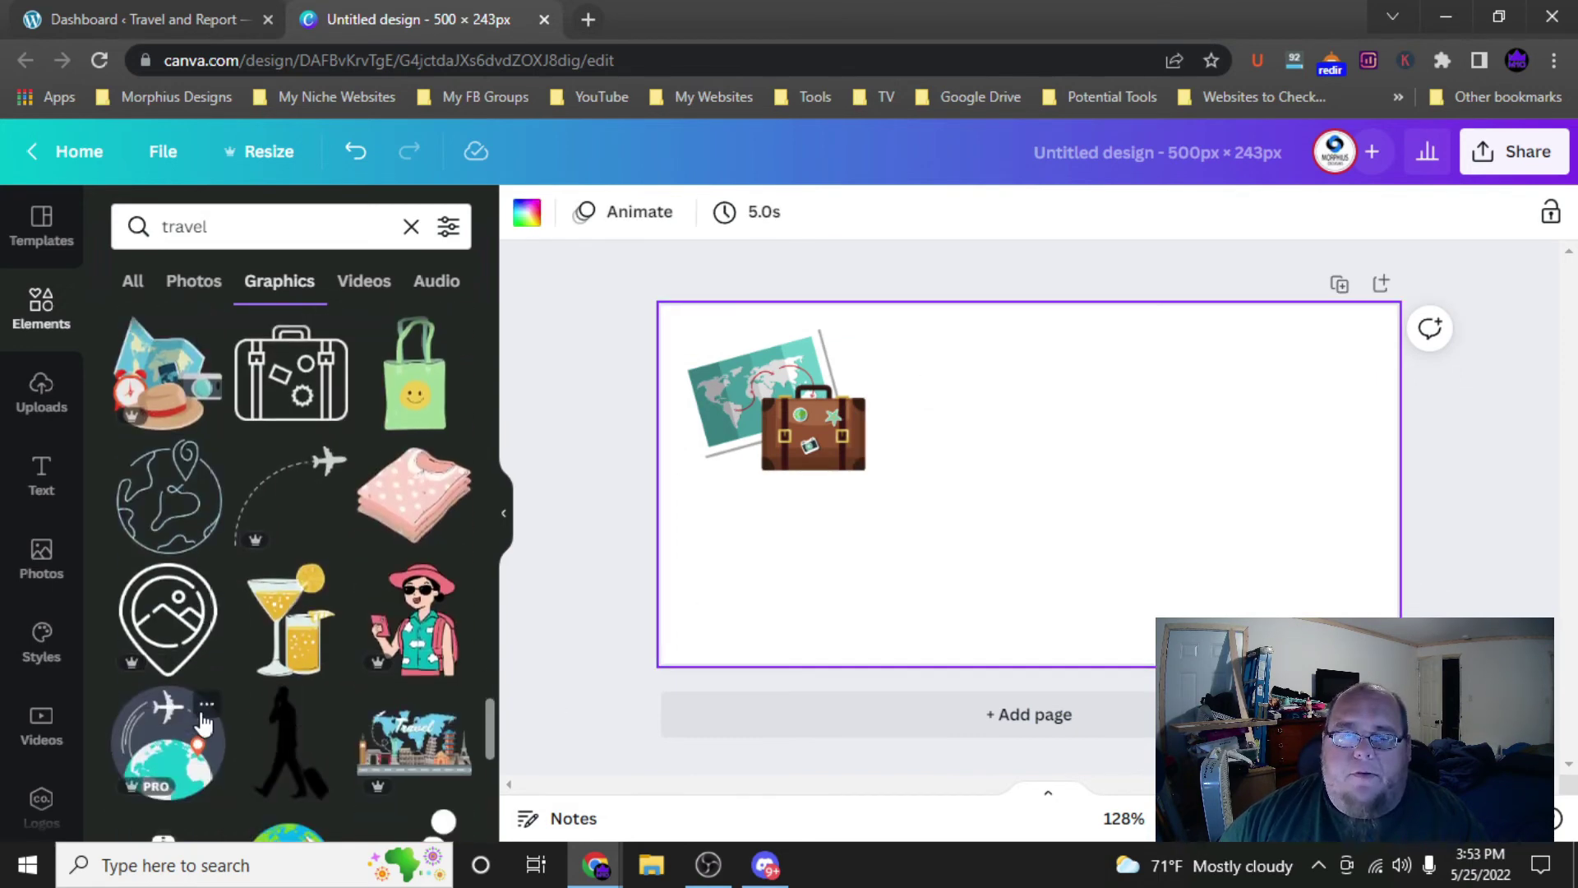
scroll(205, 723, down, 2)
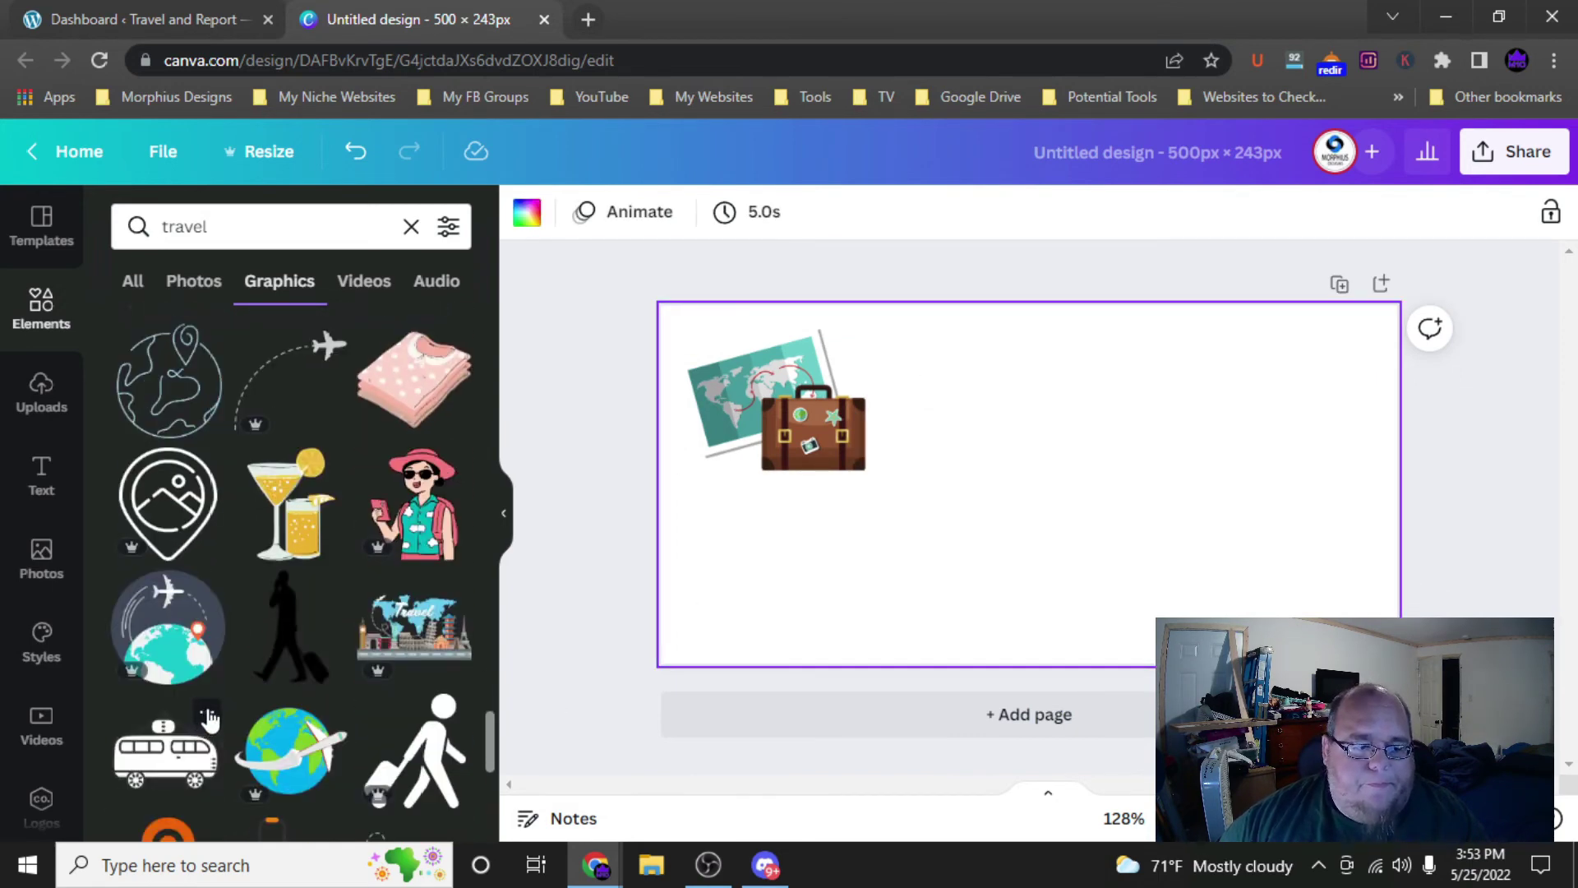
scroll(222, 773, down, 2)
scroll(246, 756, up, 2)
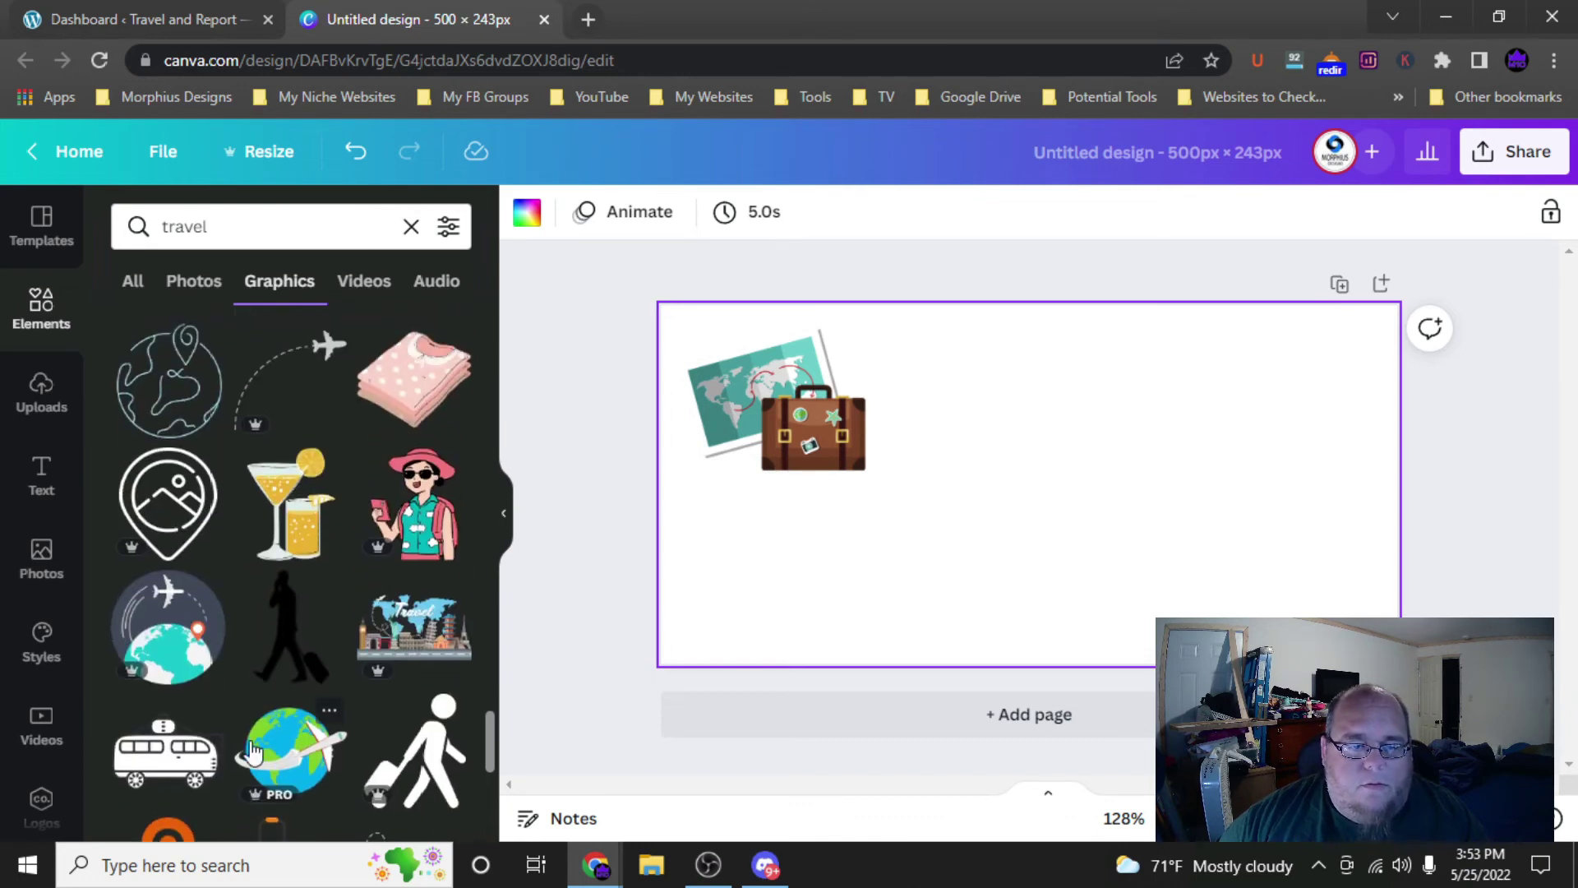
scroll(261, 738, down, 4)
scroll(262, 737, down, 2)
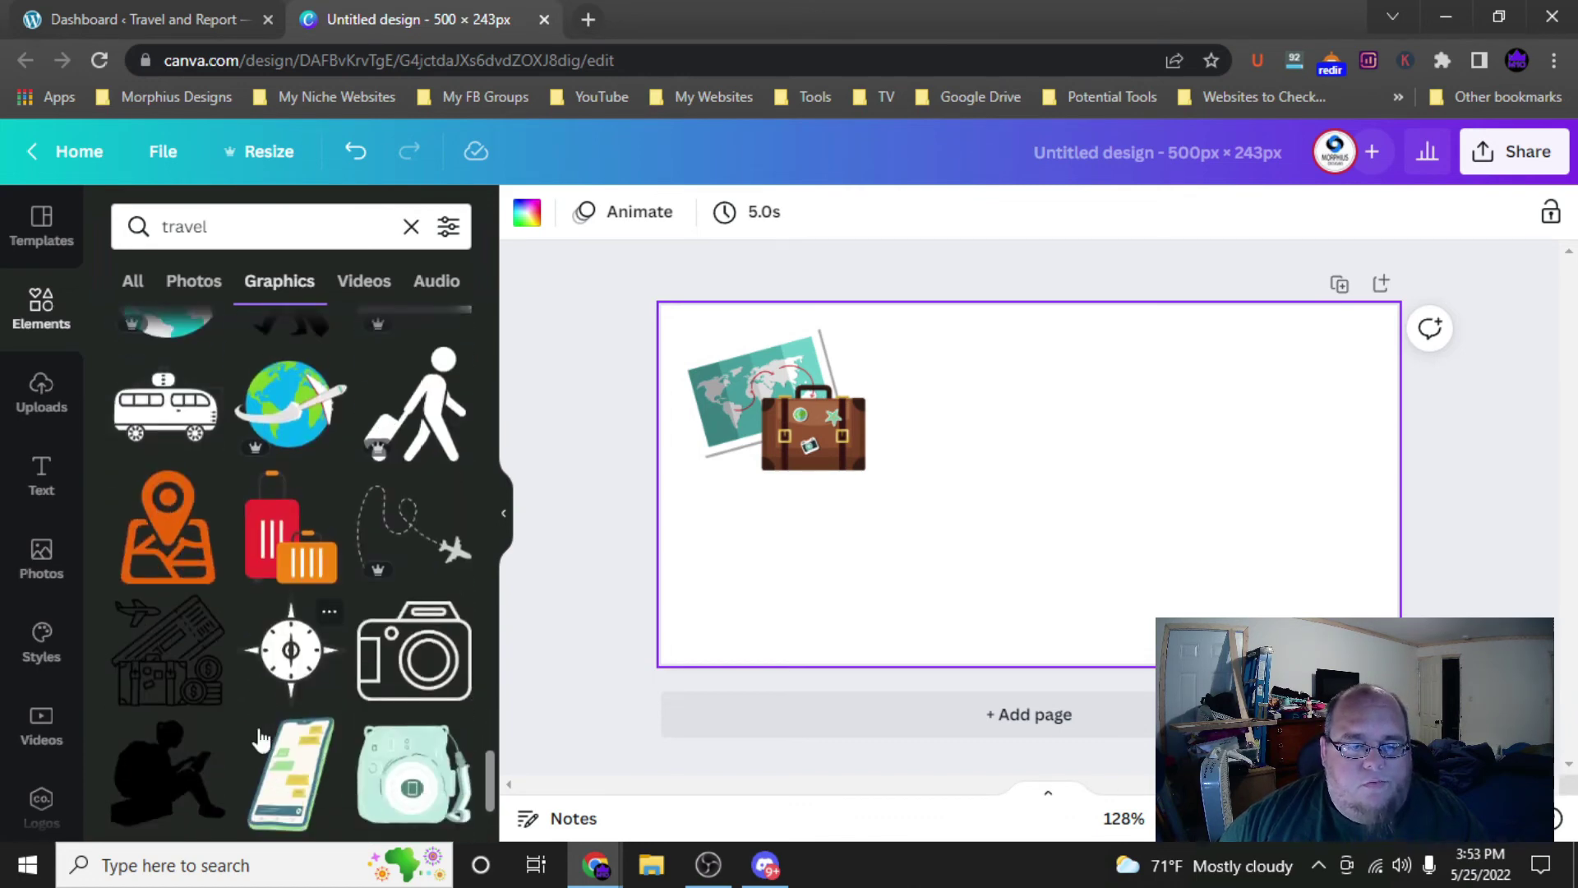
scroll(261, 737, down, 2)
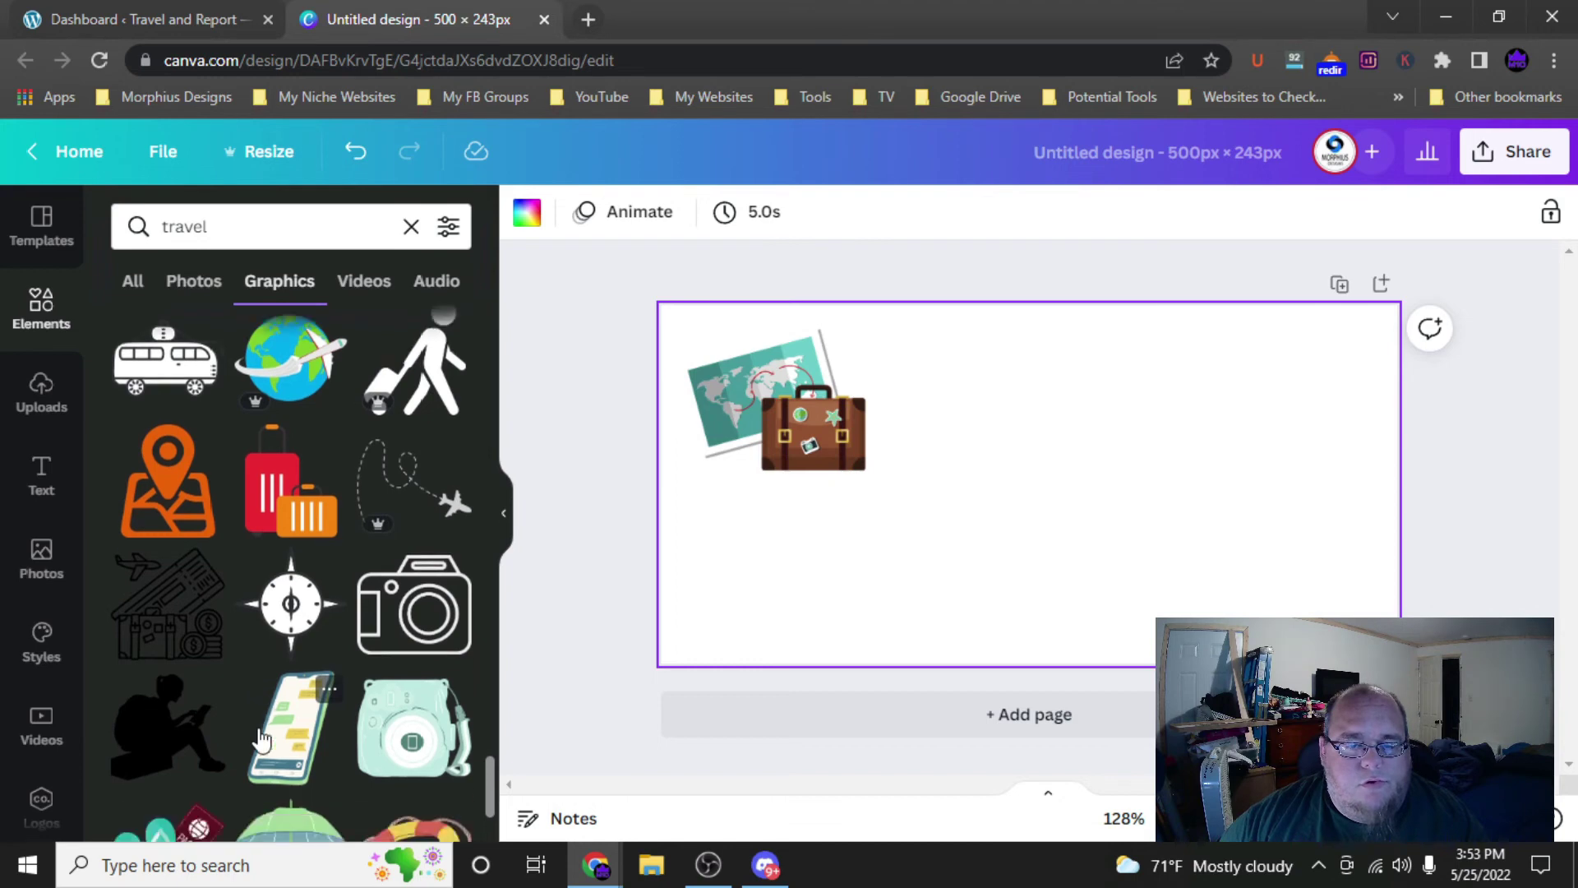
click(176, 441)
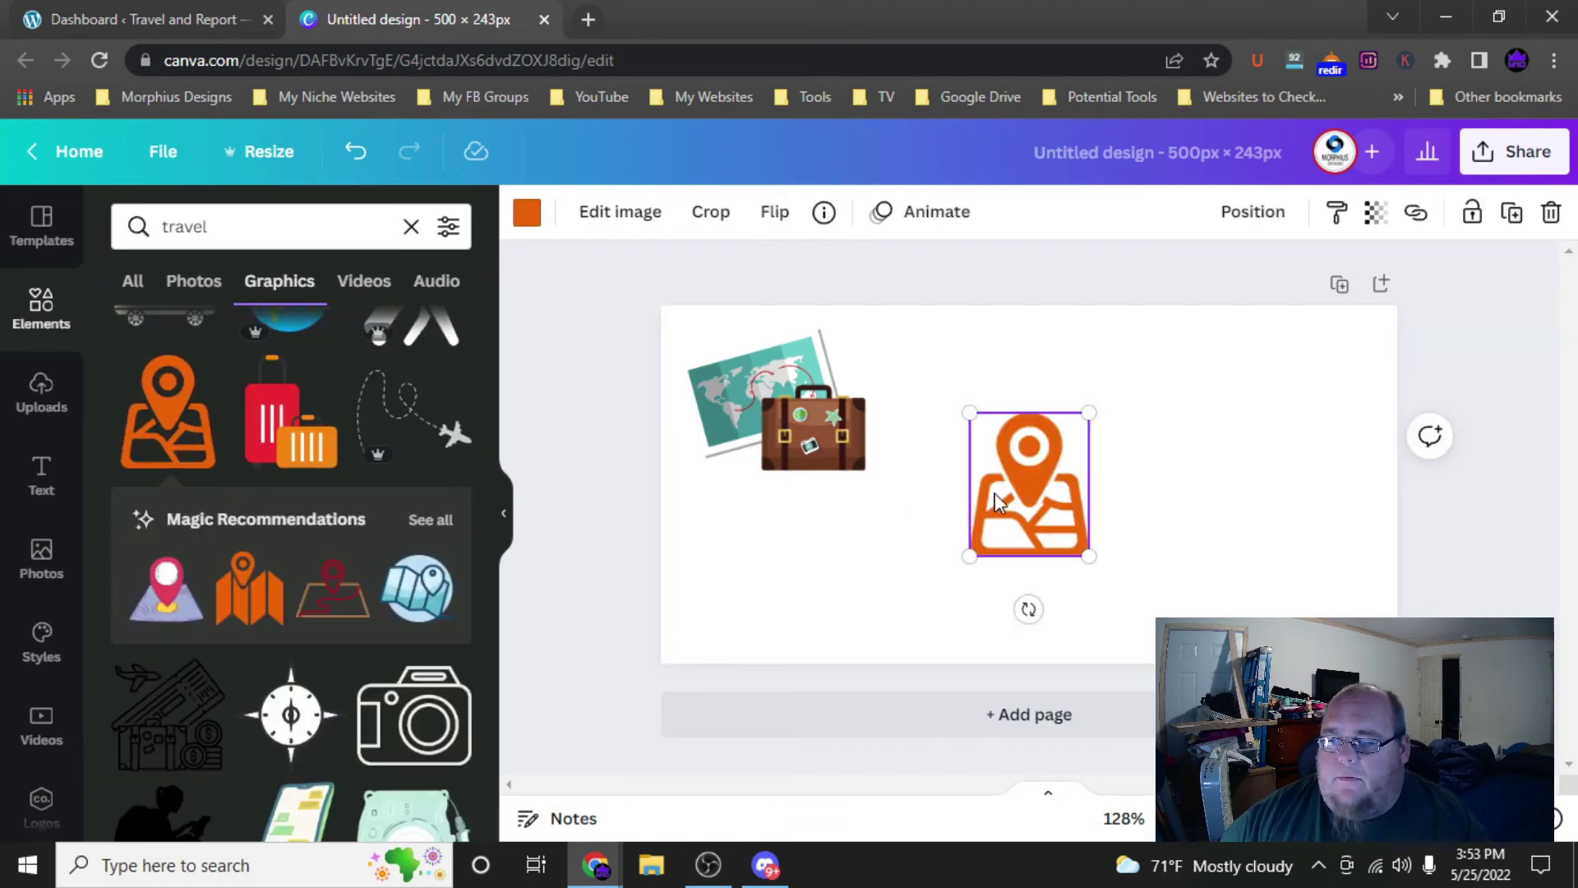
drag(1011, 478, 728, 549)
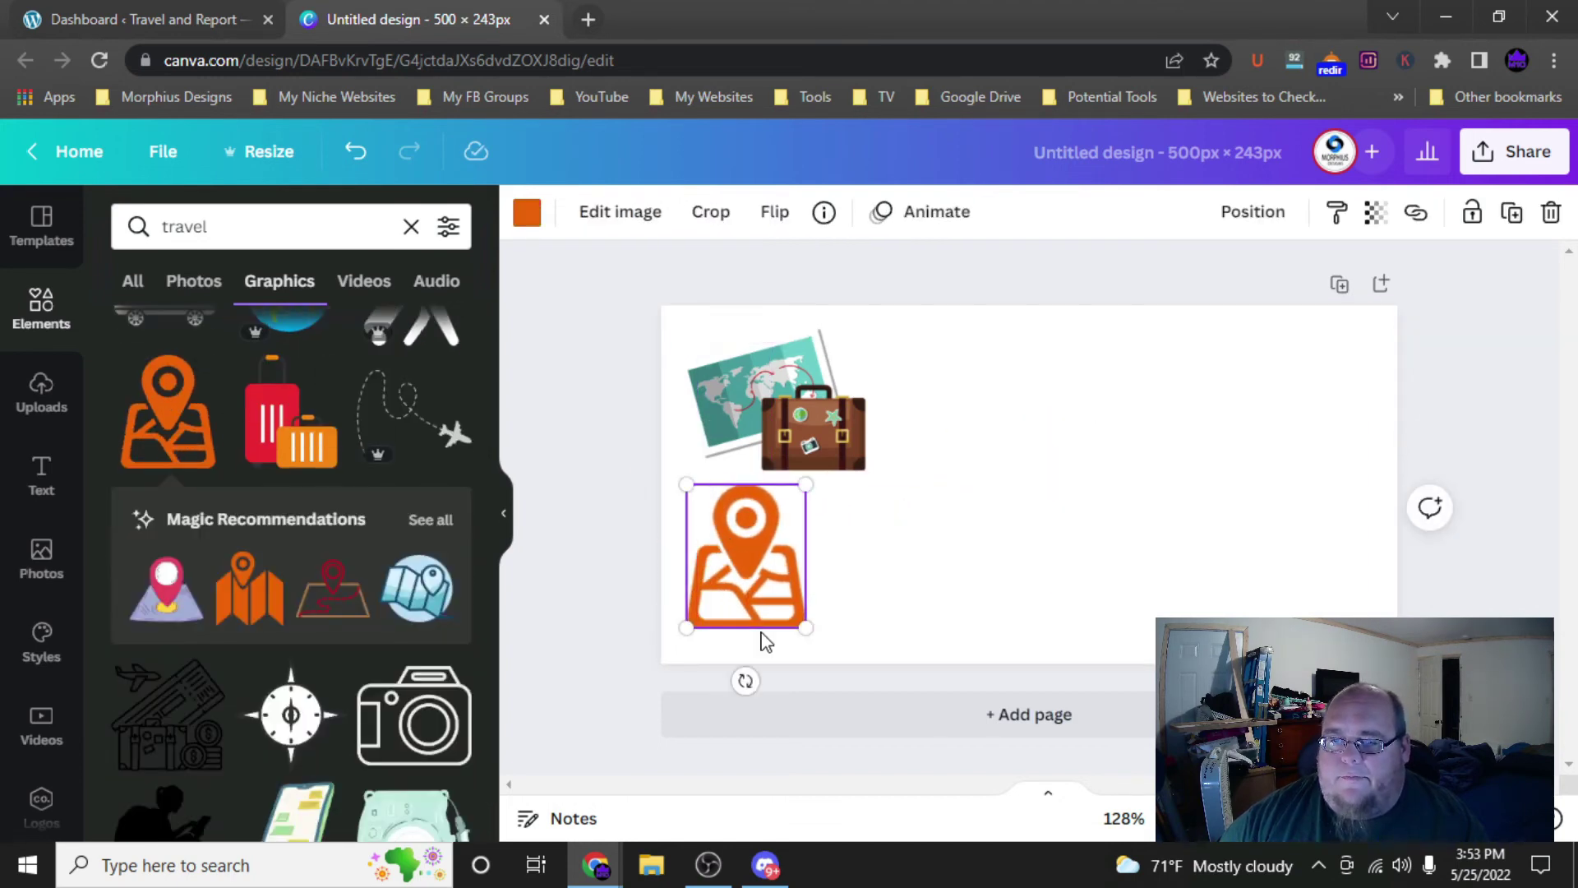
click(1558, 211)
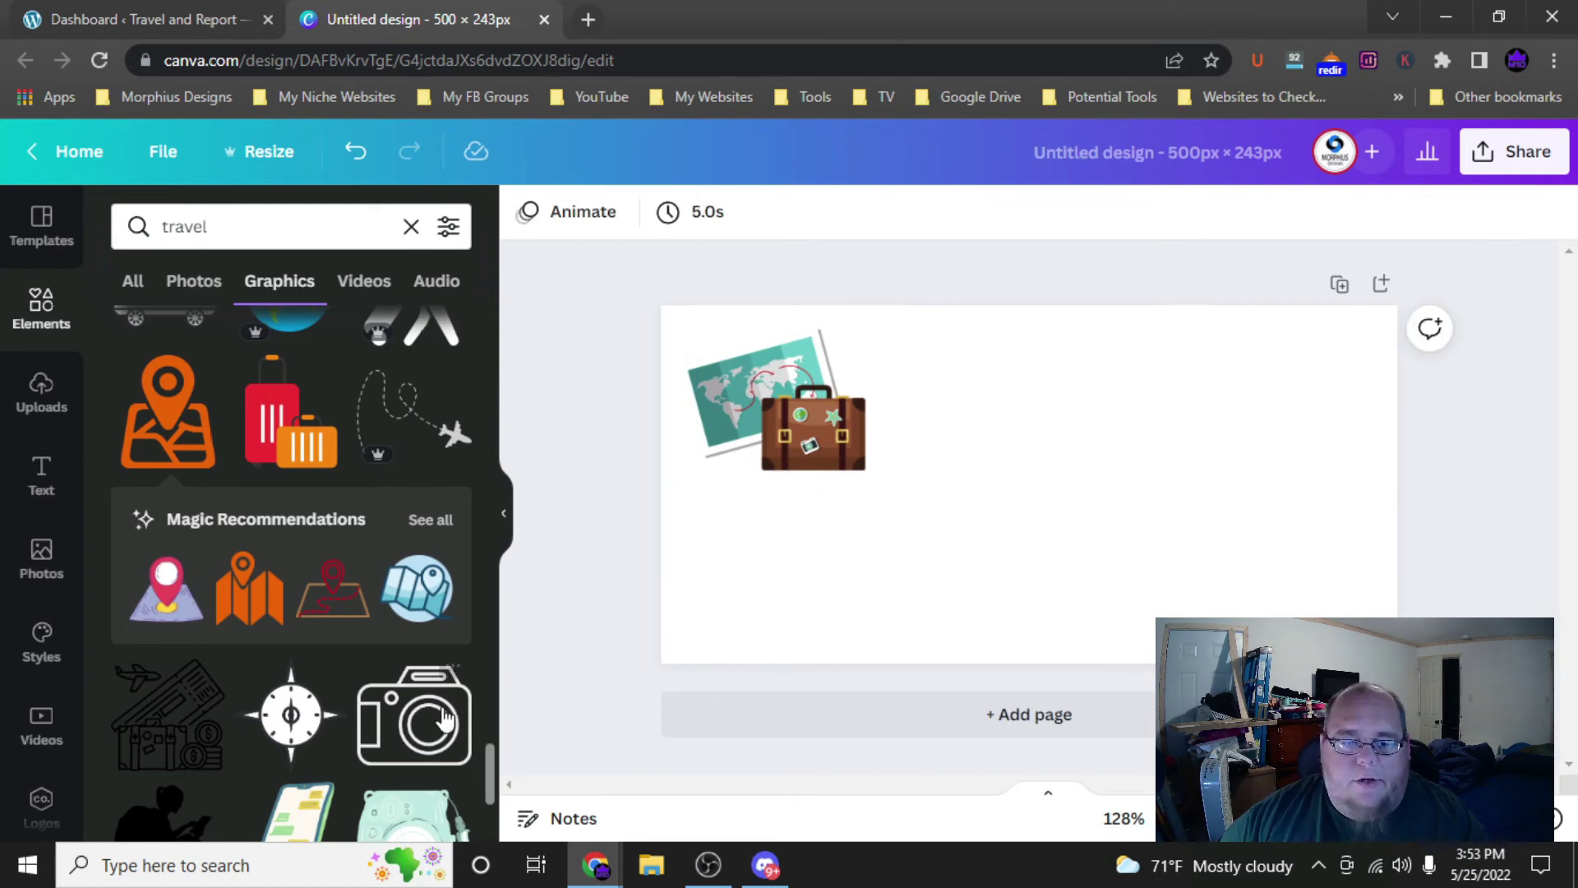
Add the yellow van graphic and place it below the map-and-suitcase graphic.
scroll(228, 730, down, 4)
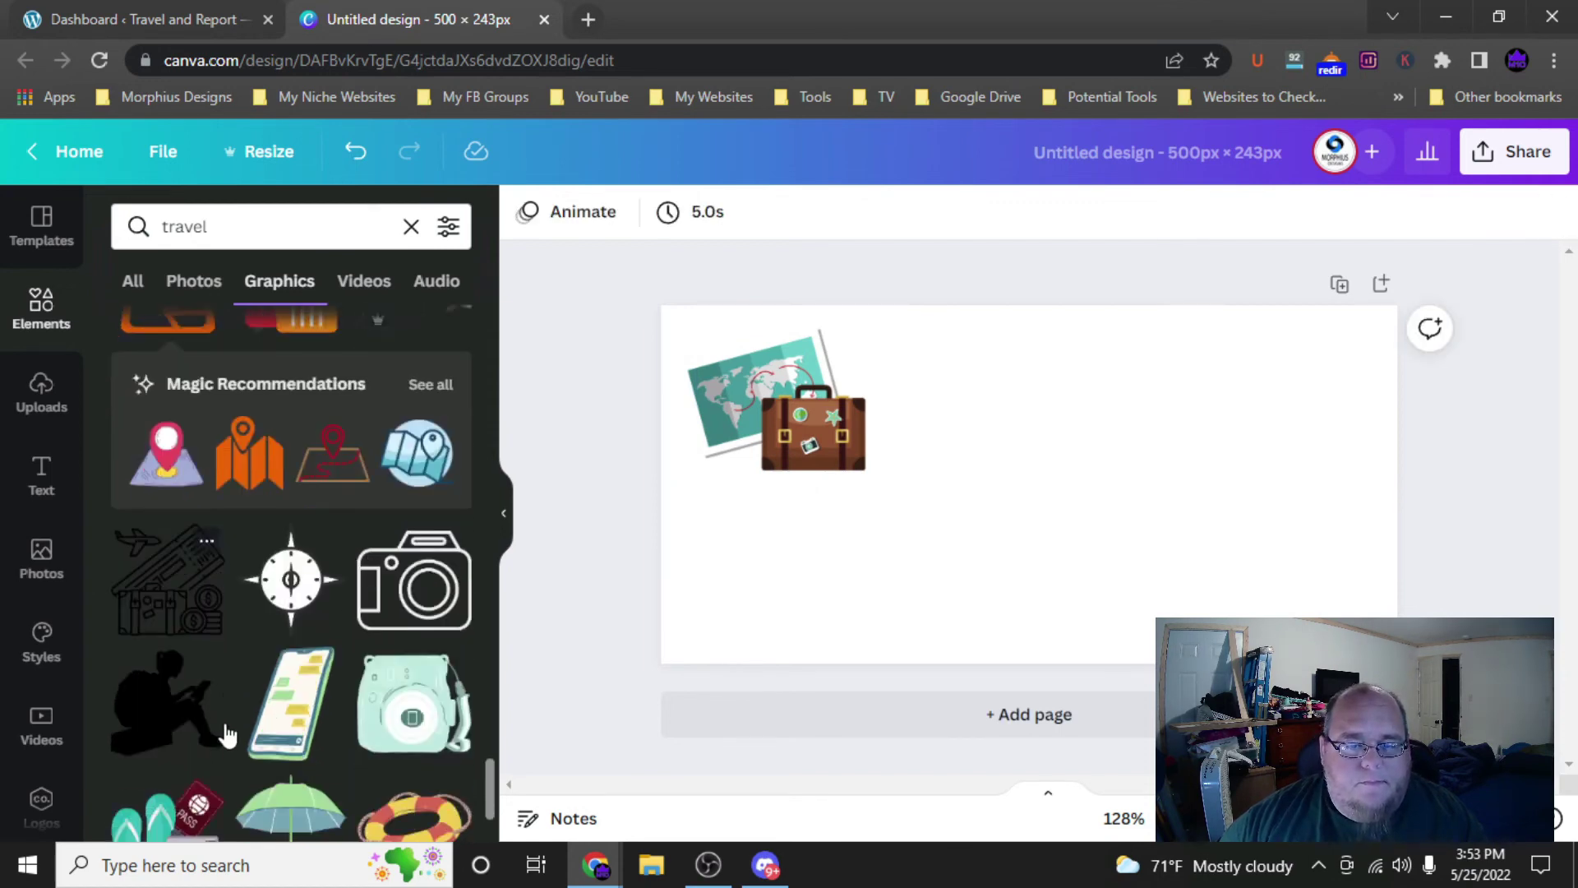
scroll(225, 730, down, 1)
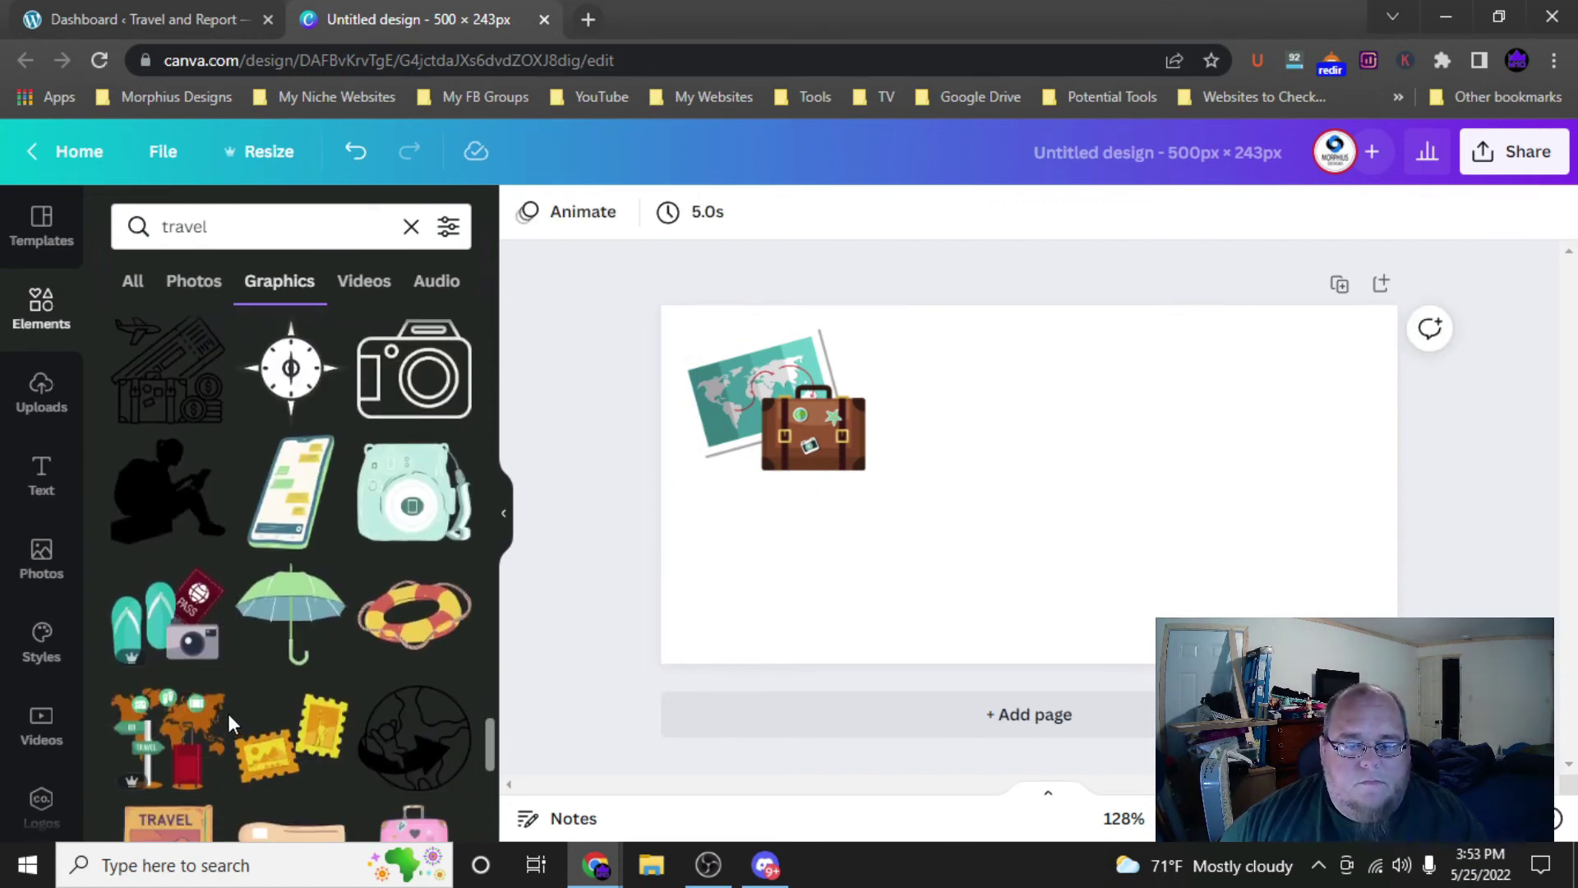
scroll(229, 720, down, 3)
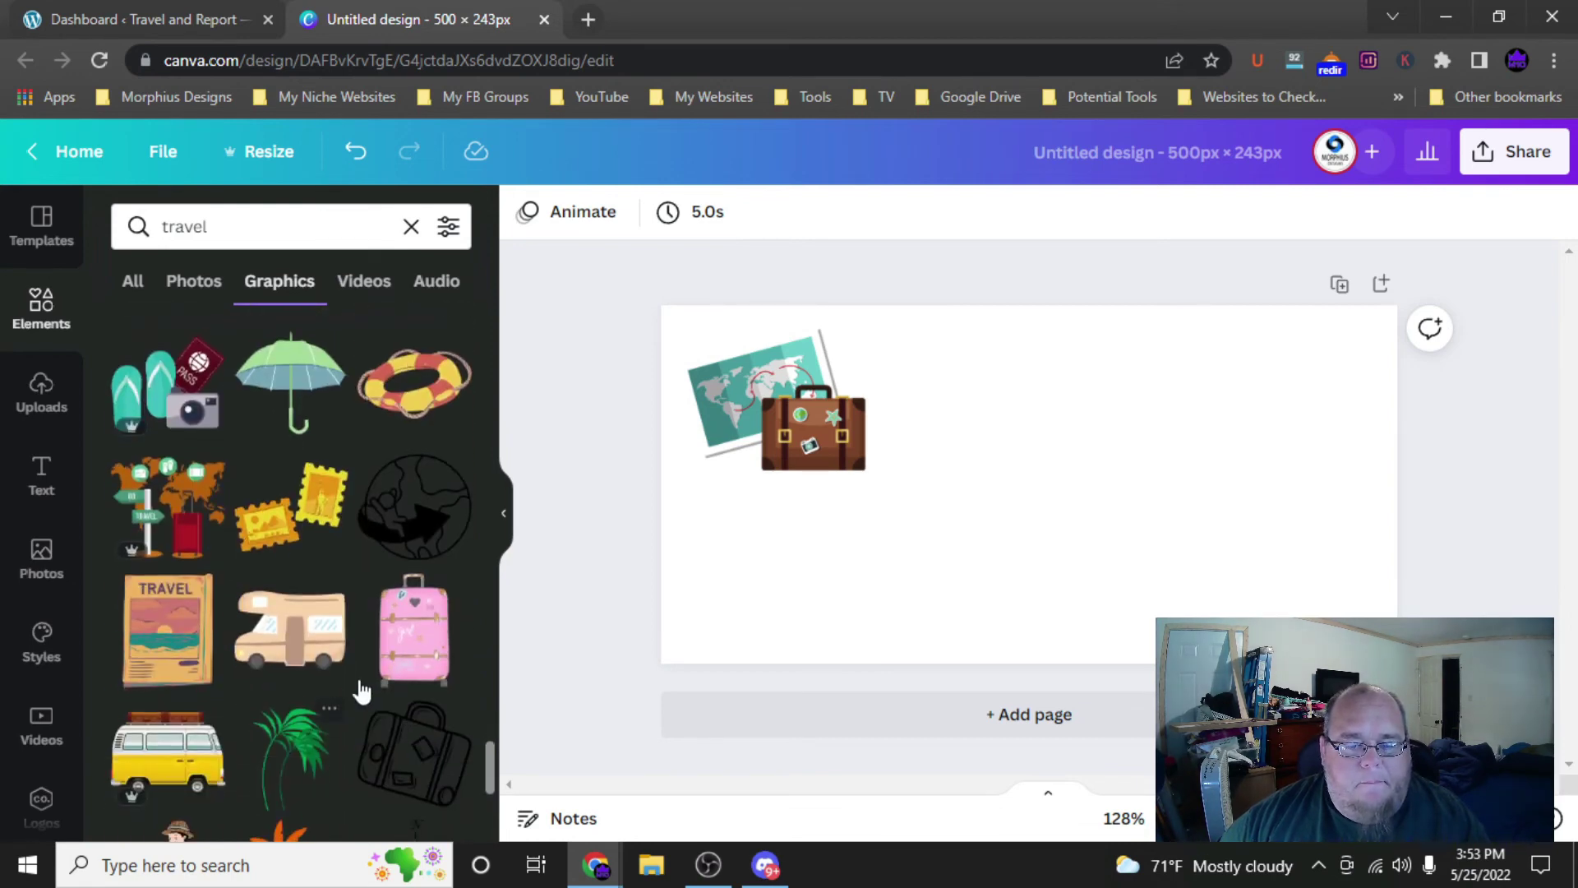
click(170, 757)
drag(1030, 461, 786, 547)
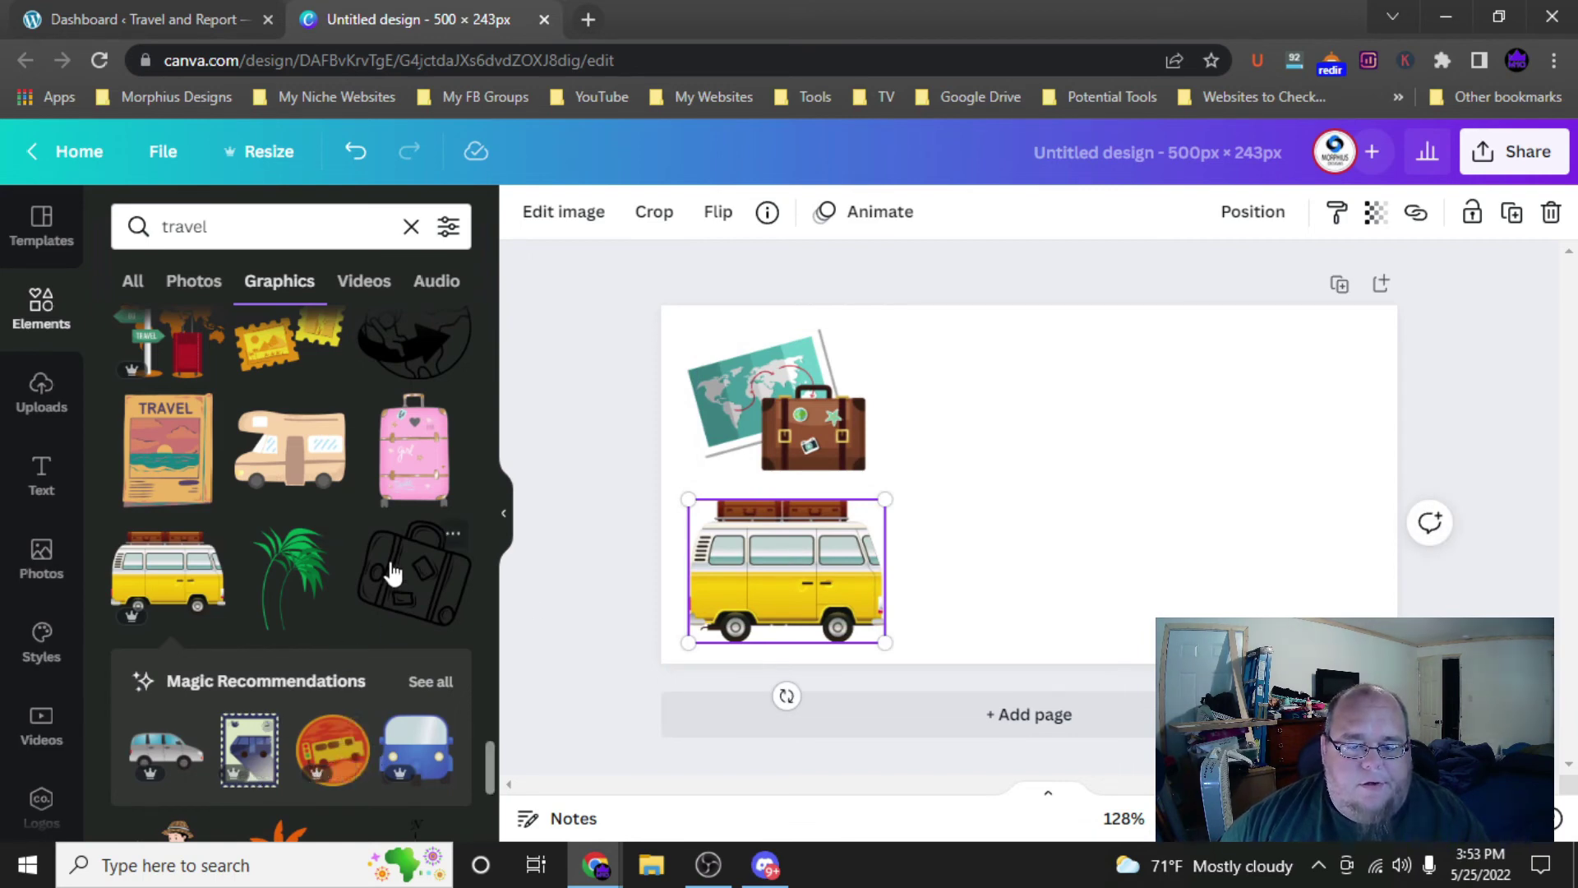
Try the Travel camera graphic beside the suitcase, then delete it.
scroll(397, 574, down, 5)
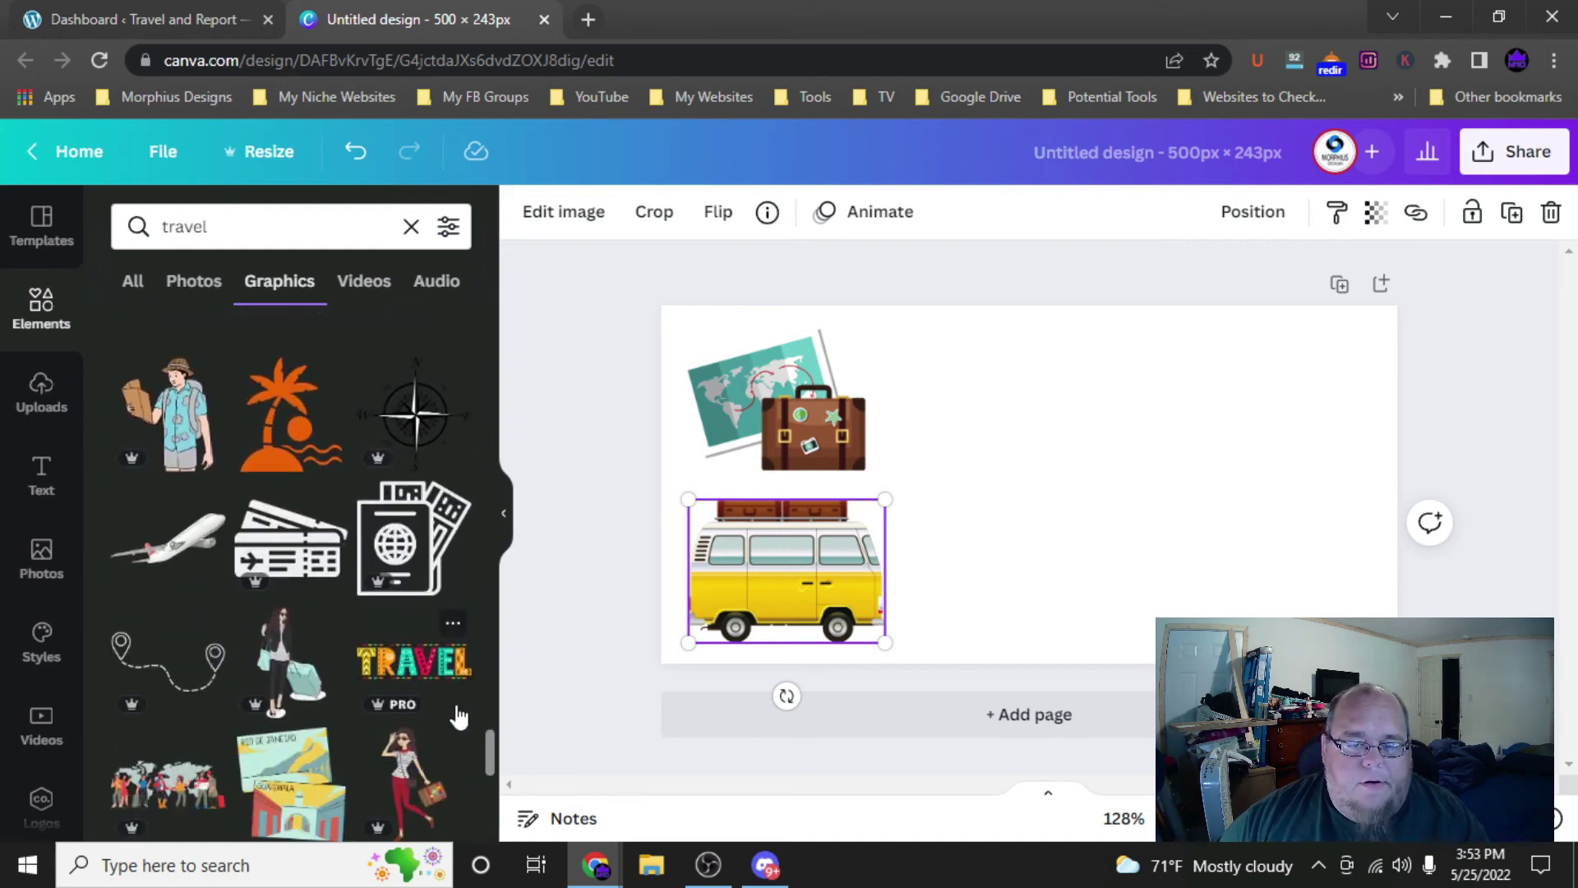
scroll(406, 682, down, 4)
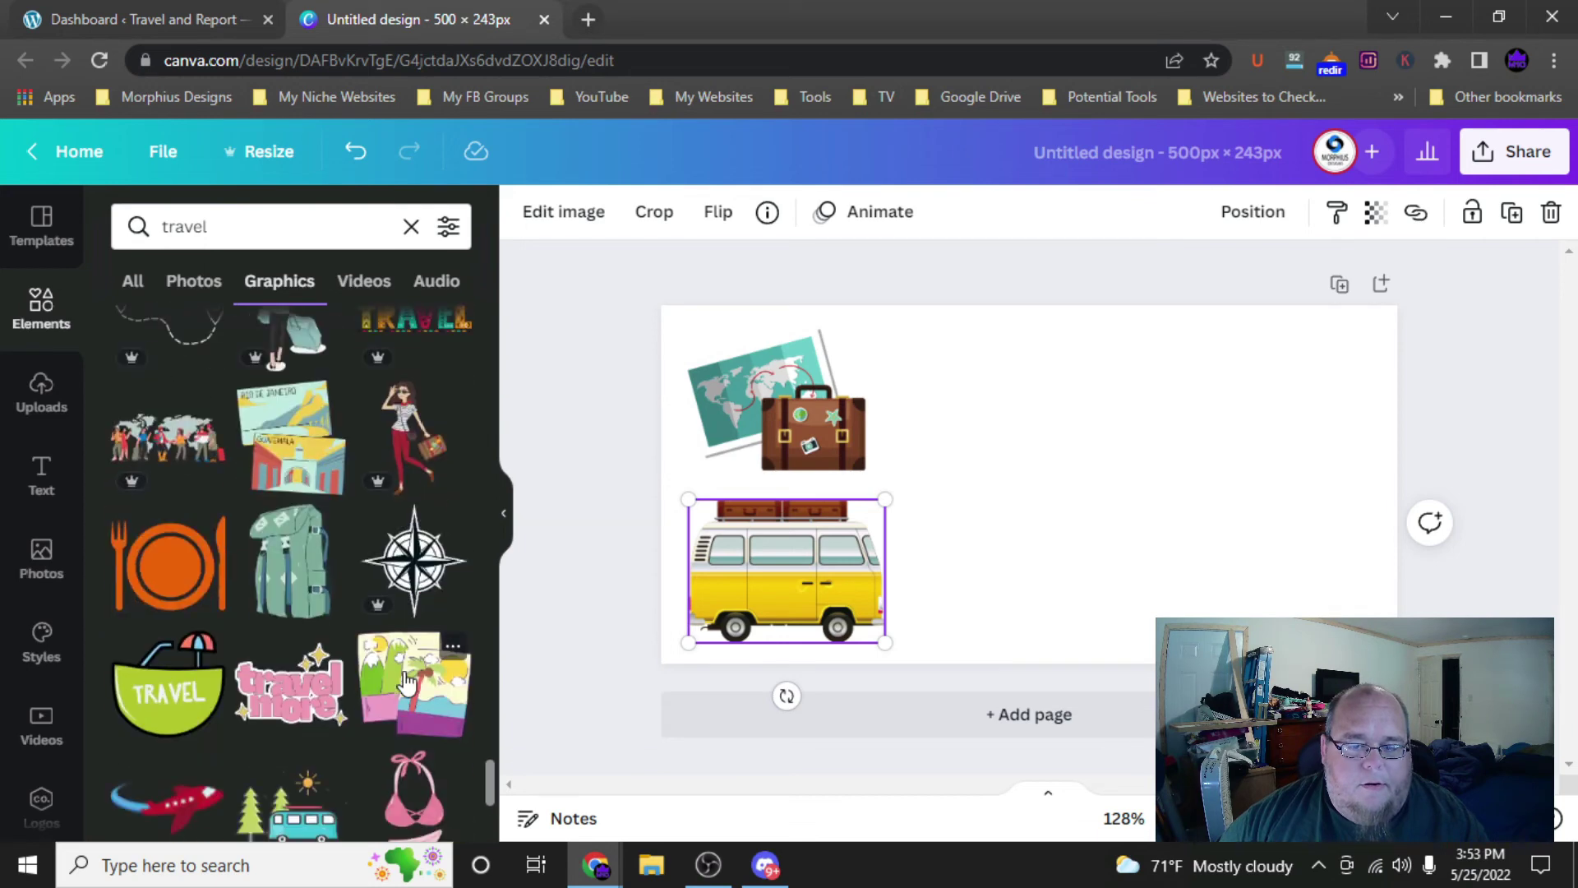
scroll(403, 690, down, 1)
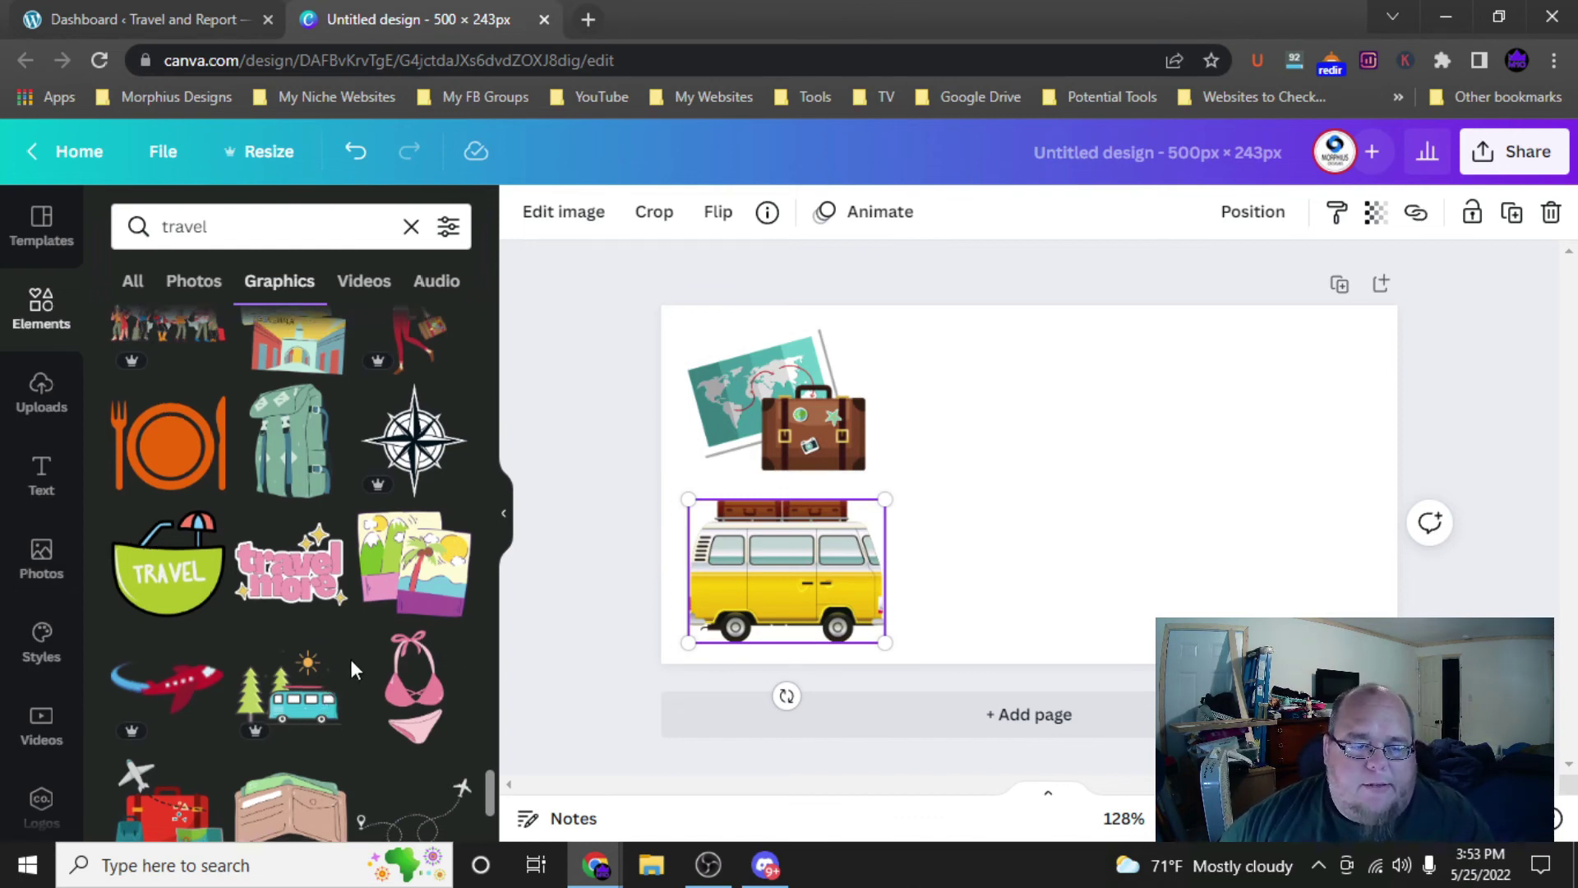
scroll(349, 656, down, 4)
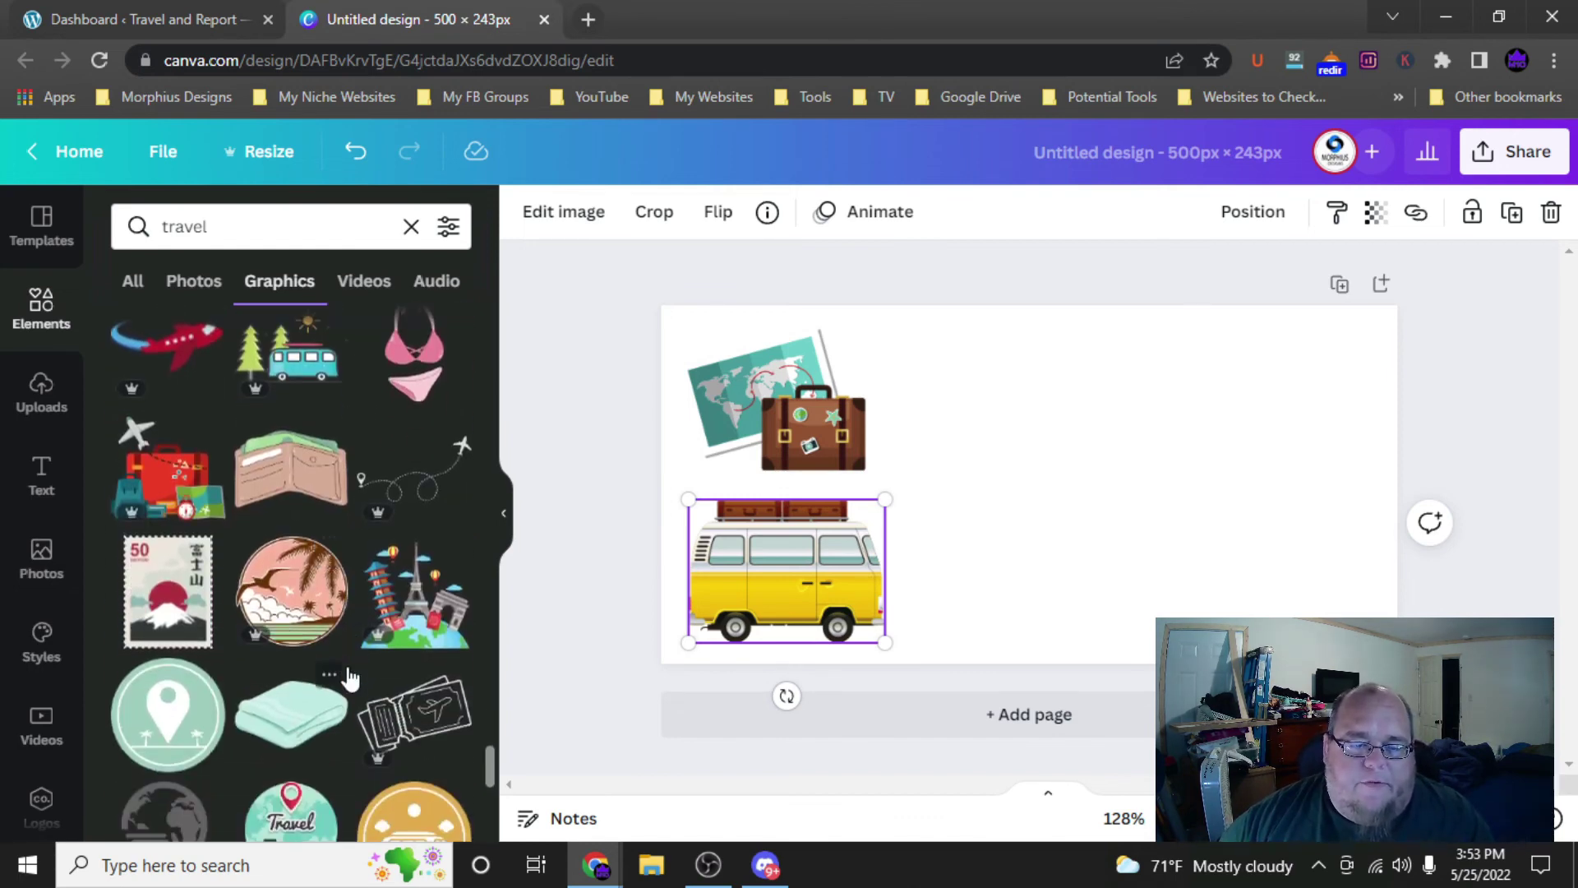
scroll(350, 672, down, 3)
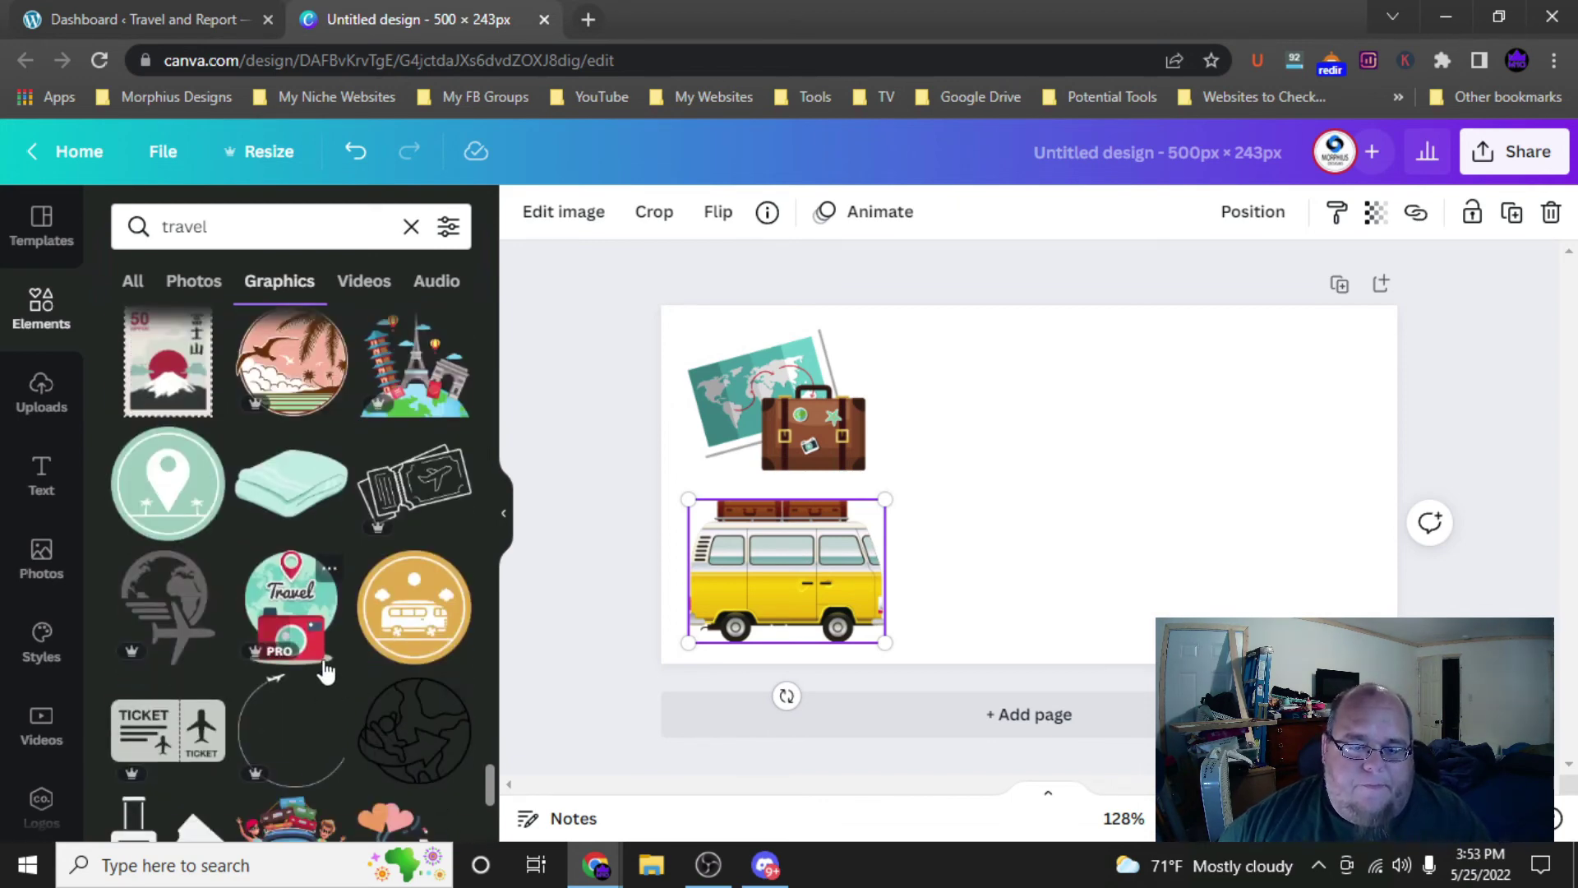
click(309, 656)
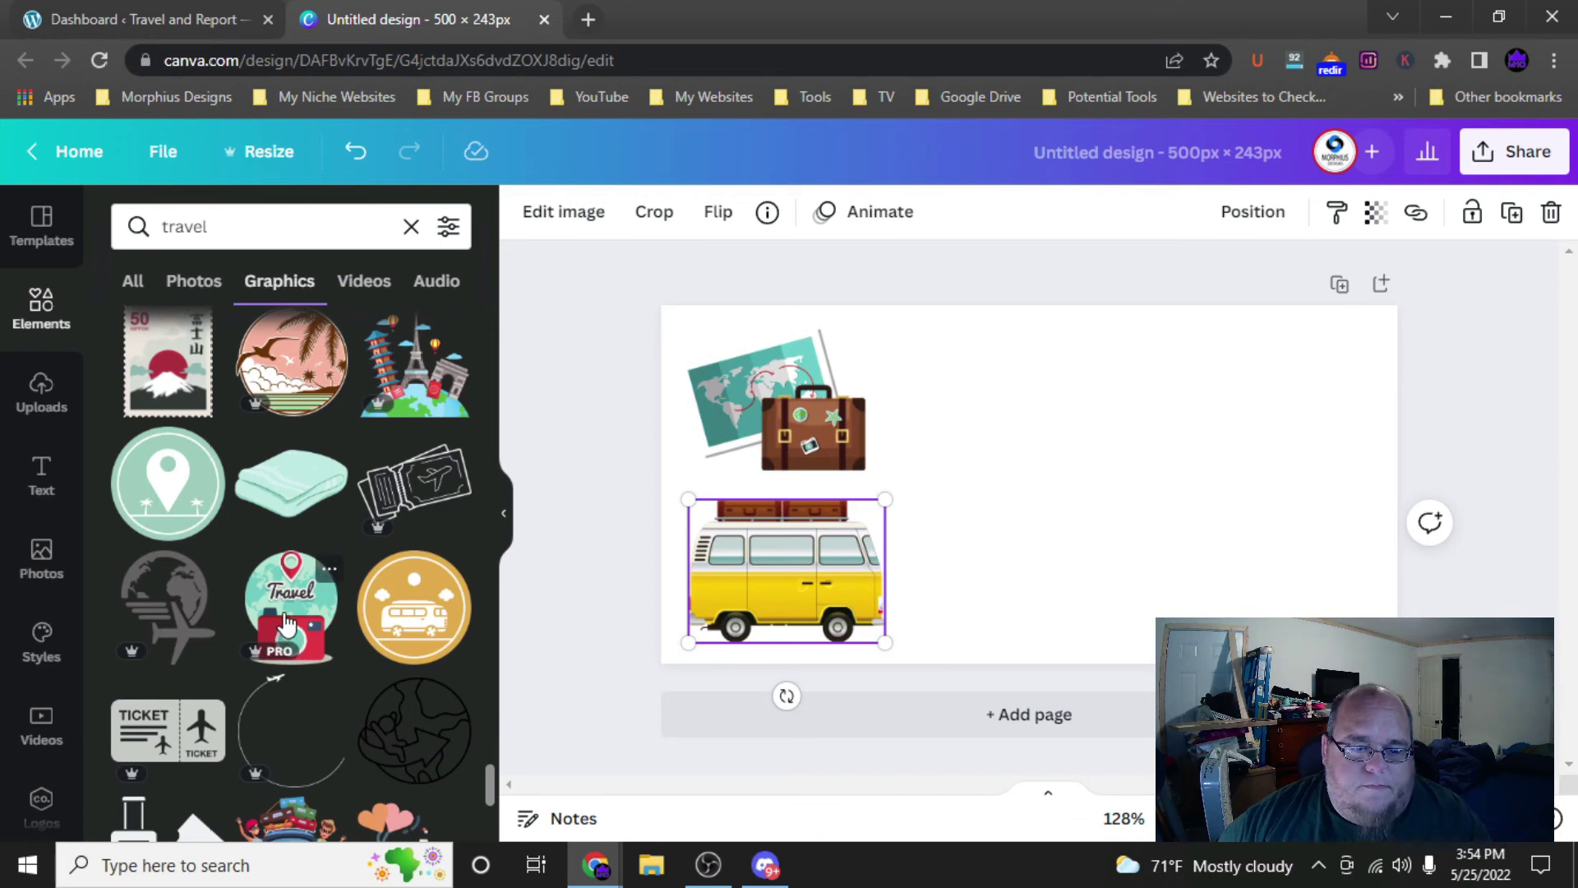
drag(1040, 516, 973, 430)
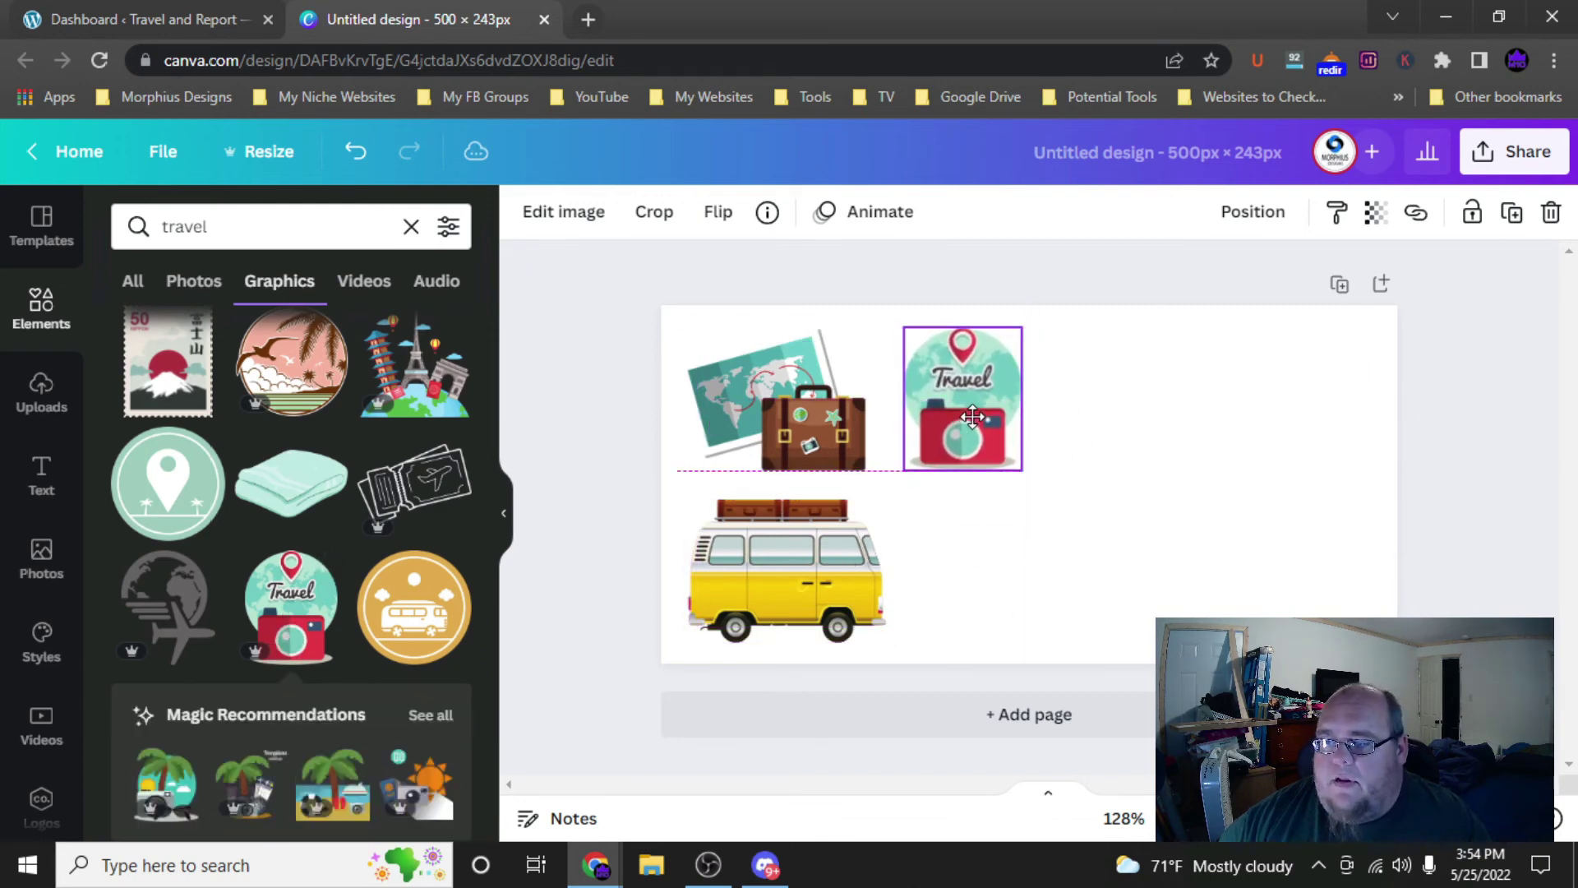
click(1046, 535)
click(992, 419)
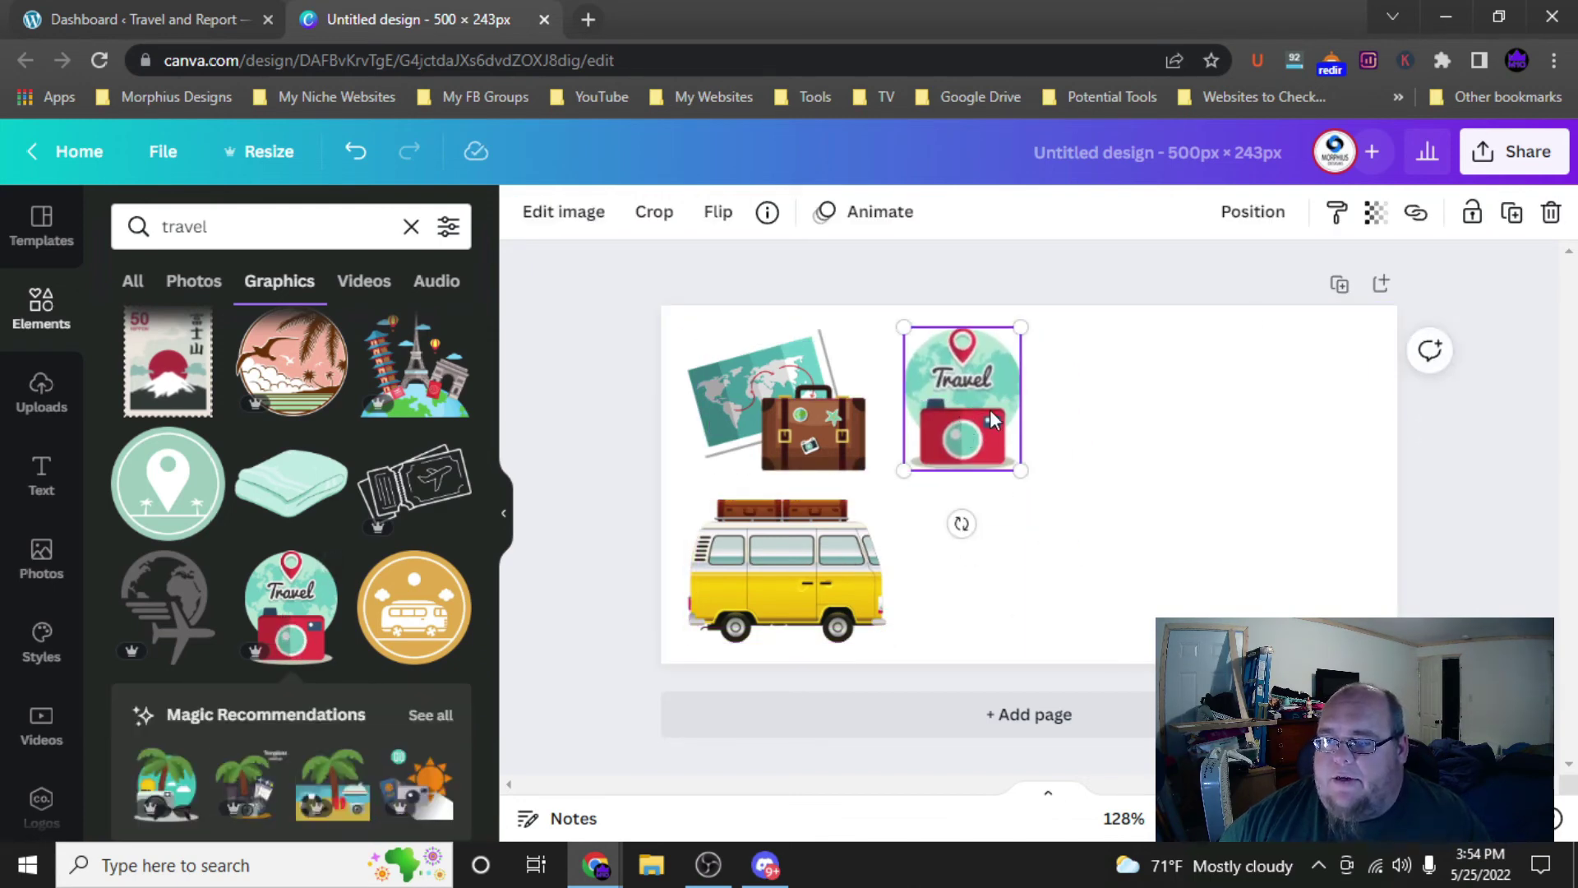
click(1551, 212)
Browse further down the 'travel' graphics results without adding anything.
scroll(339, 637, down, 2)
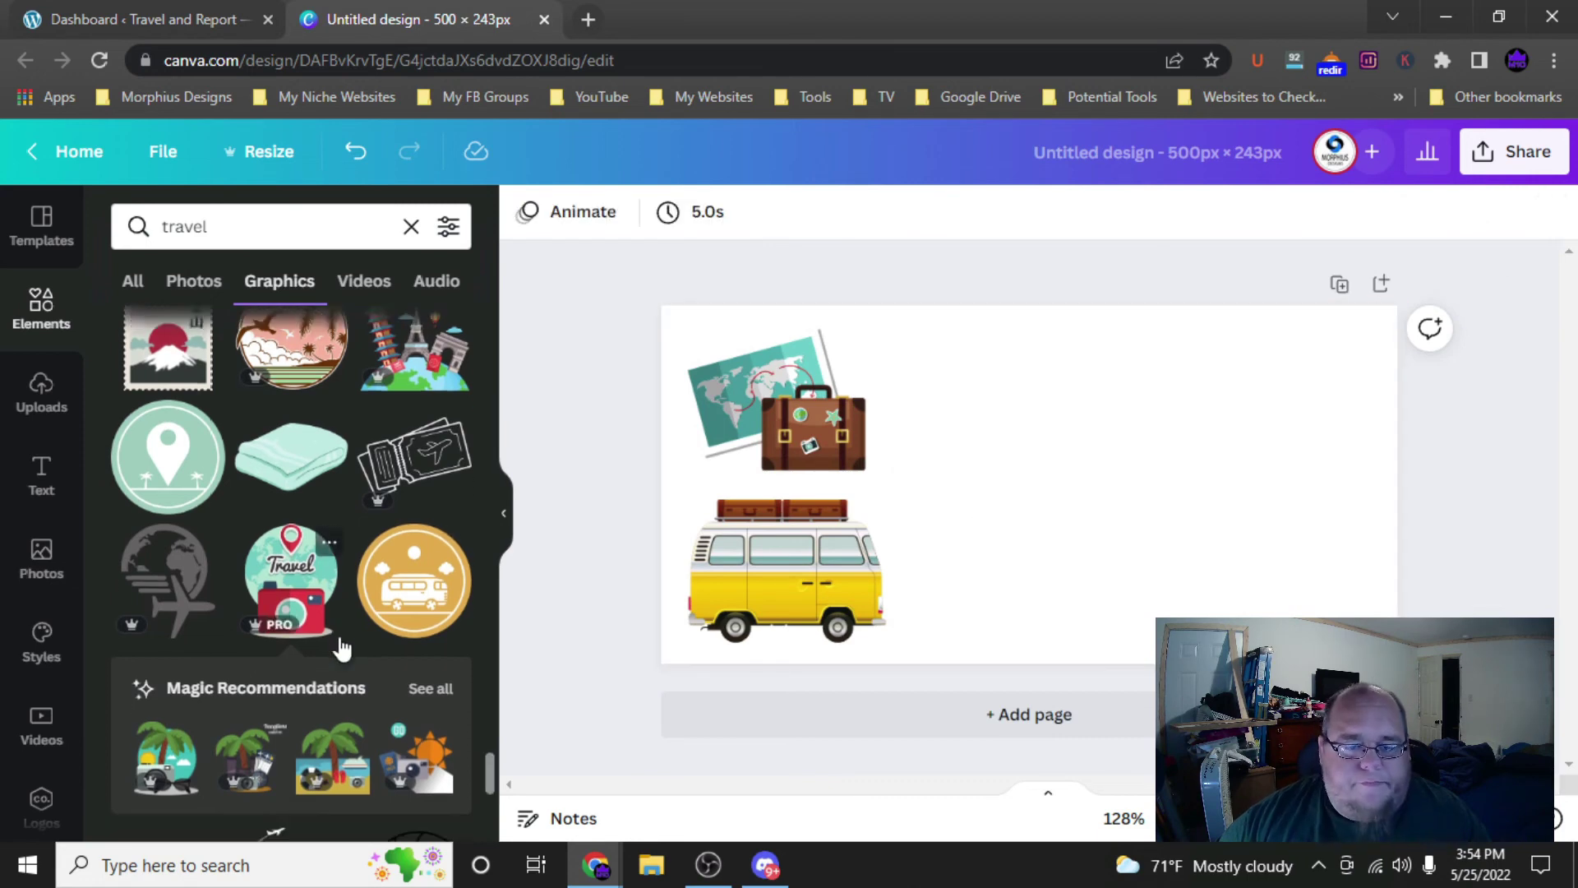
scroll(324, 487, down, 4)
scroll(324, 485, up, 2)
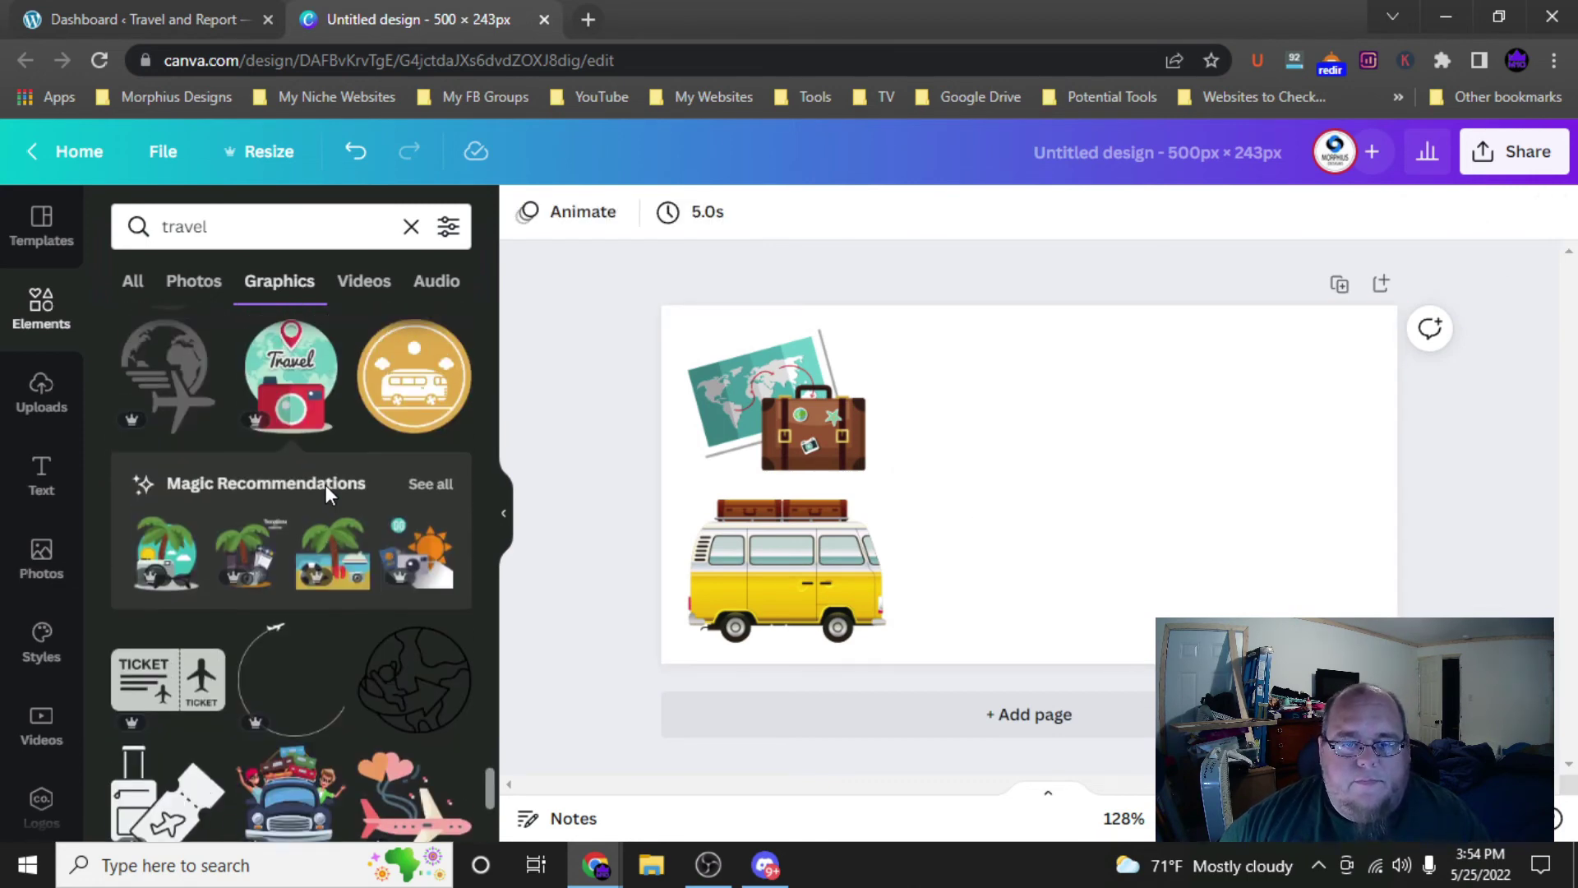
scroll(324, 485, down, 6)
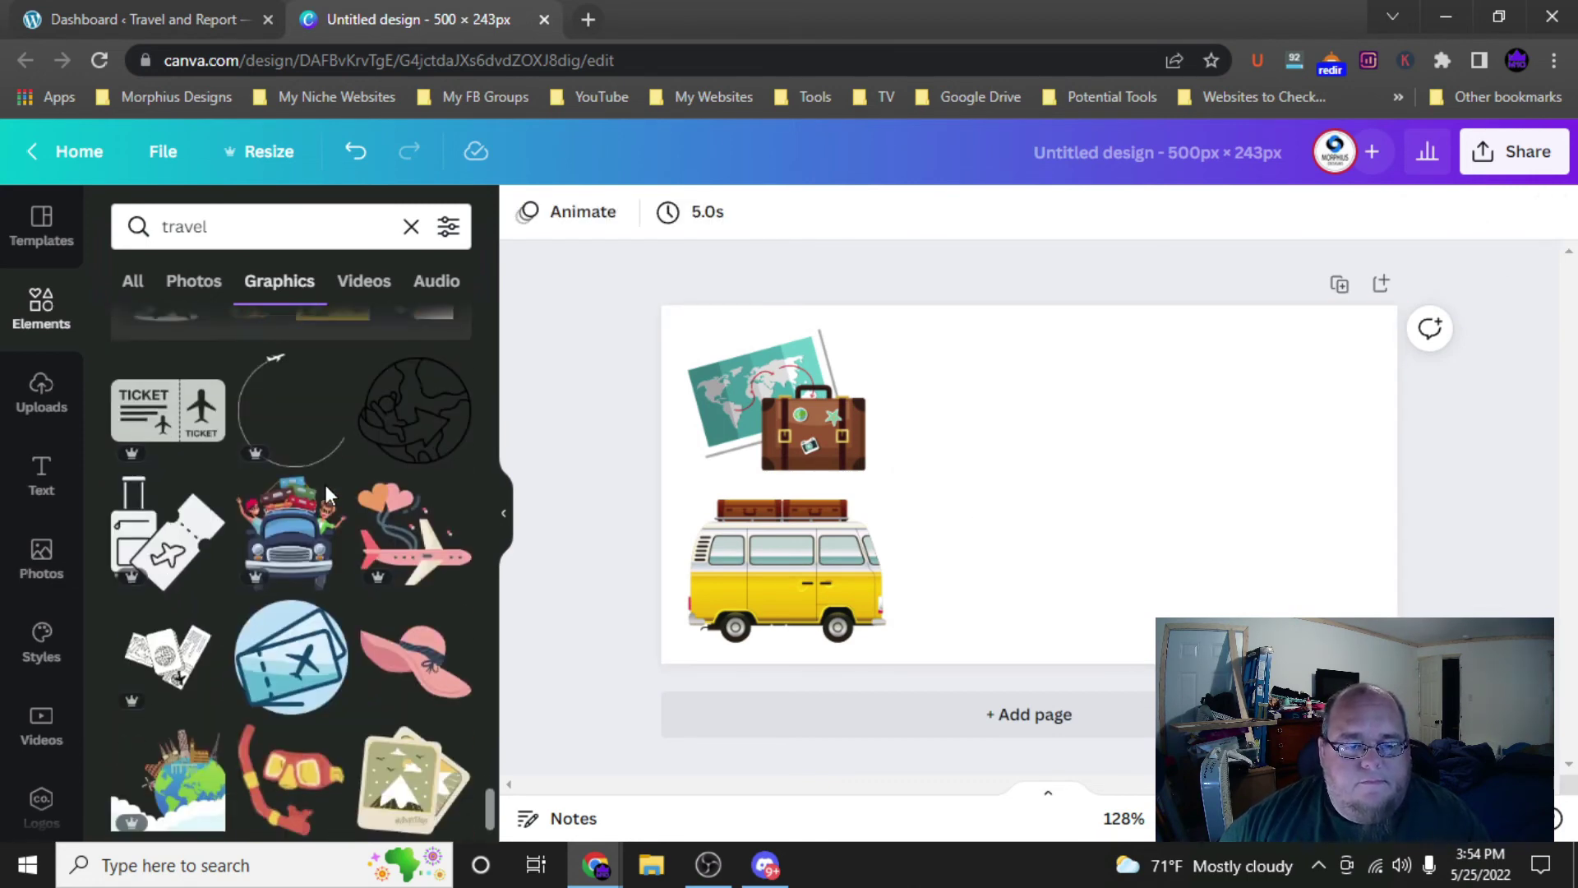
scroll(374, 526, down, 2)
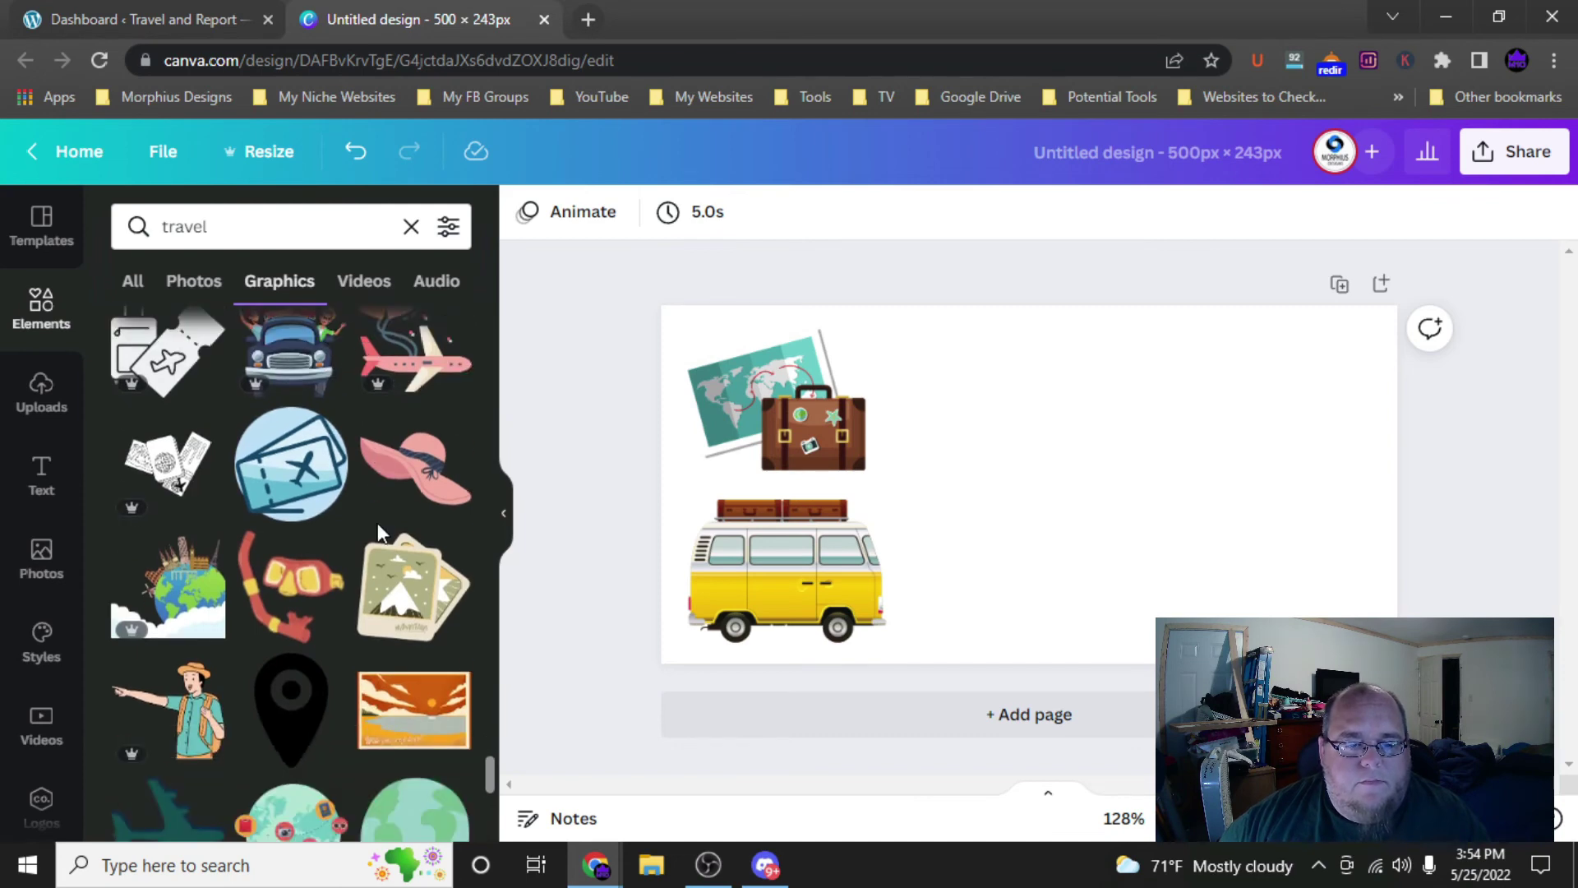
scroll(377, 526, down, 6)
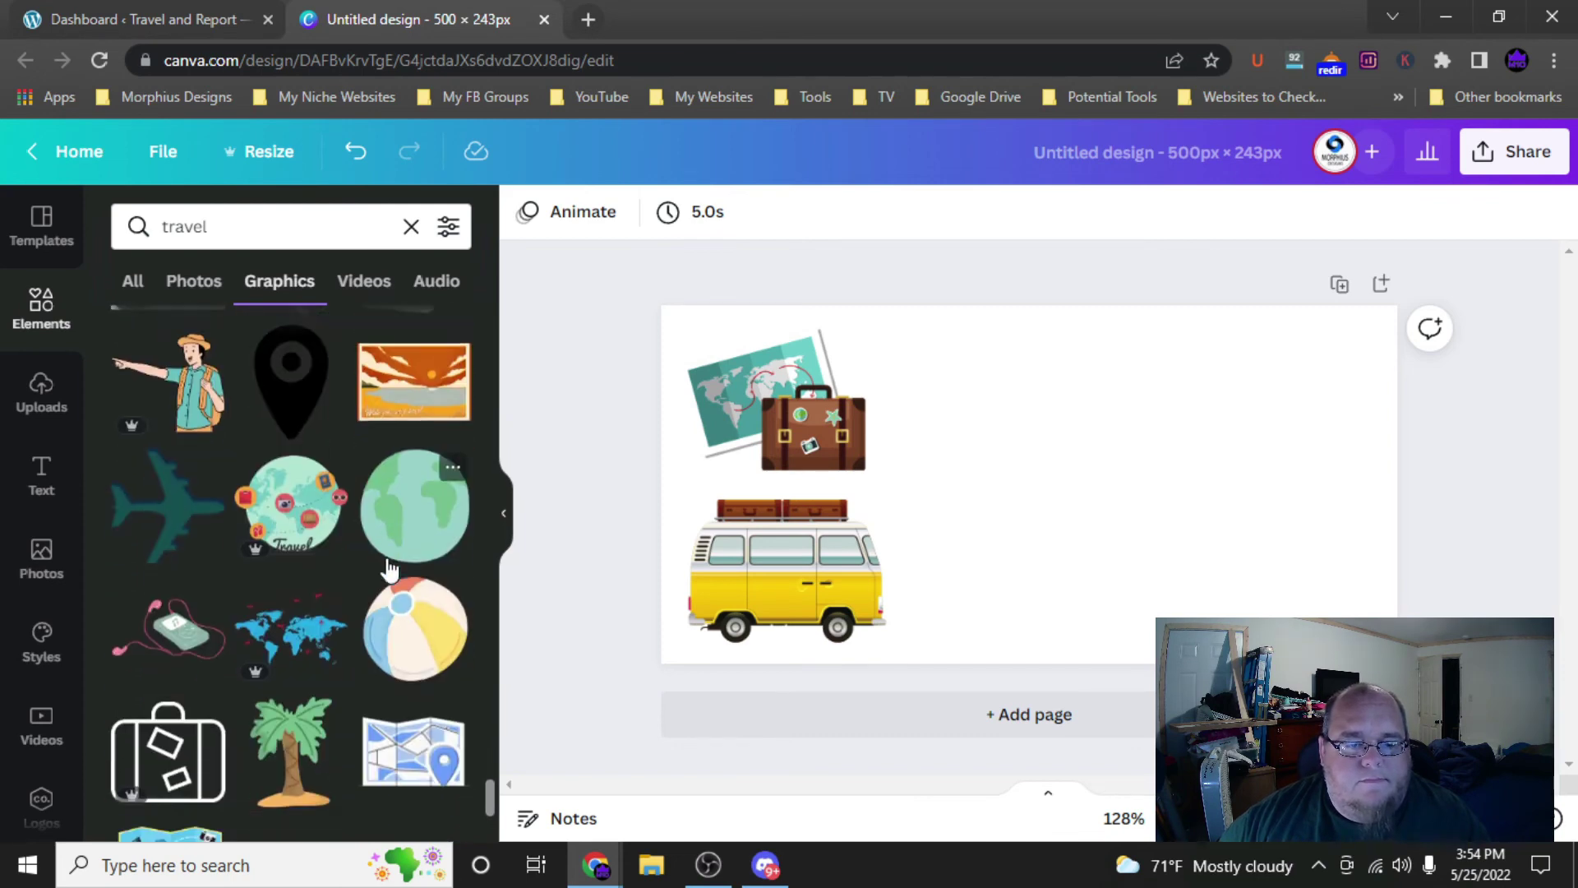
scroll(389, 569, down, 4)
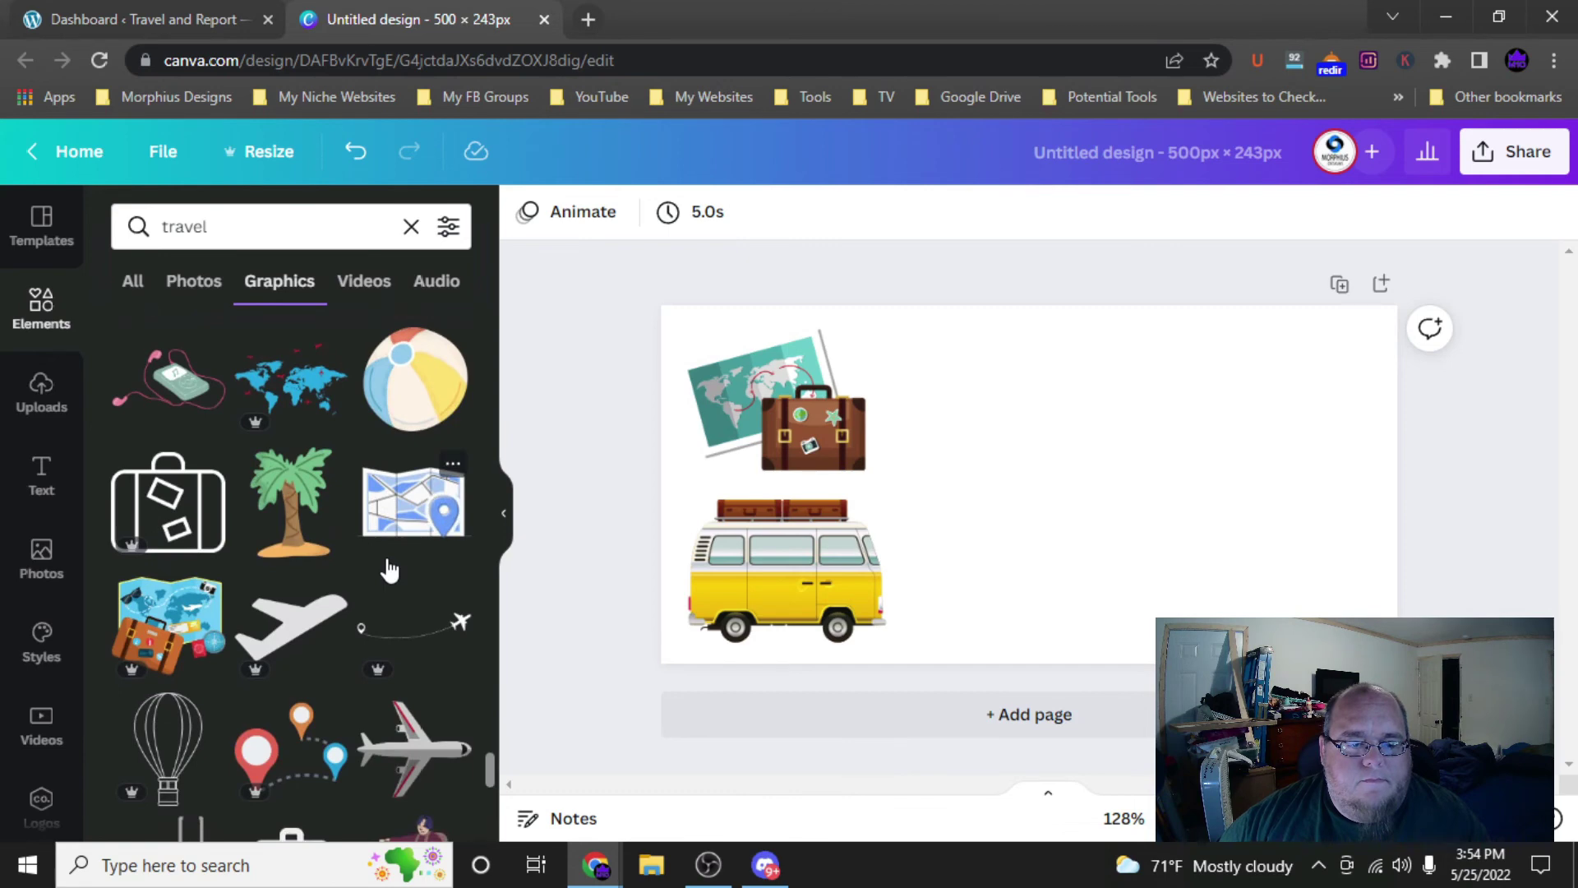
scroll(390, 569, down, 4)
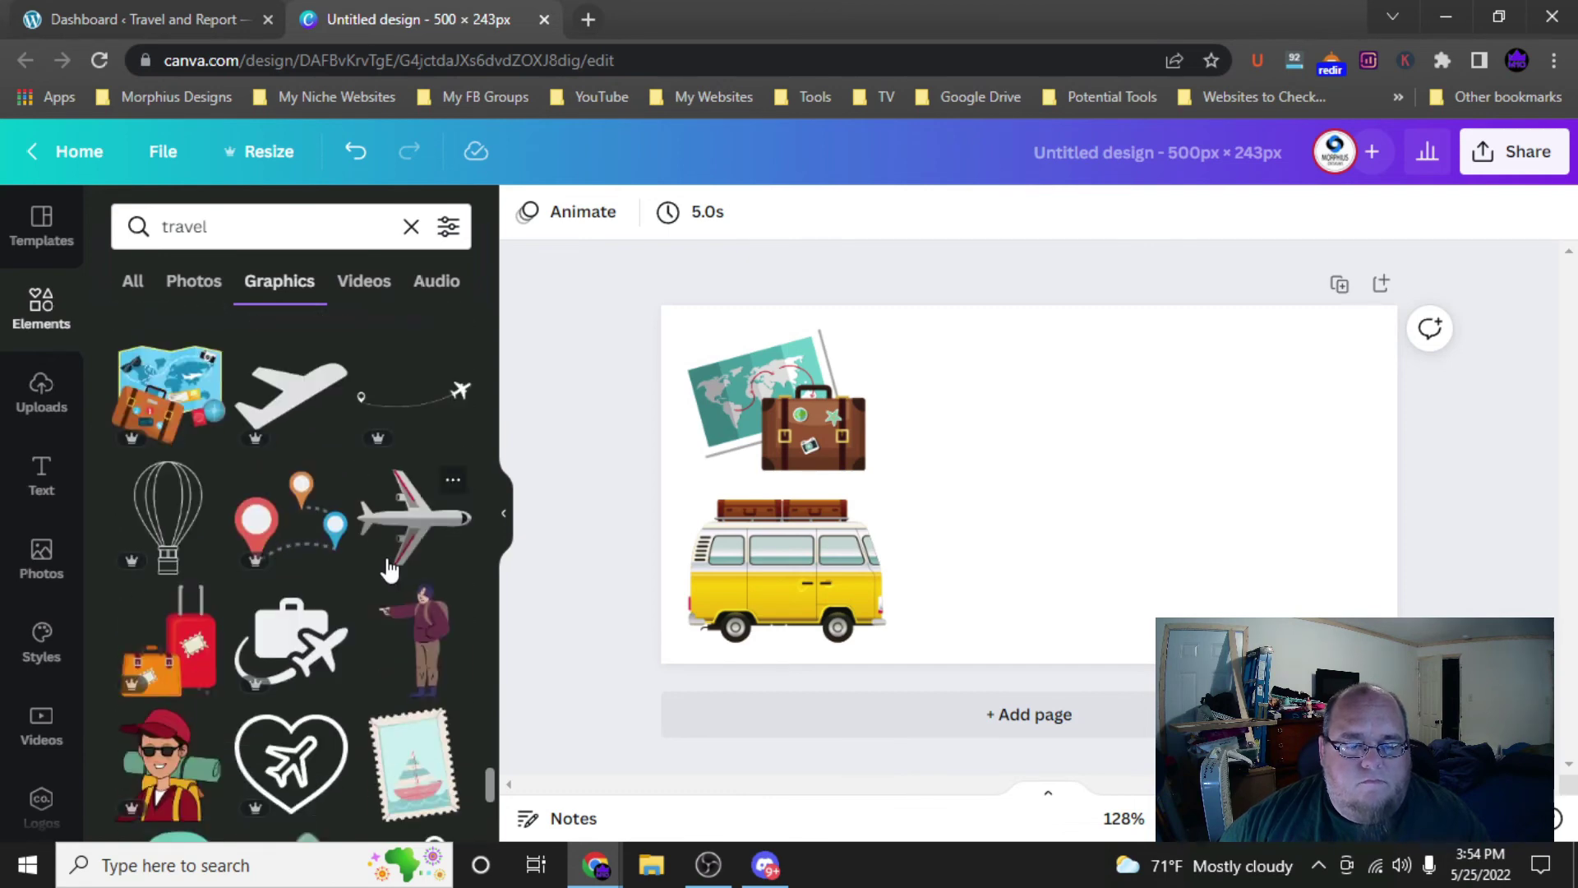
scroll(390, 569, down, 4)
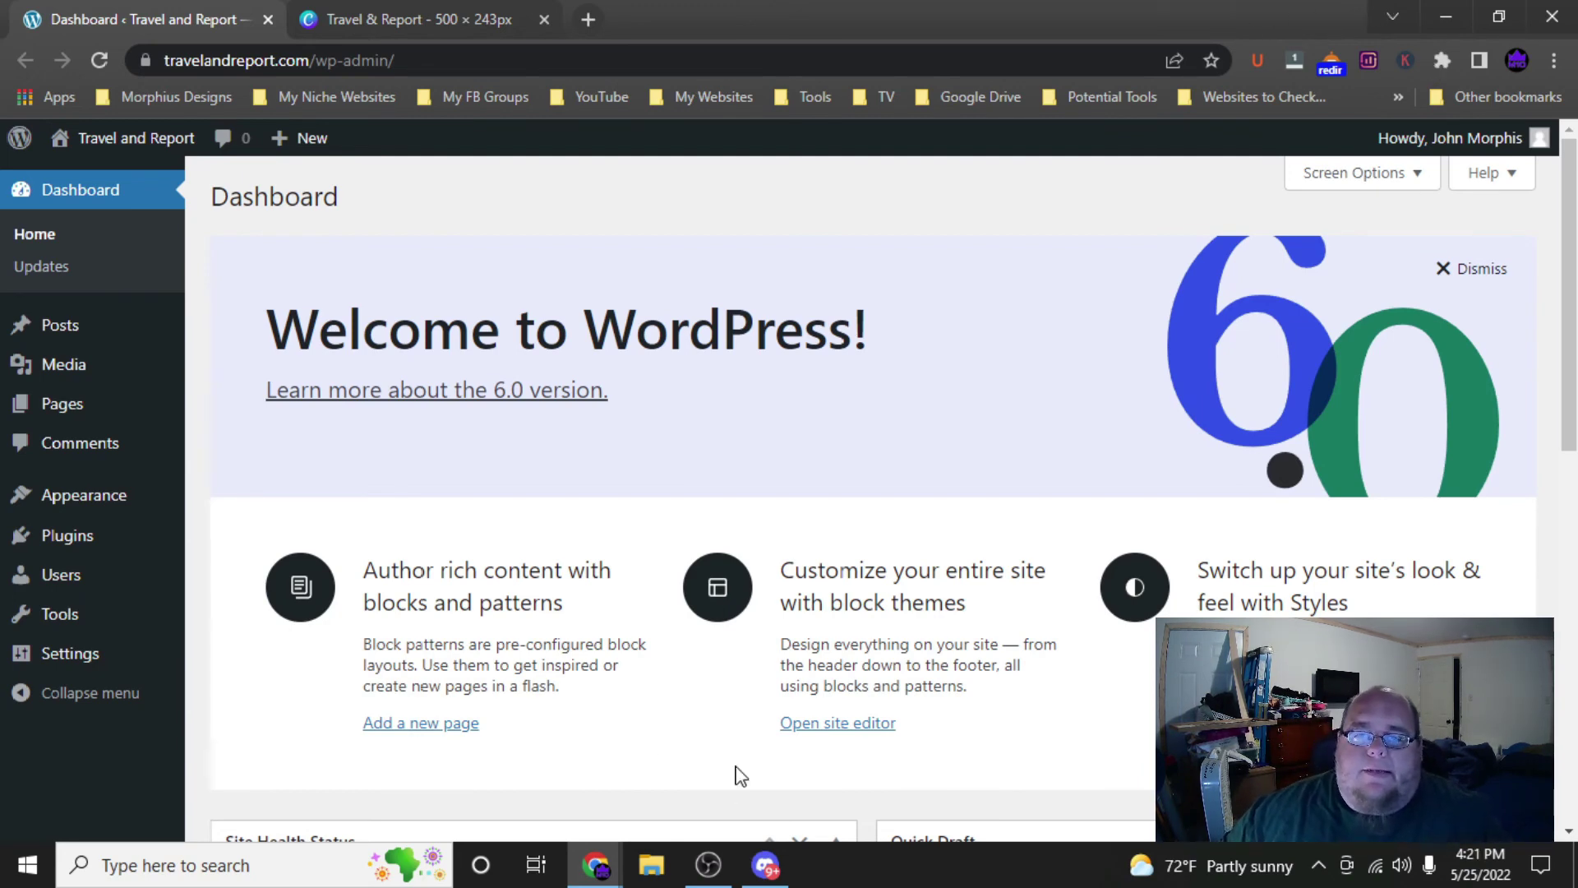
Open Settings > General in the WordPress admin sidebar.
mouse_move(181, 661)
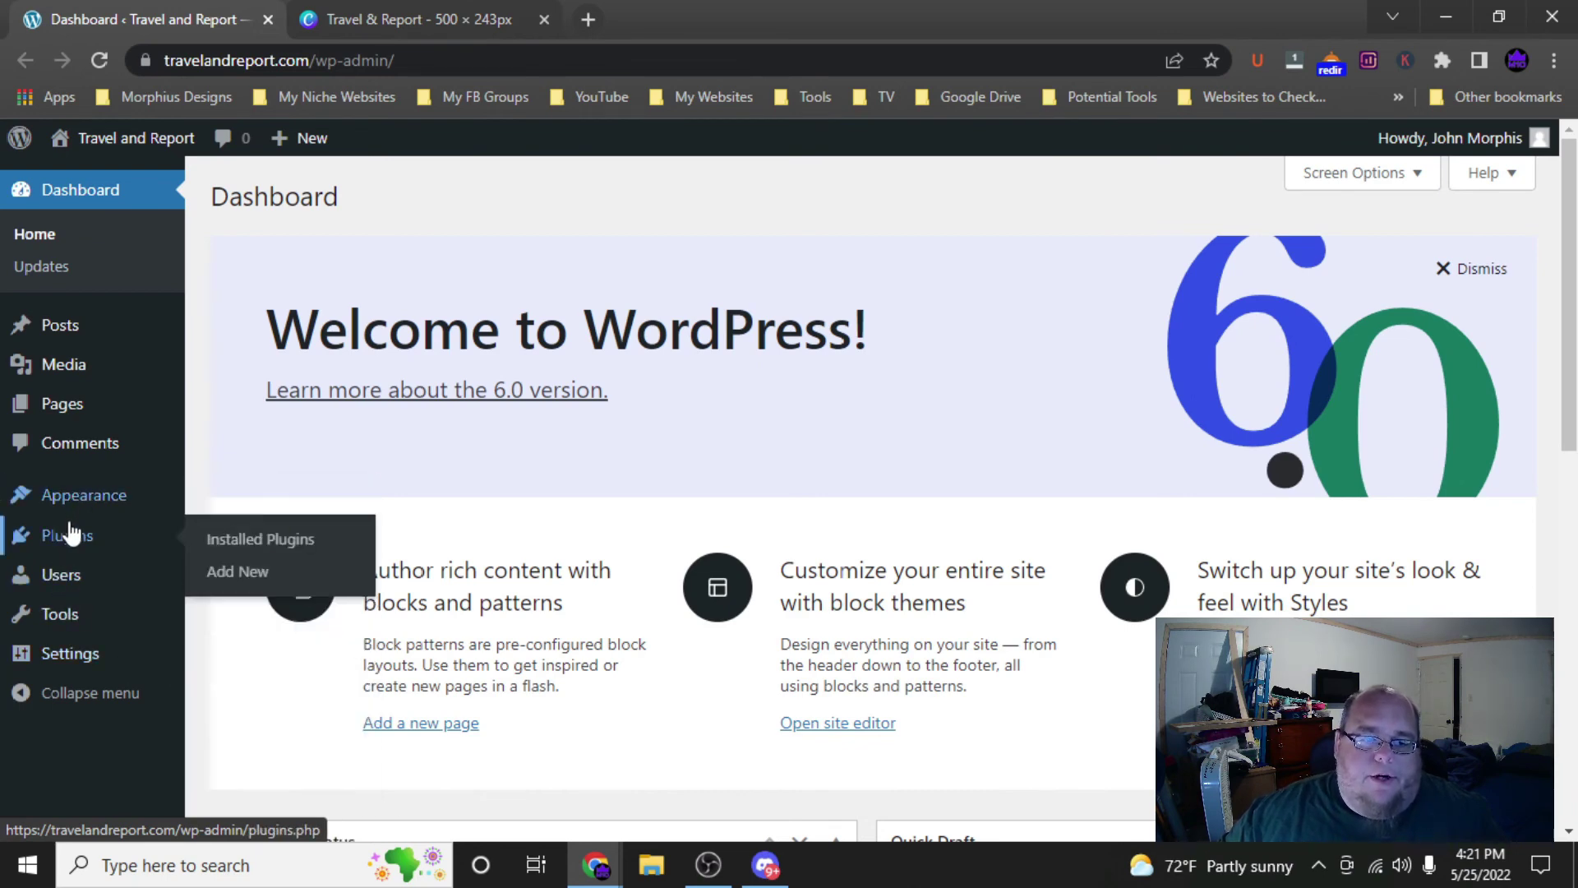
click(68, 658)
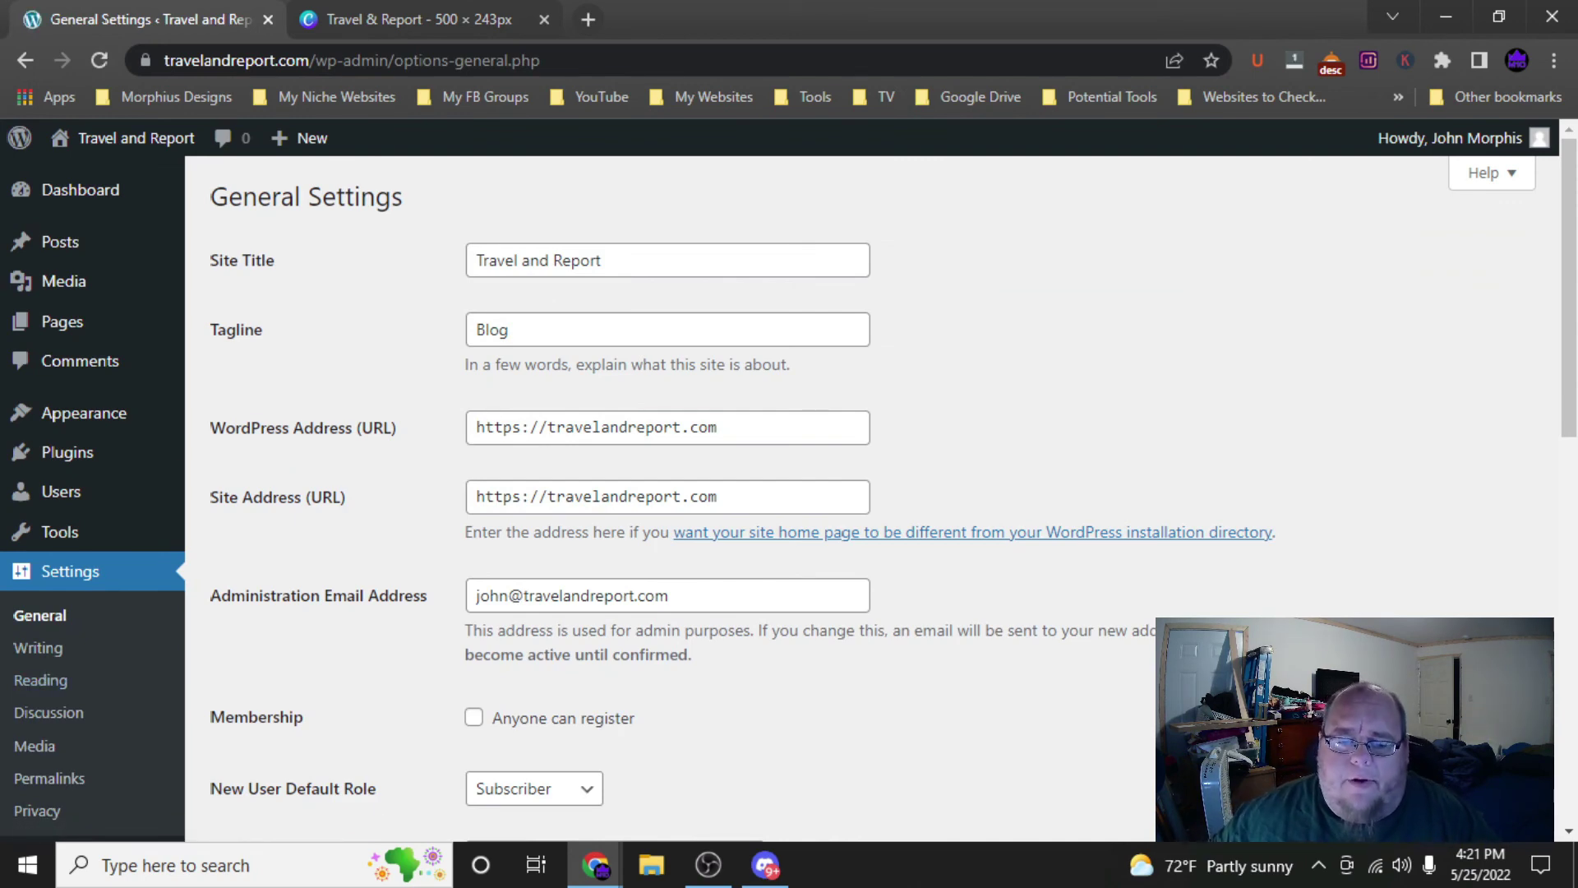
Set the site timezone to UTC-5.
scroll(49, 674, down, 2)
scroll(723, 473, down, 5)
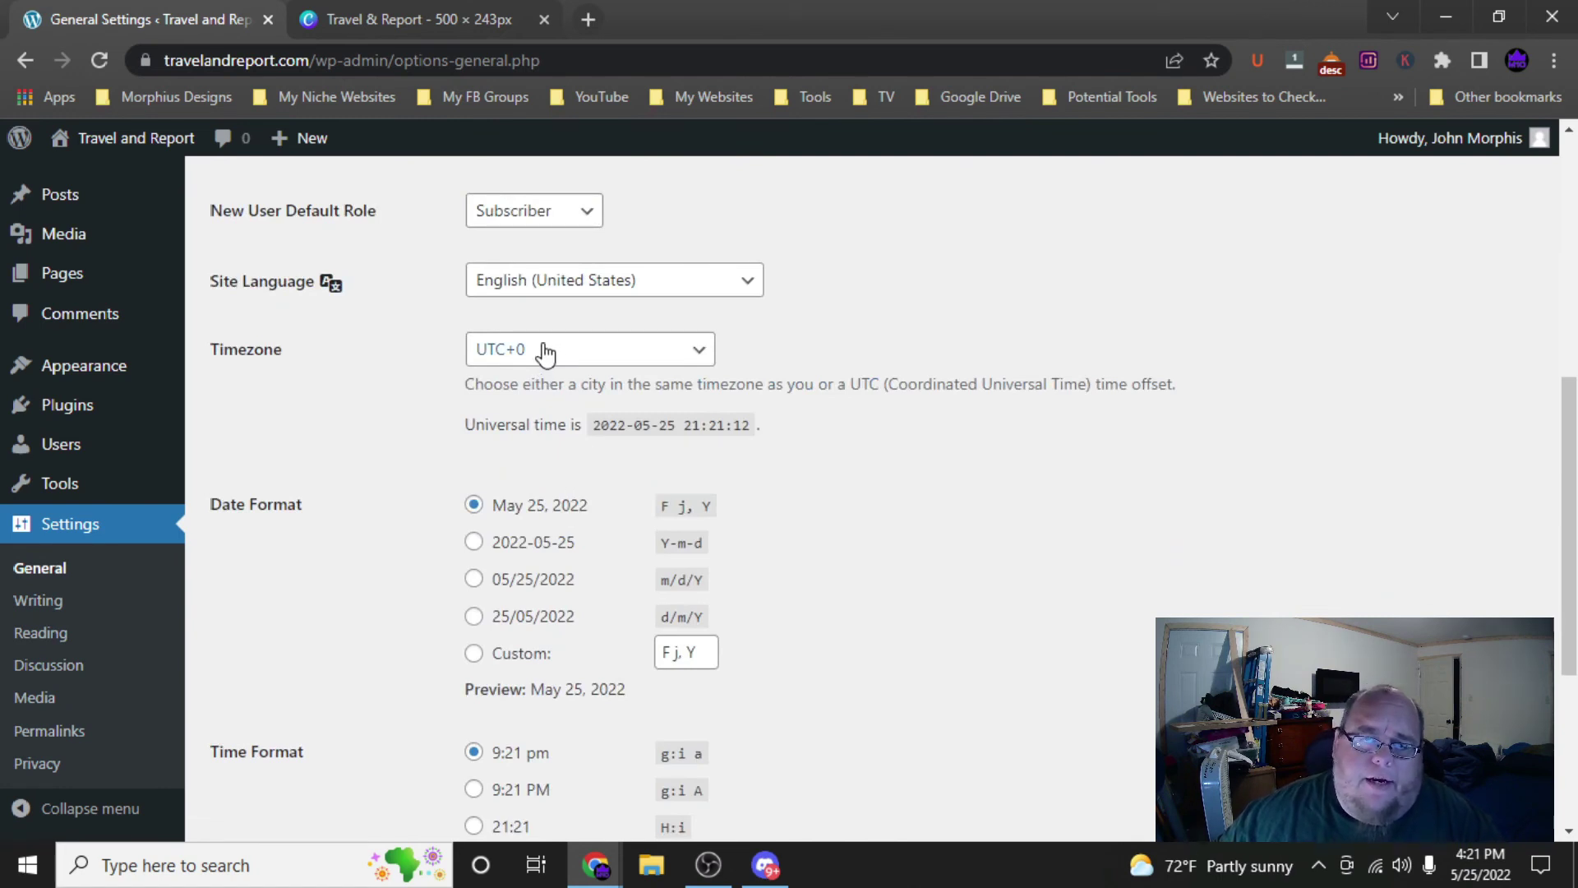
click(573, 291)
click(573, 294)
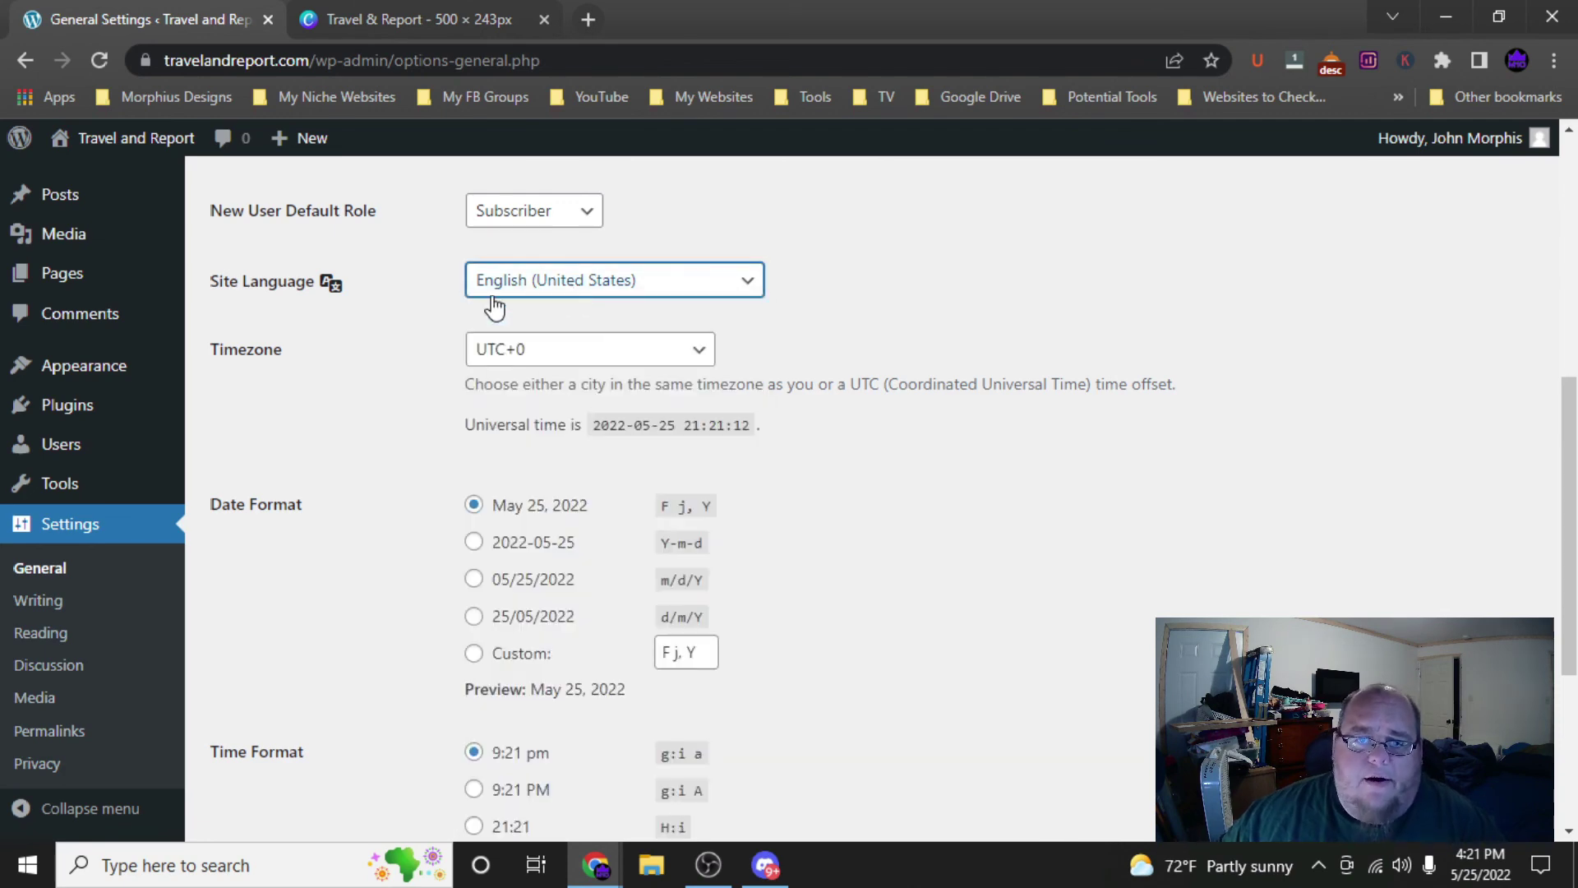
click(540, 354)
scroll(623, 694, down, 3)
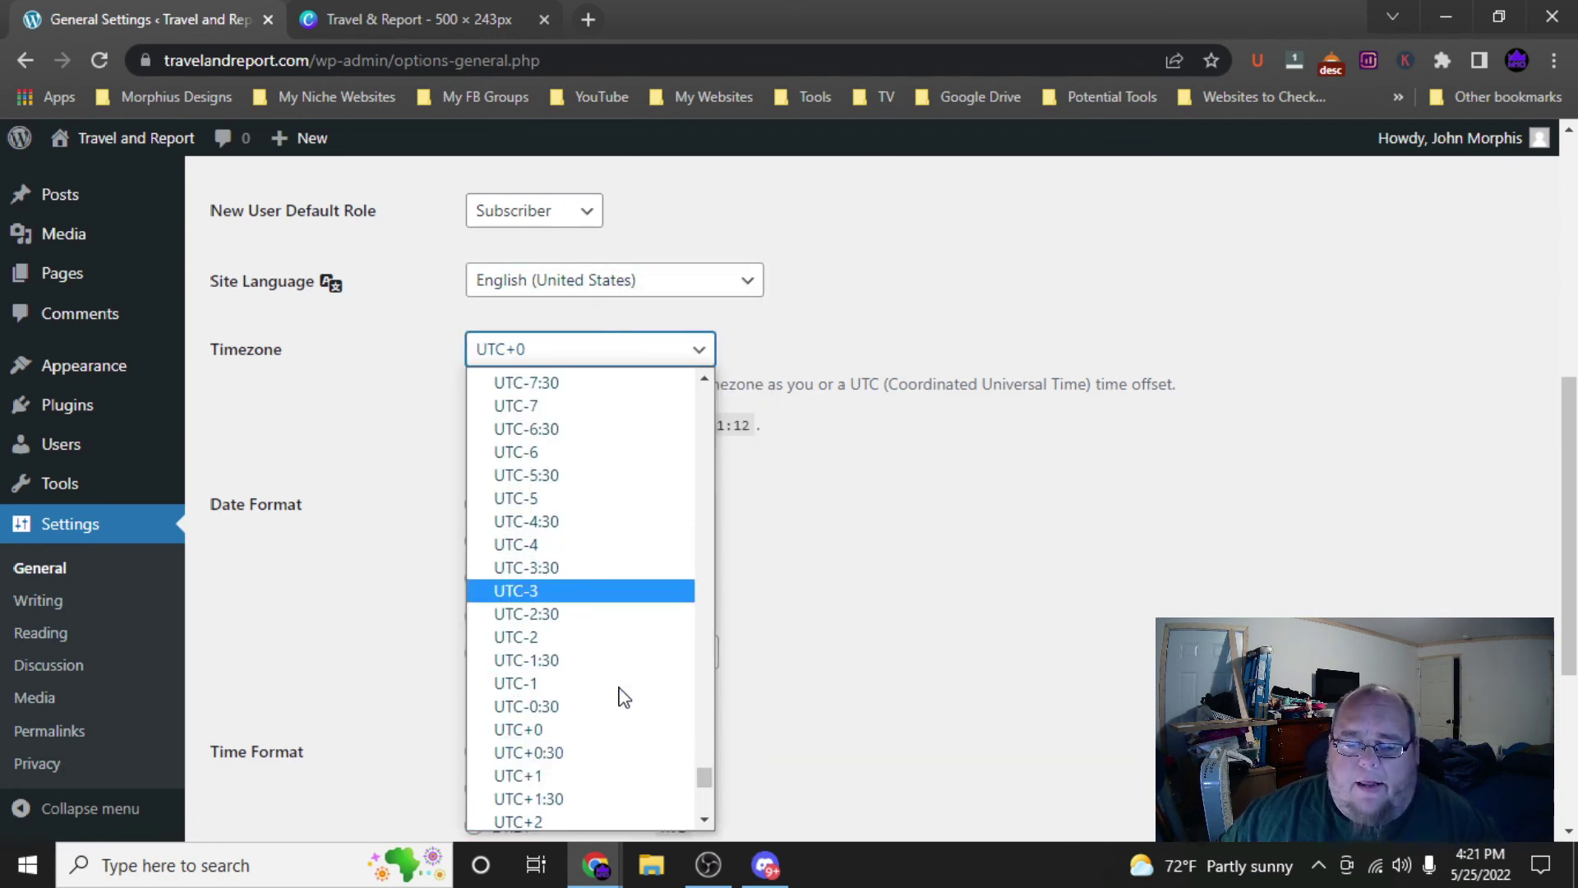
scroll(623, 682, up, 3)
scroll(623, 669, up, 3)
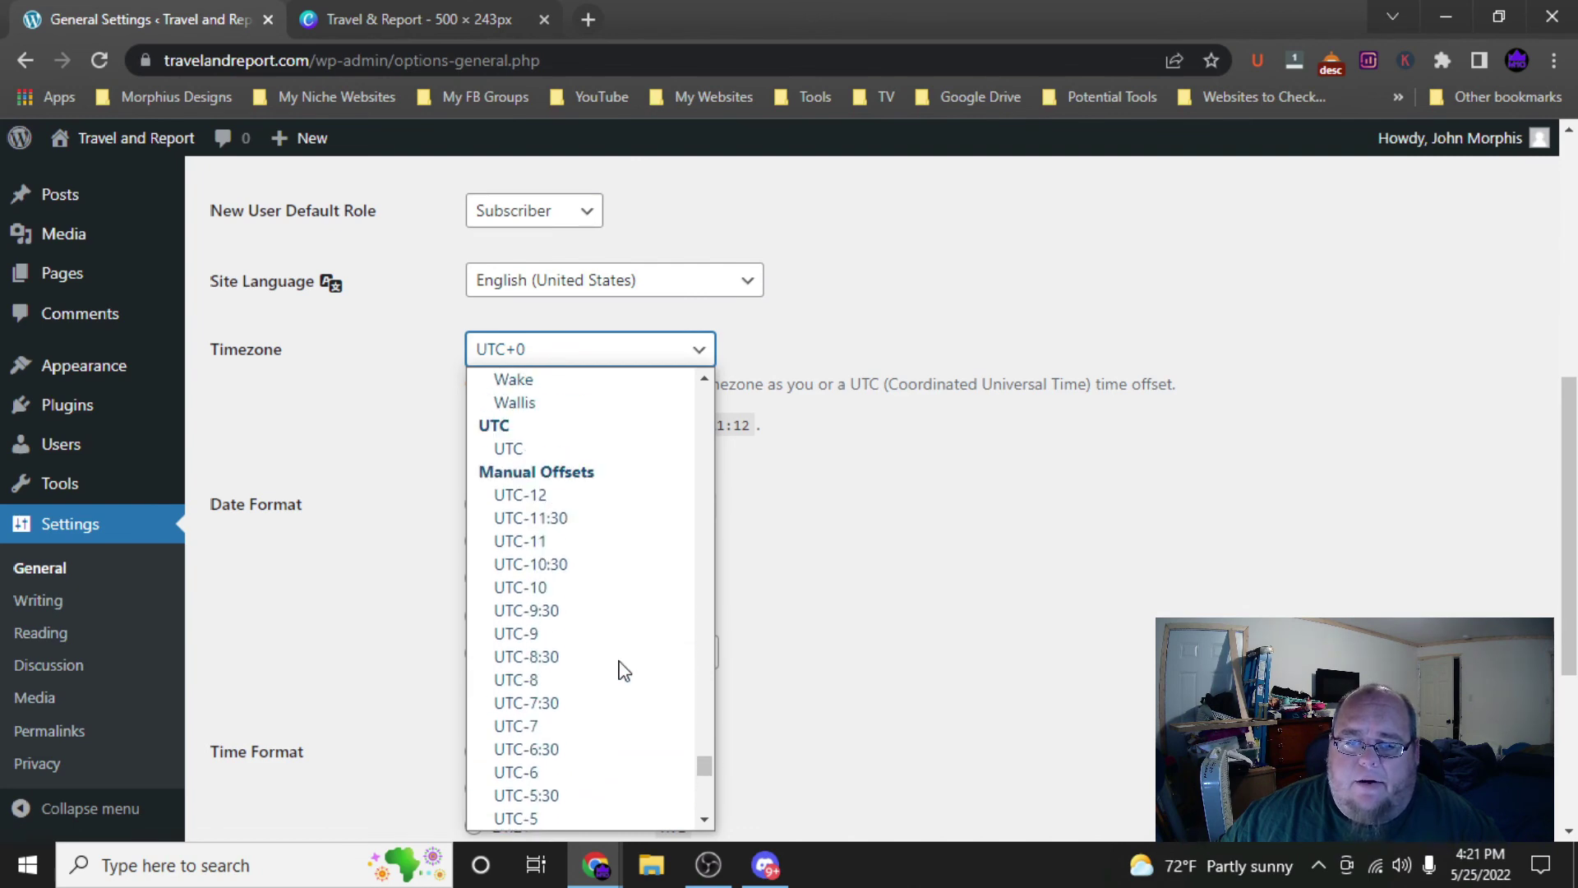
scroll(624, 661, down, 3)
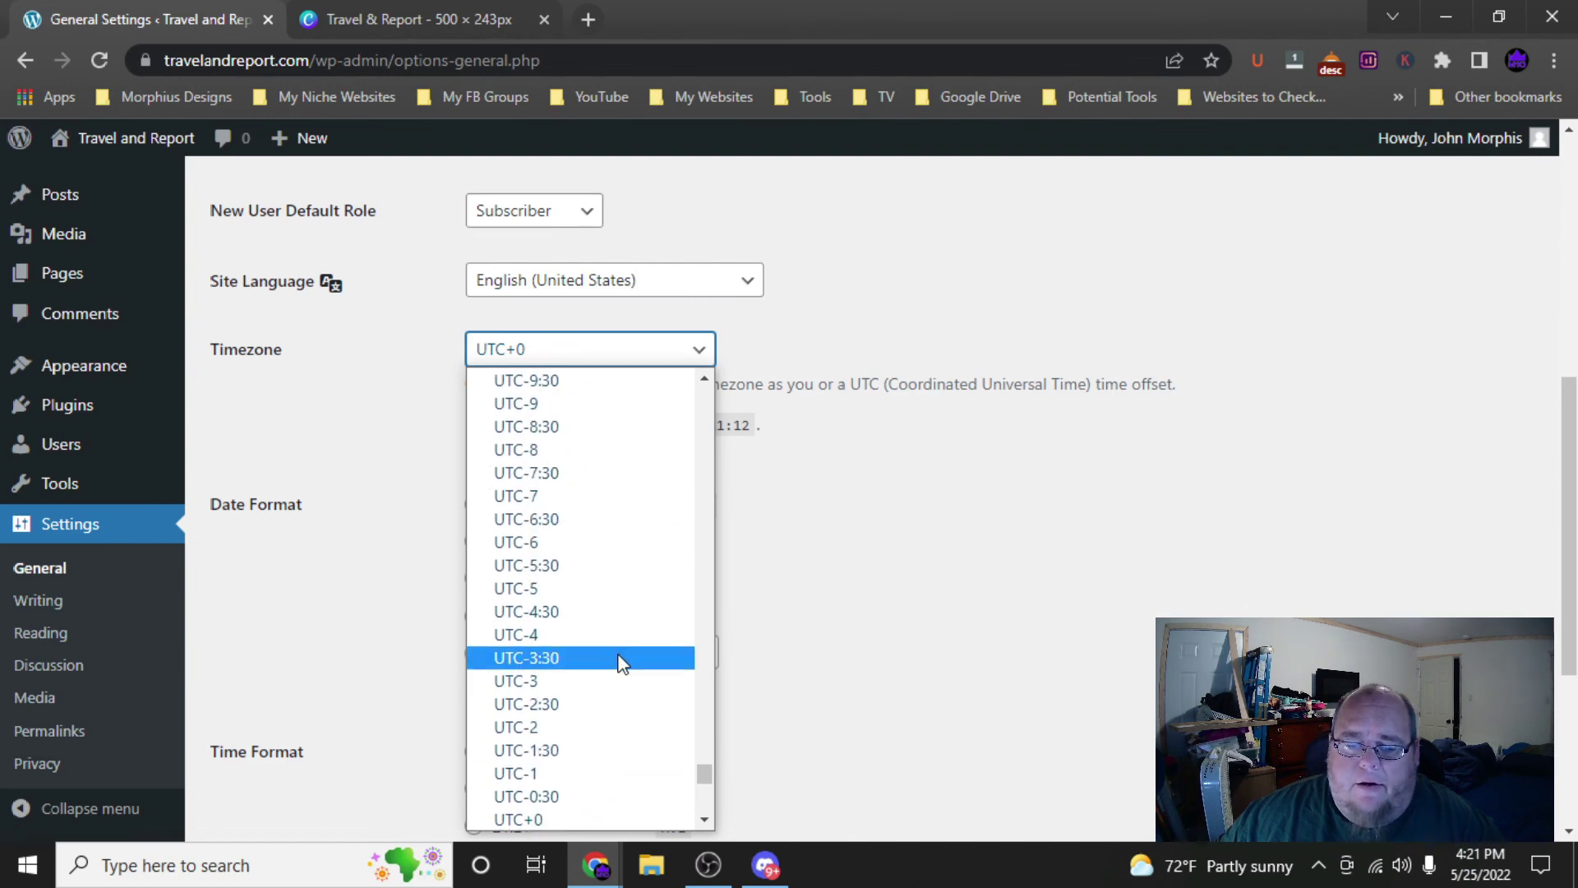
click(549, 589)
click(541, 463)
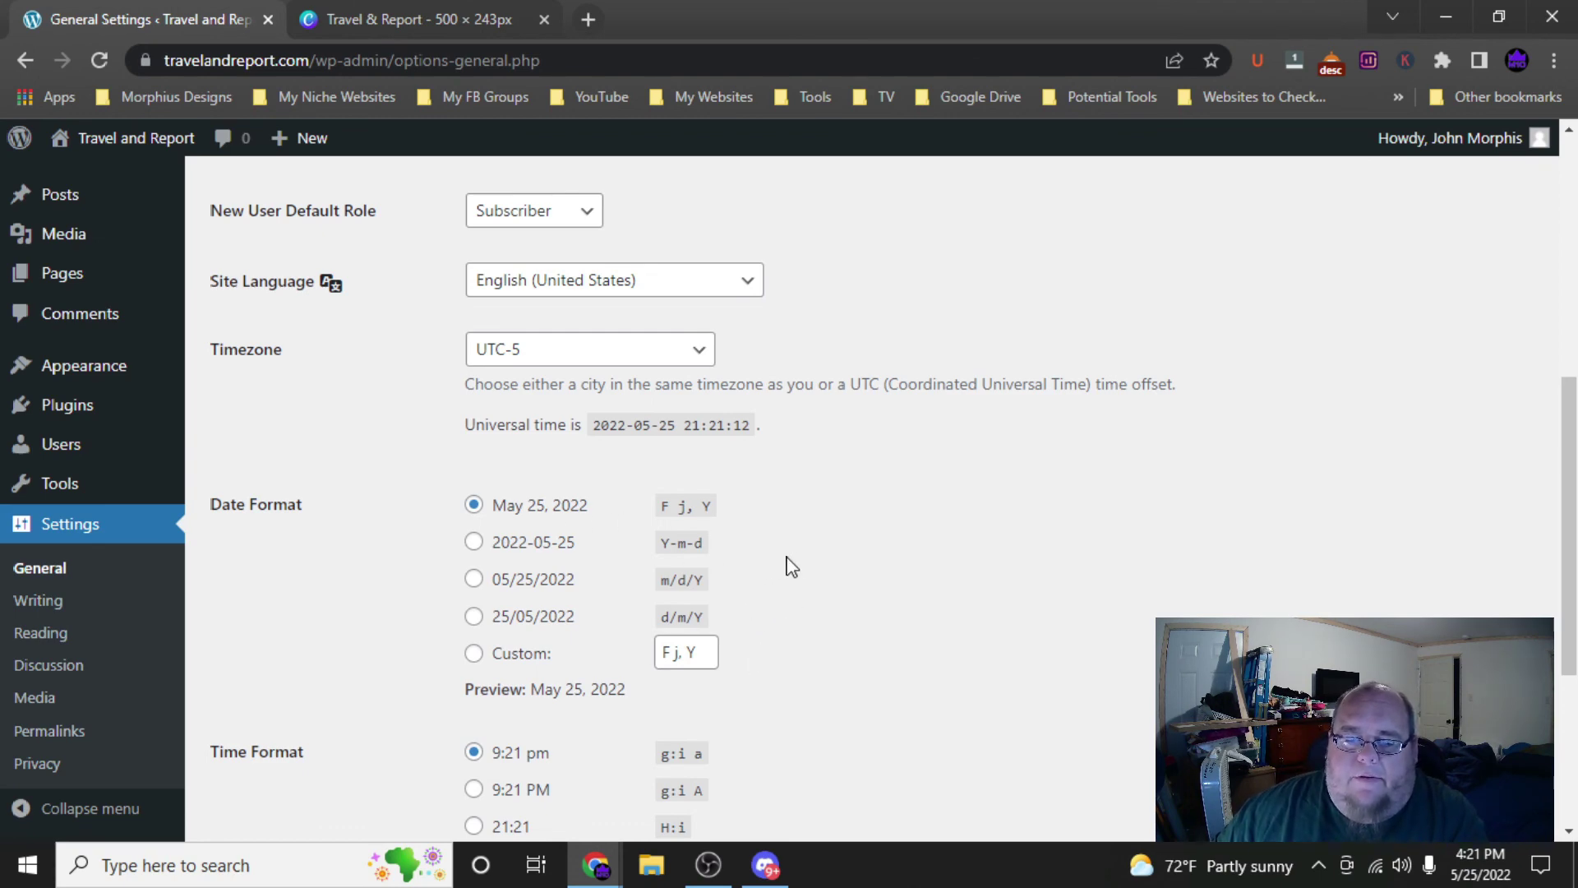
Set Week Starts On to Sunday and save the general settings.
scroll(791, 567, down, 1)
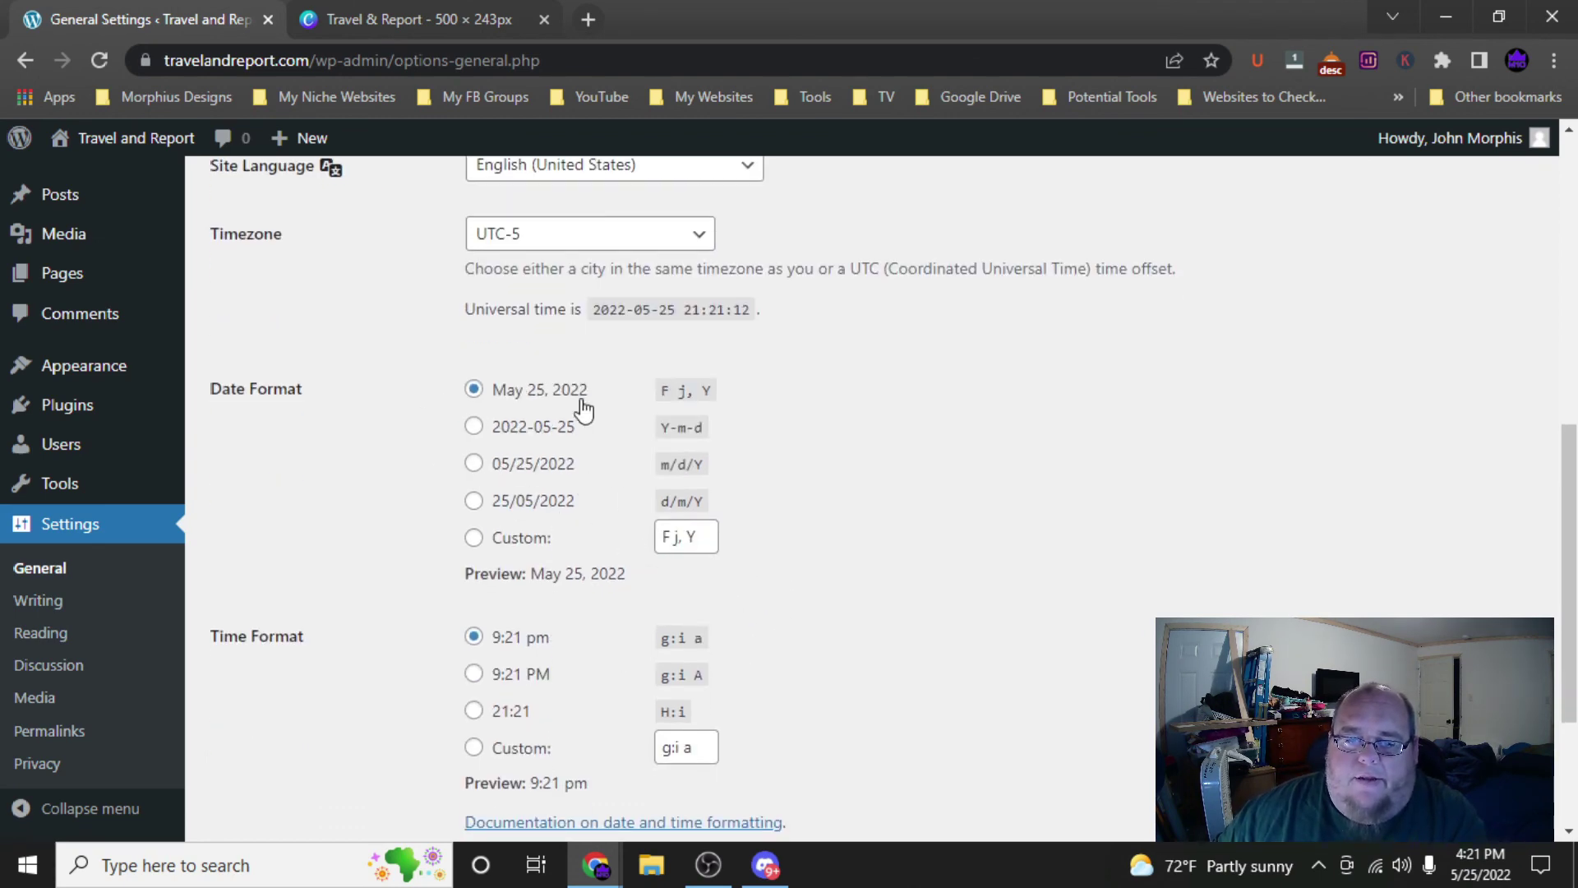
scroll(876, 471, down, 2)
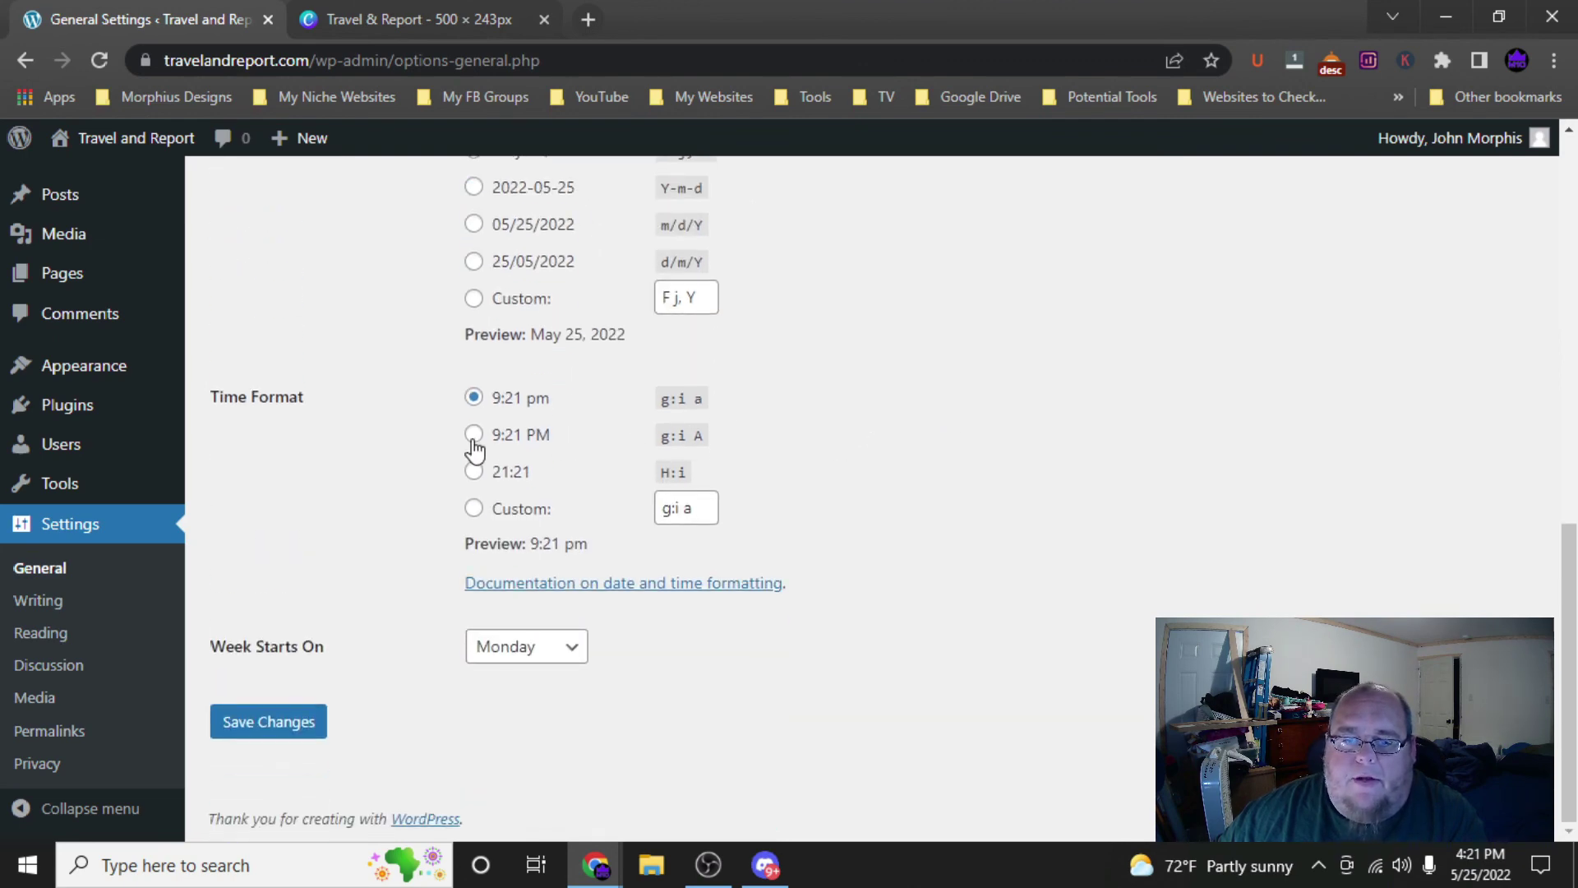
click(548, 653)
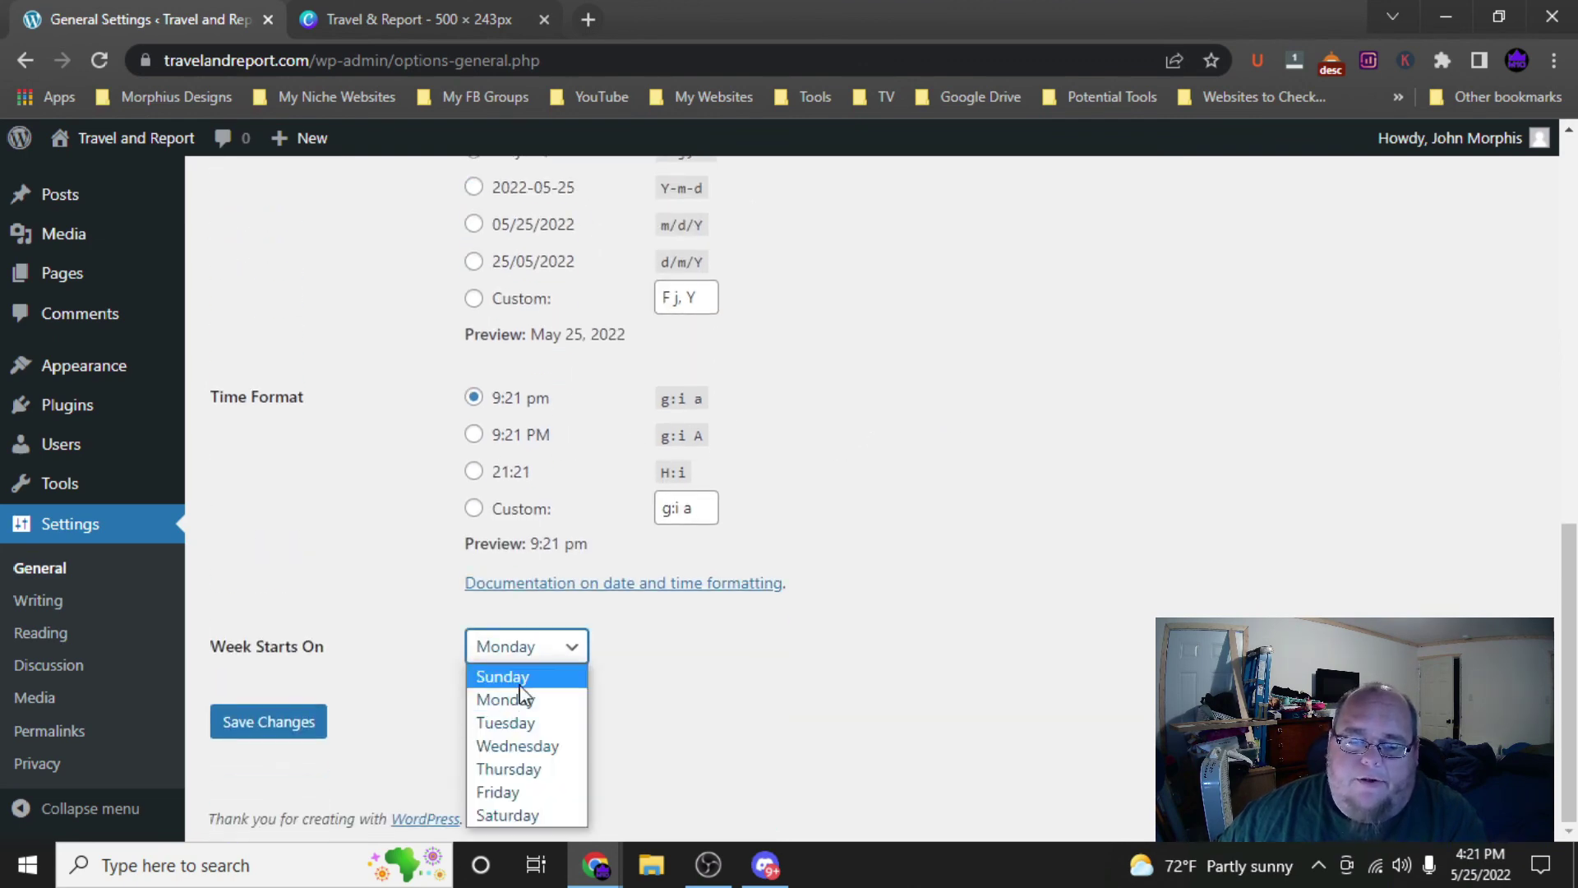
click(518, 683)
click(319, 743)
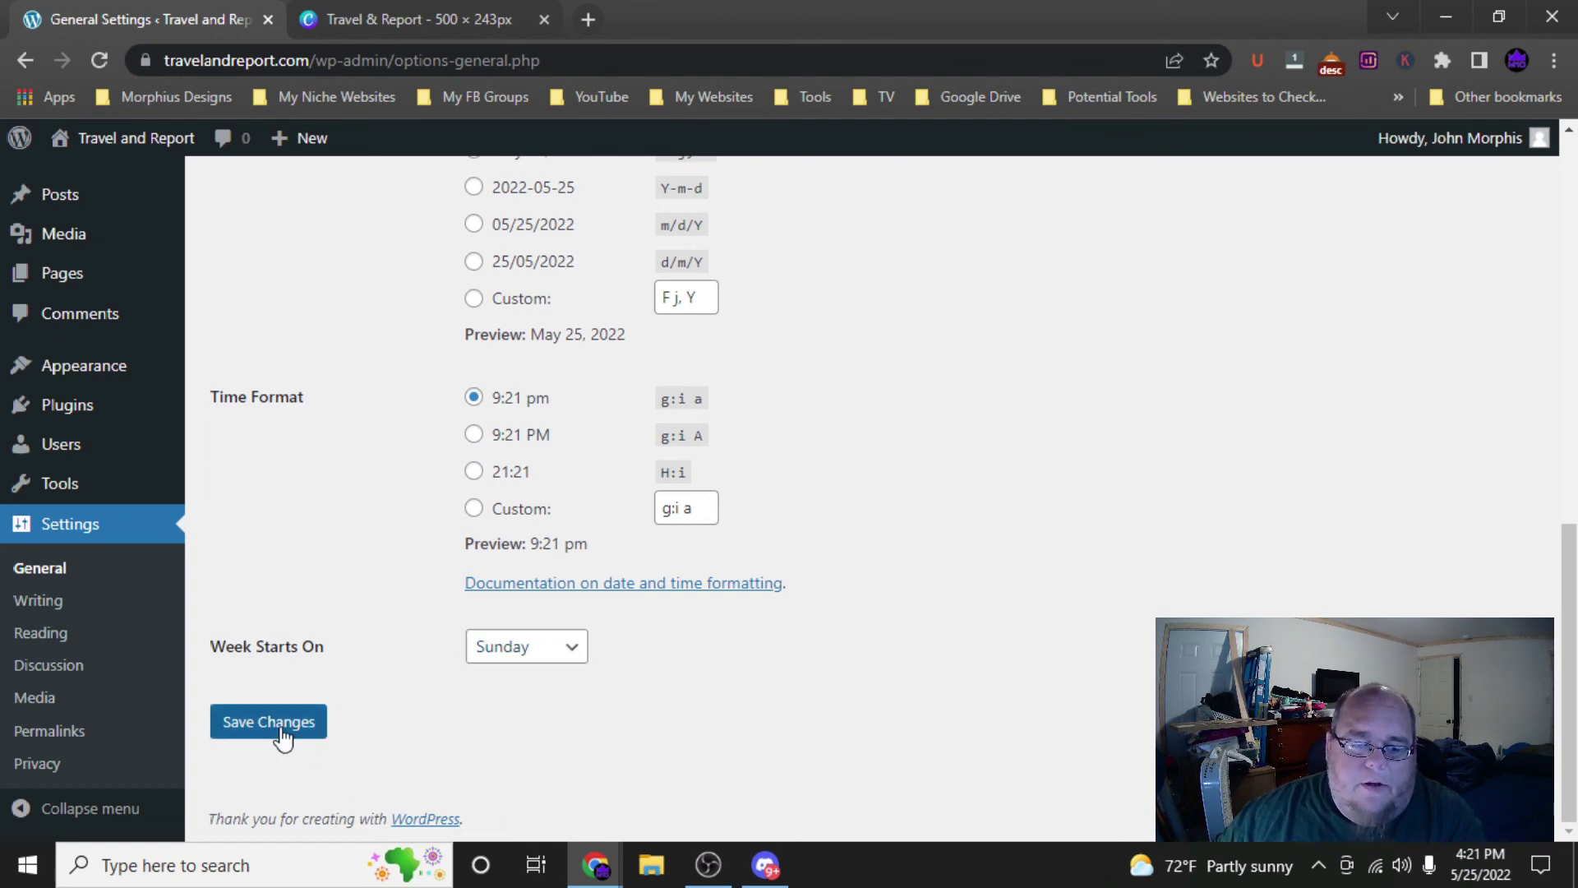
scroll(880, 682, down, 9)
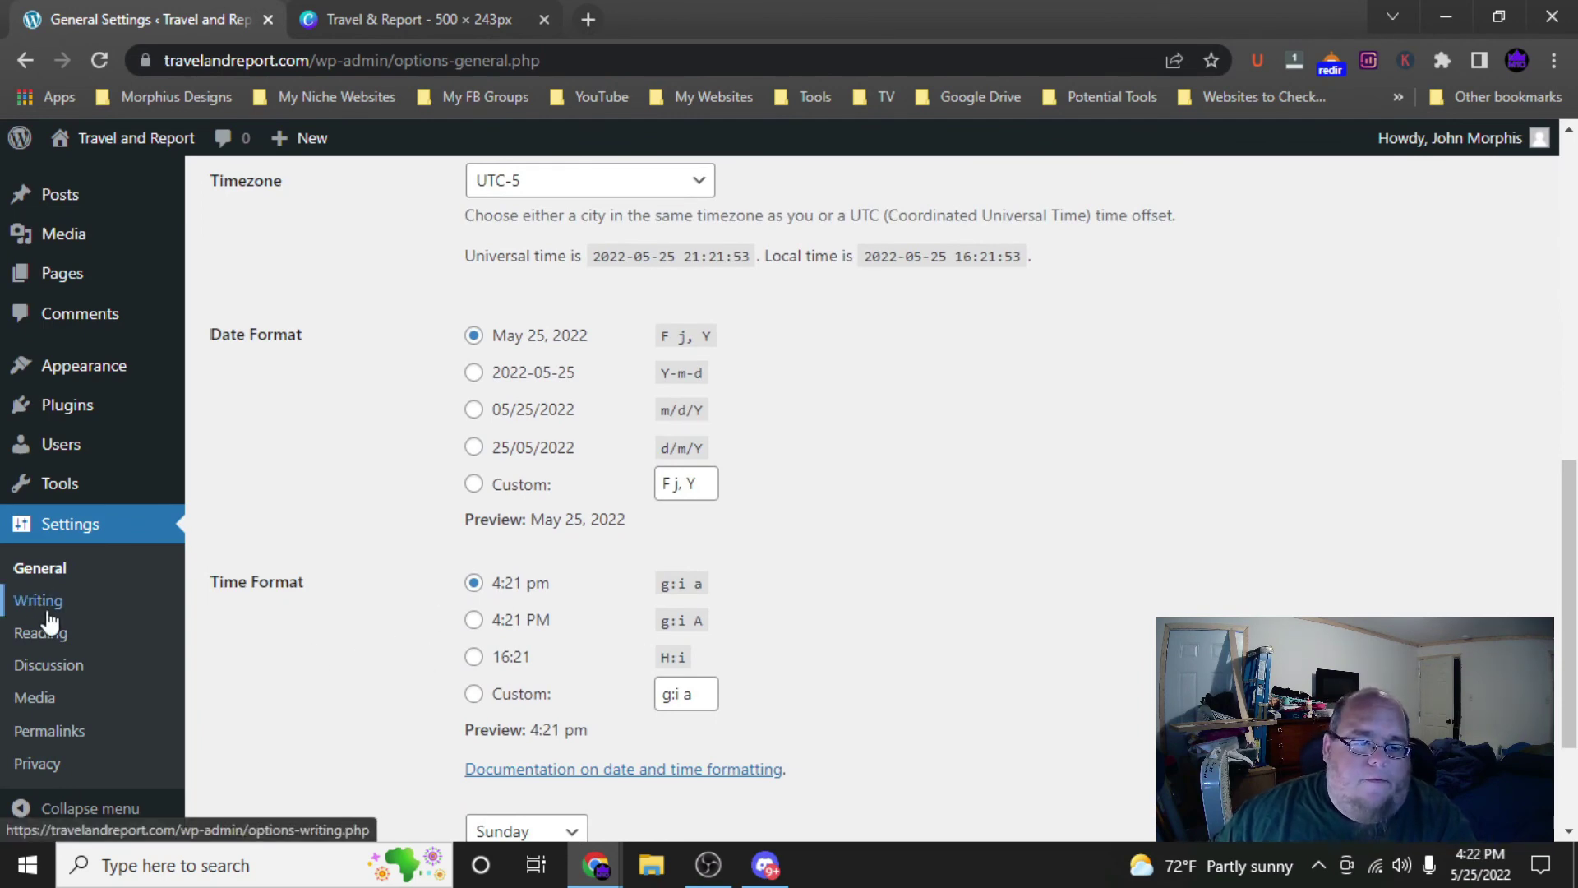
Change the permalink structure to Post name (/%postname%/) and save it.
click(35, 749)
scroll(403, 579, down, 1)
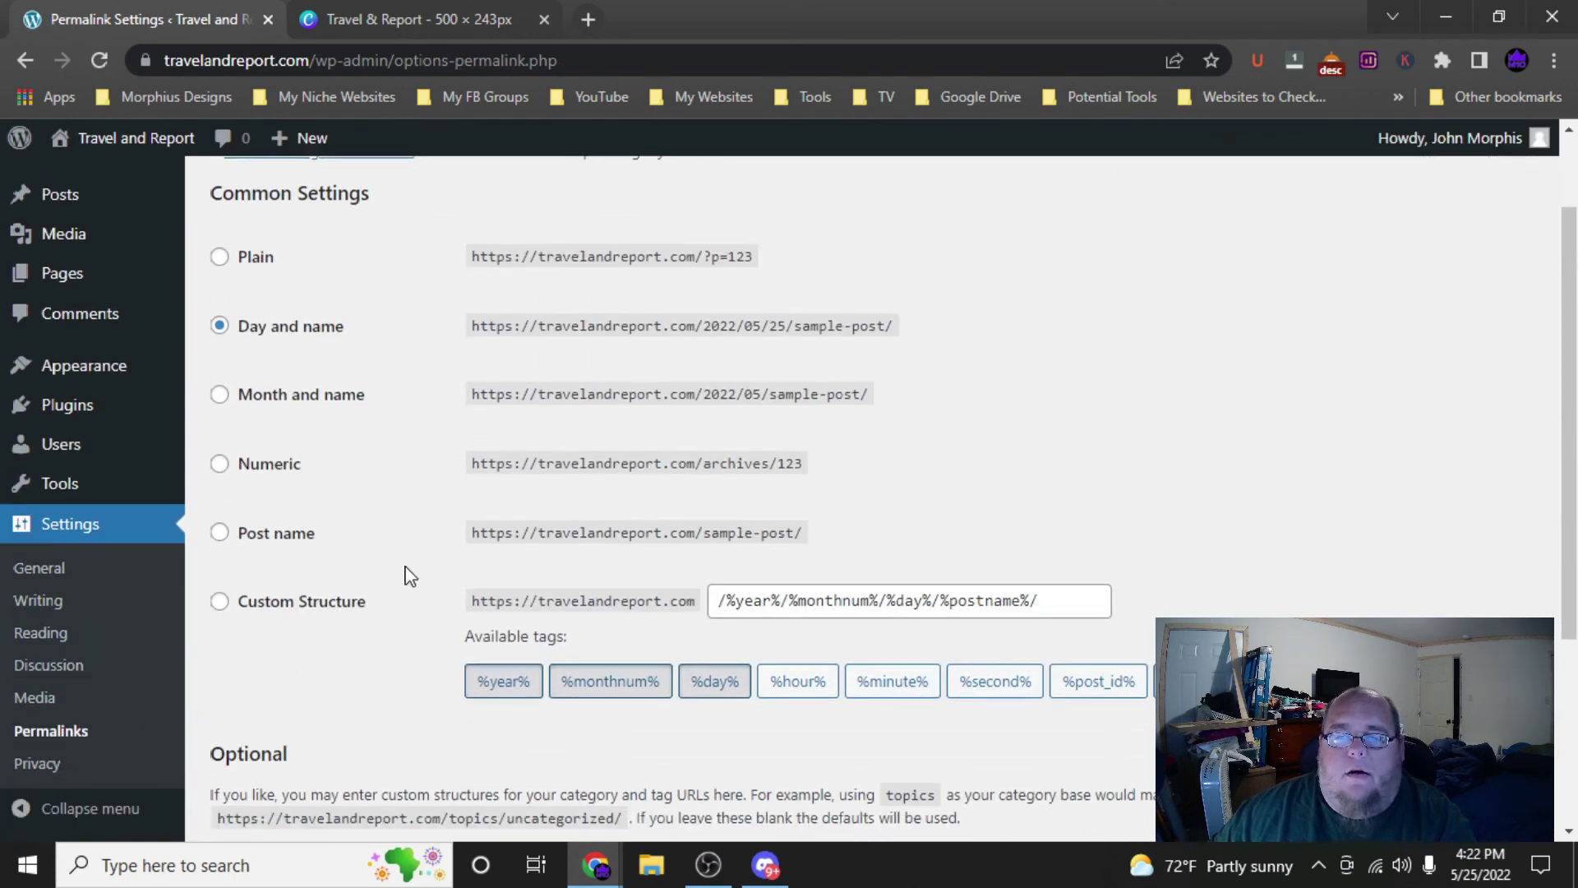
click(218, 534)
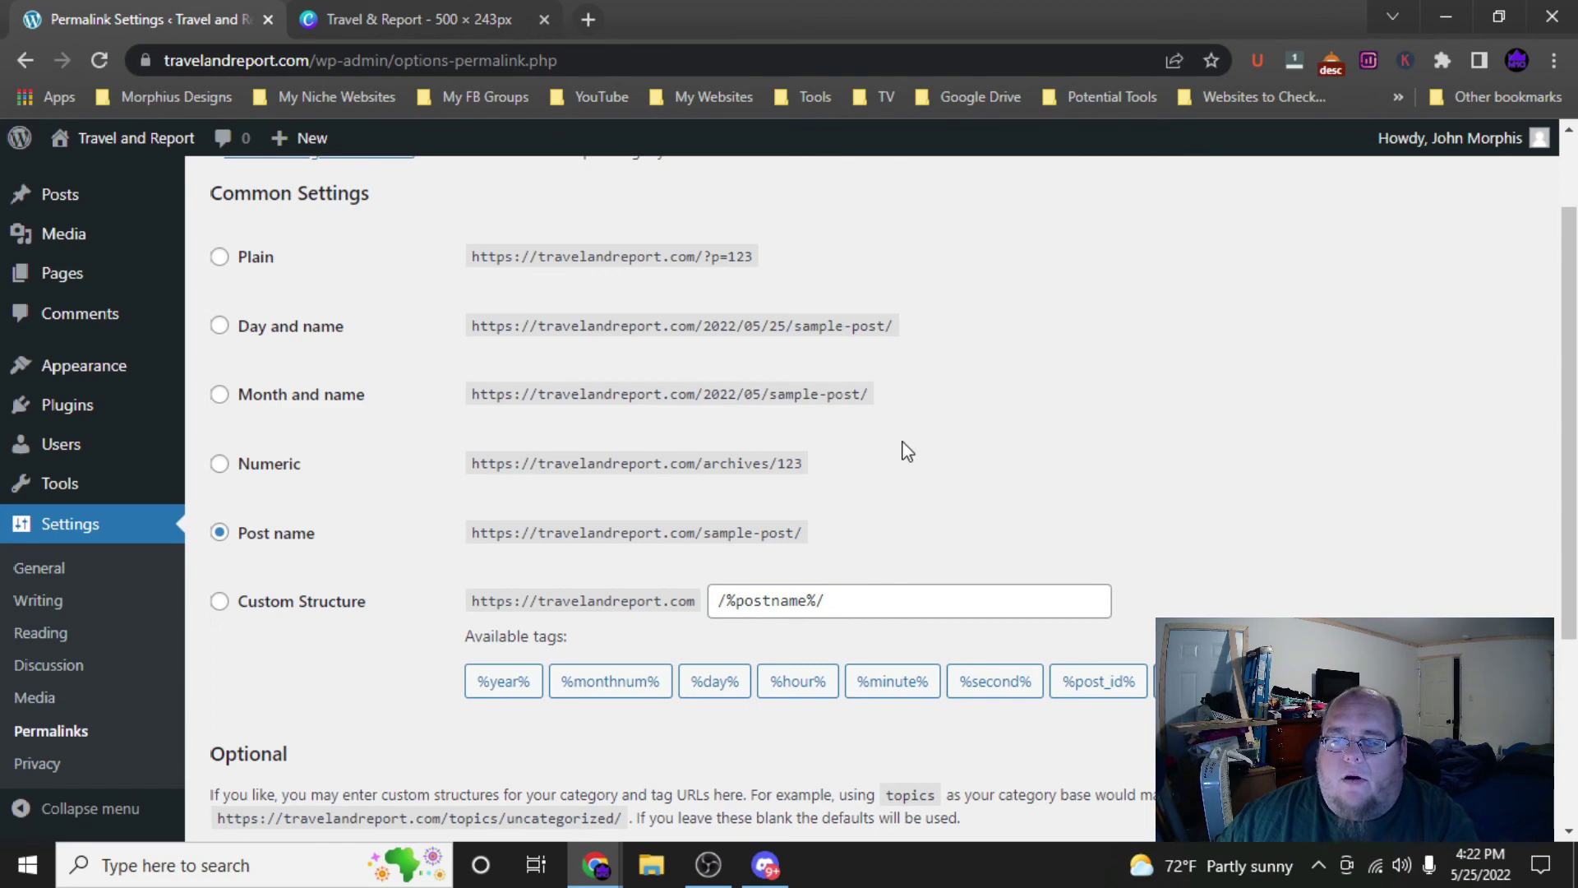
scroll(908, 452, down, 4)
click(304, 727)
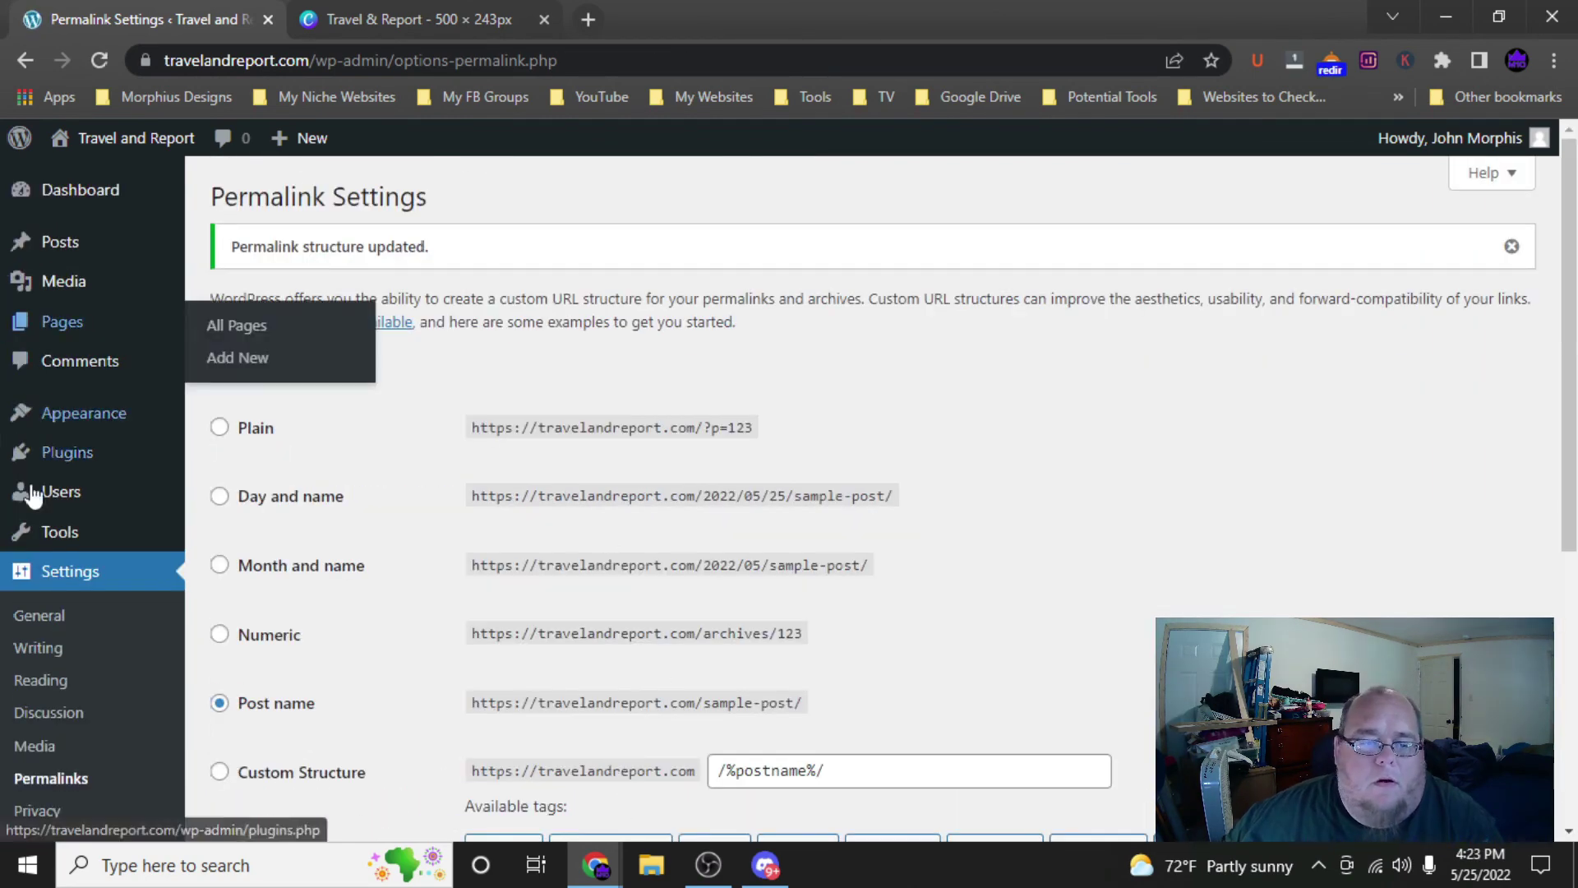
Look over the Writing Settings page, then move on to Reading Settings.
click(51, 649)
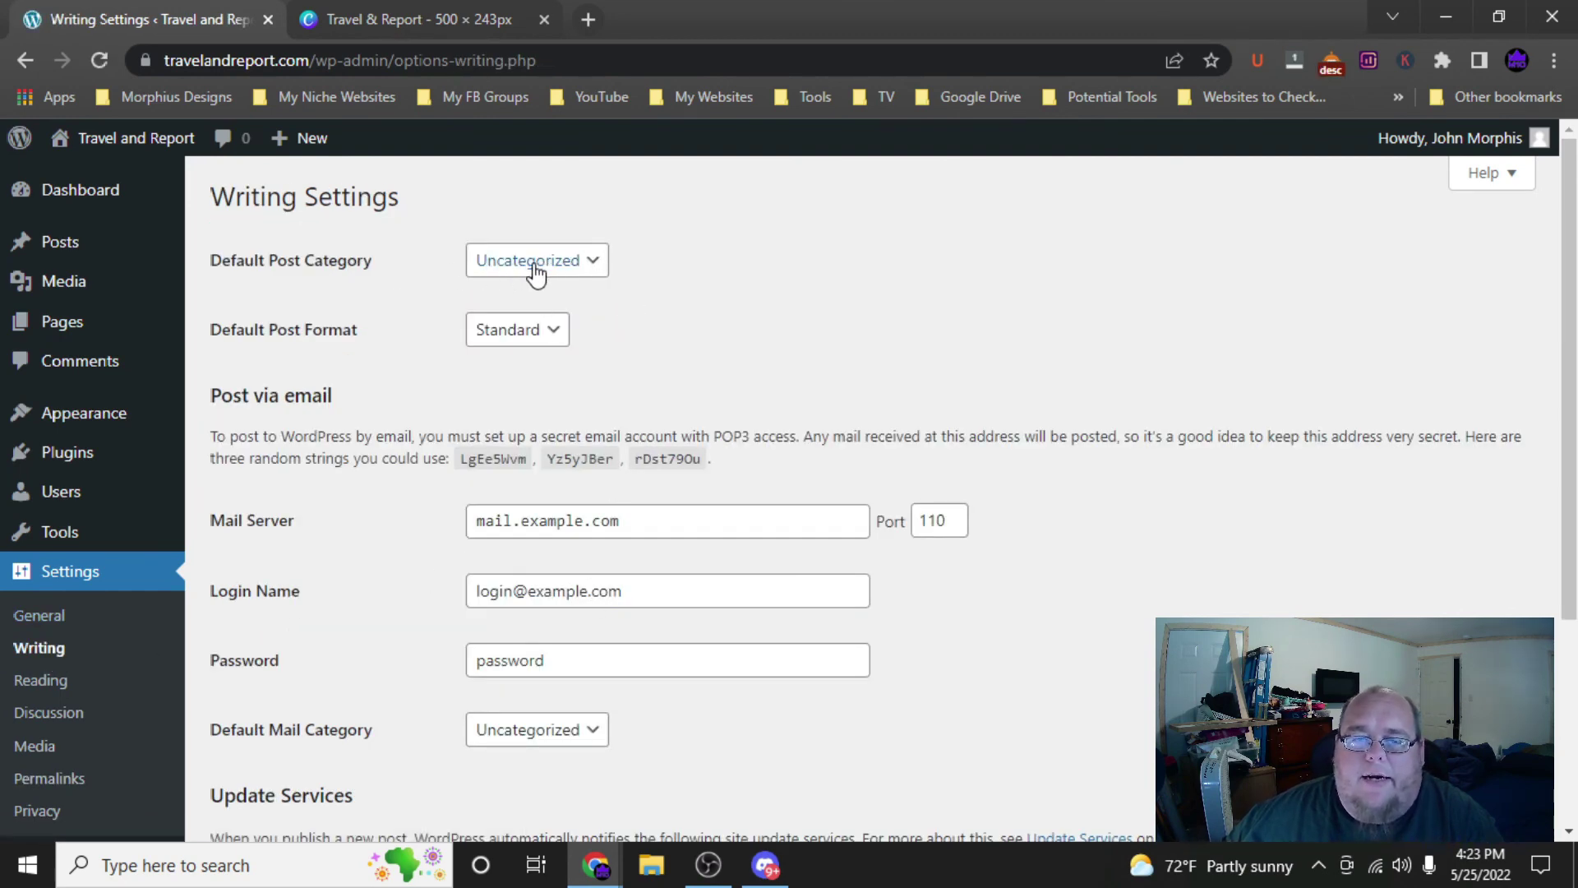
scroll(655, 366, down, 3)
scroll(653, 365, down, 1)
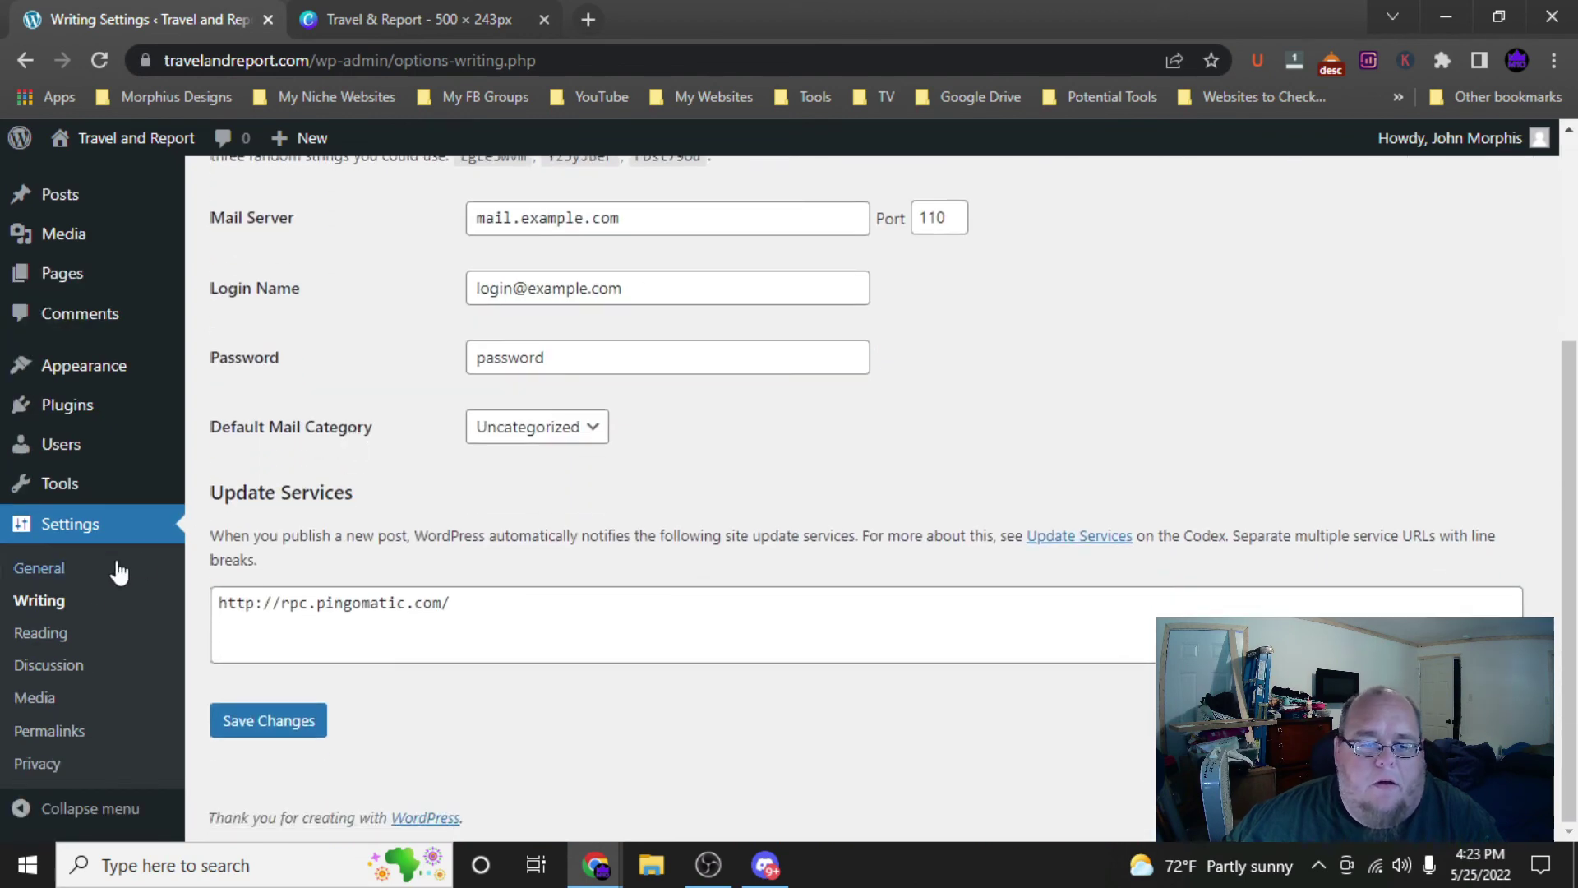
click(45, 635)
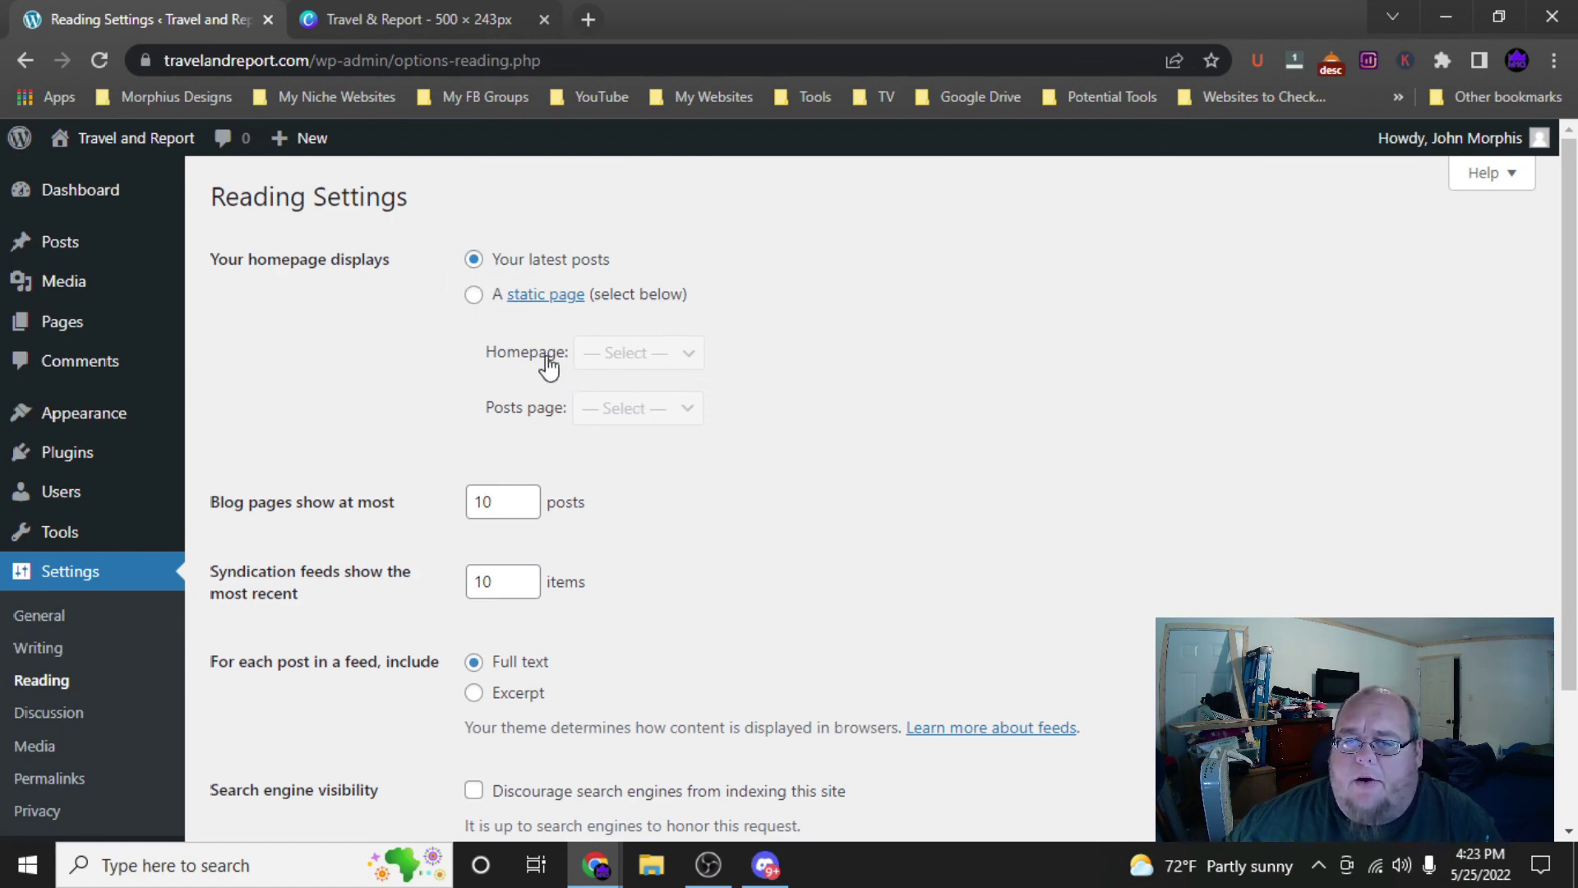
Look over Reading and Discussion Settings unchanged, then return to the Dashboard.
scroll(633, 370, down, 2)
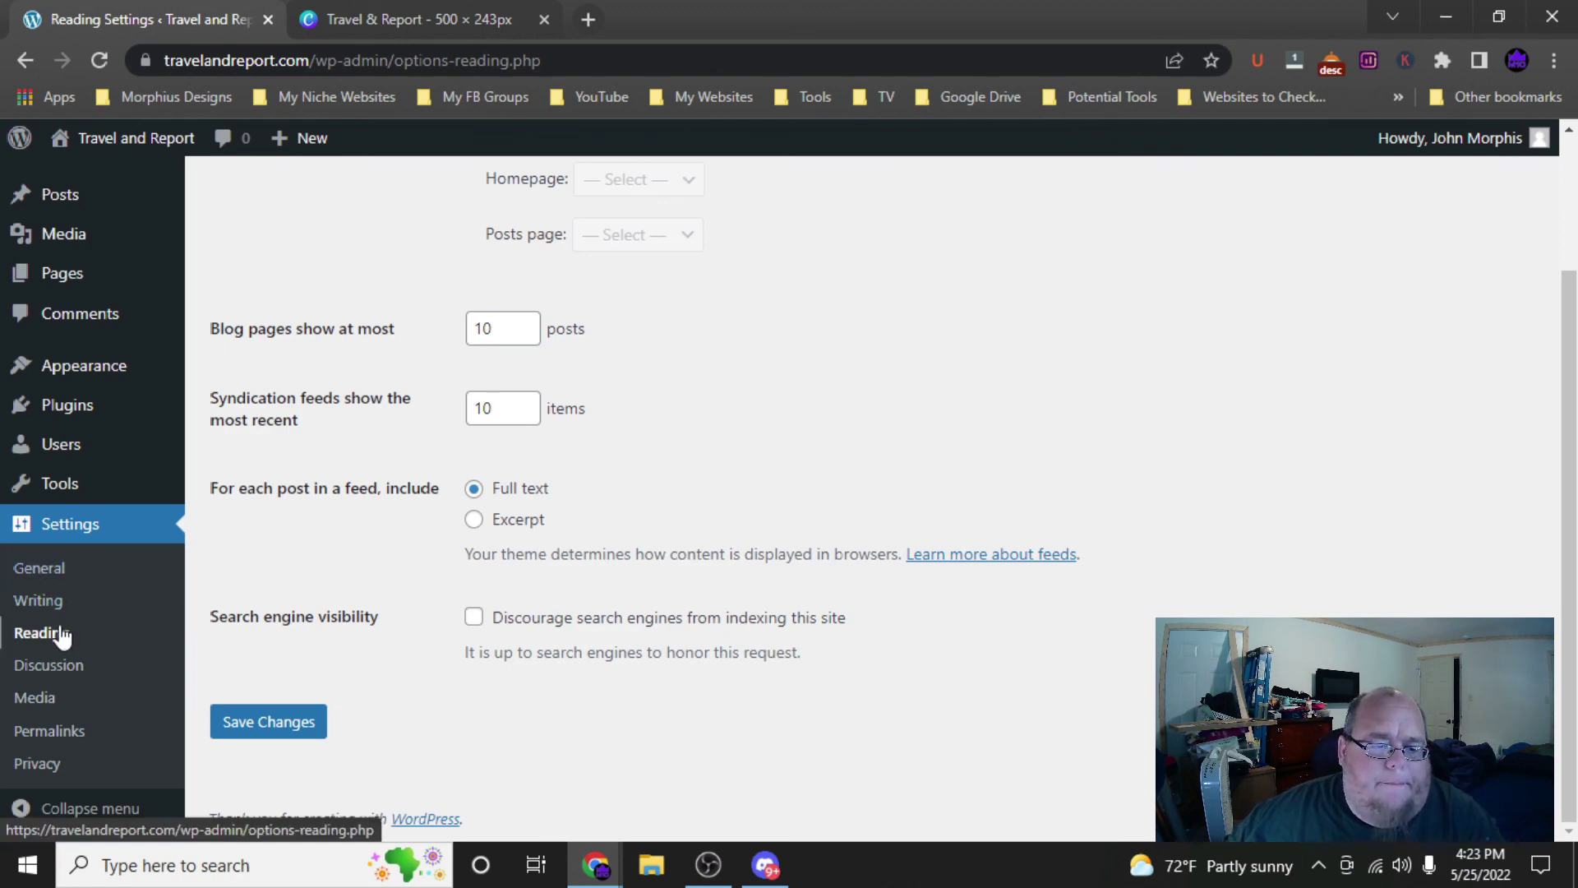
click(62, 676)
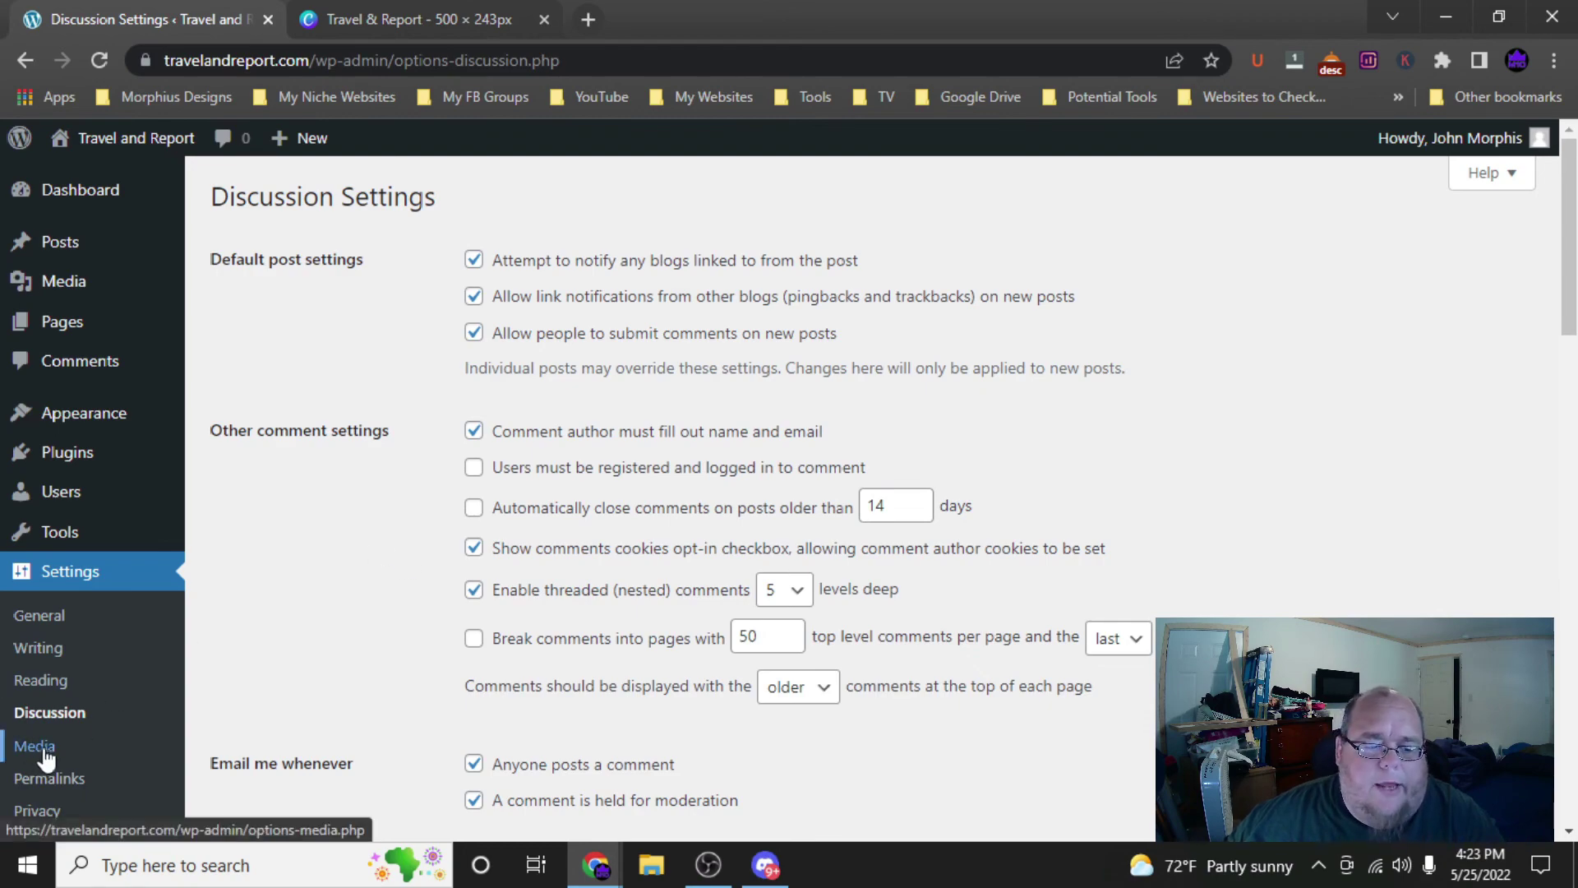
scroll(45, 756, down, 5)
scroll(140, 623, up, 5)
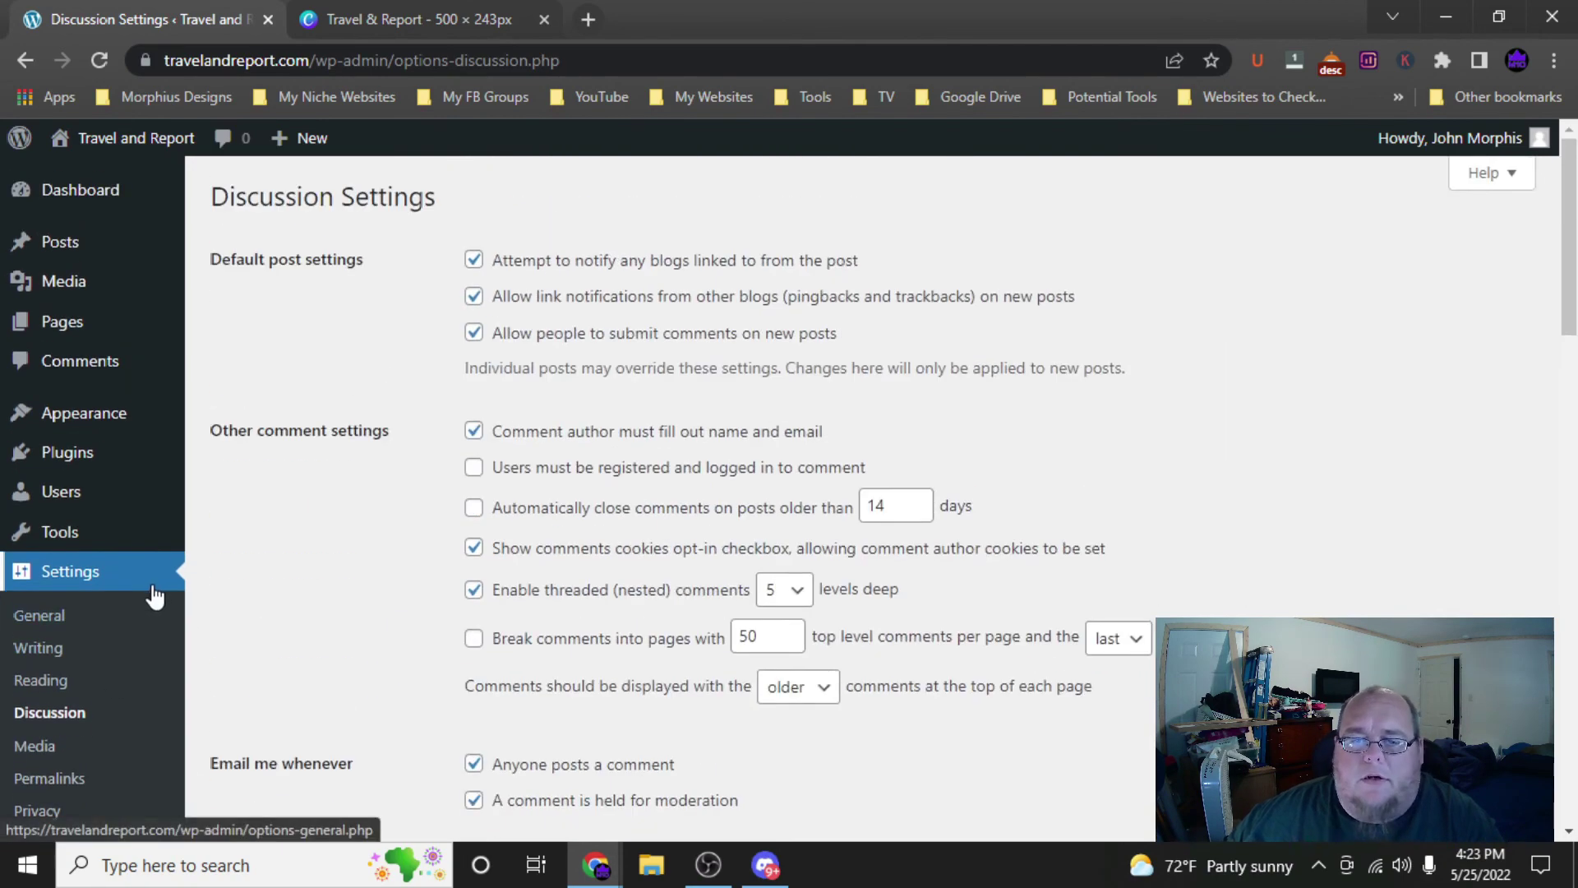
scroll(452, 599, down, 5)
scroll(123, 317, up, 5)
click(103, 196)
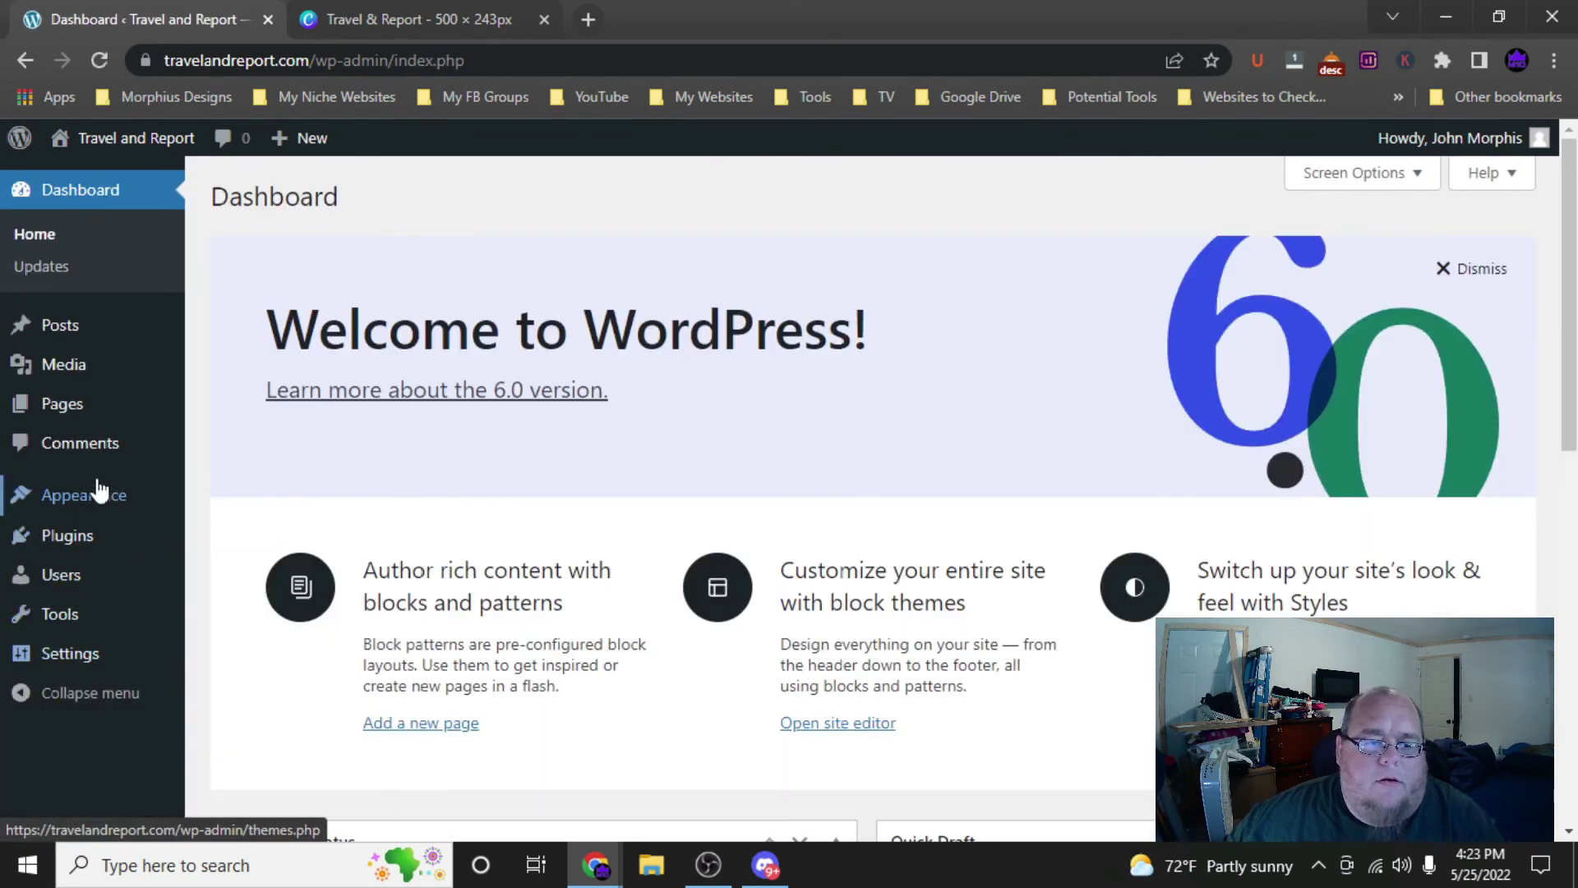
Open Appearance > Themes and look over the Twenty Twenty, Twenty-One and Twenty-Two cards.
mouse_move(80, 506)
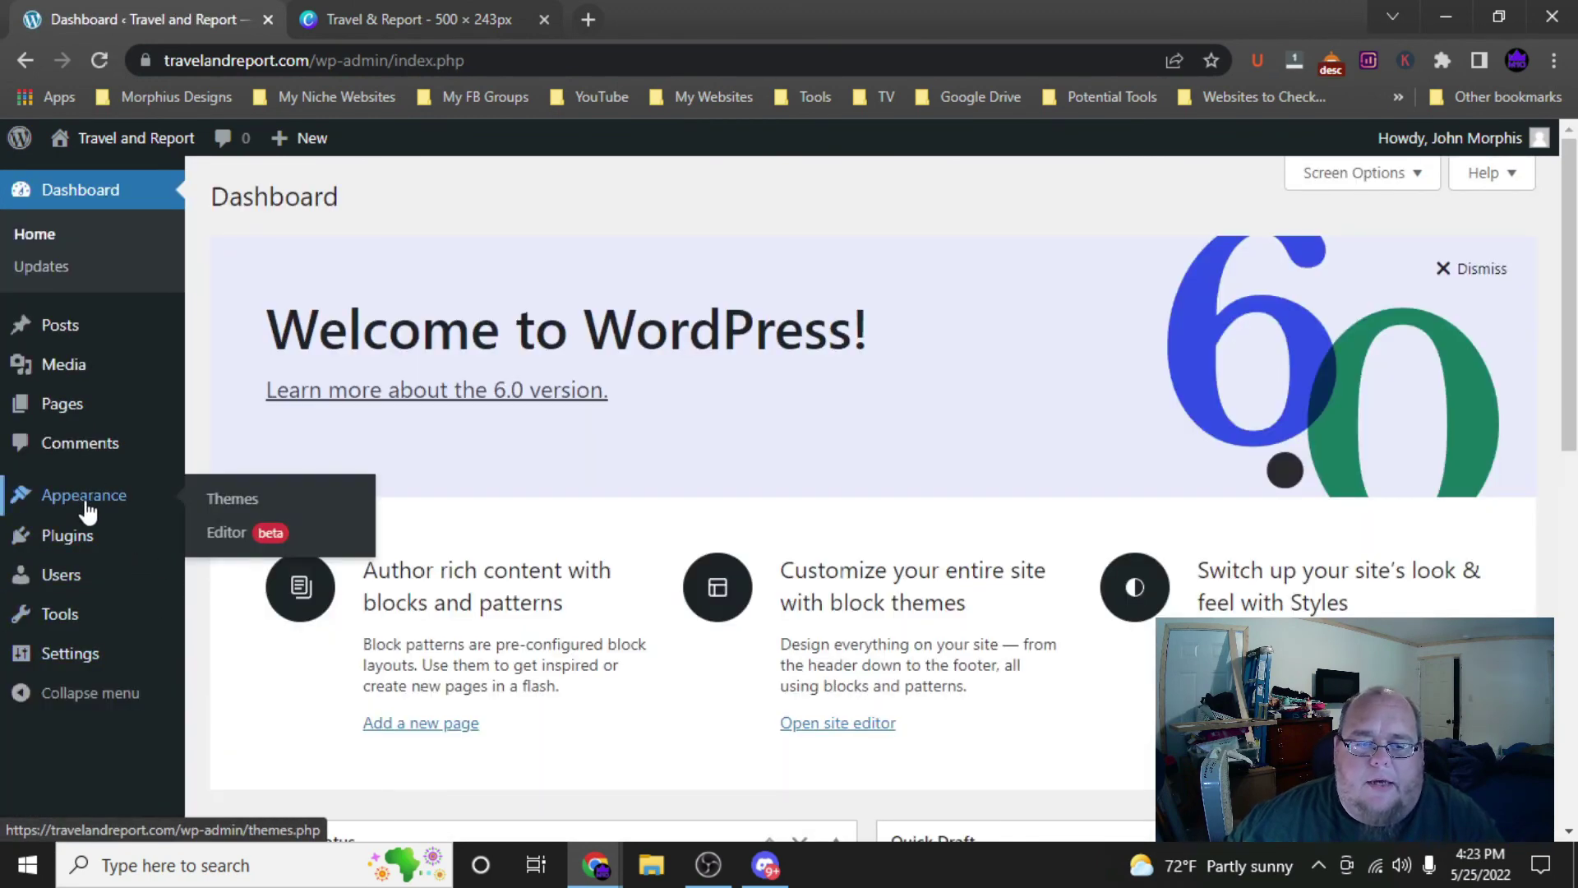
click(233, 509)
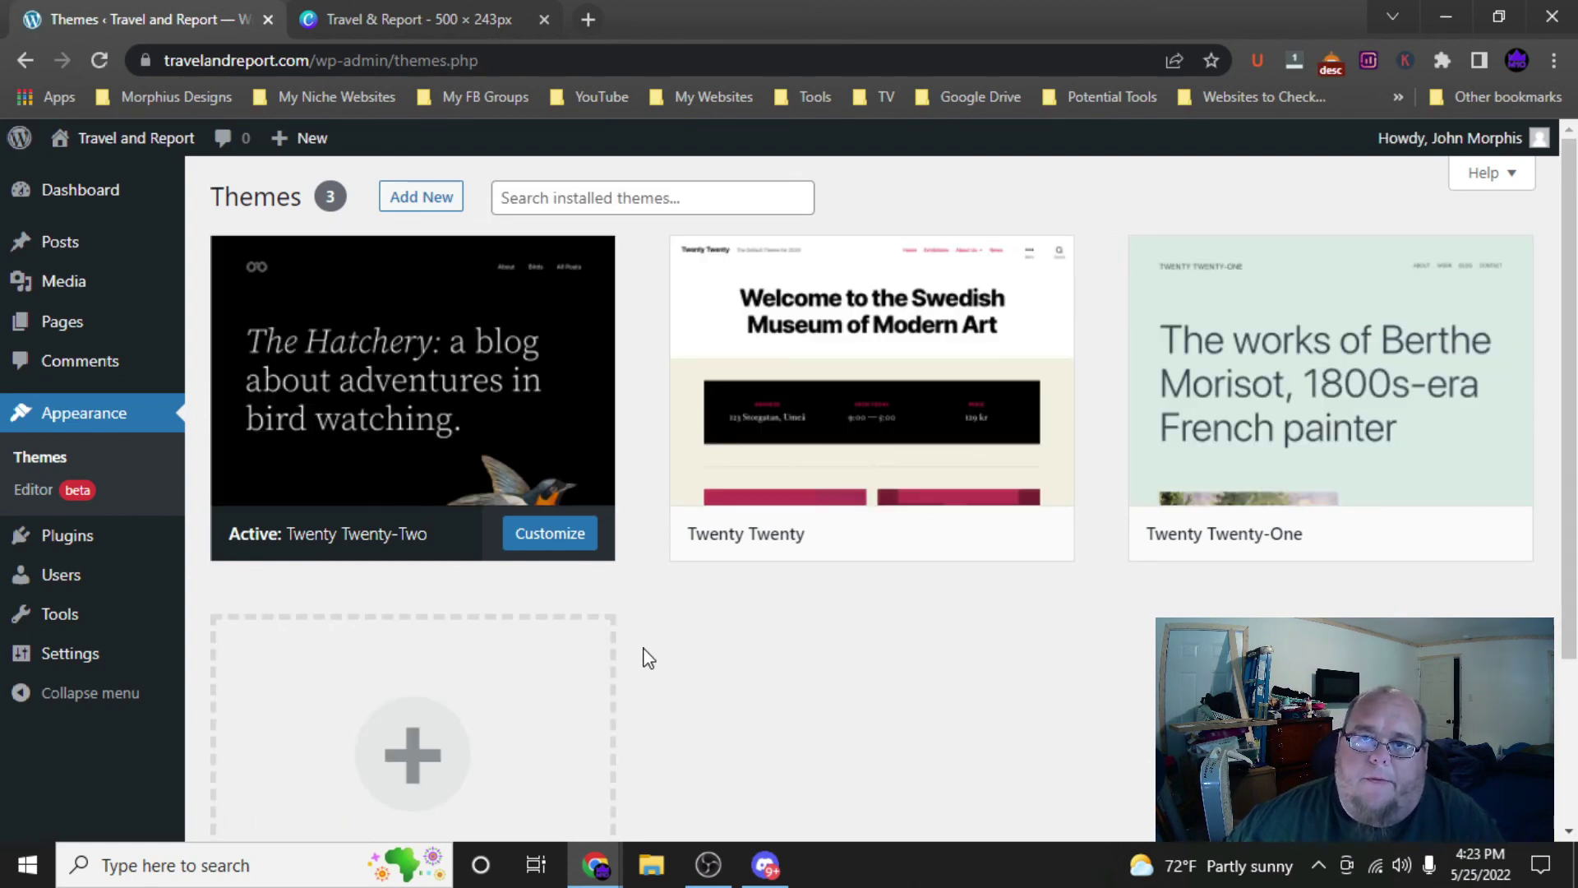
mouse_move(376, 503)
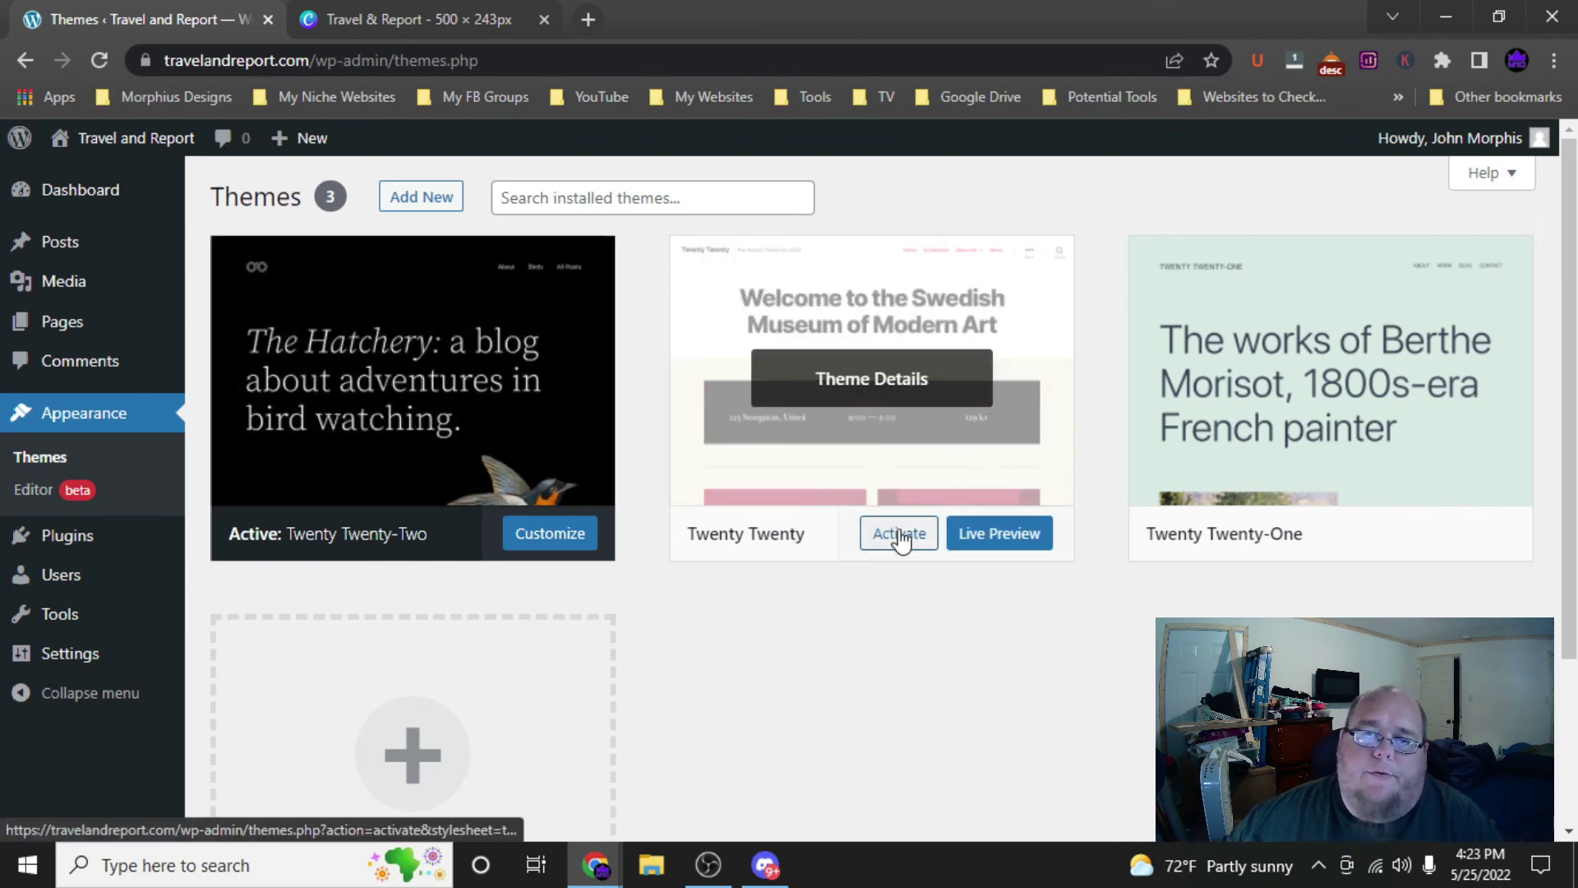
mouse_move(780, 390)
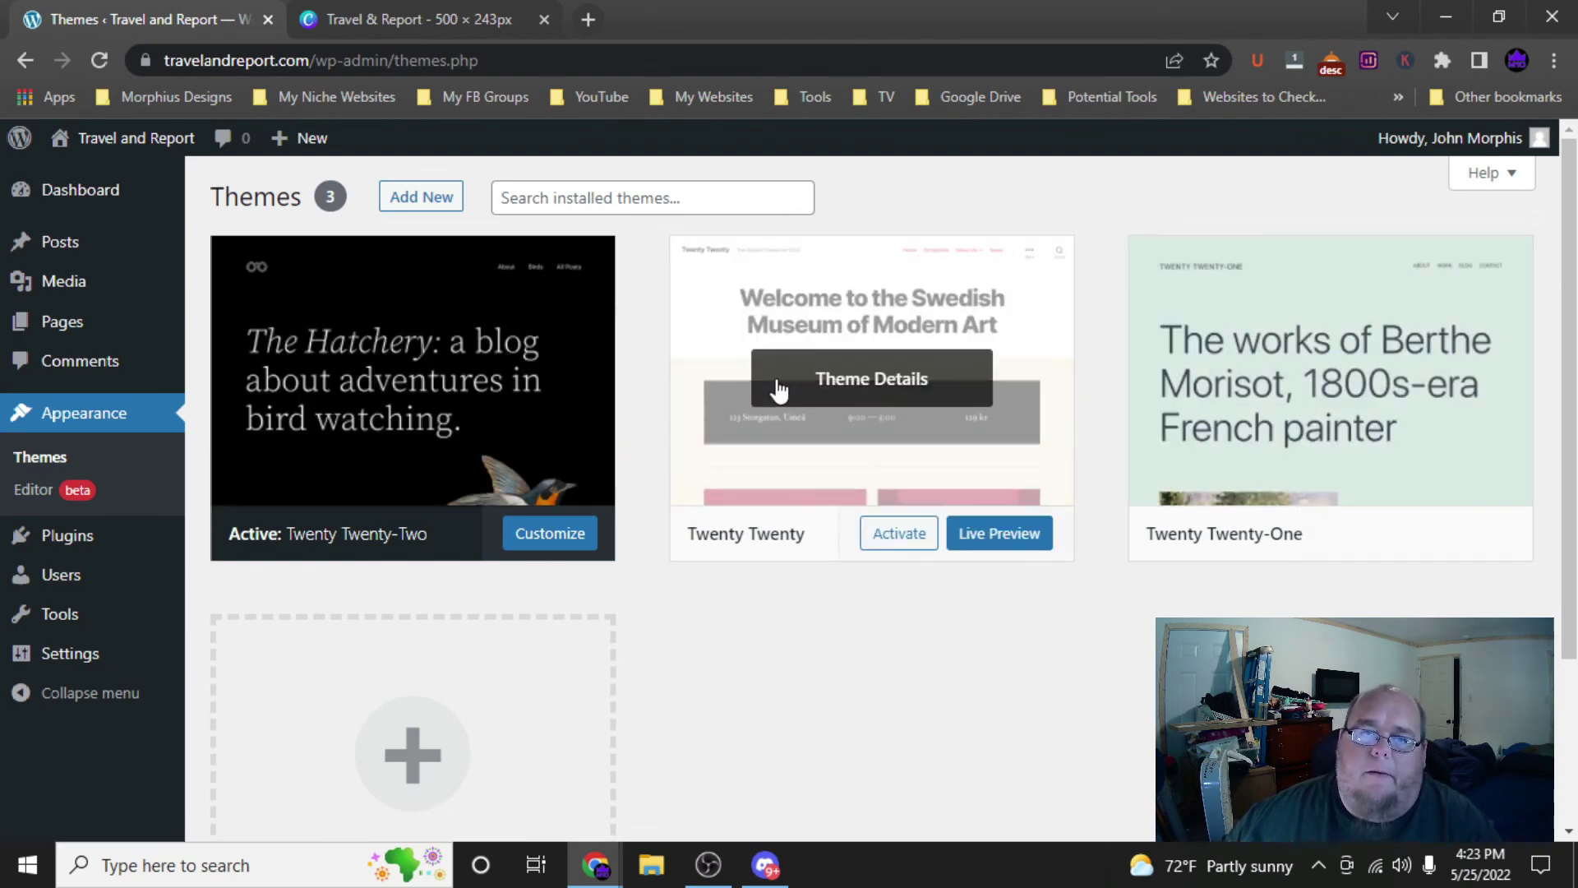
mouse_move(521, 422)
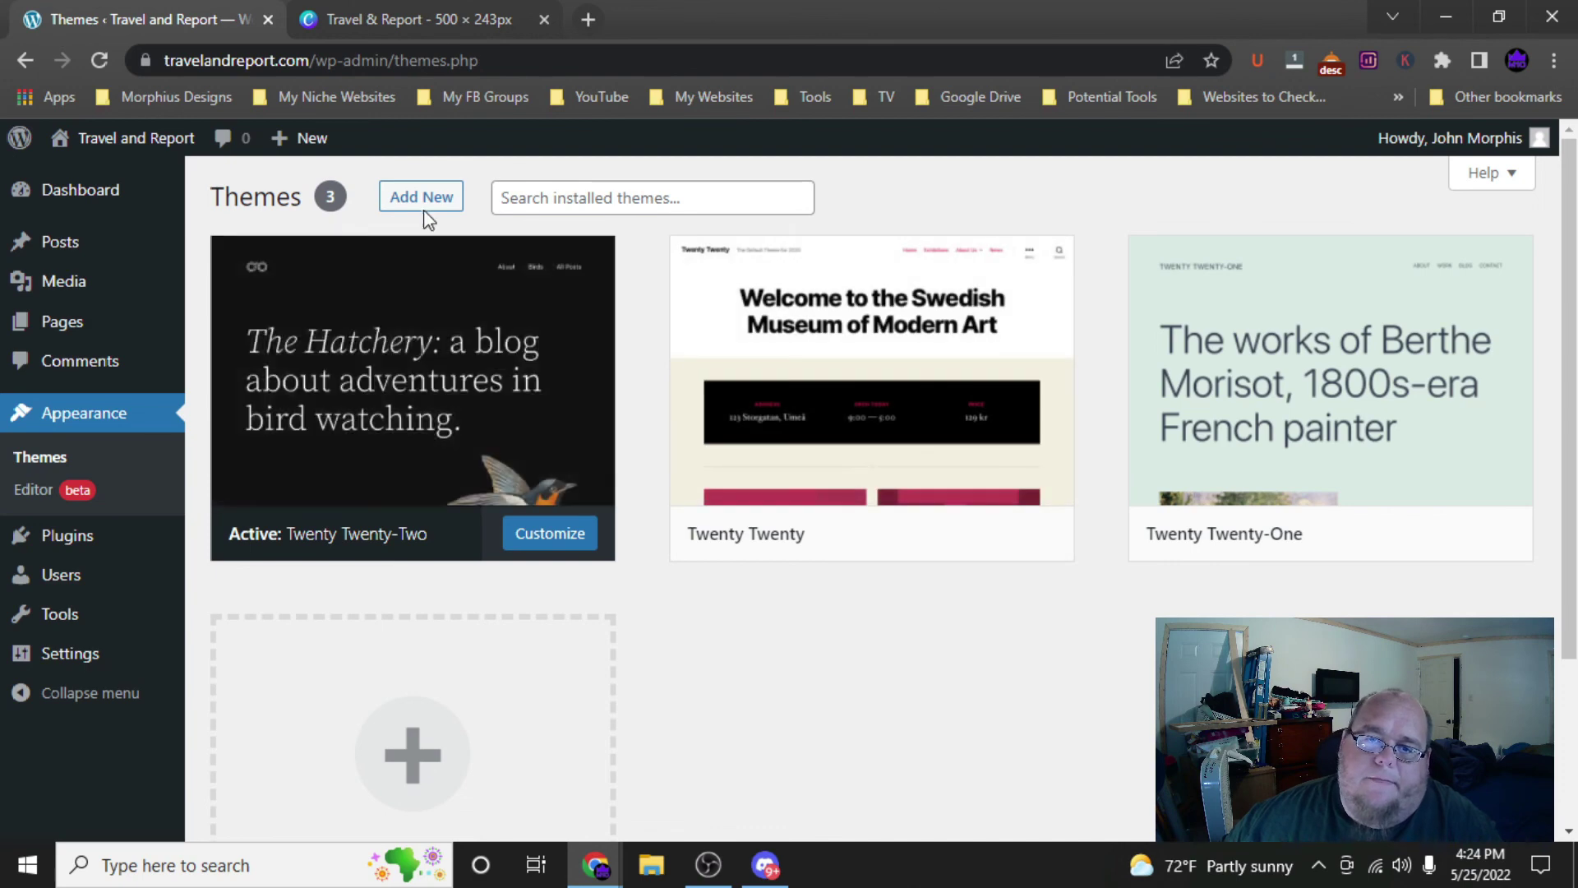
Search Add Themes for 'astra' and activate the installed Astra theme.
click(422, 202)
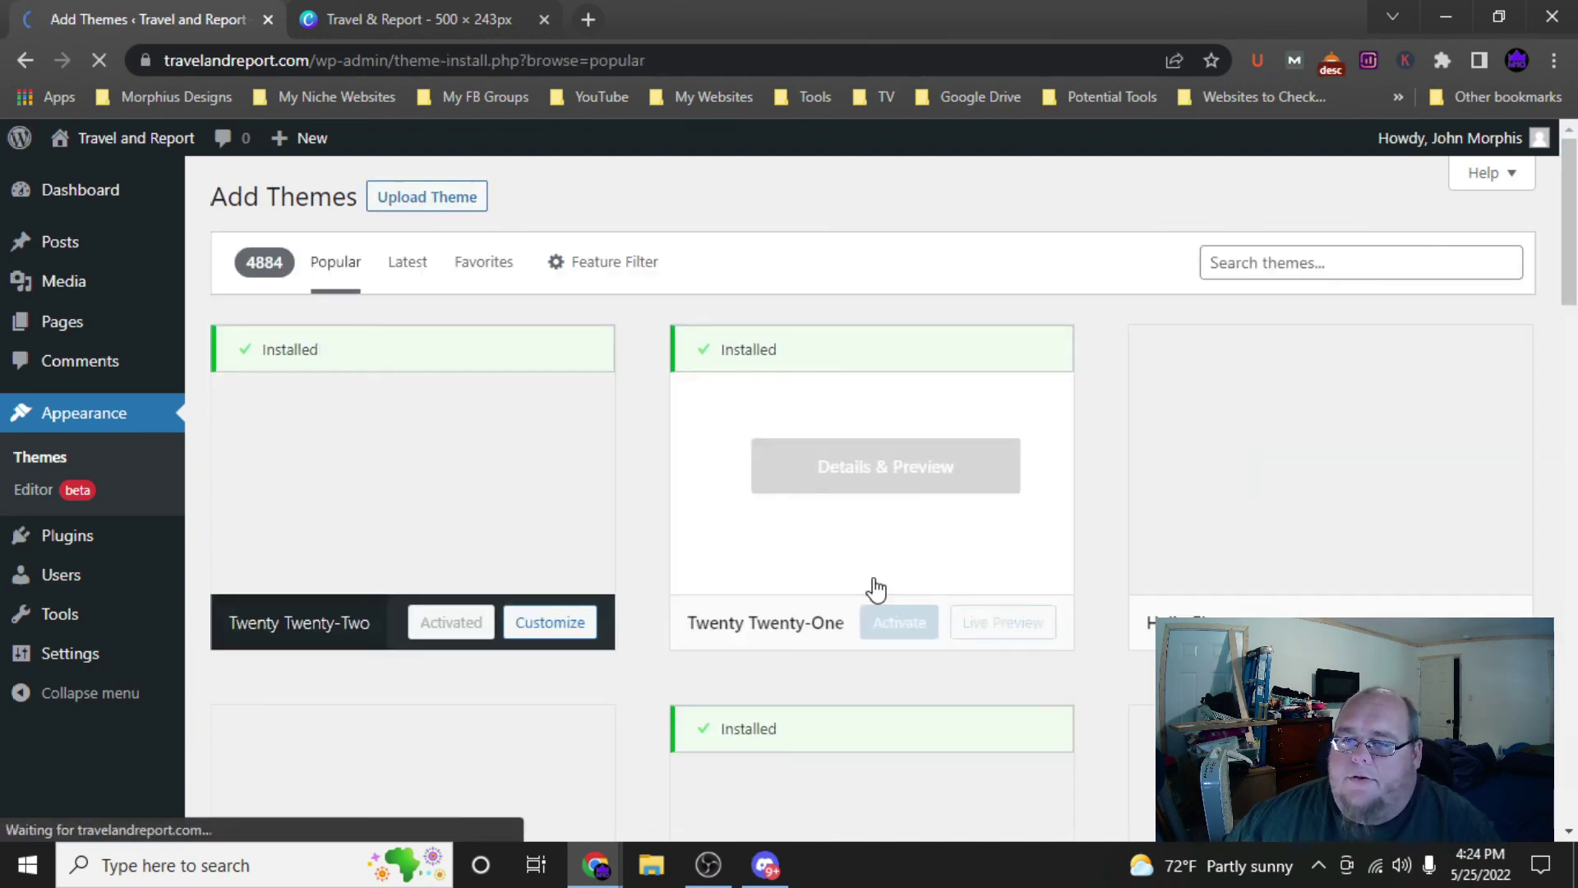
click(1316, 271)
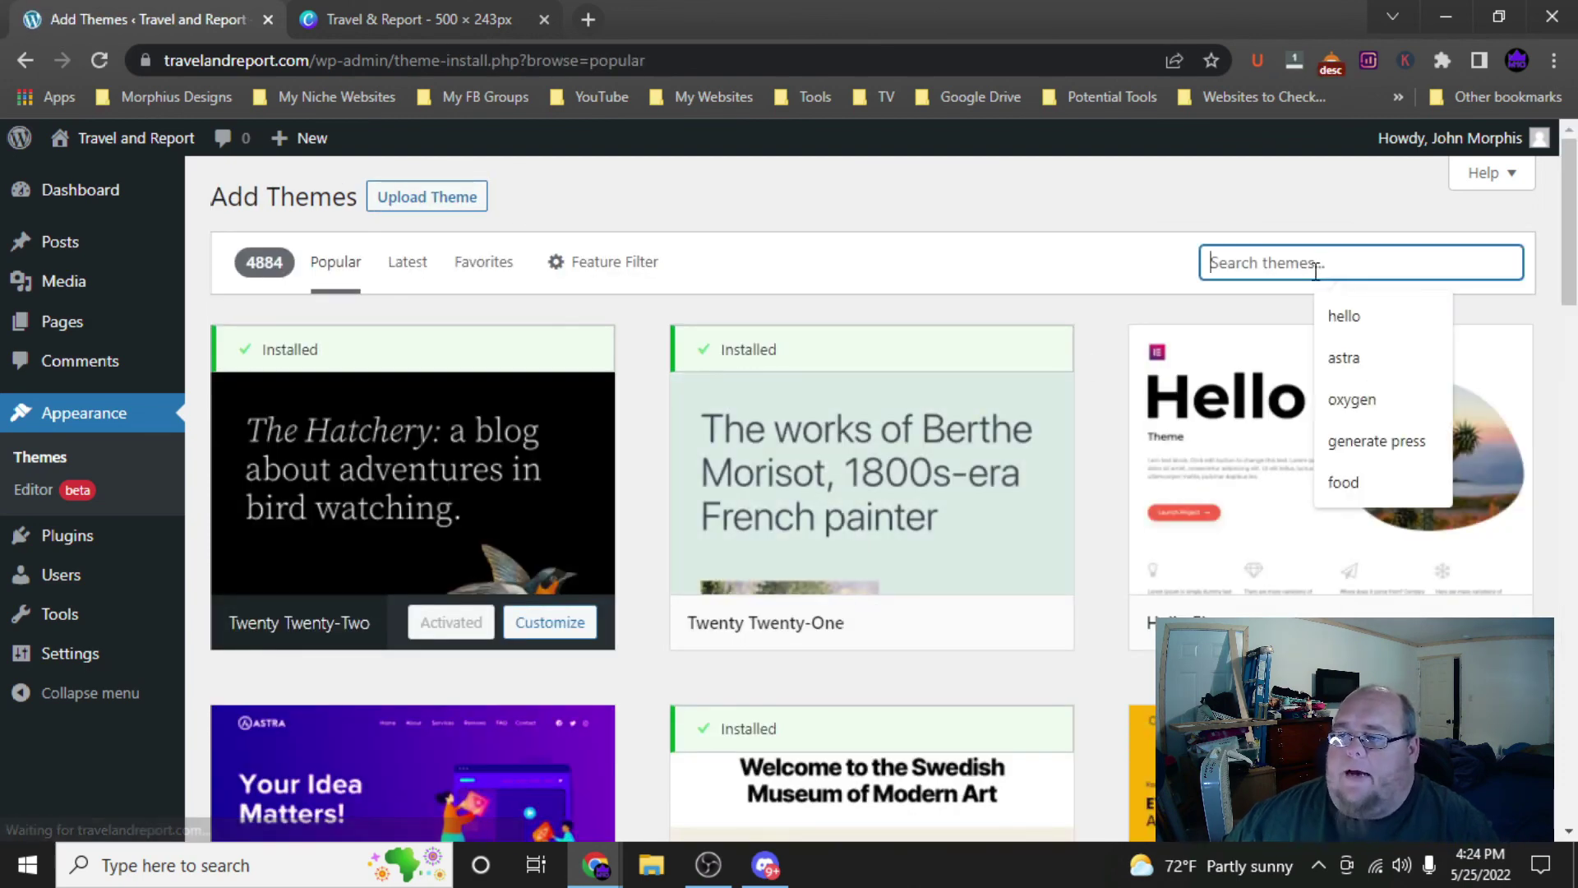
text(astra)
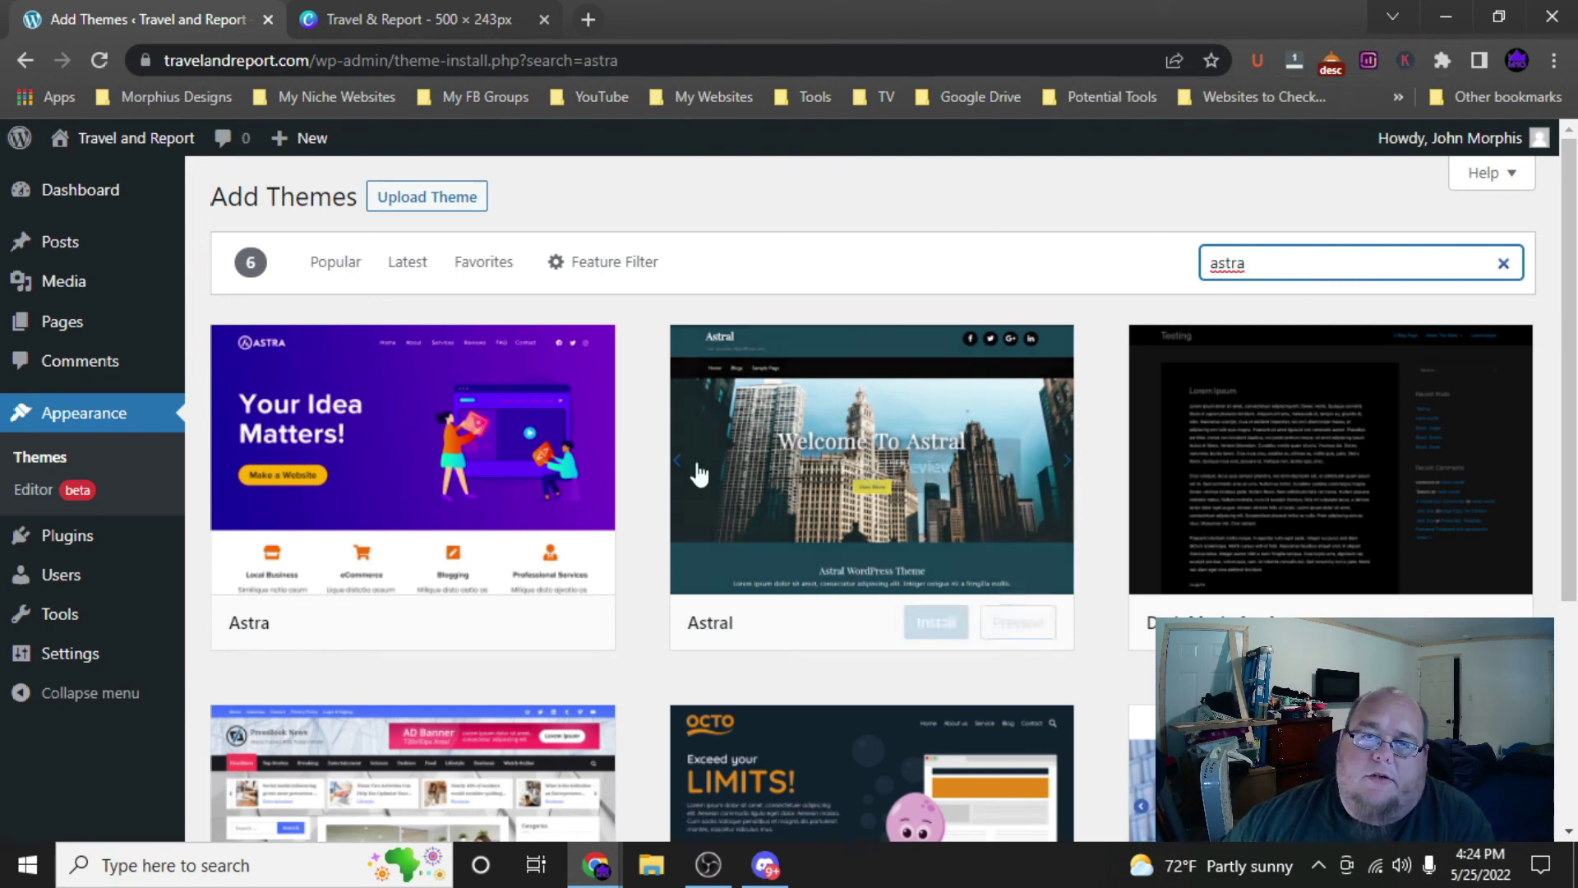
click(467, 629)
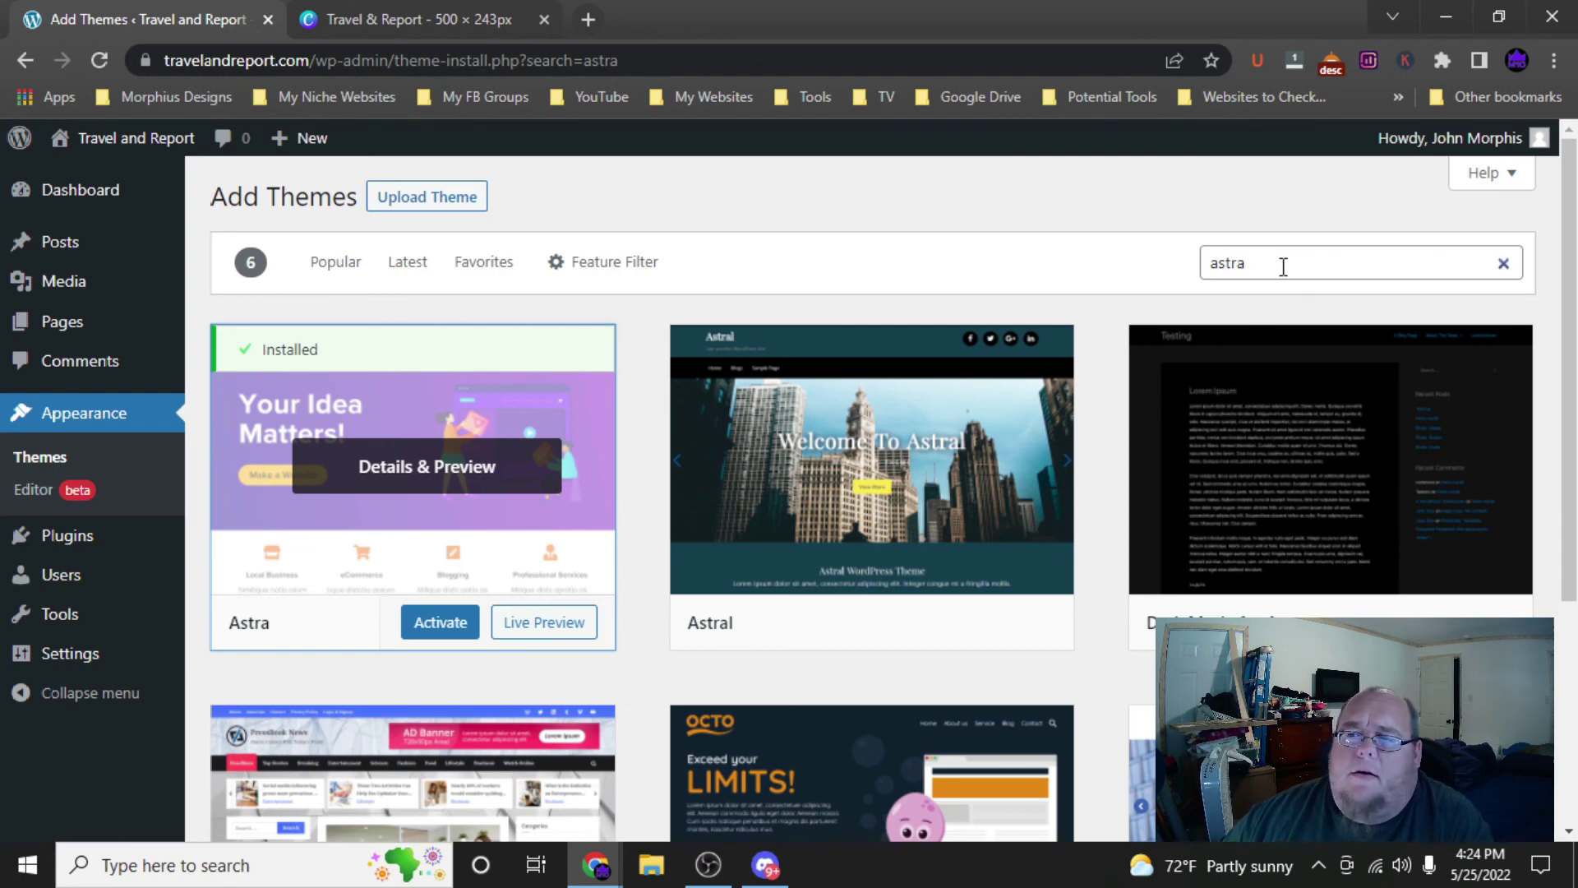
scroll(875, 702, down, 3)
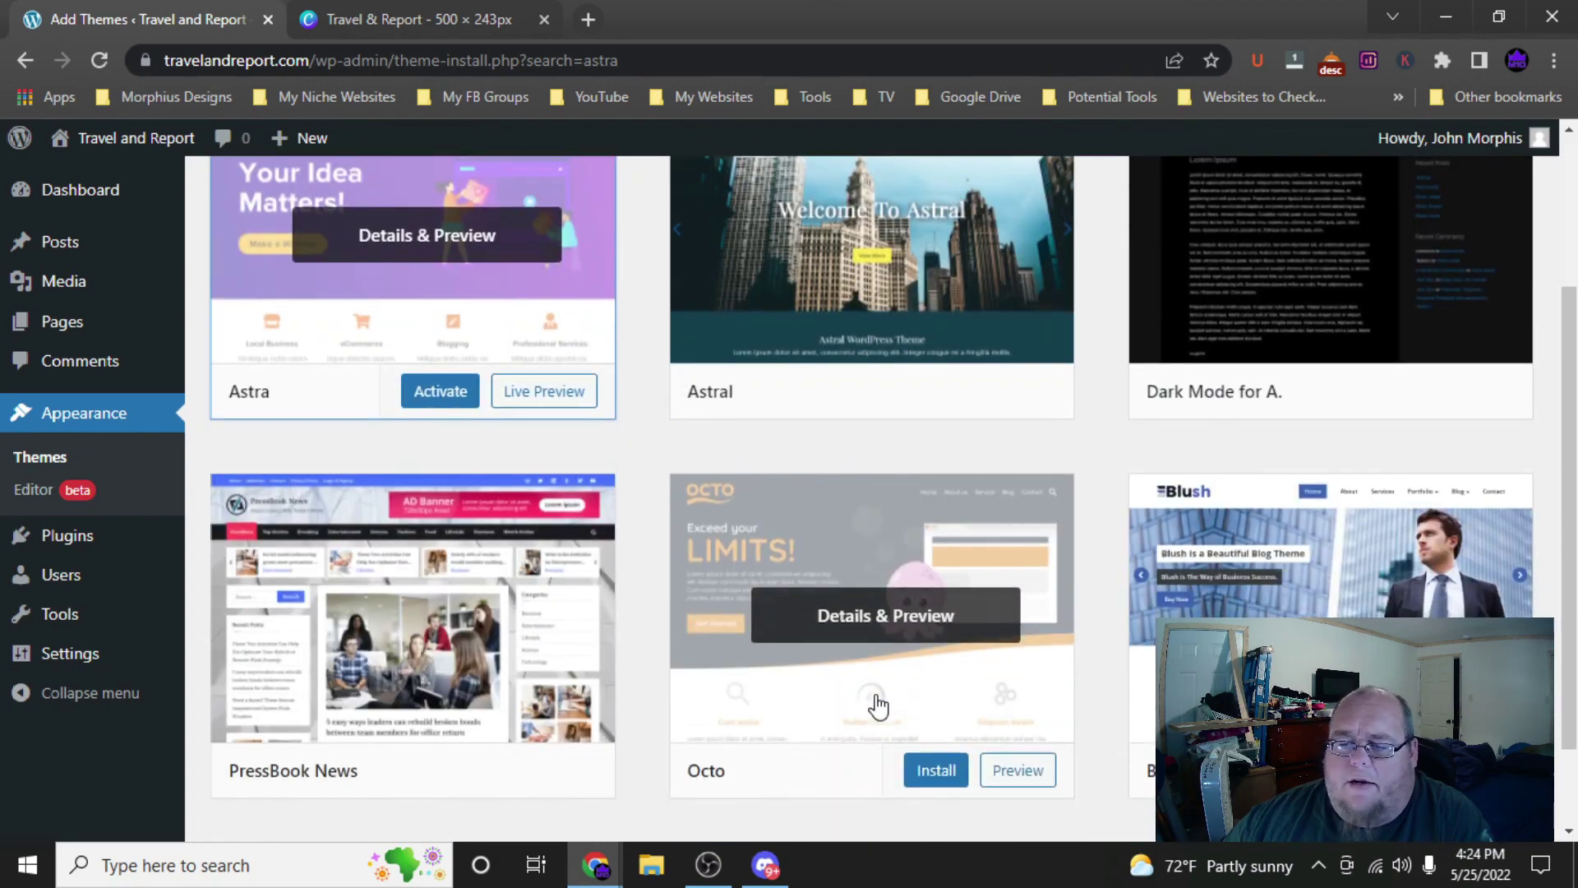
mouse_move(956, 406)
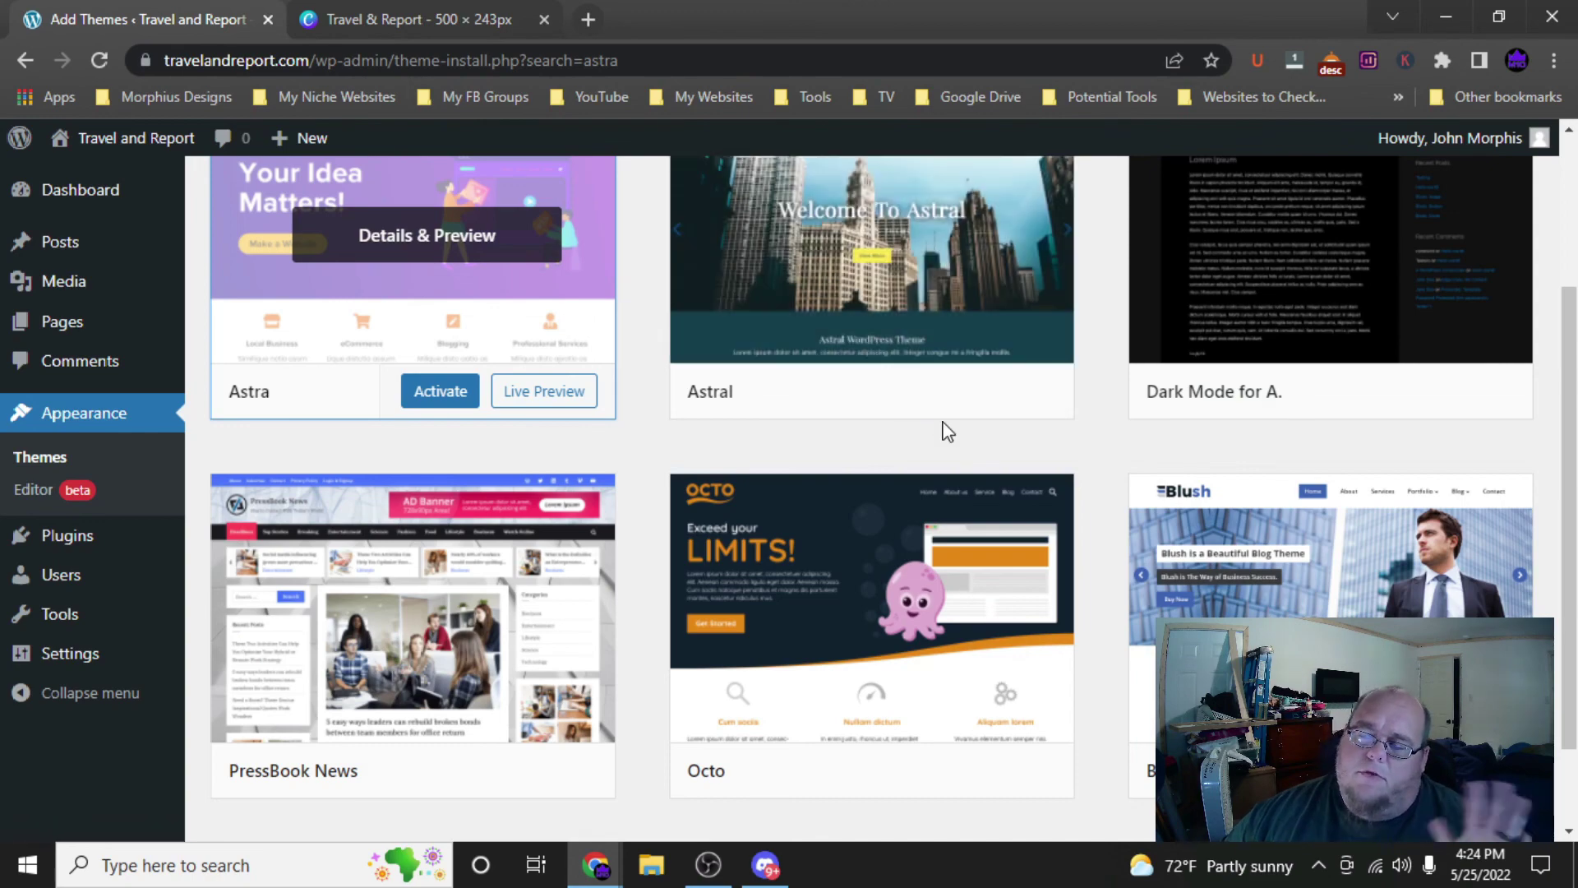
scroll(451, 412, up, 3)
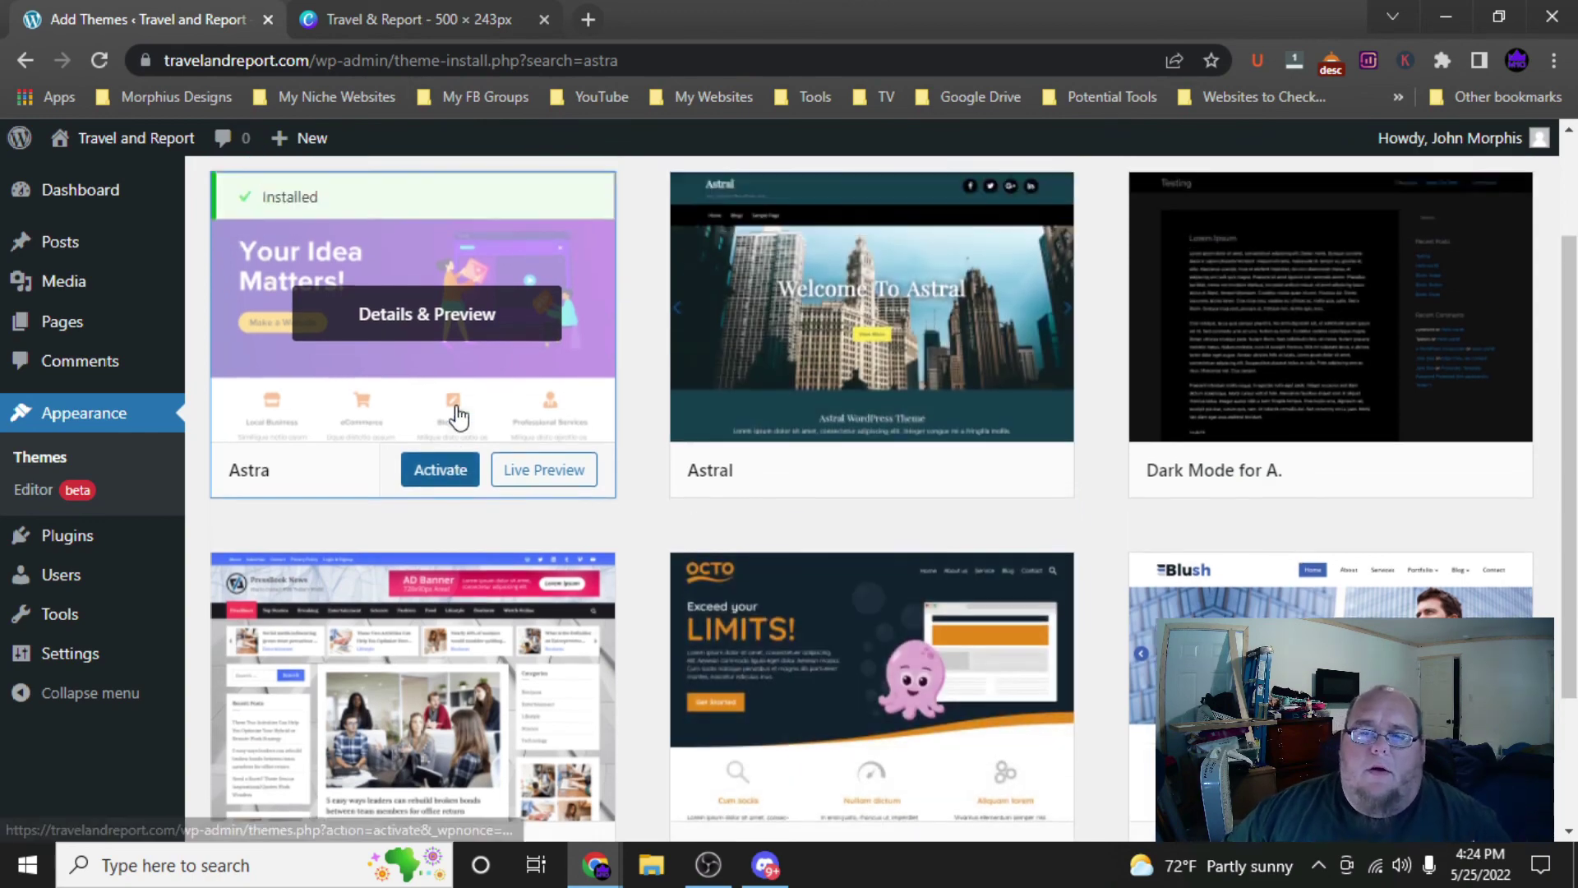
click(441, 634)
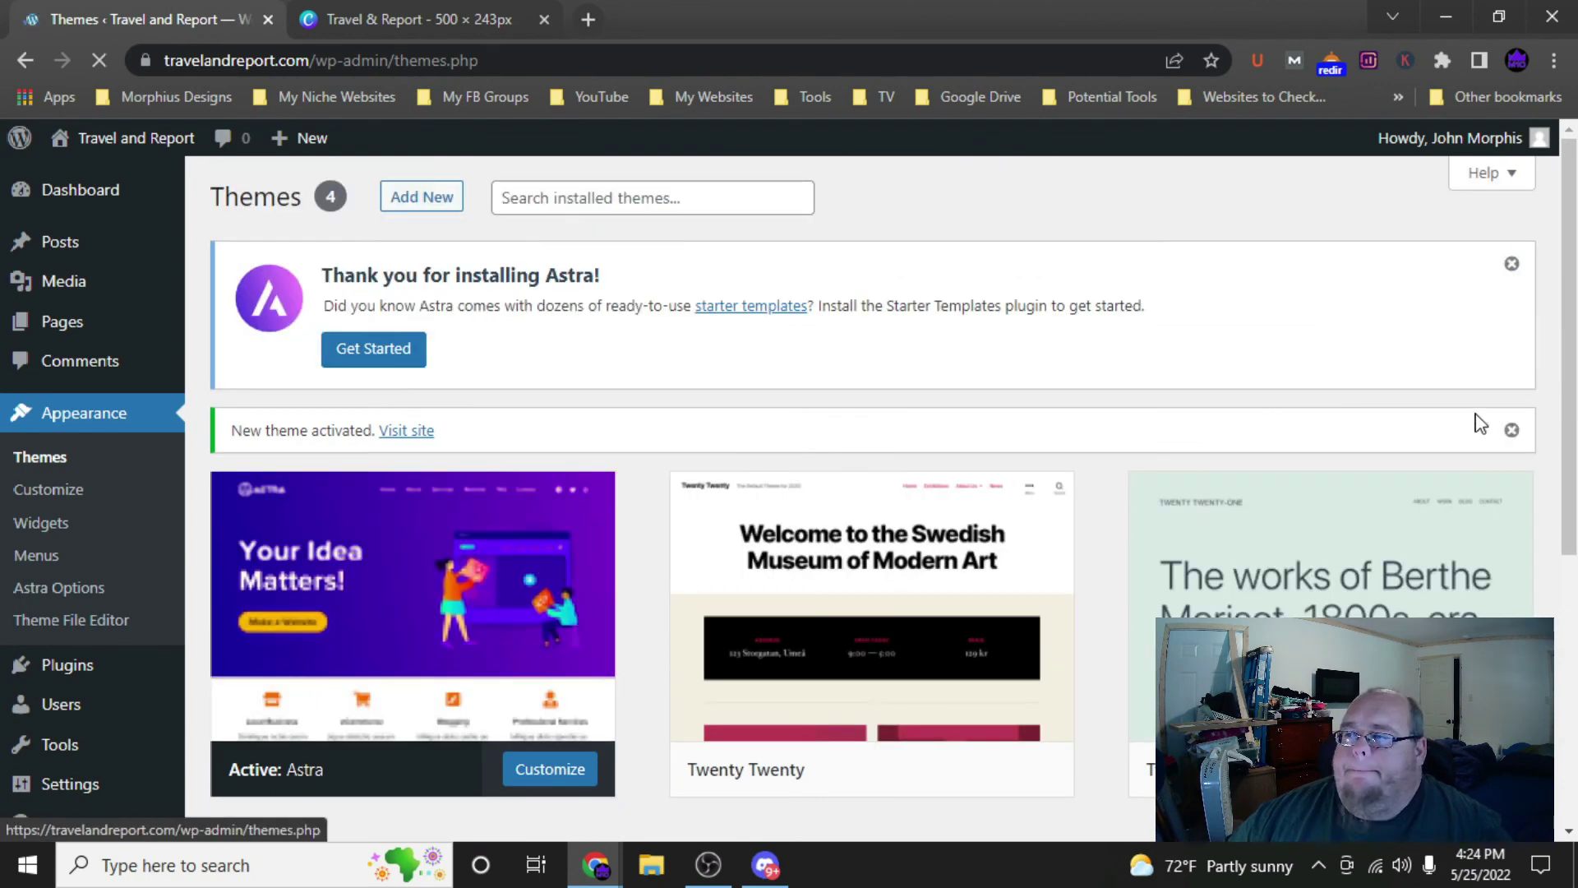
Dismiss the notices and delete the Twenty Twenty, Twenty Twenty-One and Twenty Twenty-Two themes.
click(1512, 263)
click(1512, 265)
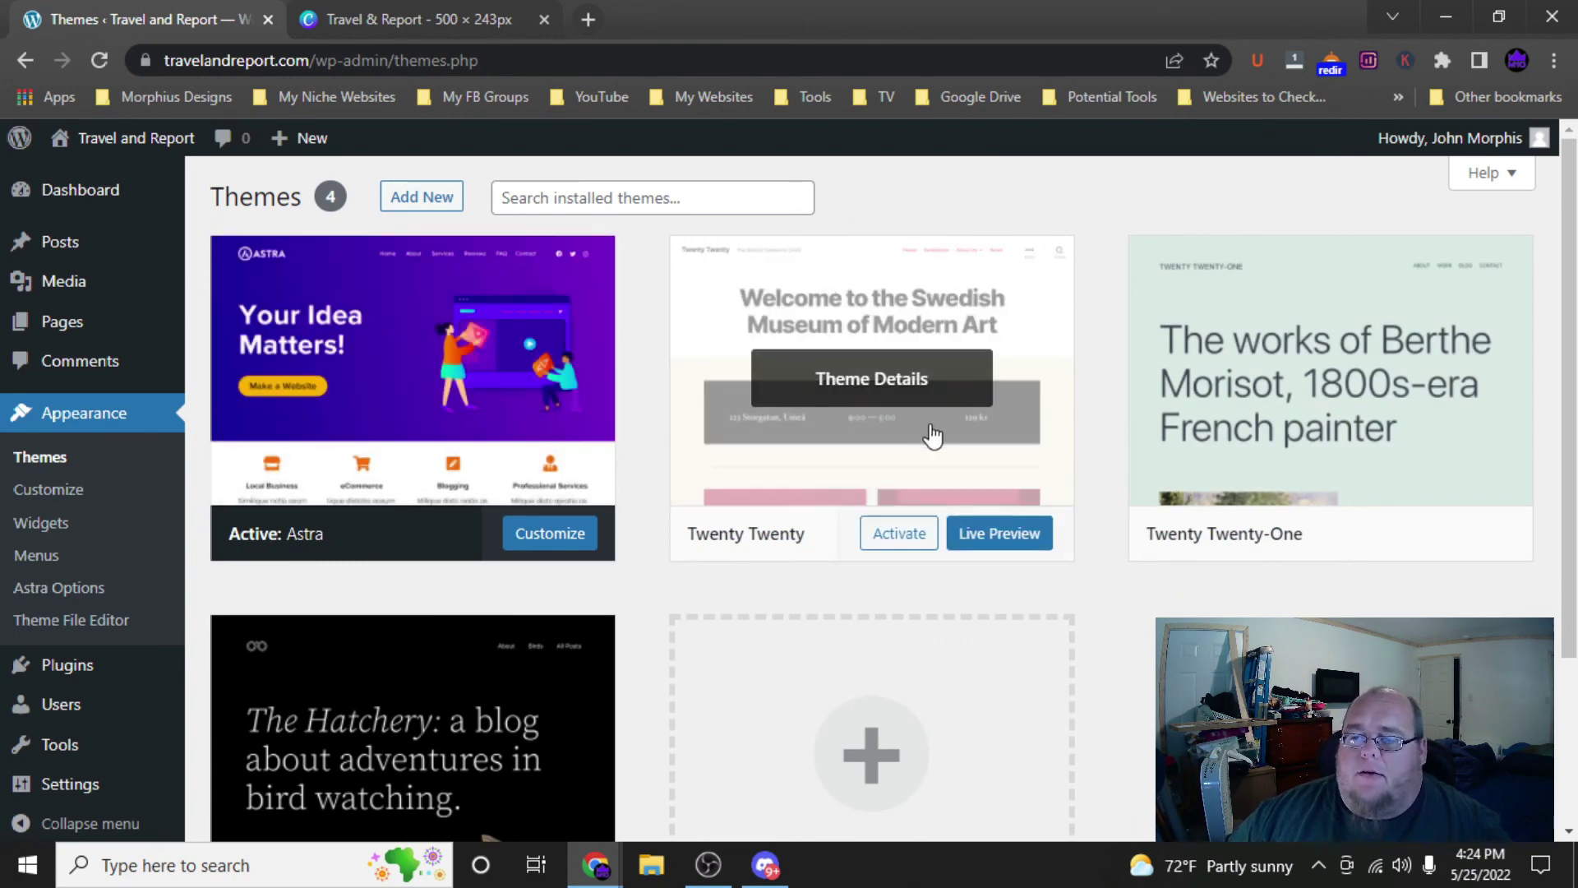
click(916, 383)
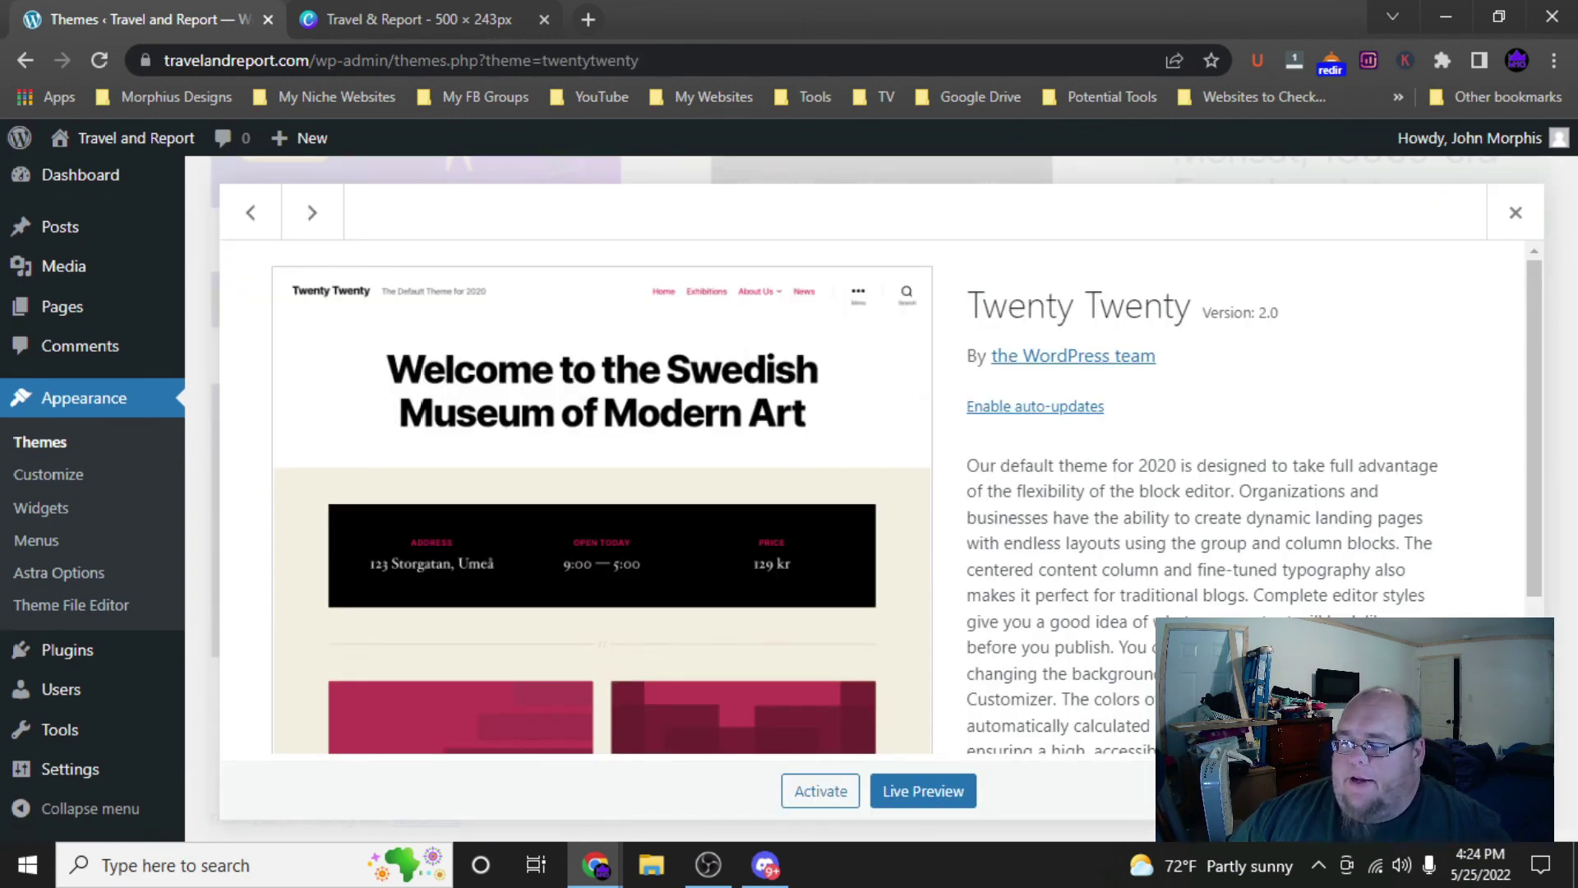
click(1496, 791)
click(904, 240)
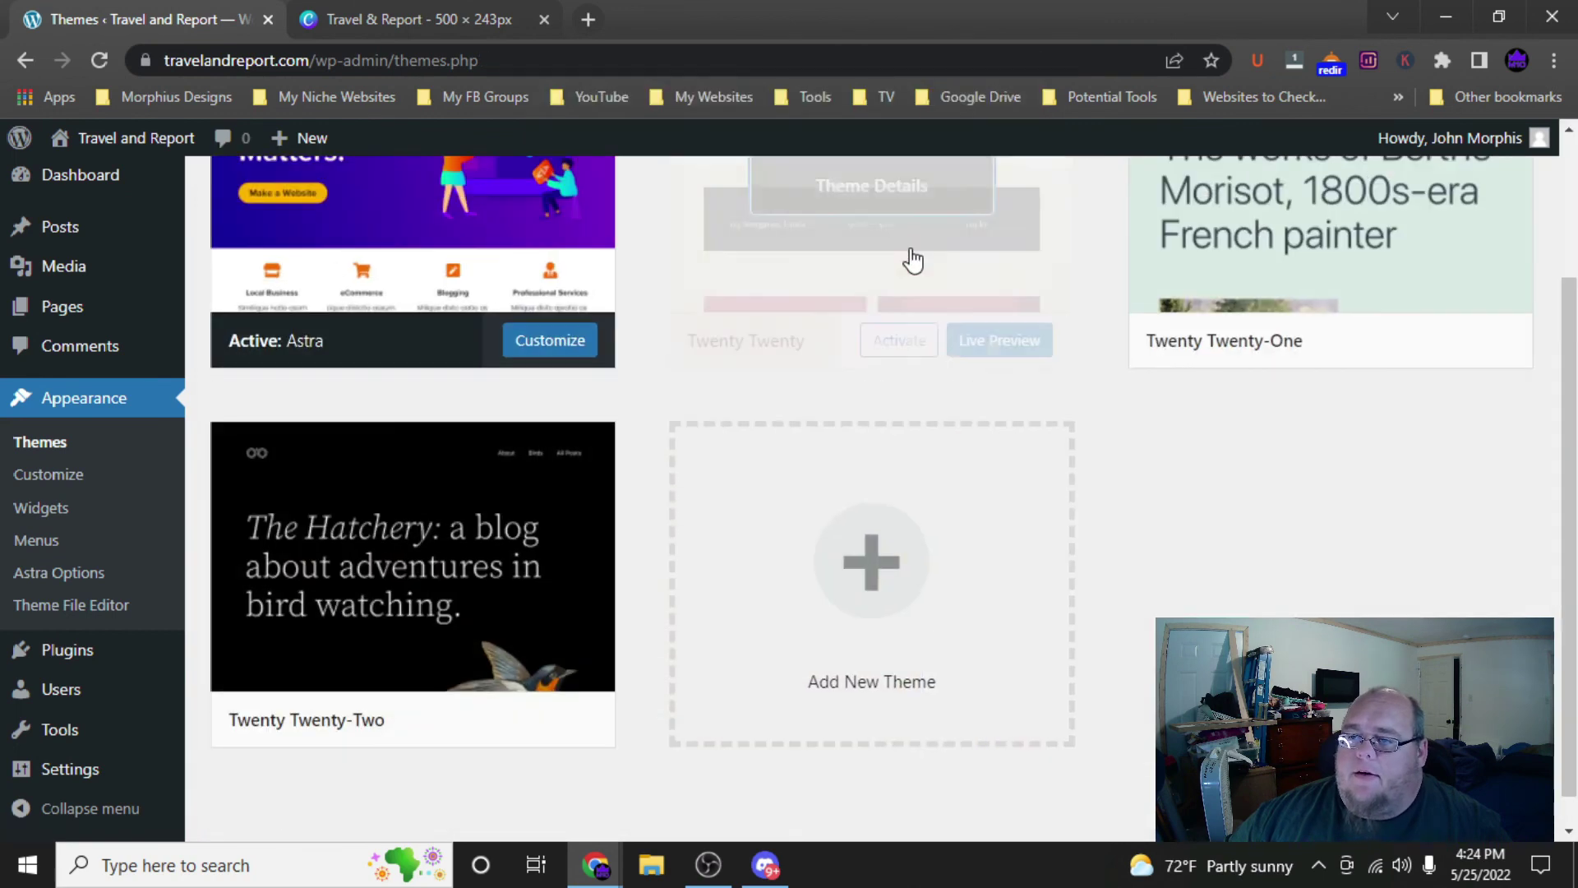
click(902, 195)
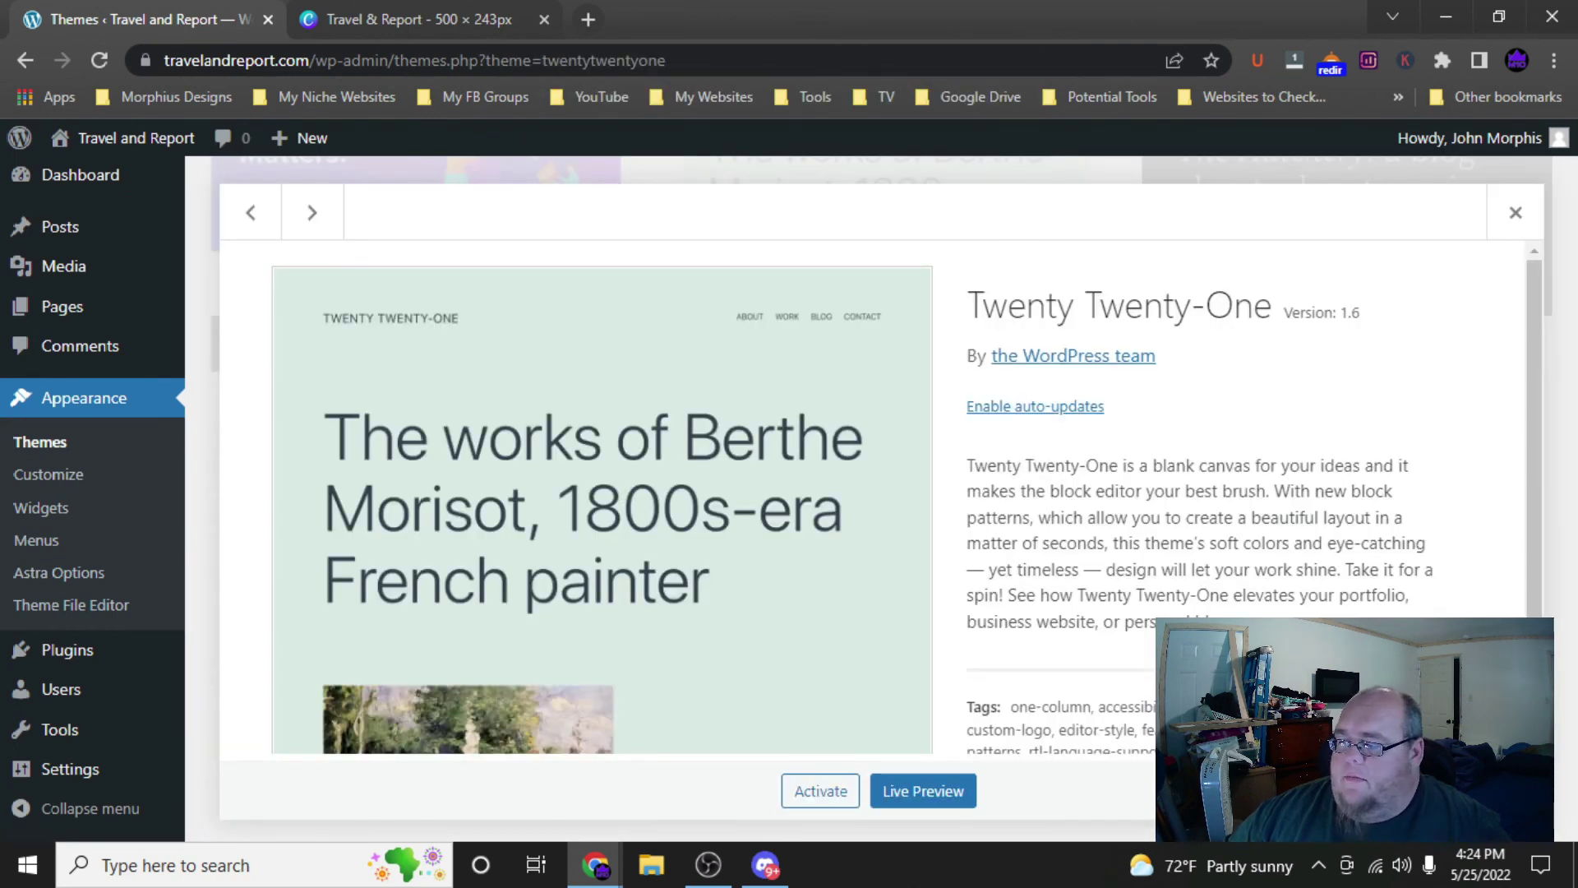
click(1496, 791)
click(902, 236)
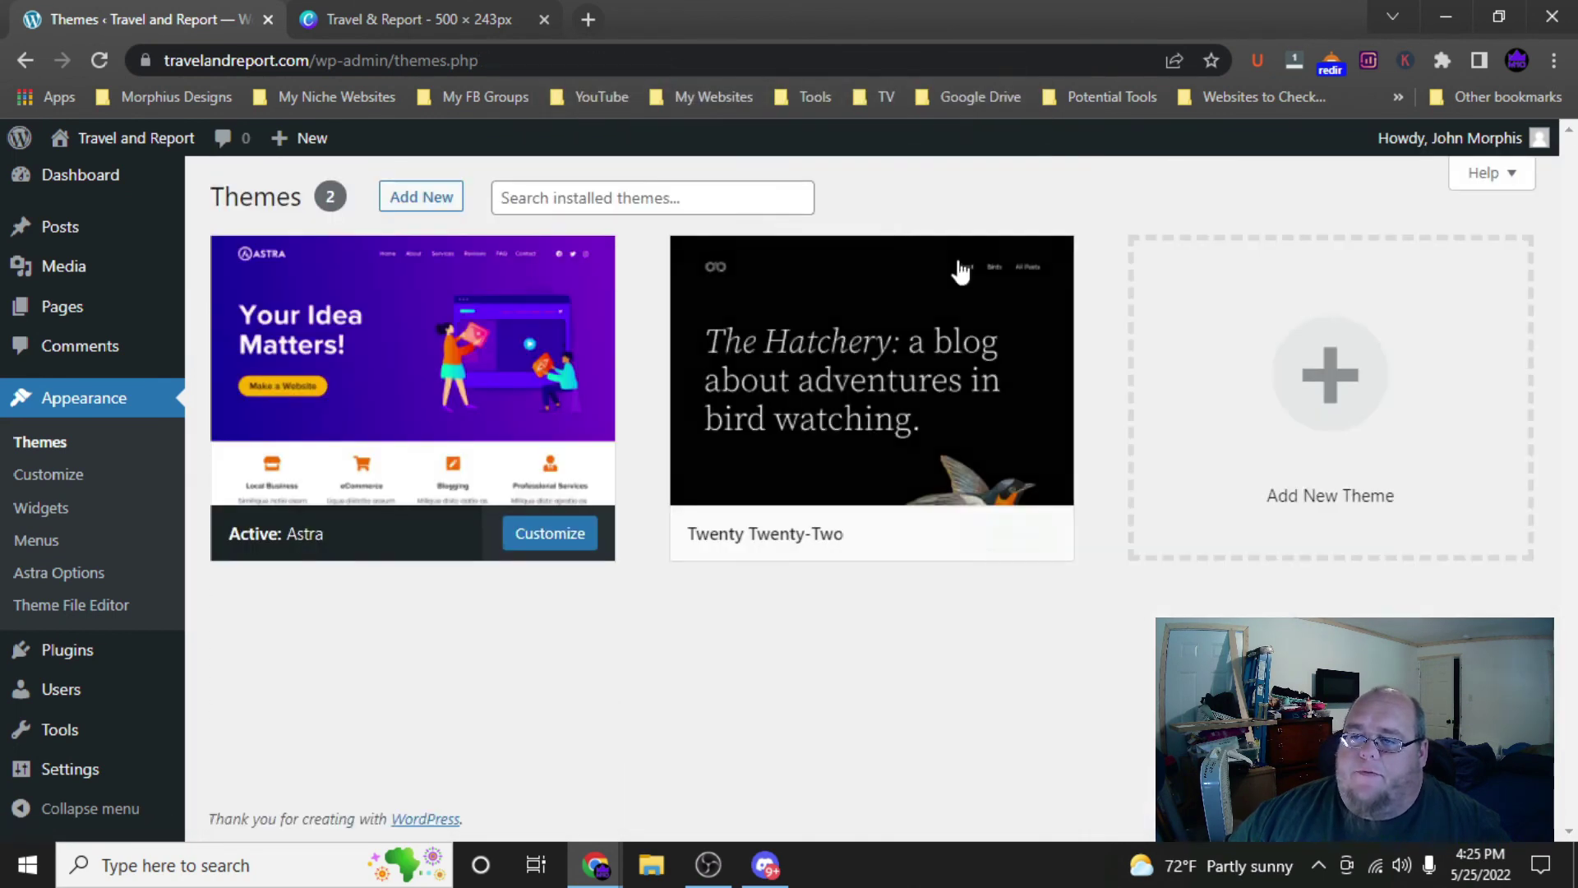
click(885, 385)
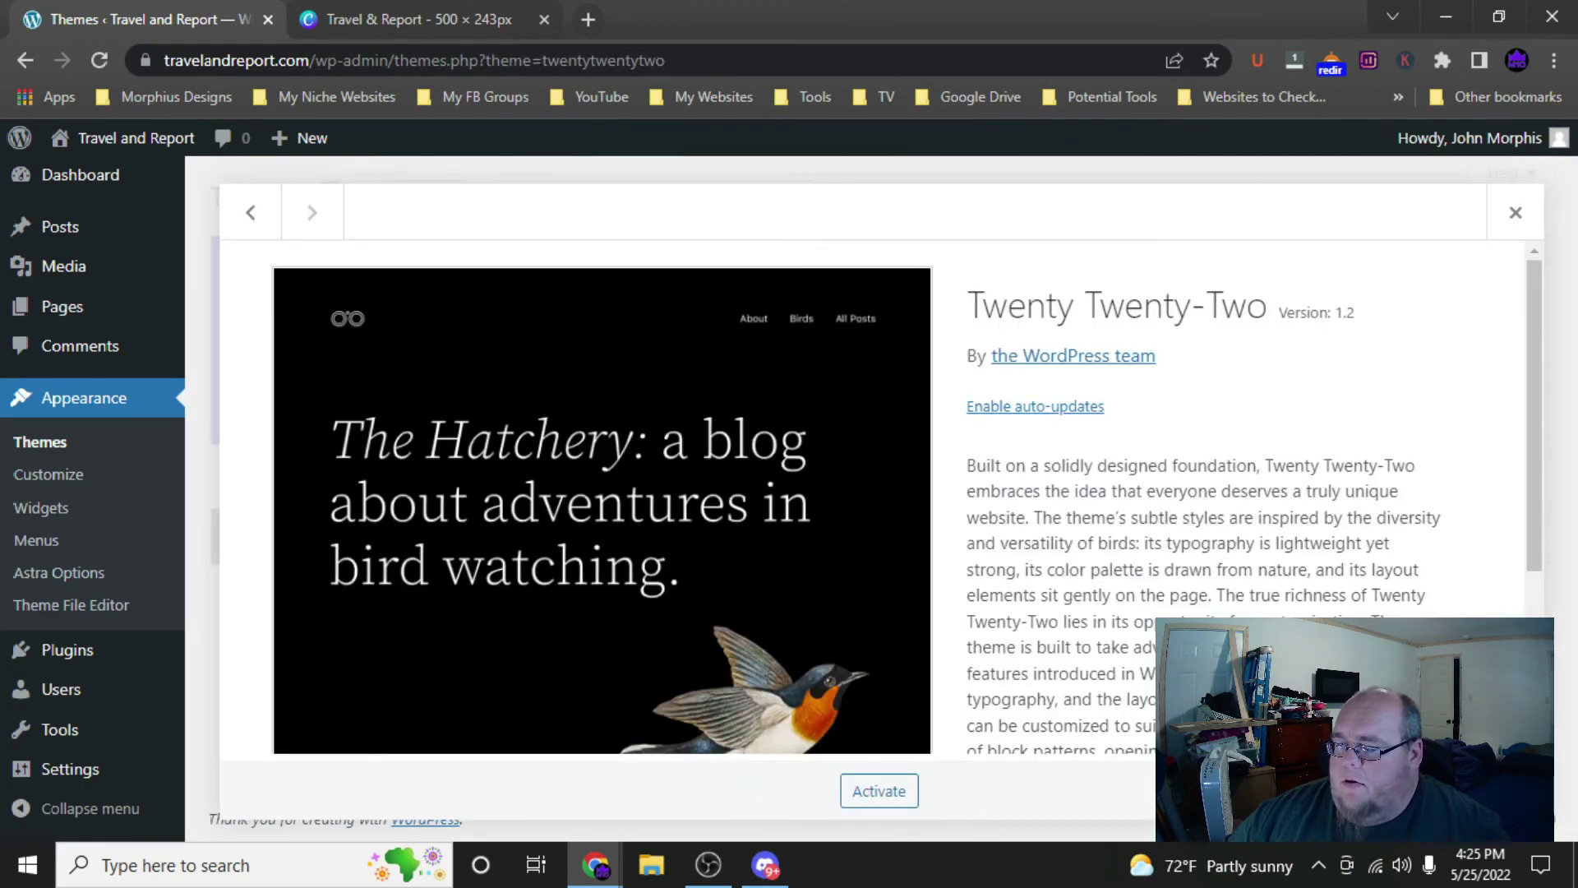
click(1496, 791)
click(901, 236)
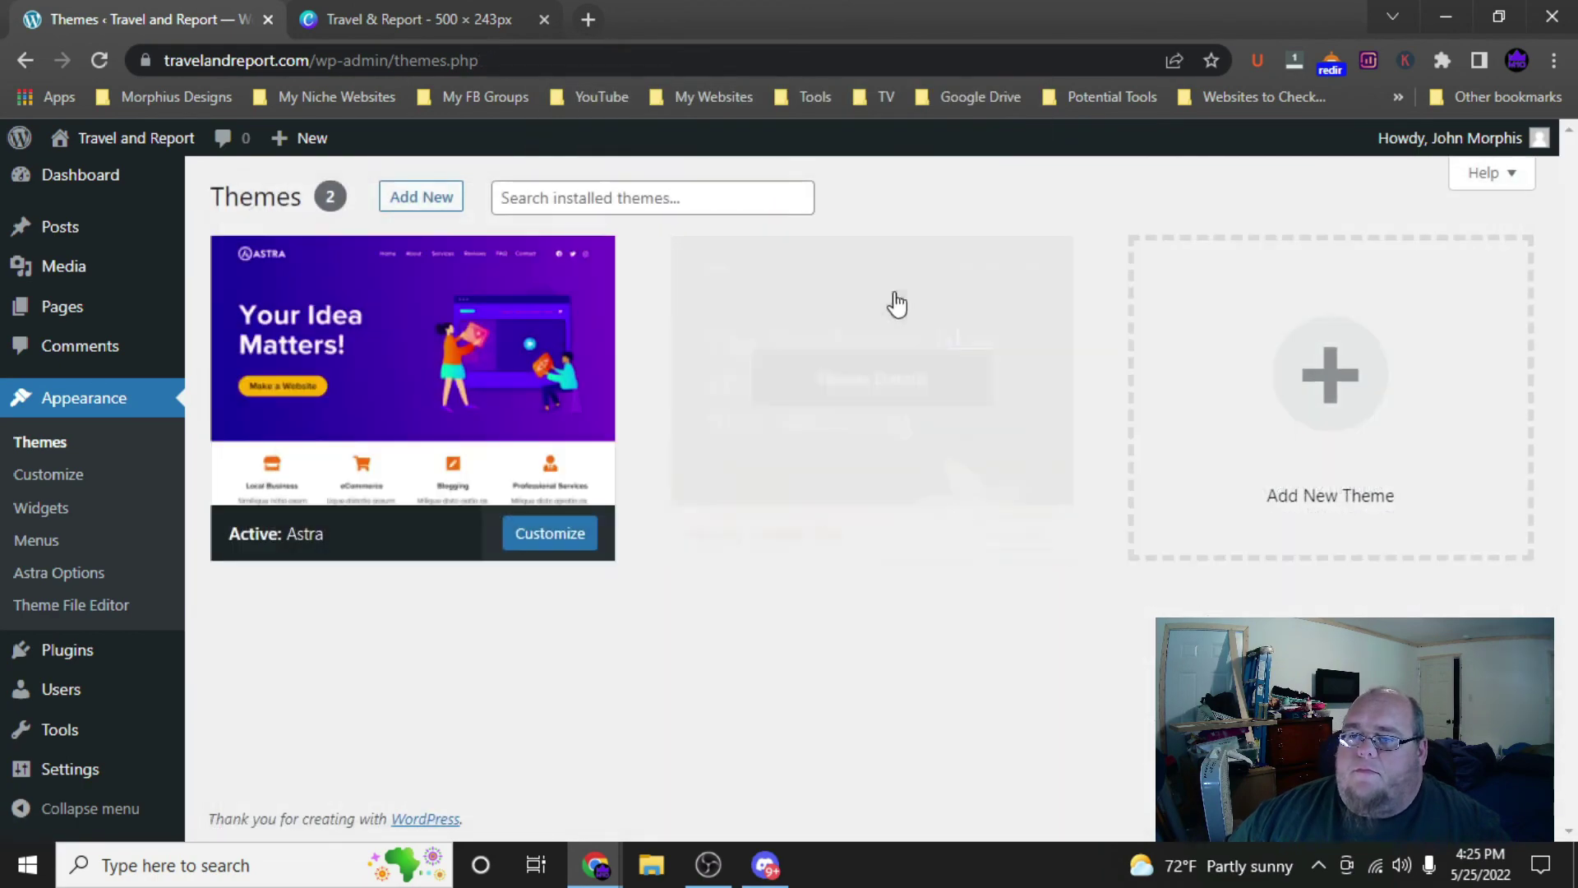
Visit the site's front end at travelandreport.com from the site name menu.
scroll(834, 465, up, 4)
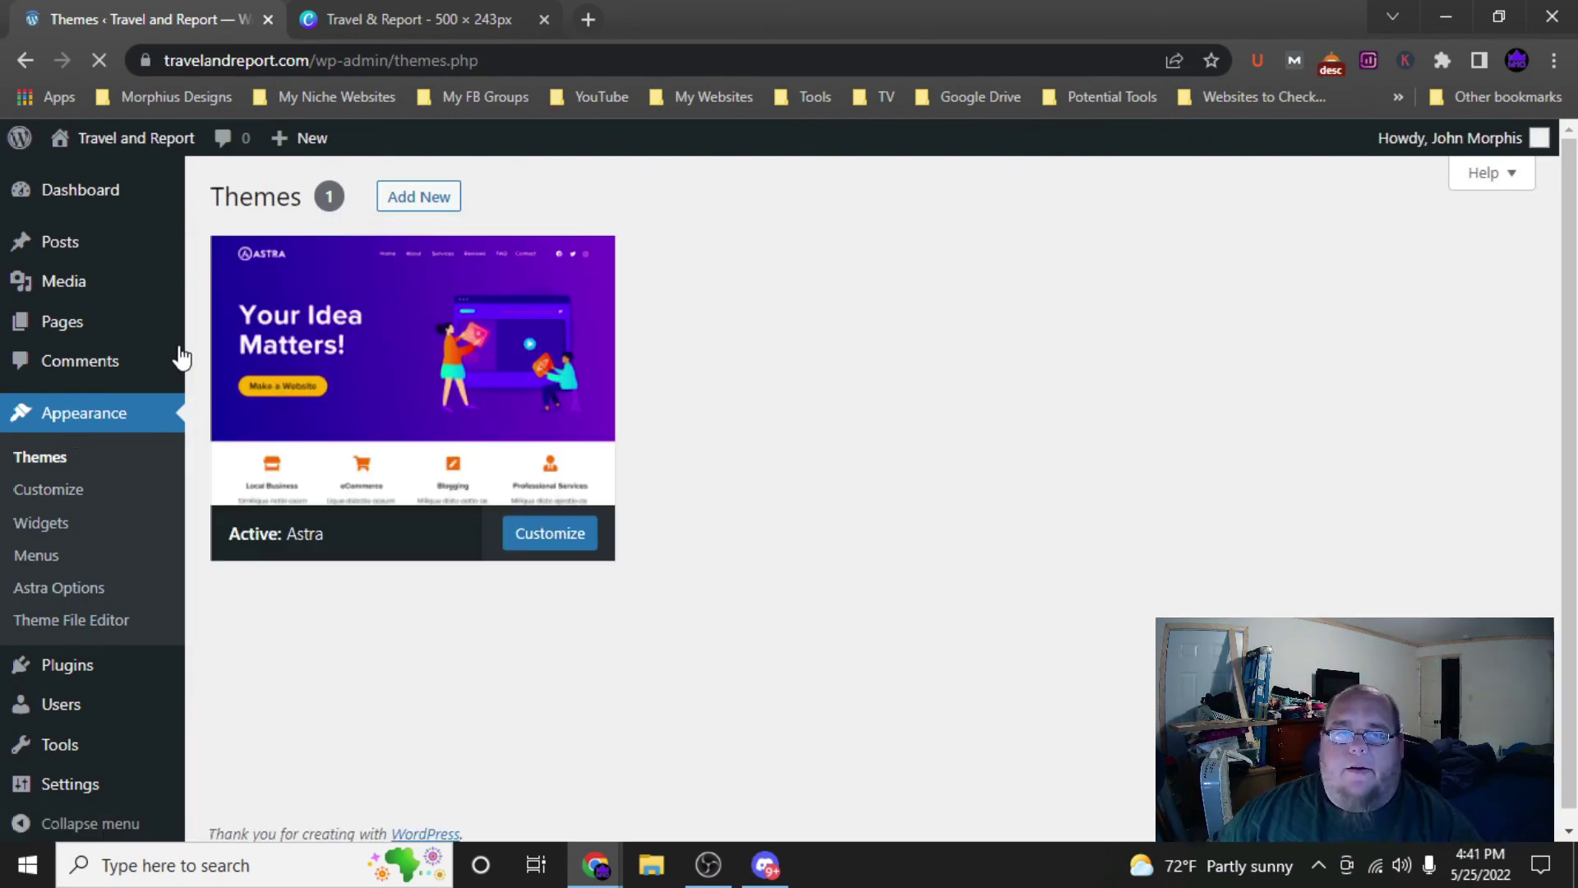
click(255, 345)
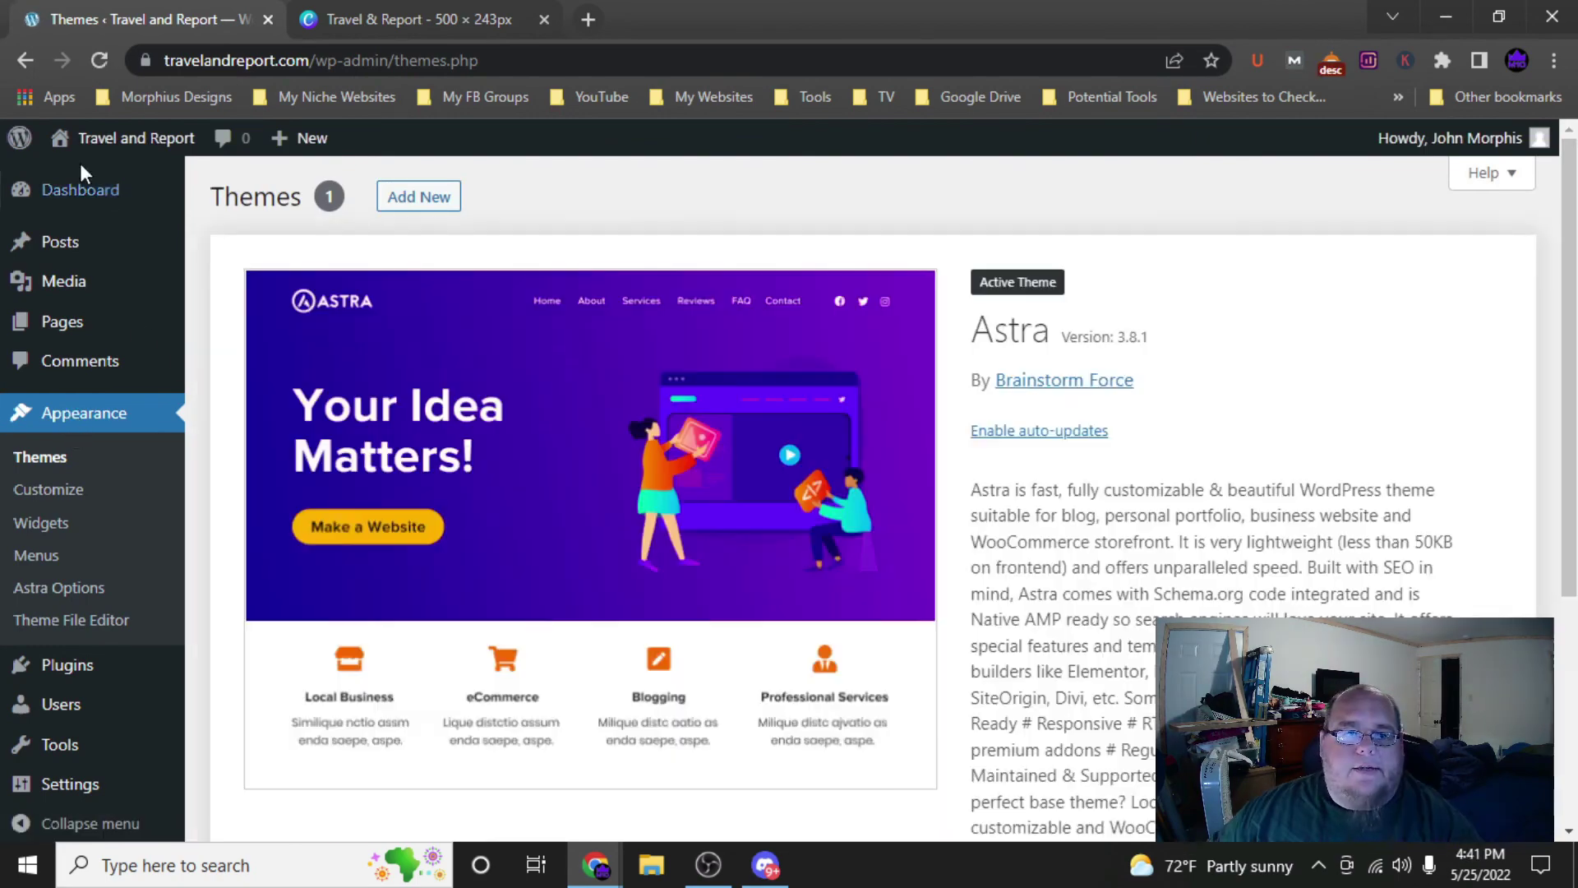
scroll(49, 146, down, 4)
mouse_move(49, 146)
scroll(958, 563, up, 5)
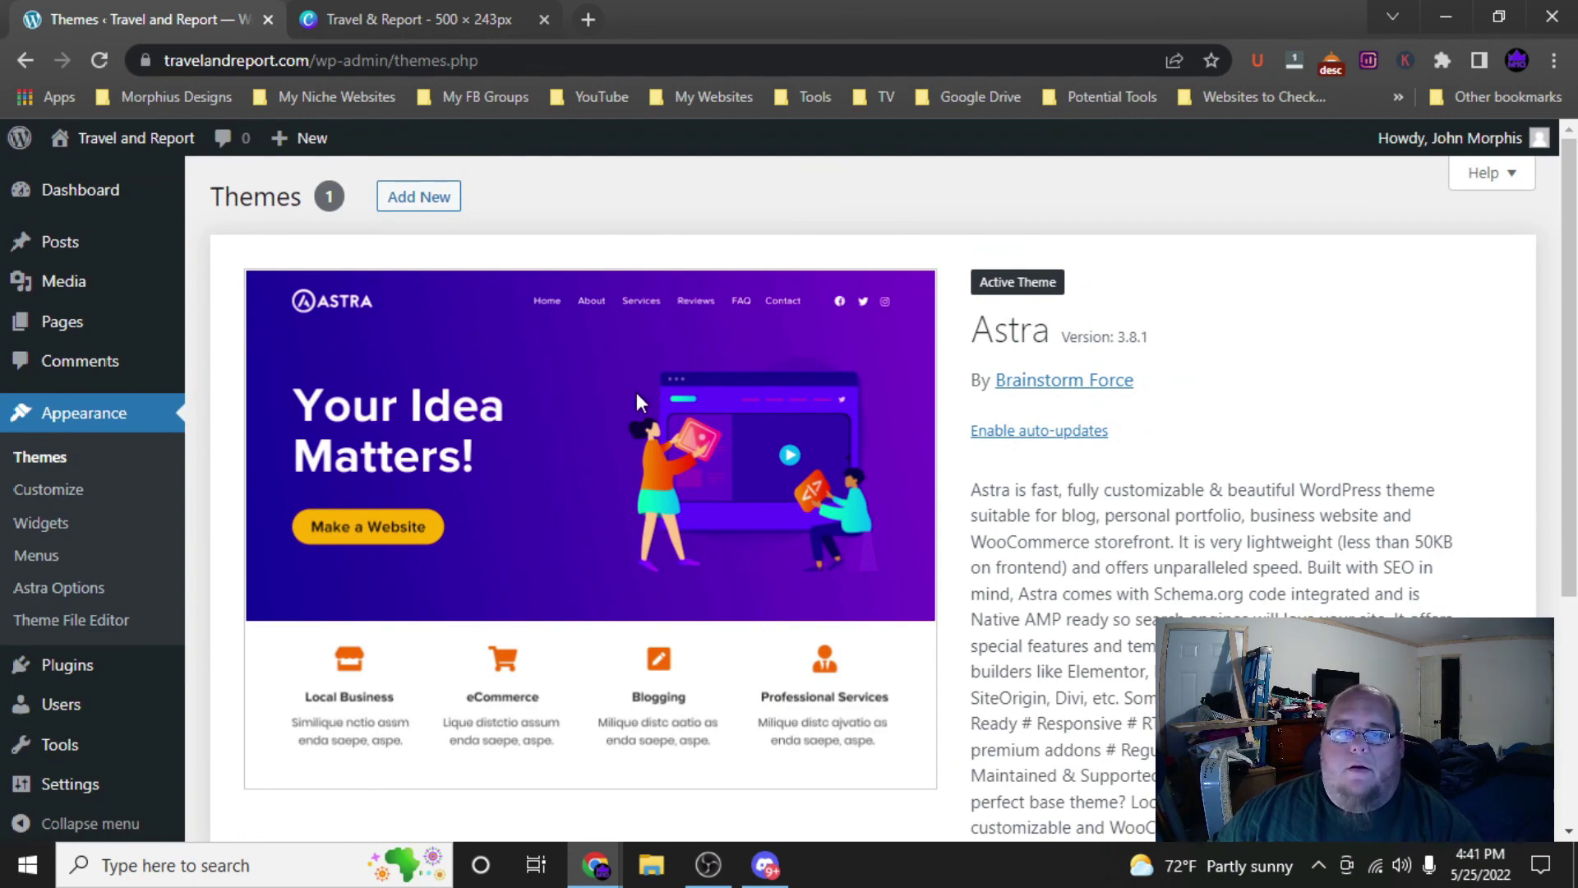
scroll(636, 392, down, 5)
scroll(634, 405, up, 5)
mouse_move(156, 156)
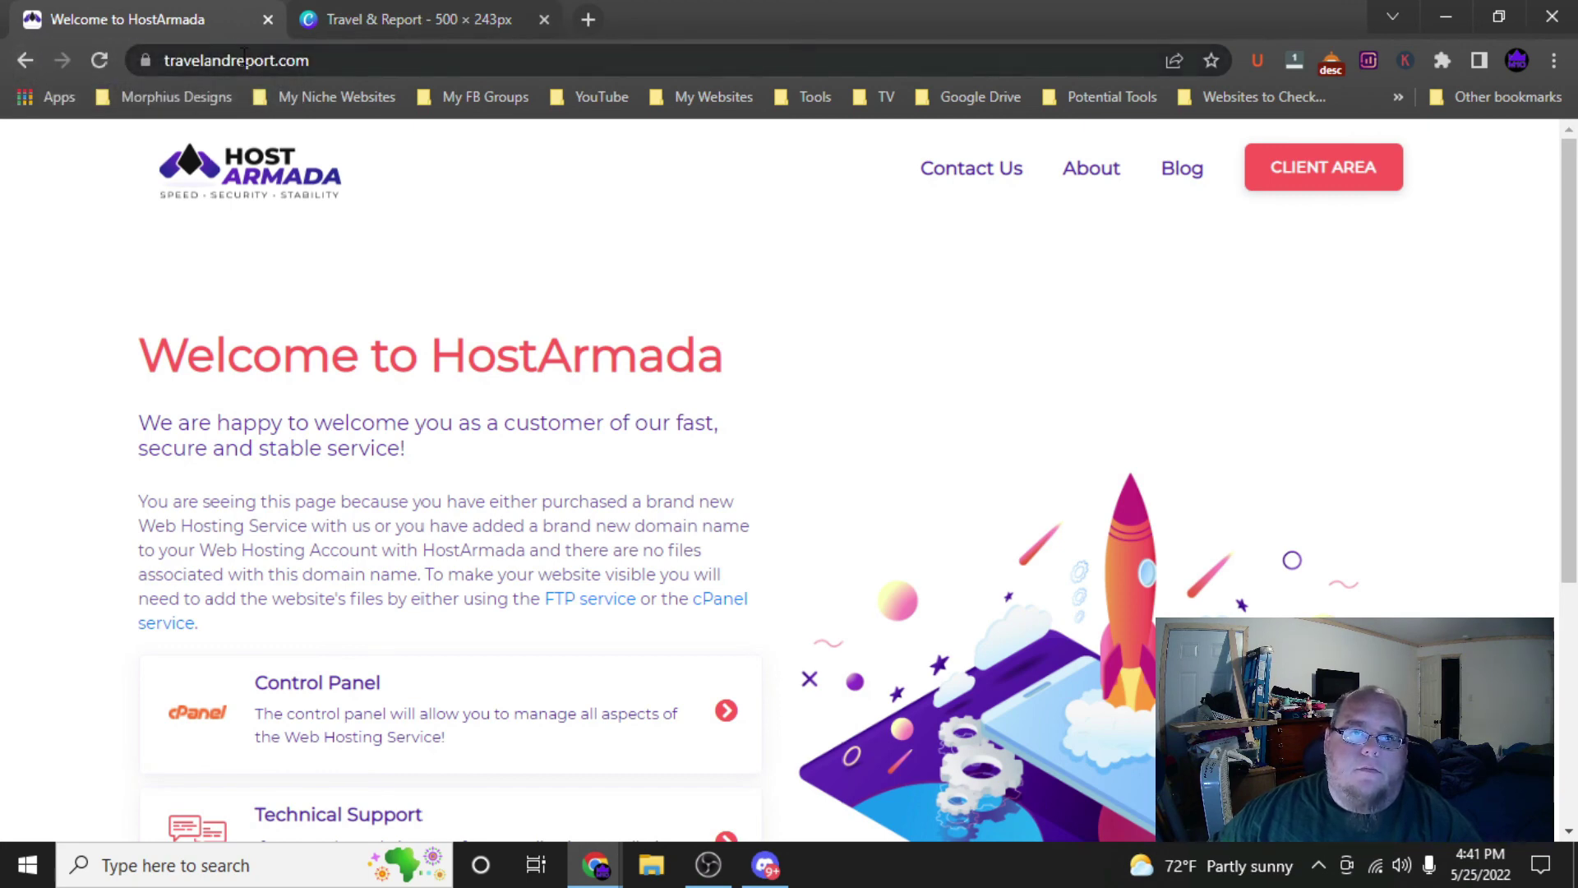
Reload travelandreport.com and browse the Travel and Report home page in its new theme.
click(392, 61)
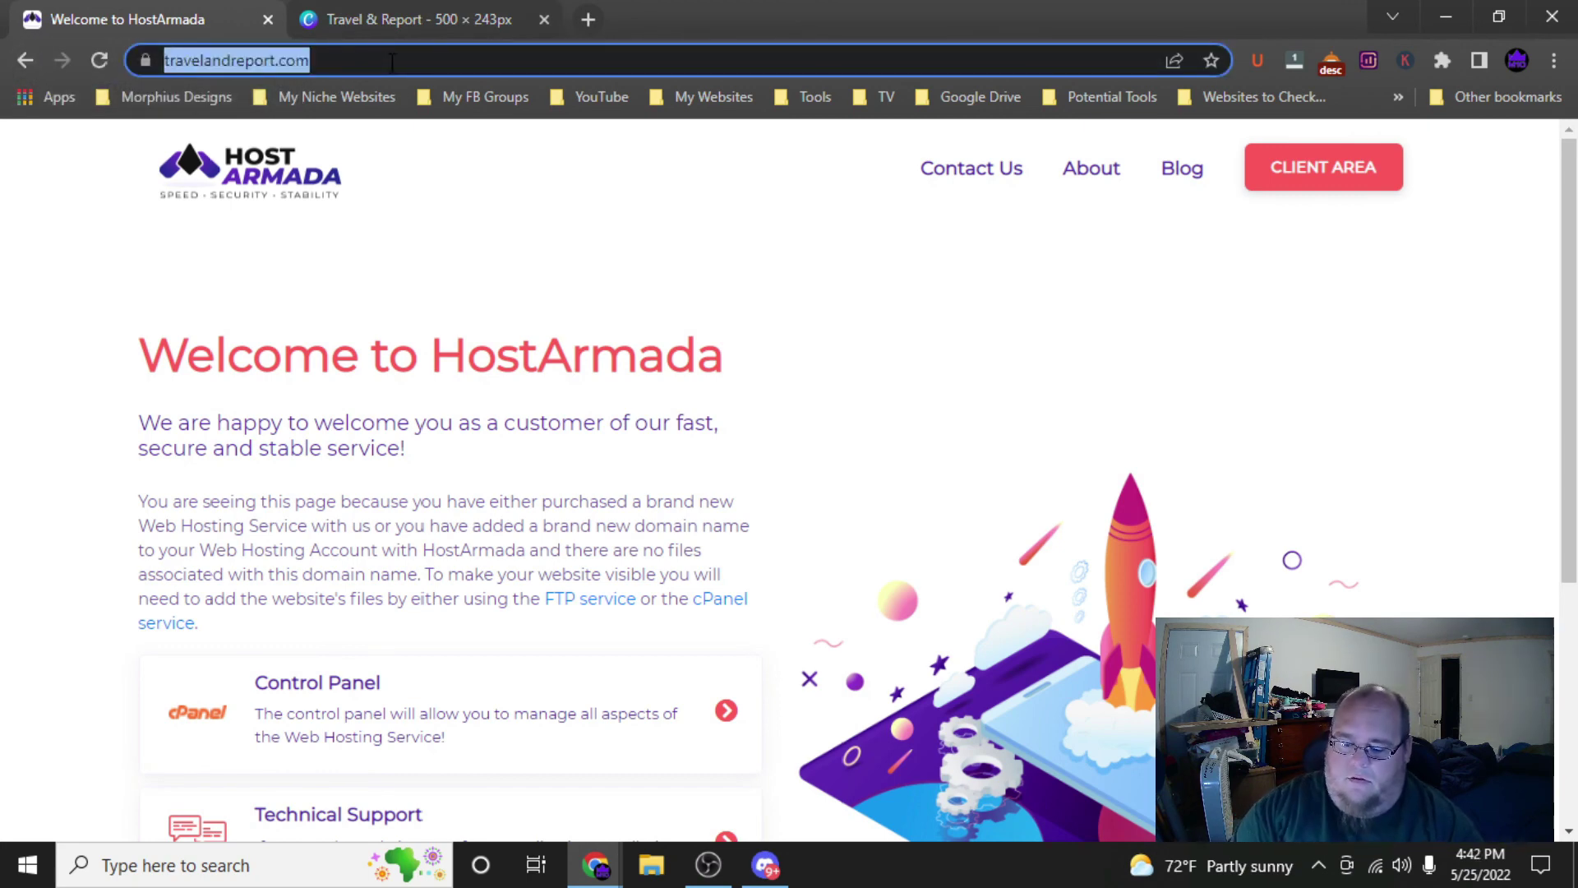
key(Return)
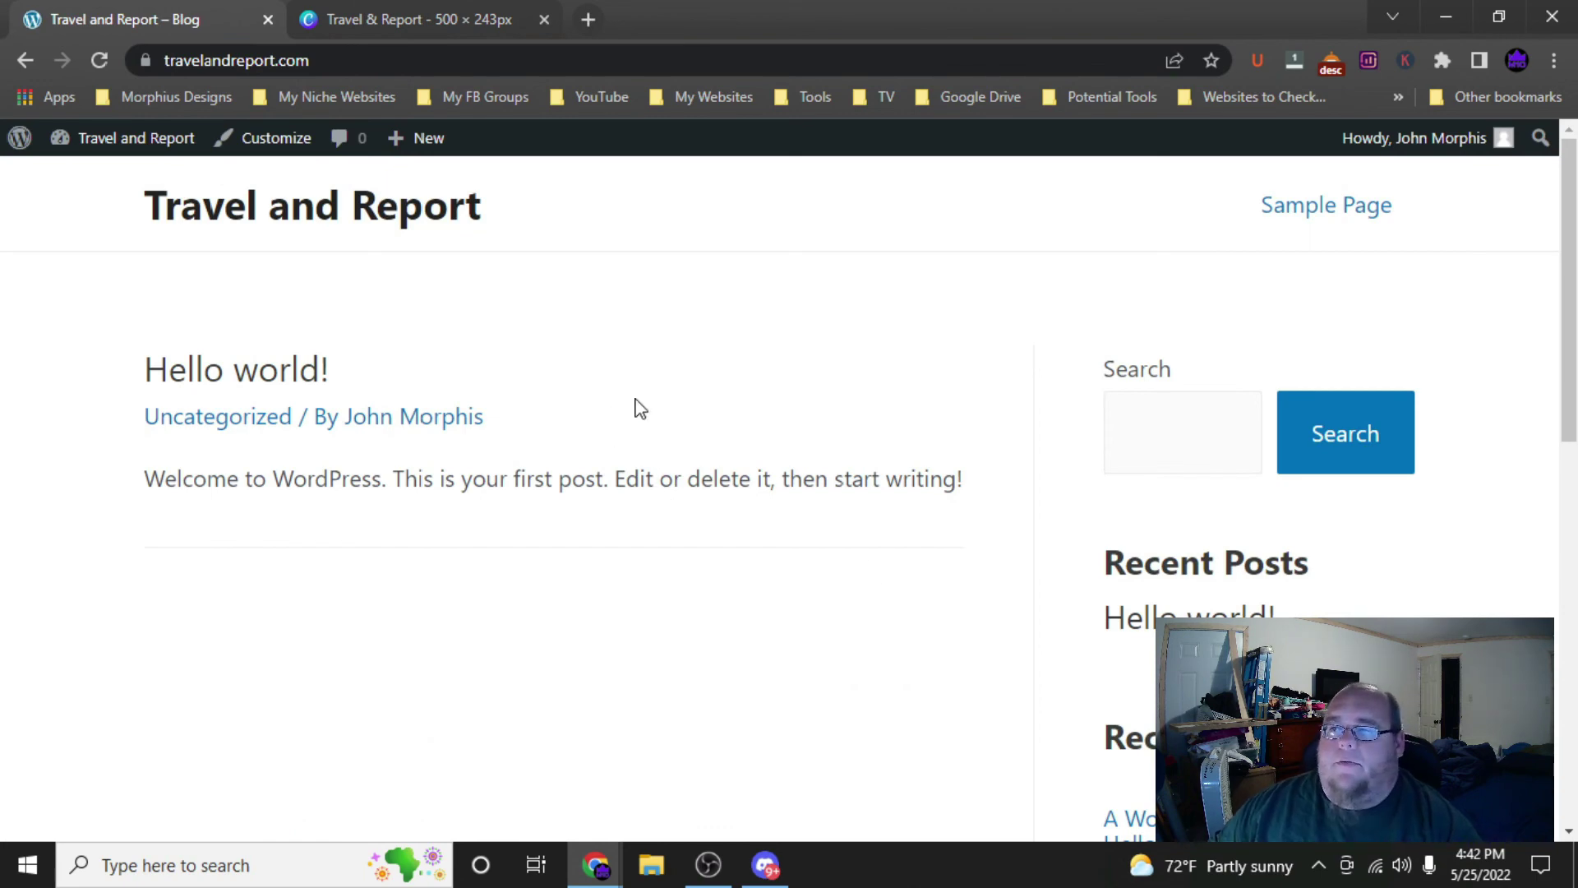
scroll(623, 484, down, 3)
scroll(623, 483, down, 6)
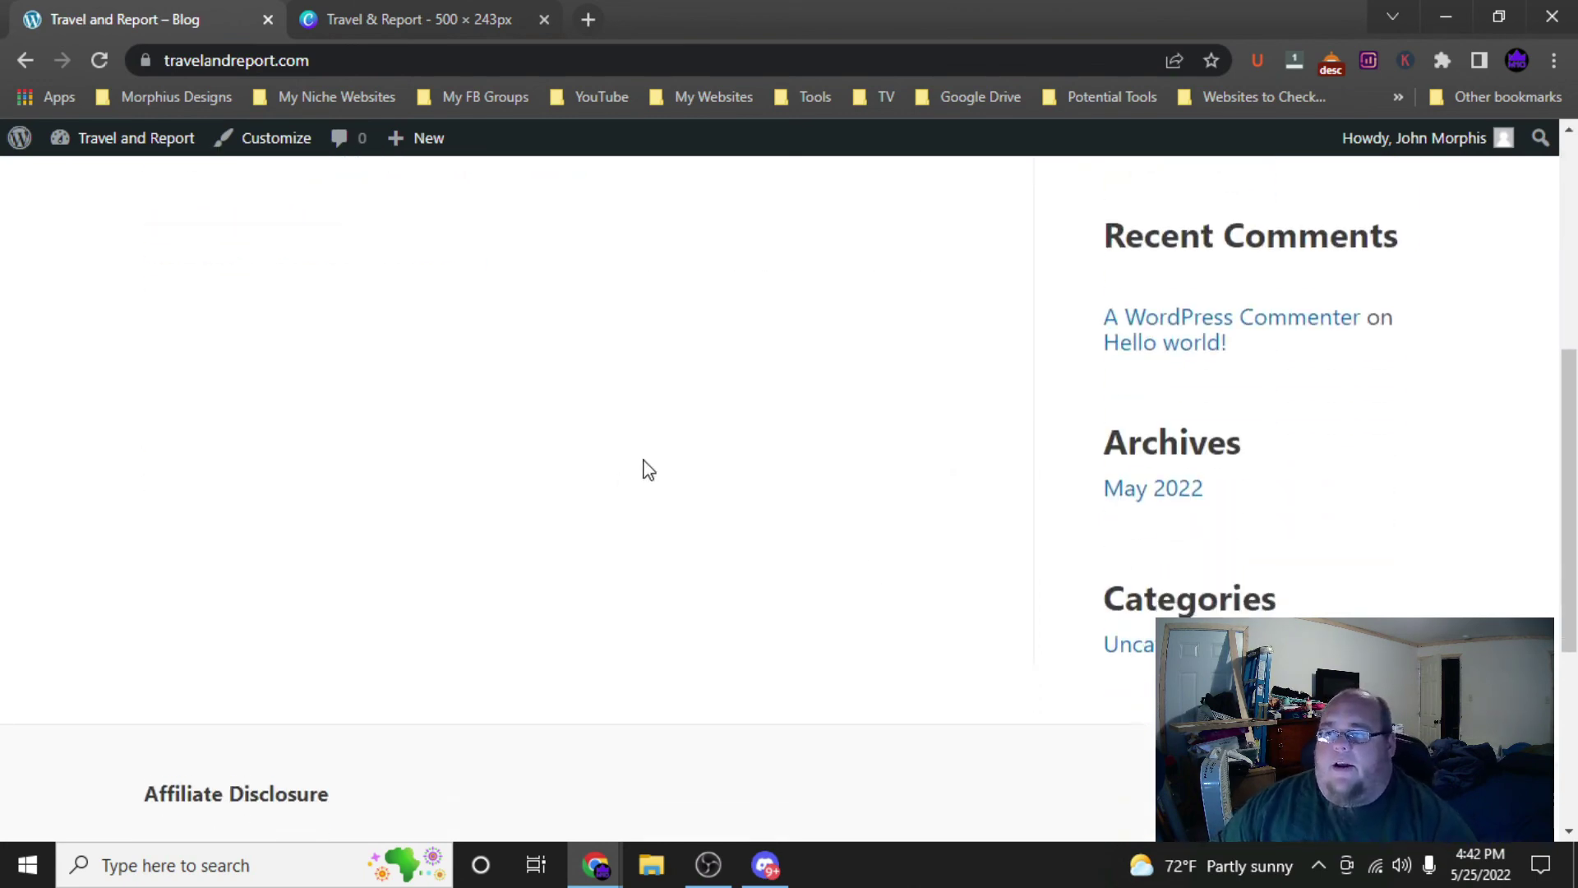
scroll(645, 465, up, 8)
scroll(567, 439, up, 1)
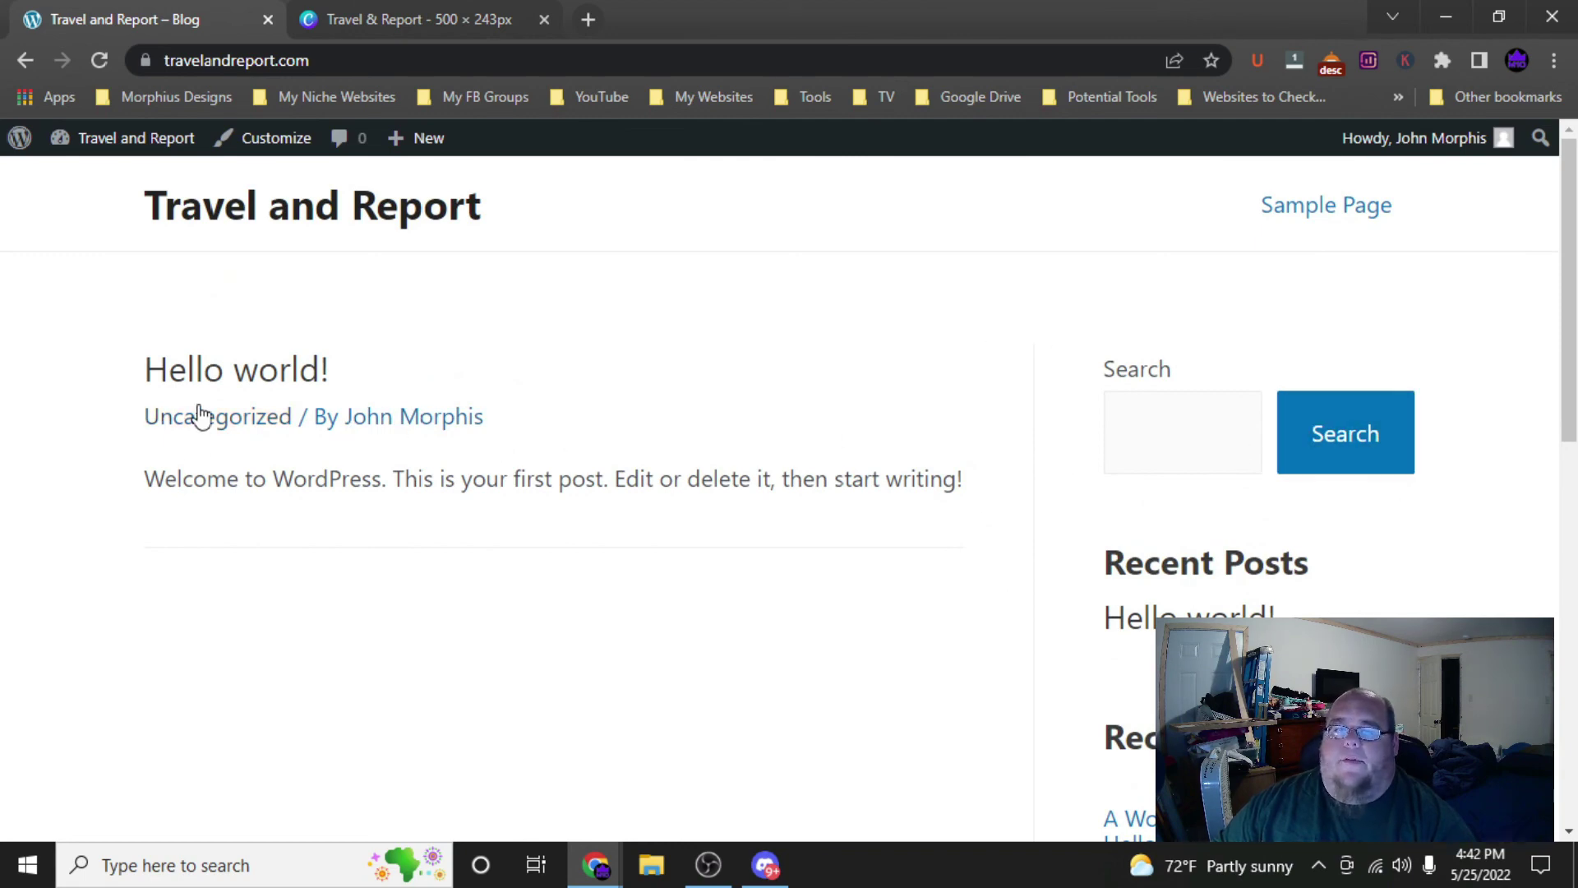
Open the 'Hello world!' post and read through it, including its sample comment.
click(315, 370)
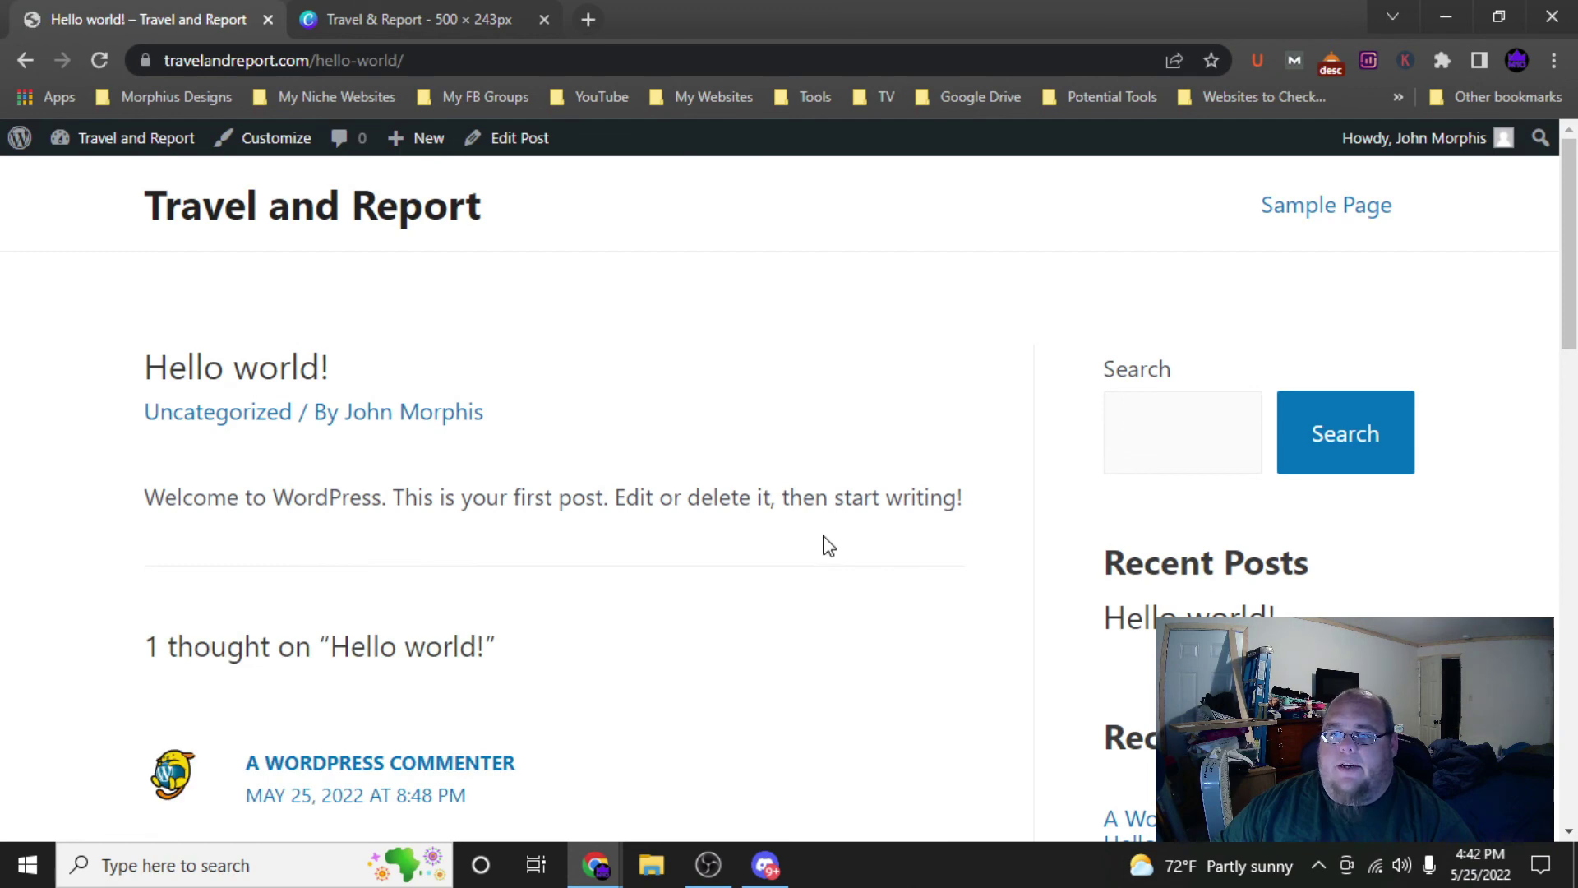
scroll(699, 546, down, 5)
scroll(705, 533, down, 4)
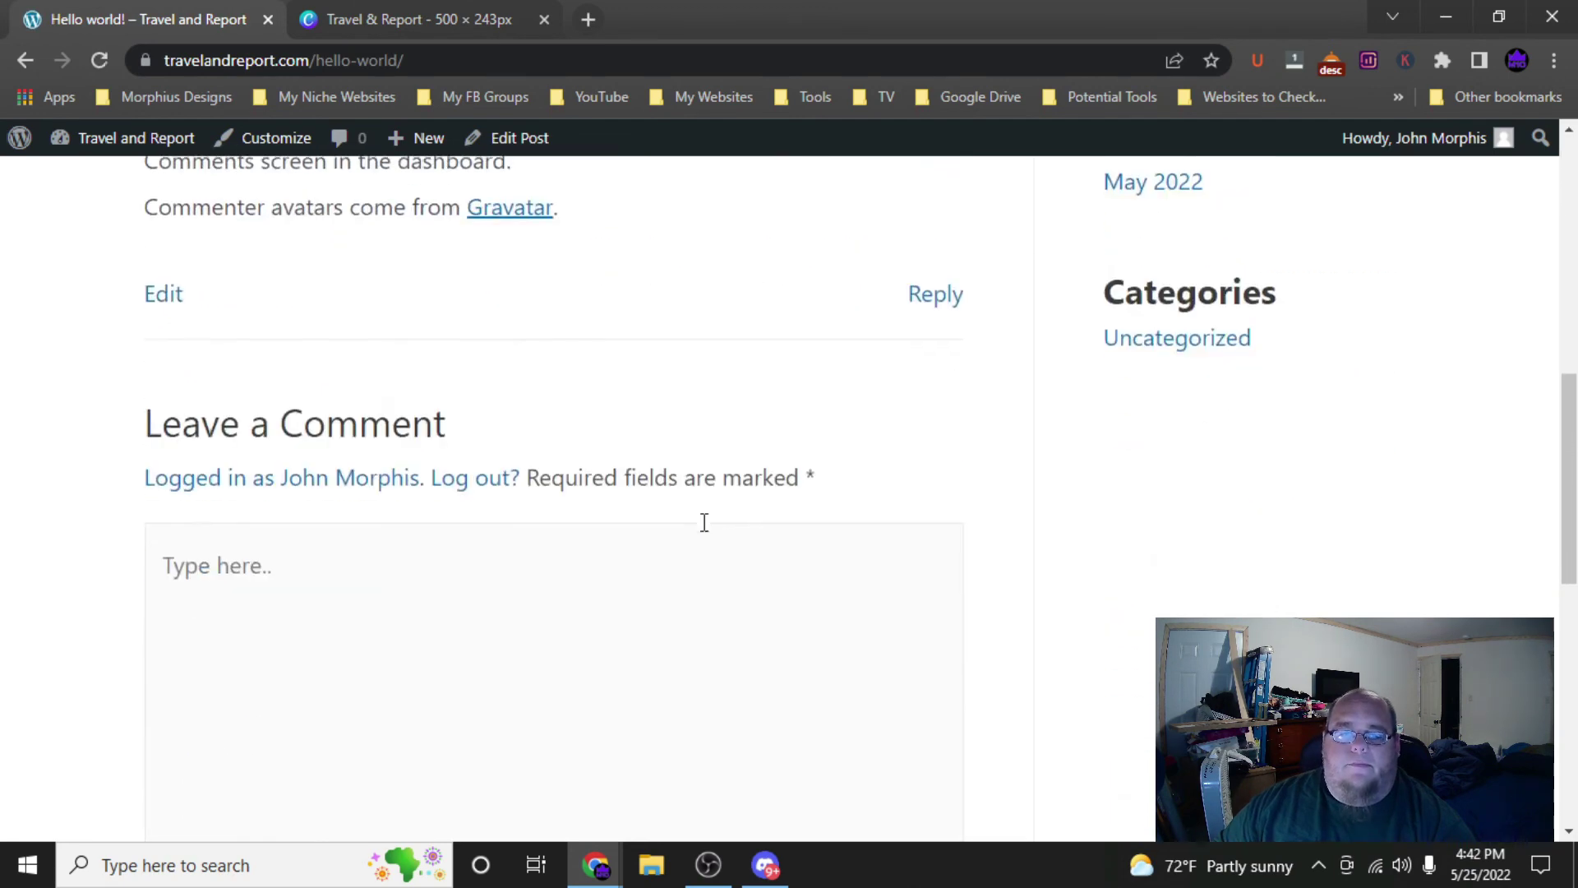
scroll(704, 521, up, 6)
scroll(581, 609, up, 3)
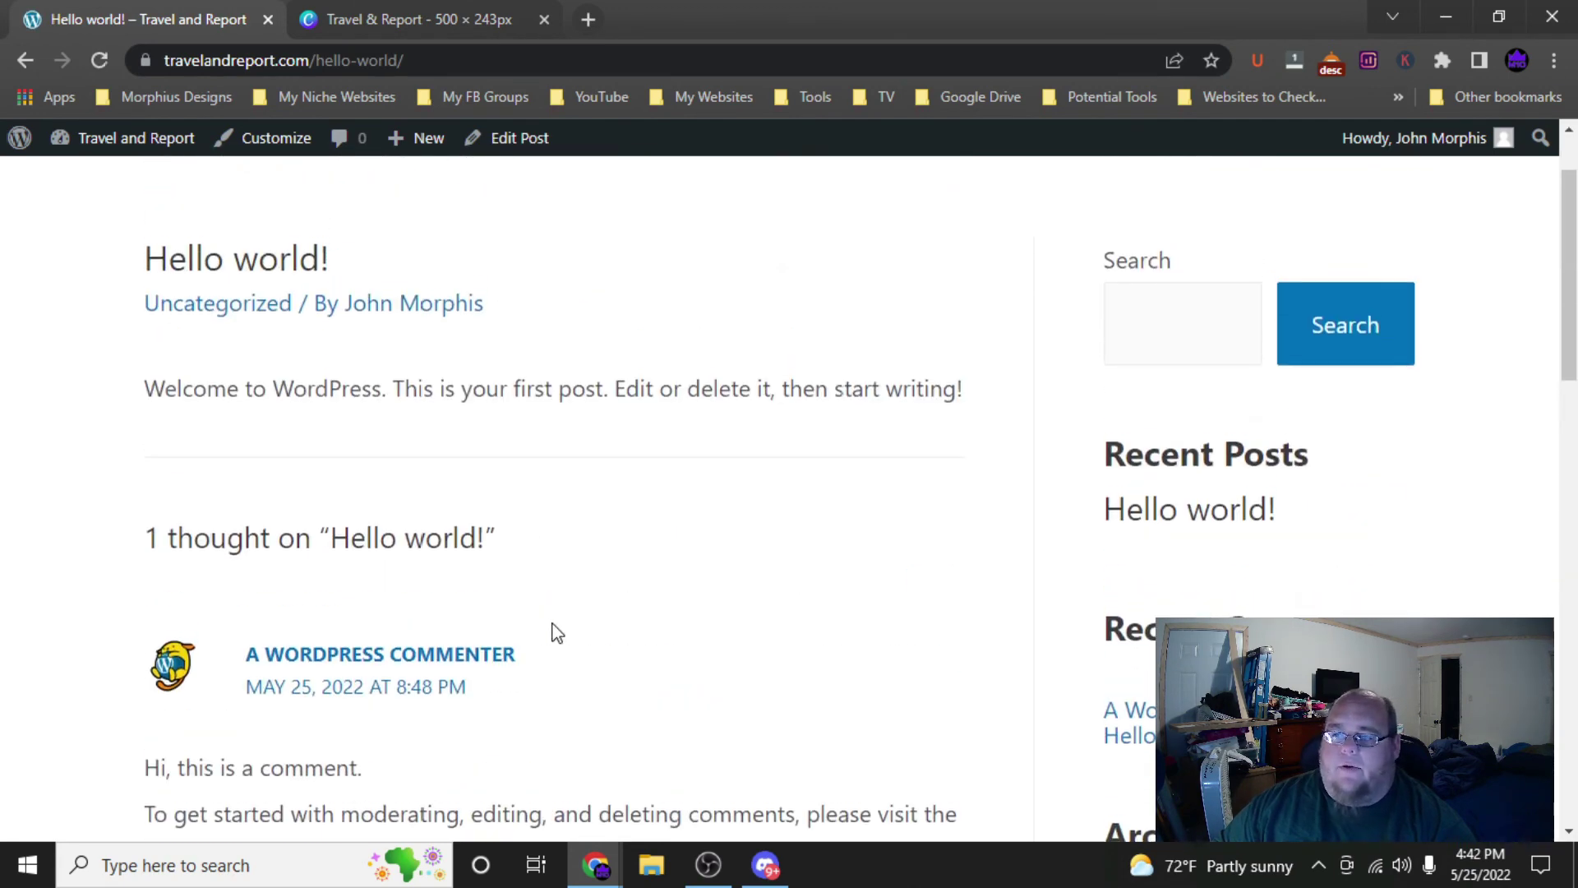
scroll(585, 617, down, 9)
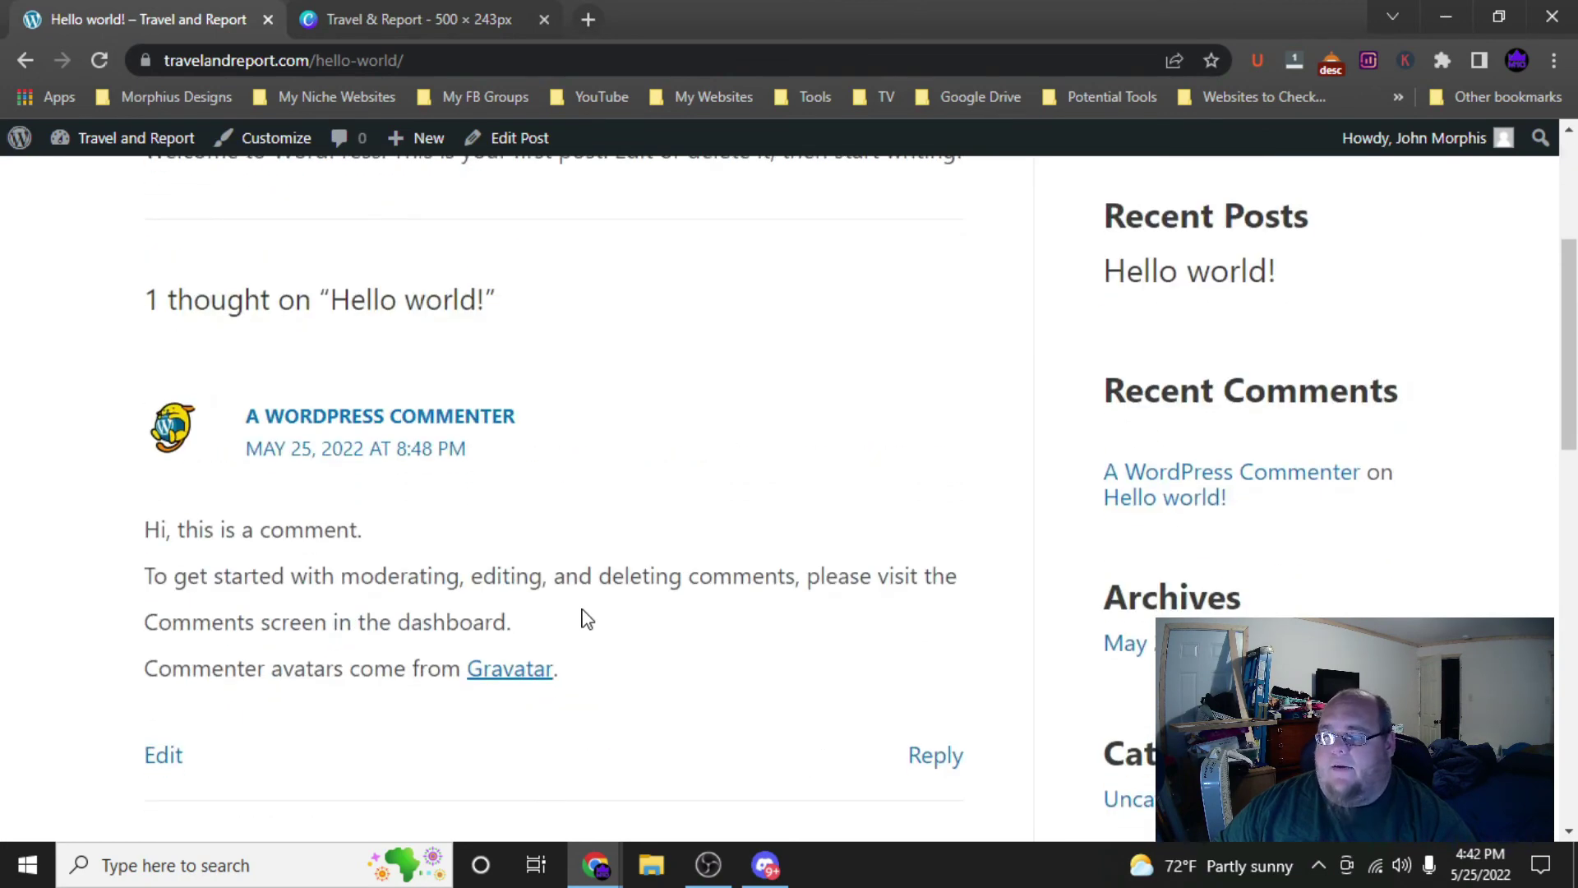
scroll(1189, 534, up, 8)
scroll(1190, 534, up, 2)
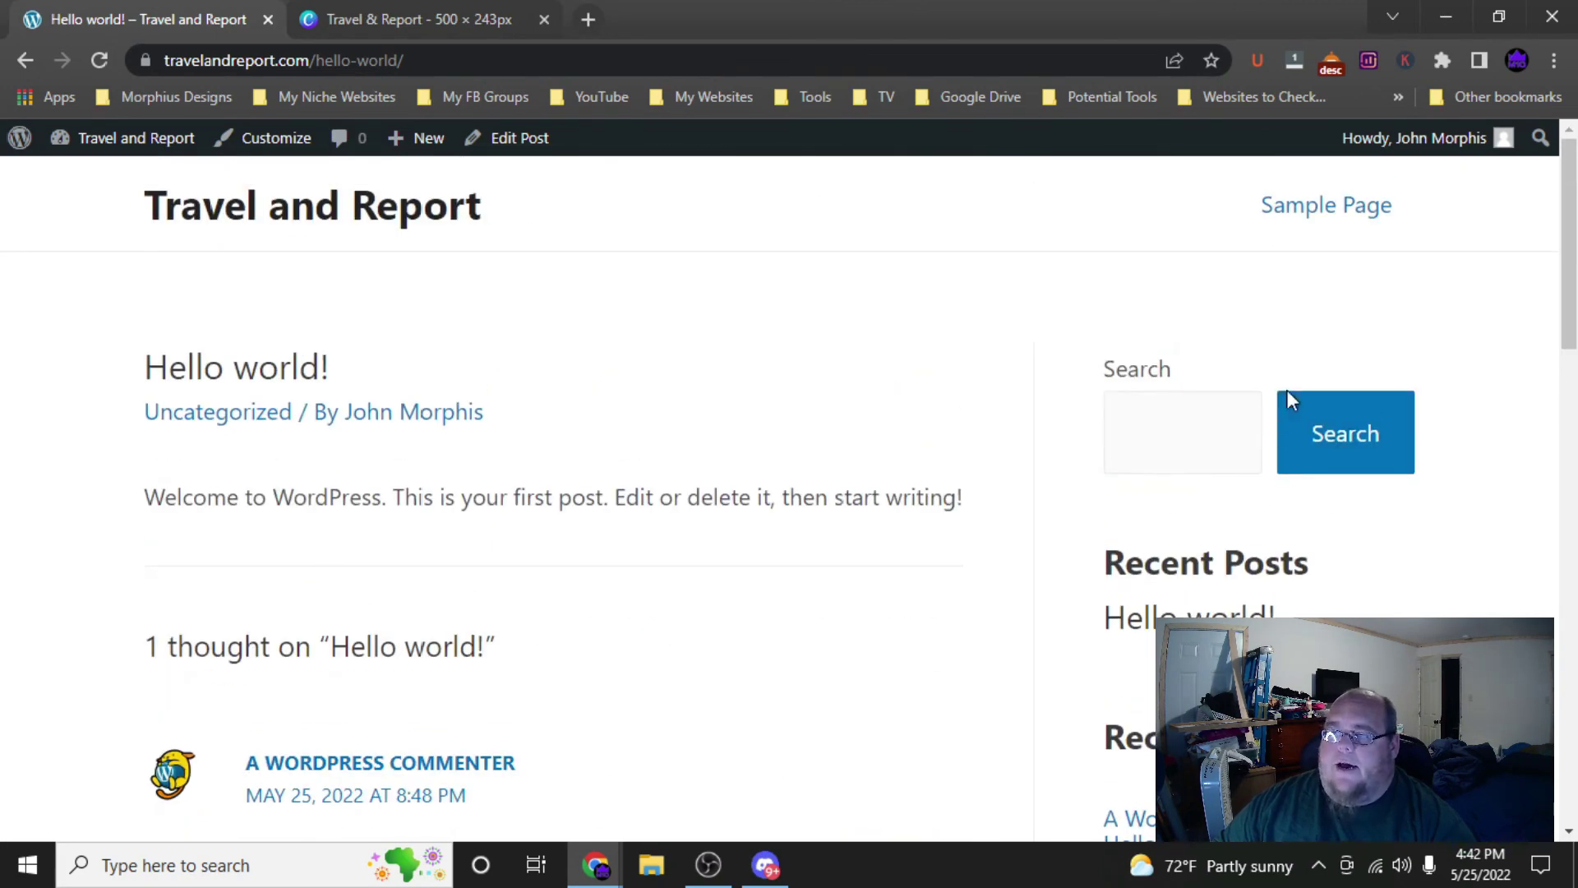